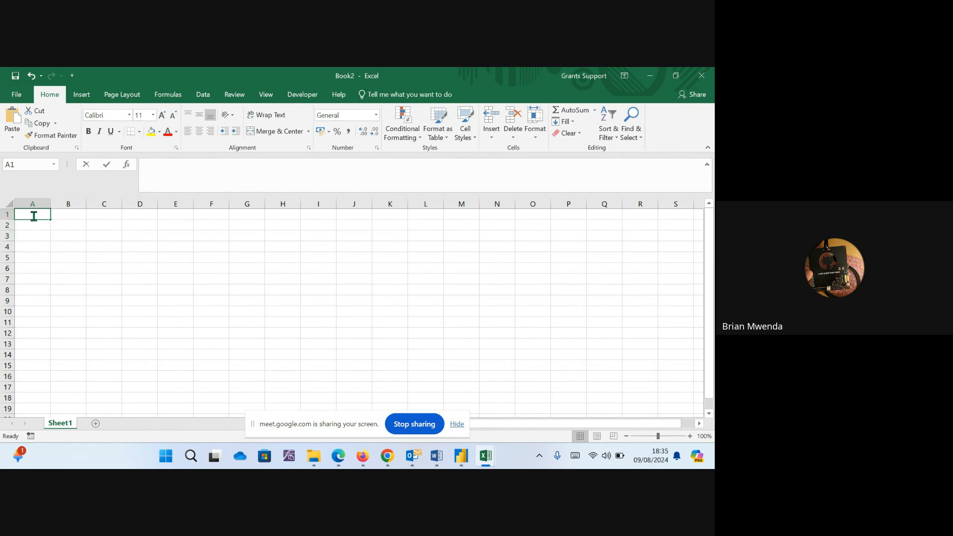
# Enter the heading "Delivery" in cell A1.
pyautogui.write('DE')
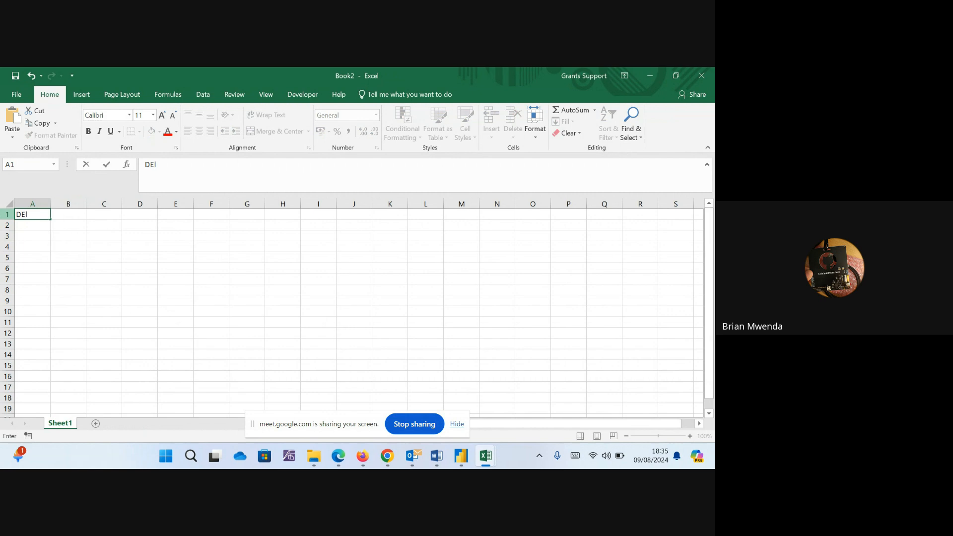
pyautogui.write('li')
pyautogui.press('BackSpace')
pyautogui.press('BackSpace')
pyautogui.press('BackSpace')
pyautogui.write('elivery')
pyautogui.click(70, 214)
# Change the heading in cell A1 to "Deliverarbles".
pyautogui.doubleClick(42, 215)
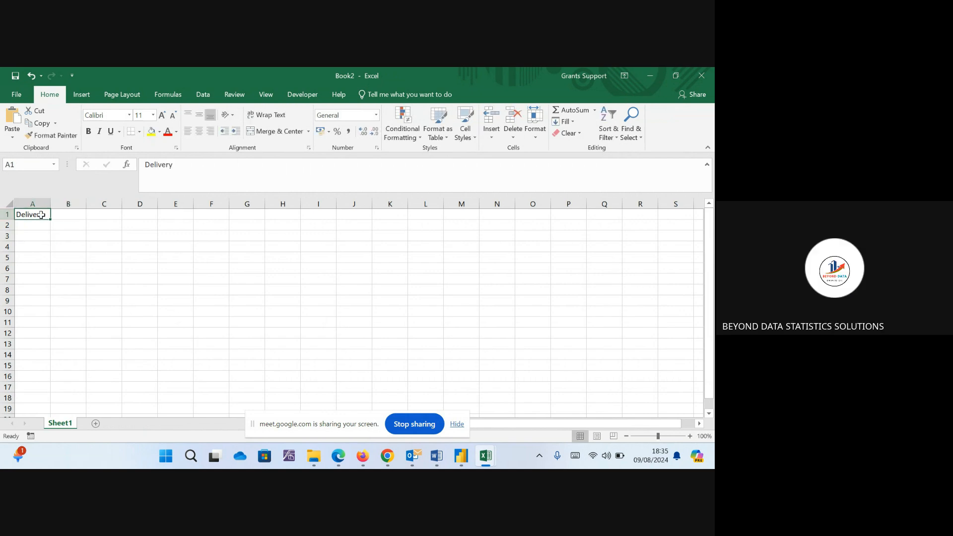
pyautogui.click(186, 163)
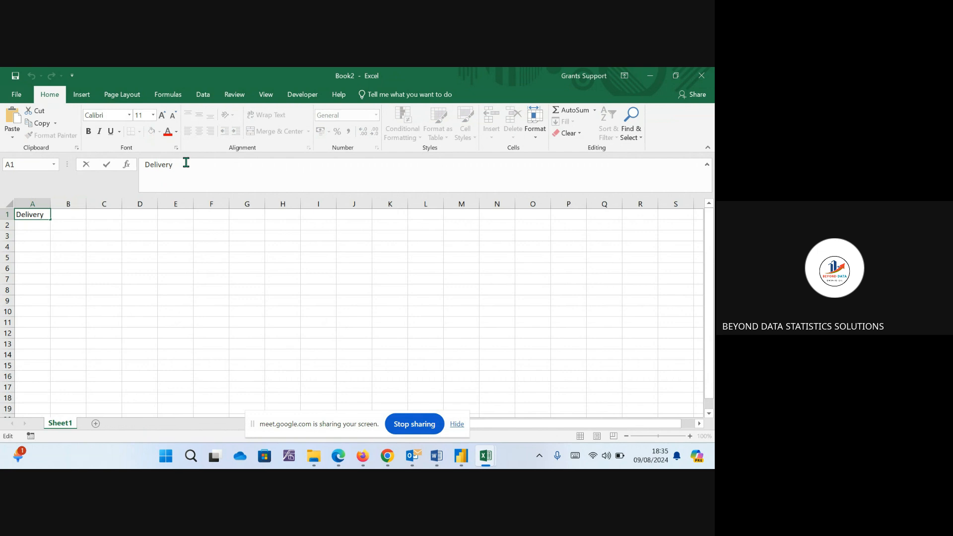
pyautogui.press('BackSpace')
pyautogui.write('arba')
pyautogui.press('BackSpace')
pyautogui.write('les')
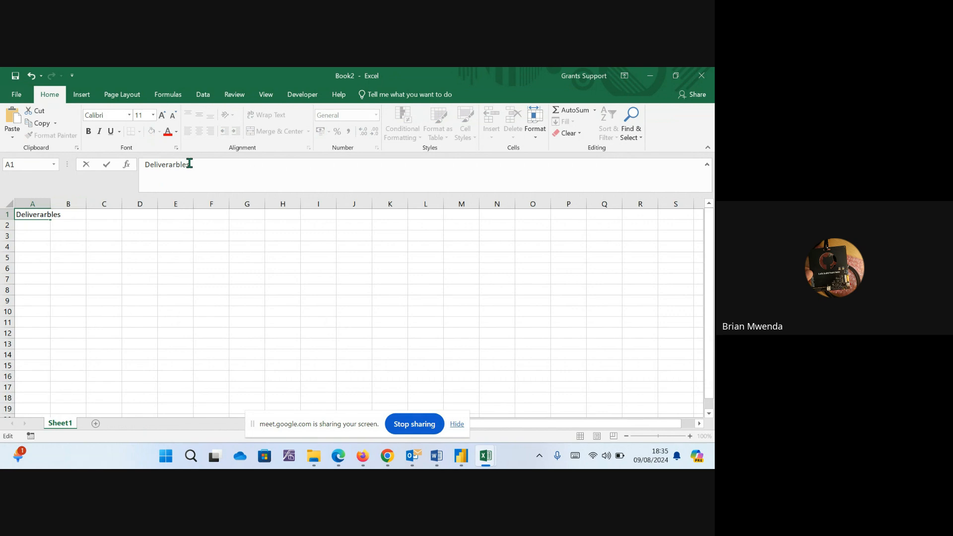
pyautogui.click(68, 214)
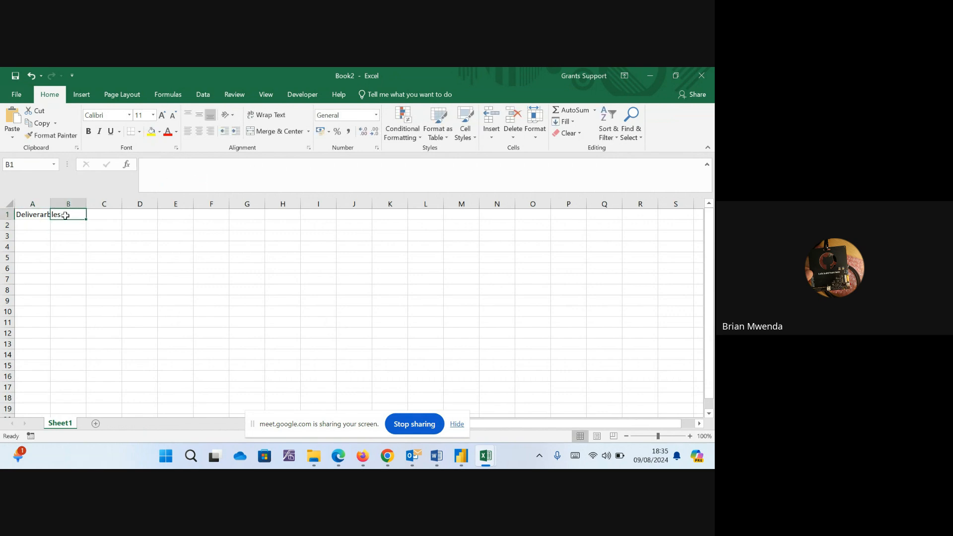
# Enter "Interim report" in cell A2 and "Final report" in cell A3.
pyautogui.click(42, 225)
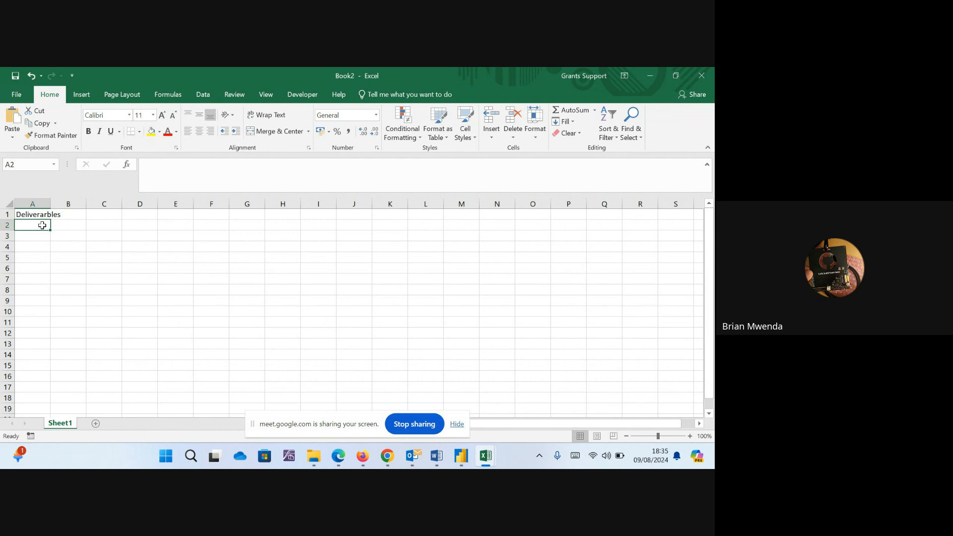
pyautogui.write('U')
pyautogui.press('BackSpace')
pyautogui.write('Interim report')
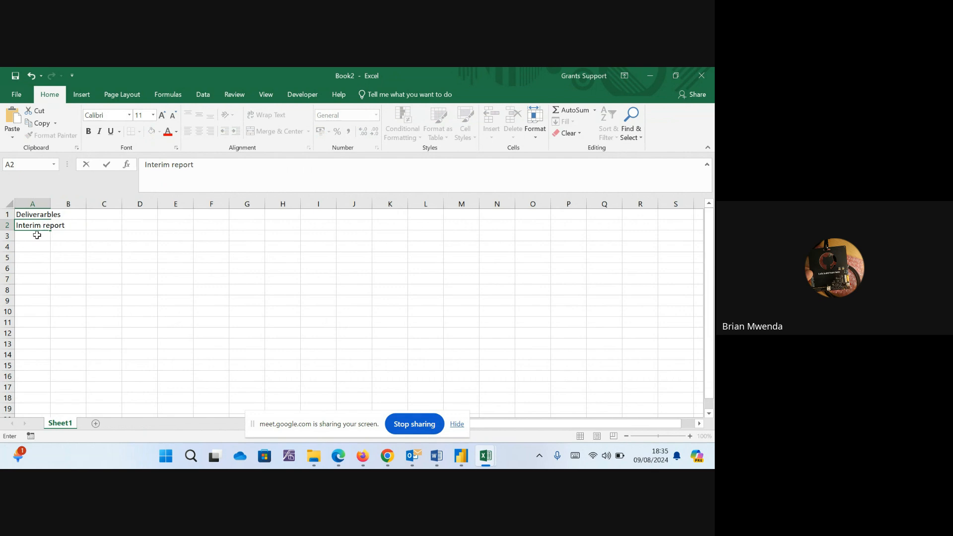
pyautogui.click(36, 236)
pyautogui.write('Fina')
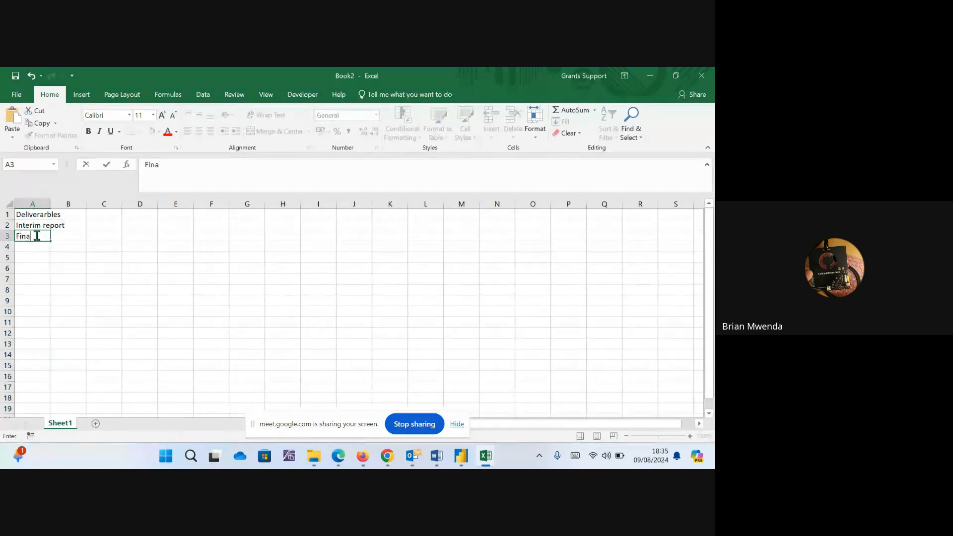
pyautogui.write('l epo')
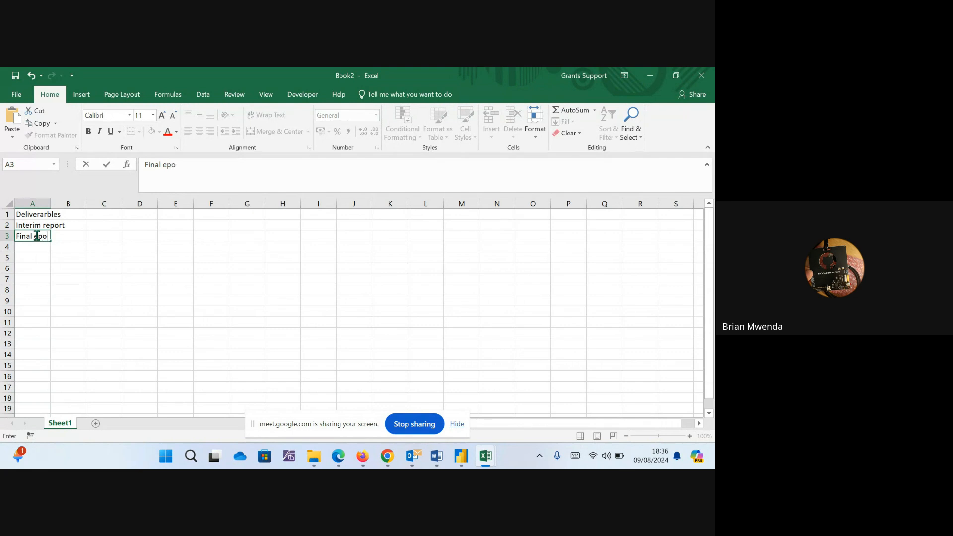
pyautogui.press('BackSpace')
pyautogui.press('BackSpace')
pyautogui.press('BackSpace')
pyautogui.write('report')
# Repeat the two entries below, with "Interim report" in cell A4 and "Final report" in cell A5.
pyautogui.click(36, 248)
pyautogui.write('Interim')
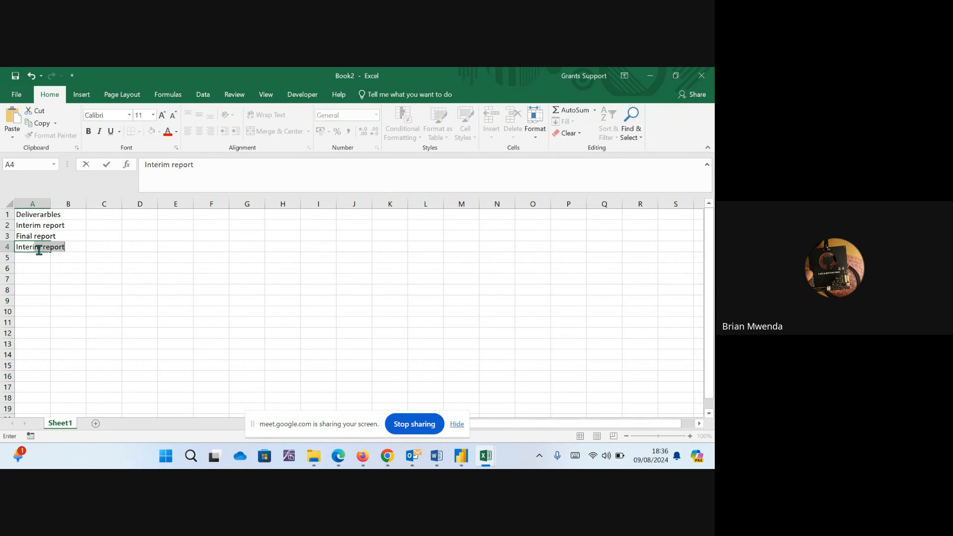
pyautogui.press('Return')
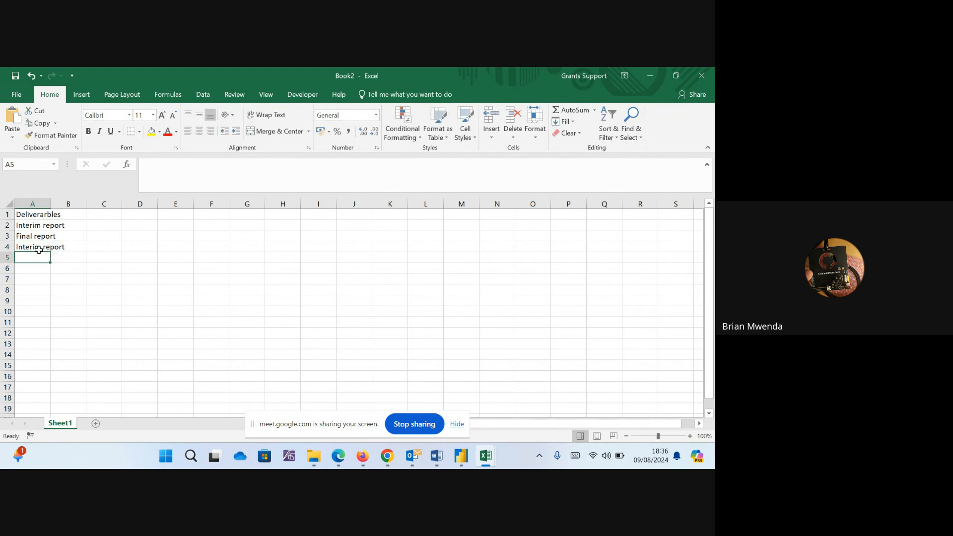
pyautogui.write('Final report')
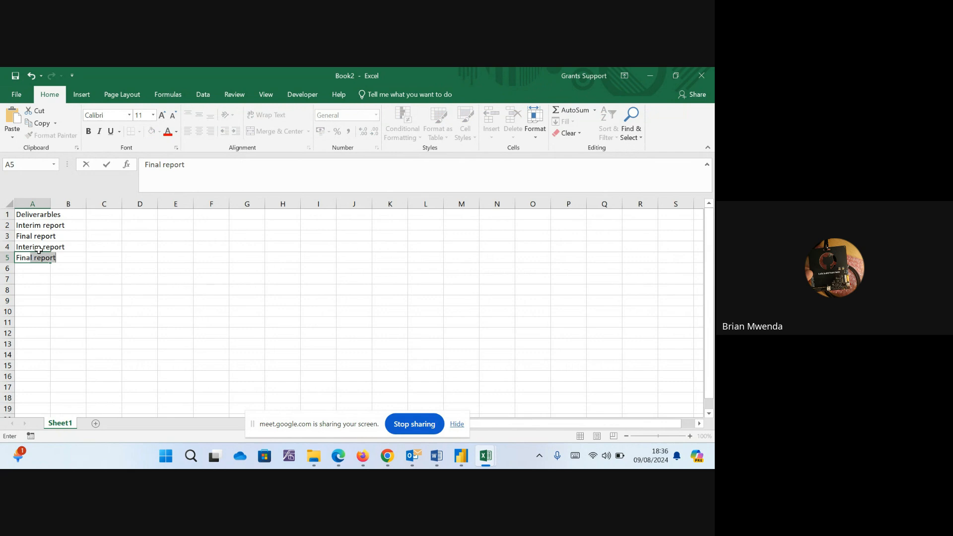
pyautogui.press('Return')
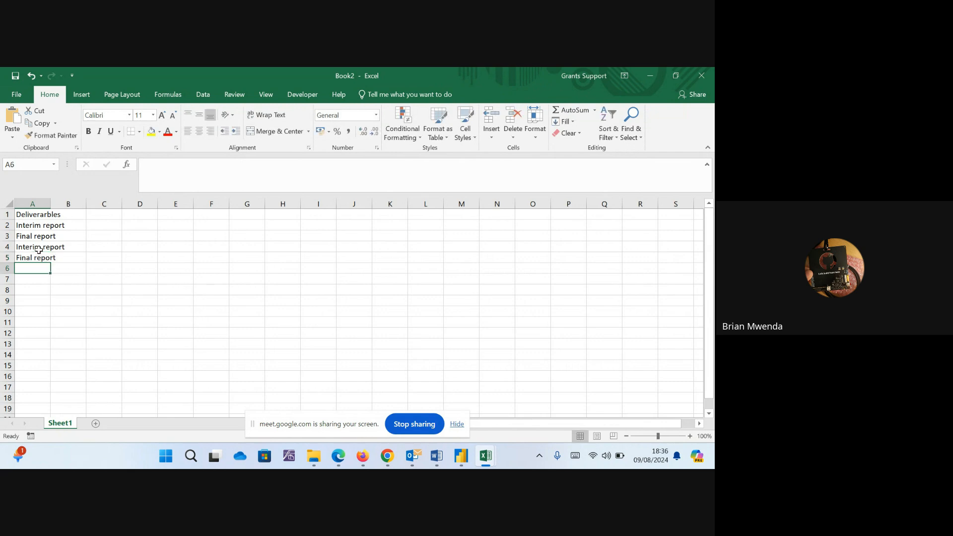
# Correct the spelling of the heading in cell A1 to "Deliverables".
pyautogui.click(36, 228)
pyautogui.click(46, 213)
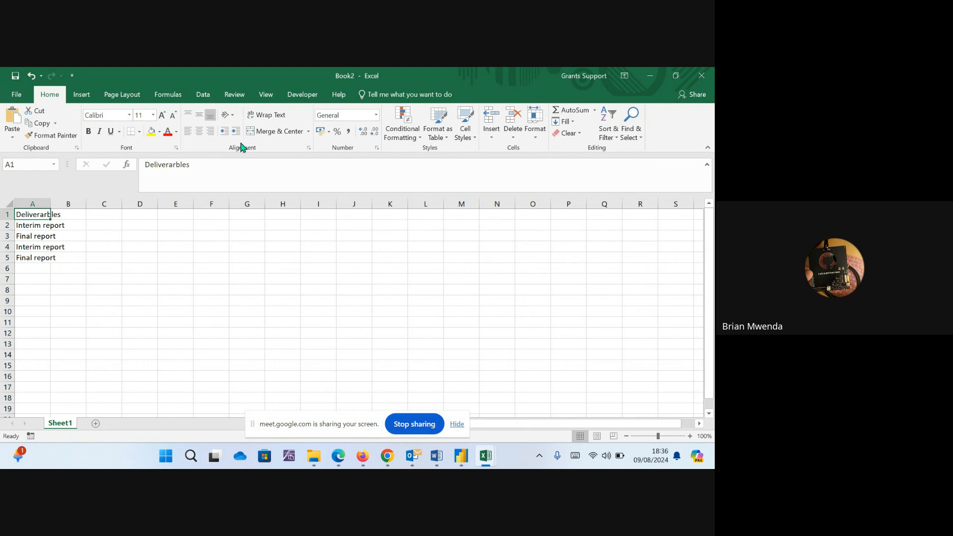
pyautogui.click(177, 165)
pyautogui.press('BackSpace')
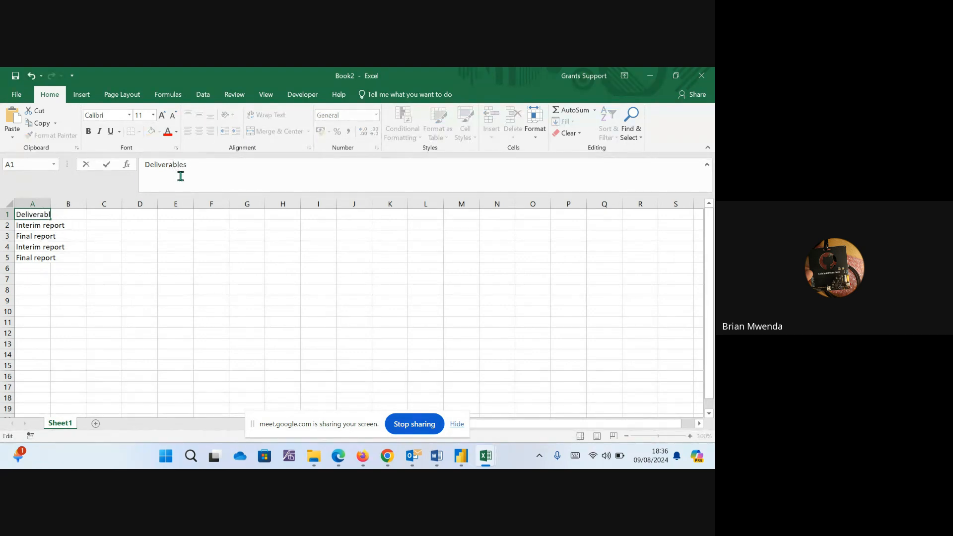
# Add the heading "Submission date" in cell B1.
pyautogui.click(75, 214)
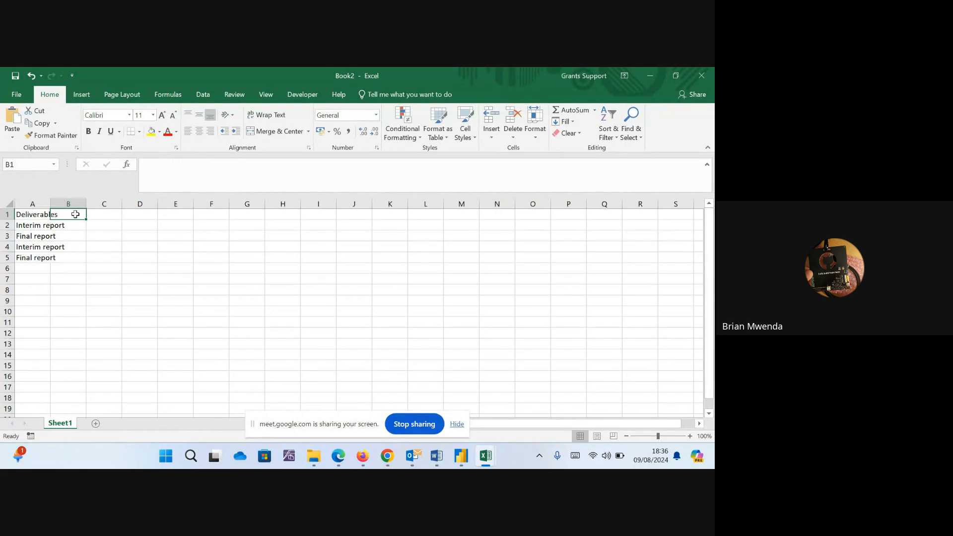
pyautogui.write('Su')
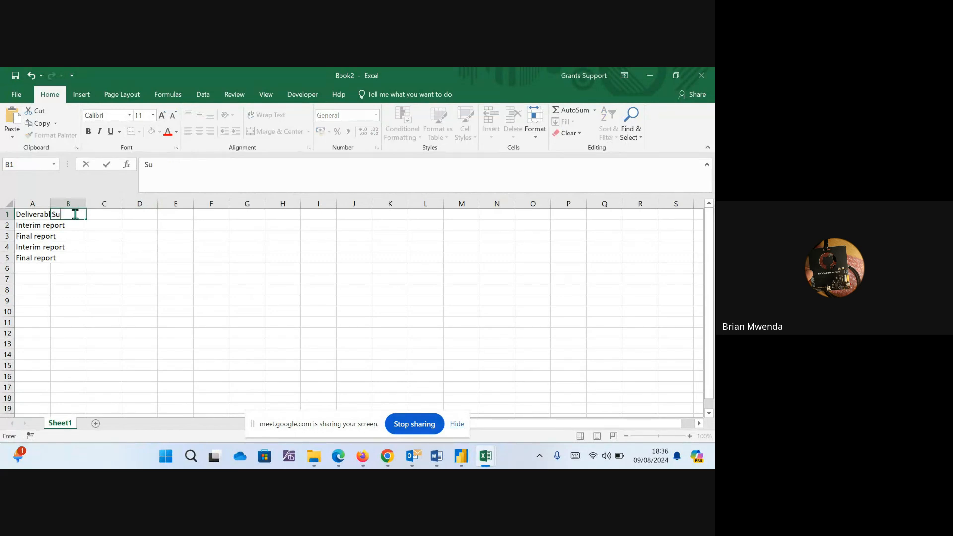
pyautogui.write('bmission date')
# Enter the submission dates 09/08/2024 in cell B2 and 11/08/2024 in cell B3.
pyautogui.click(75, 225)
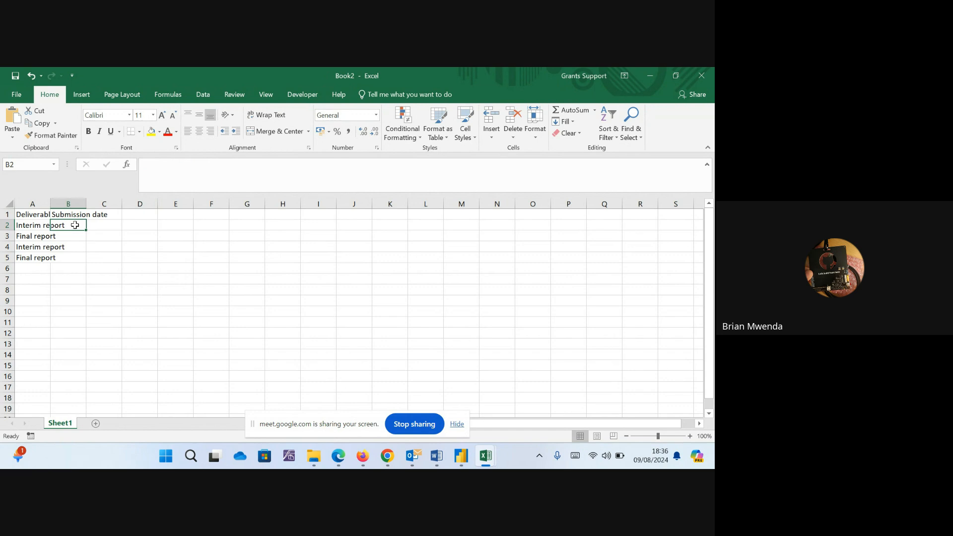
pyautogui.write('9?')
pyautogui.press('BackSpace')
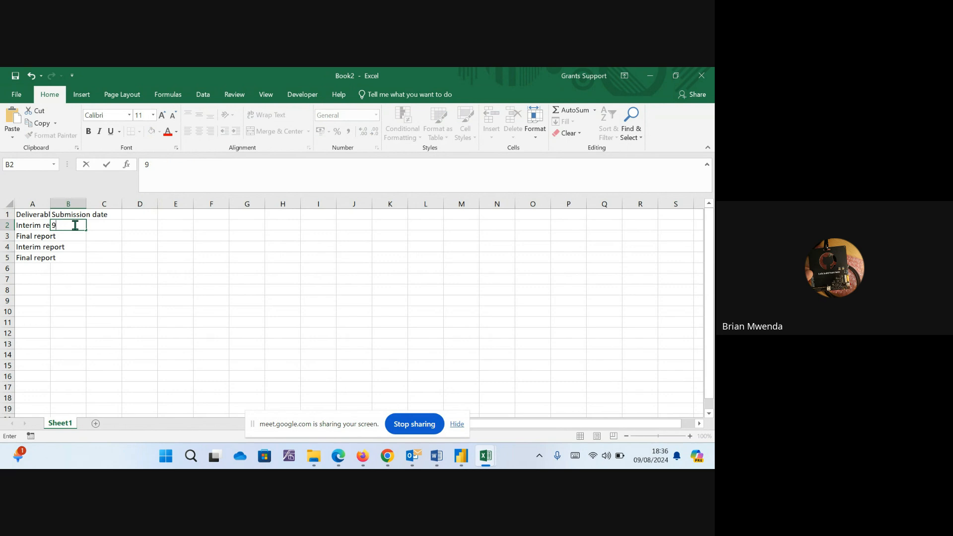
pyautogui.write('/8')
pyautogui.write('/2-')
pyautogui.write('024')
pyautogui.press('Return')
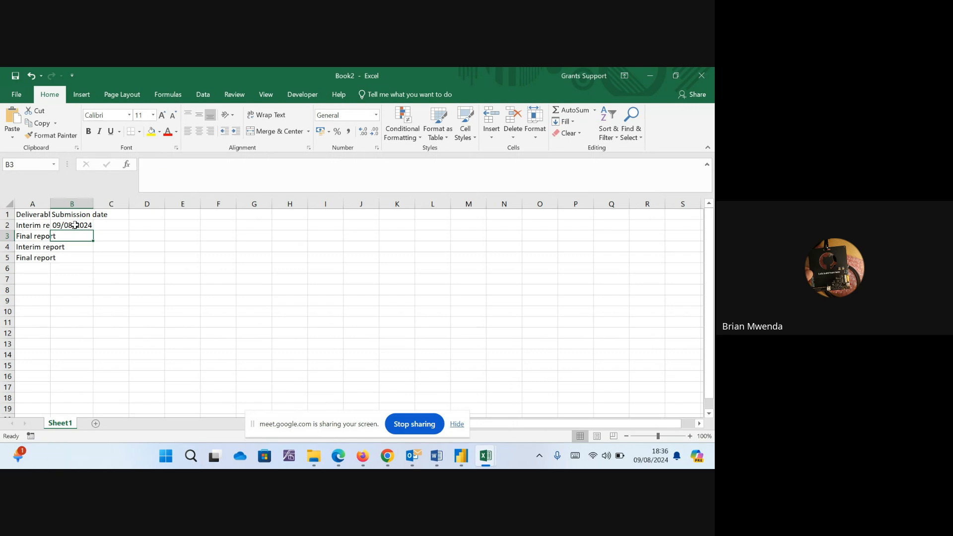
pyautogui.write('11/08')
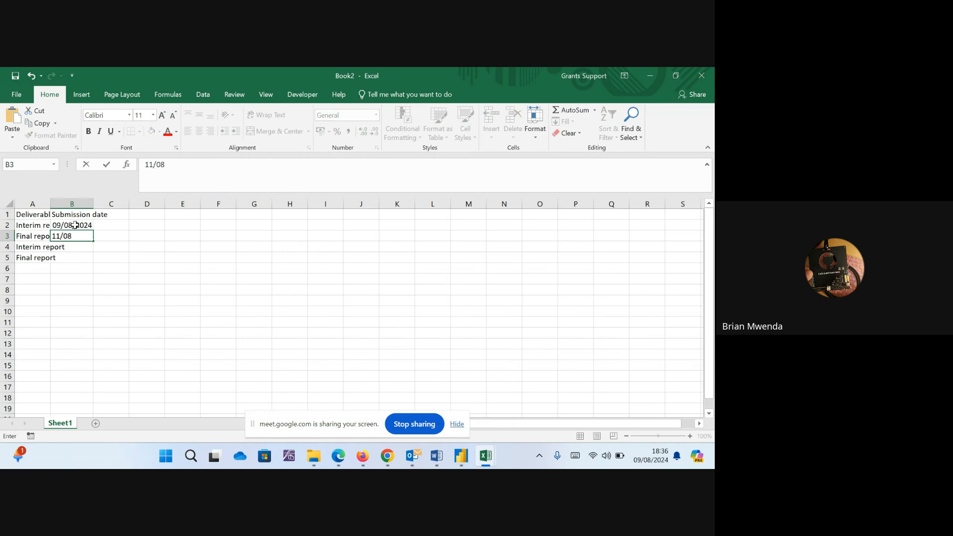
pyautogui.write('/2024')
pyautogui.press('Return')
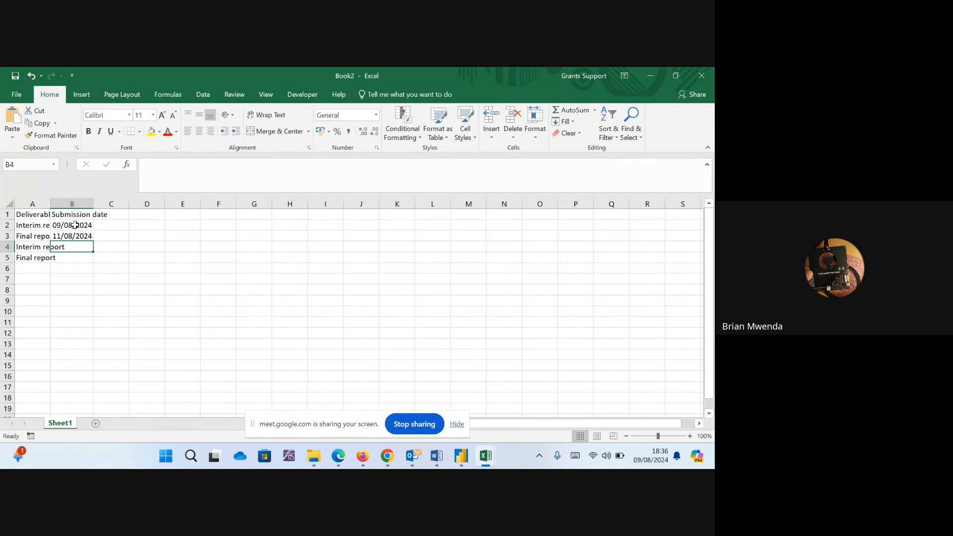
# Enter the submission dates 20/09/2024 in cell B4 and 12/10/2024 in cell B5.
pyautogui.write('1')
pyautogui.press('BackSpace')
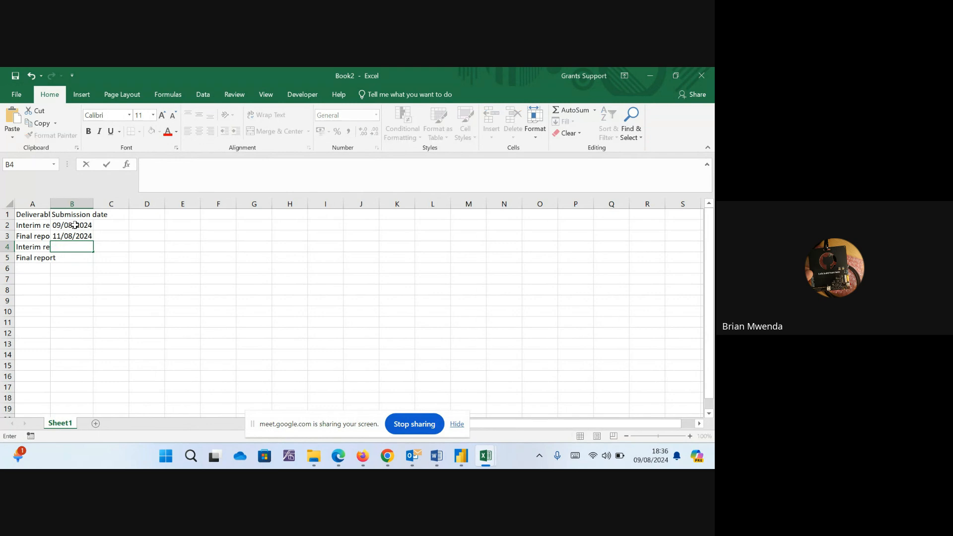
pyautogui.write('20/09/2024')
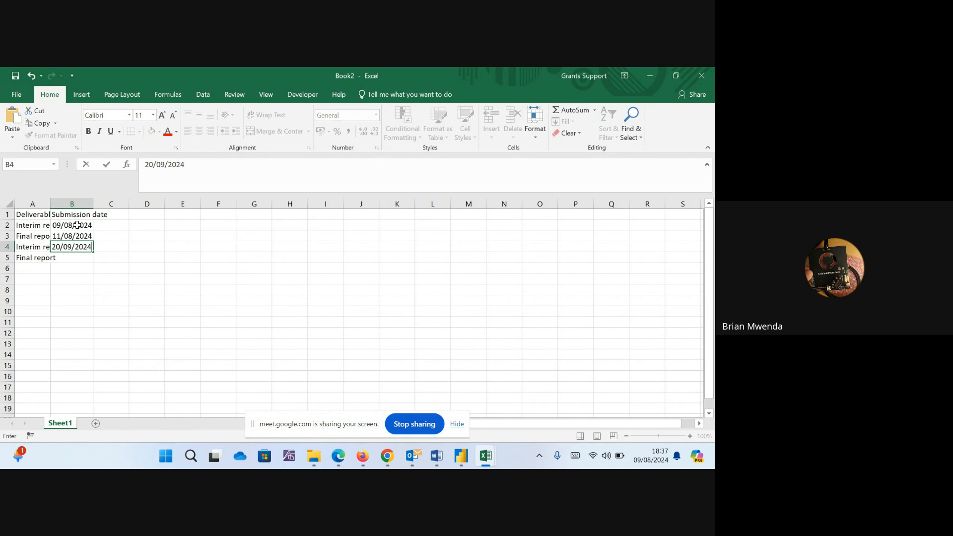
pyautogui.press('Return')
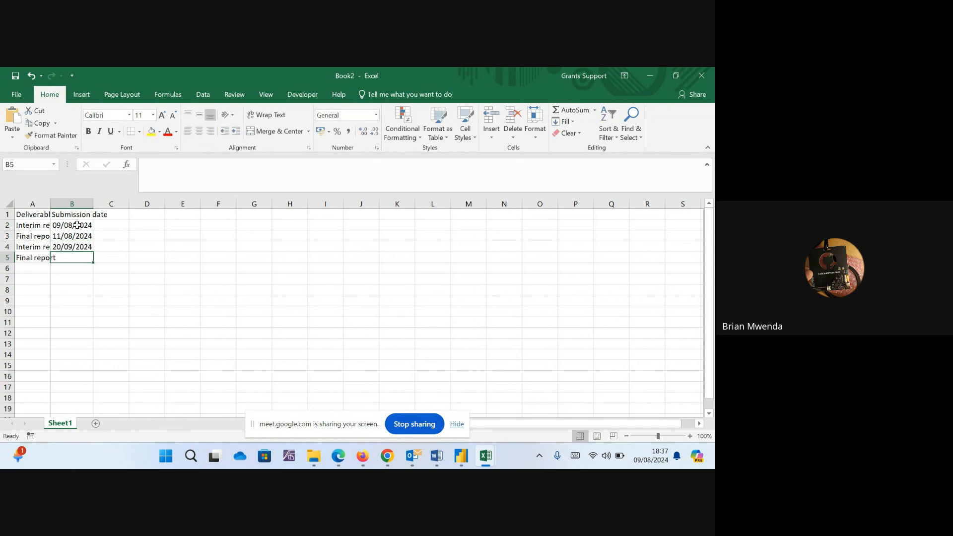
pyautogui.write('2')
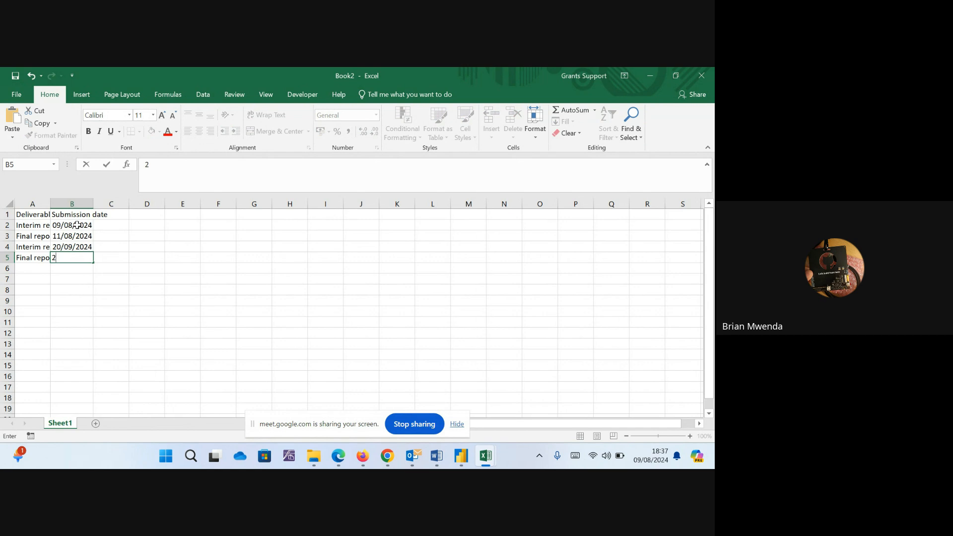
pyautogui.write('12/10/2024')
pyautogui.click(119, 259)
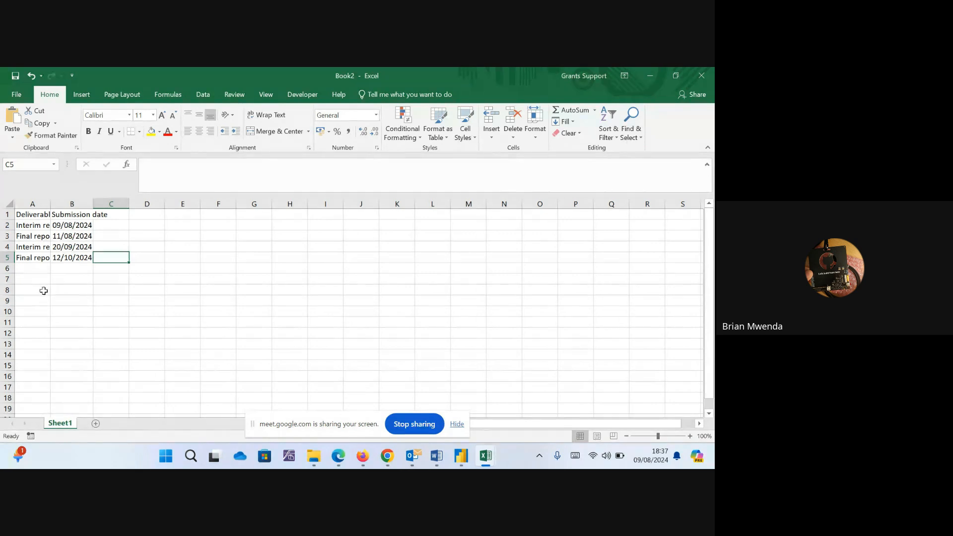
# Widen columns A and B so the deliverable names and the "Submission date" heading fit inside their cells.
pyautogui.moveTo(35, 279); pyautogui.dragTo(58, 271)
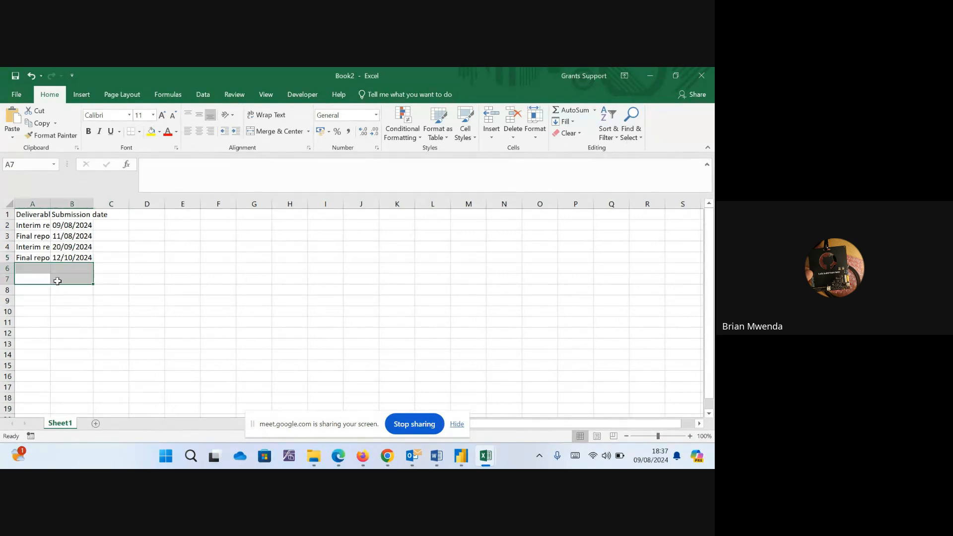
pyautogui.click(34, 227)
pyautogui.moveTo(52, 201); pyautogui.dragTo(72, 202)
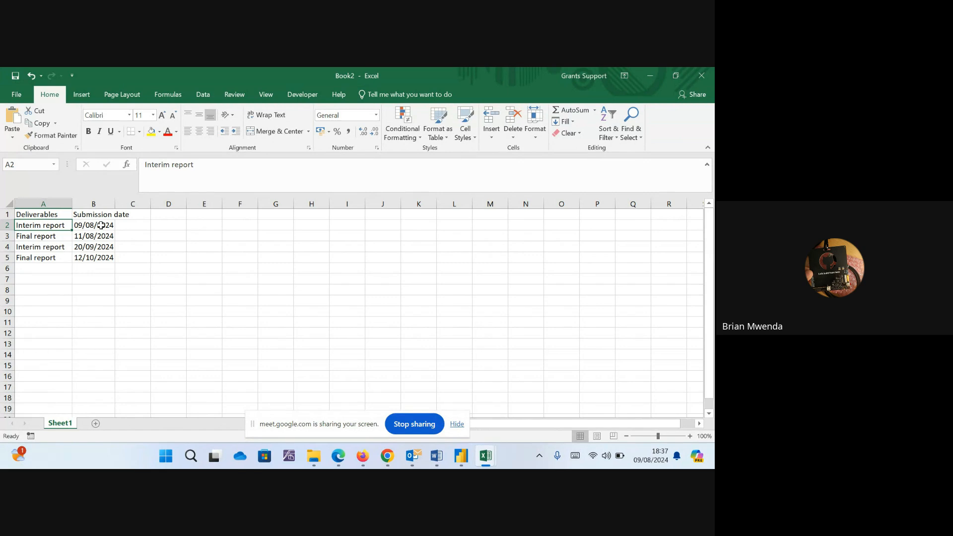
pyautogui.moveTo(116, 203); pyautogui.dragTo(164, 204)
pyautogui.click(126, 226)
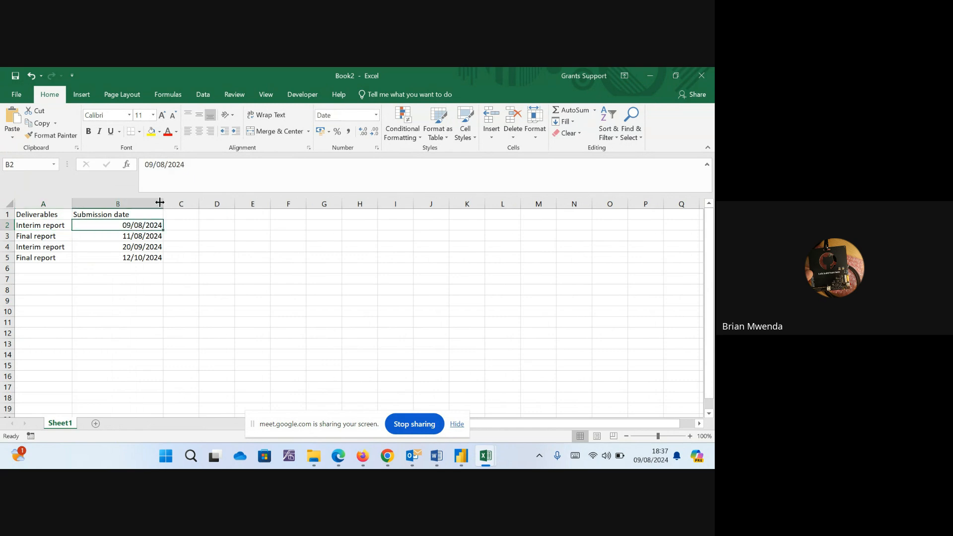
# Change the first final report's submission date in cell B3 to 12/08/2024.
pyautogui.click(132, 236)
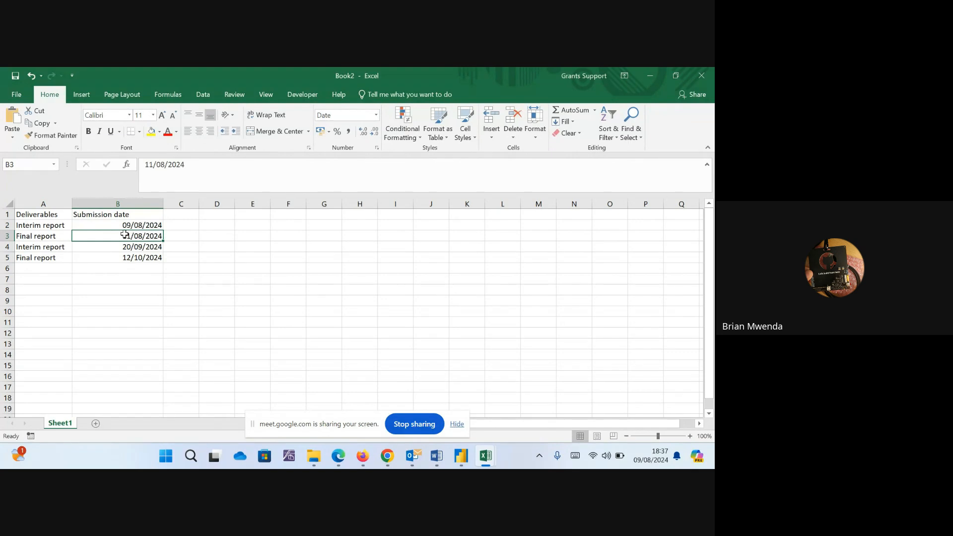
pyautogui.doubleClick(125, 235)
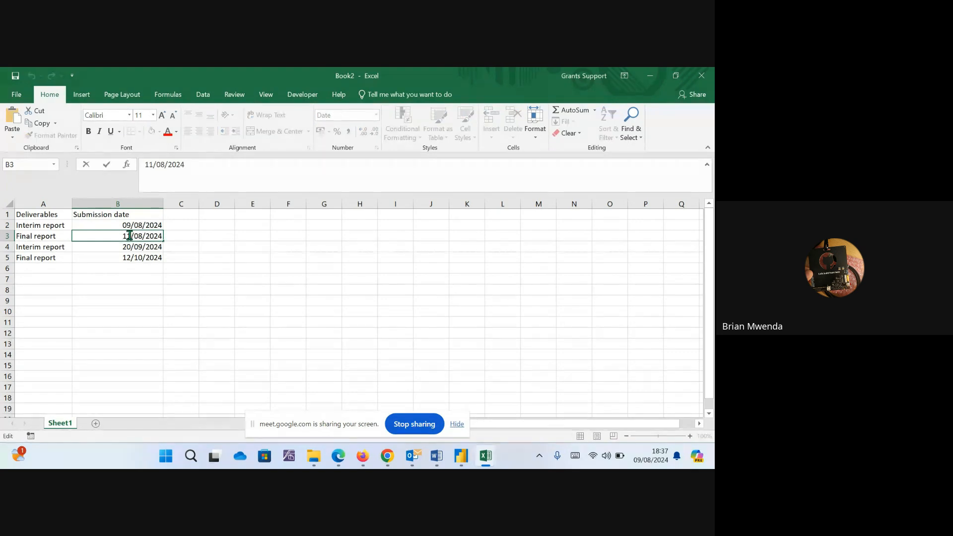
pyautogui.press('BackSpace')
pyautogui.write('2')
pyautogui.click(59, 247)
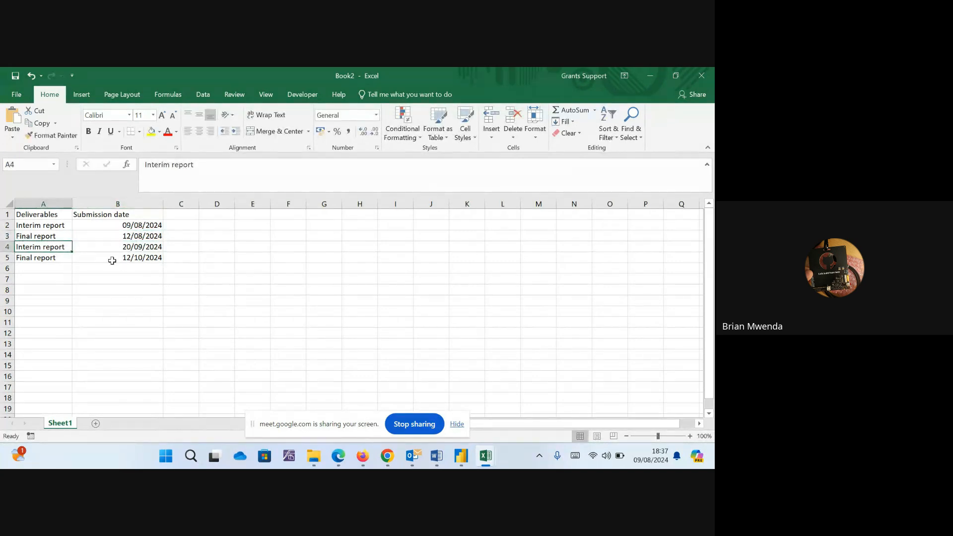
# Add the heading "Status" in cell C1.
pyautogui.click(174, 218)
pyautogui.write('s')
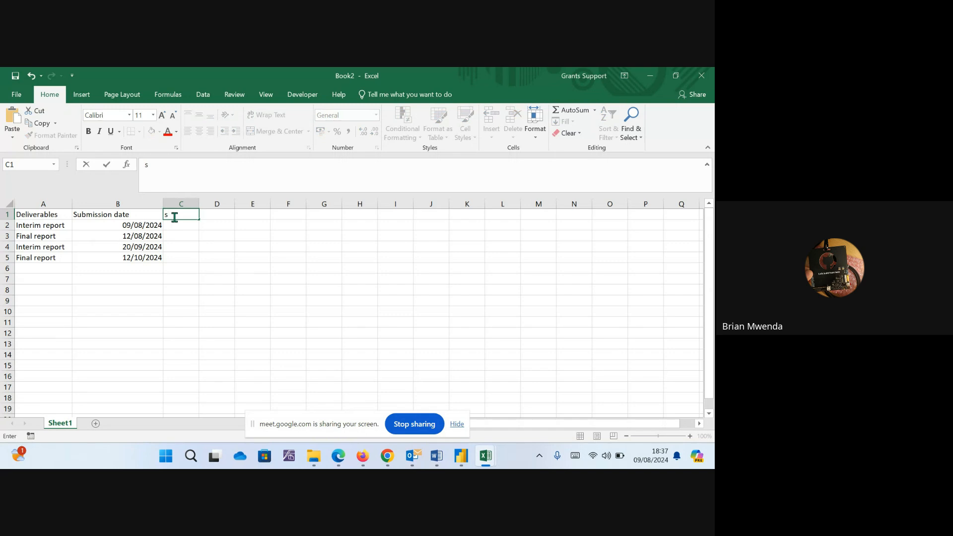
pyautogui.press('BackSpace')
pyautogui.write('Status')
pyautogui.click(35, 227)
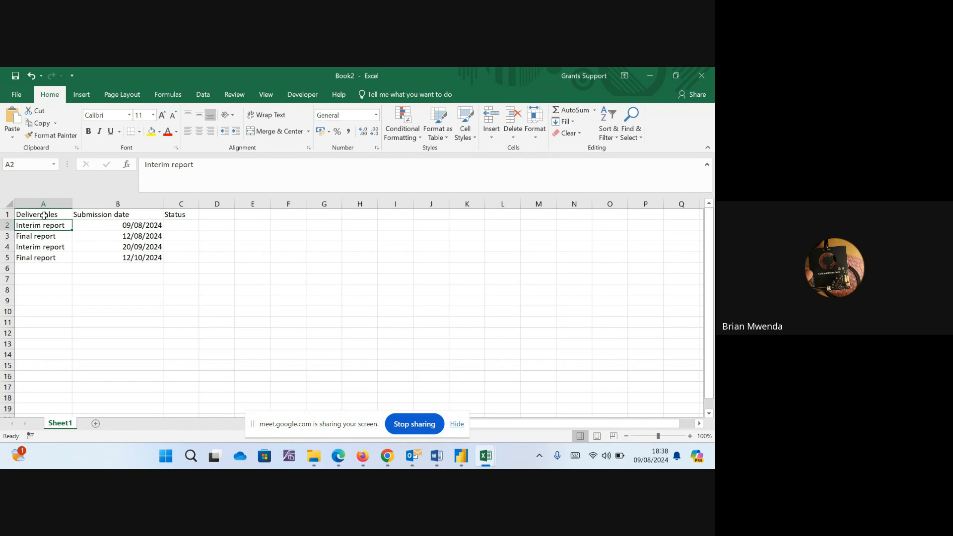
pyautogui.click(44, 215)
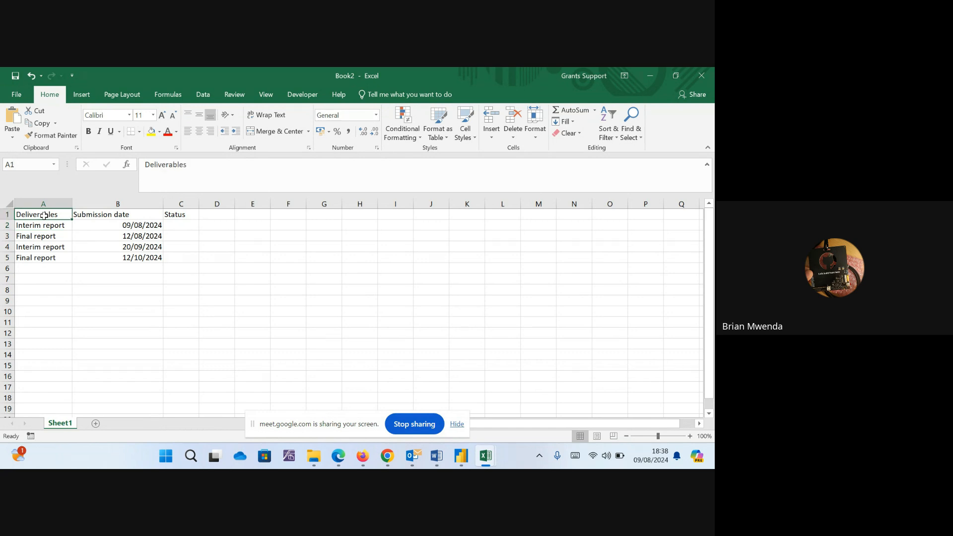
pyautogui.click(113, 213)
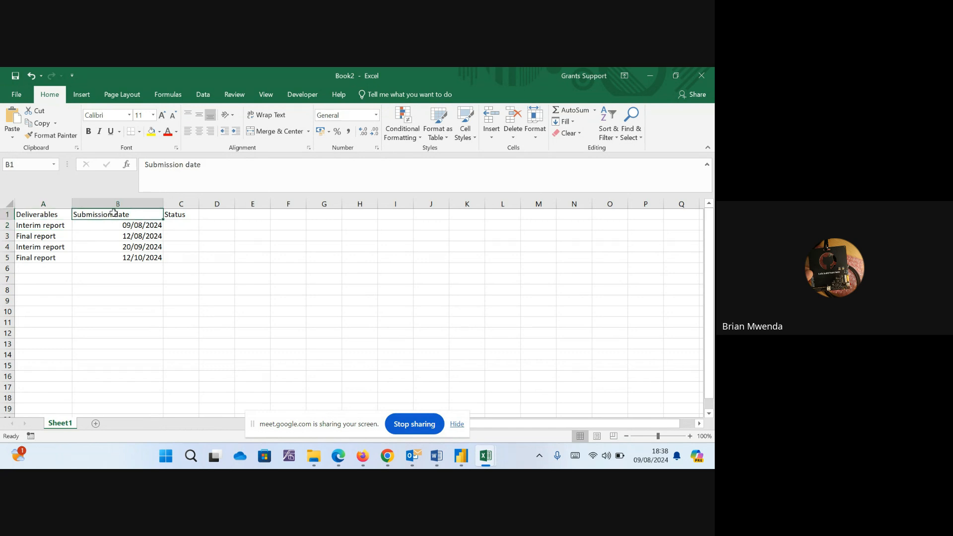
pyautogui.click(179, 214)
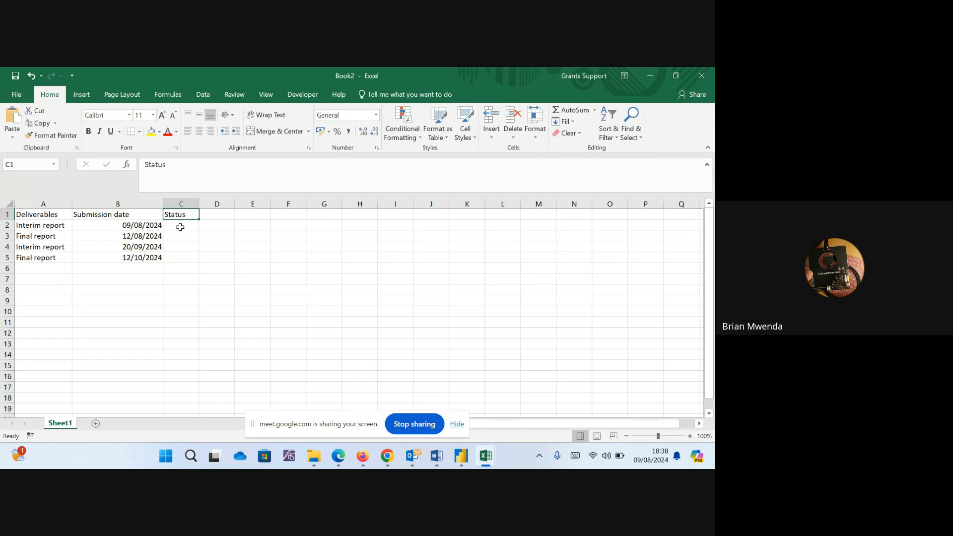
pyautogui.click(180, 226)
pyautogui.click(180, 236)
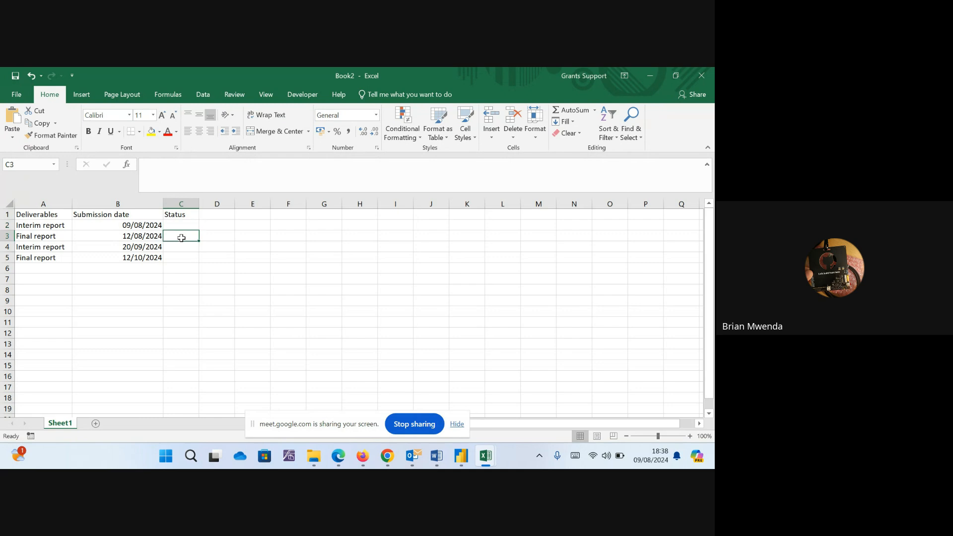
pyautogui.click(181, 245)
pyautogui.click(188, 237)
pyautogui.click(184, 227)
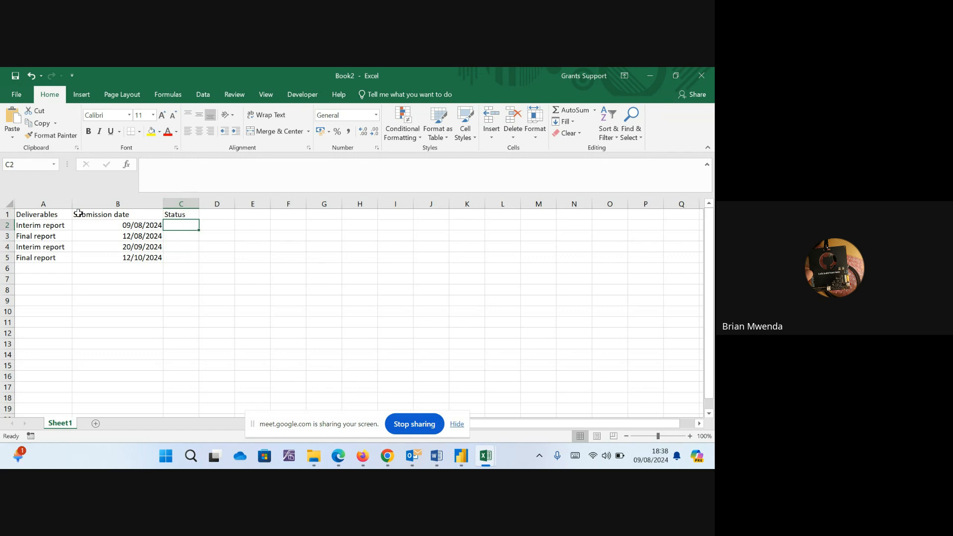
# Convert the data in A1:C5 into an Excel table with a header row.
pyautogui.click(21, 214)
pyautogui.moveTo(21, 213); pyautogui.dragTo(119, 253)
pyautogui.click(118, 246)
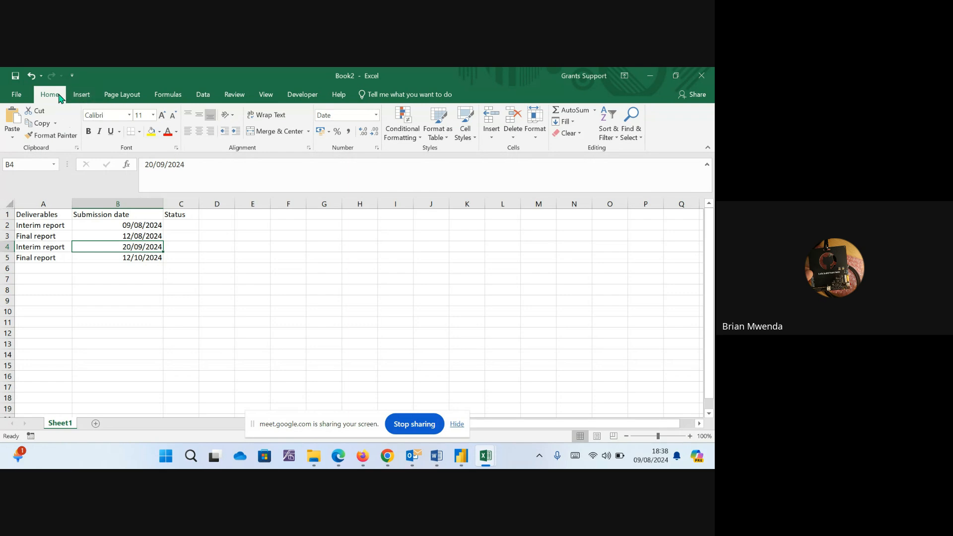
pyautogui.click(85, 96)
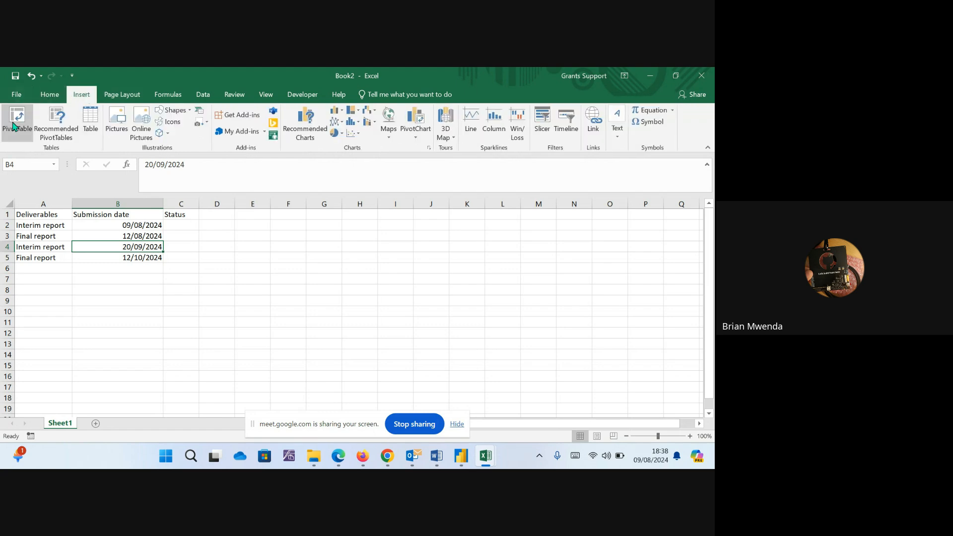
pyautogui.click(93, 124)
pyautogui.click(178, 263)
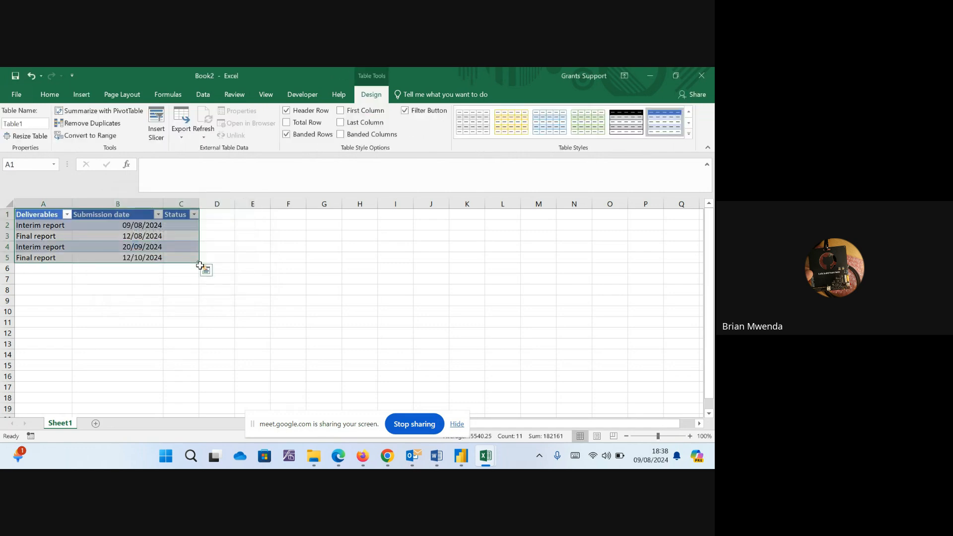
pyautogui.click(160, 237)
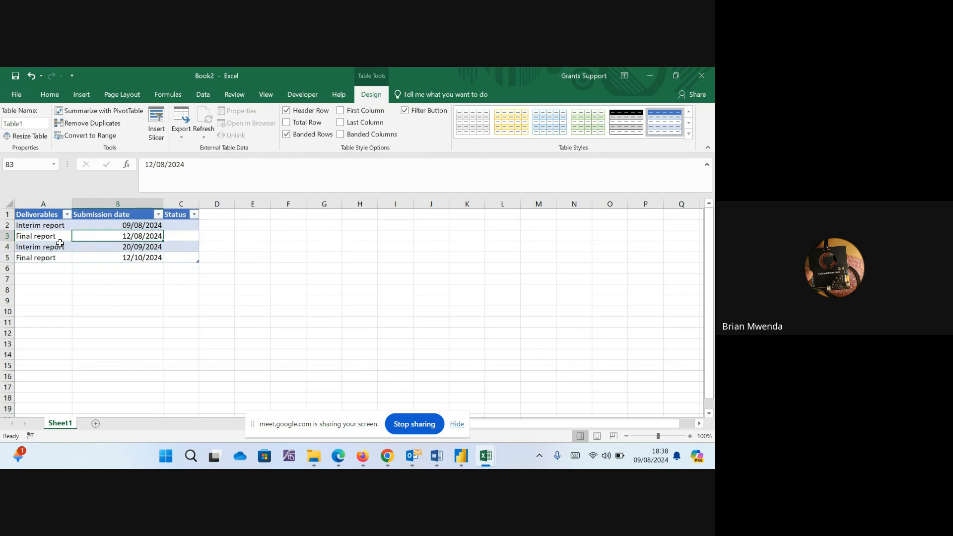
# Widen the table's Status, Deliverables and Submission date columns, making the Status column by far the widest.
pyautogui.moveTo(197, 261); pyautogui.dragTo(303, 262)
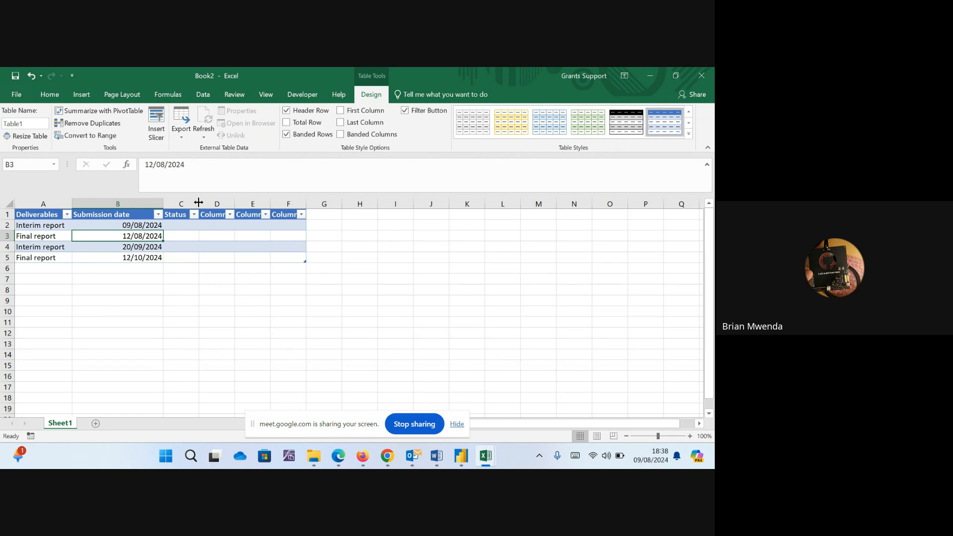
pyautogui.hotkey('ctrl', 'z')
pyautogui.moveTo(199, 202); pyautogui.dragTo(508, 211)
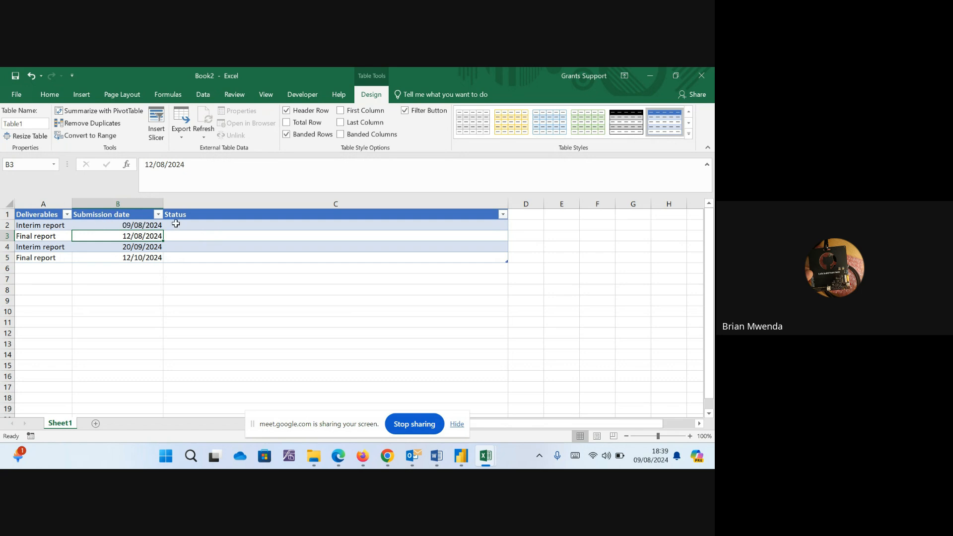
pyautogui.click(213, 225)
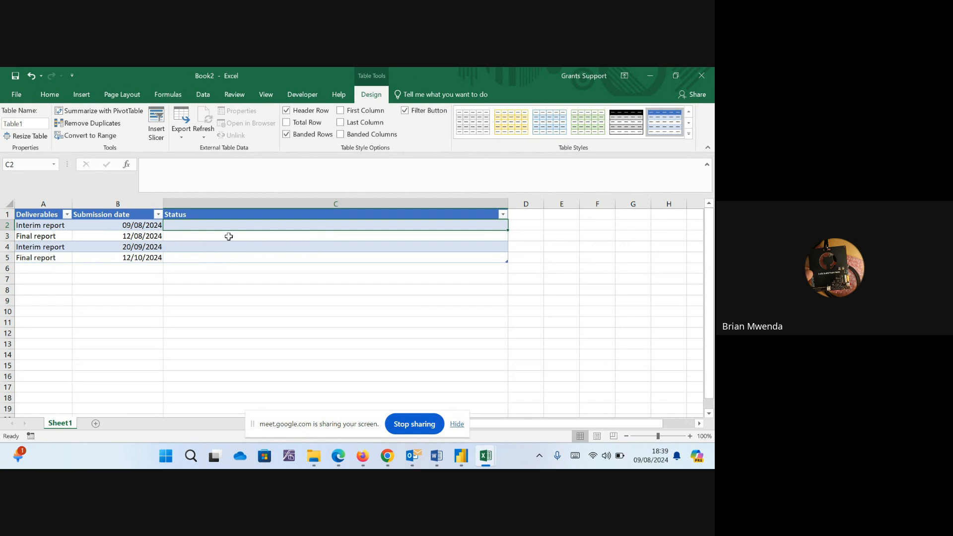
pyautogui.moveTo(71, 201); pyautogui.dragTo(125, 201)
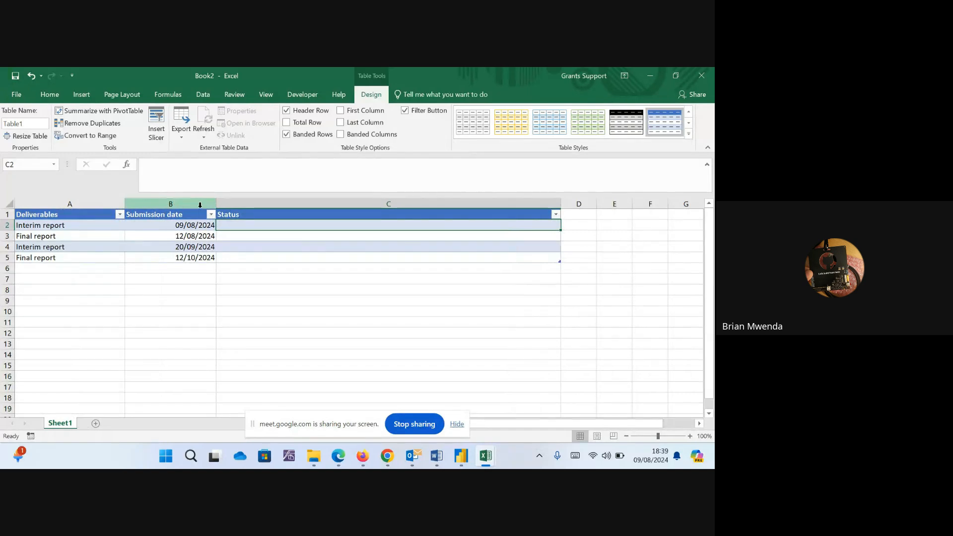
pyautogui.moveTo(215, 203); pyautogui.dragTo(289, 203)
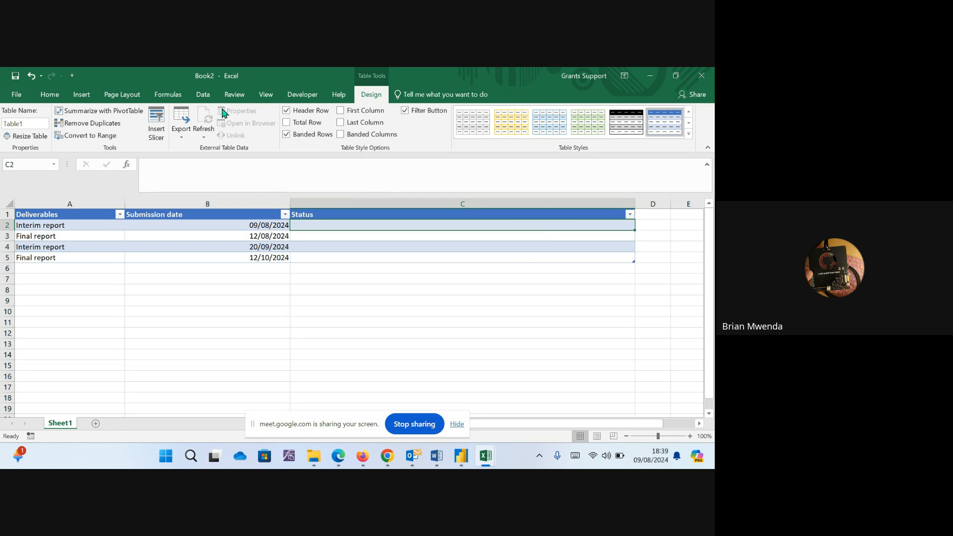
# Set up data validation on cell C2 that allows only values from a list.
pyautogui.click(203, 95)
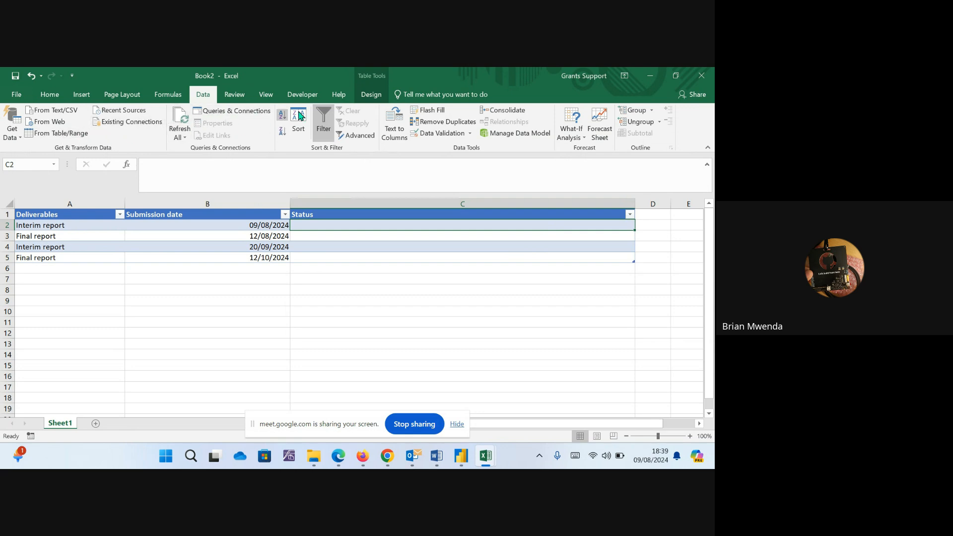
pyautogui.click(453, 134)
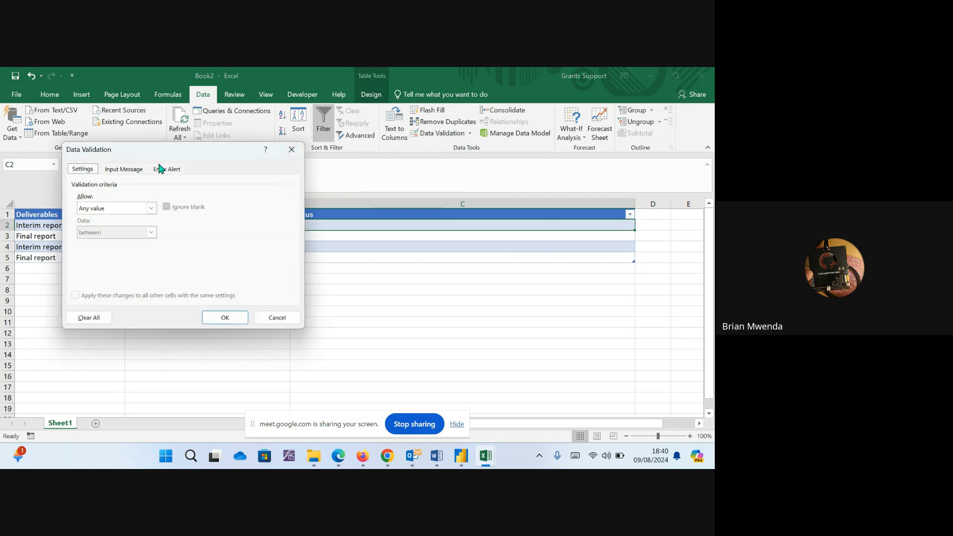
pyautogui.click(151, 208)
pyautogui.click(134, 250)
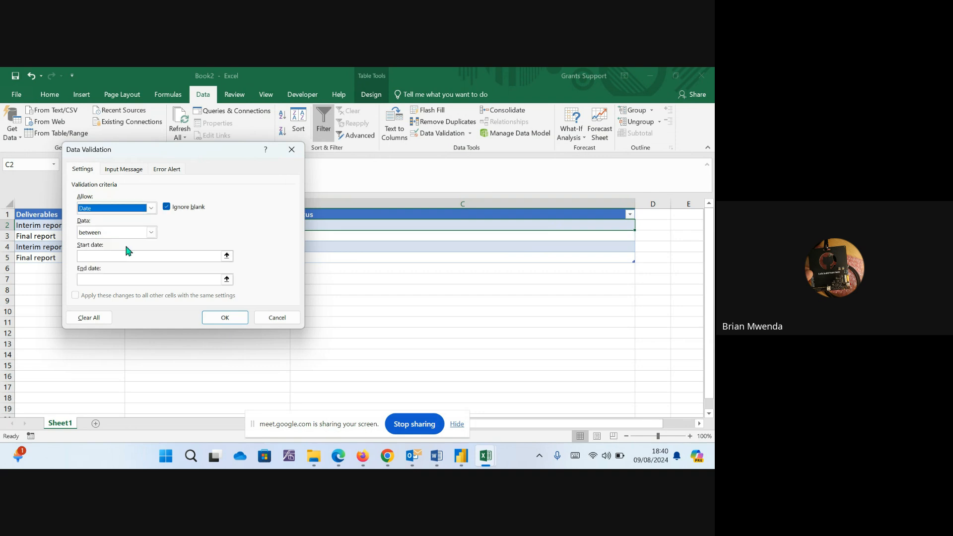
pyautogui.click(150, 208)
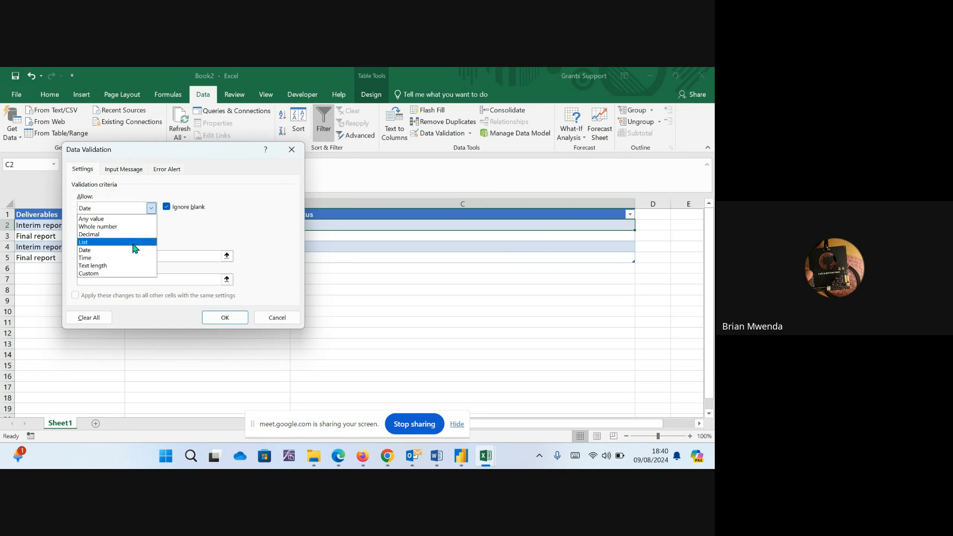
pyautogui.click(114, 242)
pyautogui.click(120, 257)
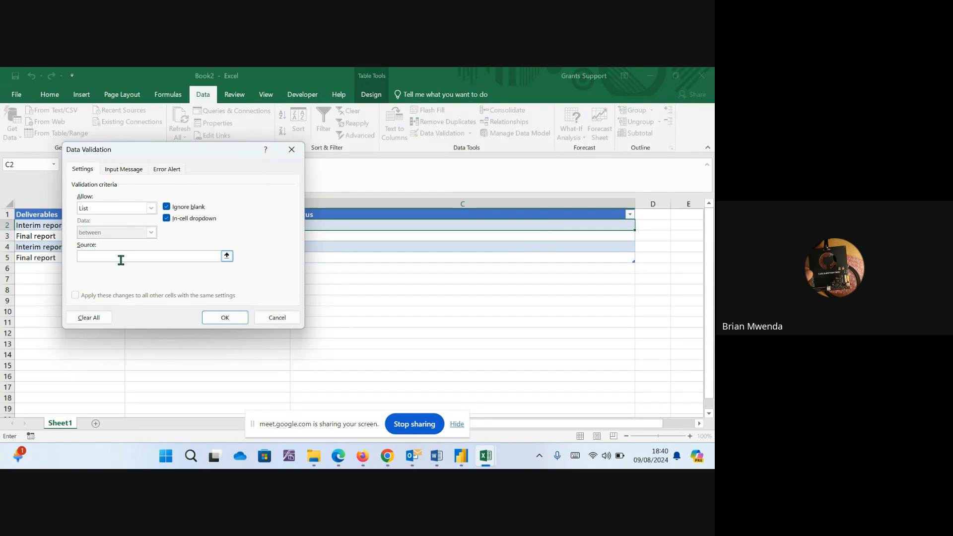
pyautogui.write('Compl')
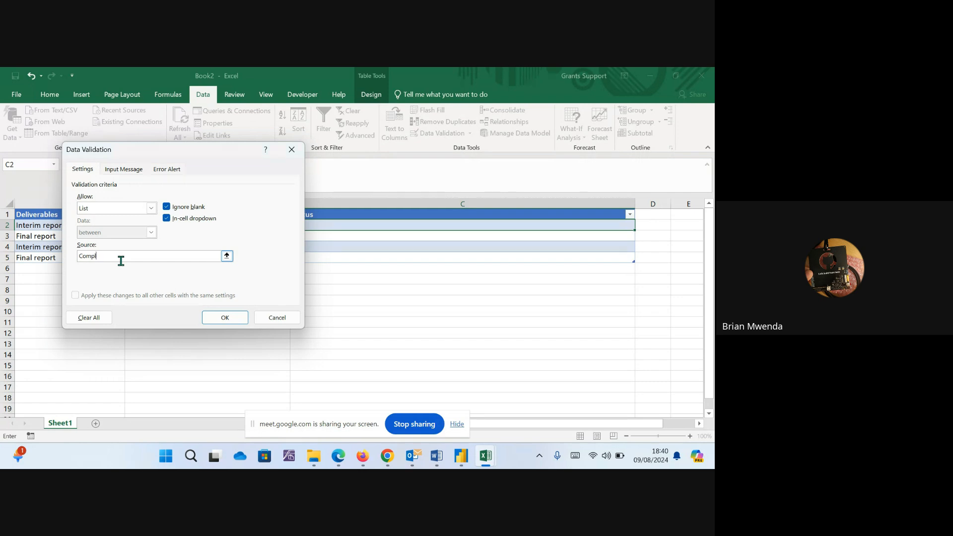
pyautogui.write('eted')
pyautogui.press('BackSpace')
pyautogui.press('BackSpace')
pyautogui.press('BackSpace')
pyautogui.press('BackSpace')
pyautogui.press('BackSpace')
pyautogui.press('BackSpace')
pyautogui.press('BackSpace')
pyautogui.press('BackSpace')
pyautogui.press('BackSpace')
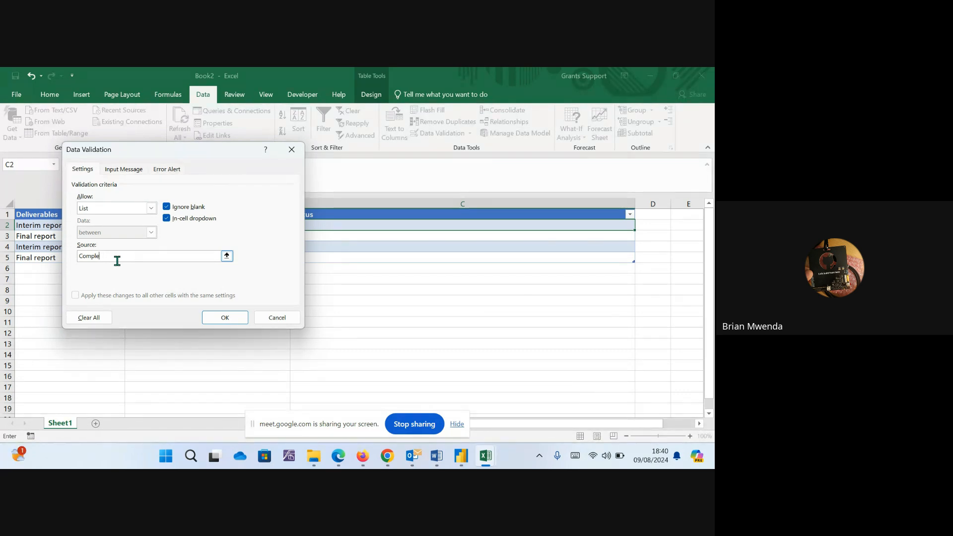
# Enter "Submitted, Upcoming, In progess" as the validation list's source and apply it to cell C2.
pyautogui.write('Submitted, Upcoming, Inprogess')
pyautogui.click(141, 256)
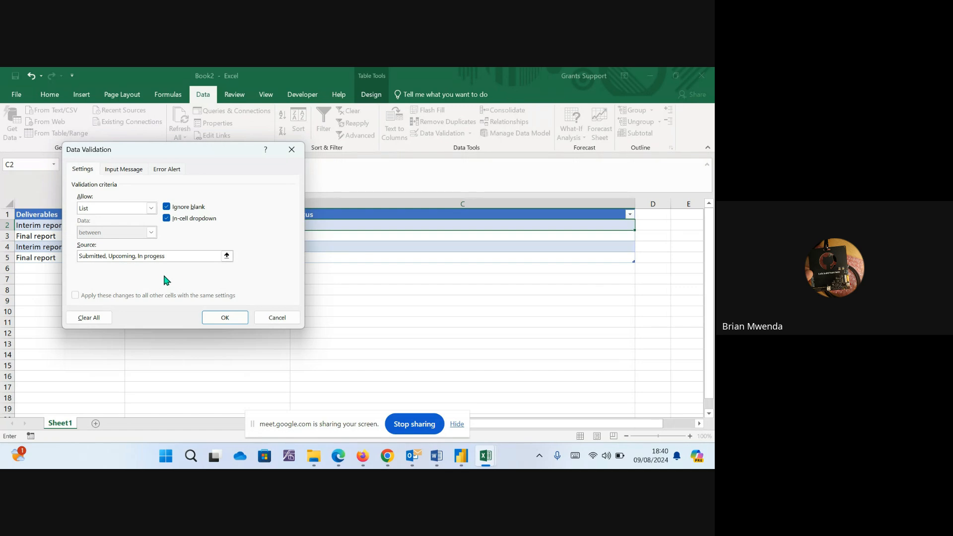
pyautogui.click(219, 316)
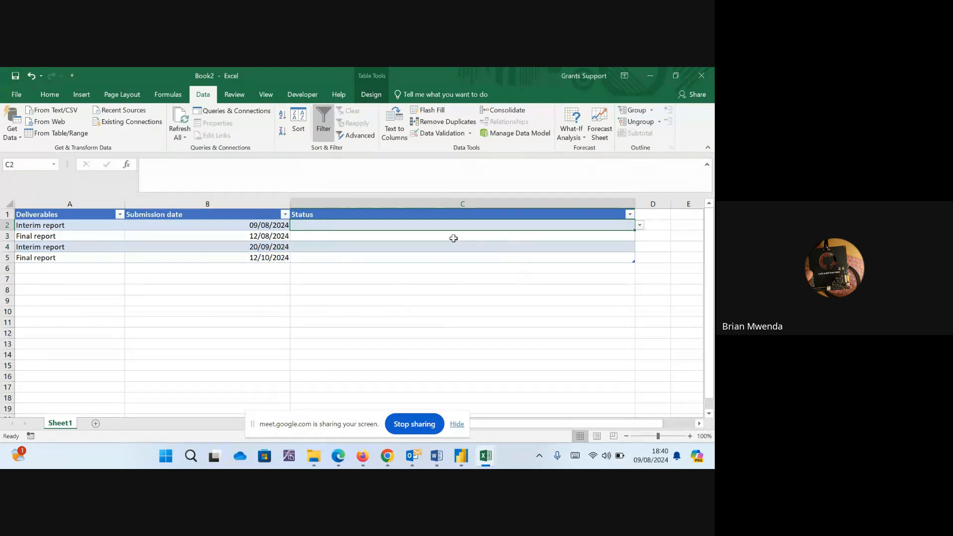
# Choose Submitted from the dropdown in cell C2 and copy that cell with its dropdown to C3:C5.
pyautogui.click(640, 226)
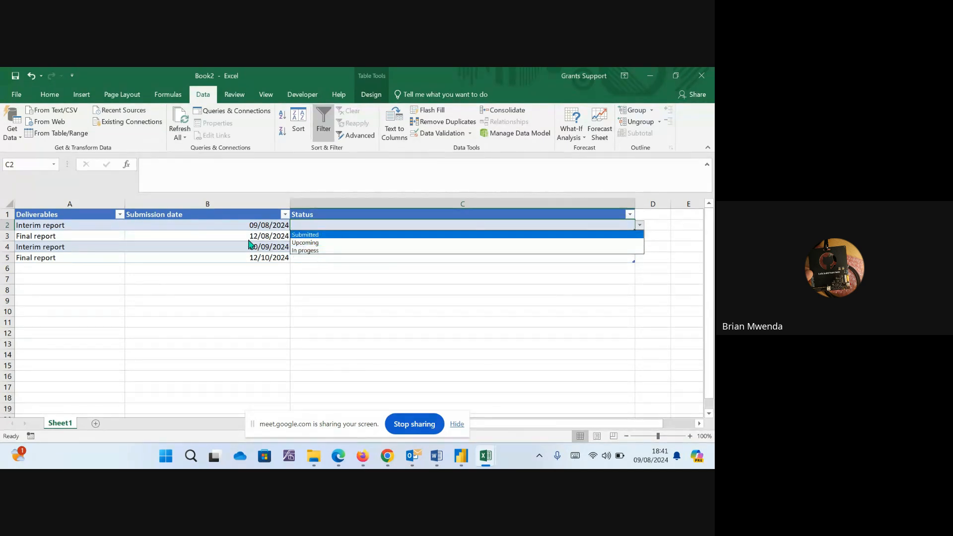
pyautogui.click(305, 235)
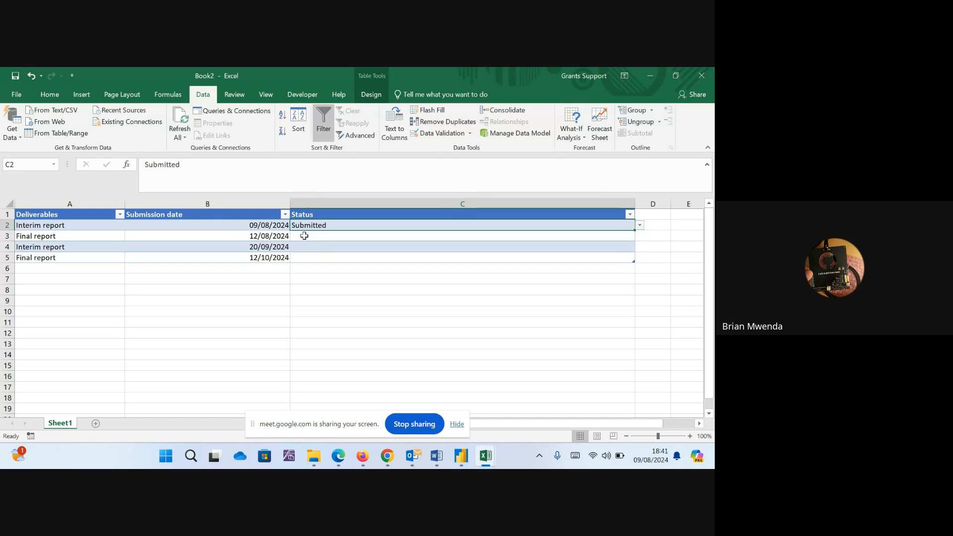
pyautogui.click(342, 239)
pyautogui.click(526, 223)
pyautogui.hotkey('ctrl', 'c')
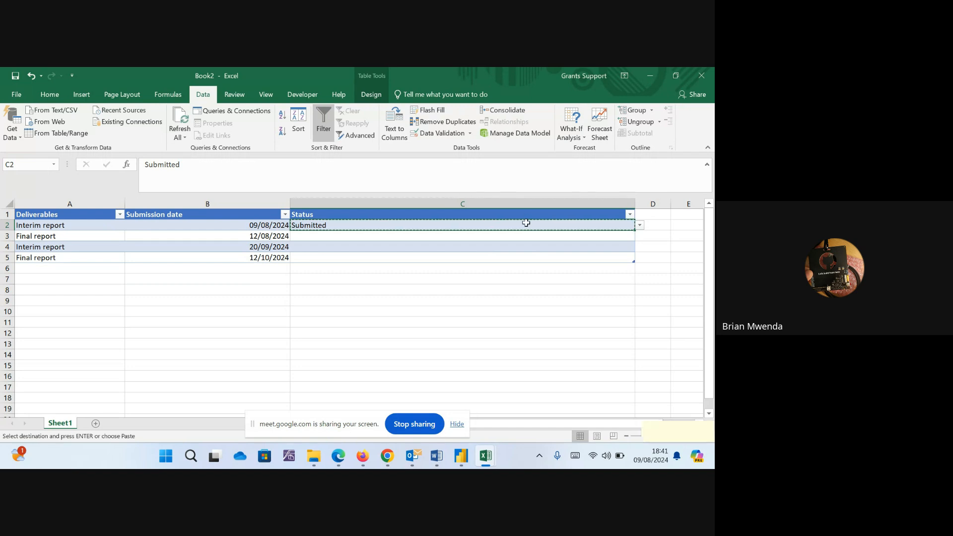
pyautogui.click(550, 237)
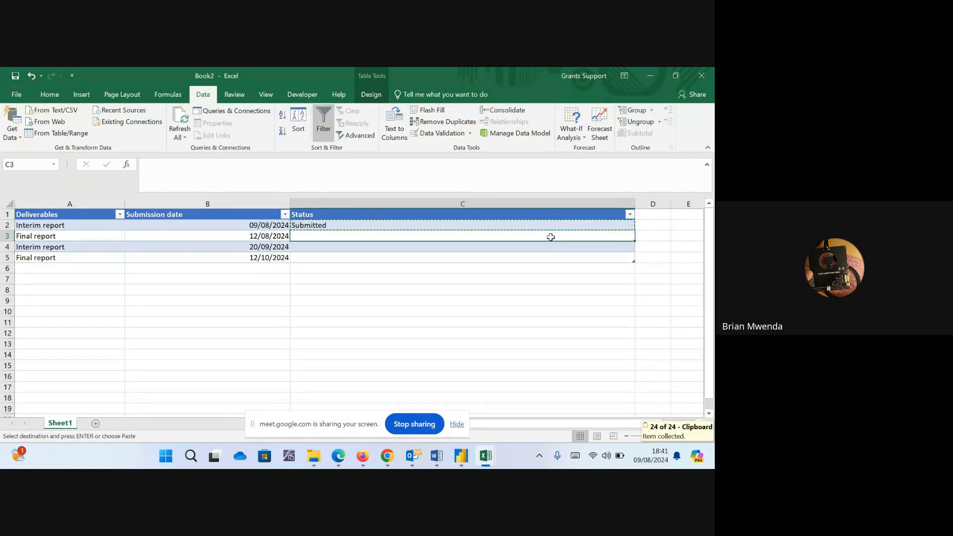
pyautogui.hotkey('shift', 'Down')
pyautogui.hotkey('shift', 'Down')
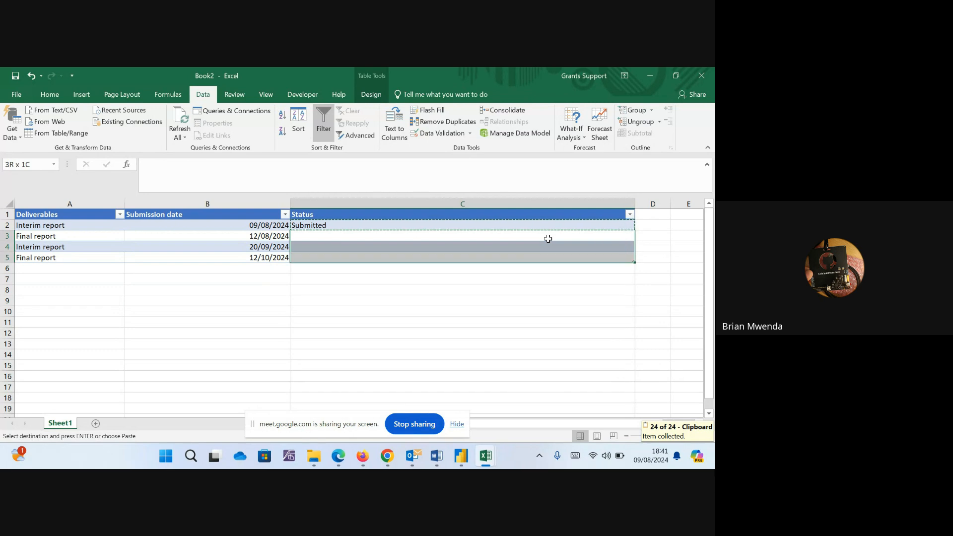
pyautogui.hotkey('ctrl', 'v')
pyautogui.click(548, 237)
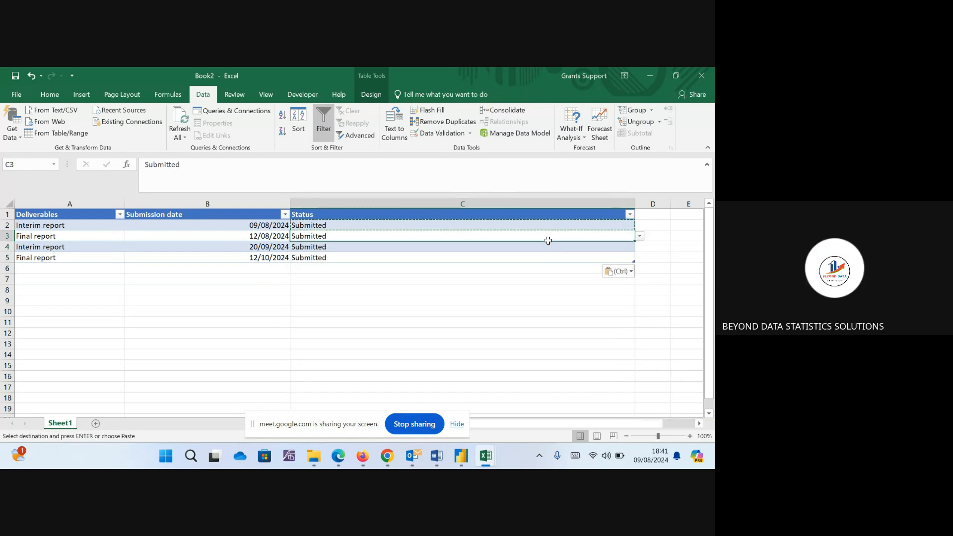
# Change the first interim report's status in cell C2 to "In progess" using its dropdown.
pyautogui.click(547, 226)
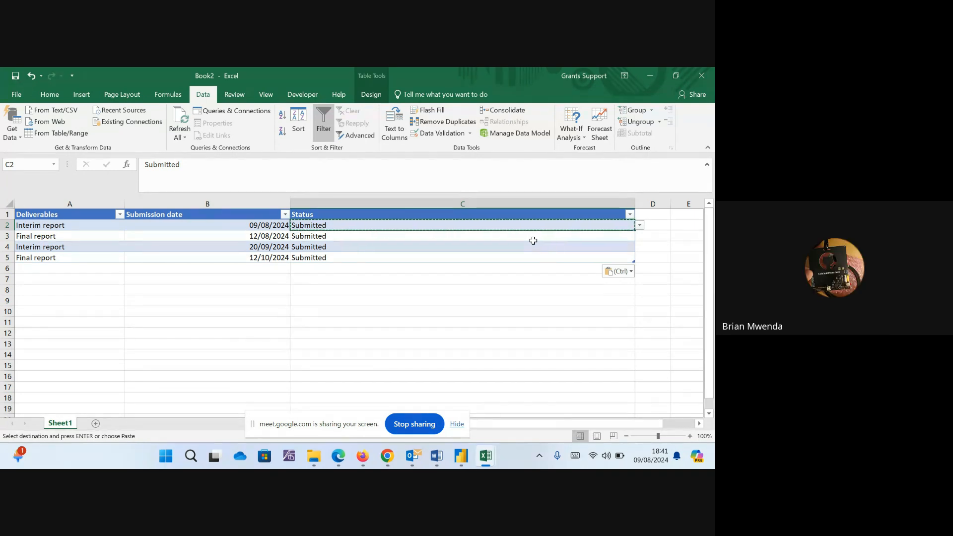
pyautogui.click(531, 234)
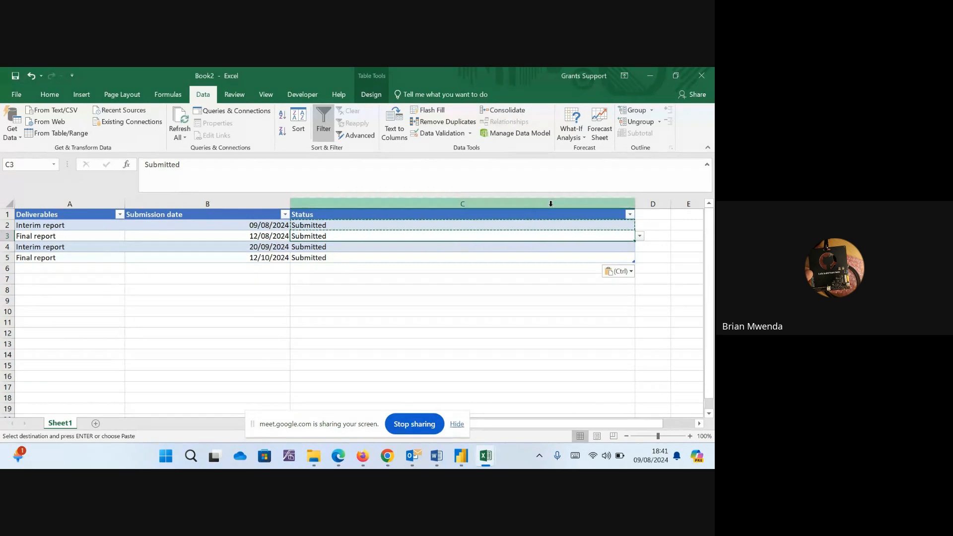
pyautogui.click(504, 223)
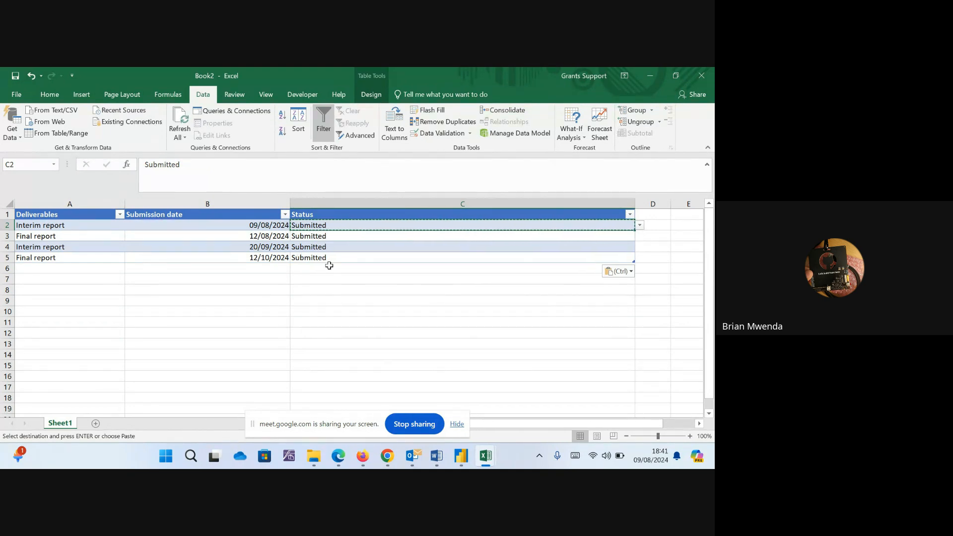
pyautogui.click(432, 248)
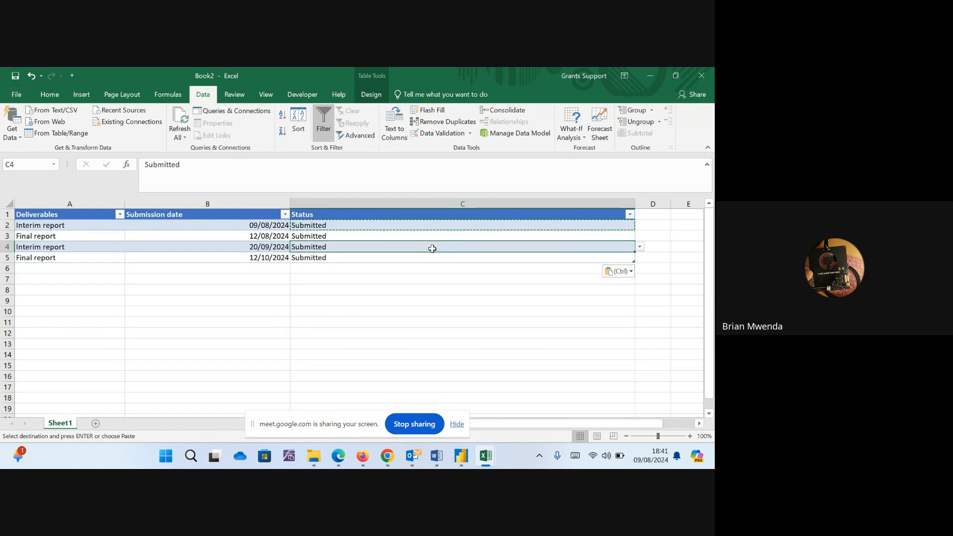
pyautogui.click(600, 227)
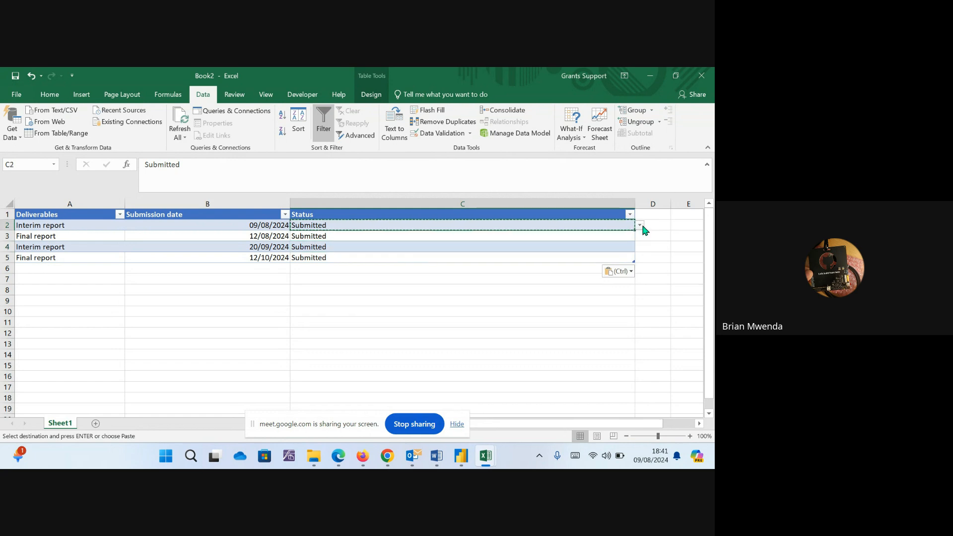
pyautogui.click(531, 251)
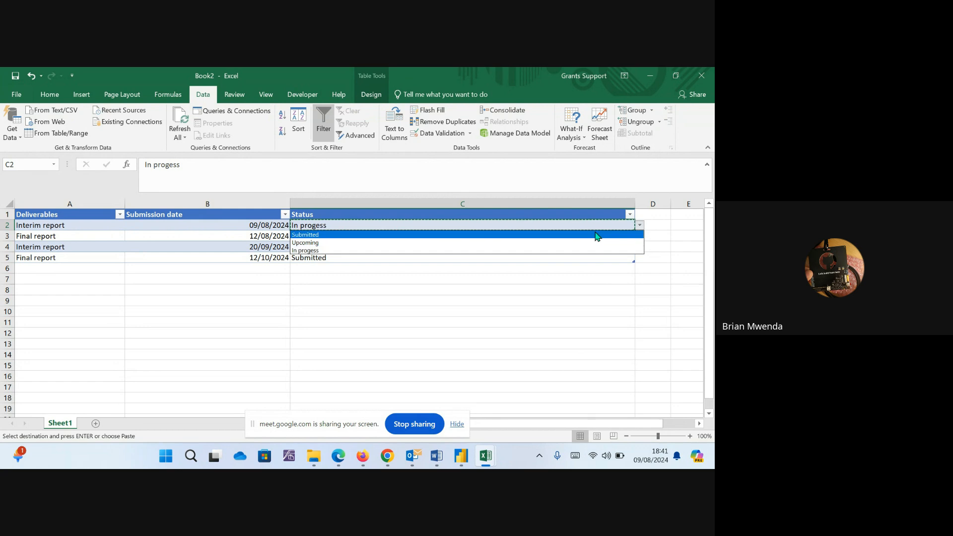
# Set cell C2's status to Submitted and add an Equal To highlight rule on it for the value "Submitted".
pyautogui.click(592, 235)
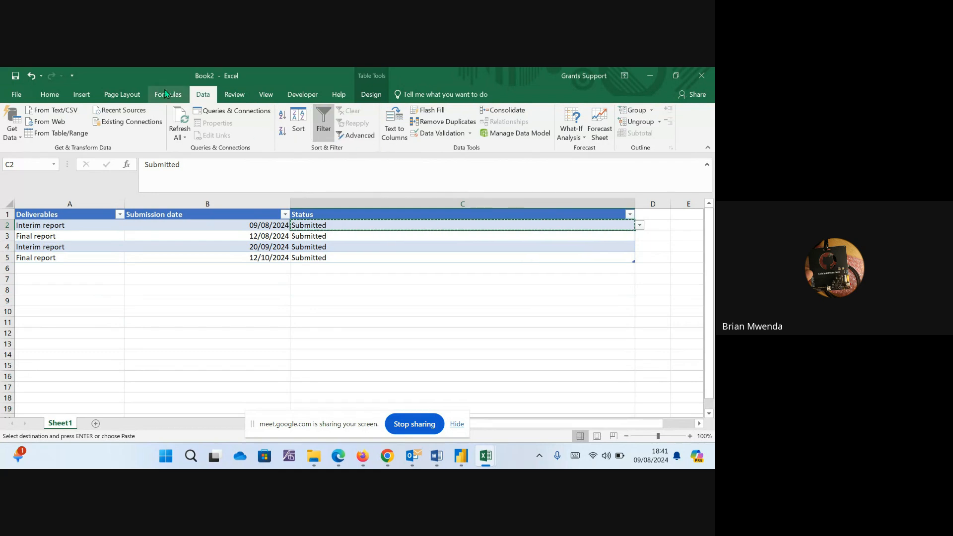
pyautogui.click(64, 93)
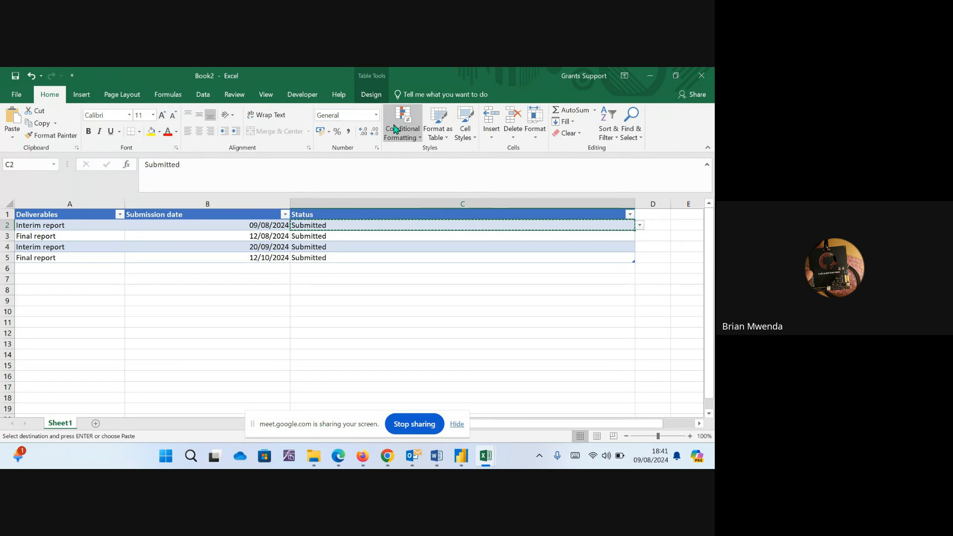
pyautogui.click(395, 129)
pyautogui.moveTo(434, 159)
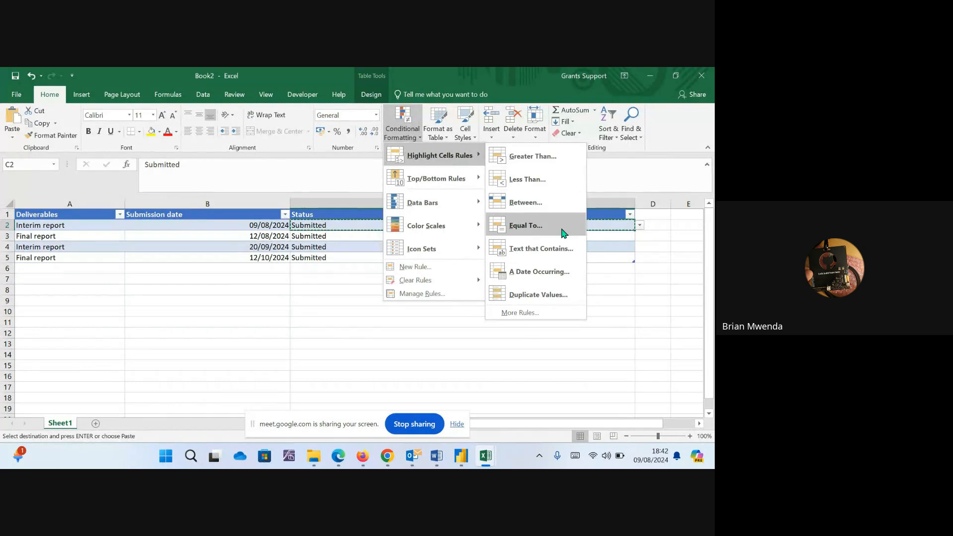
pyautogui.click(564, 231)
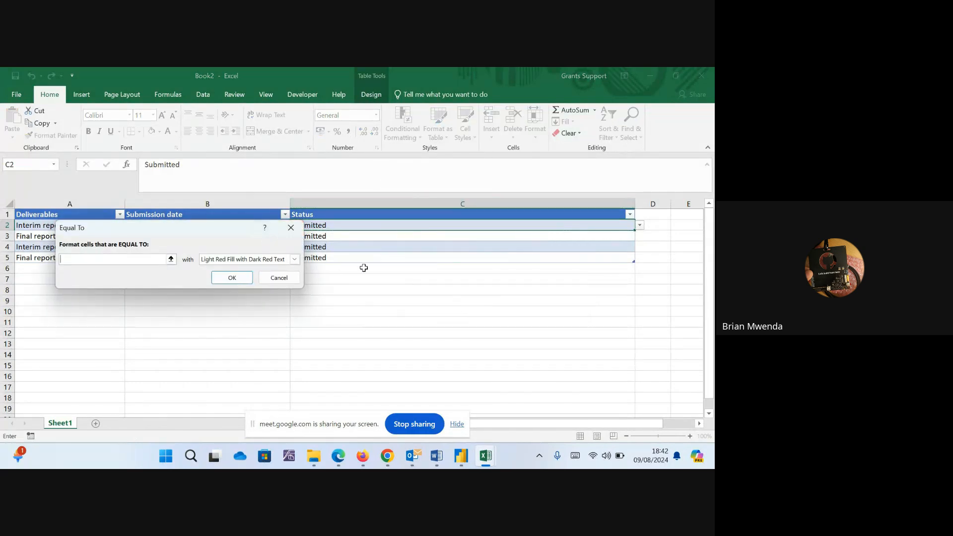
pyautogui.write('C')
pyautogui.write('ubmitted')
# Choose a custom format for the Submitted rule and give it a solid green fill.
pyautogui.click(294, 259)
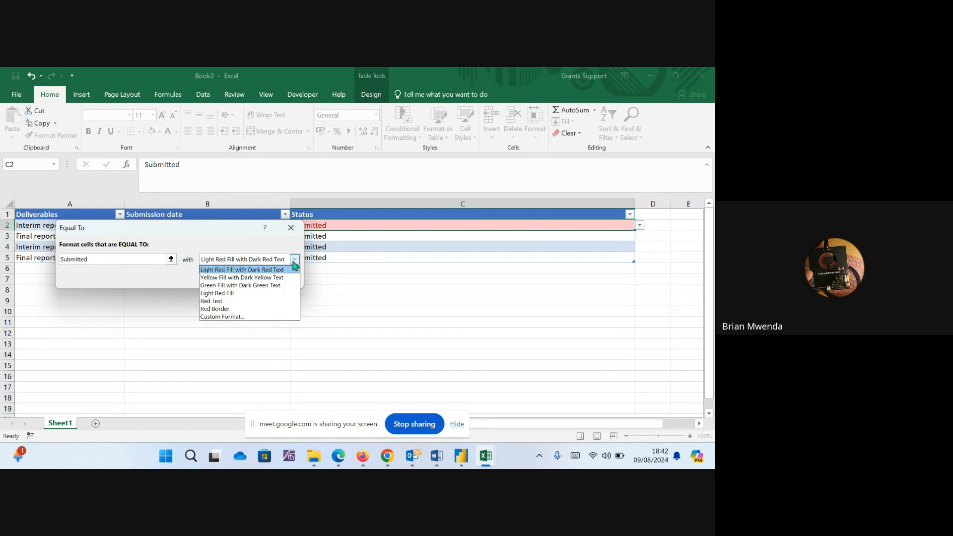
pyautogui.click(241, 317)
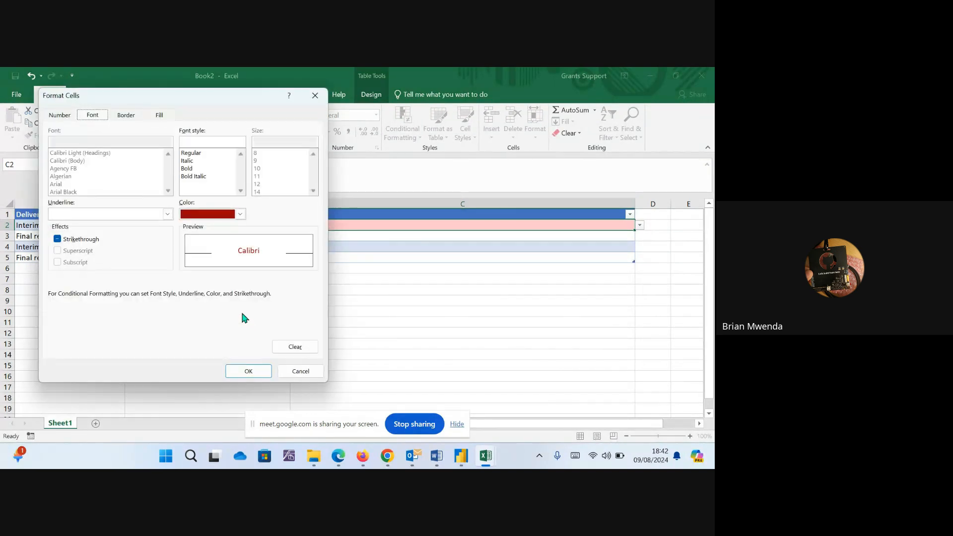
pyautogui.click(160, 115)
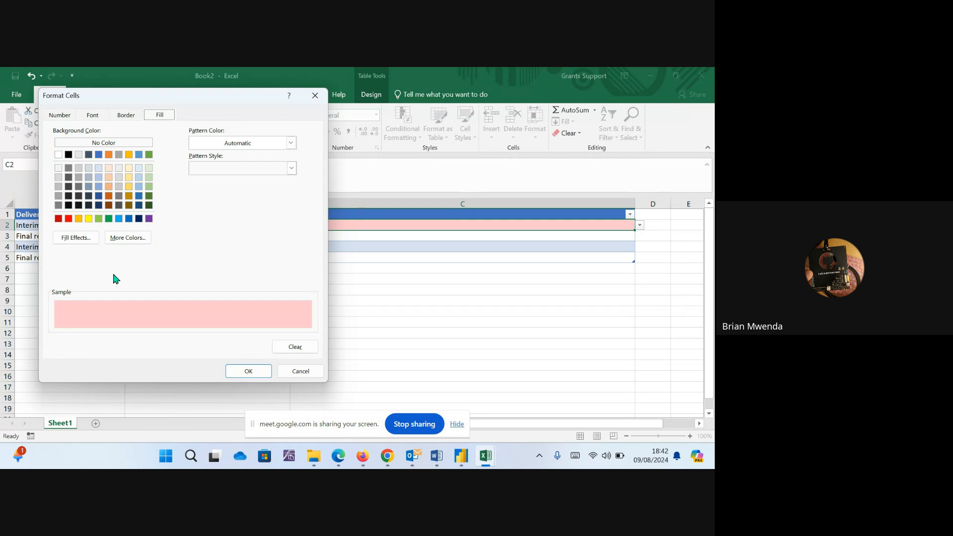
pyautogui.click(109, 218)
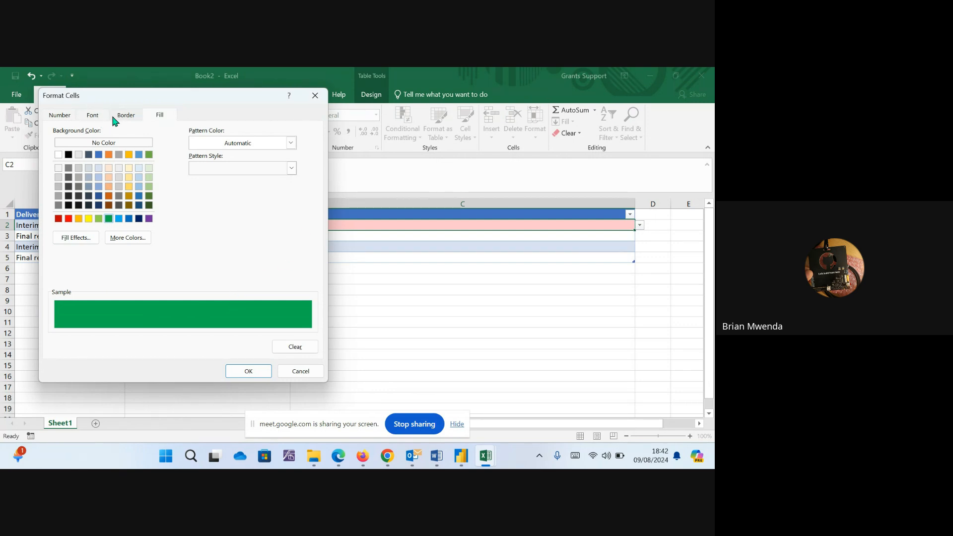
pyautogui.click(128, 117)
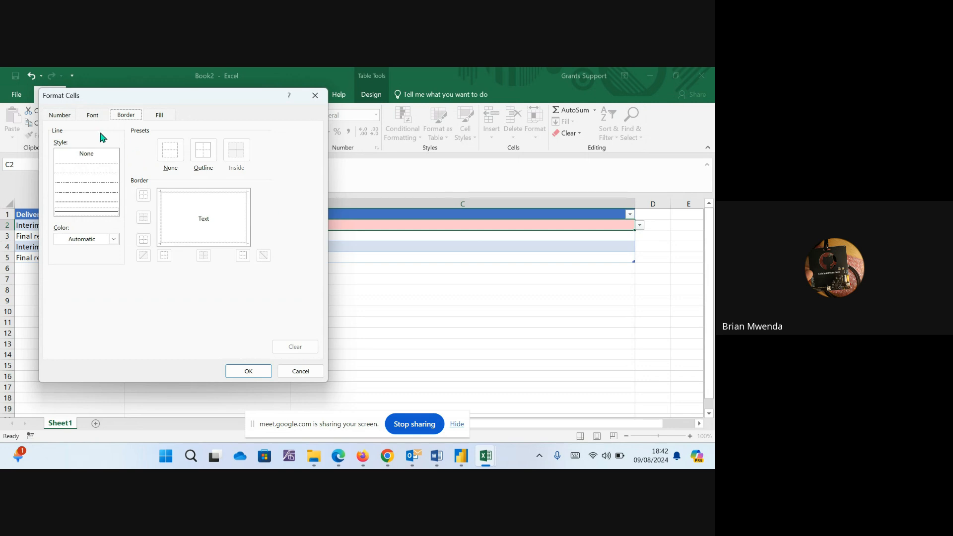
pyautogui.click(56, 117)
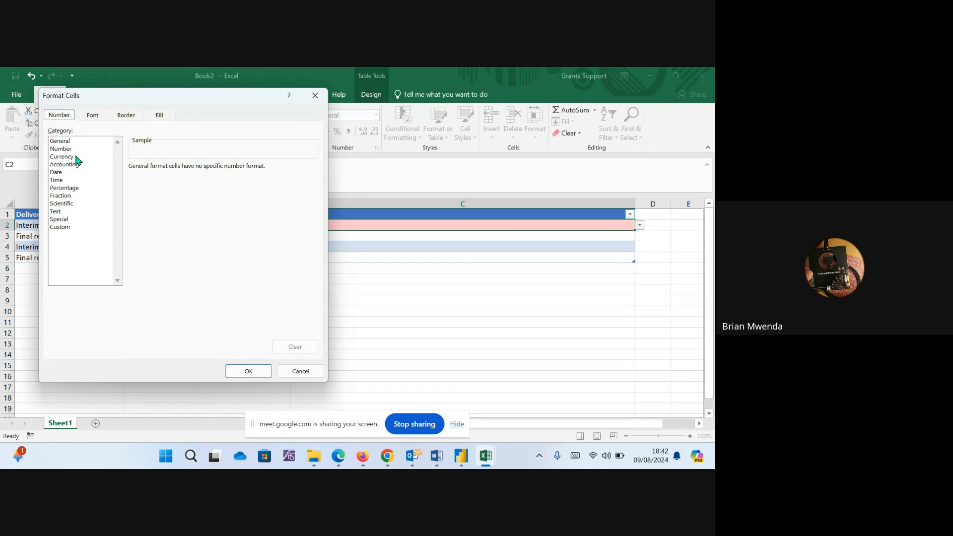
# Make the Submitted rule's font bold and white, and apply the rule to cell C2.
pyautogui.click(97, 118)
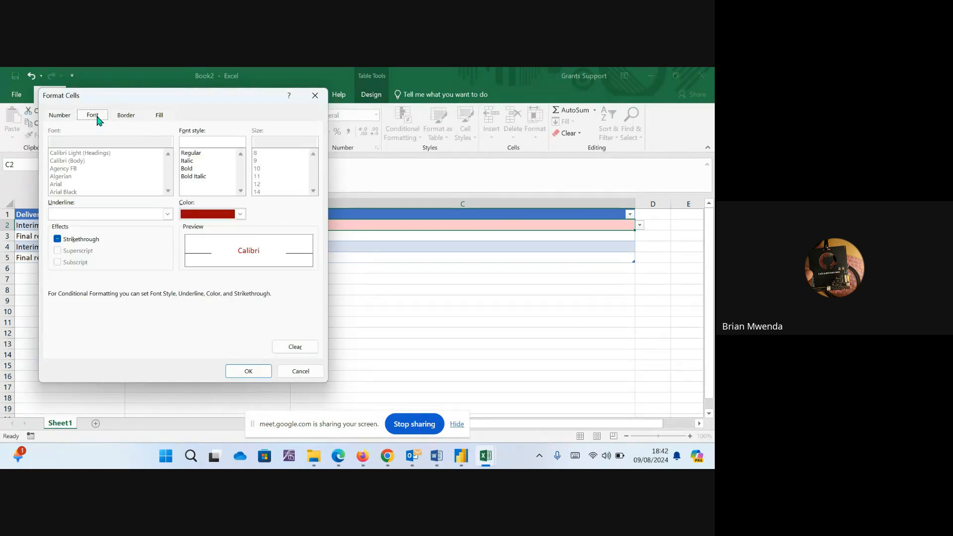
pyautogui.click(187, 169)
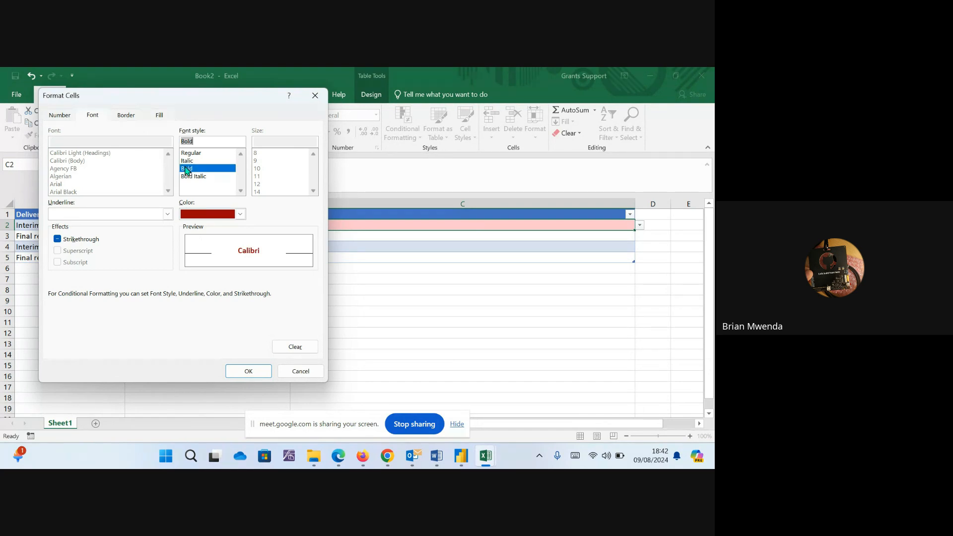
pyautogui.click(241, 214)
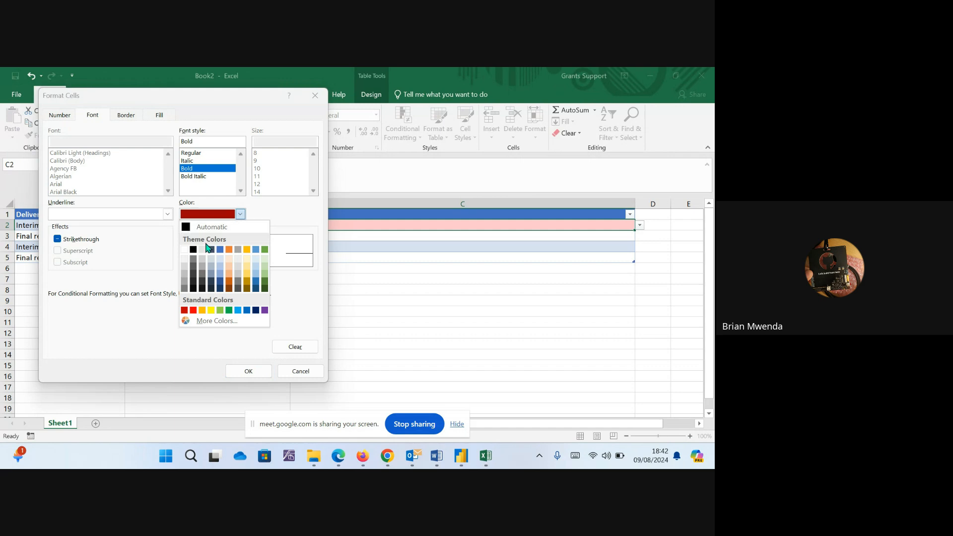
pyautogui.click(185, 249)
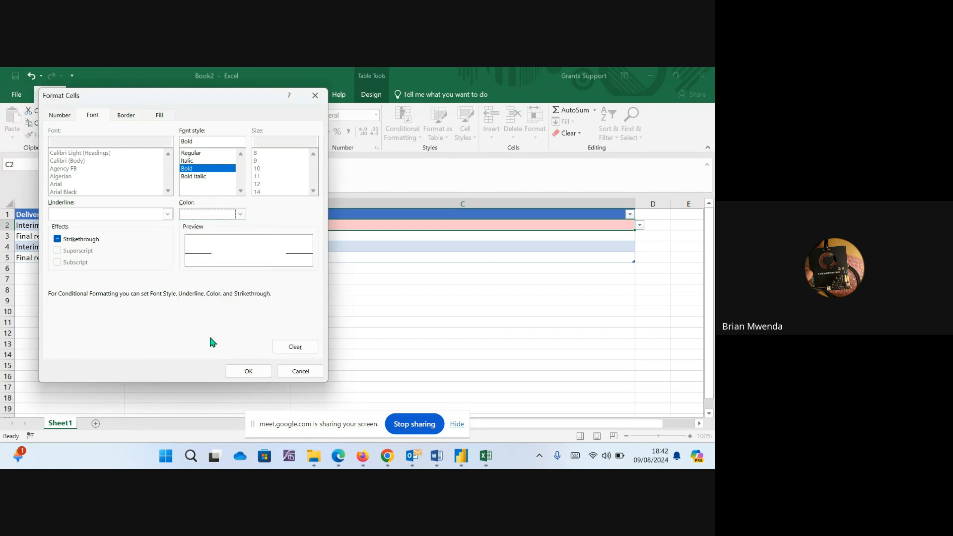
pyautogui.click(257, 366)
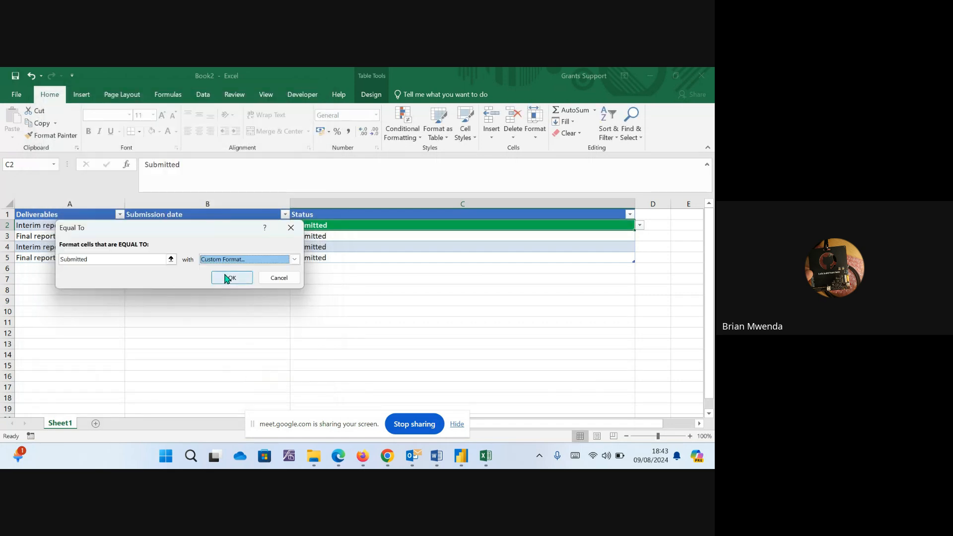
pyautogui.click(229, 277)
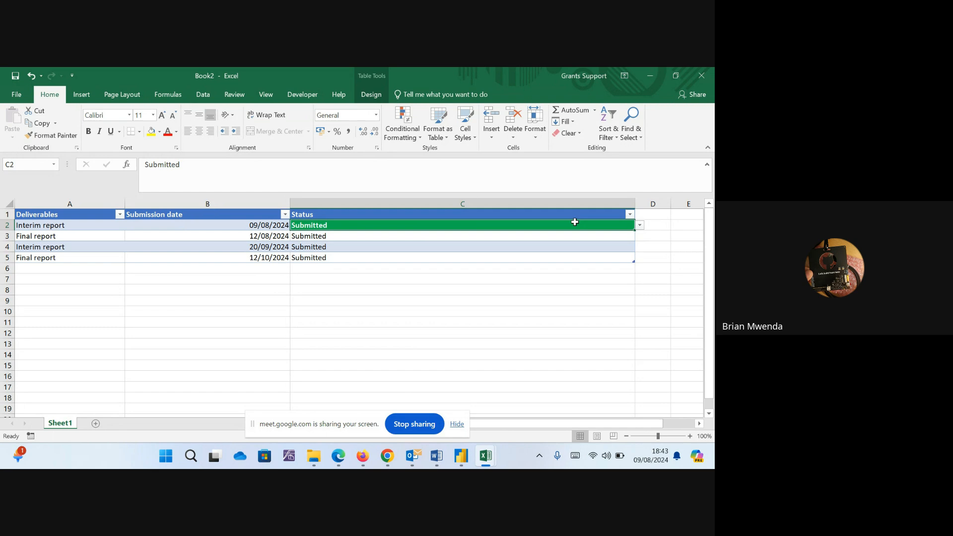
# Copy cell C2 with its conditional formatting to C3:C5 in the Status column.
pyautogui.hotkey('ctrl', 'c')
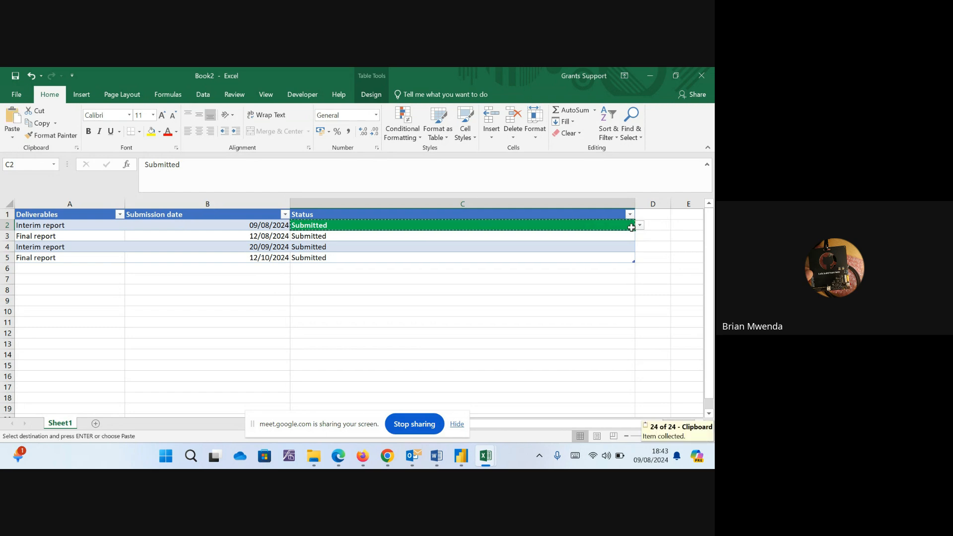
pyautogui.click(611, 238)
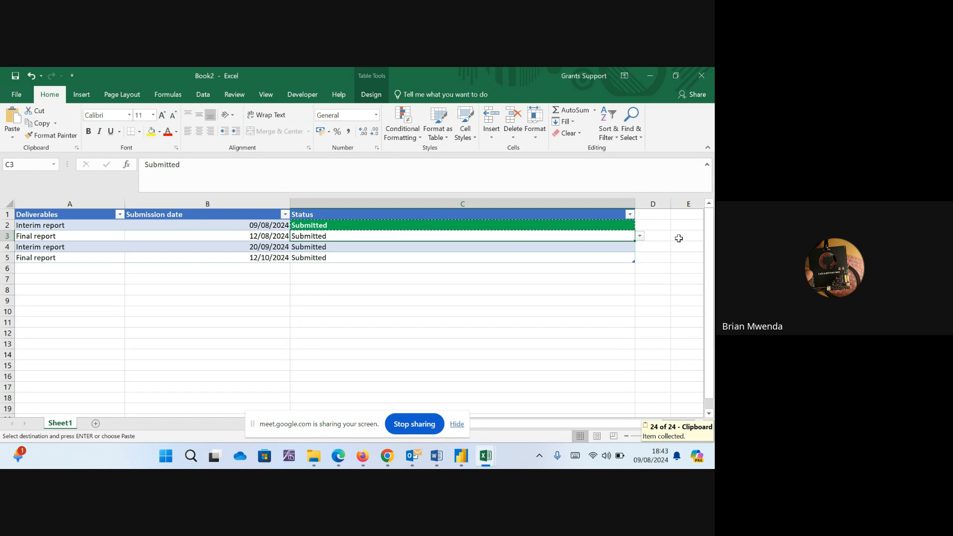
pyautogui.moveTo(571, 237); pyautogui.dragTo(570, 261)
pyautogui.hotkey('ctrl', 'v')
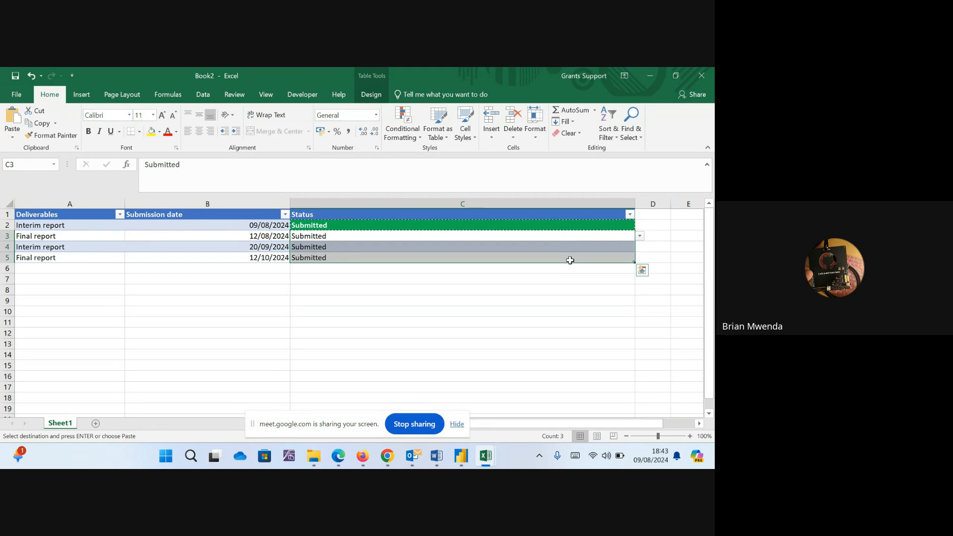
pyautogui.hotkey('ctrl', 'v')
pyautogui.click(498, 234)
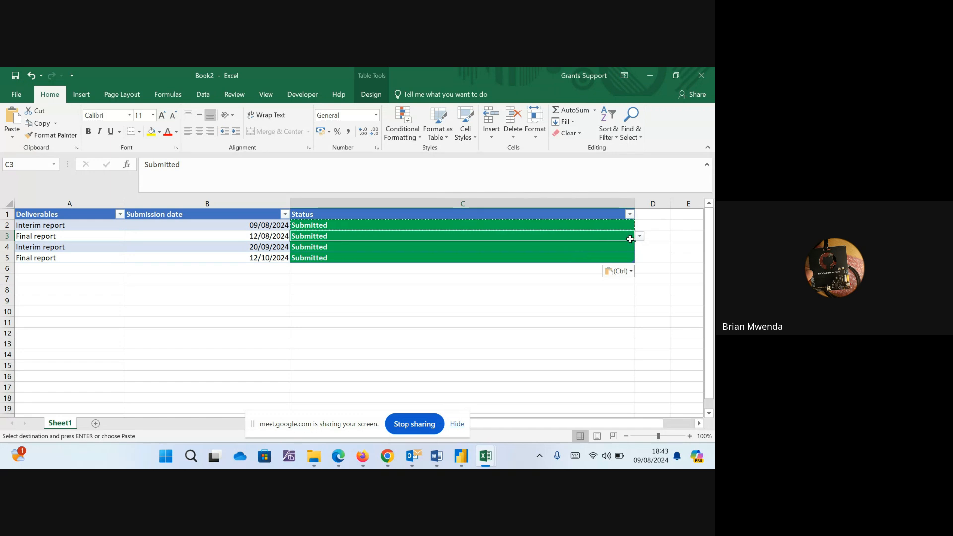
# Change the statuses in cells C2 and C3 to Upcoming using their dropdowns.
pyautogui.click(601, 228)
pyautogui.click(641, 226)
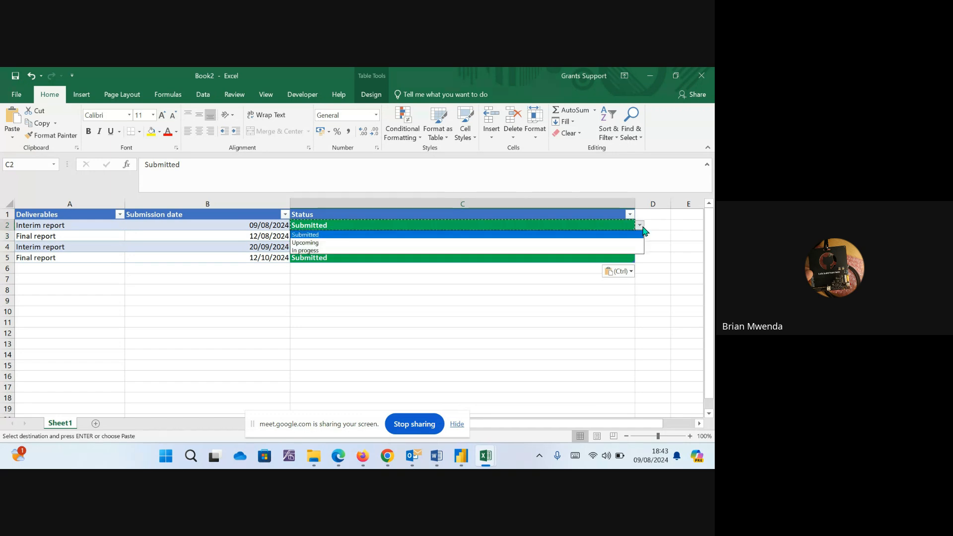
pyautogui.click(456, 244)
pyautogui.moveTo(456, 244); pyautogui.dragTo(422, 235)
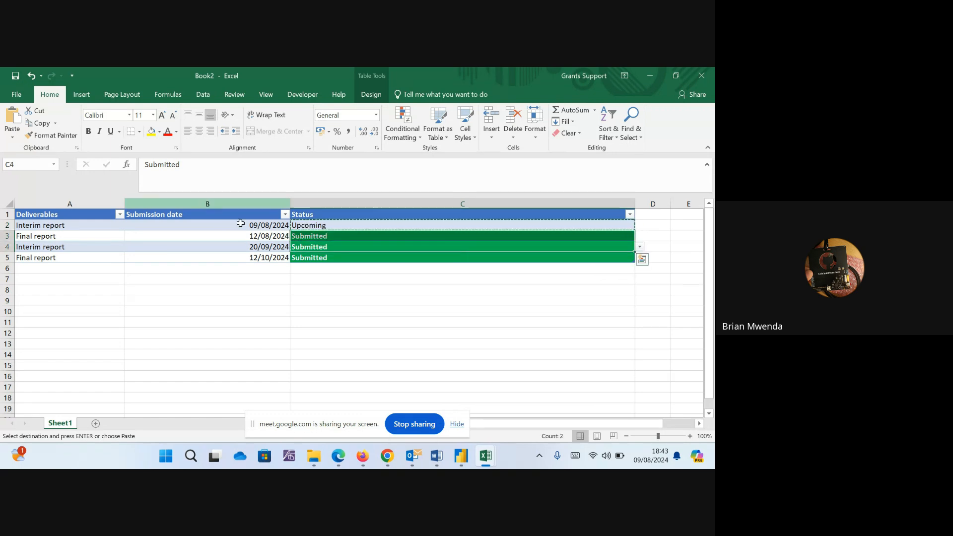
pyautogui.click(362, 238)
pyautogui.click(640, 237)
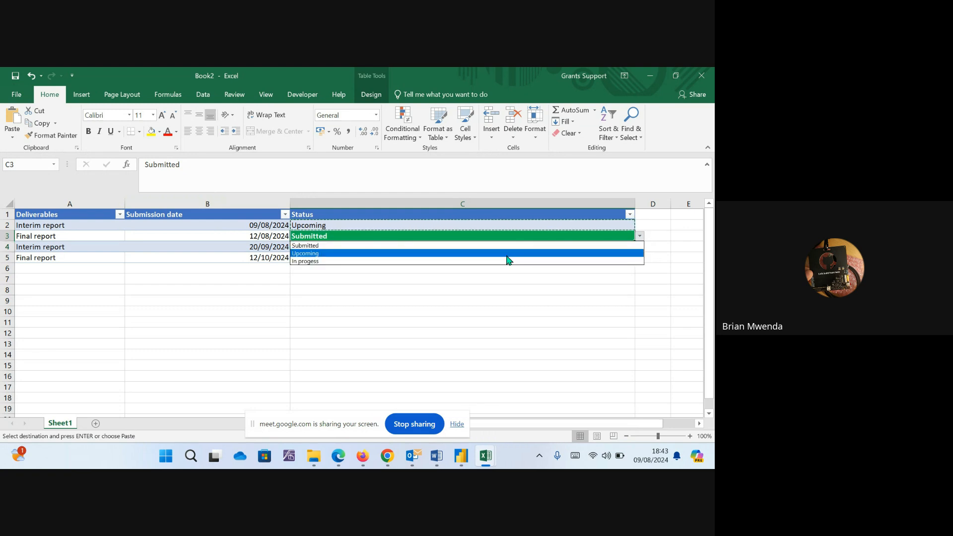
pyautogui.click(493, 257)
pyautogui.hotkey('ctrl', 'v')
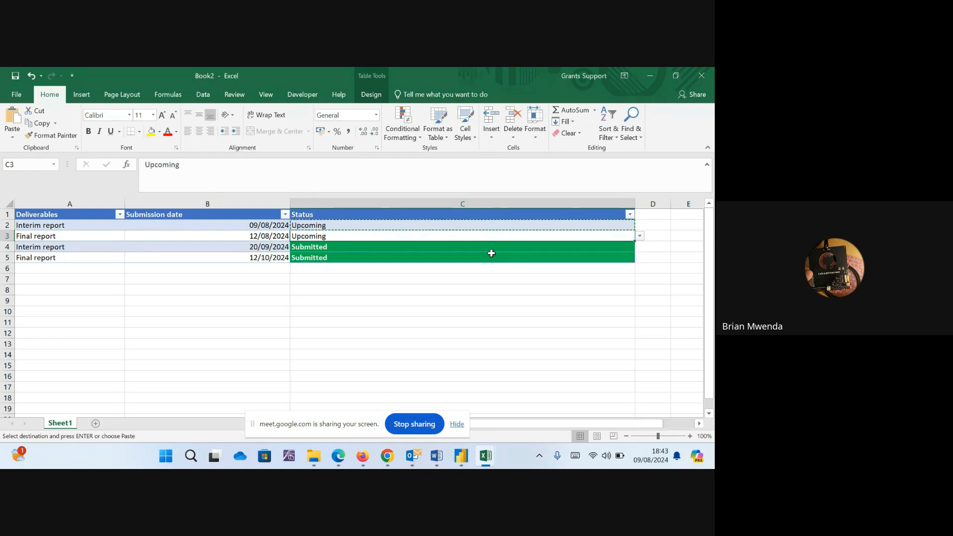
# Add an Equal To highlight rule on cell C2 for the value "Upcoming".
pyautogui.click(475, 224)
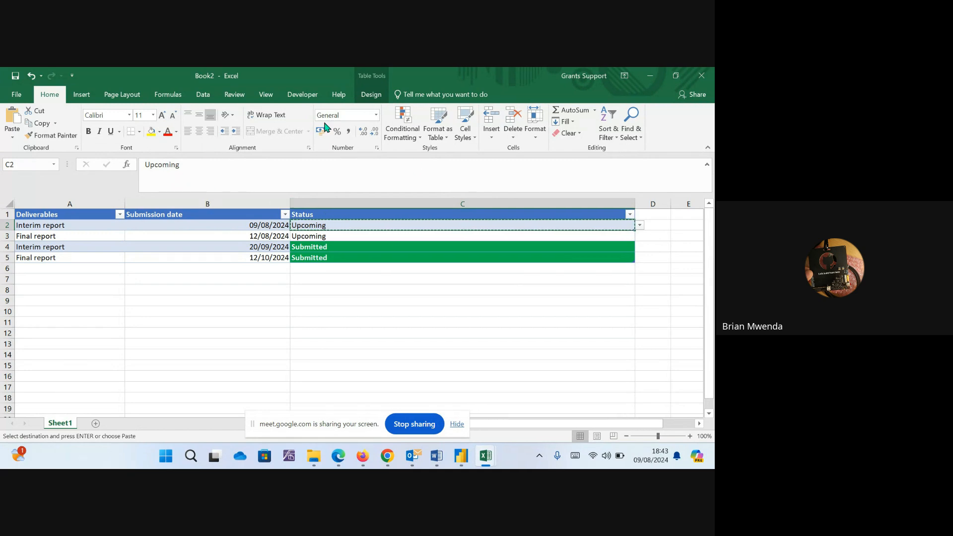
pyautogui.click(405, 130)
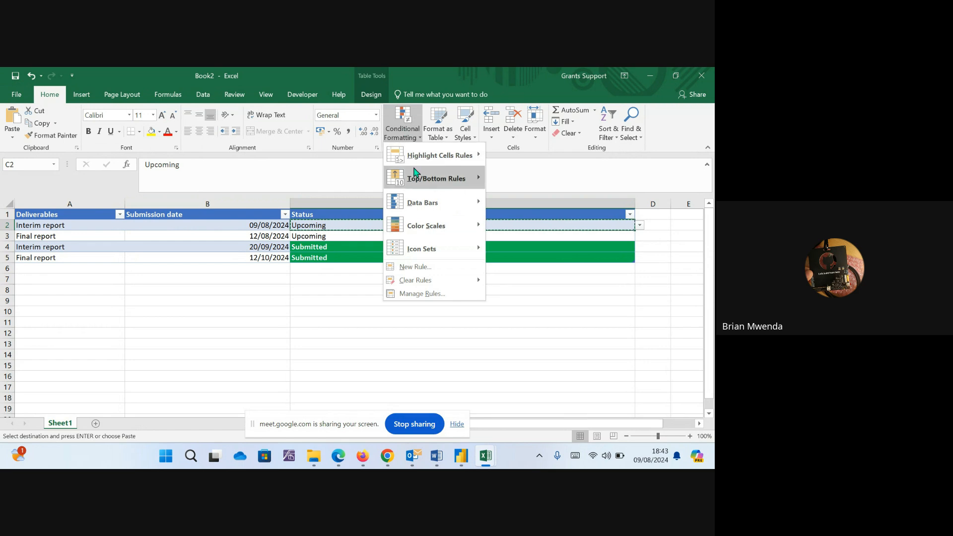
pyautogui.moveTo(425, 154)
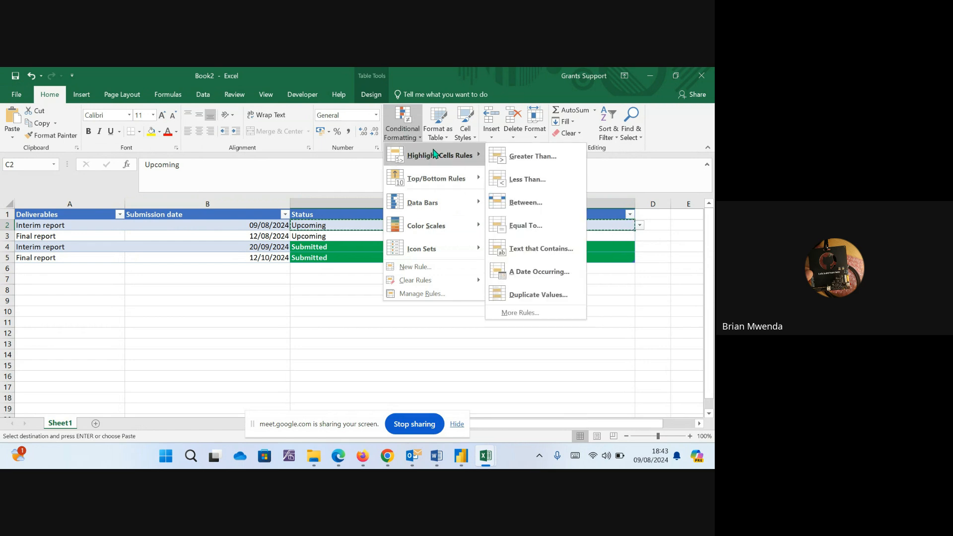
pyautogui.click(550, 224)
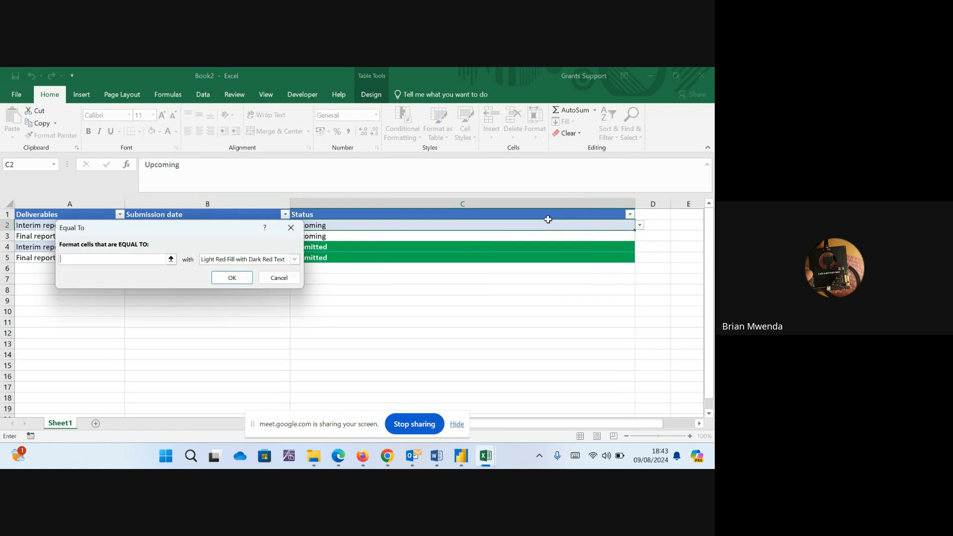
pyautogui.write('Upcoming')
# Give the Upcoming rule a custom format with orange fill and bold font, and apply it to cell C2.
pyautogui.click(294, 259)
pyautogui.click(262, 317)
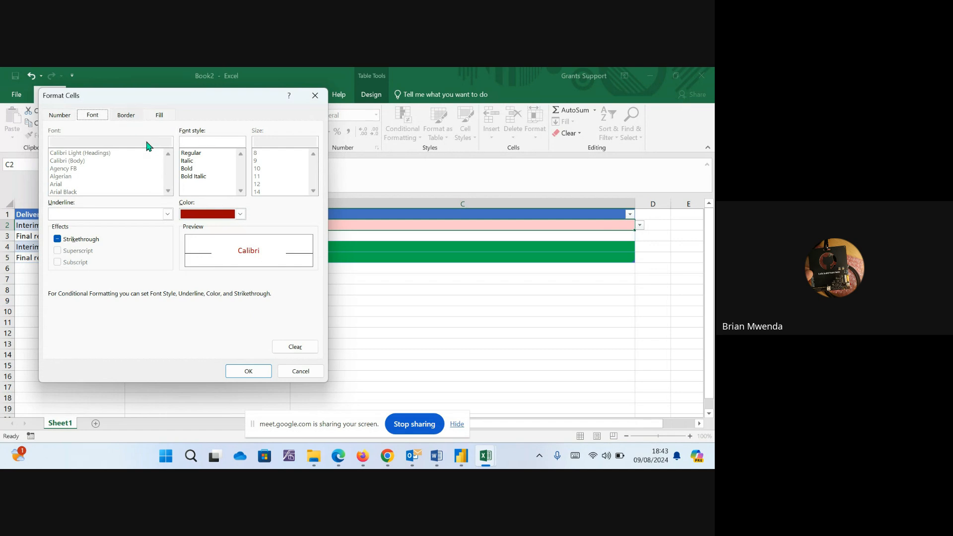
pyautogui.click(159, 115)
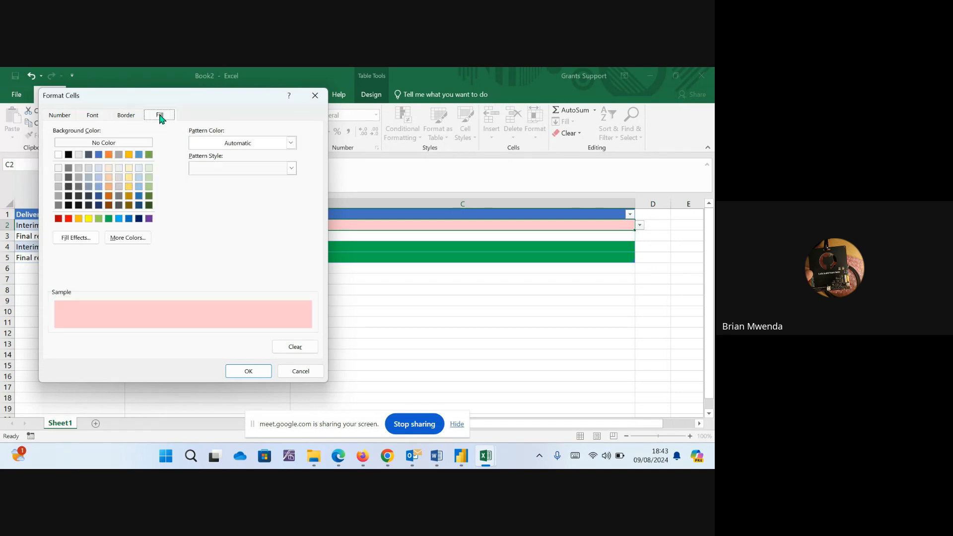
pyautogui.click(109, 155)
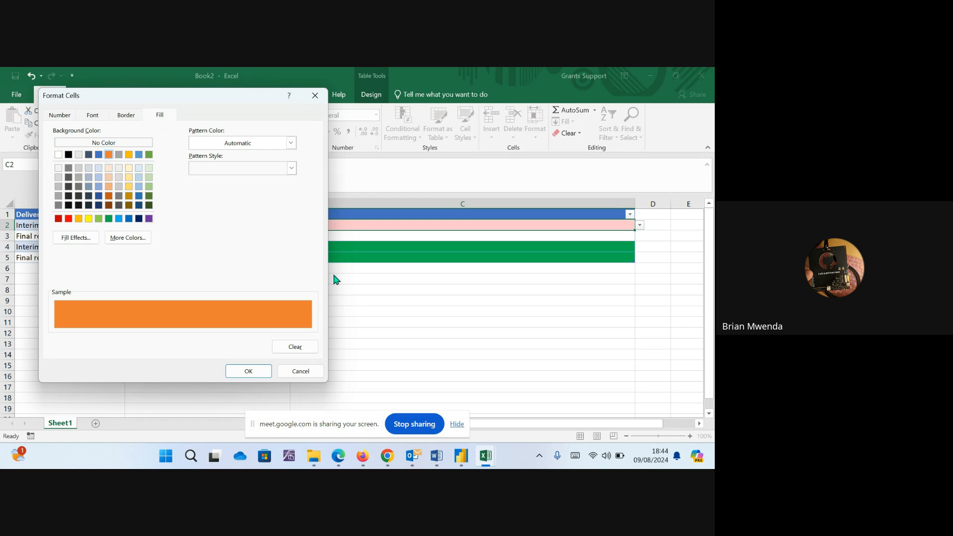
pyautogui.click(94, 115)
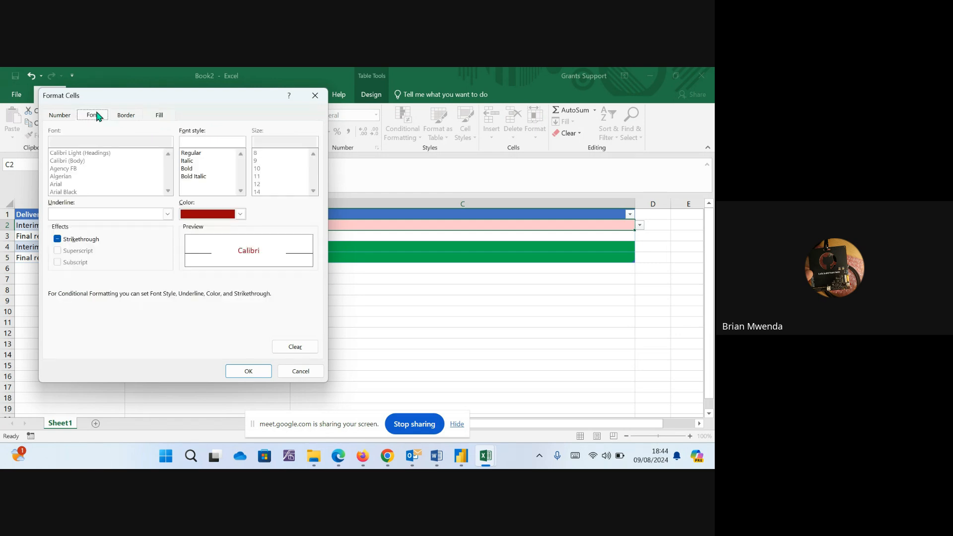
pyautogui.click(187, 169)
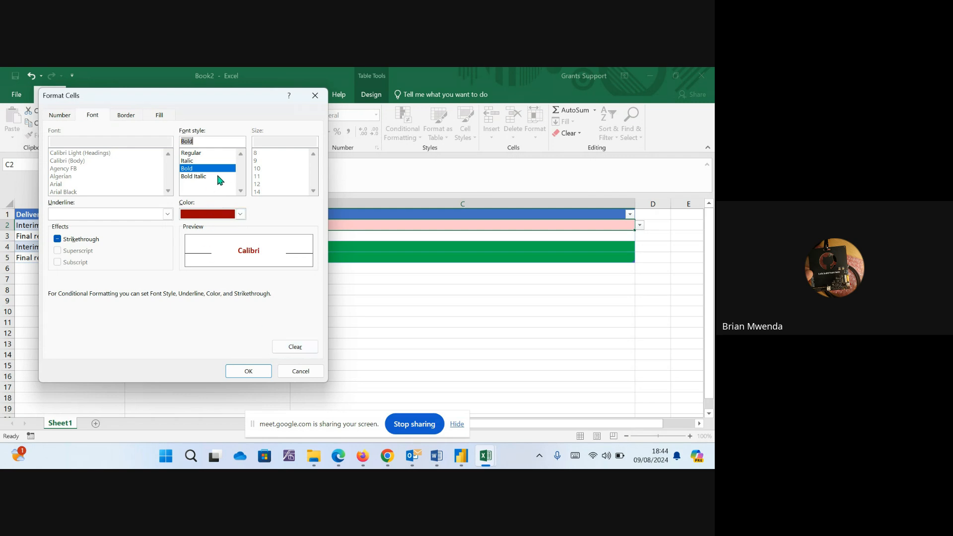
pyautogui.click(248, 372)
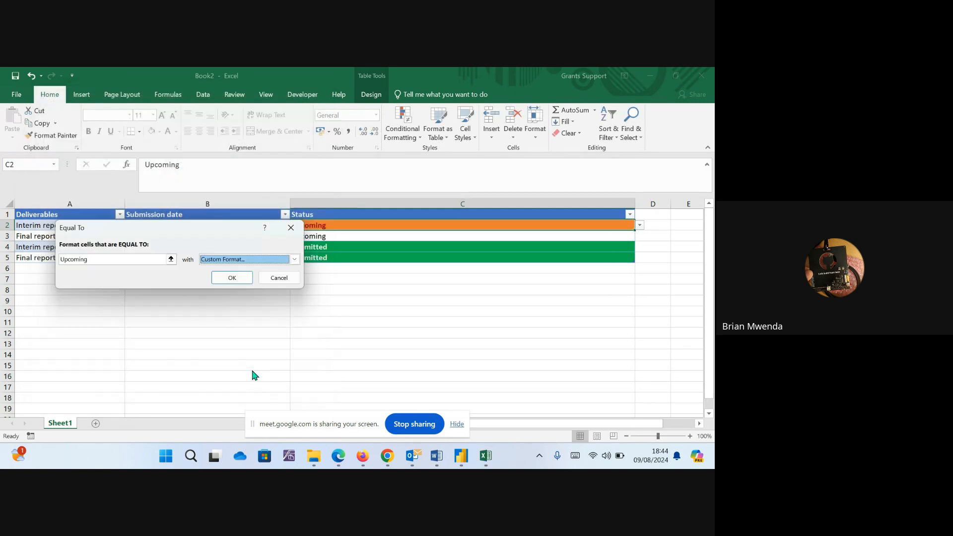
pyautogui.click(233, 278)
pyautogui.click(368, 236)
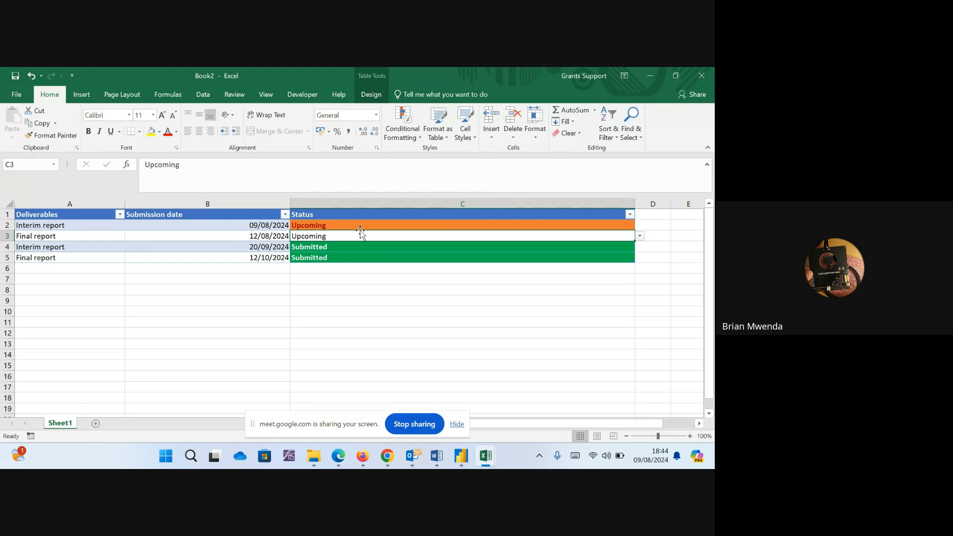
# Cycle cell C2's status through Submitted, In progess and Upcoming to test its conditional formatting.
pyautogui.click(566, 225)
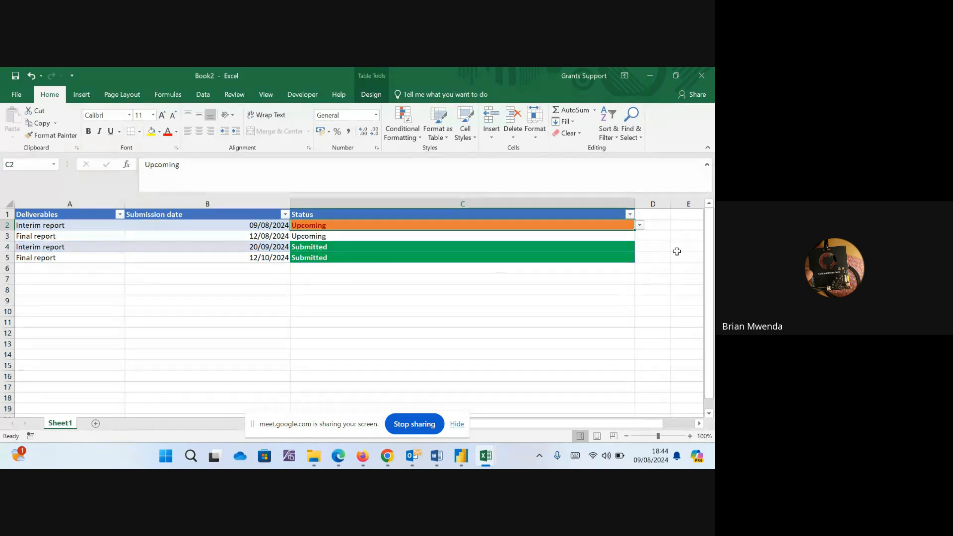
pyautogui.click(640, 225)
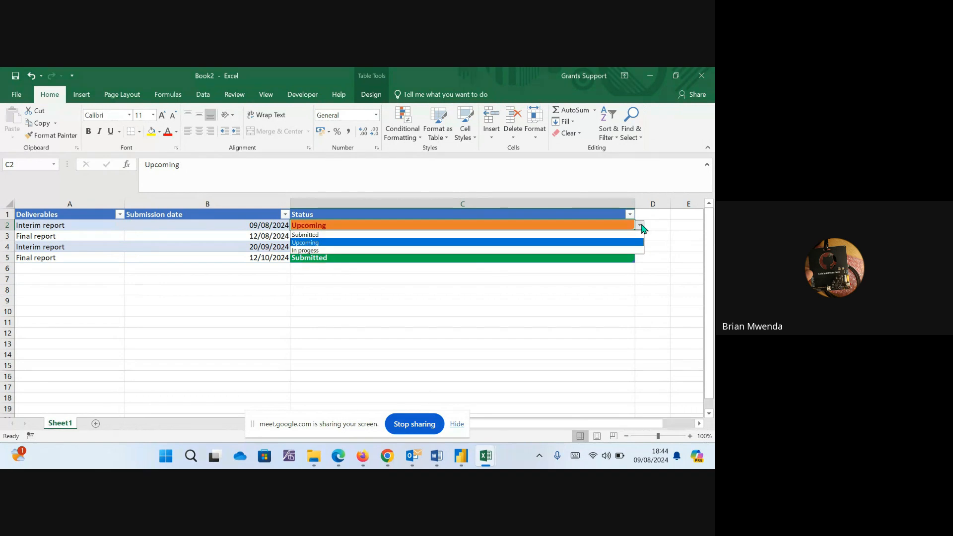
pyautogui.click(607, 237)
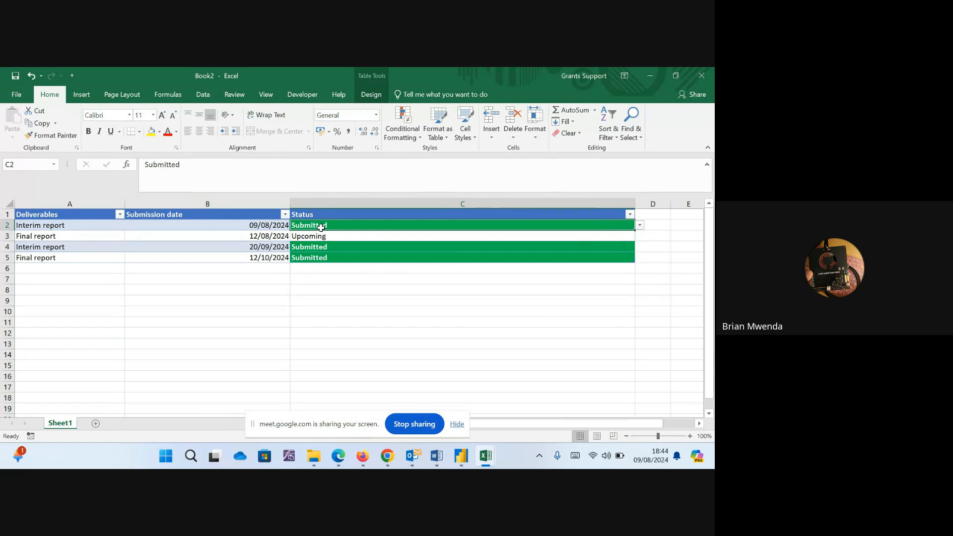
pyautogui.click(640, 226)
pyautogui.click(430, 247)
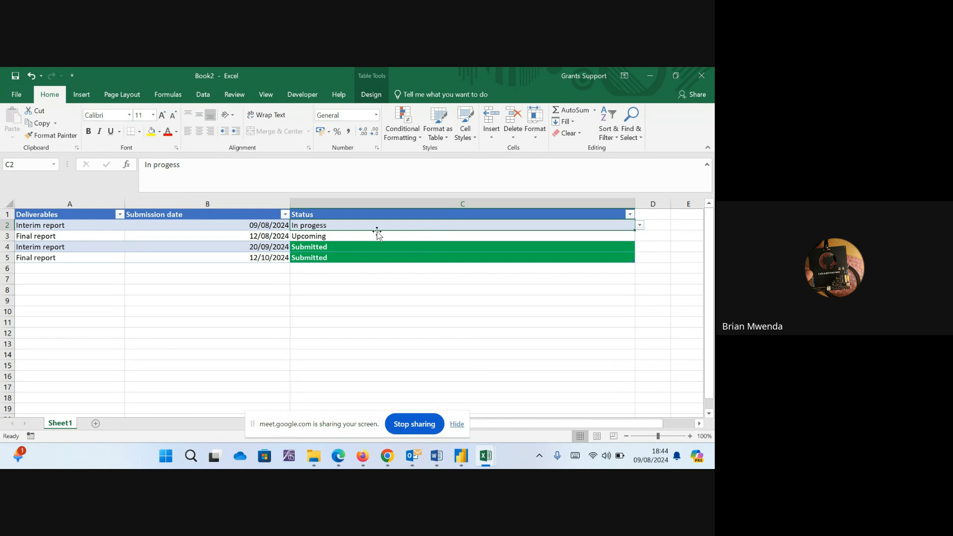
pyautogui.moveTo(388, 450)
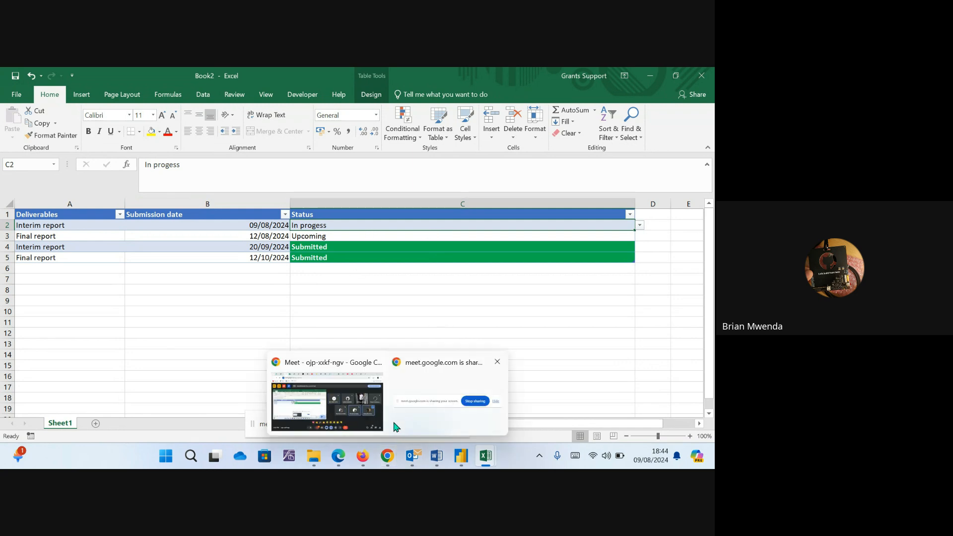
pyautogui.click(641, 226)
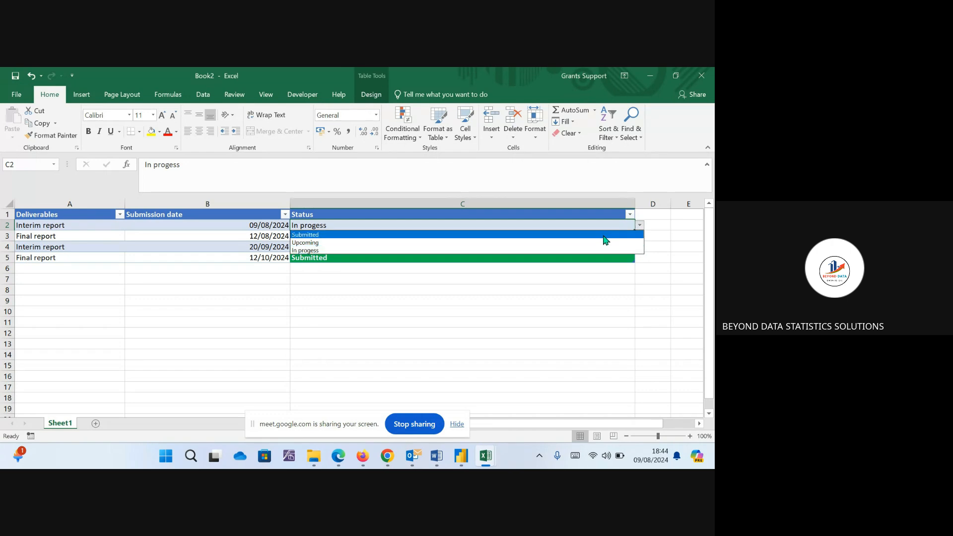
pyautogui.click(567, 253)
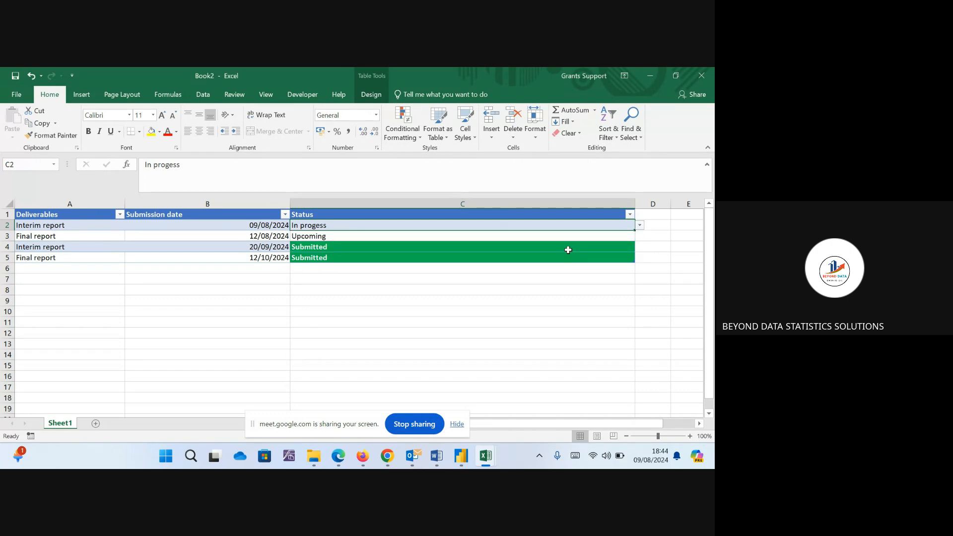
pyautogui.click(640, 226)
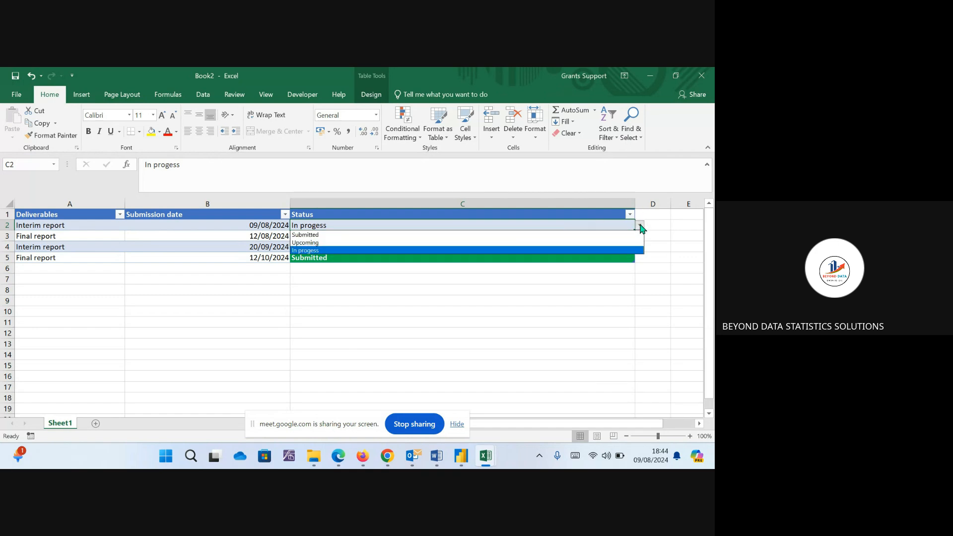
pyautogui.click(620, 243)
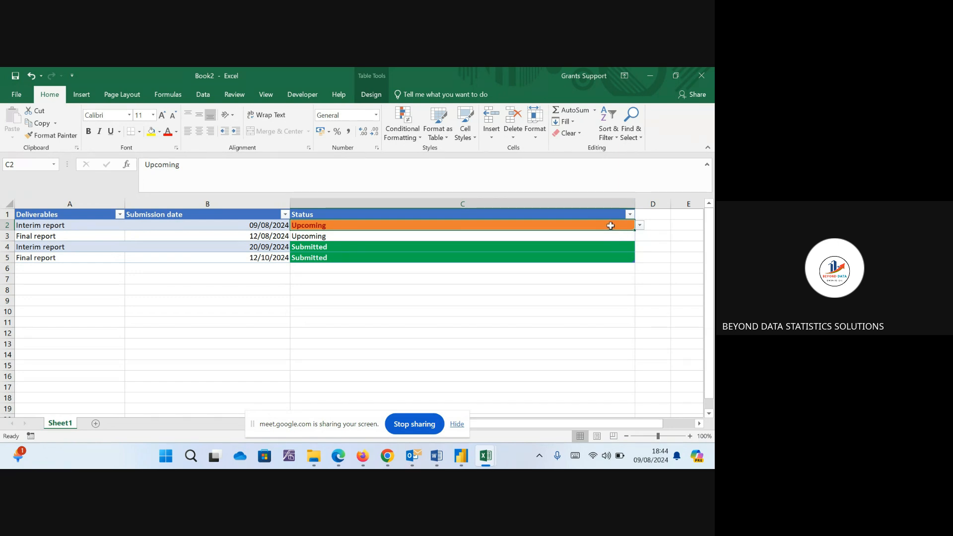
# Set cell C2's status to In progess and create an Equal To highlight rule on it for the value "In progress".
pyautogui.click(640, 227)
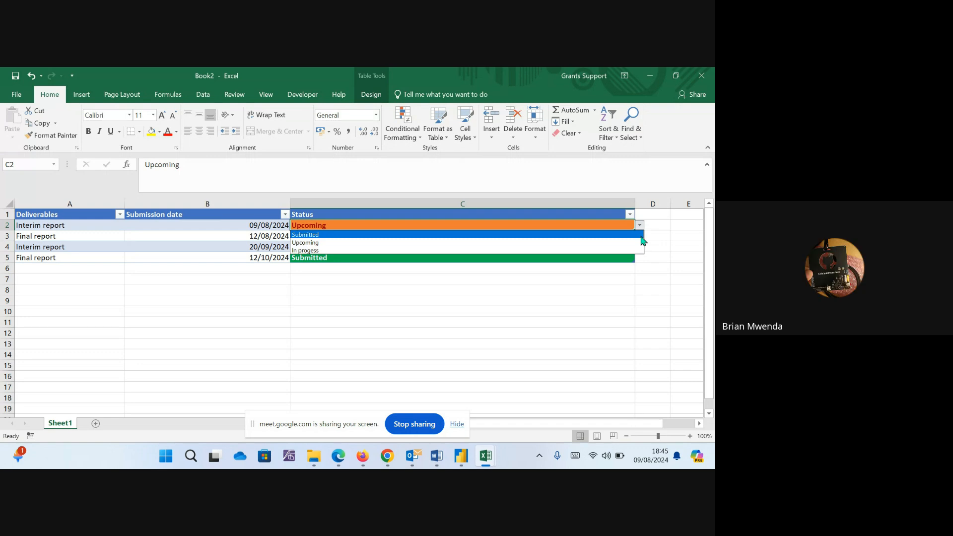
pyautogui.click(612, 251)
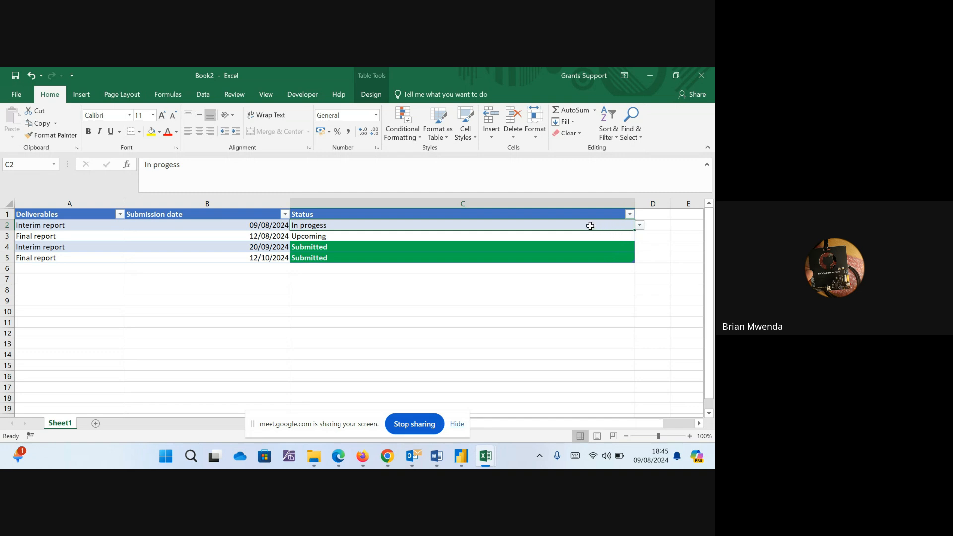
pyautogui.click(408, 125)
pyautogui.moveTo(439, 158)
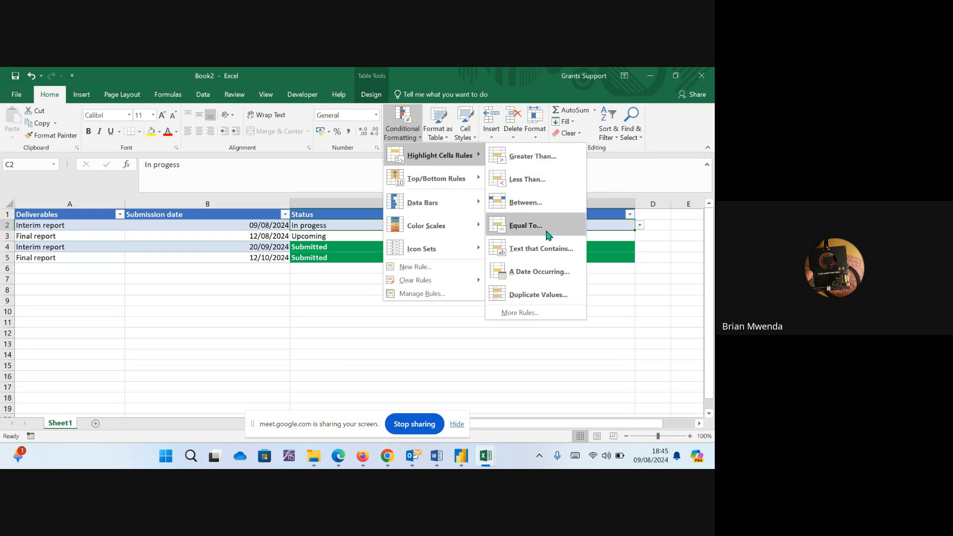
pyautogui.click(527, 225)
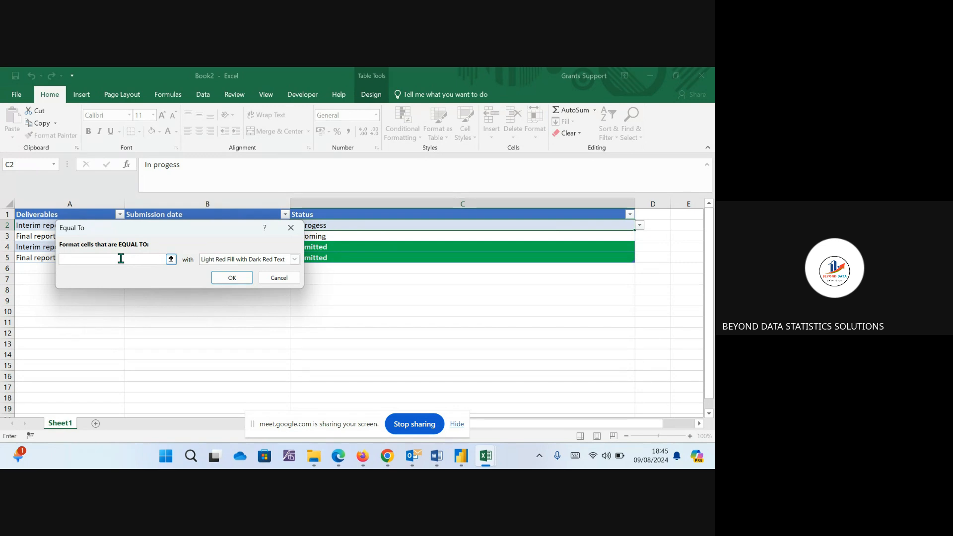
pyautogui.write('I')
pyautogui.press('BackSpace')
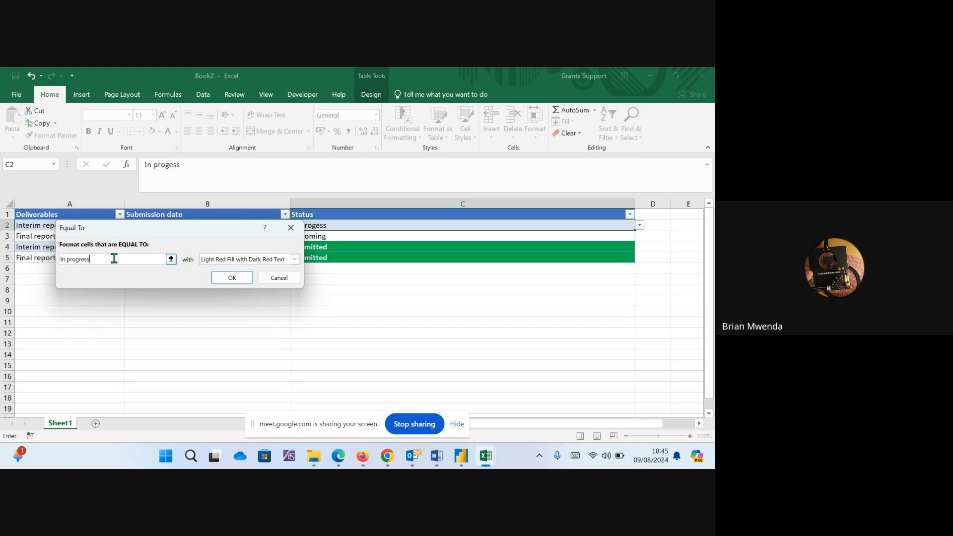
# Give the "In progress" rule a custom format with light green fill and white bold font, and apply it to cell C2.
pyautogui.click(294, 259)
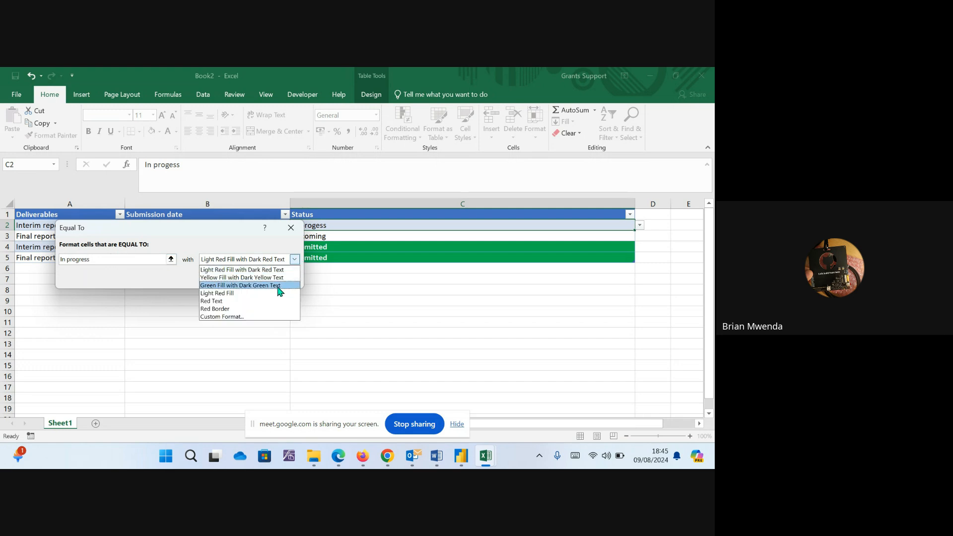
pyautogui.click(271, 317)
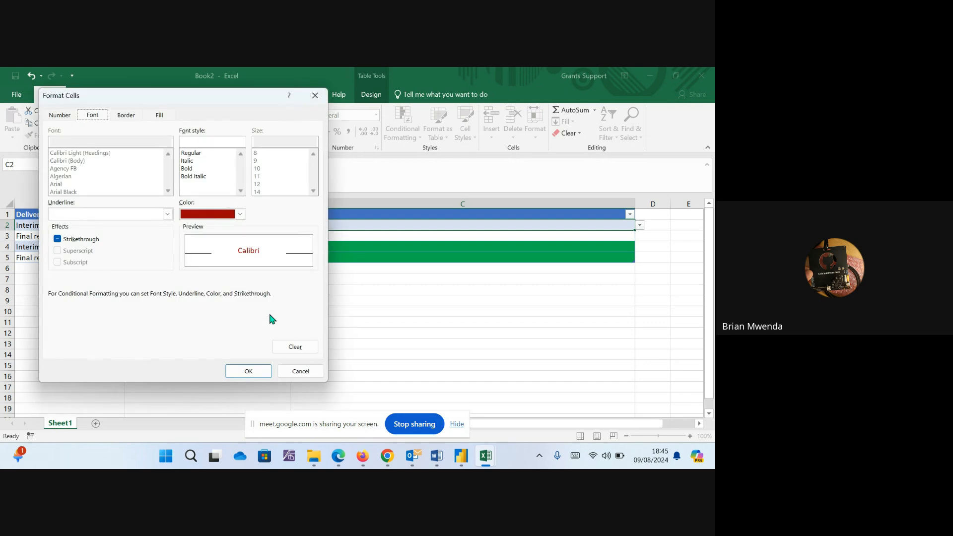
pyautogui.click(158, 116)
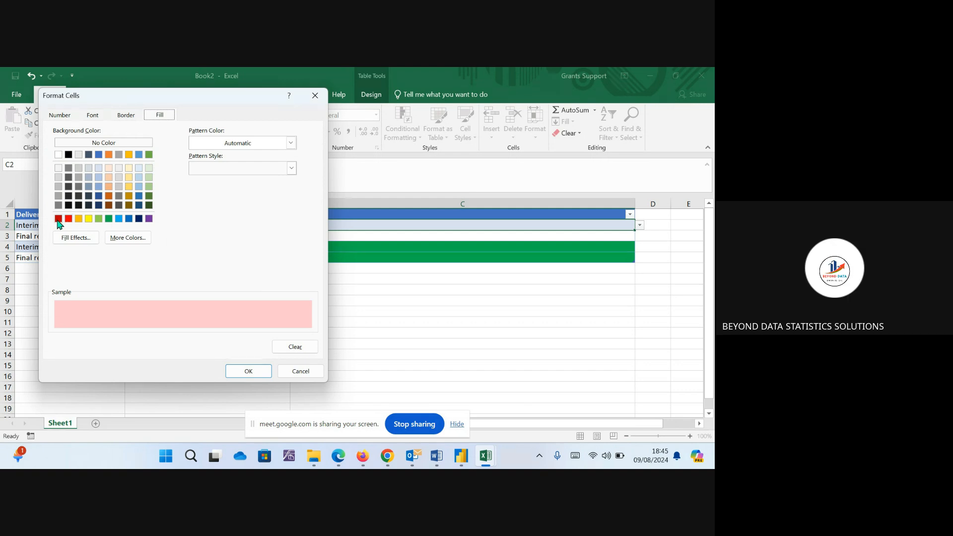
pyautogui.click(98, 219)
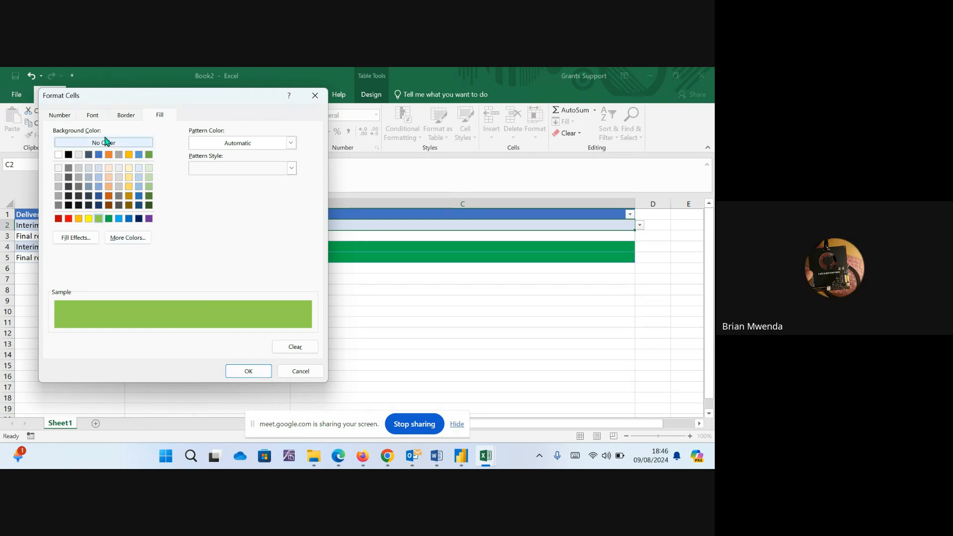
pyautogui.click(98, 117)
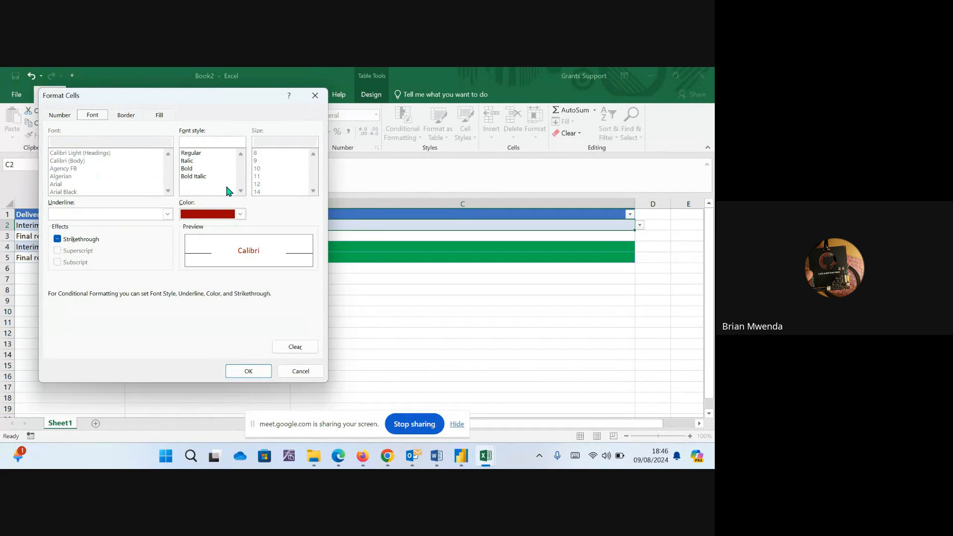
pyautogui.click(240, 214)
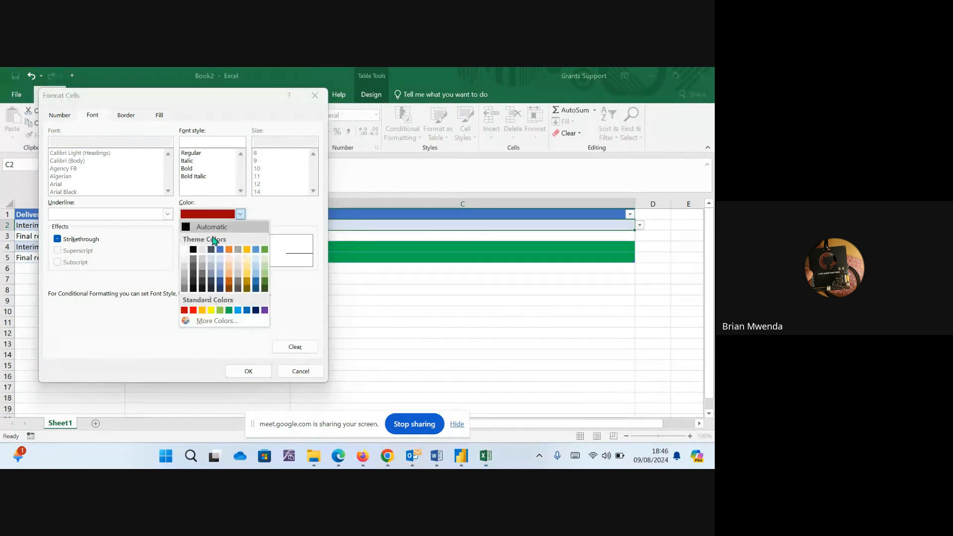
pyautogui.click(185, 249)
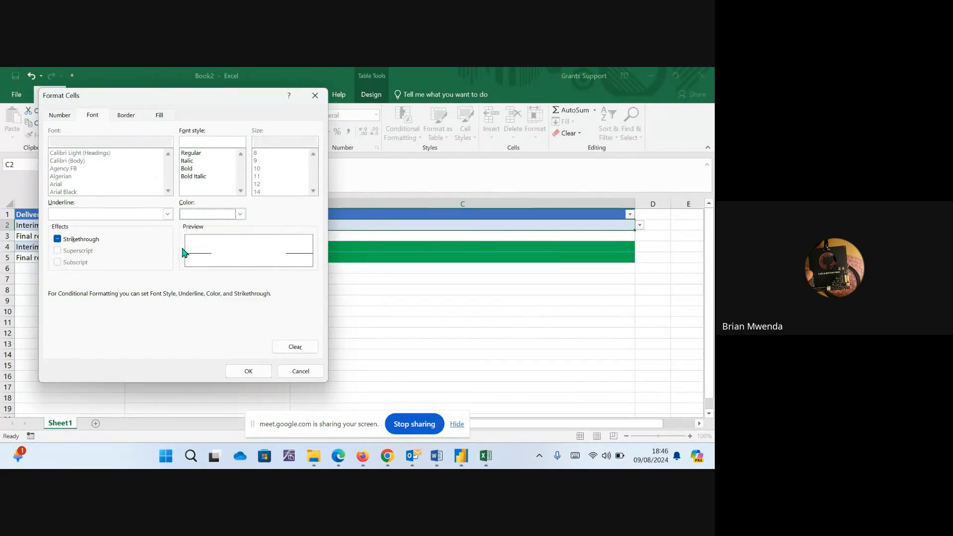
pyautogui.click(193, 168)
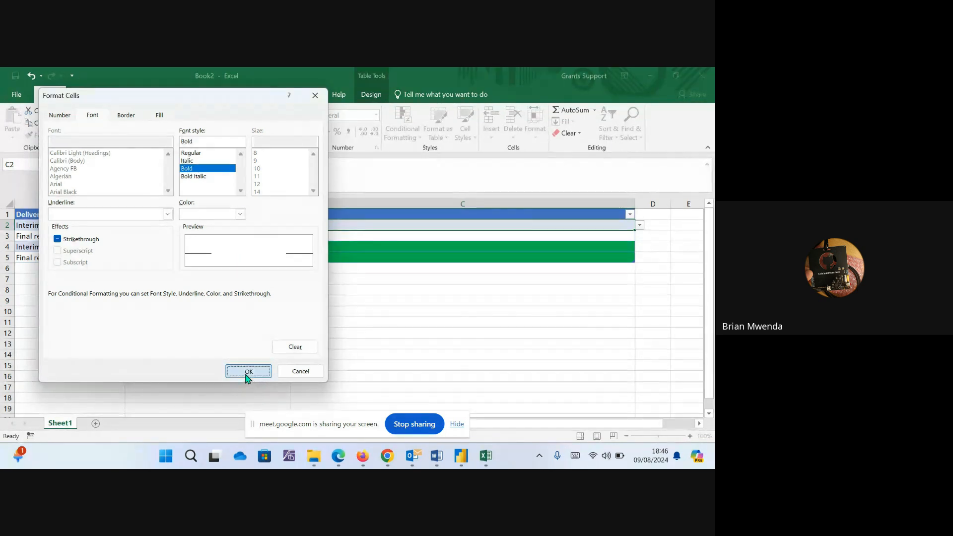
pyautogui.click(246, 373)
pyautogui.click(233, 278)
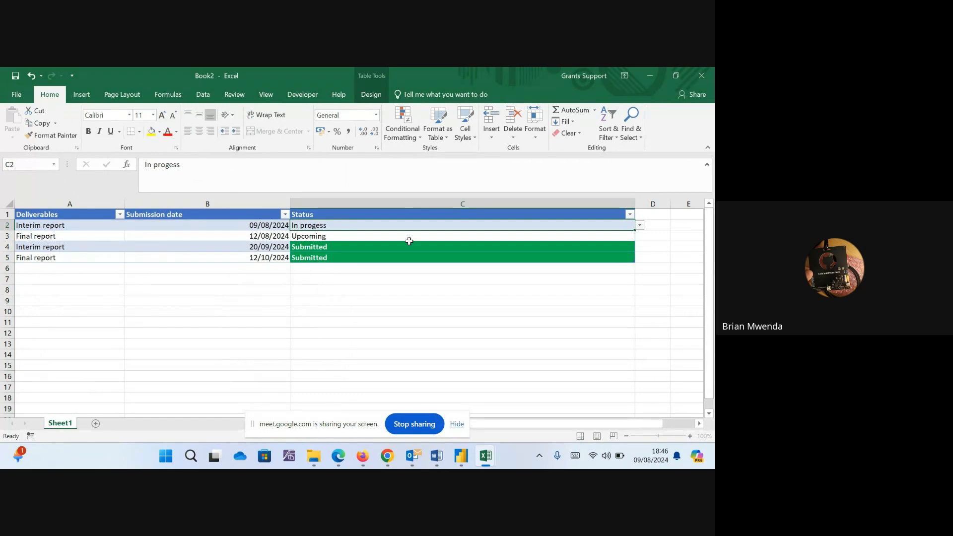
# Switch cell C2's status to Submitted, Upcoming and back to In progess to check the colouring of each option.
pyautogui.click(640, 226)
pyautogui.click(514, 239)
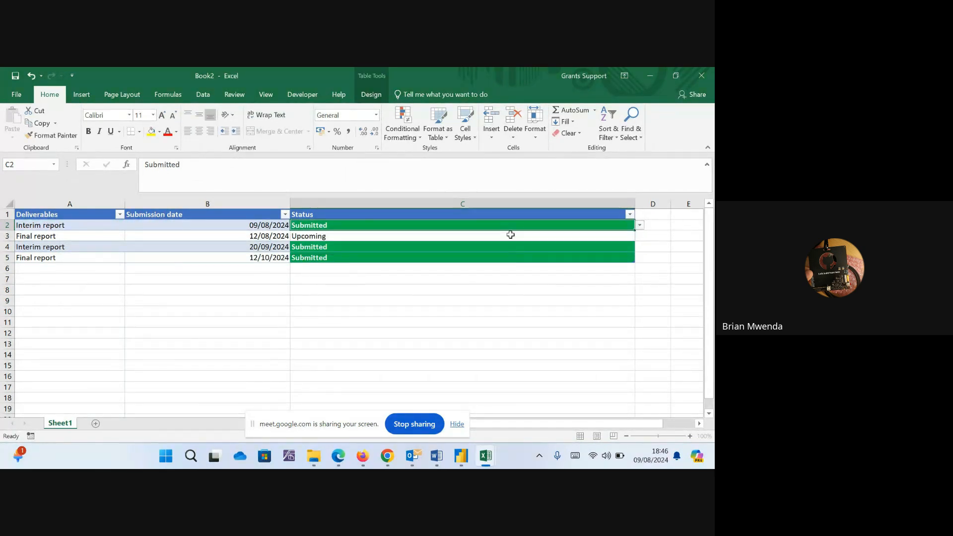
pyautogui.click(643, 227)
pyautogui.click(618, 225)
pyautogui.click(640, 226)
pyautogui.click(501, 242)
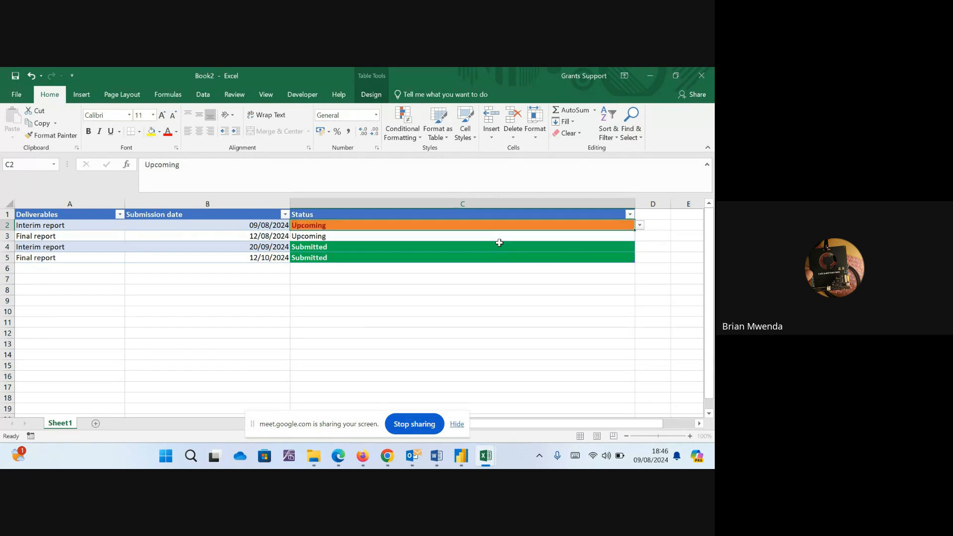
pyautogui.click(640, 226)
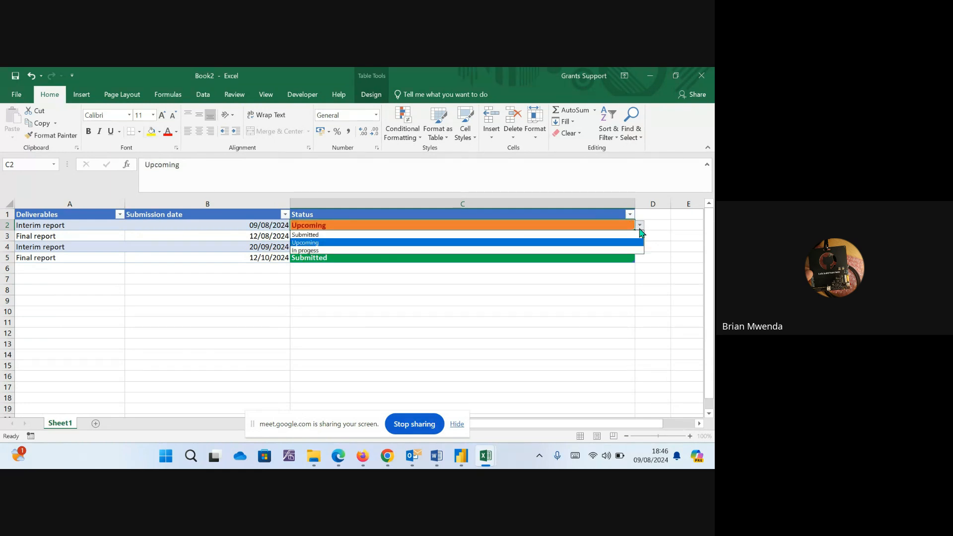
pyautogui.click(537, 251)
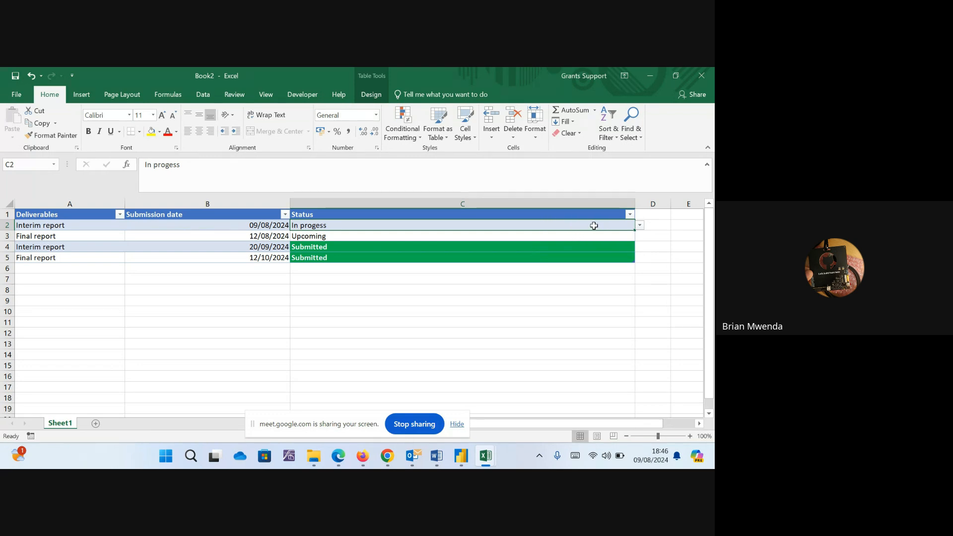
pyautogui.click(408, 123)
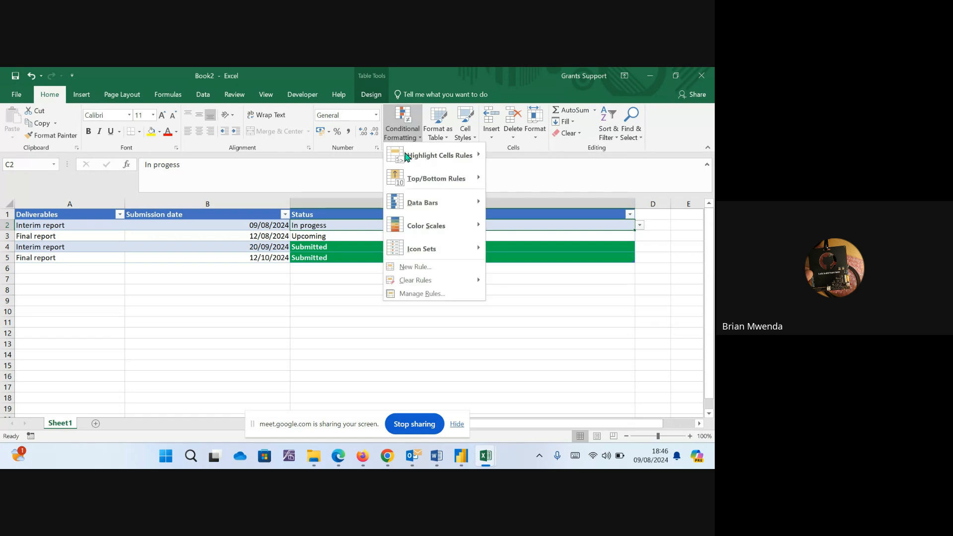
pyautogui.moveTo(427, 158)
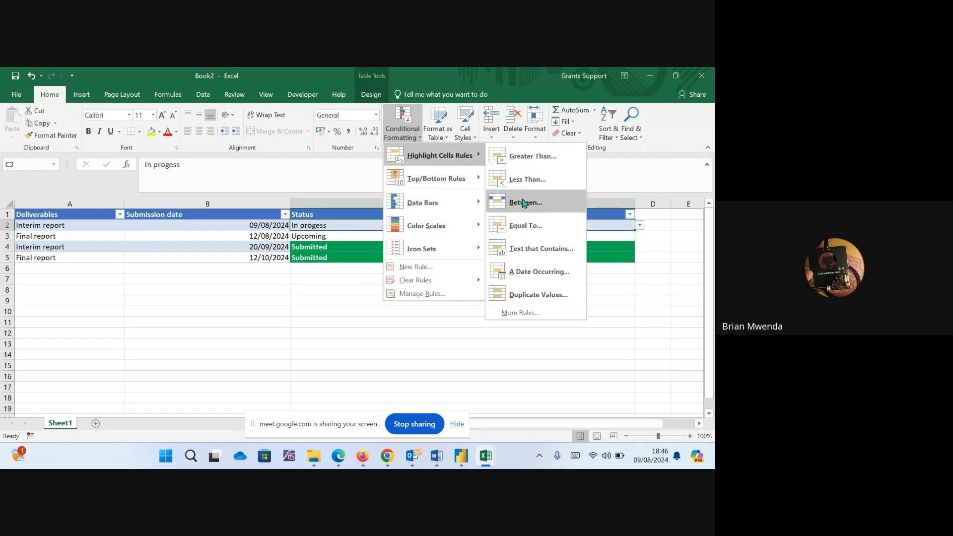
pyautogui.click(530, 226)
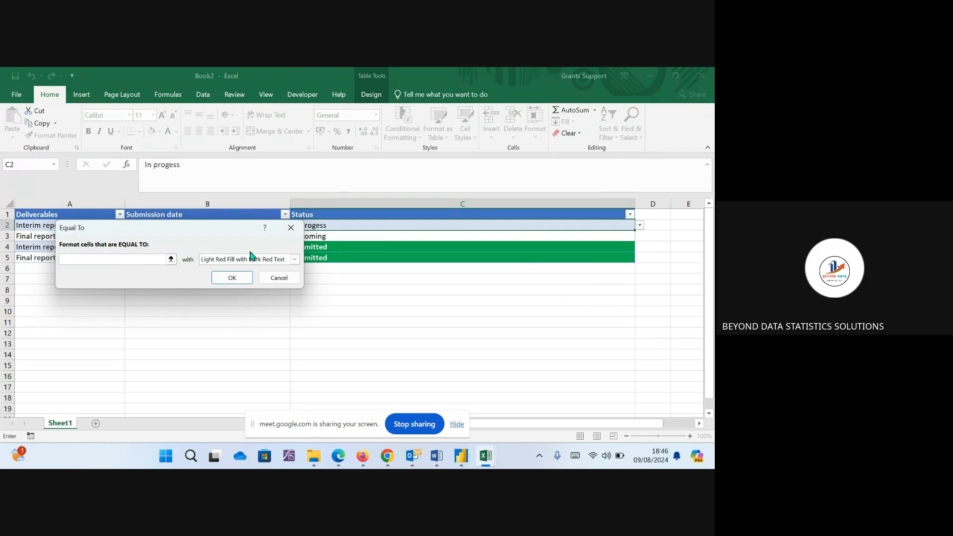
pyautogui.click(291, 227)
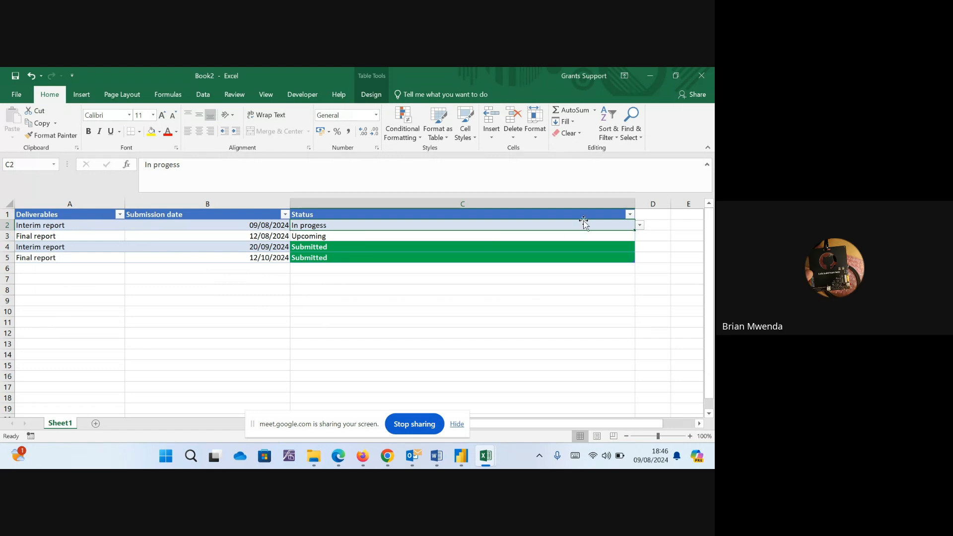
# Create another Equal To highlight rule on cell C2 for the value "In progress".
pyautogui.click(404, 133)
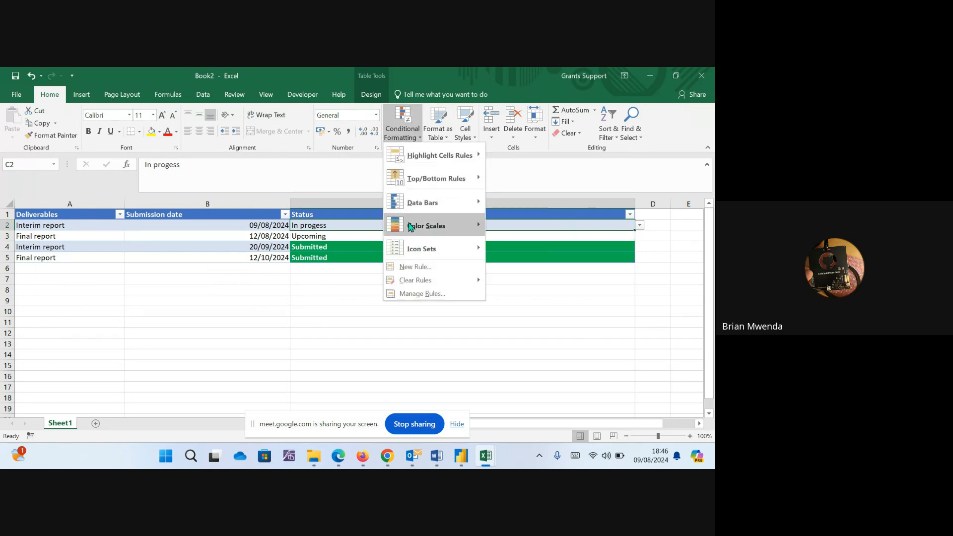
pyautogui.moveTo(434, 164)
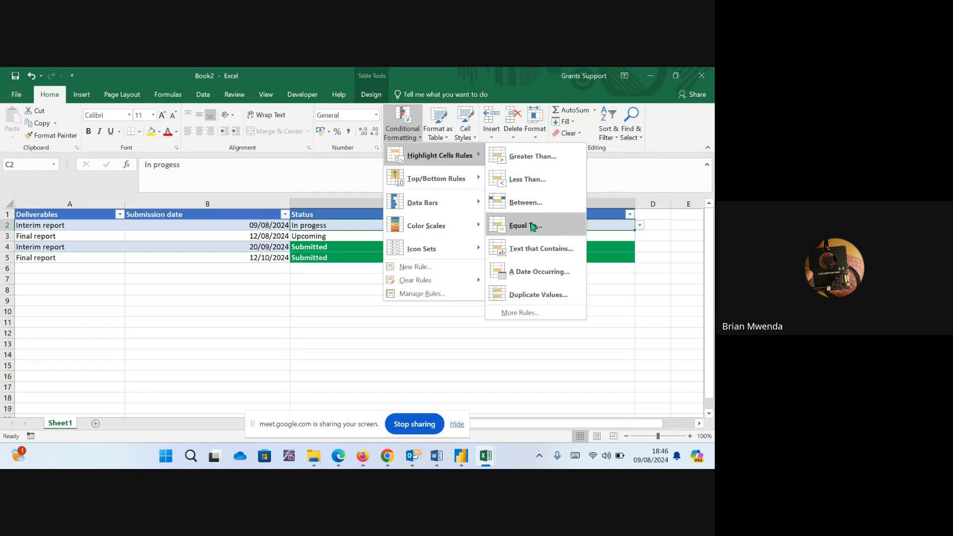
pyautogui.click(529, 225)
pyautogui.write('In progress')
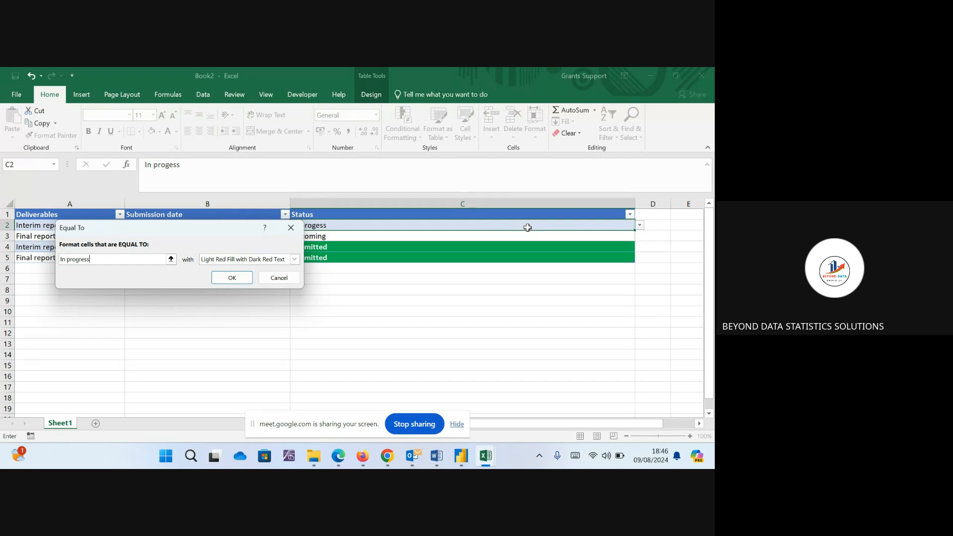
# Give the new rule a custom format with bold white font and light green fill, and apply it to cell C2.
pyautogui.click(295, 260)
pyautogui.click(247, 321)
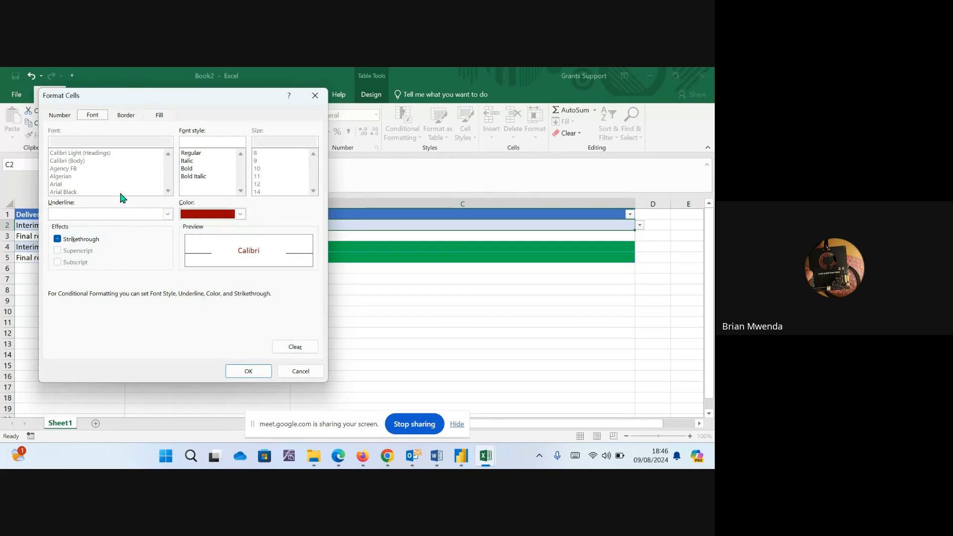
pyautogui.click(191, 168)
pyautogui.click(159, 115)
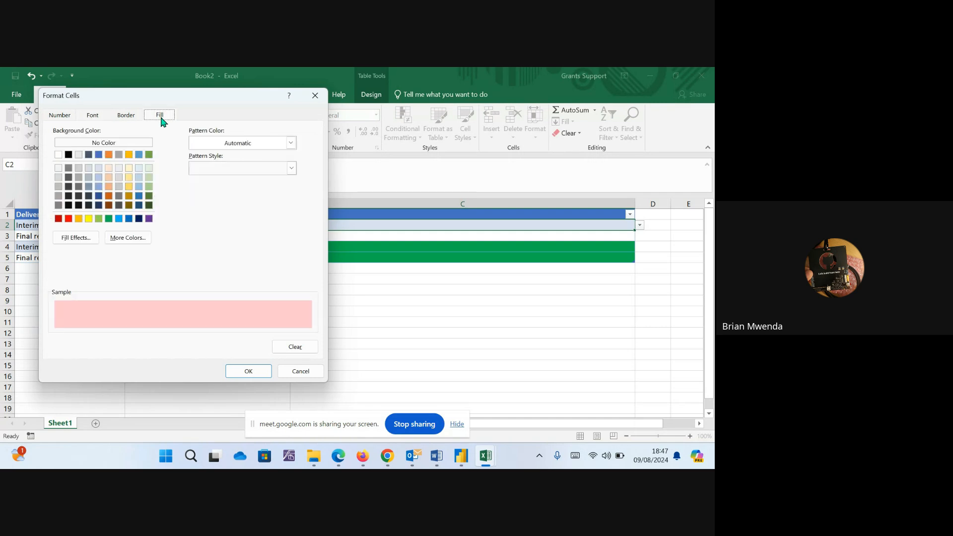
pyautogui.click(100, 218)
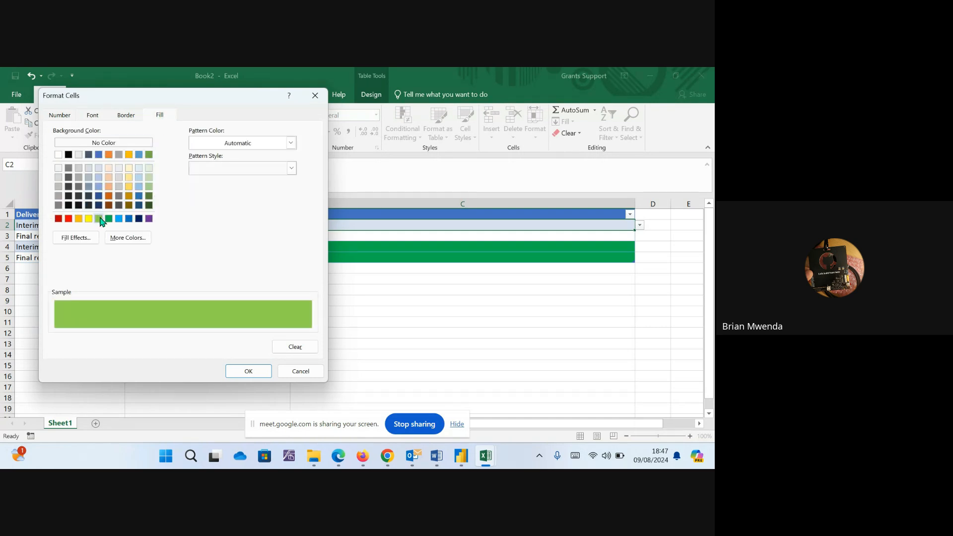
pyautogui.click(127, 116)
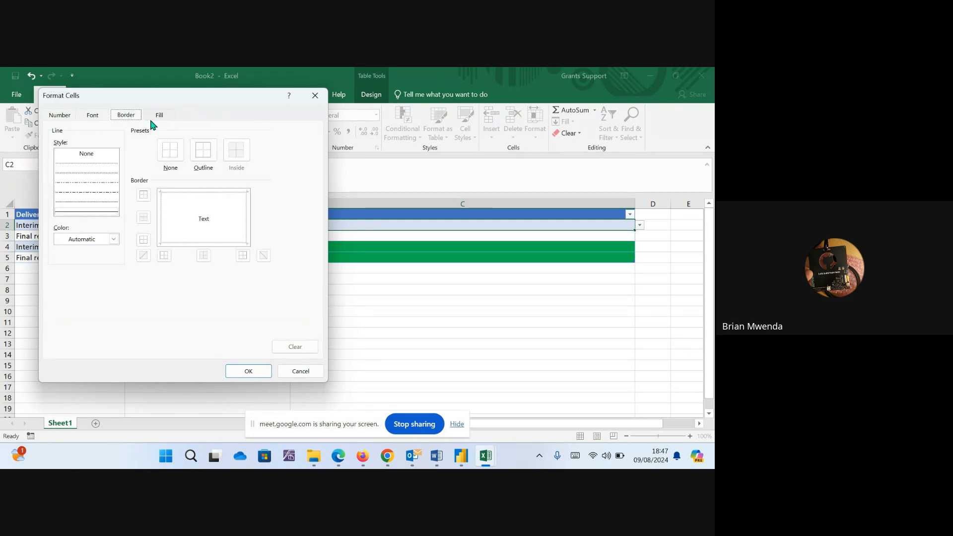
pyautogui.click(98, 115)
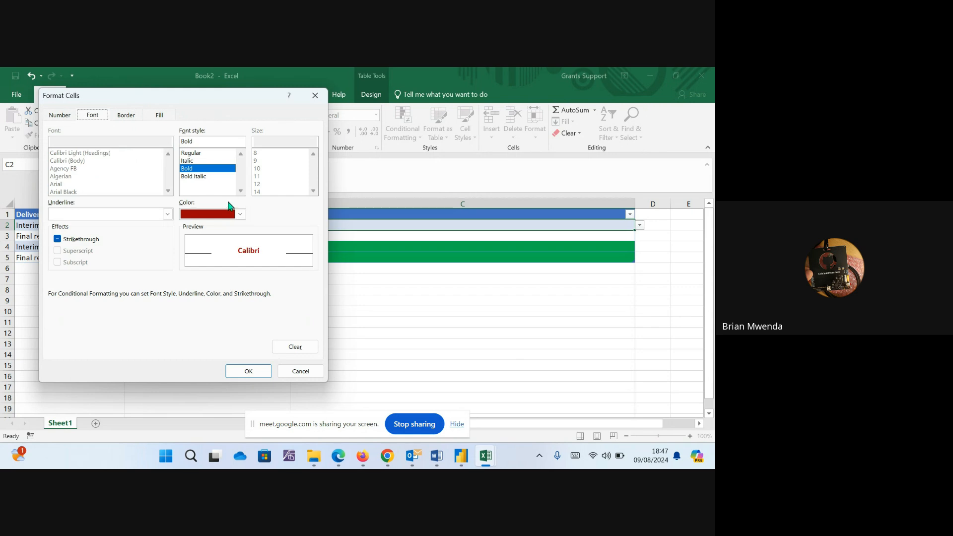
pyautogui.click(240, 214)
pyautogui.click(184, 250)
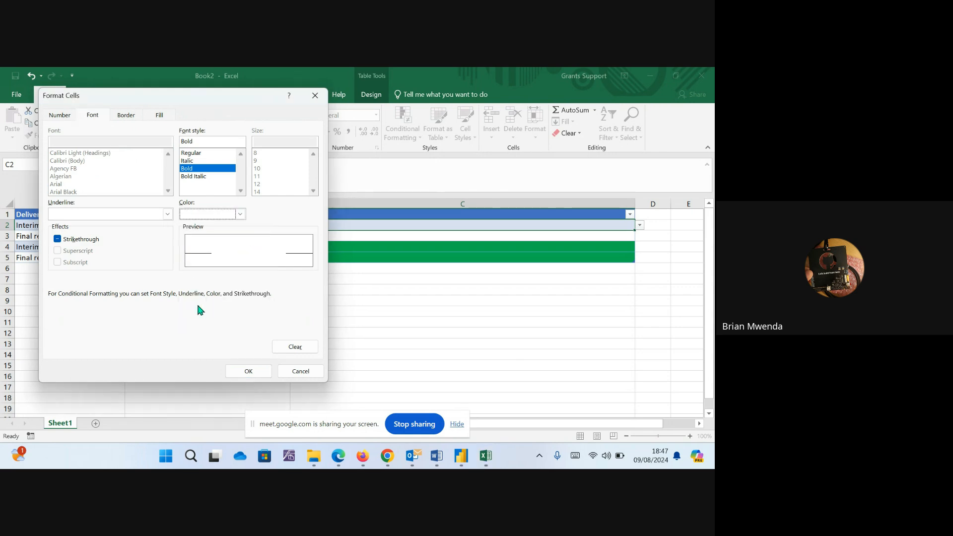
pyautogui.click(252, 376)
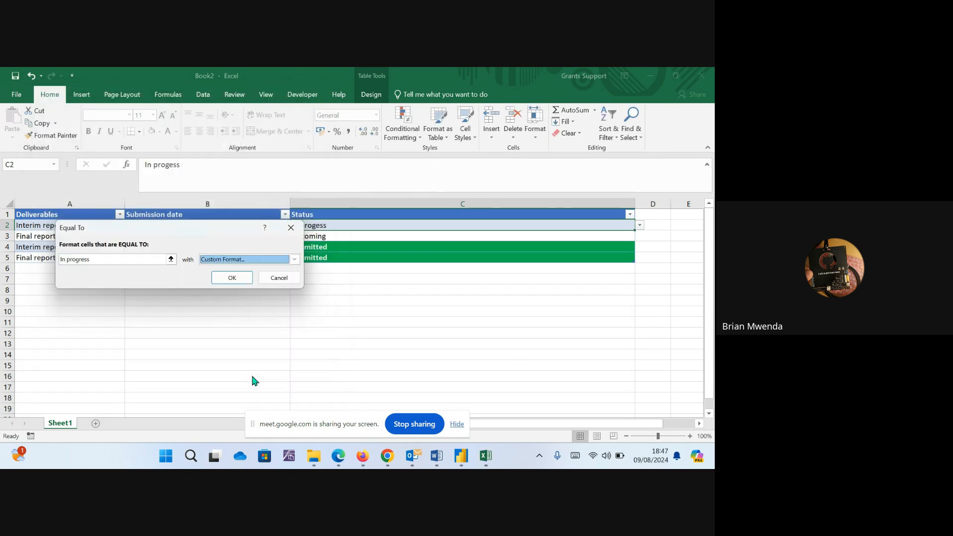
pyautogui.click(229, 277)
# Test cell C2's colouring by switching its status to Submitted, Upcoming and back to In progess.
pyautogui.click(478, 234)
pyautogui.click(560, 216)
pyautogui.click(628, 225)
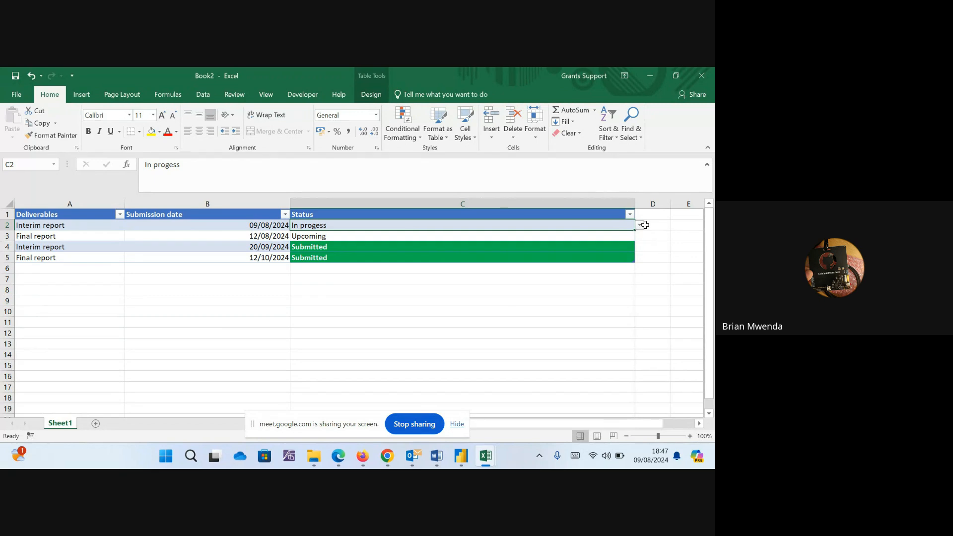
pyautogui.click(647, 225)
pyautogui.click(617, 226)
pyautogui.click(640, 230)
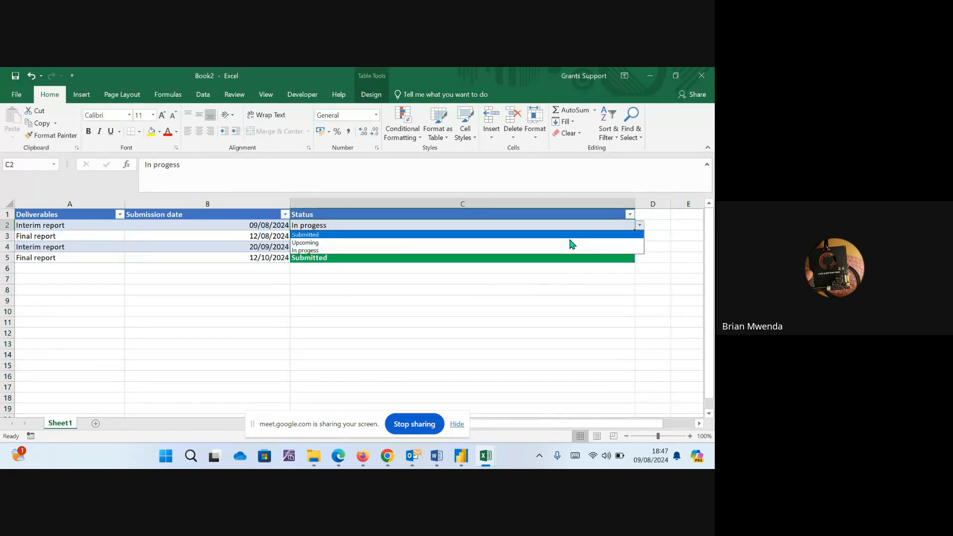
pyautogui.click(508, 239)
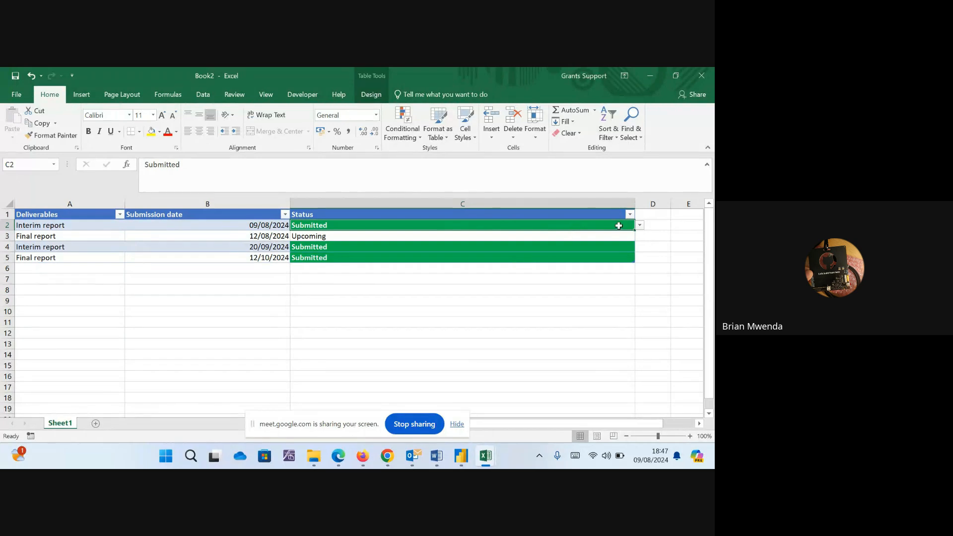
pyautogui.click(642, 225)
pyautogui.click(552, 245)
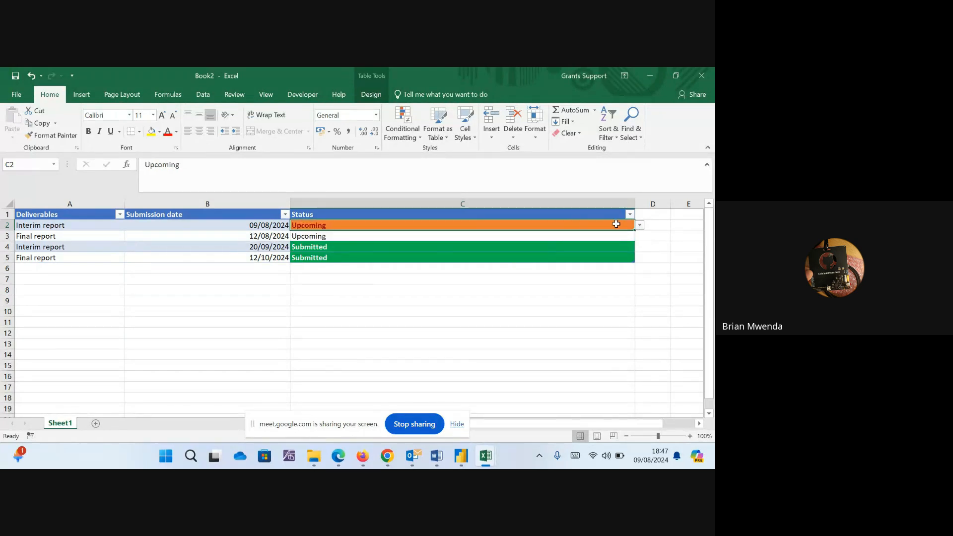
pyautogui.click(640, 225)
pyautogui.click(591, 251)
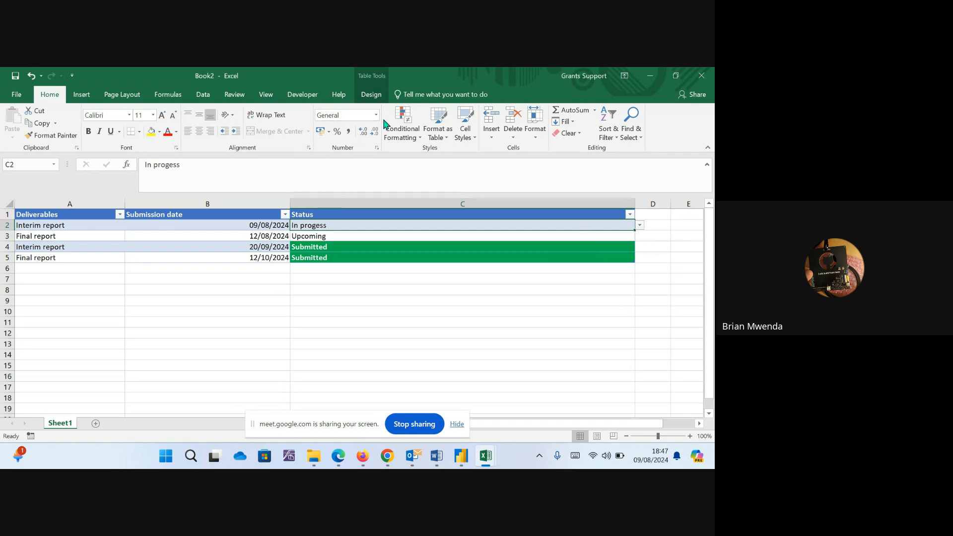
# Review the table's conditional formatting rules and inspect the definition of the first "In progress" rule without changing it.
pyautogui.click(402, 130)
pyautogui.click(440, 292)
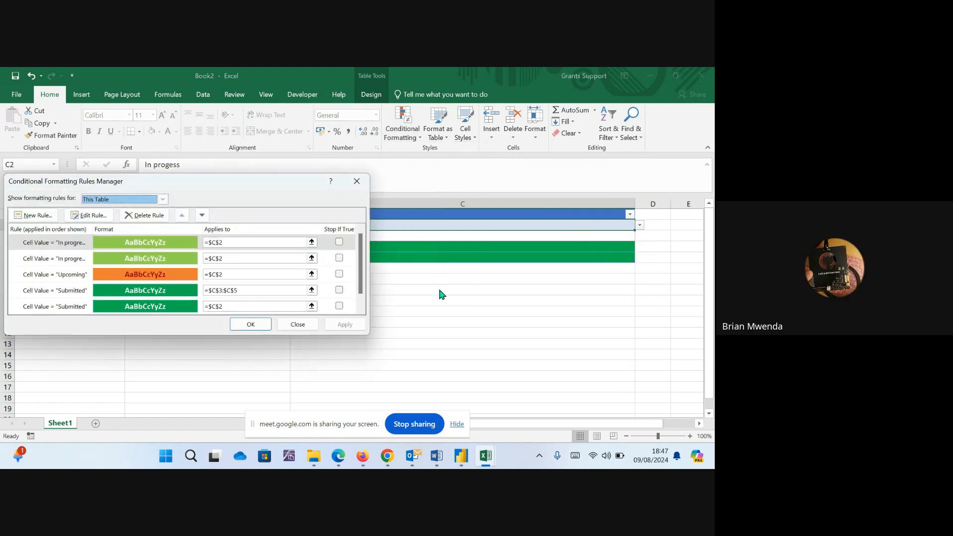
pyautogui.moveTo(360, 243); pyautogui.dragTo(365, 220)
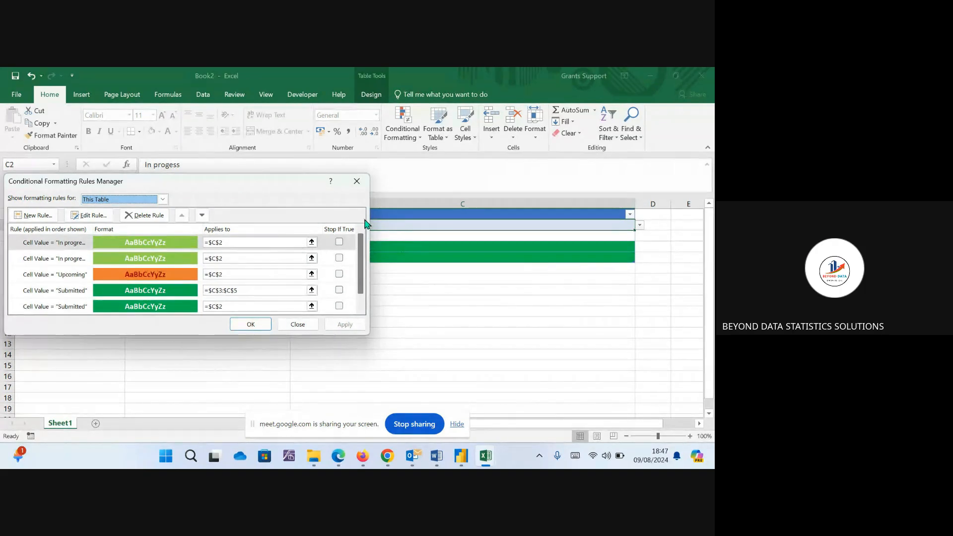
pyautogui.click(88, 215)
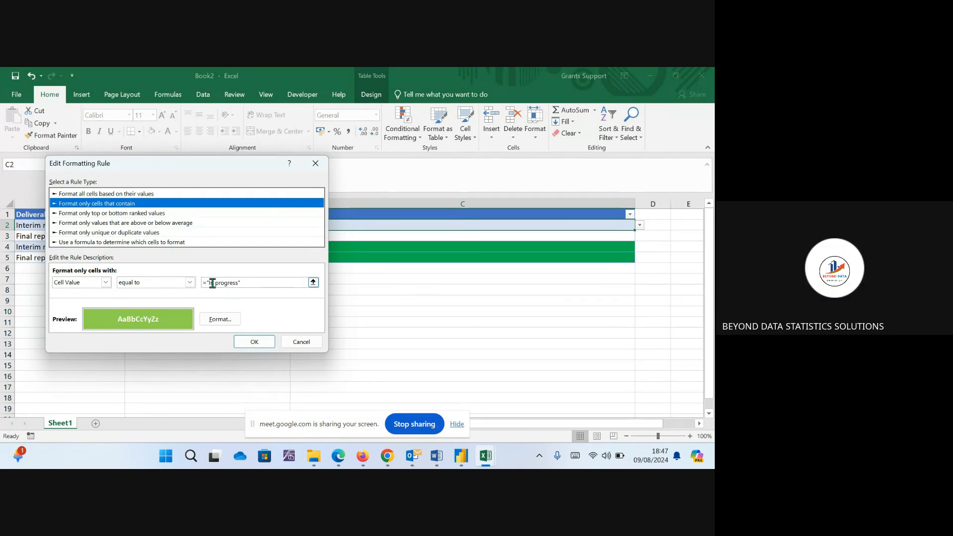
pyautogui.click(316, 164)
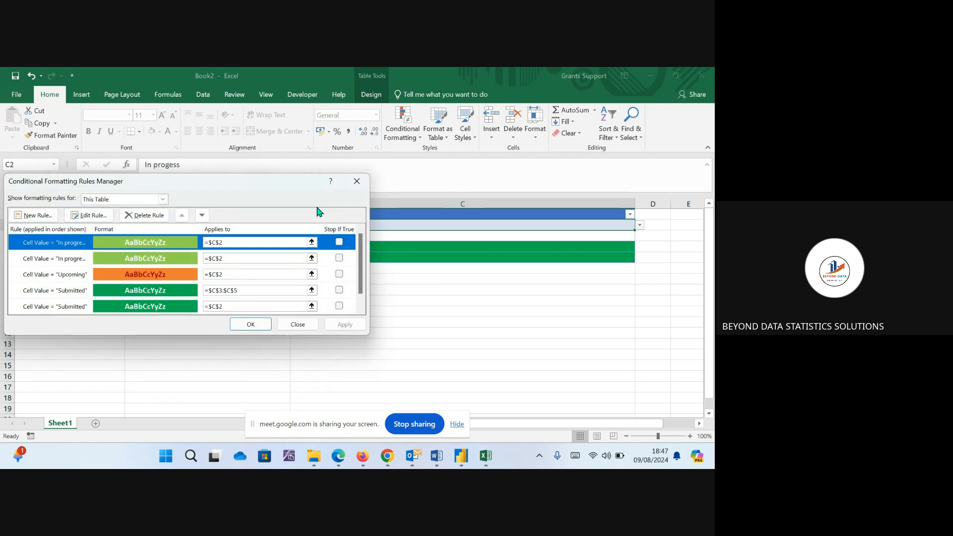
pyautogui.moveTo(359, 239)
pyautogui.mouseDown()
pyautogui.moveTo(368, 288)
pyautogui.moveTo(366, 242)
pyautogui.mouseUp()
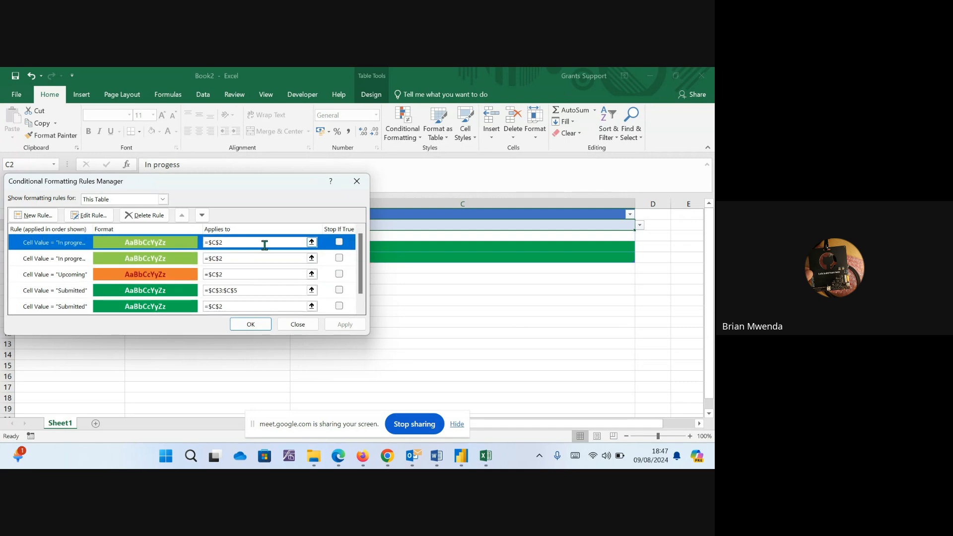
pyautogui.click(357, 182)
# Copy cell C2 with its status and formatting rules over the Status cells C2:C5.
pyautogui.click(389, 248)
pyautogui.click(339, 226)
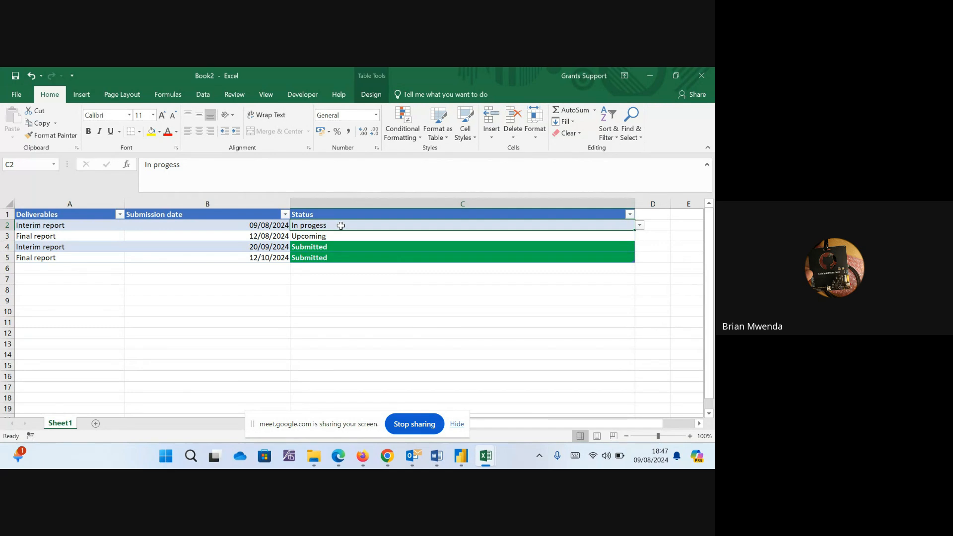
pyautogui.hotkey('ctrl', 'c')
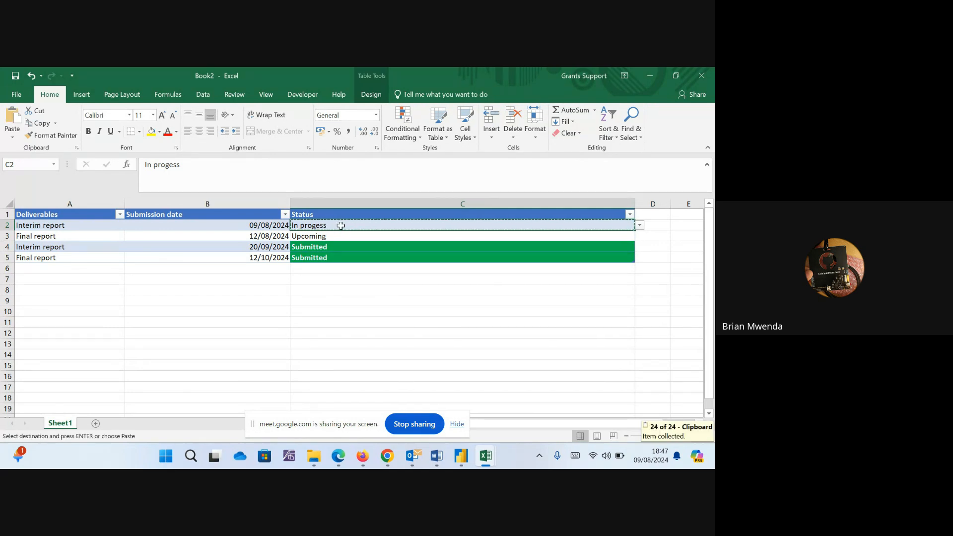
pyautogui.hotkey('shift', 'Down')
pyautogui.hotkey('shift', 'Down')
pyautogui.hotkey('shift', 'Down')
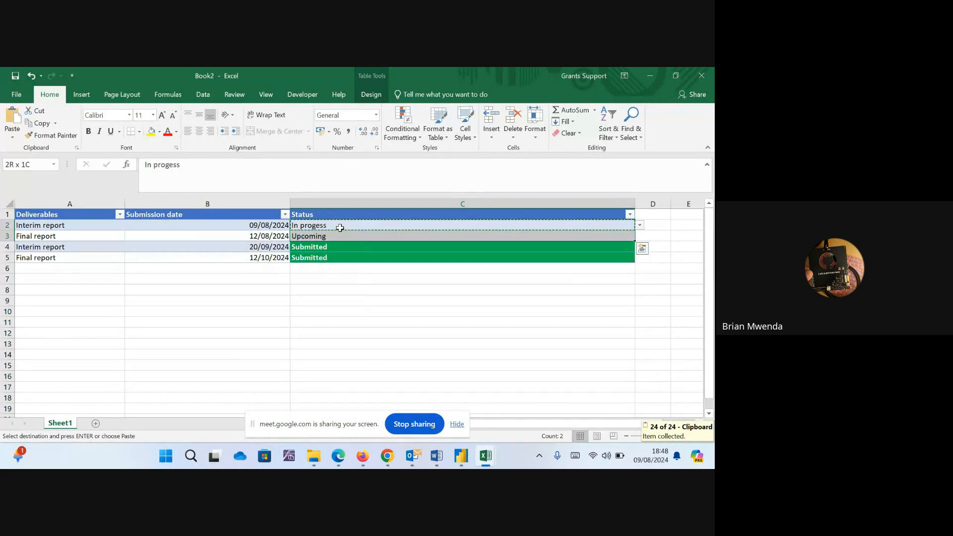
pyautogui.hotkey('ctrl', 'v')
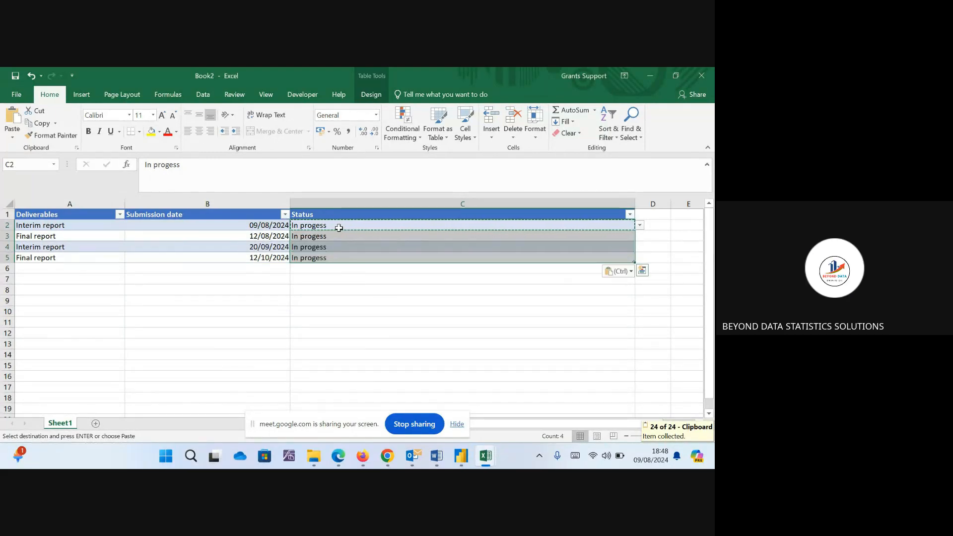
# Try to correct the spelling of cell C2's status to "In progress" directly in the cell.
pyautogui.click(433, 225)
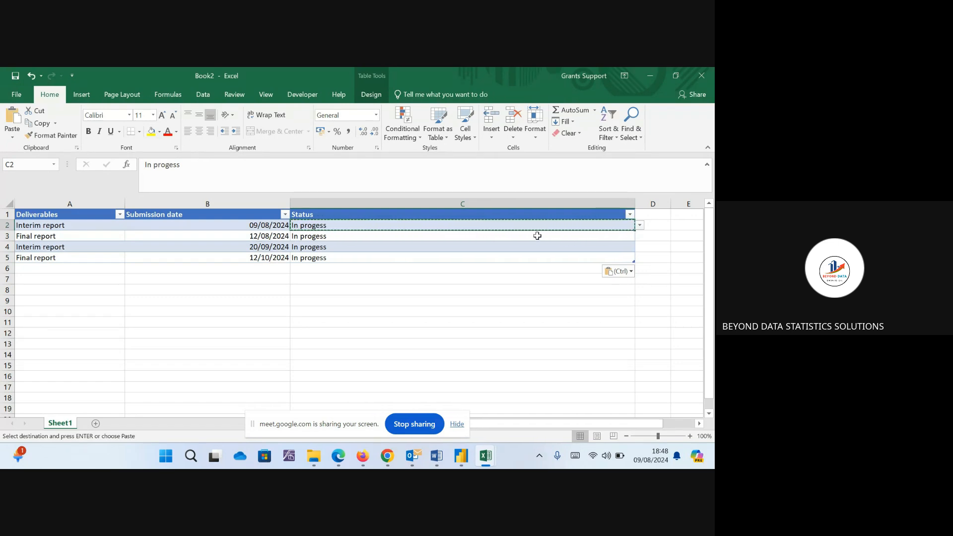
pyautogui.click(201, 96)
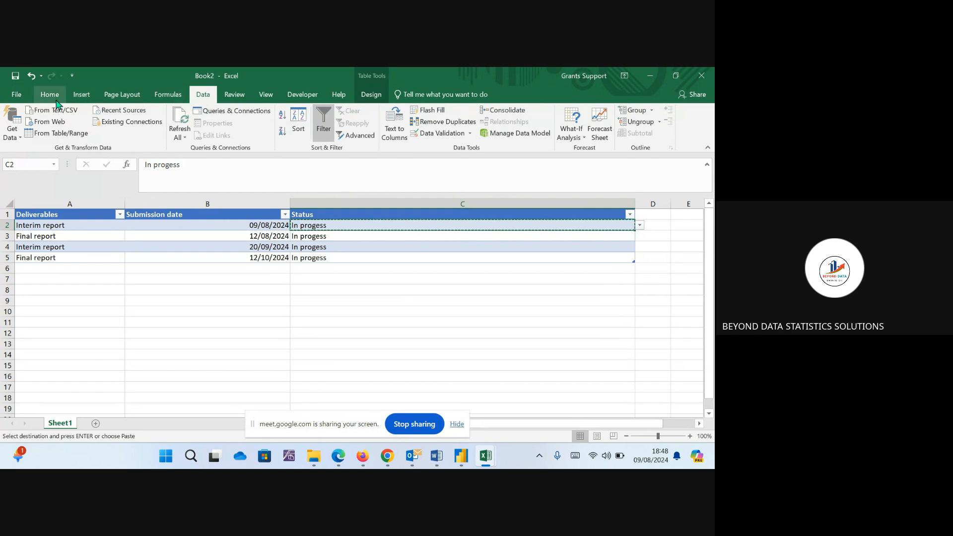
pyautogui.doubleClick(331, 225)
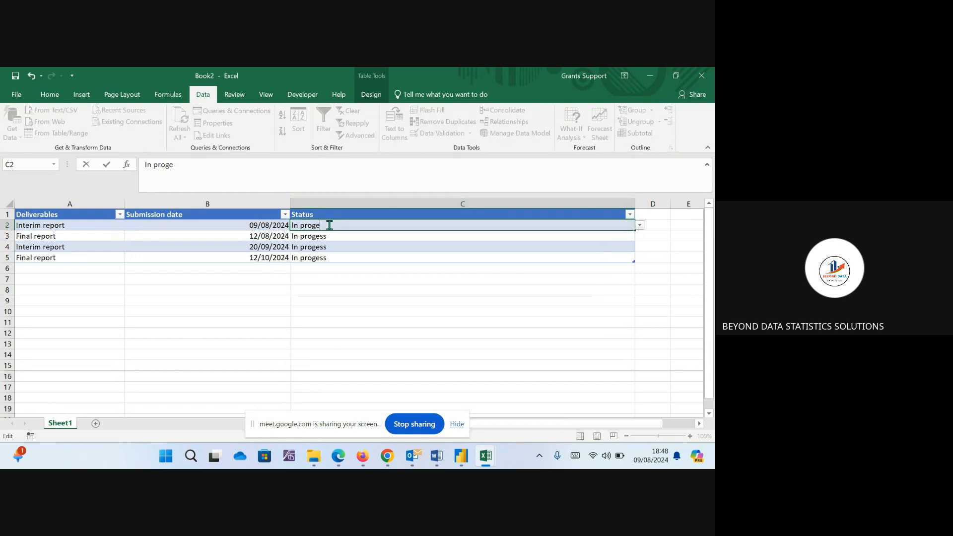
pyautogui.write('ss')
pyautogui.press('Return')
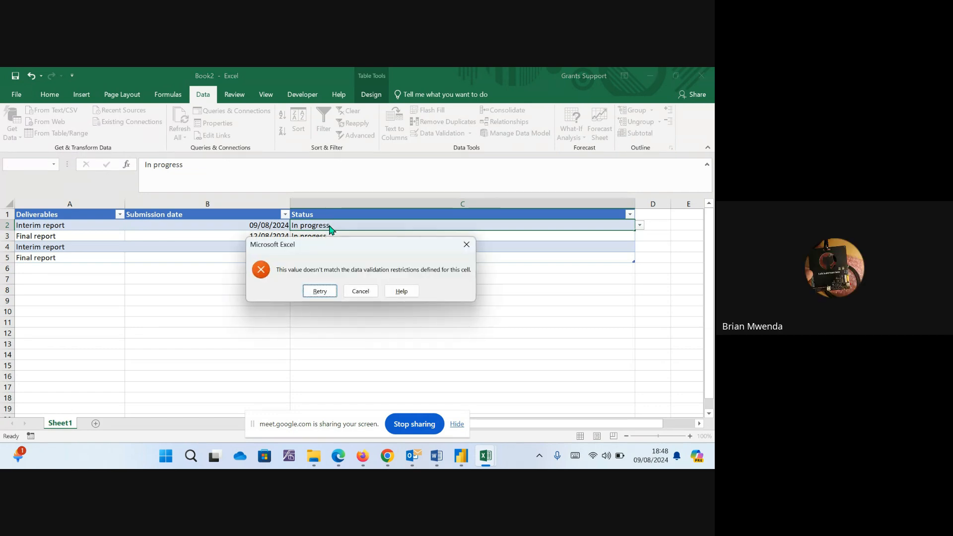
pyautogui.click(320, 291)
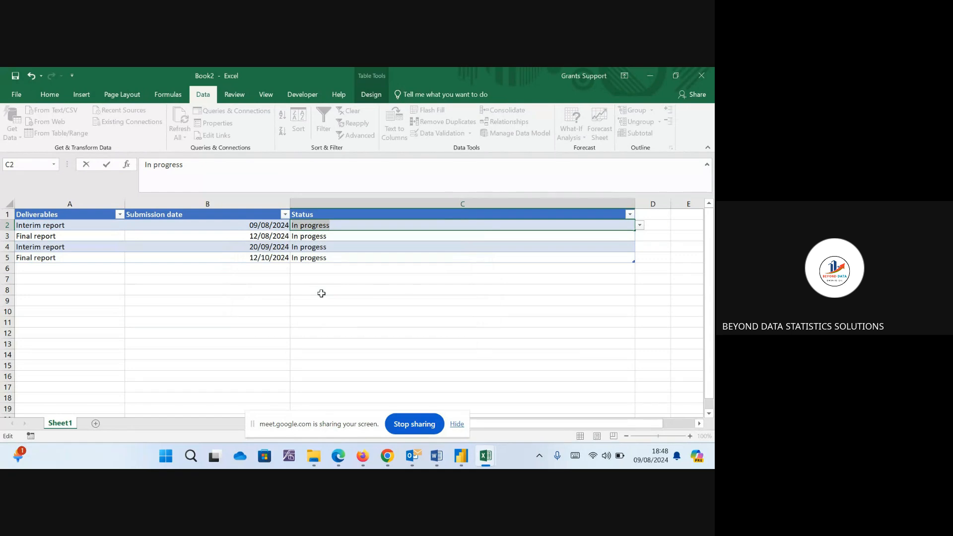
pyautogui.click(343, 237)
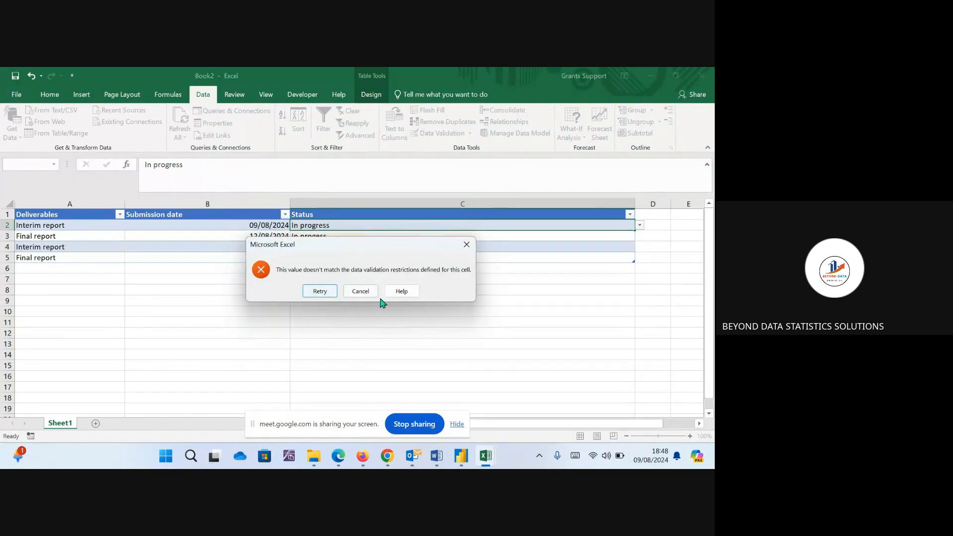
pyautogui.click(365, 292)
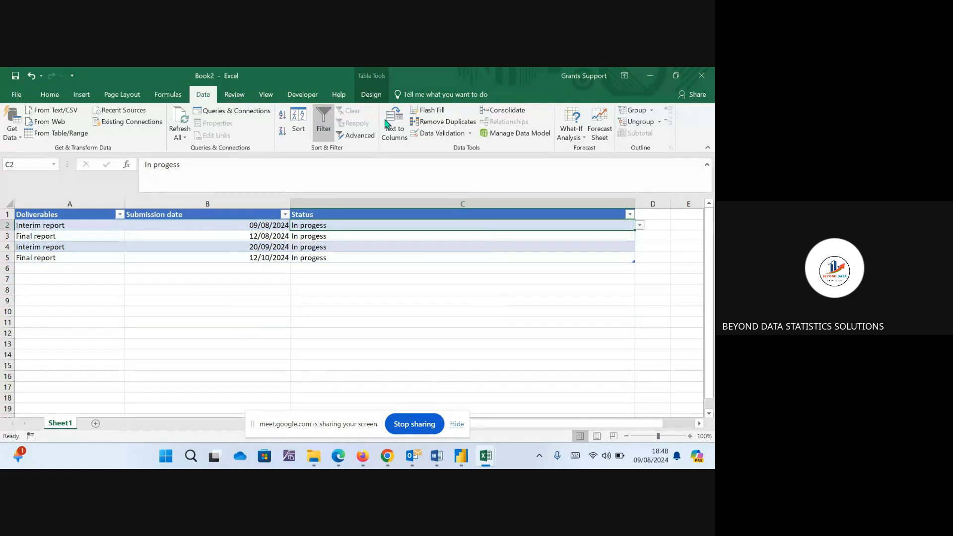
# Correct the source of cell C2's dropdown validation list to "Submitted, Upcoming, In progress".
pyautogui.click(430, 133)
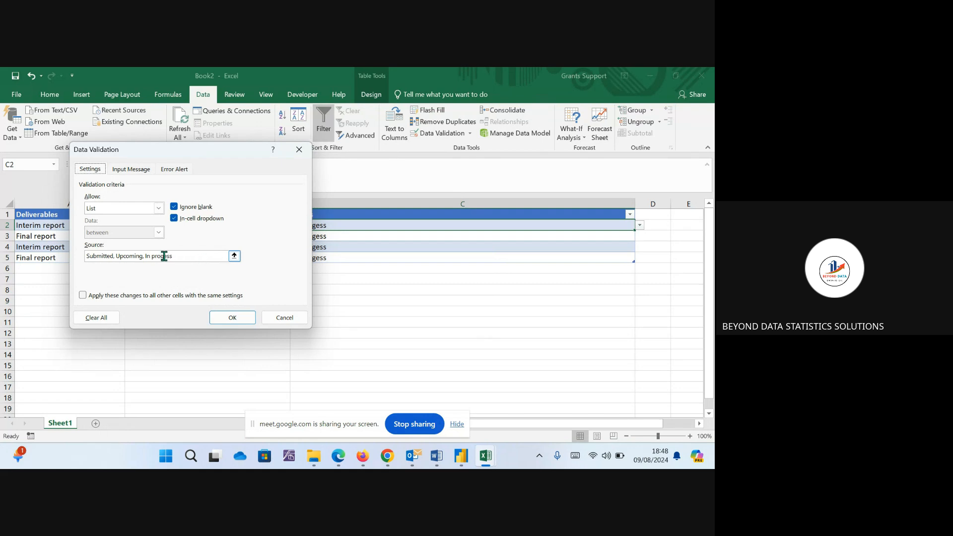
pyautogui.click(165, 256)
pyautogui.write('r')
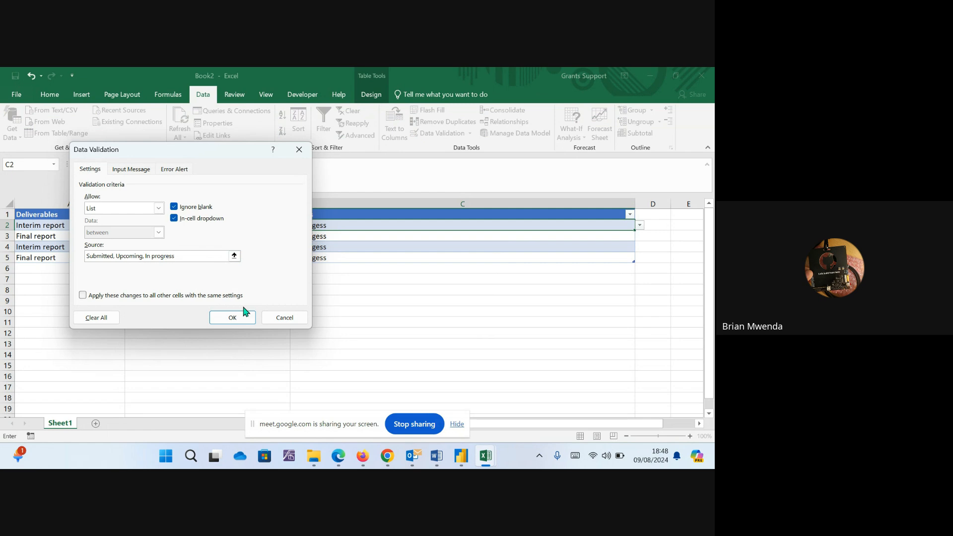
pyautogui.click(241, 318)
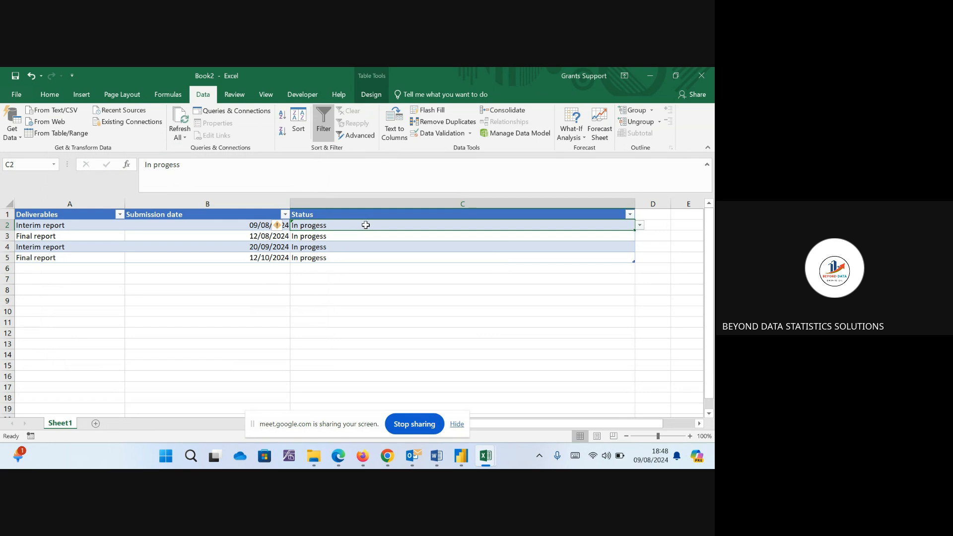
# Correct the spelling of cell C2's status to "In progress".
pyautogui.click(167, 165)
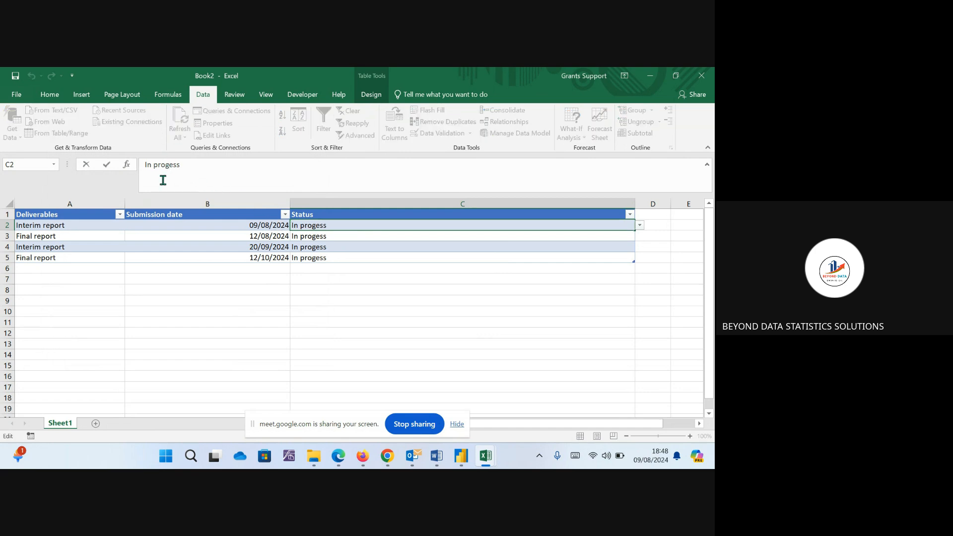
pyautogui.write('r')
pyautogui.press('BackSpace')
pyautogui.write('s')
pyautogui.press('Return')
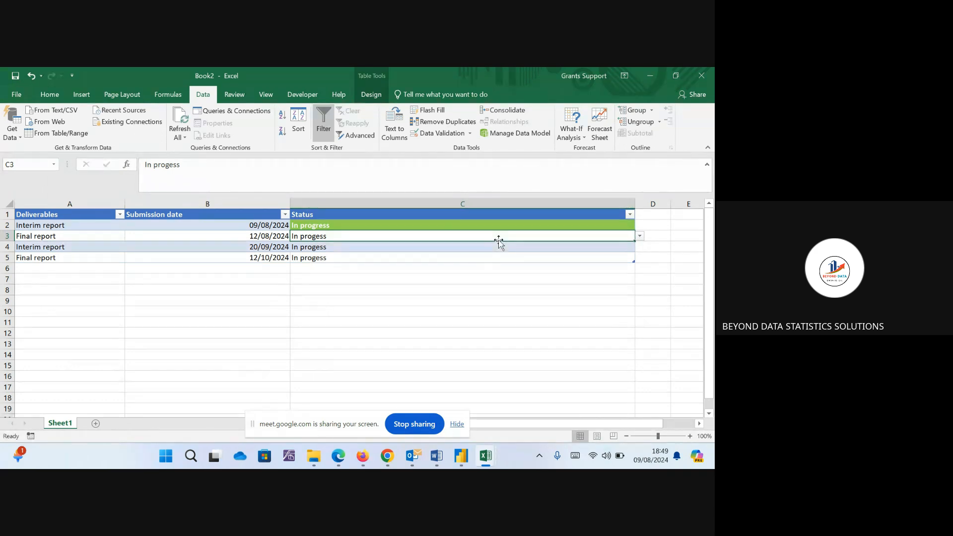
# Copy the corrected "In progress" cell C2 over the Status cells down to C5.
pyautogui.click(517, 223)
pyautogui.hotkey('ctrl', 'c')
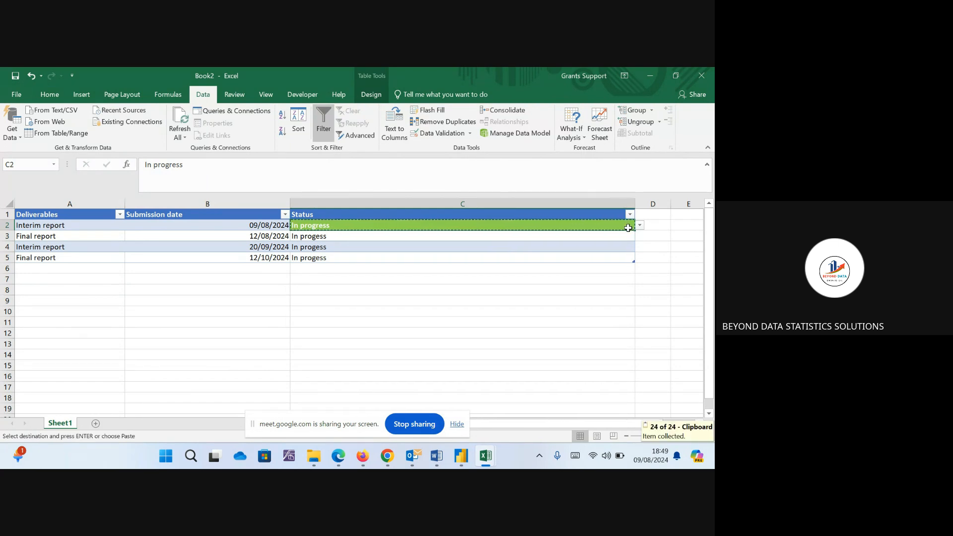
pyautogui.hotkey('shift', 'Down')
pyautogui.hotkey('shift', 'Down')
pyautogui.hotkey('shift', 'Down')
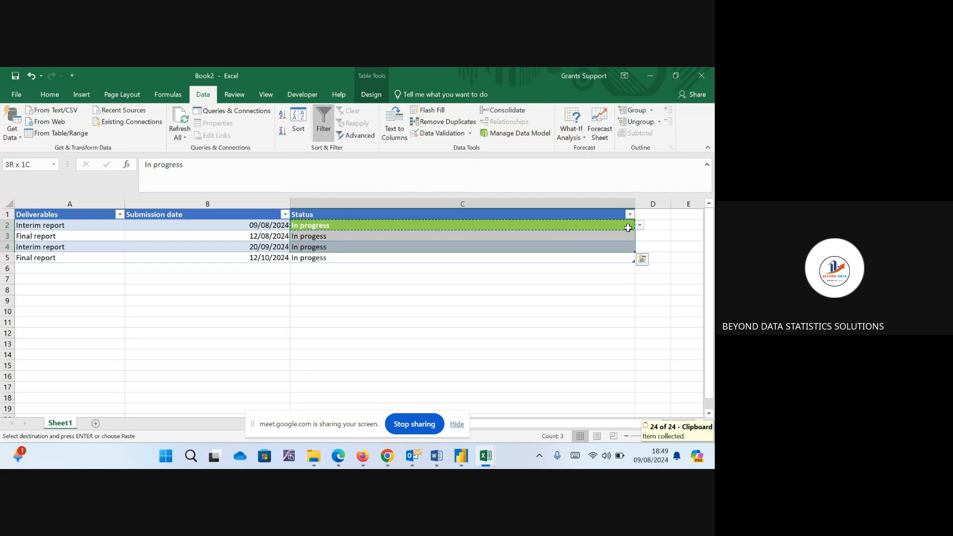
pyautogui.hotkey('ctrl', 'v')
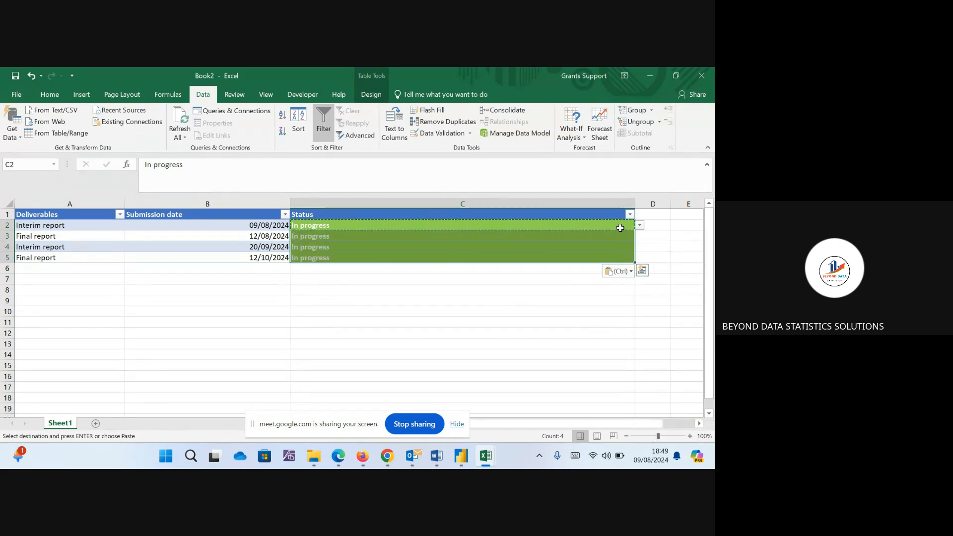
# Choose new statuses from the dropdown lists: Upcoming in C2, Submitted in C4 and Upcoming in C5.
pyautogui.click(640, 226)
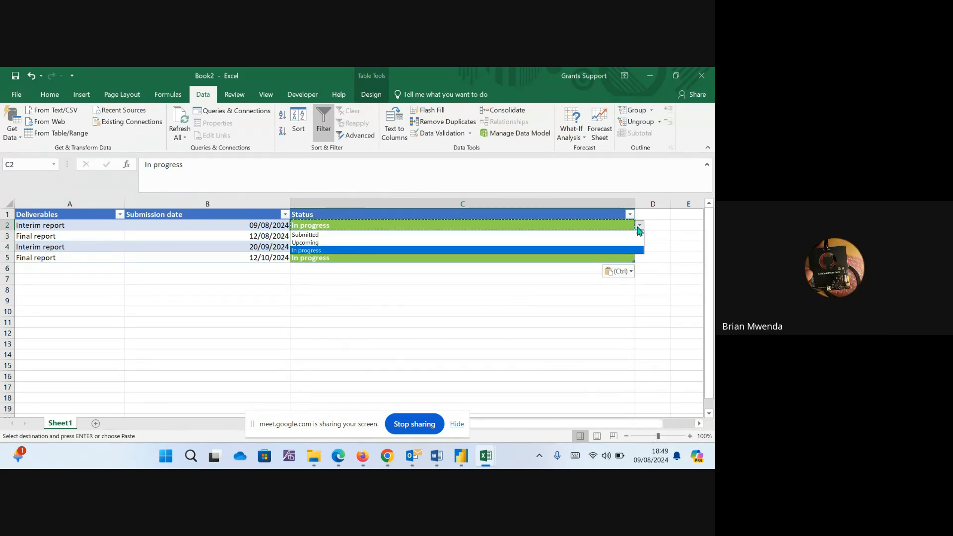
pyautogui.click(585, 238)
pyautogui.click(569, 245)
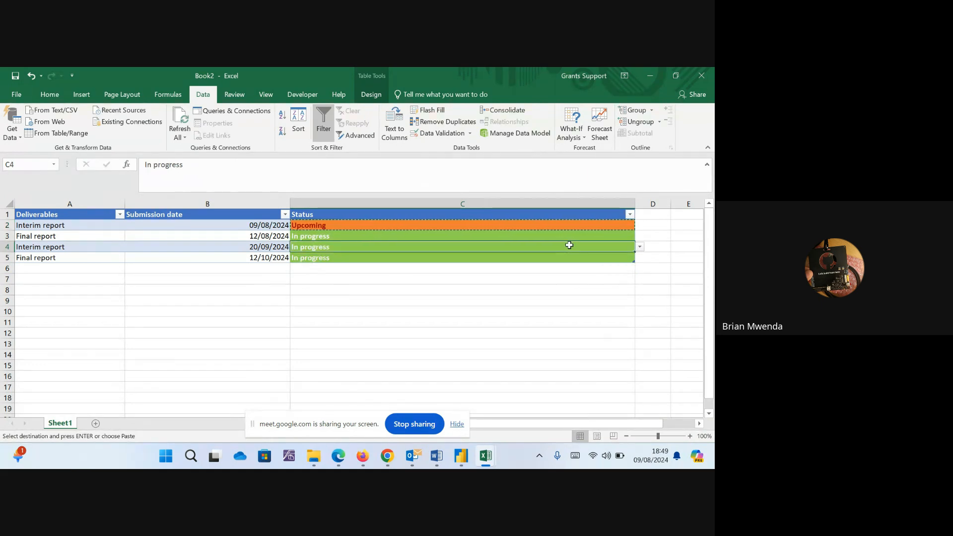
pyautogui.click(640, 248)
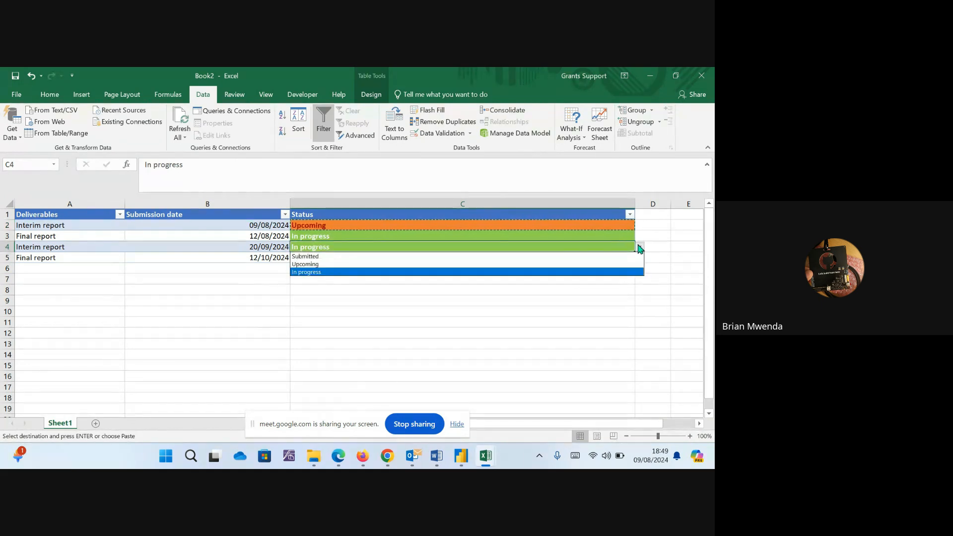
pyautogui.click(588, 256)
pyautogui.click(580, 263)
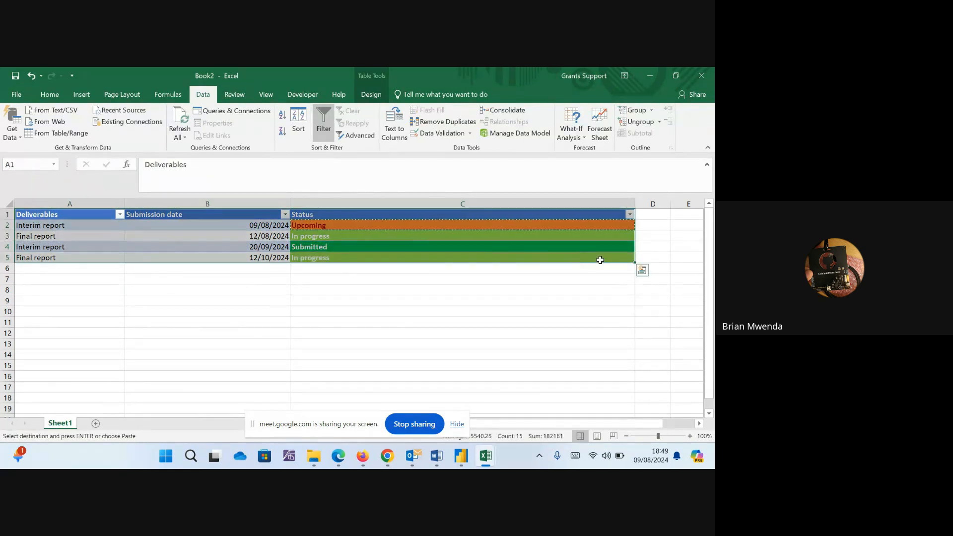
pyautogui.click(601, 260)
pyautogui.click(640, 258)
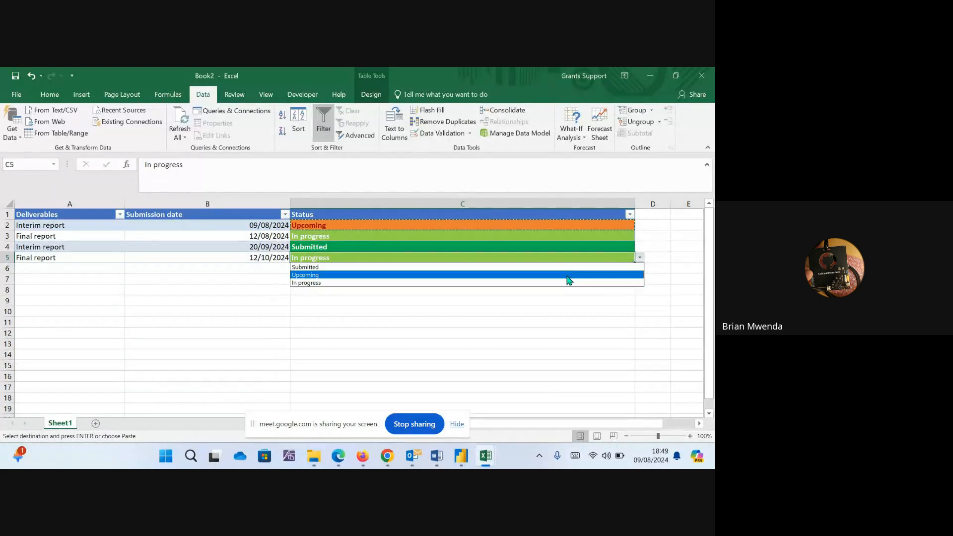
pyautogui.click(568, 277)
# Examine the colour-coded Status cells row by row against their submission dates.
pyautogui.click(527, 246)
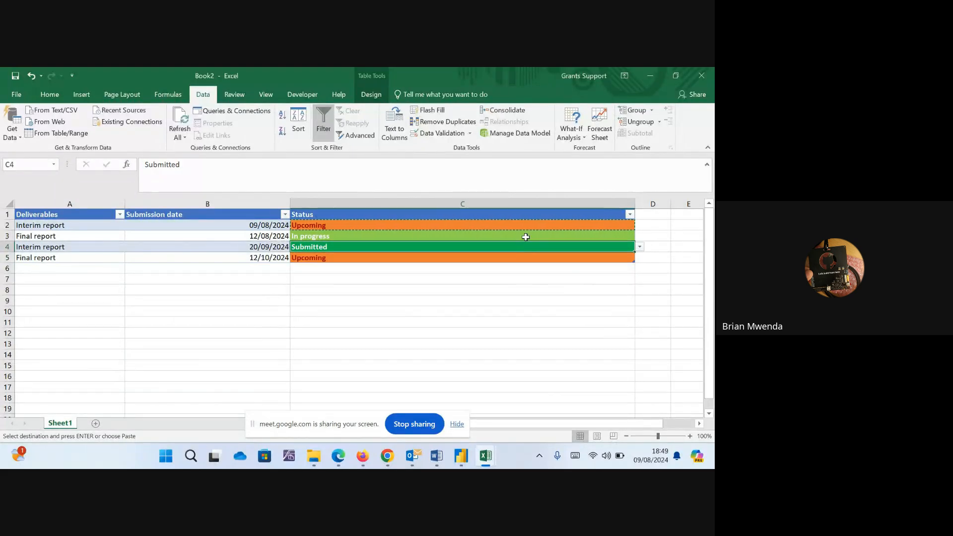
pyautogui.click(545, 233)
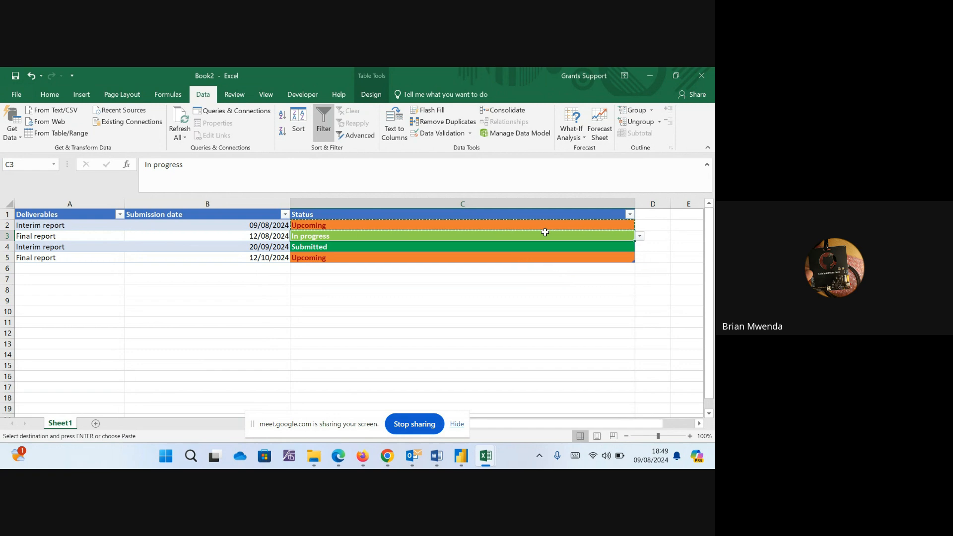
pyautogui.click(244, 269)
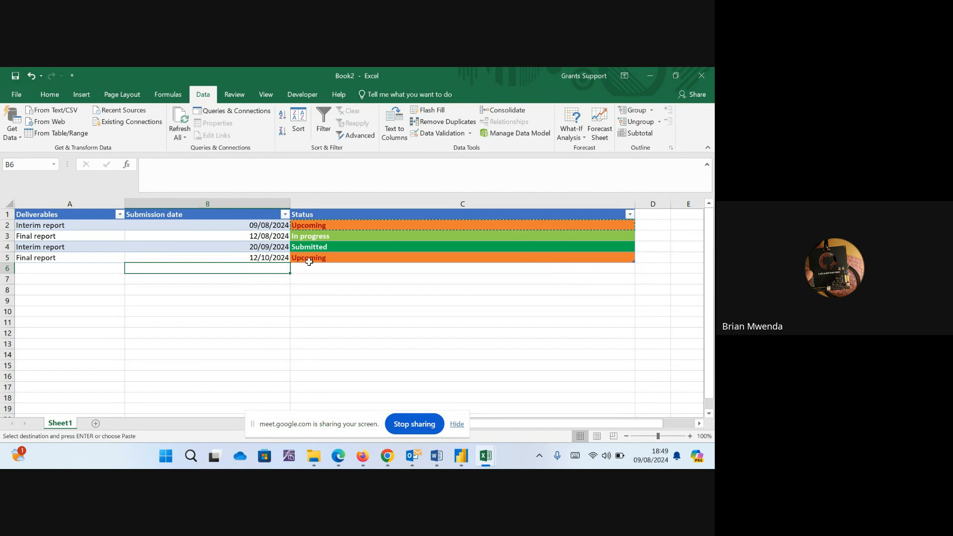
pyautogui.click(317, 236)
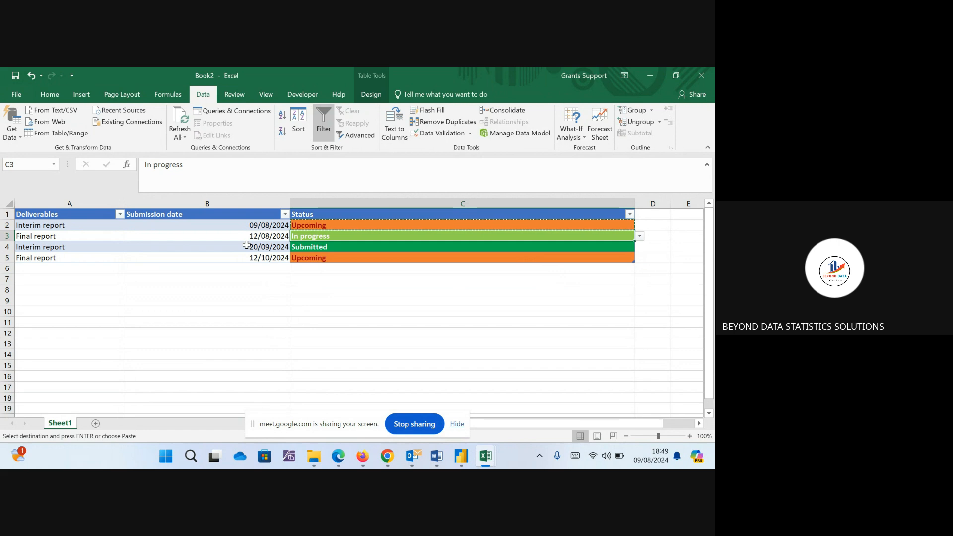
pyautogui.click(313, 226)
pyautogui.click(315, 234)
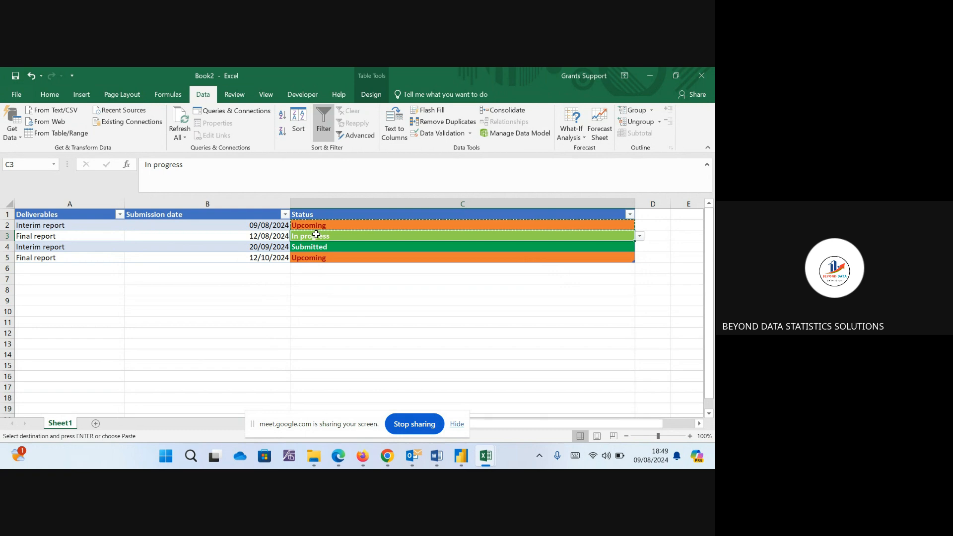
pyautogui.click(320, 247)
pyautogui.click(321, 256)
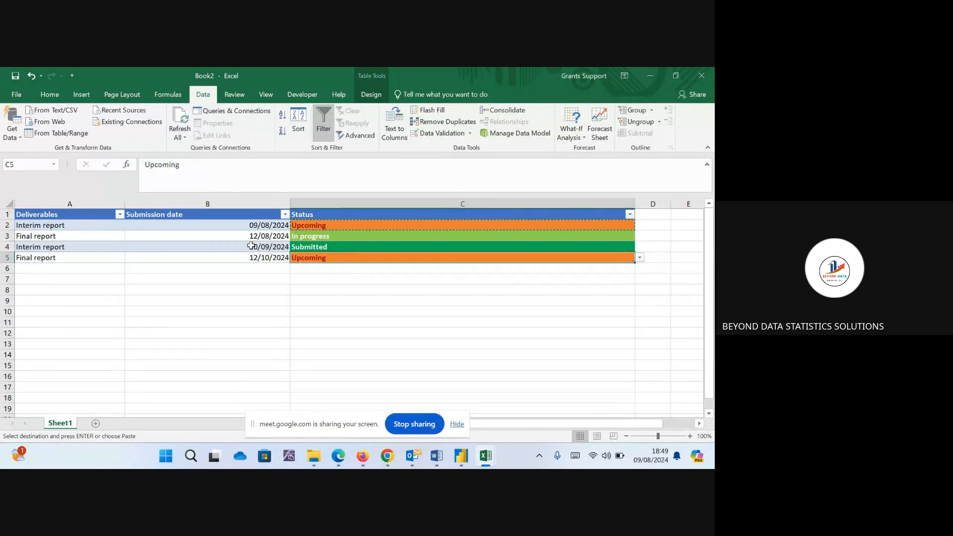
pyautogui.press('Up')
pyautogui.press('Left')
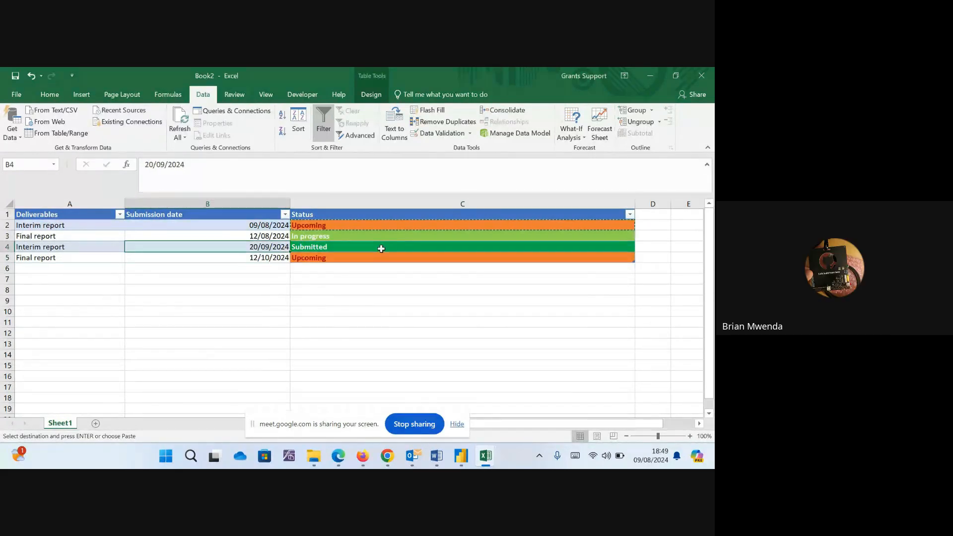
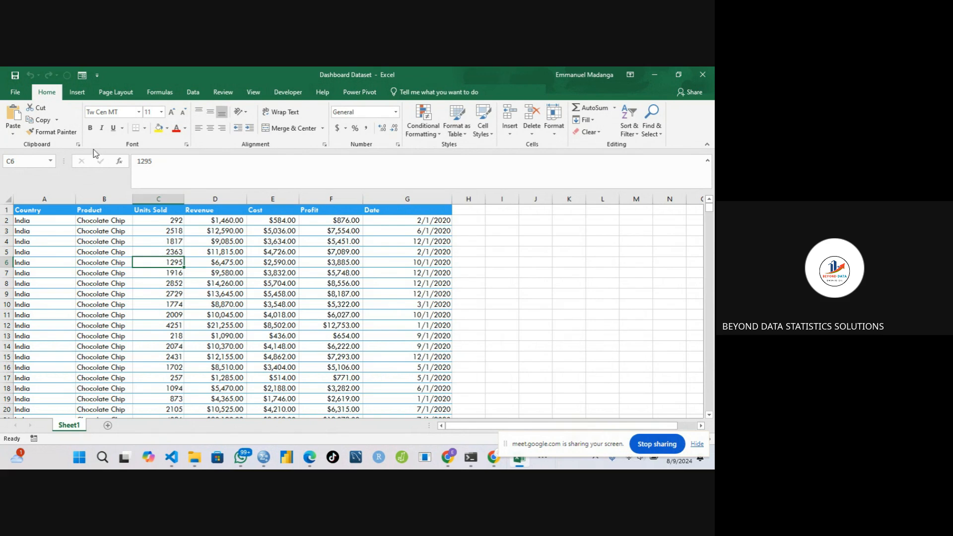
# Convert the range A1:G526 in the Dashboard Dataset workbook into a table with headers.
pyautogui.click(77, 93)
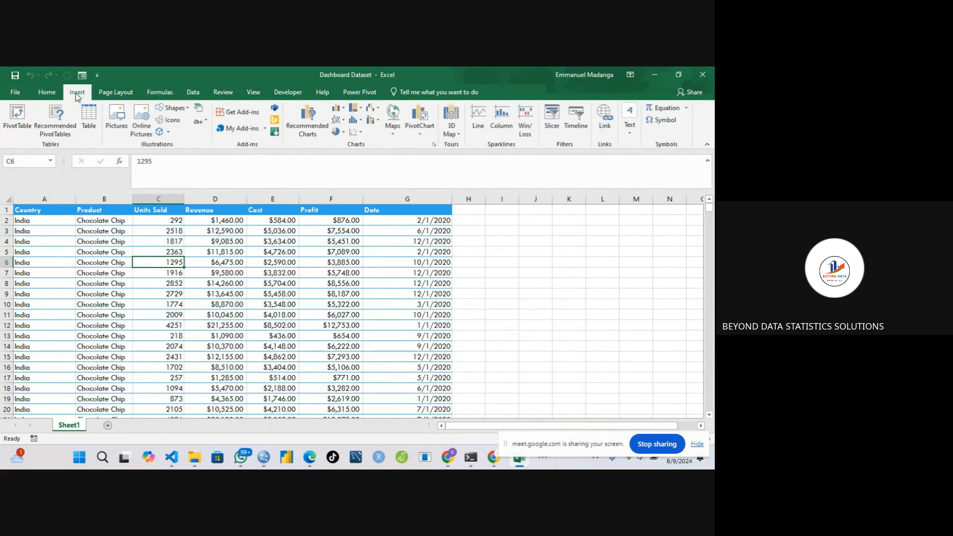
pyautogui.click(92, 121)
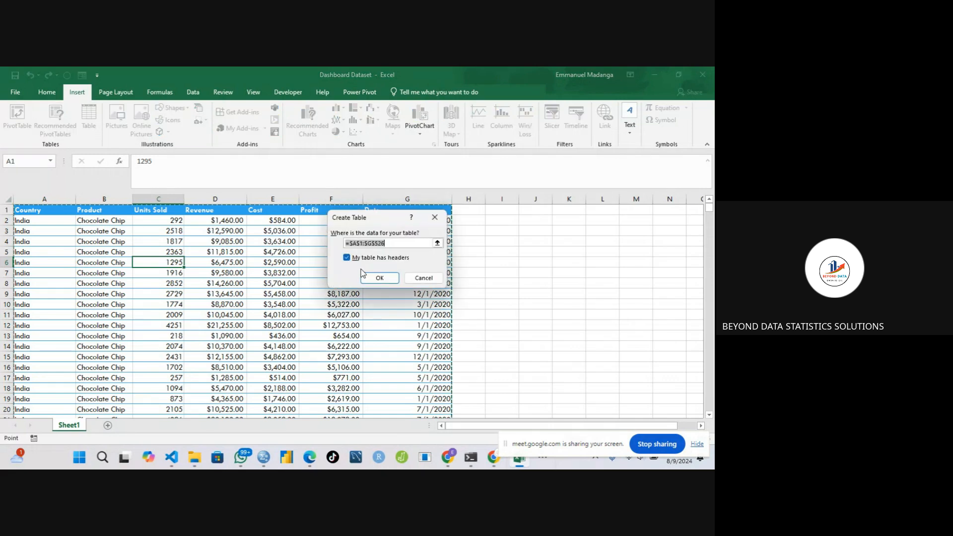
pyautogui.click(376, 281)
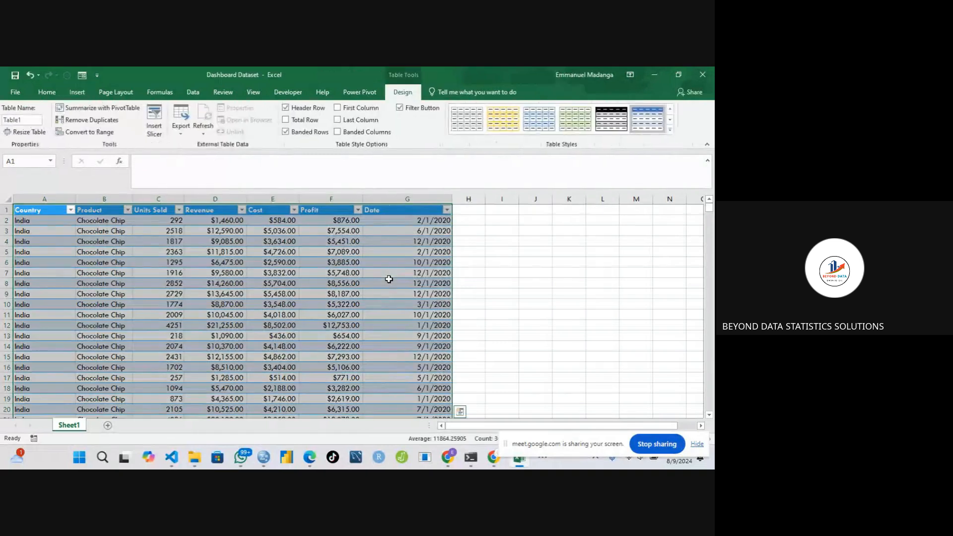
pyautogui.click(251, 316)
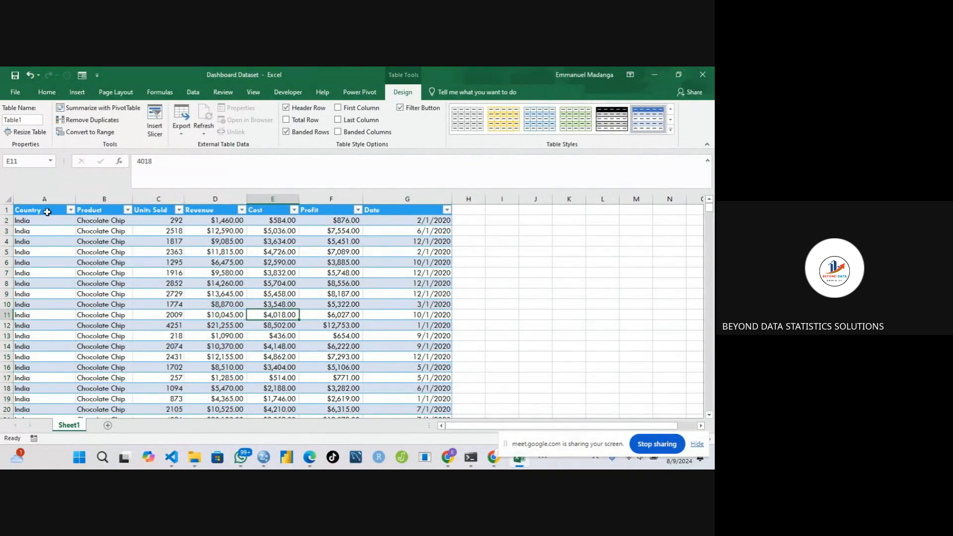
# Filter the table's Country column to show only India and check the remaining rows.
pyautogui.click(71, 210)
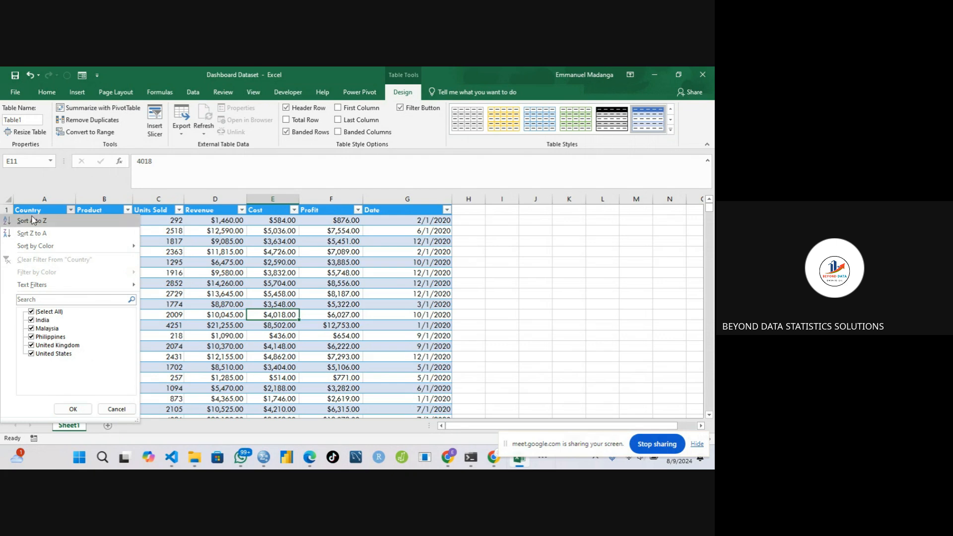
pyautogui.click(33, 312)
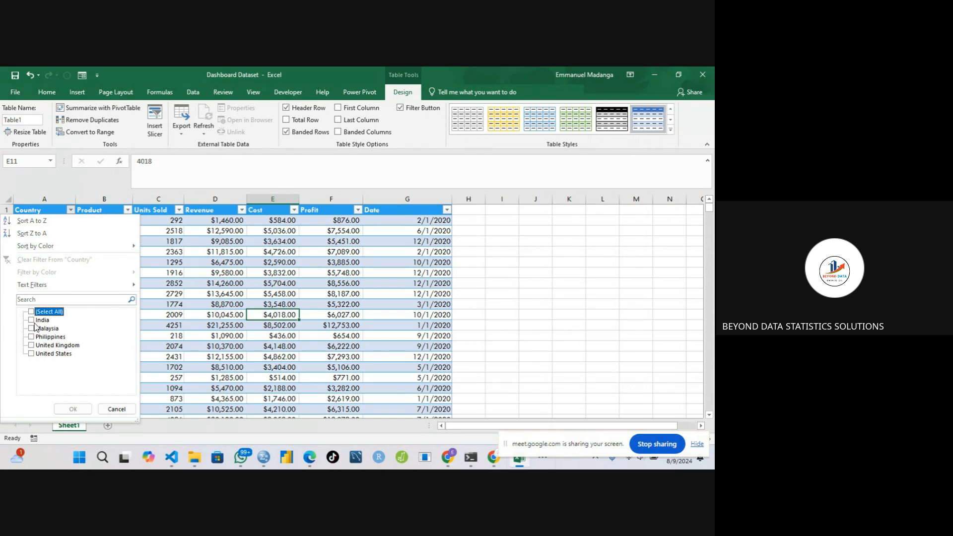
pyautogui.click(31, 320)
pyautogui.click(73, 409)
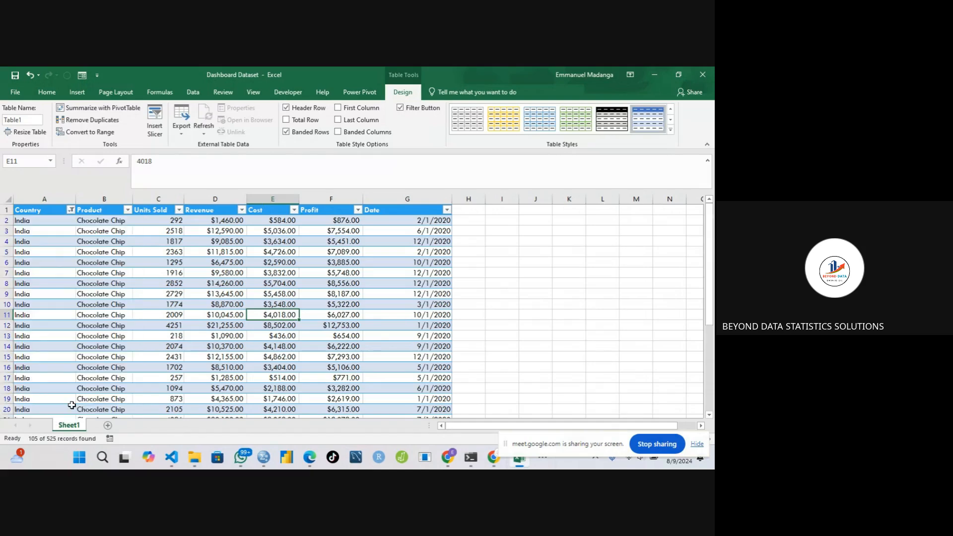
pyautogui.moveTo(714, 234); pyautogui.dragTo(714, 253)
pyautogui.click(24, 229)
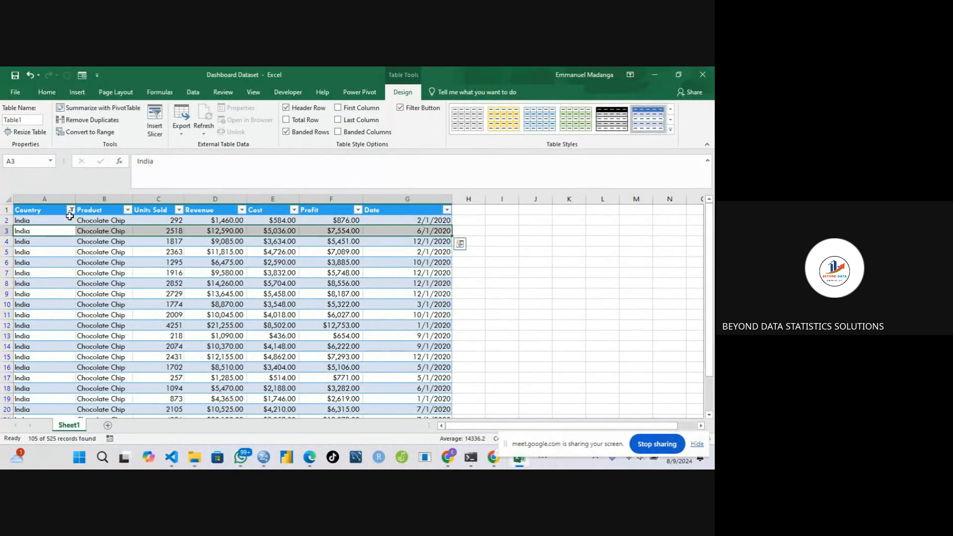
# Check the Product column's filter choices without changing them, and reset the Country filter to include all countries.
pyautogui.click(127, 209)
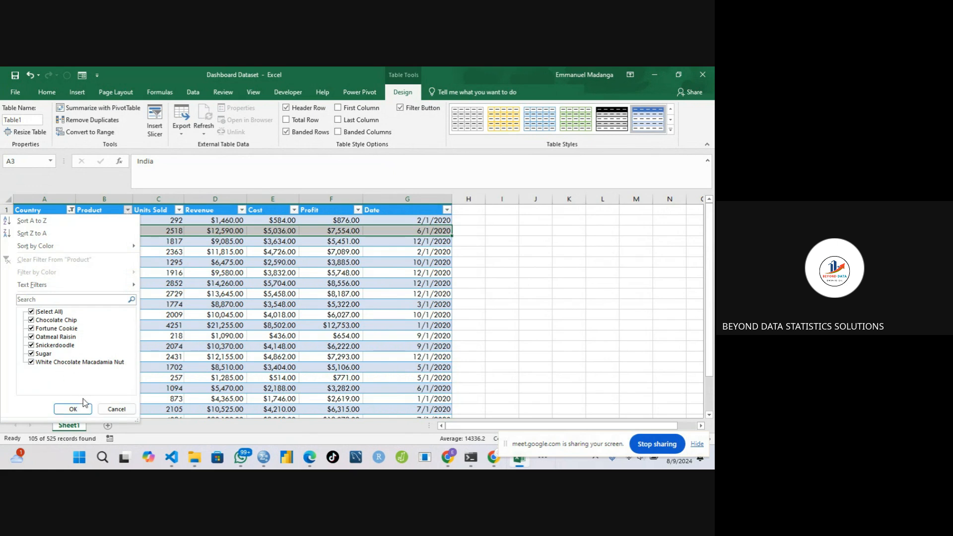
pyautogui.click(74, 410)
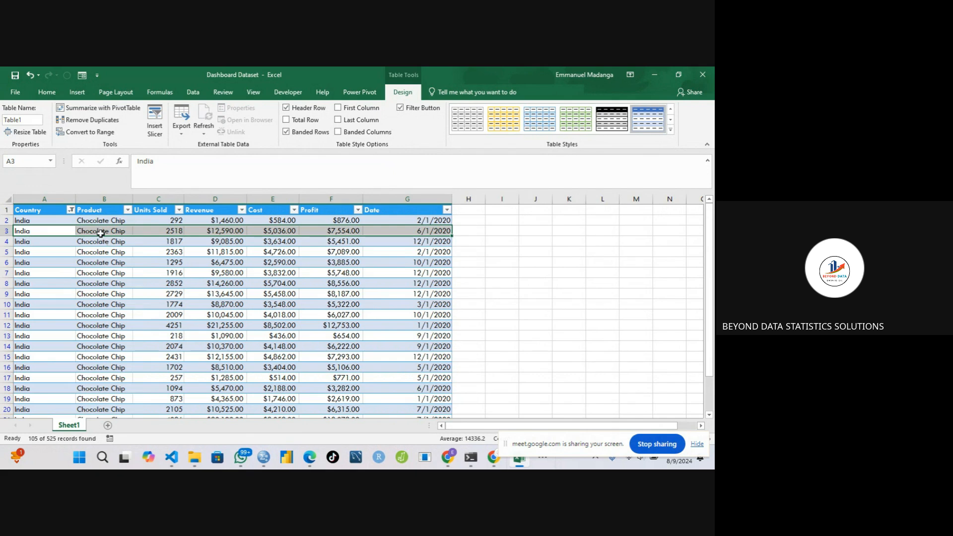
pyautogui.click(71, 210)
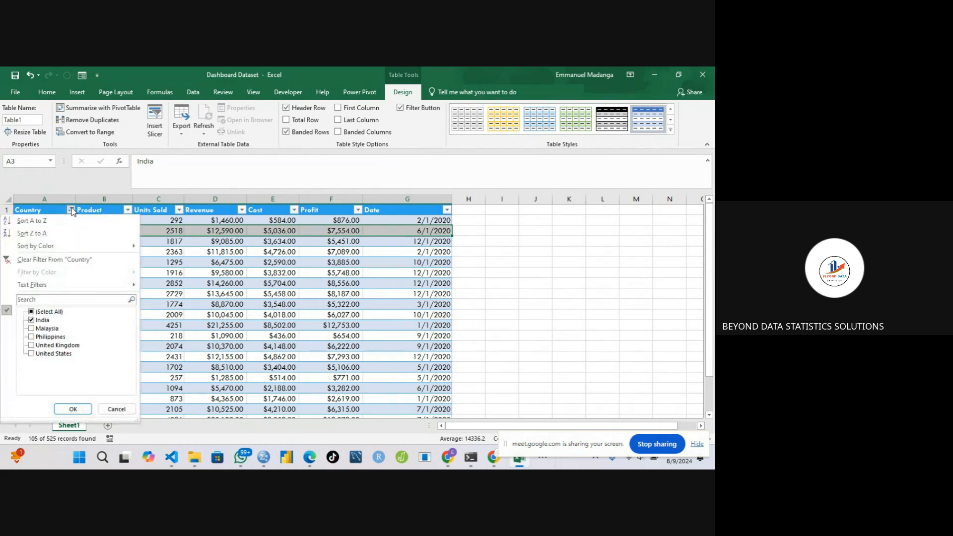
pyautogui.click(31, 329)
pyautogui.click(31, 312)
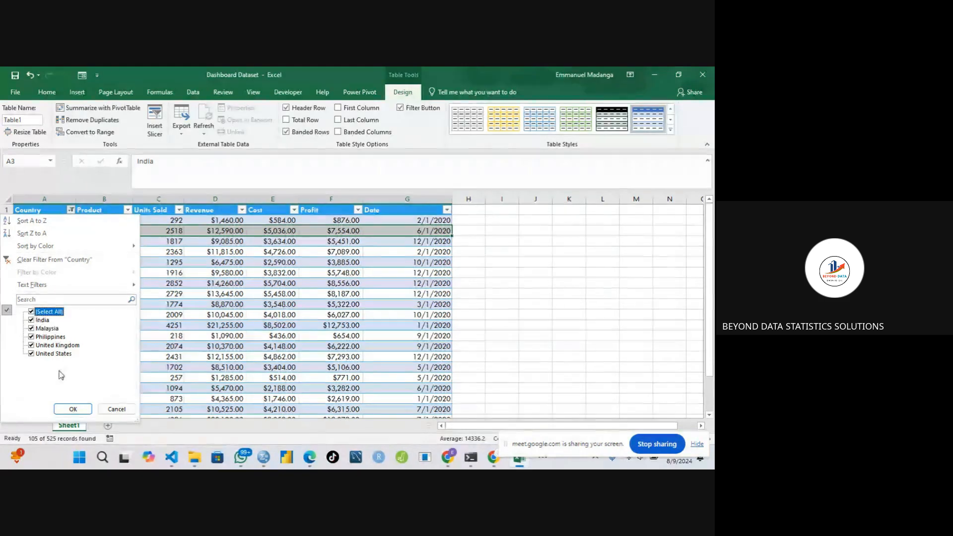
pyautogui.click(71, 409)
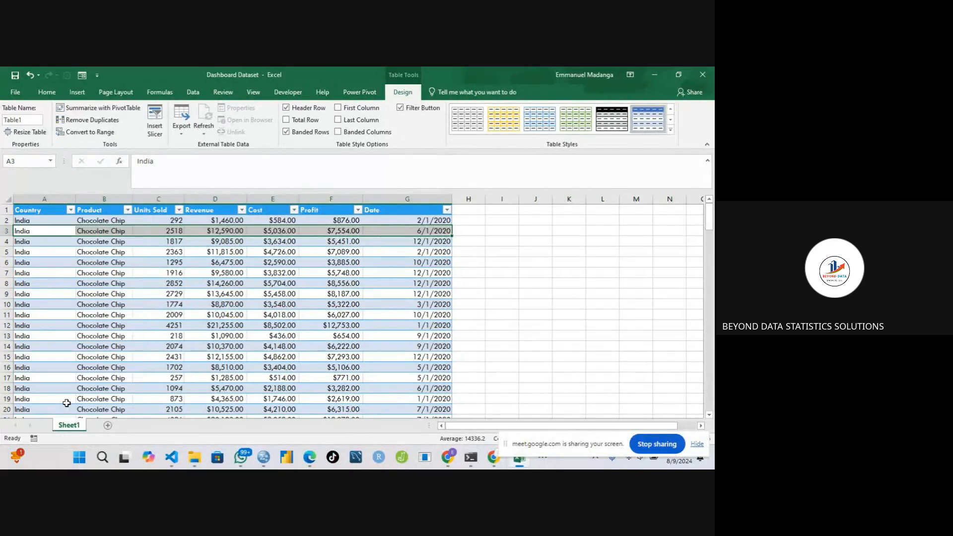
# Sort the table by Country from A to Z and look through the sorted rows.
pyautogui.click(71, 211)
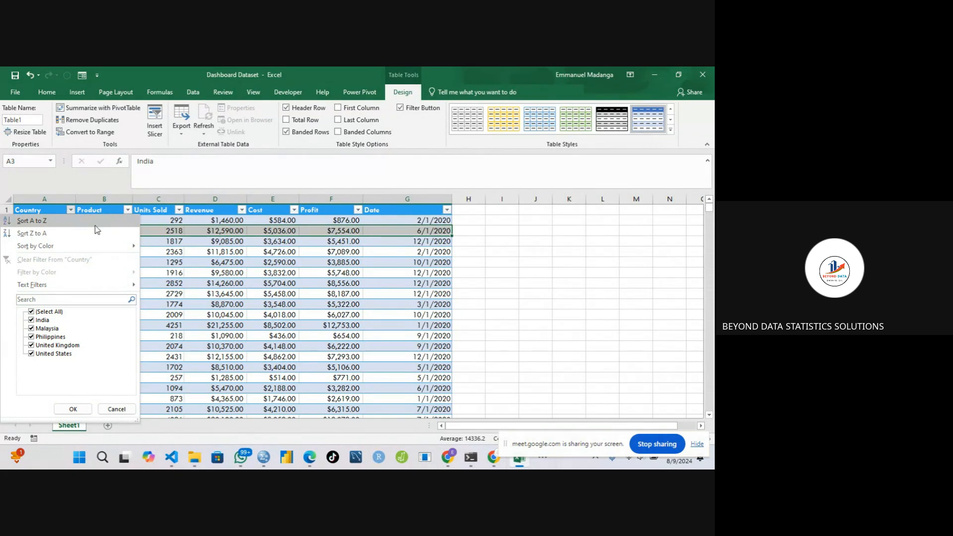
pyautogui.click(39, 223)
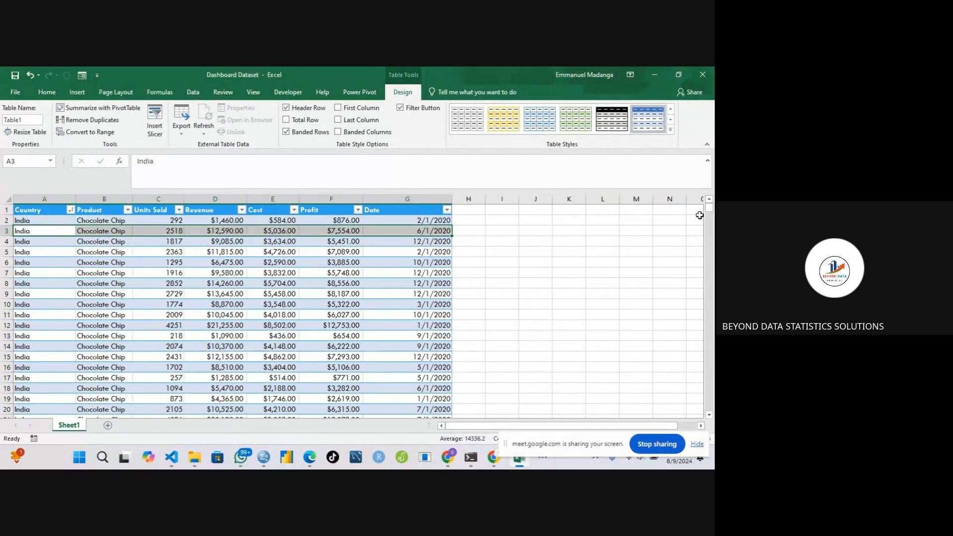
pyautogui.moveTo(710, 209)
pyautogui.mouseDown()
pyautogui.moveTo(702, 274)
pyautogui.moveTo(706, 204)
pyautogui.mouseUp()
# Sort the table by Country from Z to A.
pyautogui.click(71, 210)
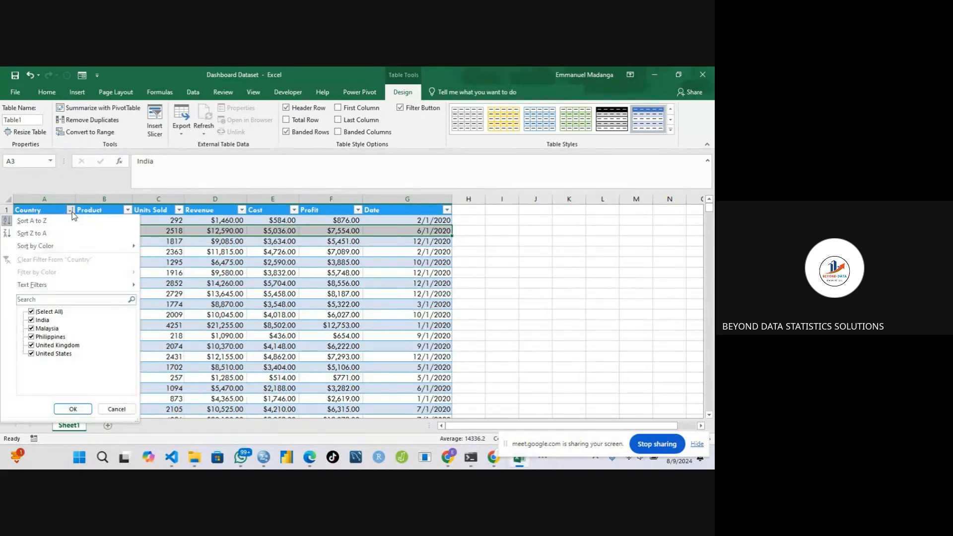
pyautogui.click(54, 234)
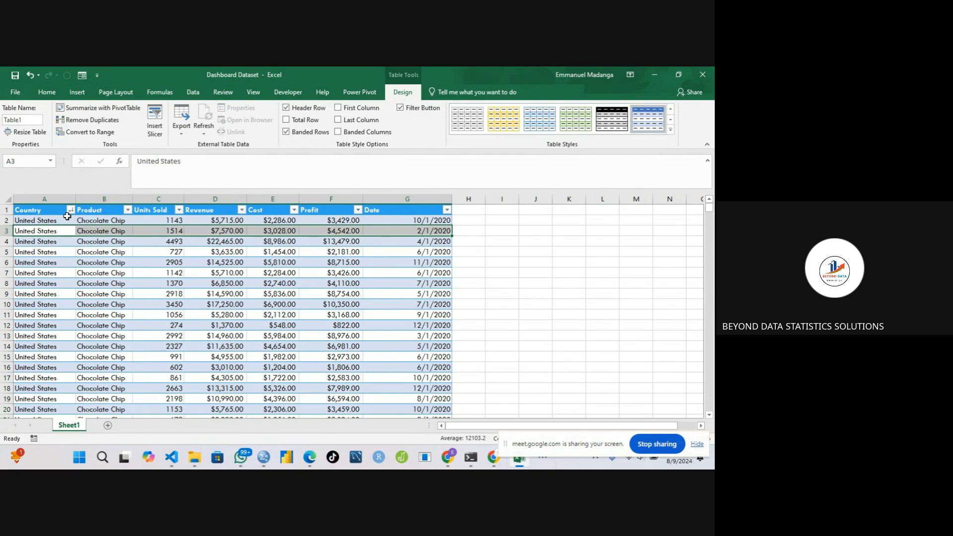
# Sort the table by Country from A to Z again.
pyautogui.click(35, 219)
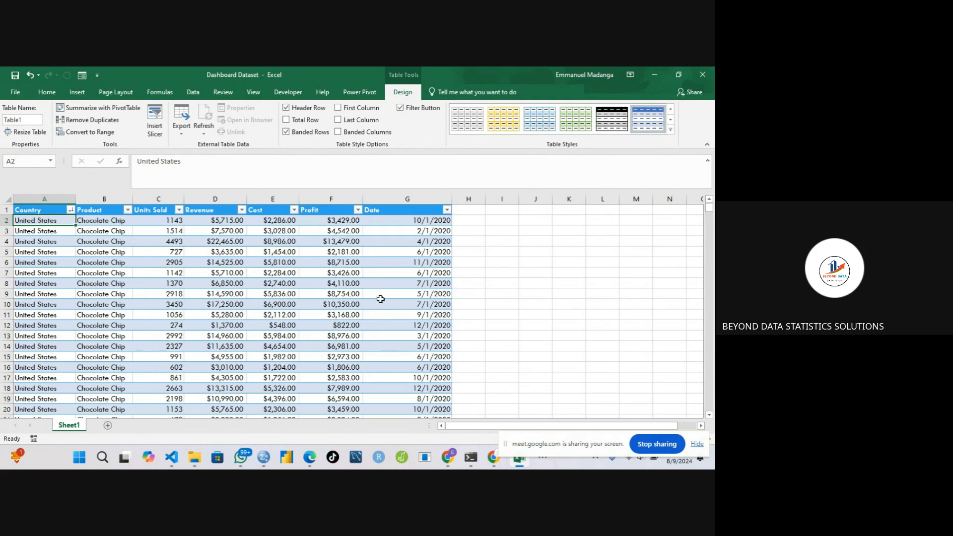
pyautogui.click(710, 209)
pyautogui.moveTo(711, 211)
pyautogui.mouseDown()
pyautogui.moveTo(711, 248)
pyautogui.moveTo(710, 207)
pyautogui.mouseUp()
pyautogui.click(71, 210)
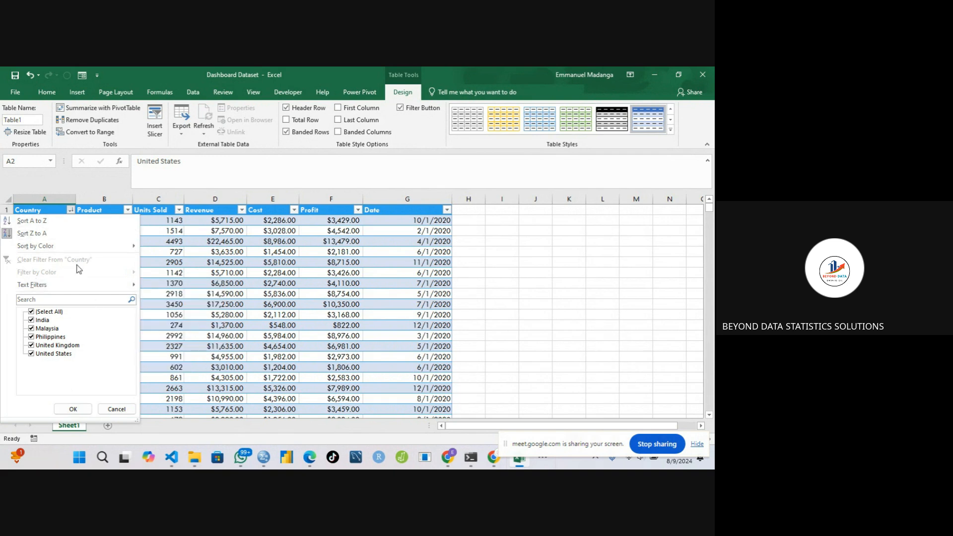
pyautogui.click(44, 222)
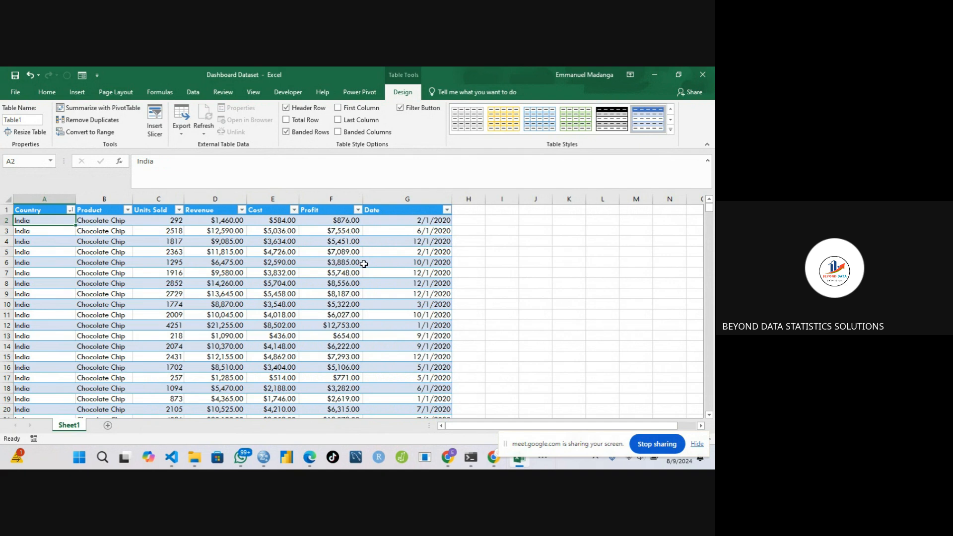
# Sort the table by Units Sold from smallest to largest.
pyautogui.click(164, 230)
pyautogui.click(179, 210)
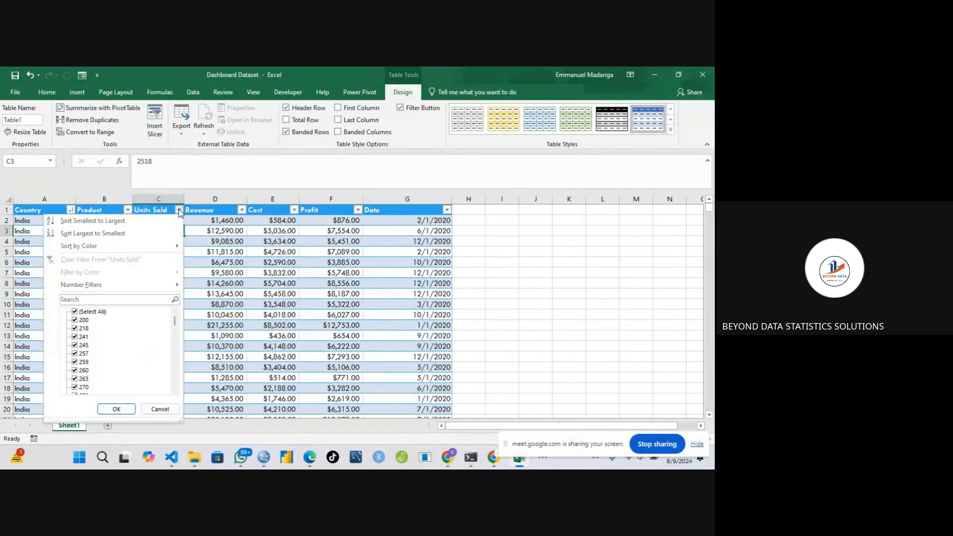
pyautogui.click(103, 219)
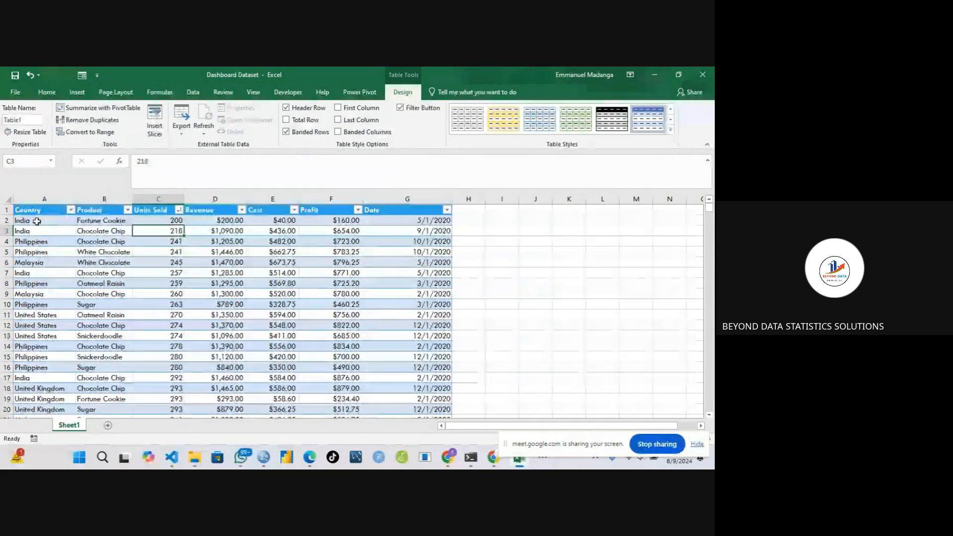
# Check the Country column's sort and filter options without applying any of them.
pyautogui.click(37, 221)
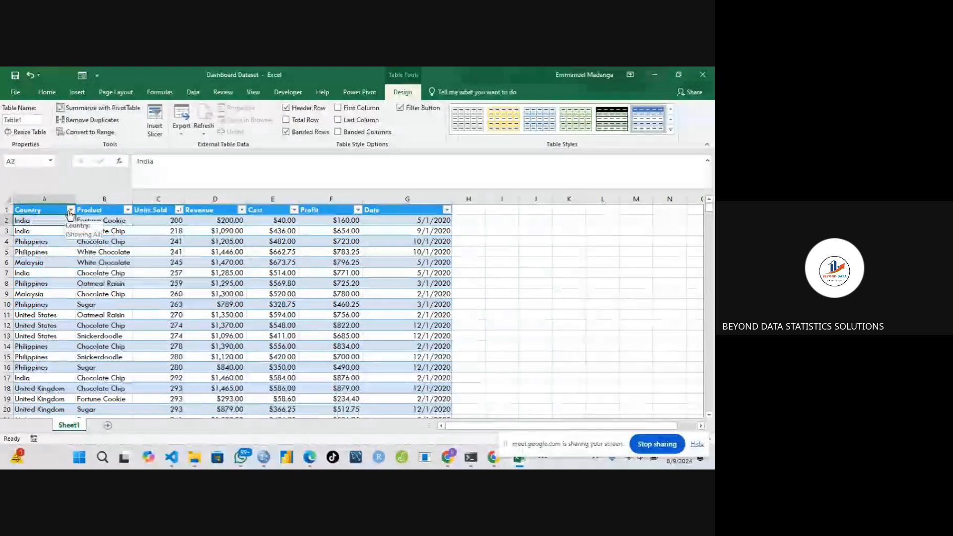
pyautogui.click(71, 211)
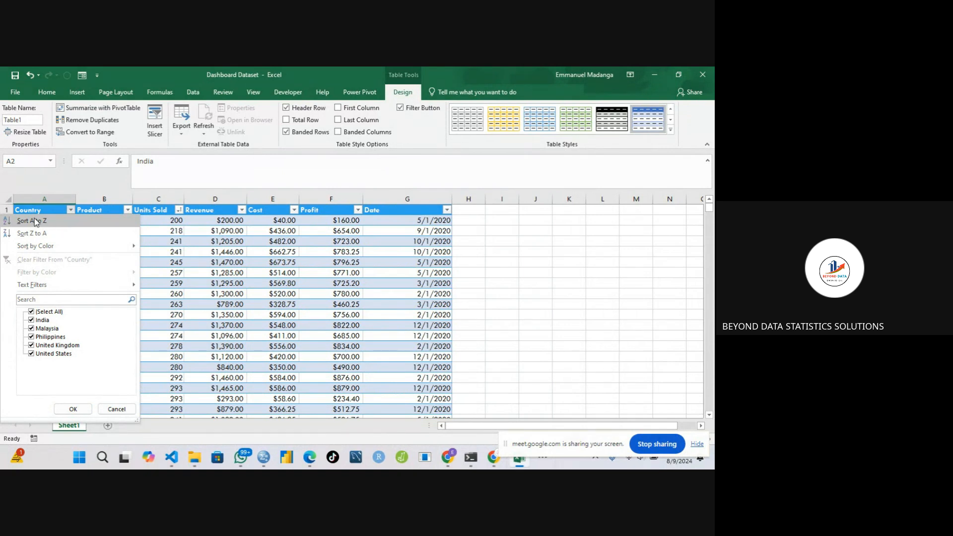
pyautogui.click(144, 222)
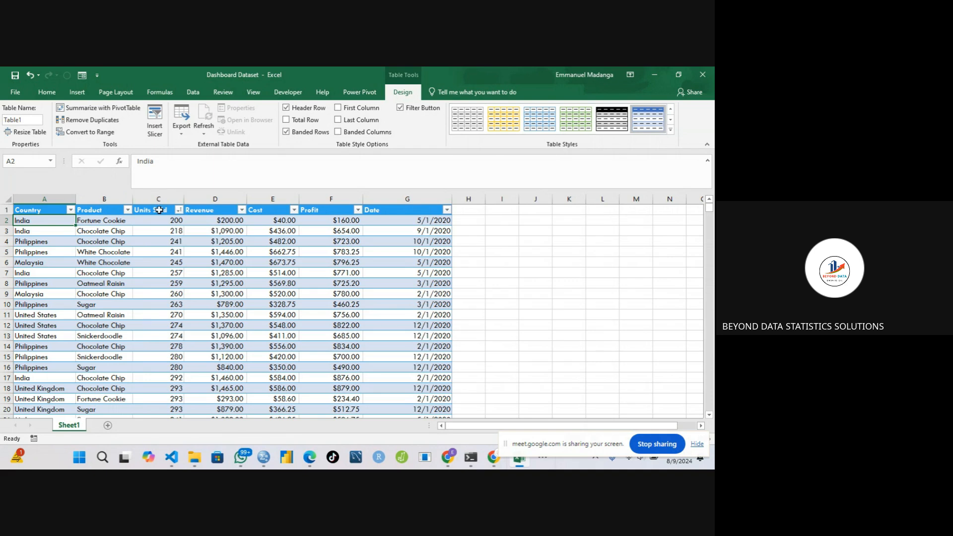
# Examine the Units Sold column and the first record's product, revenue, cost, profit and date.
pyautogui.click(153, 221)
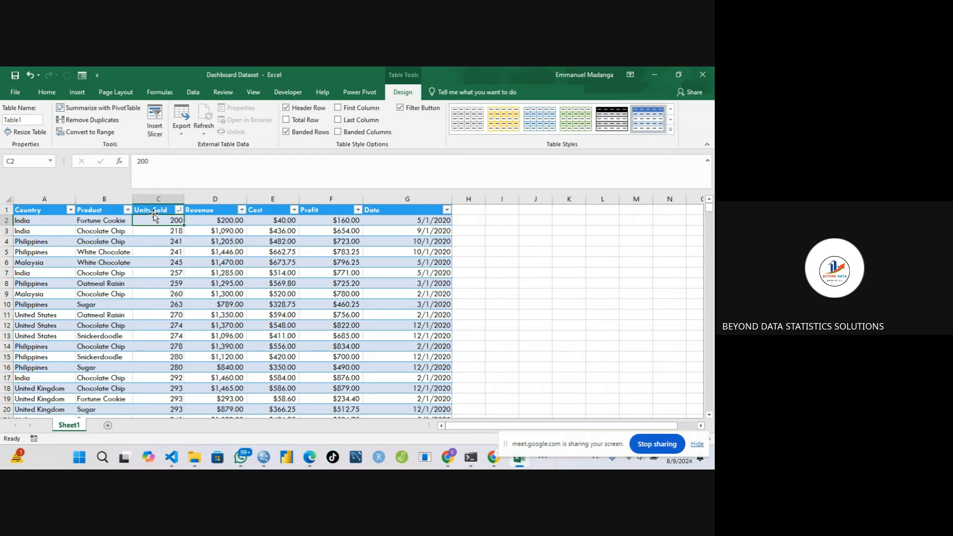
pyautogui.click(161, 321)
pyautogui.click(149, 234)
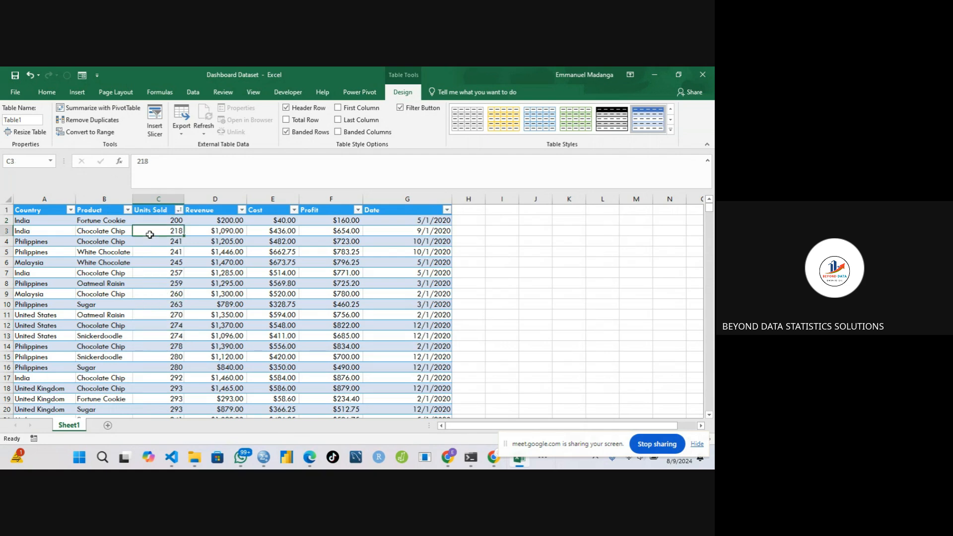
pyautogui.click(154, 211)
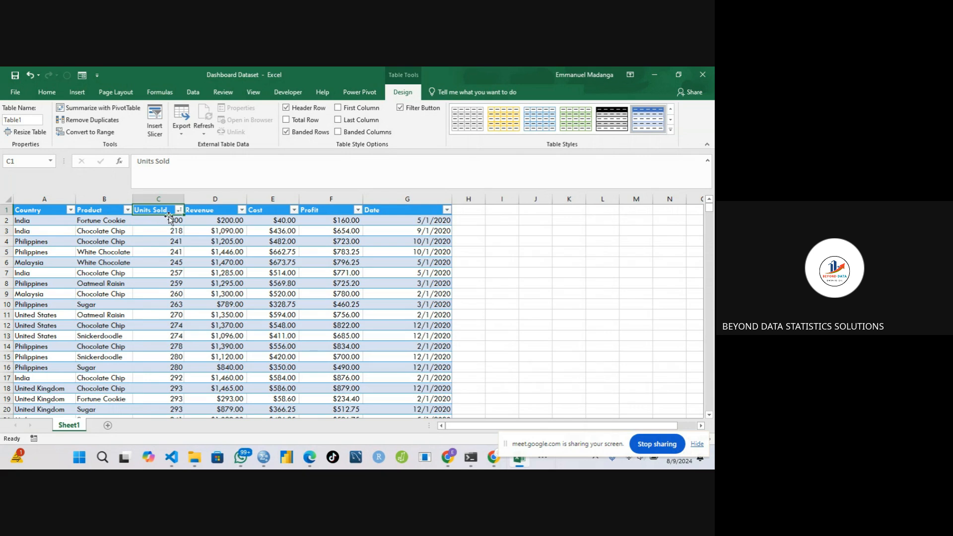
pyautogui.click(167, 220)
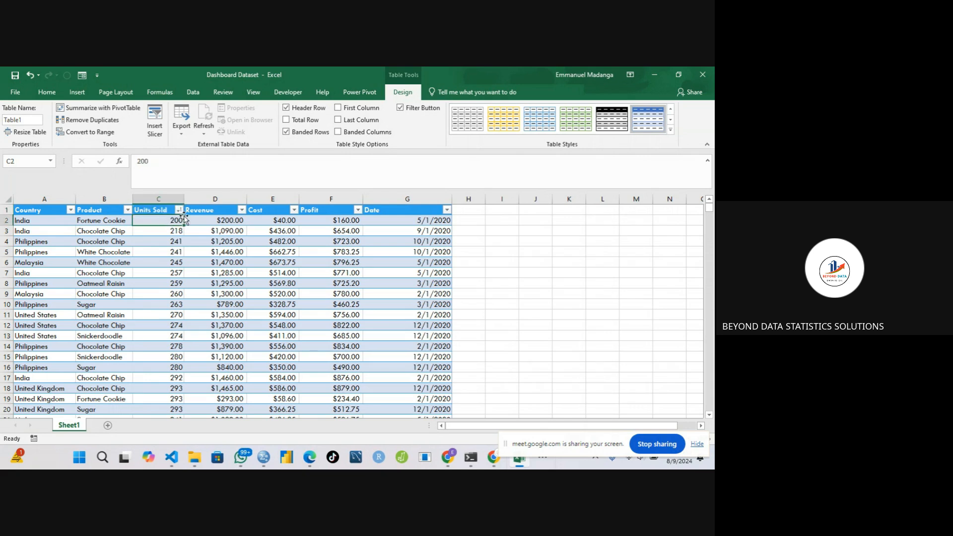
pyautogui.click(207, 219)
pyautogui.click(265, 219)
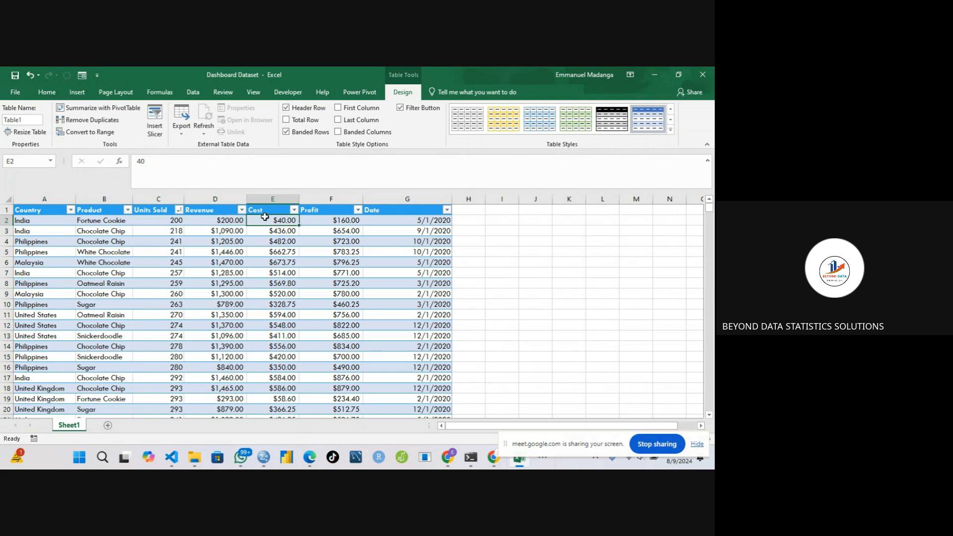
pyautogui.click(316, 220)
pyautogui.click(375, 220)
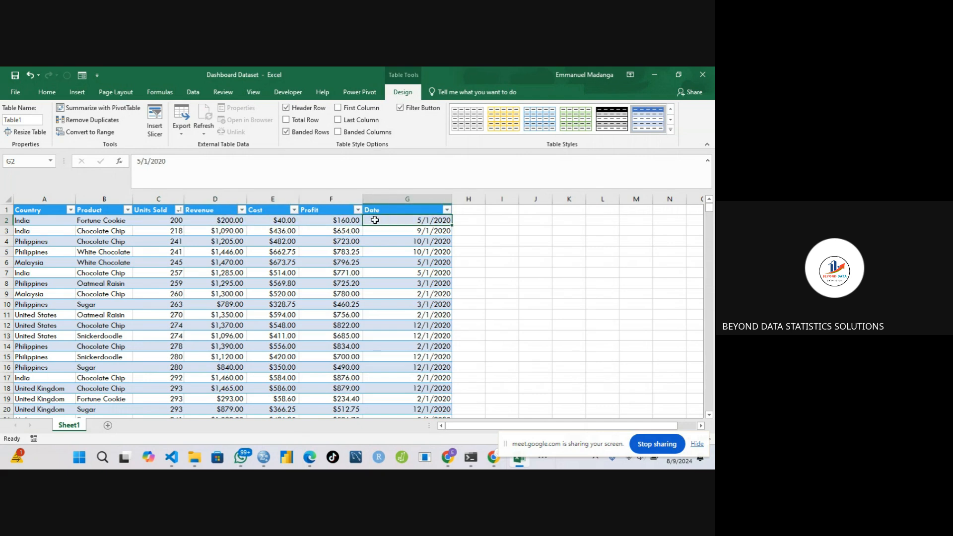
pyautogui.click(99, 223)
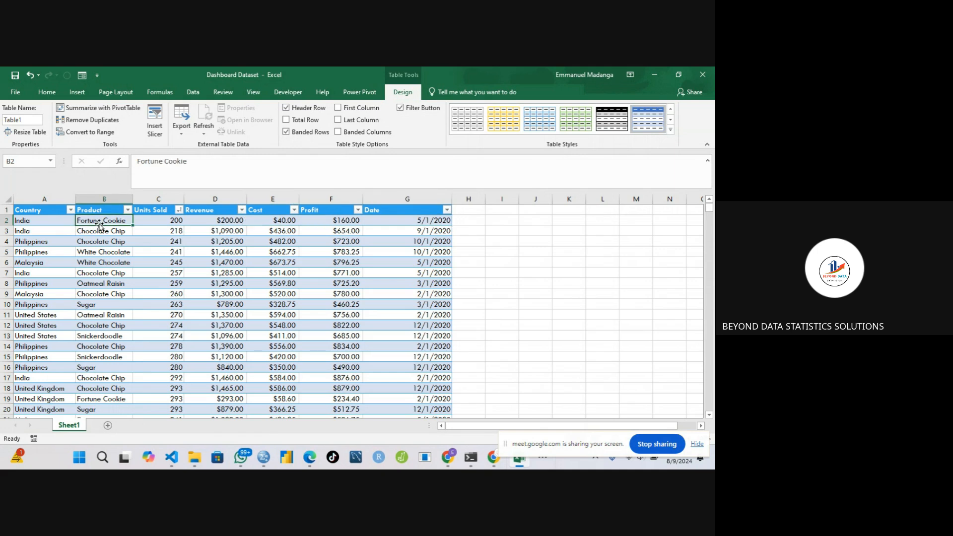
# Compare the country, product, units, revenue, cost and profit values across the first three records.
pyautogui.click(37, 230)
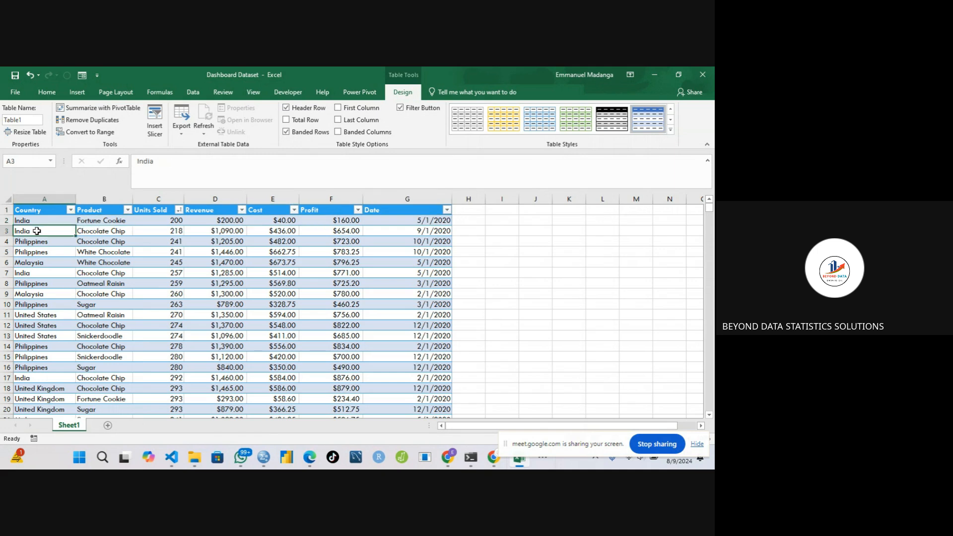
pyautogui.click(125, 243)
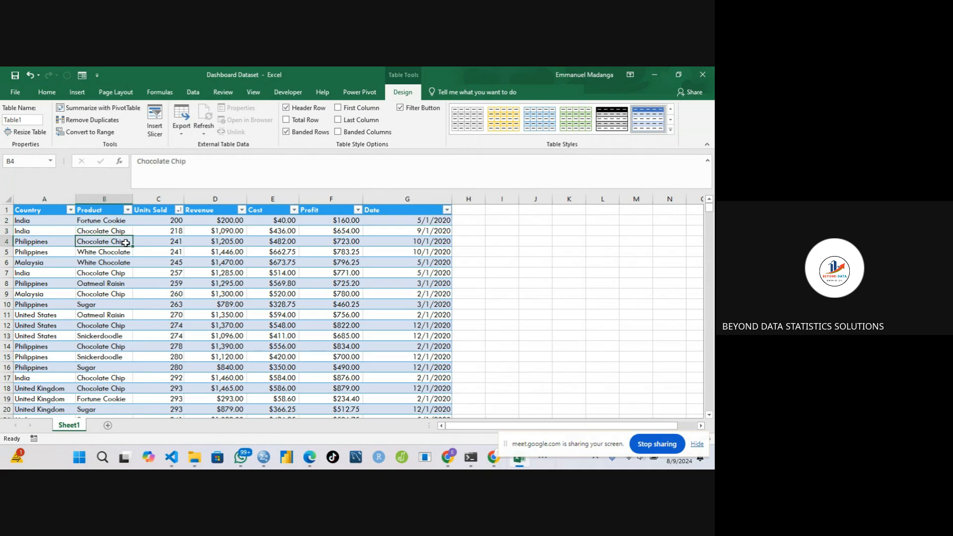
pyautogui.click(179, 240)
pyautogui.click(211, 239)
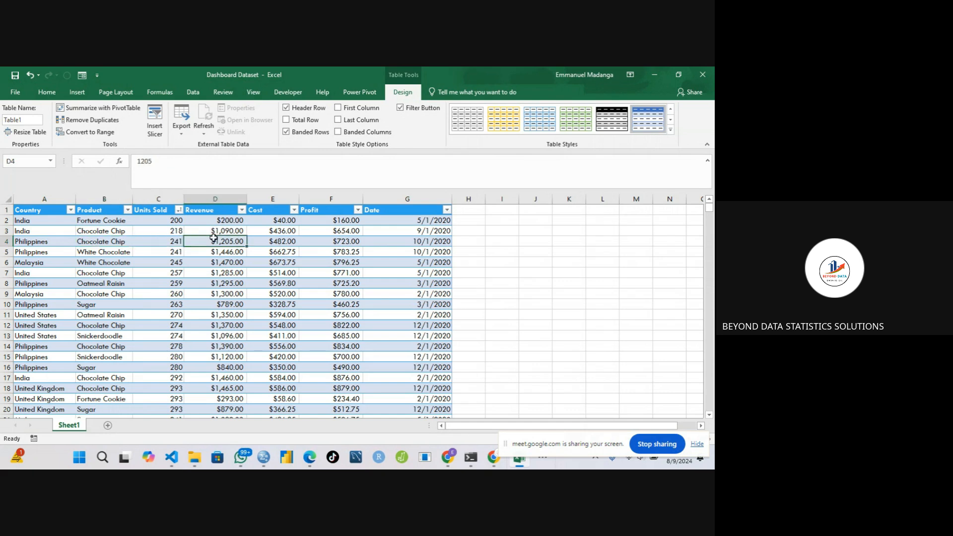
pyautogui.click(276, 239)
pyautogui.click(304, 239)
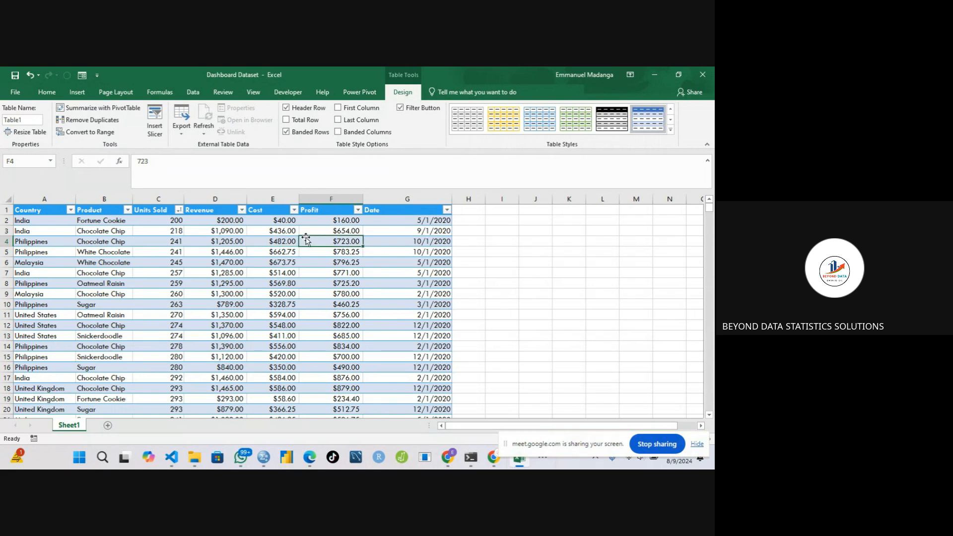
pyautogui.click(219, 230)
pyautogui.click(263, 229)
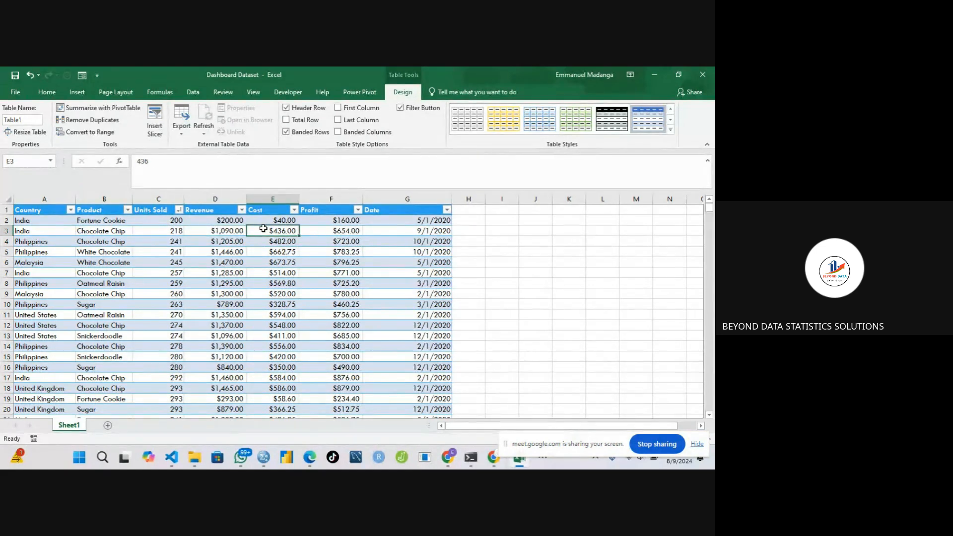
pyautogui.click(332, 220)
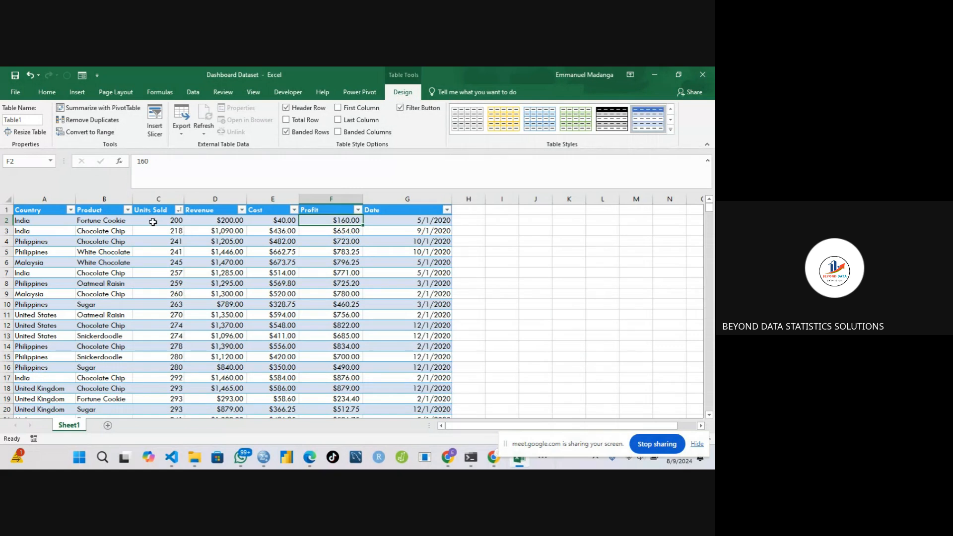
pyautogui.click(153, 221)
pyautogui.click(94, 230)
pyautogui.click(33, 232)
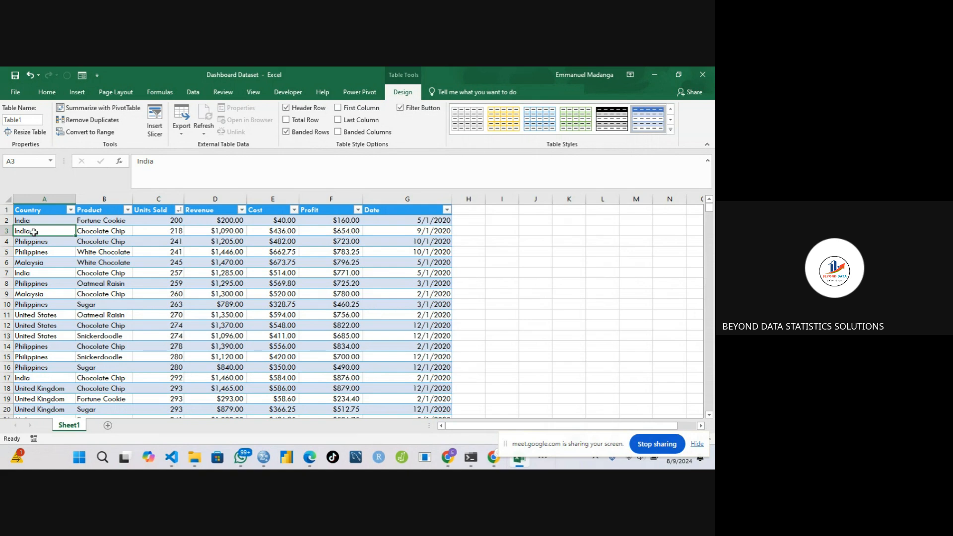
# Check the Units Sold column's sort and filter options, keeping all values selected.
pyautogui.click(178, 210)
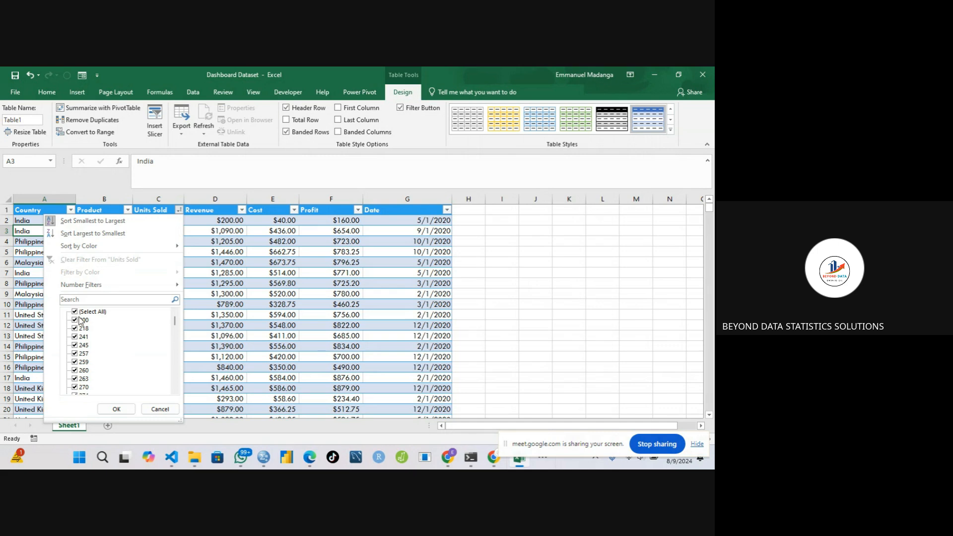
pyautogui.click(117, 409)
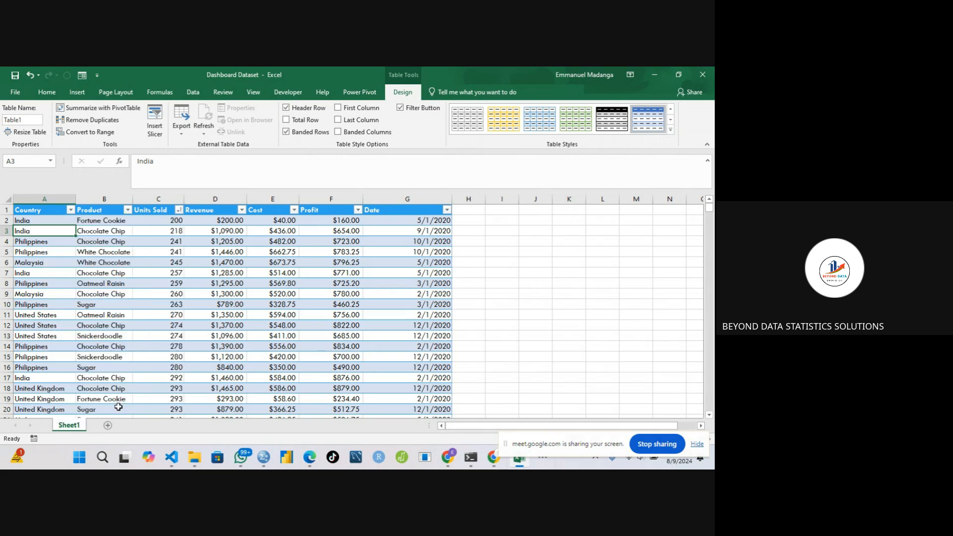
pyautogui.click(130, 349)
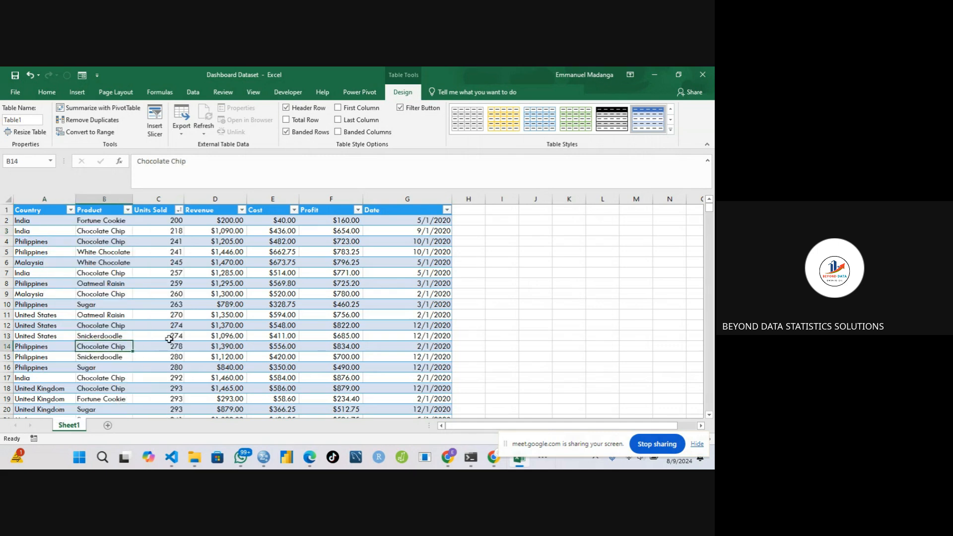
# Look across the top two records from Country through Date to see how each row's values belong together.
pyautogui.click(37, 220)
pyautogui.click(92, 224)
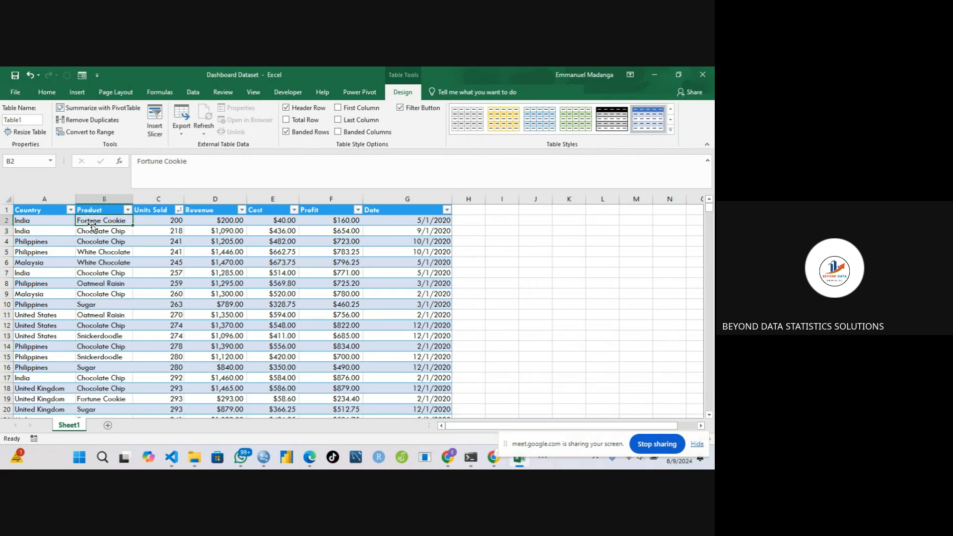
pyautogui.click(145, 223)
pyautogui.click(197, 227)
pyautogui.click(275, 228)
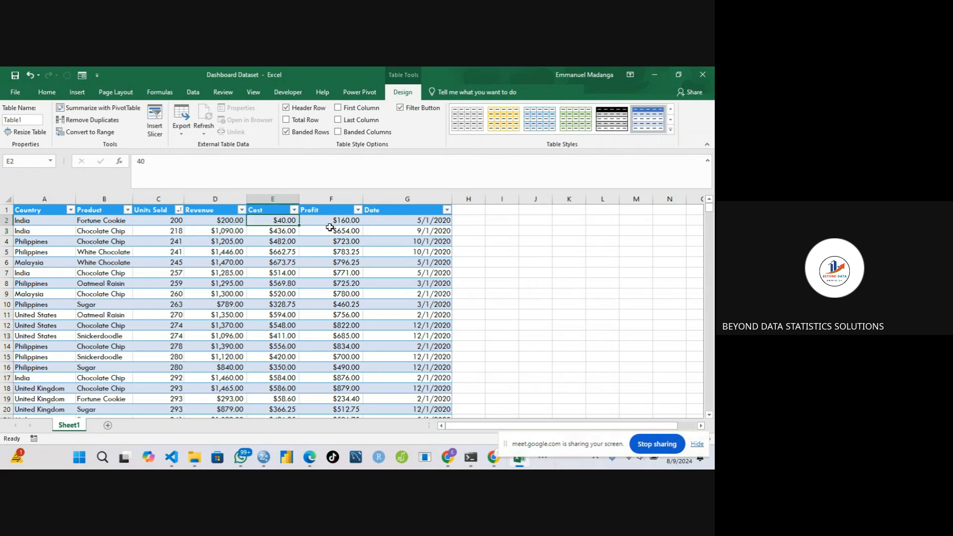
pyautogui.click(330, 229)
pyautogui.click(379, 228)
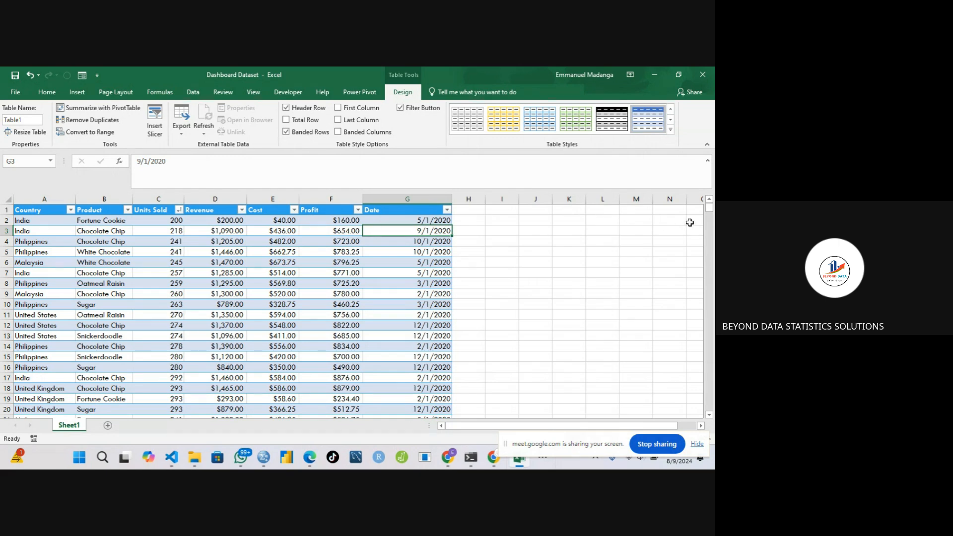
# Review the sorted rows and the Units Sold sort options again, leaving the filter unchanged.
pyautogui.moveTo(711, 211)
pyautogui.mouseDown()
pyautogui.moveTo(713, 222)
pyautogui.moveTo(711, 209)
pyautogui.mouseUp()
pyautogui.click(180, 210)
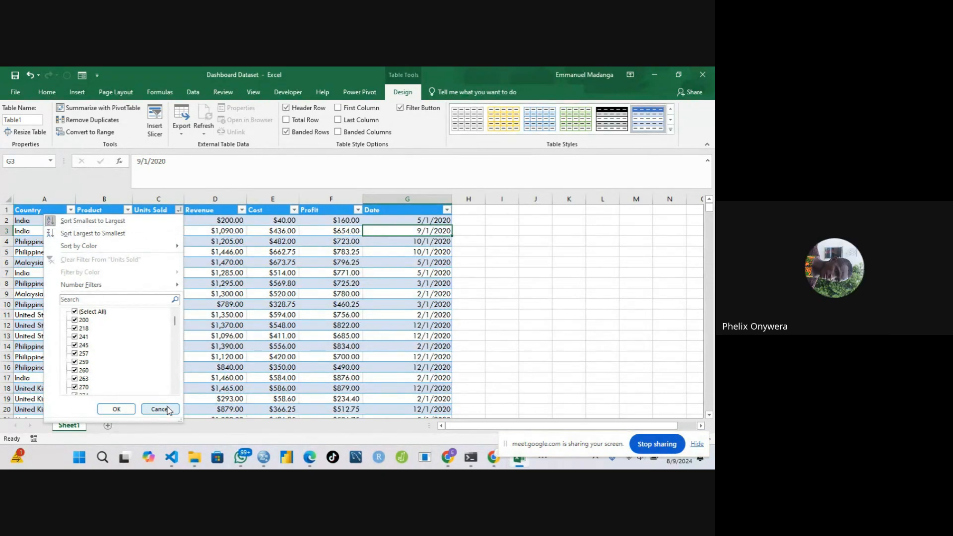
pyautogui.click(116, 409)
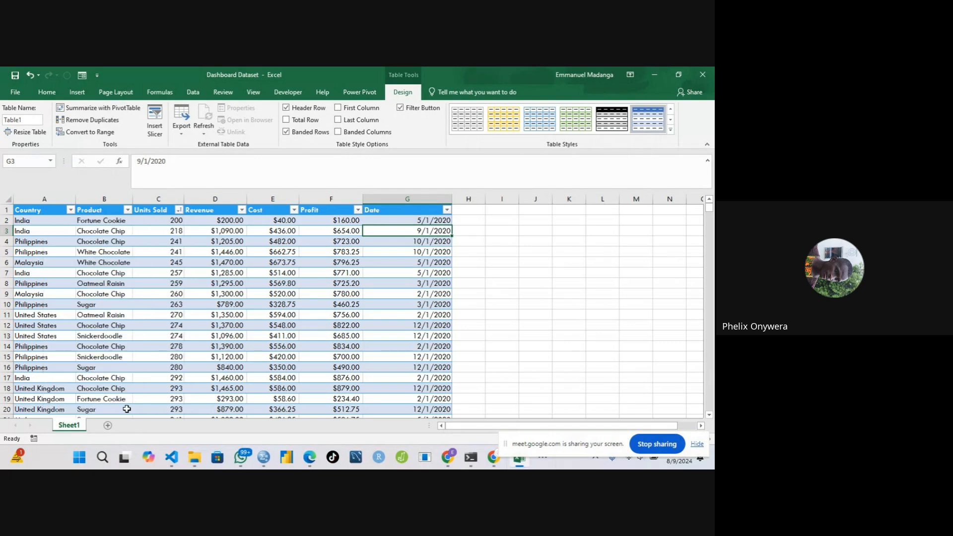
# Inspect the Country header and entries, and view the Units Sold sort options without making changes.
pyautogui.click(49, 210)
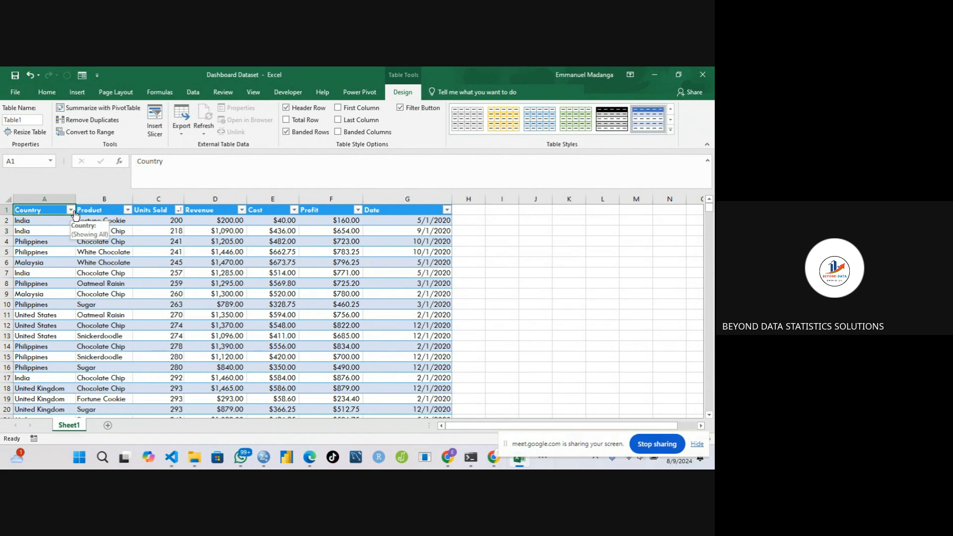
pyautogui.click(60, 250)
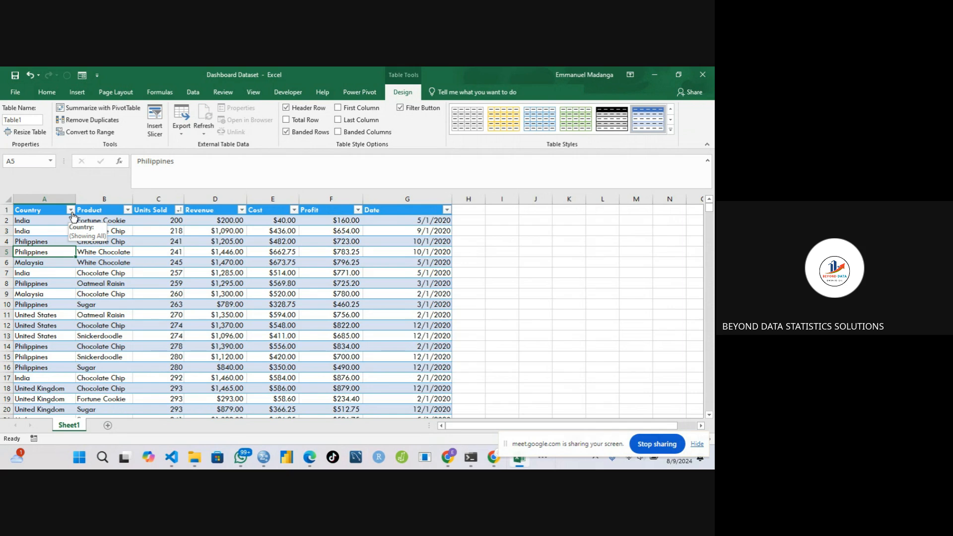
pyautogui.click(159, 233)
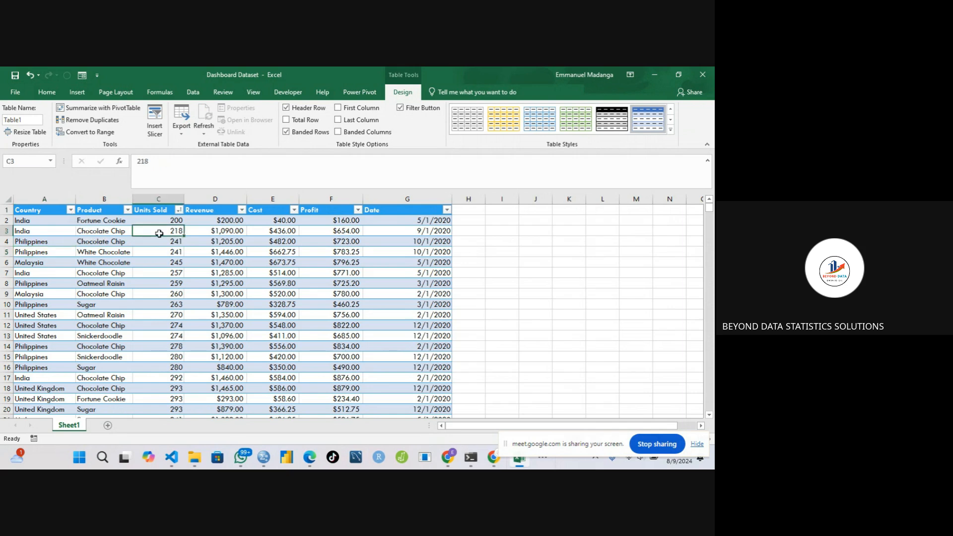
pyautogui.click(179, 210)
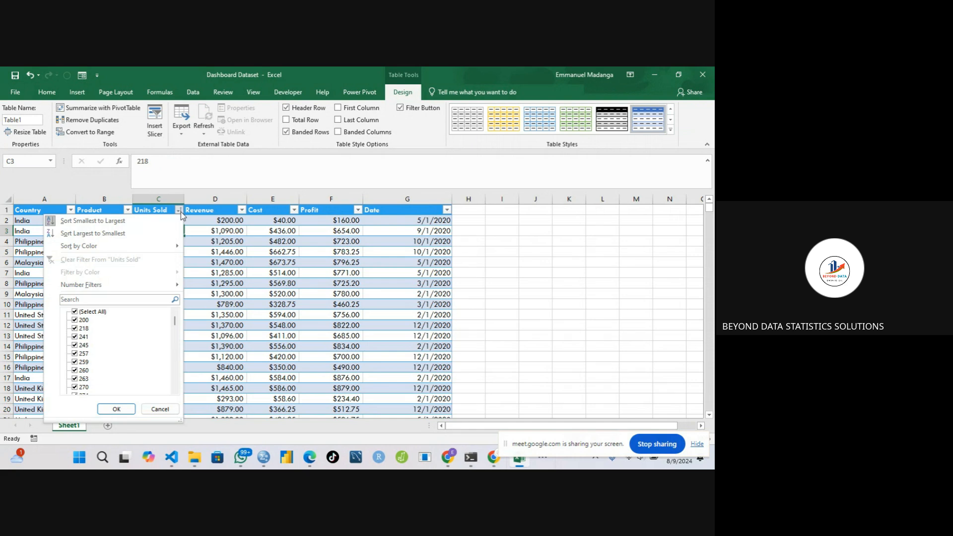
pyautogui.click(201, 239)
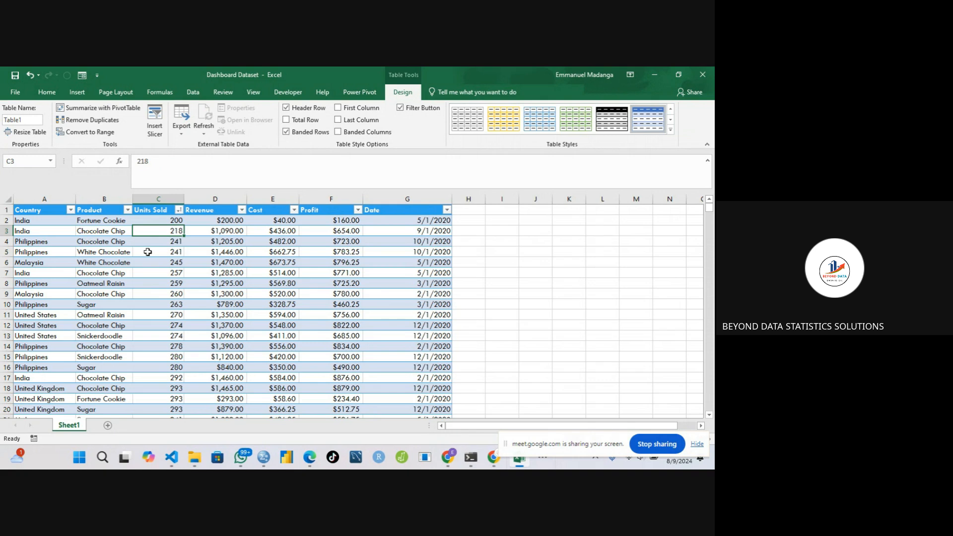
# Review the Country column's sort and filter options and its list of countries, leaving all of them selected.
pyautogui.click(52, 238)
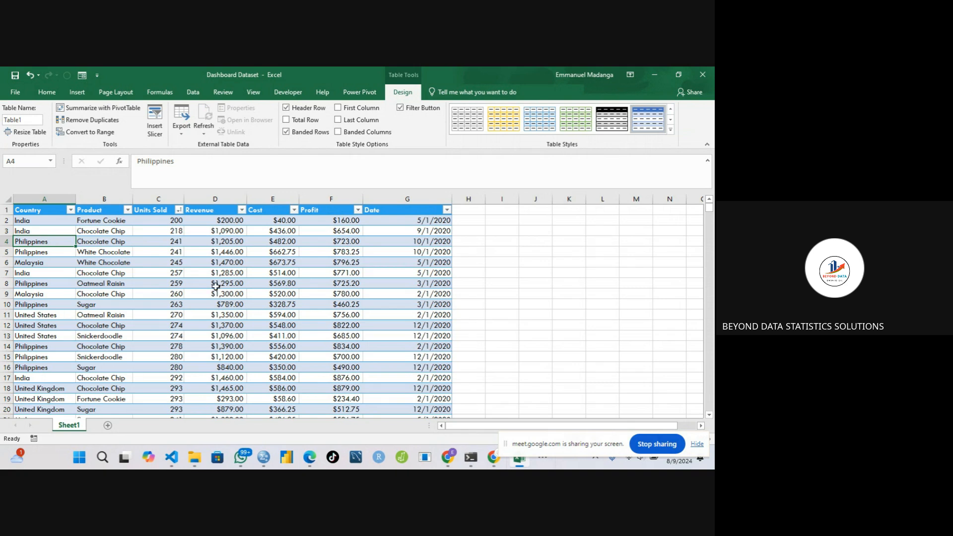
pyautogui.click(71, 210)
pyautogui.moveTo(55, 245)
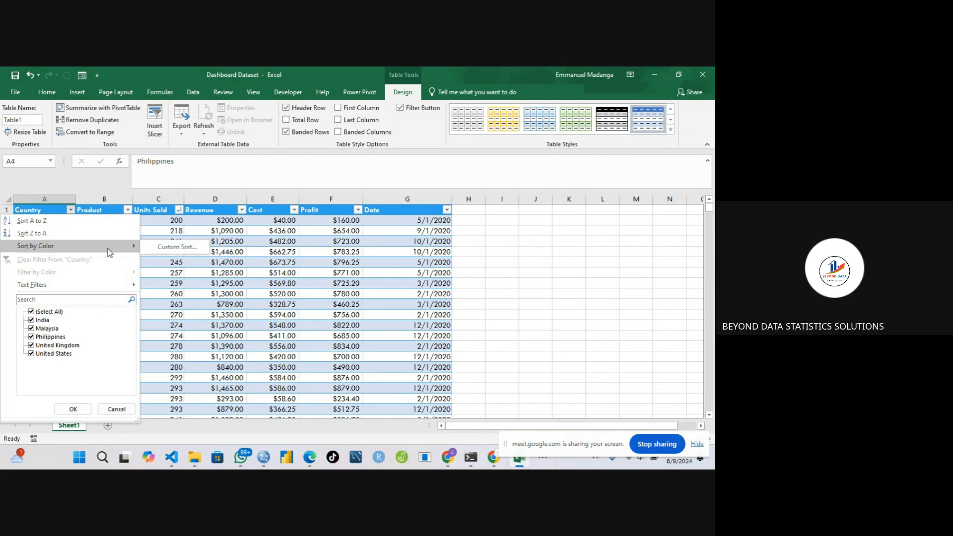
pyautogui.click(193, 274)
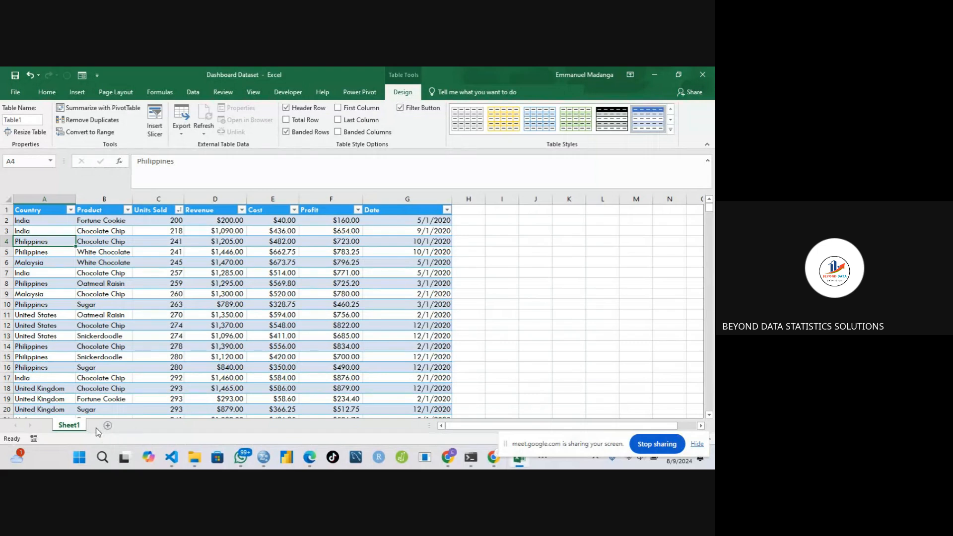
# Add a new worksheet and copy India from Sheet1's Country column into cell A2 of the new sheet.
pyautogui.click(108, 426)
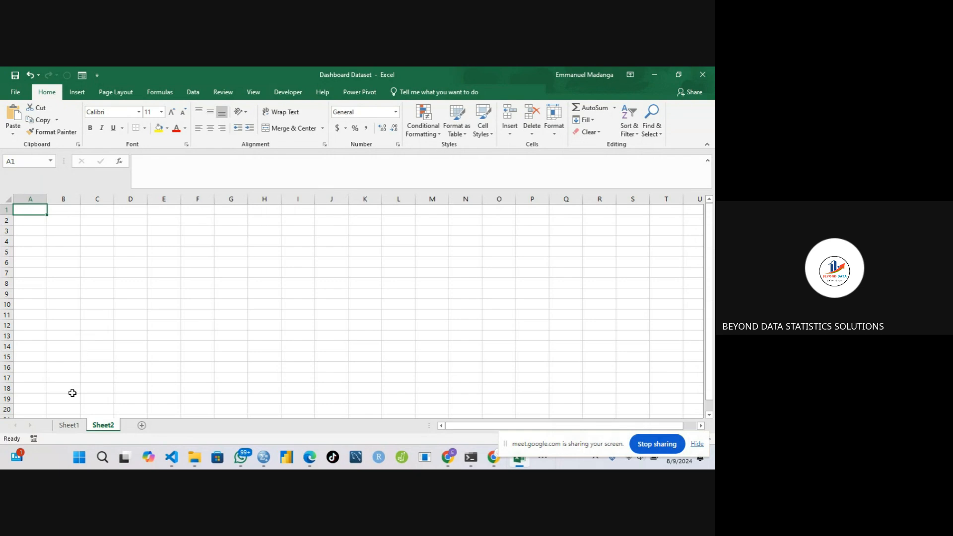
pyautogui.click(69, 425)
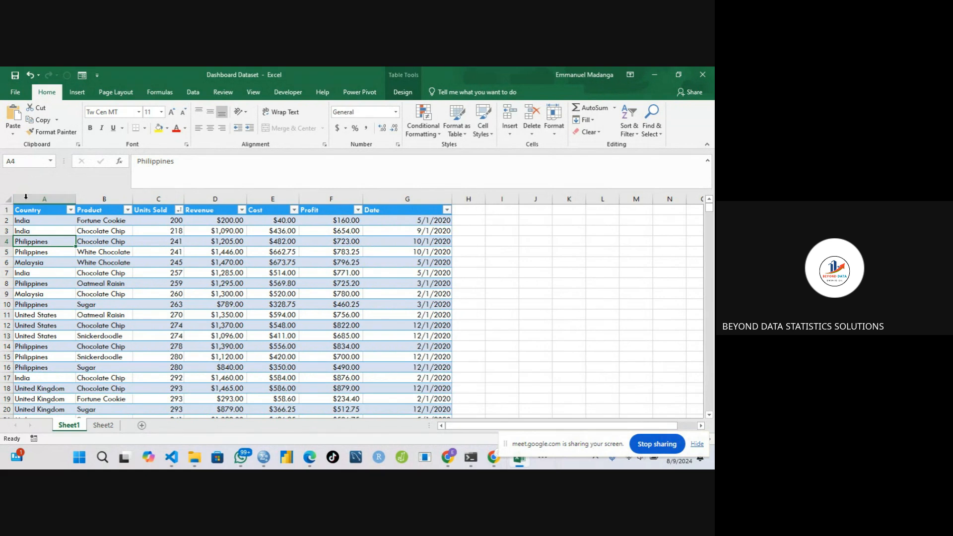
pyautogui.click(104, 425)
pyautogui.click(69, 425)
pyautogui.click(30, 219)
pyautogui.hotkey('ctrl', 'c')
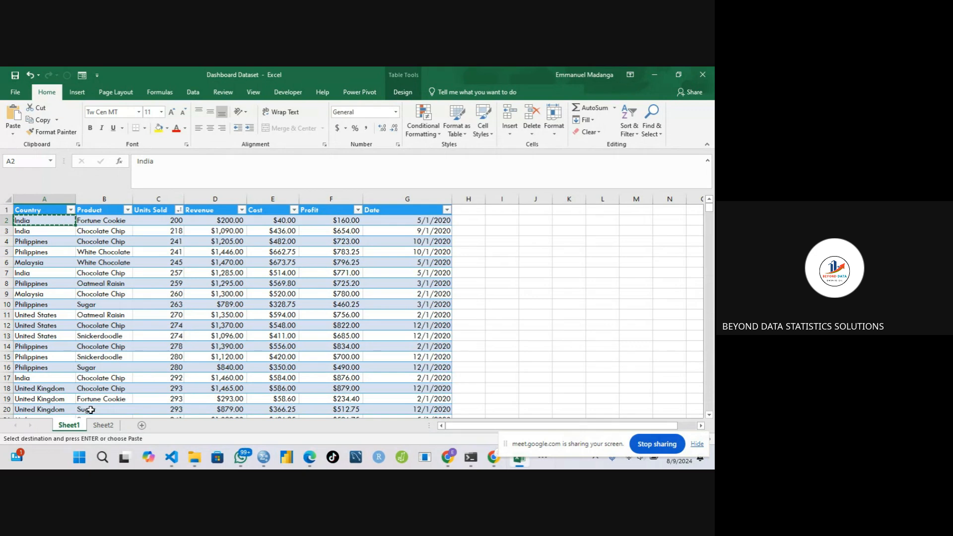
pyautogui.click(103, 425)
pyautogui.click(33, 222)
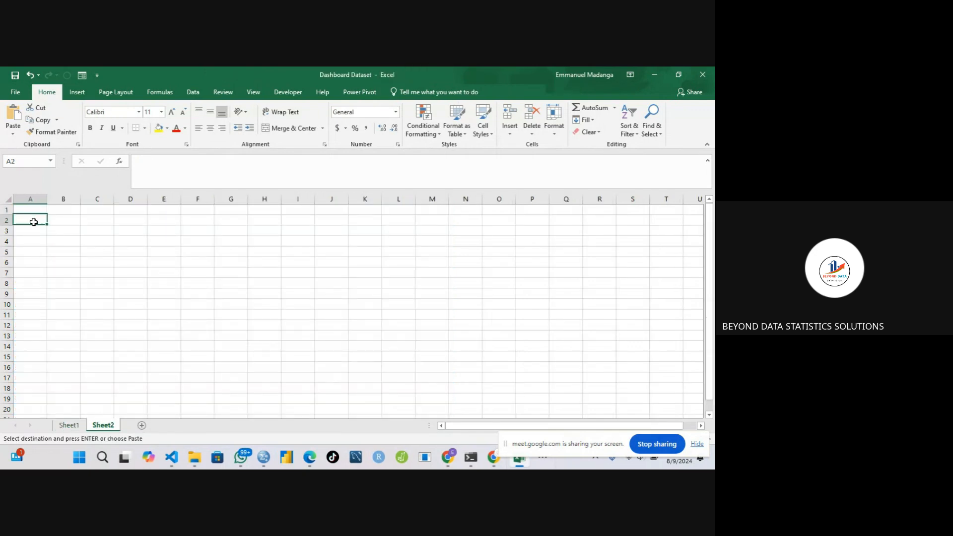
pyautogui.click(31, 228)
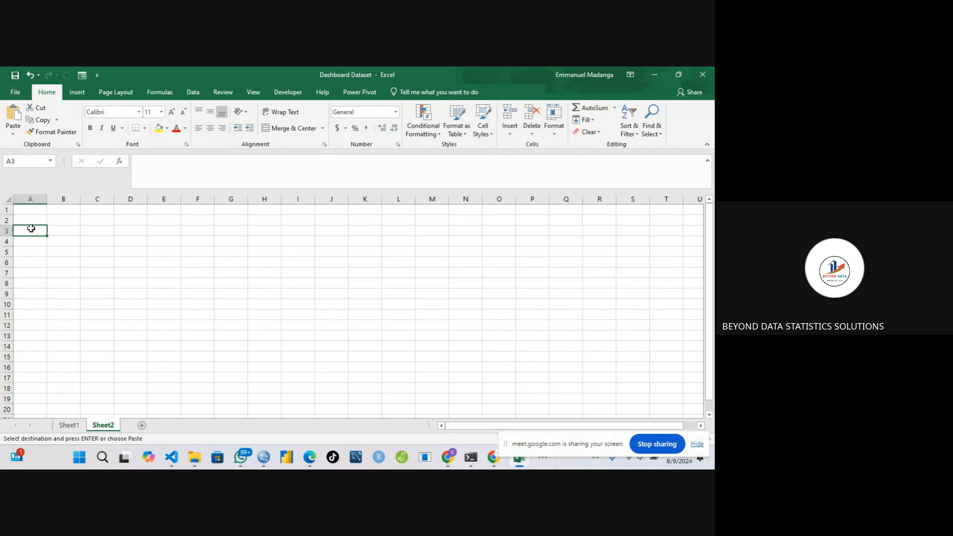
pyautogui.click(31, 220)
pyautogui.hotkey('ctrl', 'v')
# Enter the headers Country in A1 and Revenue in B1 of Sheet2.
pyautogui.click(26, 207)
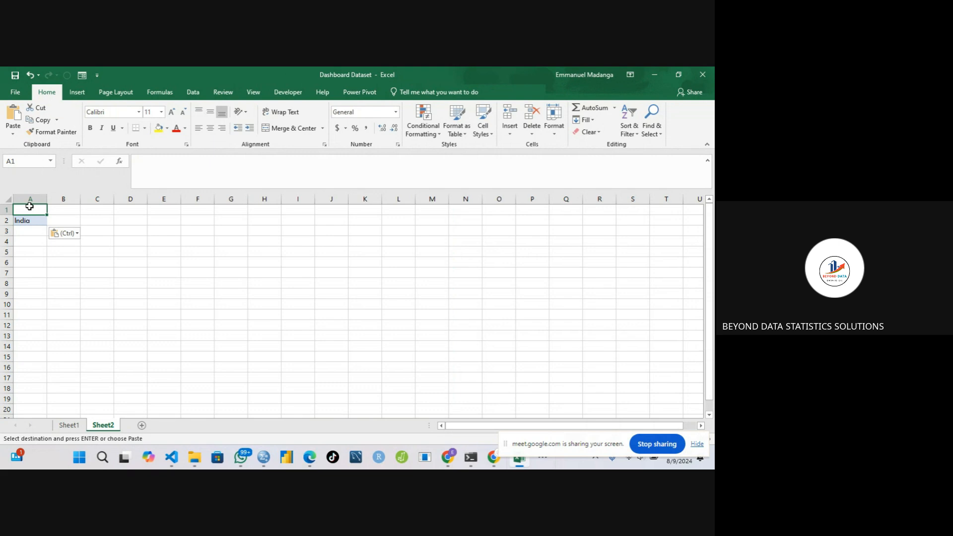
pyautogui.write('Country')
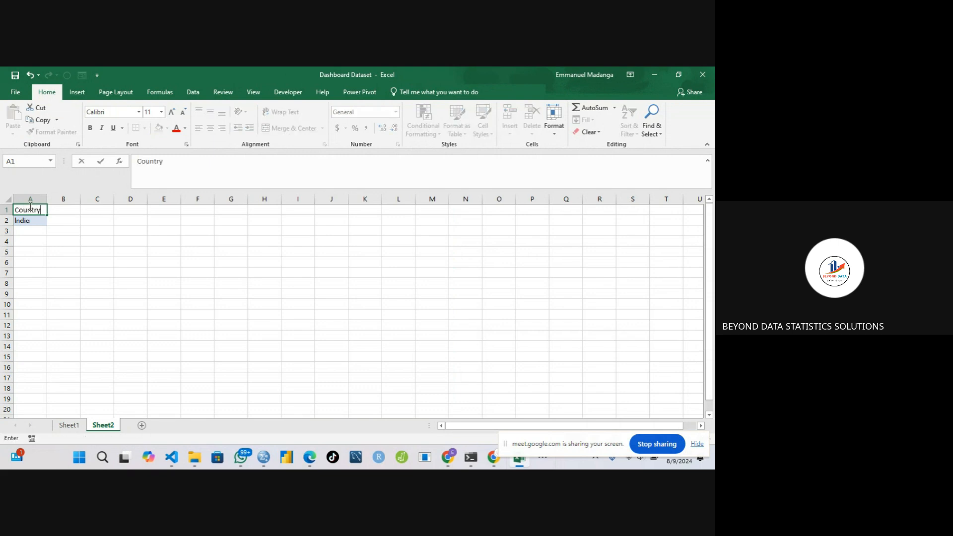
pyautogui.click(31, 229)
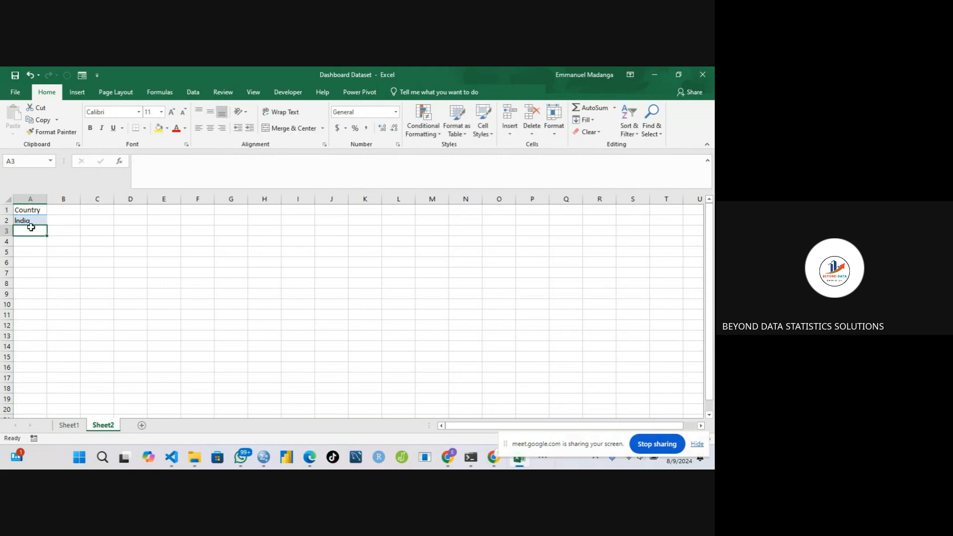
pyautogui.click(58, 211)
pyautogui.write('R')
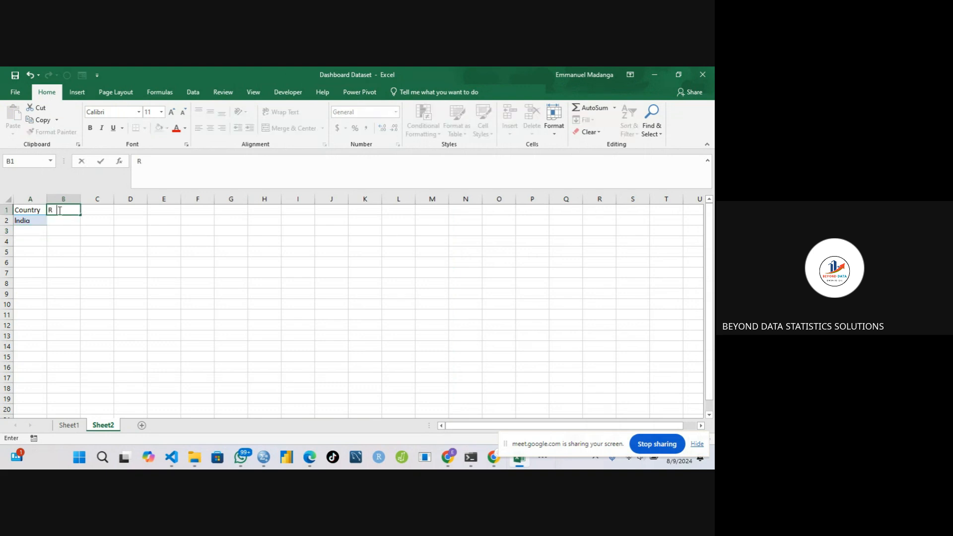
pyautogui.write('evenue')
pyautogui.press('Tab')
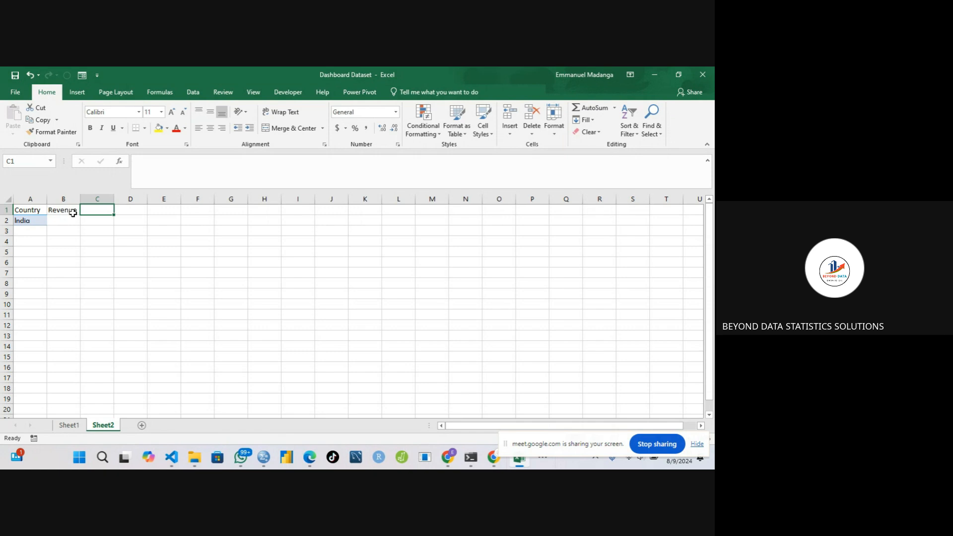
# Add the headers Units Sold, Cost and Profit in cells C1 to E1.
pyautogui.write('Un')
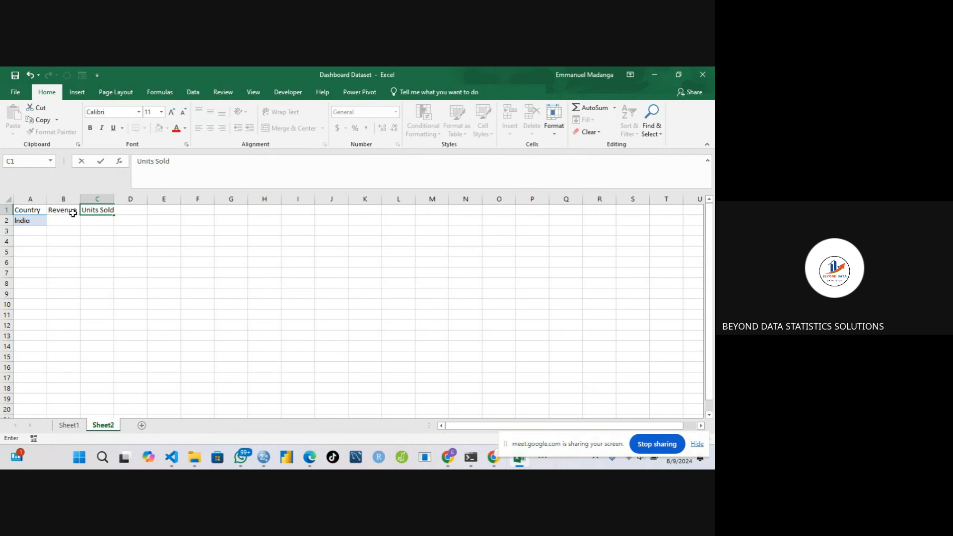
pyautogui.write('its Sold')
pyautogui.press('Tab')
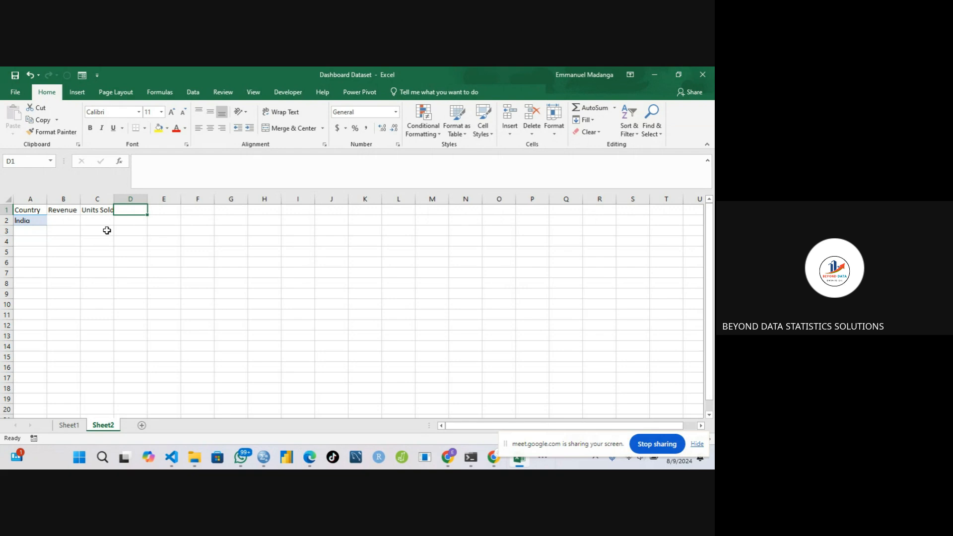
pyautogui.write('Cost')
pyautogui.press('Tab')
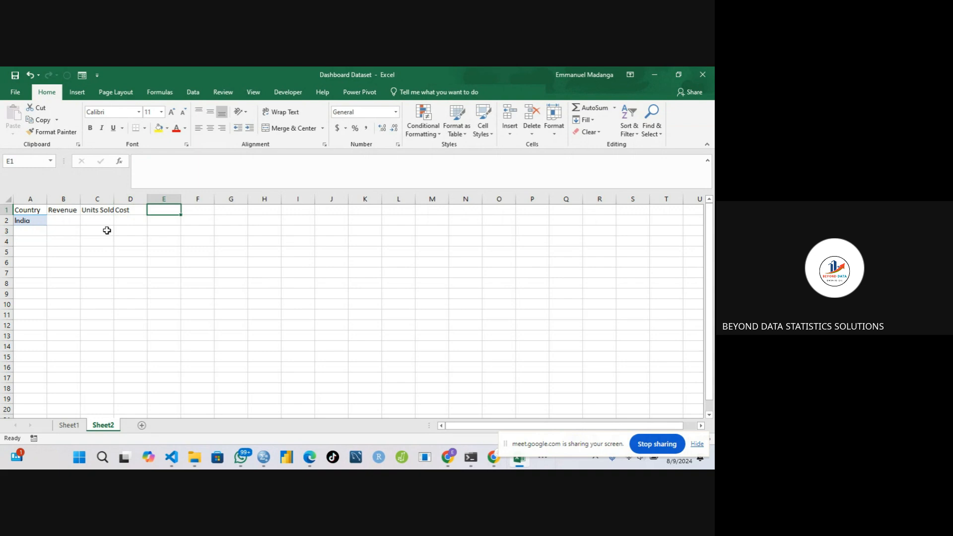
pyautogui.write('Progi')
pyautogui.press('BackSpace')
pyautogui.press('BackSpace')
pyautogui.write('fi')
pyautogui.click(48, 221)
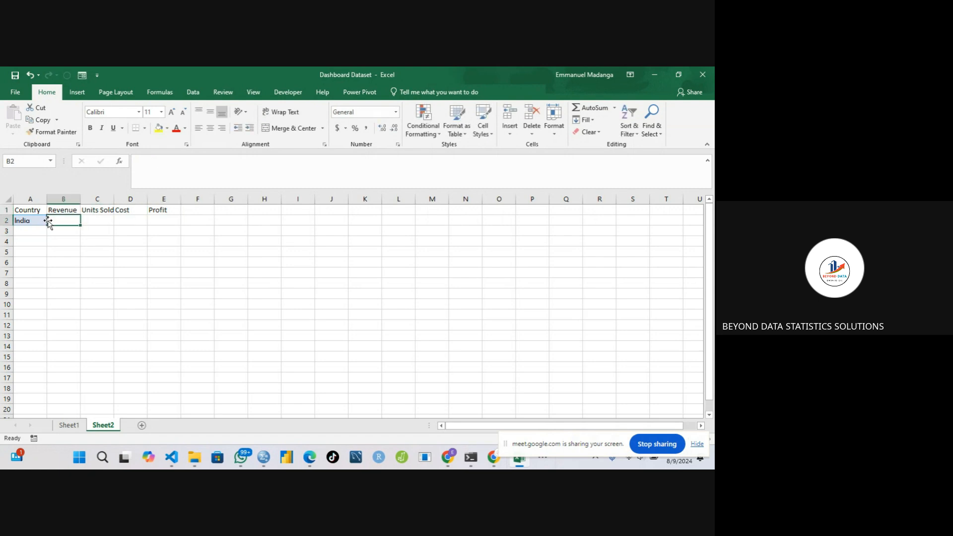
# Look over the summary headers and the empty cells beside India that each country's figures would fill.
pyautogui.click(25, 222)
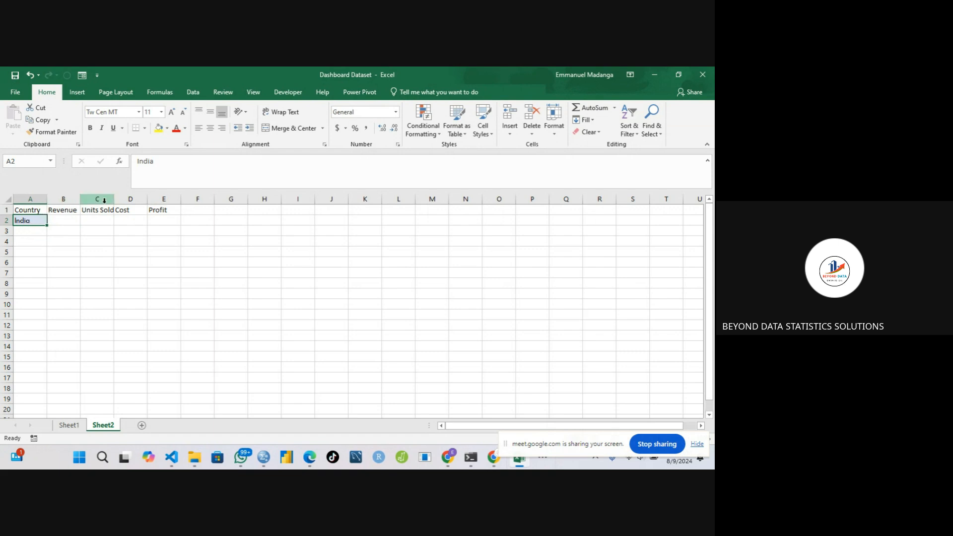
pyautogui.click(128, 208)
pyautogui.click(159, 209)
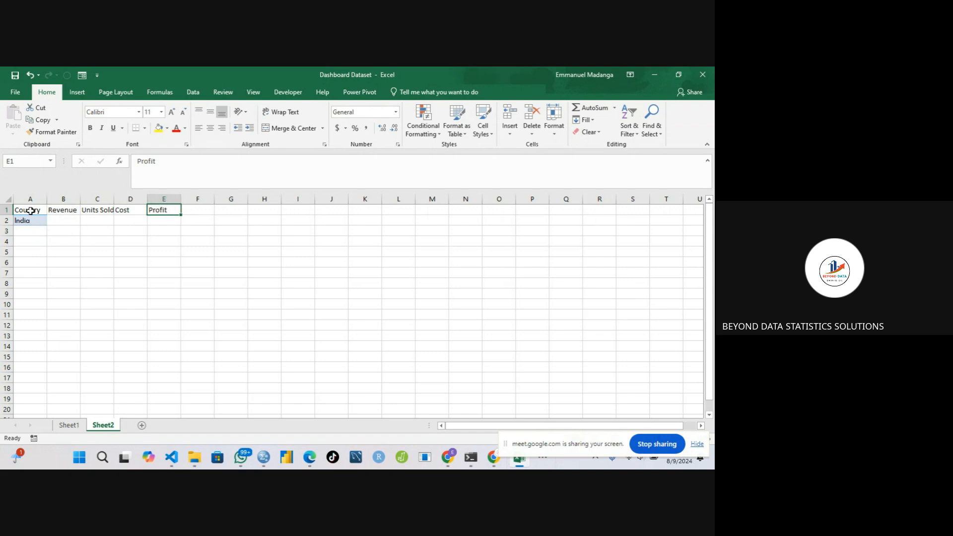
pyautogui.click(66, 220)
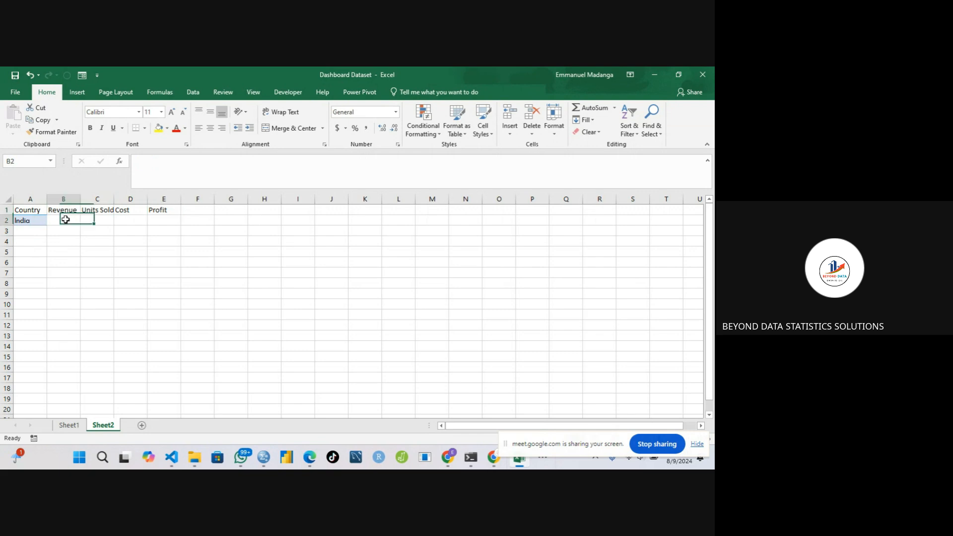
pyautogui.click(96, 222)
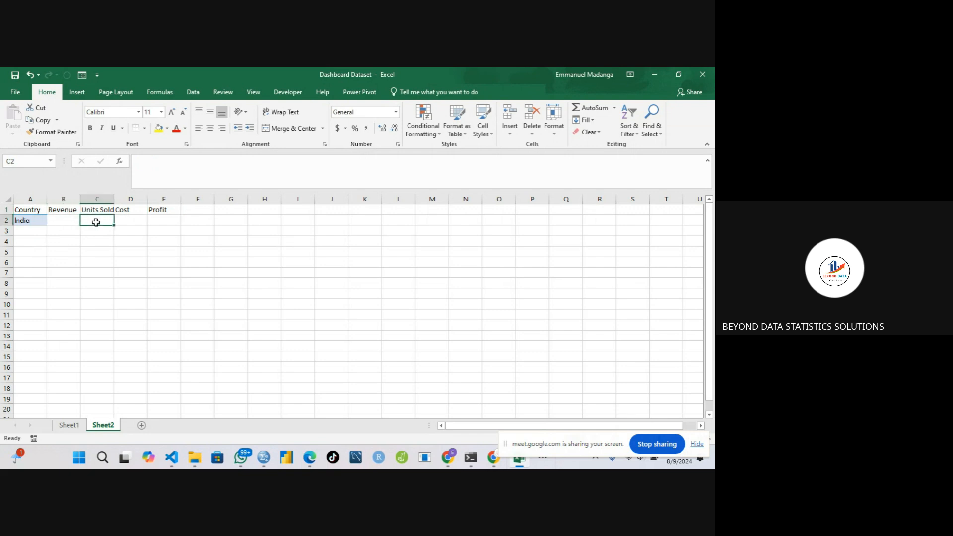
pyautogui.click(122, 222)
pyautogui.click(159, 221)
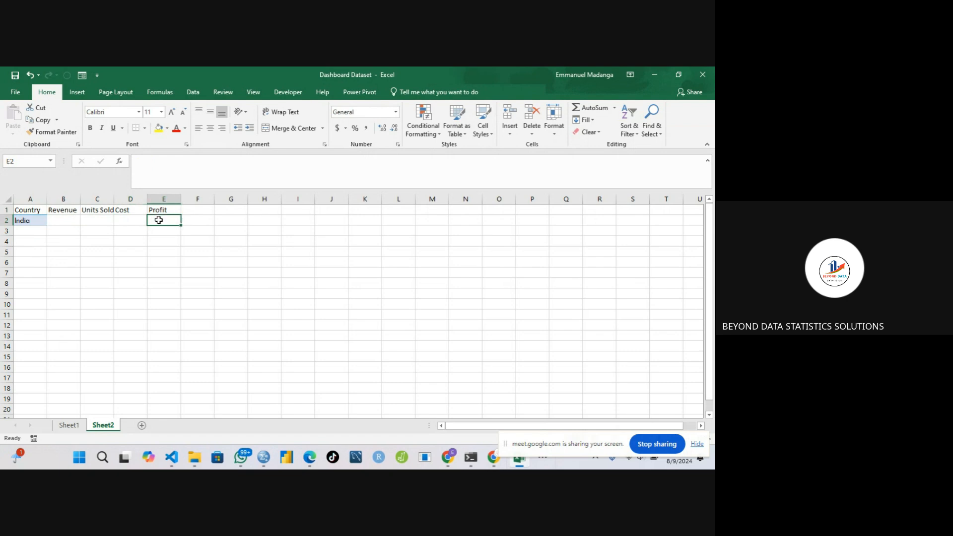
# Copy Philippines from Sheet1's Country column into cell A3 of Sheet2.
pyautogui.click(38, 231)
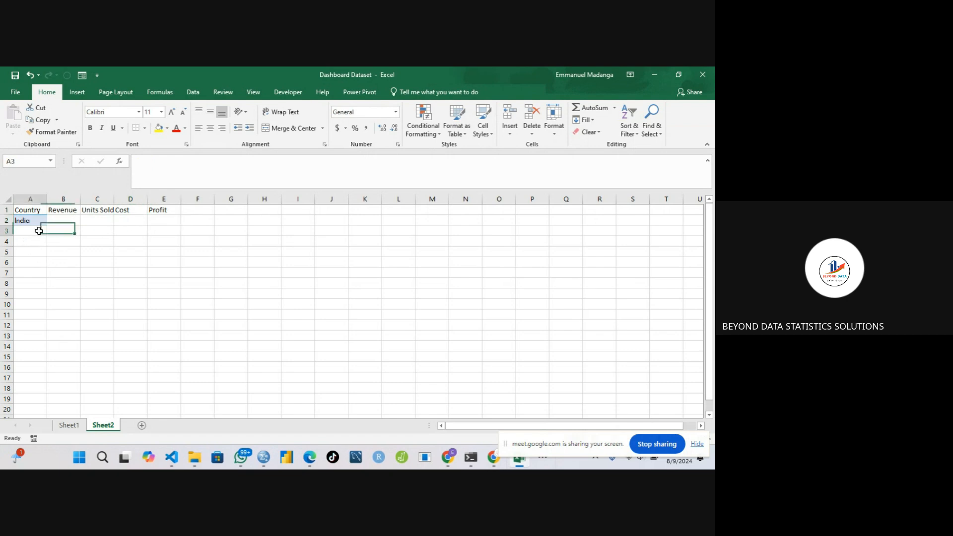
pyautogui.click(70, 426)
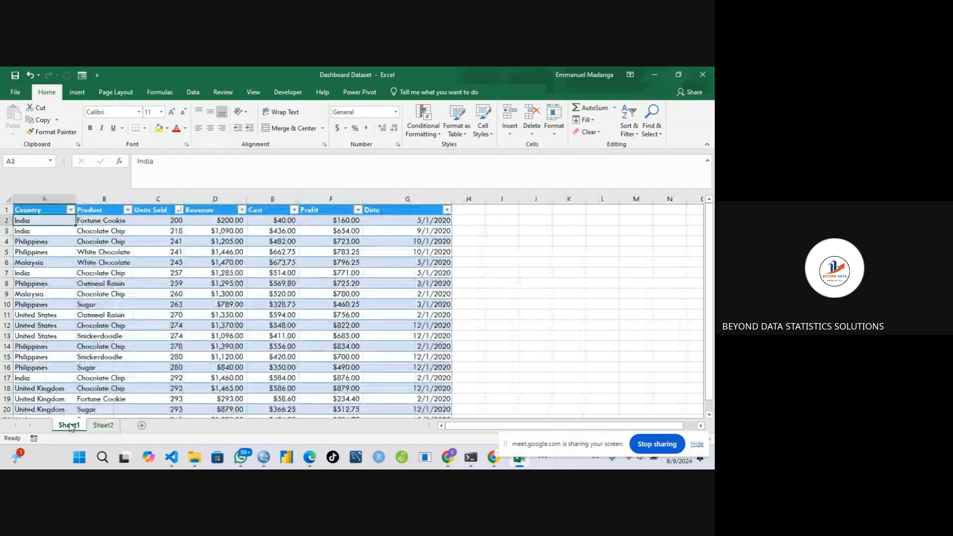
pyautogui.click(38, 244)
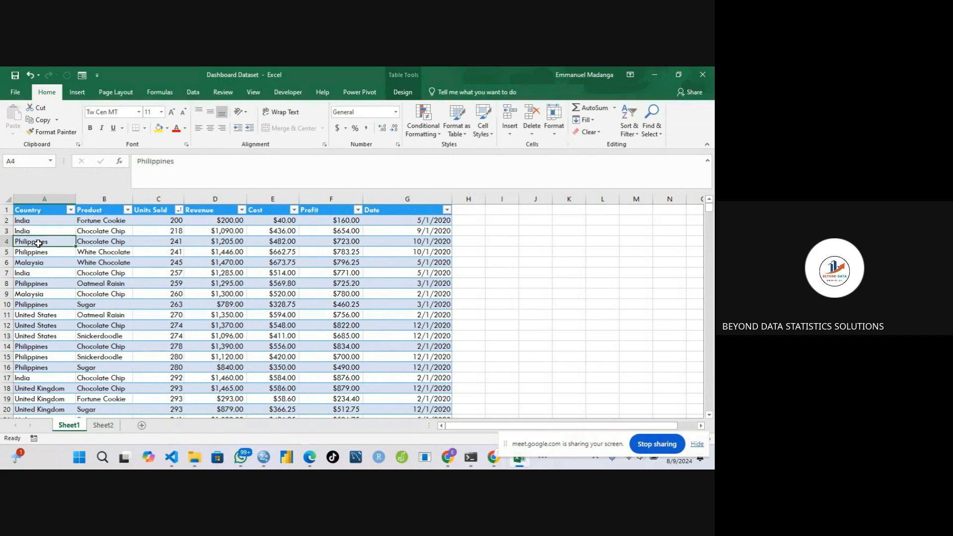
pyautogui.click(33, 252)
pyautogui.hotkey('ctrl', 'c')
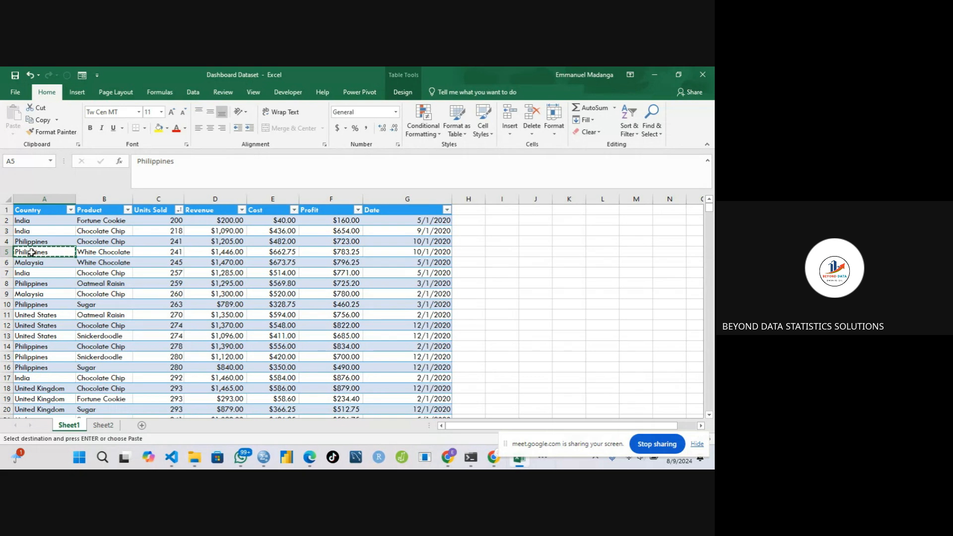
pyautogui.click(103, 425)
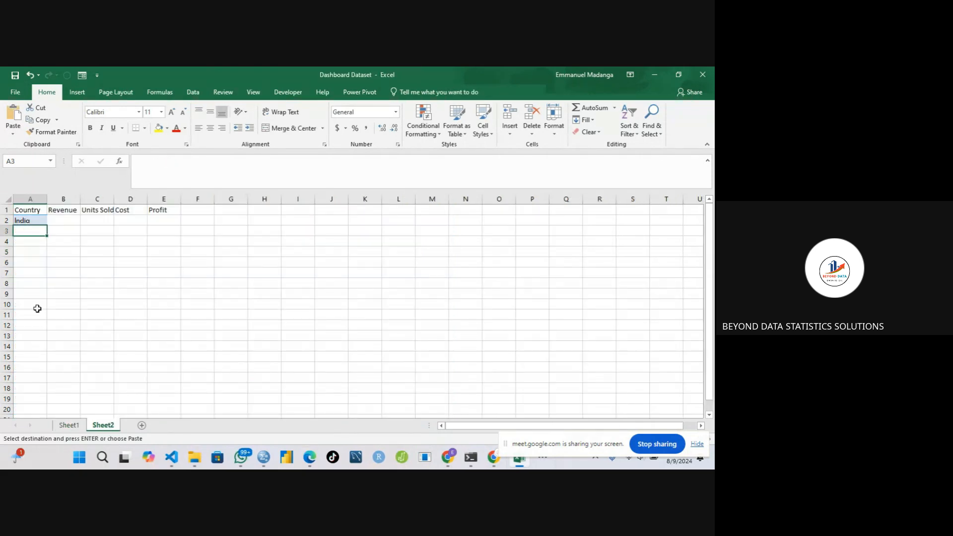
pyautogui.hotkey('ctrl', 'v')
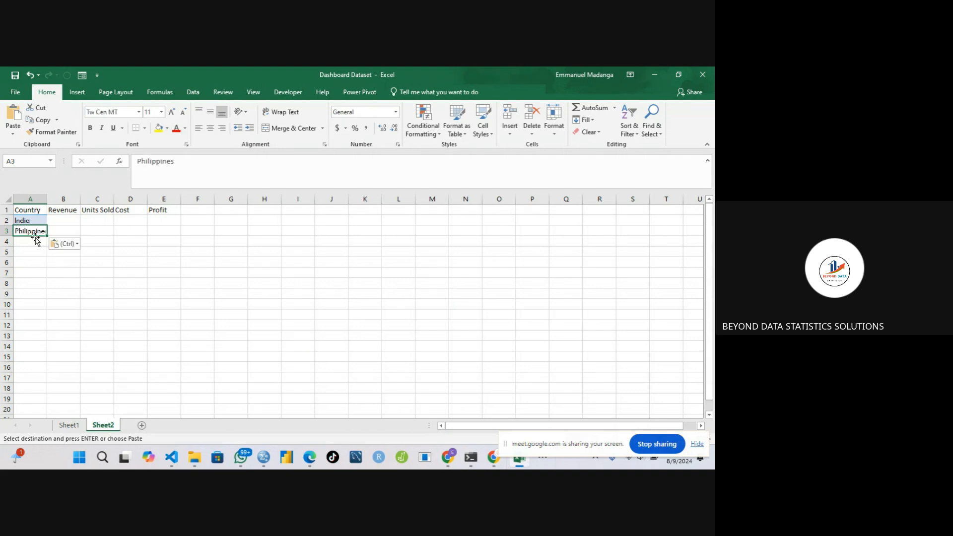
# Copy Malaysia from Sheet1's Country column into cell A4 of Sheet2.
pyautogui.click(29, 244)
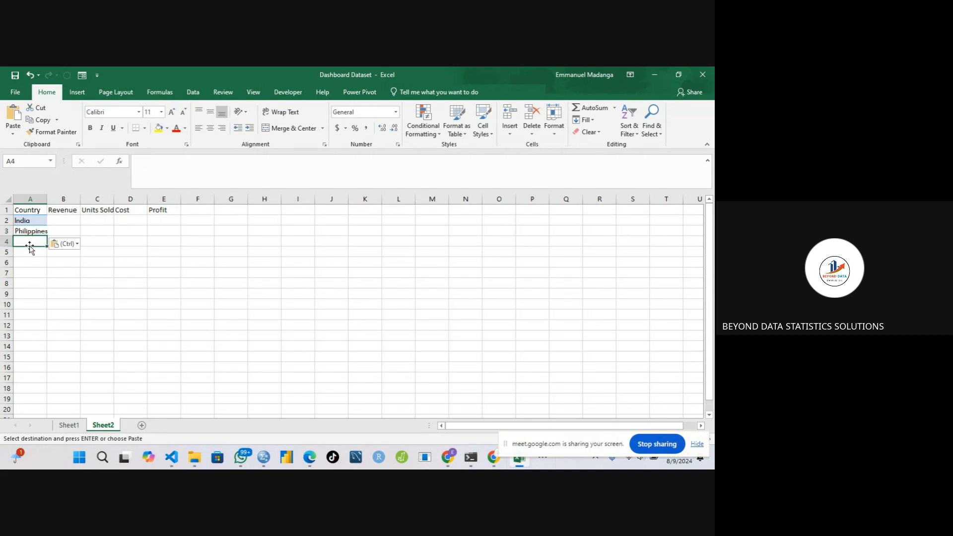
pyautogui.click(69, 426)
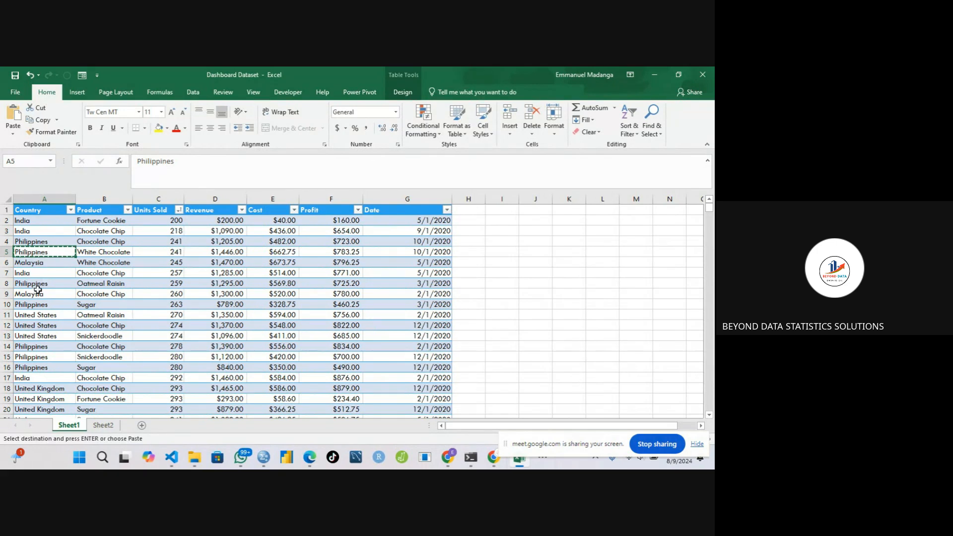
pyautogui.click(103, 426)
pyautogui.hotkey('ctrl', 'v')
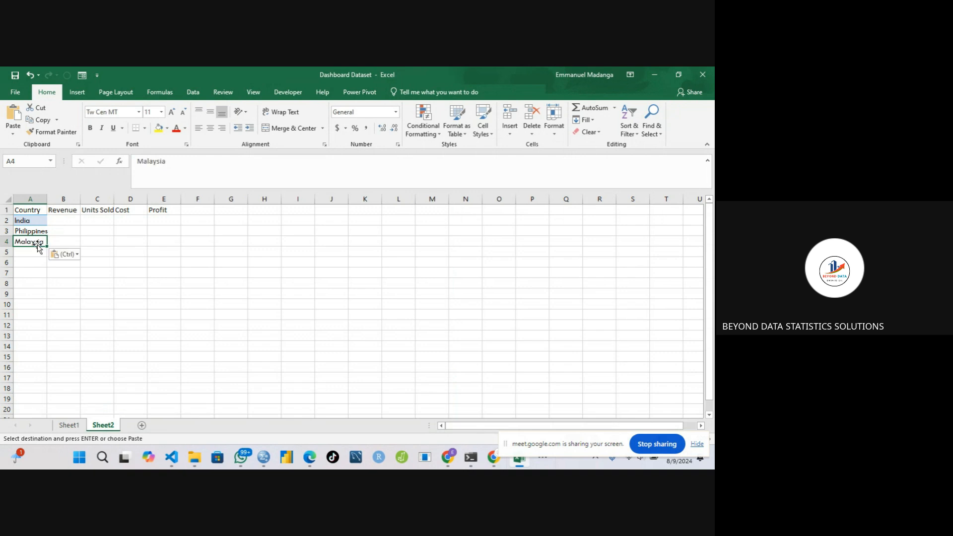
pyautogui.click(30, 252)
pyautogui.write('=')
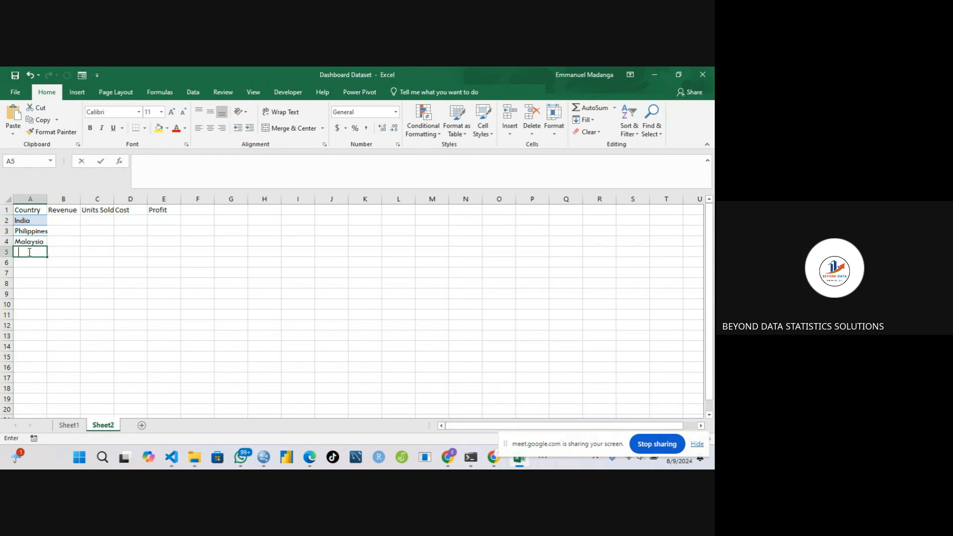
pyautogui.write('uni')
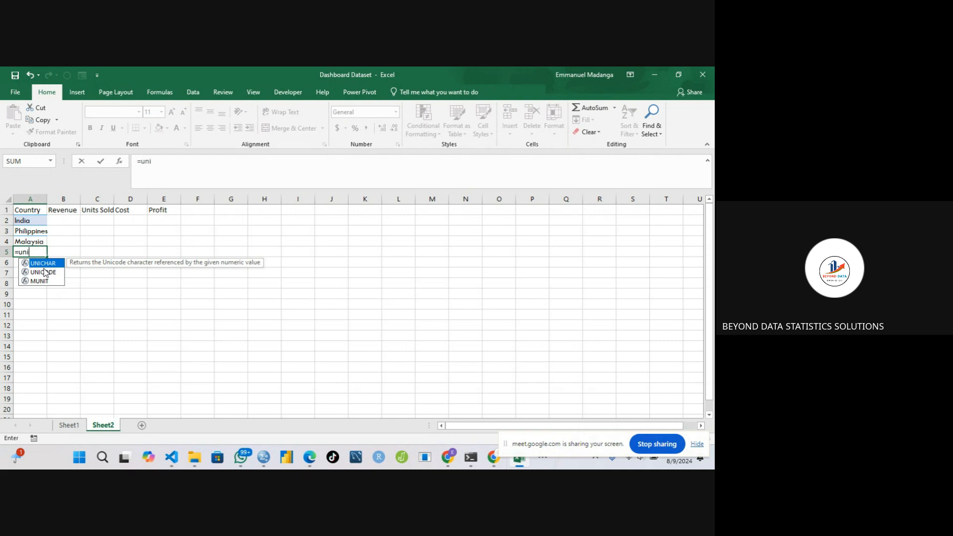
pyautogui.press('Escape')
pyautogui.press('Escape')
# Copy United States from Sheet1's Country column into cell A5 of Sheet2.
pyautogui.click(67, 425)
pyautogui.click(31, 337)
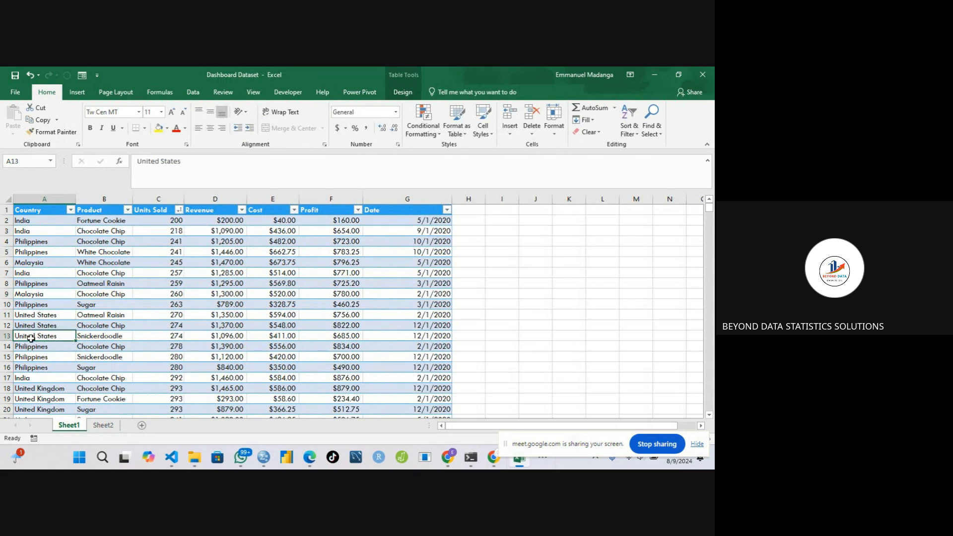
pyautogui.click(105, 426)
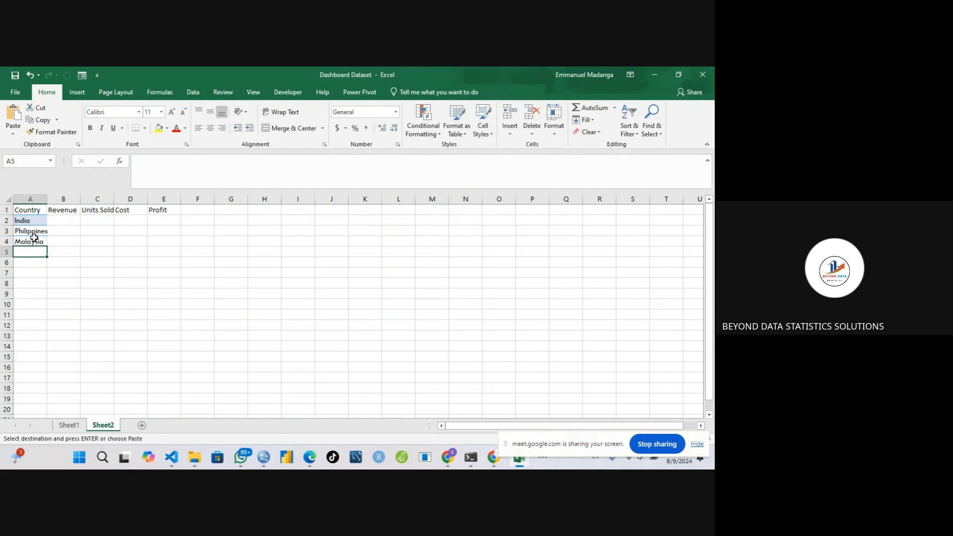
pyautogui.write('United States')
pyautogui.click(25, 261)
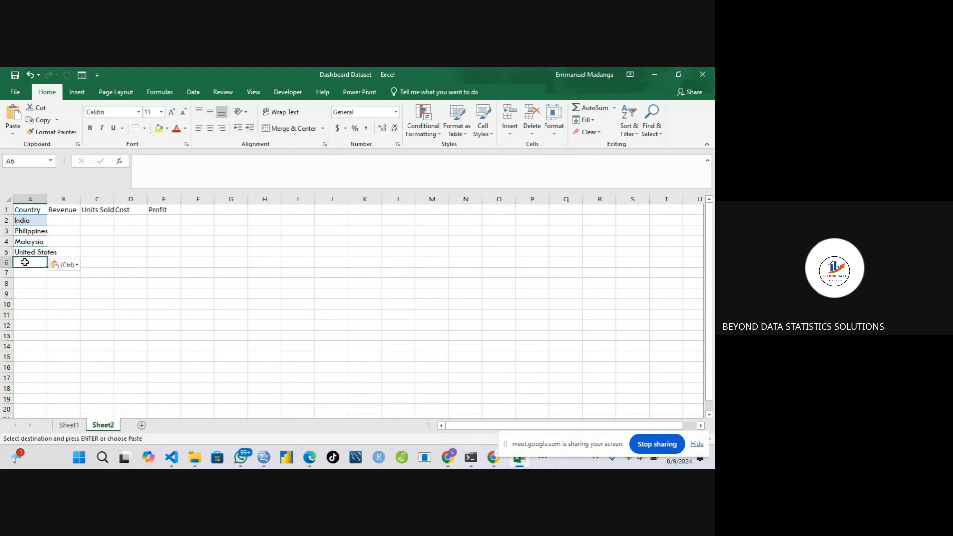
# Copy United Kingdom from Sheet1's Country column into cell A6 of Sheet2.
pyautogui.click(66, 425)
pyautogui.click(47, 376)
pyautogui.press('Down')
pyautogui.press('Down')
pyautogui.press('Down')
pyautogui.press('Down')
pyautogui.press('Down')
pyautogui.press('Down')
pyautogui.press('Down')
pyautogui.press('Down')
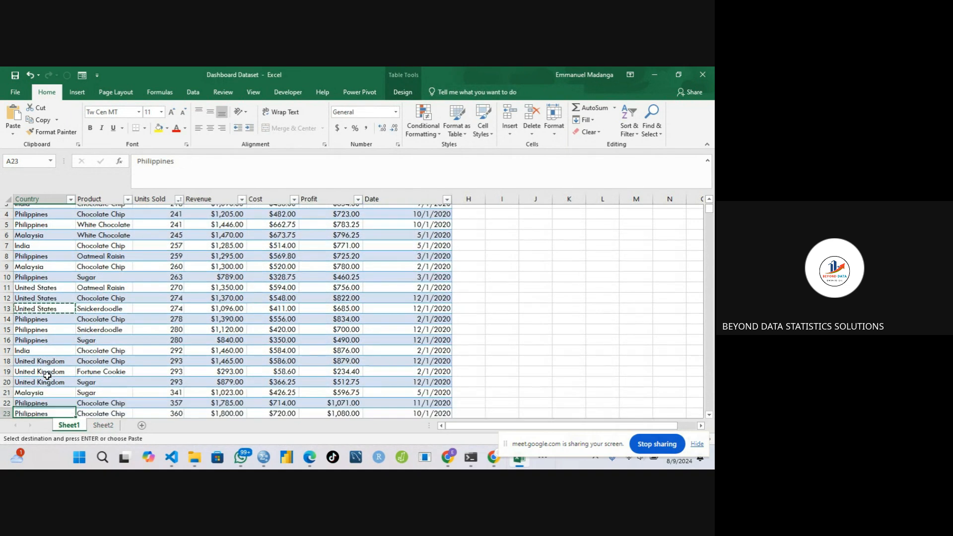
pyautogui.press('Down')
pyautogui.press('Down')
pyautogui.press('Down')
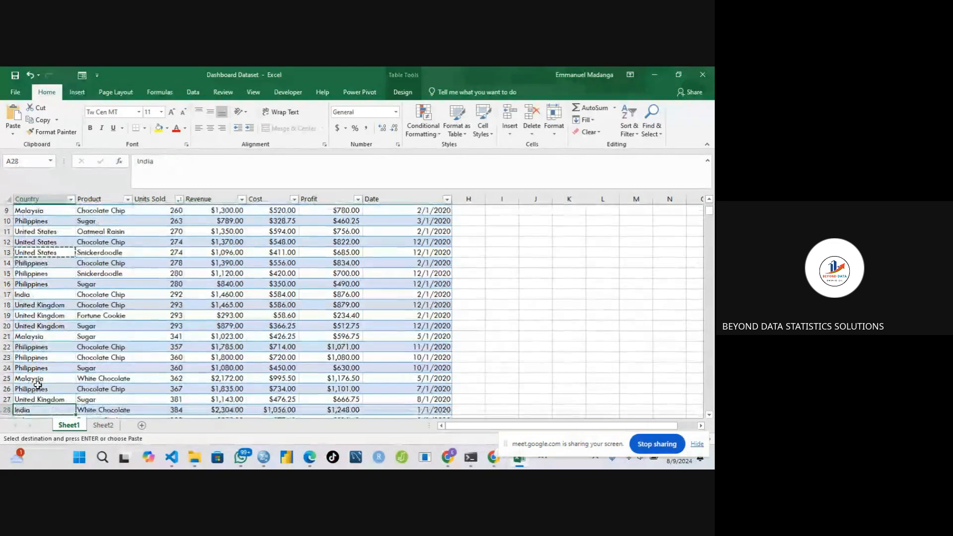
pyautogui.click(42, 314)
pyautogui.hotkey('ctrl', 'c')
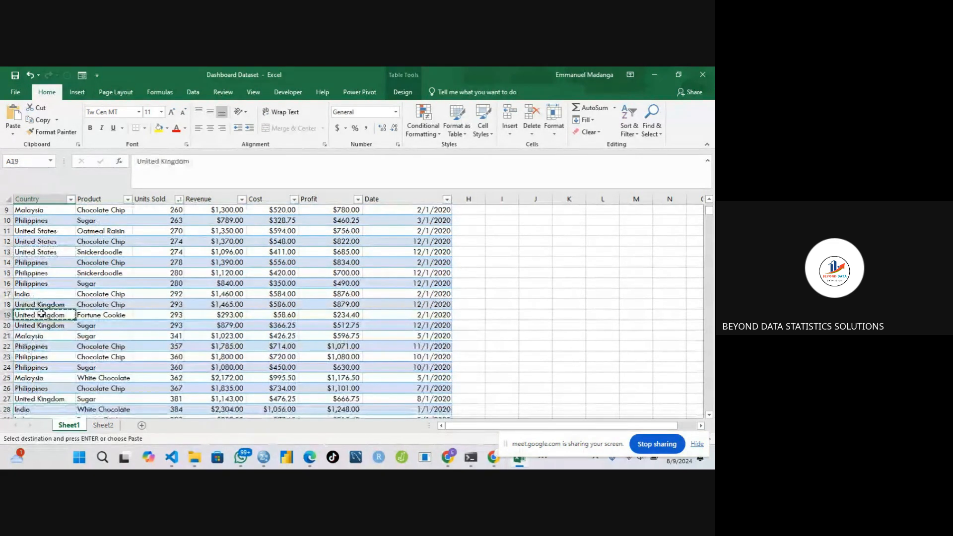
pyautogui.click(103, 425)
pyautogui.click(20, 259)
pyautogui.hotkey('ctrl', 'v')
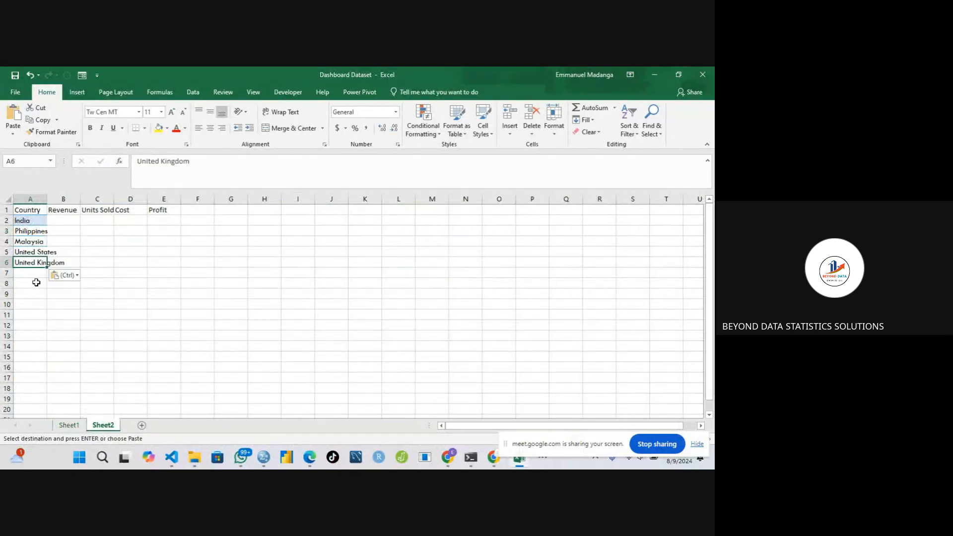
pyautogui.click(34, 214)
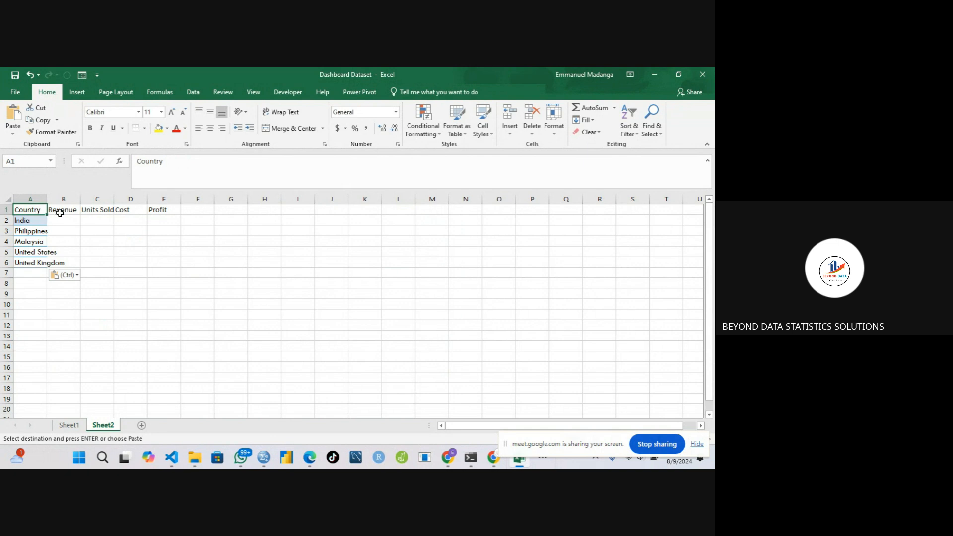
pyautogui.click(59, 213)
pyautogui.click(29, 224)
pyautogui.click(29, 241)
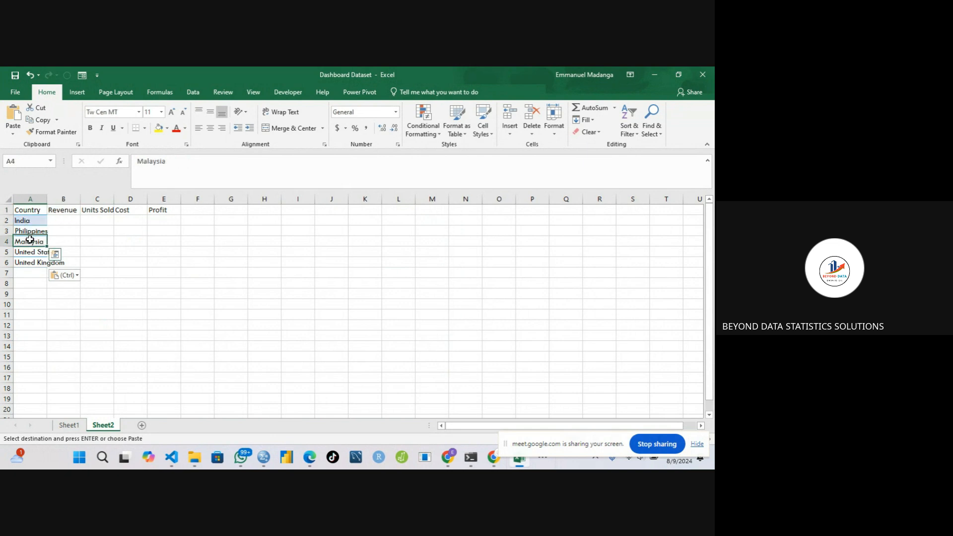
# Start a SUMIF formula in cell B2 of Sheet2 with Table1's whole Country column on Sheet1 as the range.
pyautogui.click(50, 219)
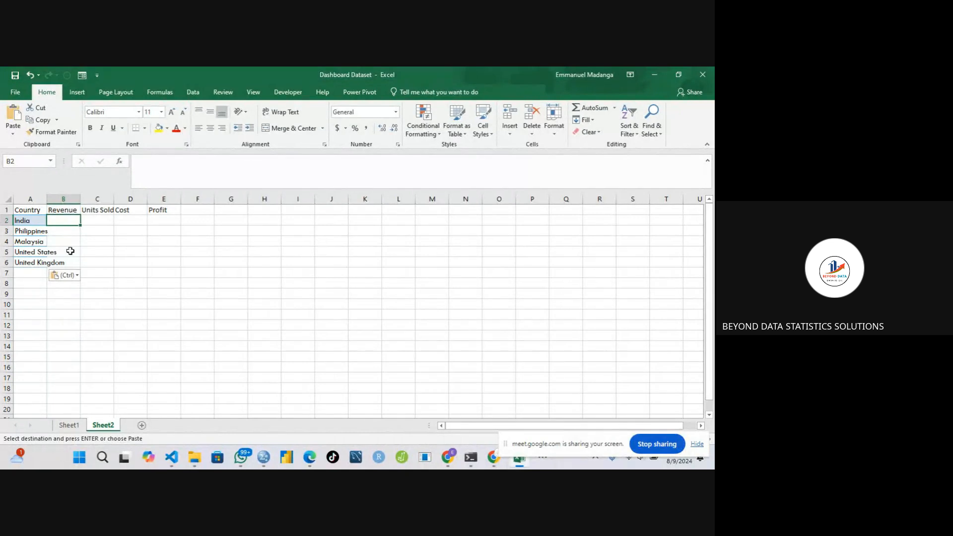
pyautogui.write('=')
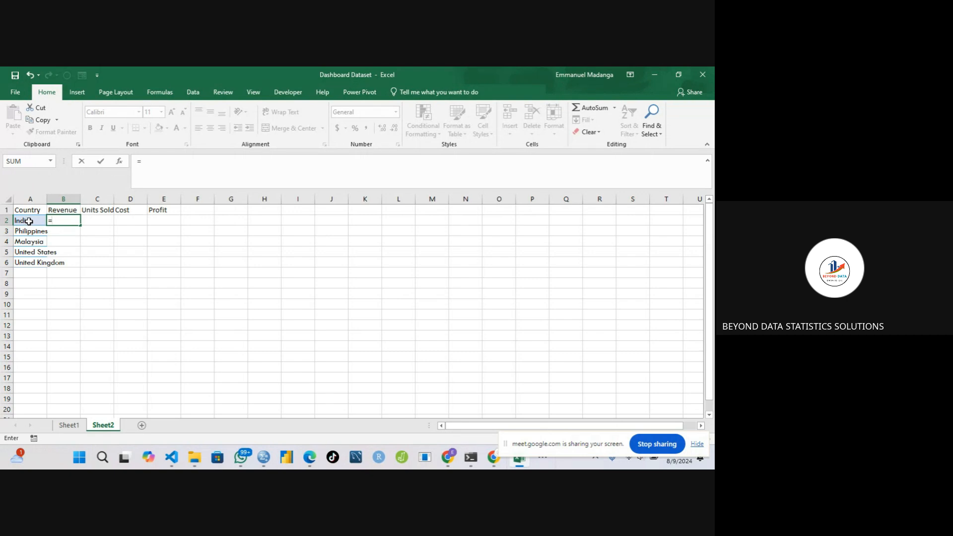
pyautogui.write('sumif(')
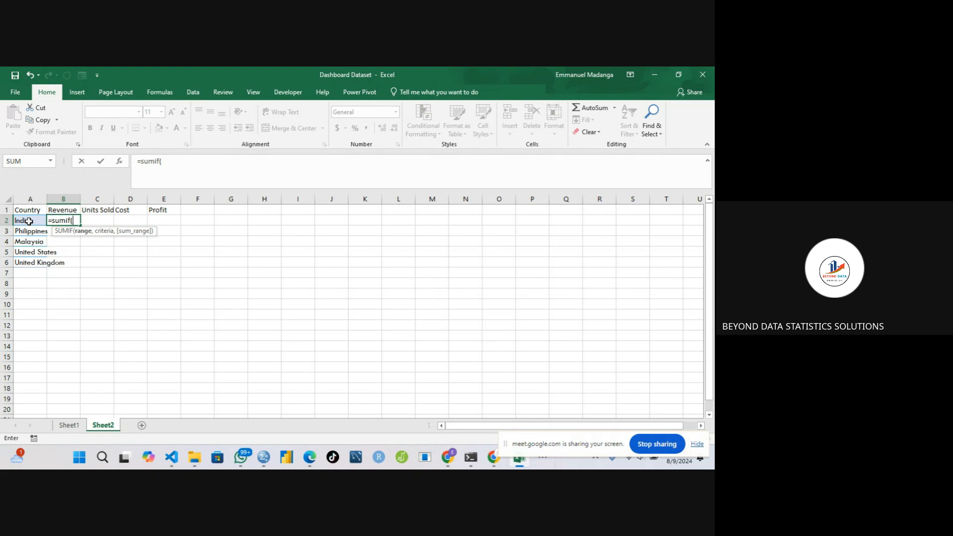
pyautogui.click(69, 425)
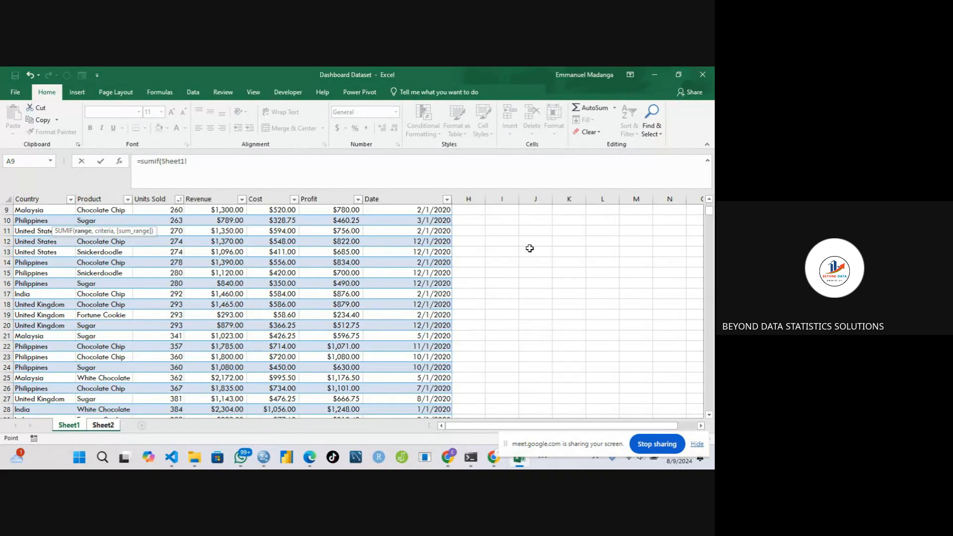
pyautogui.click(710, 199)
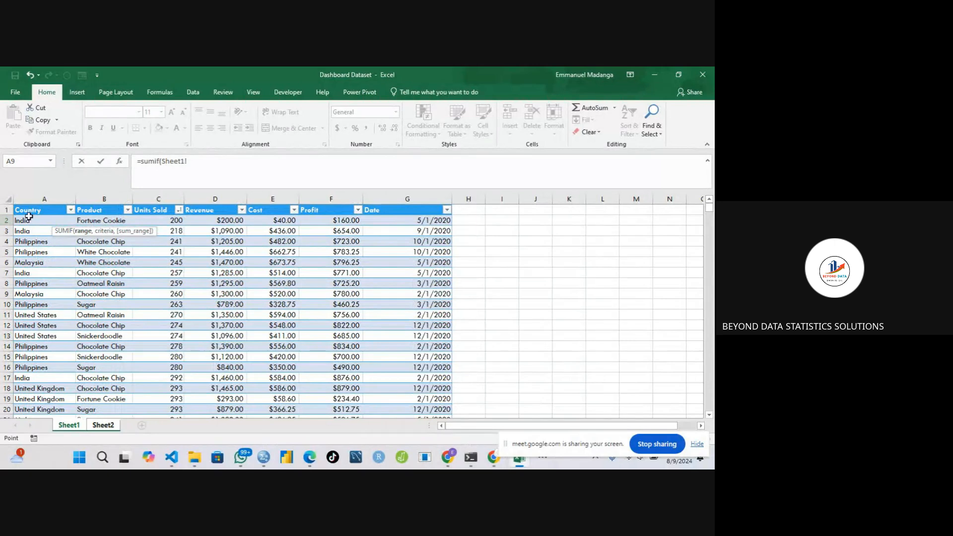
pyautogui.click(32, 221)
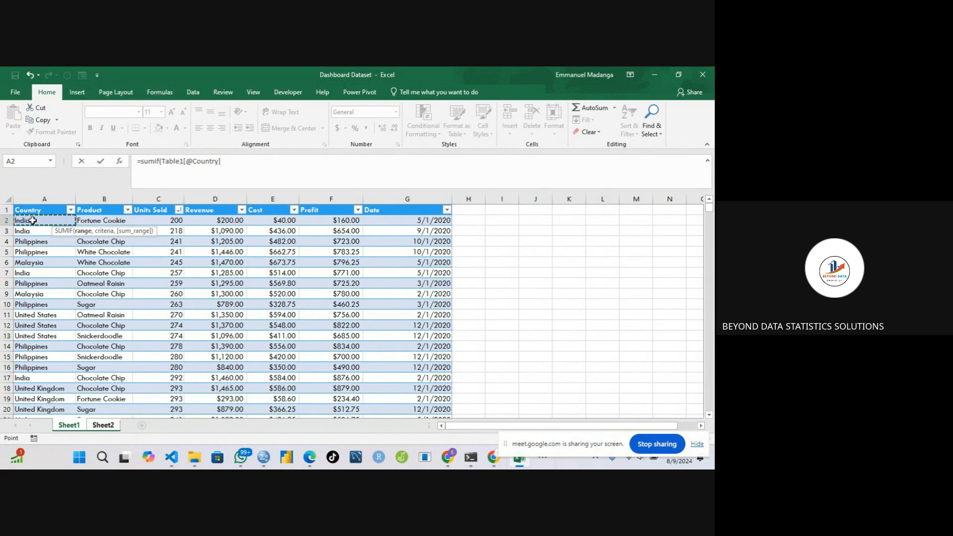
pyautogui.hotkey('ctrl', 'shift', 'Down')
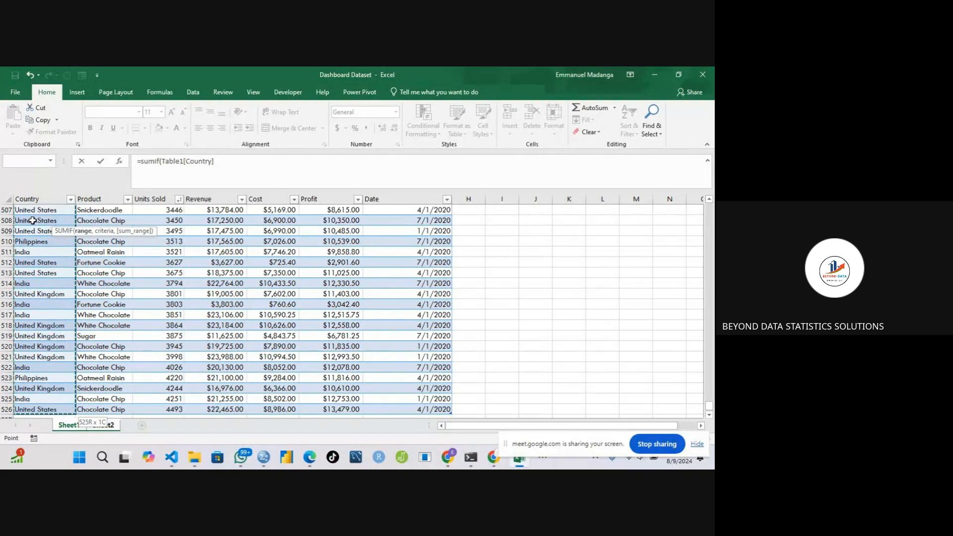
pyautogui.write(',')
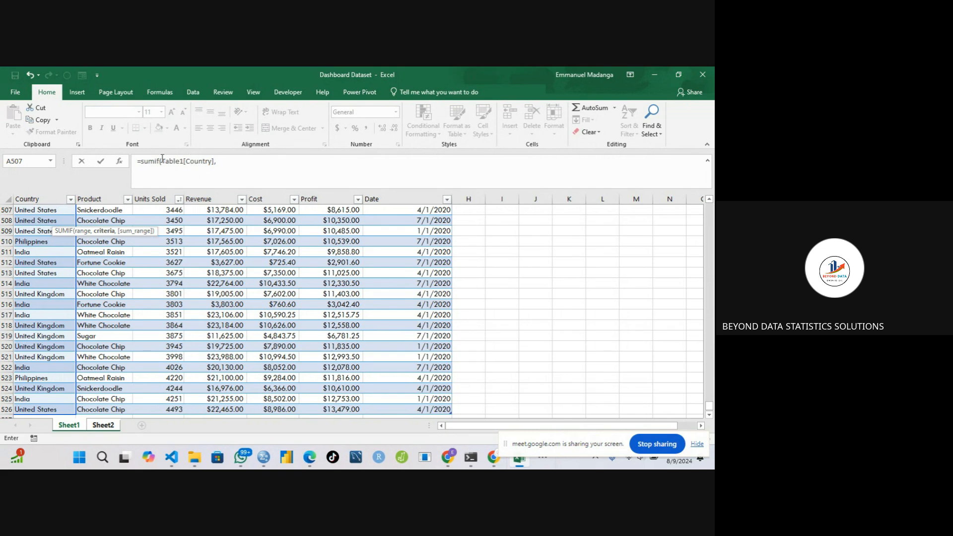
pyautogui.click(217, 167)
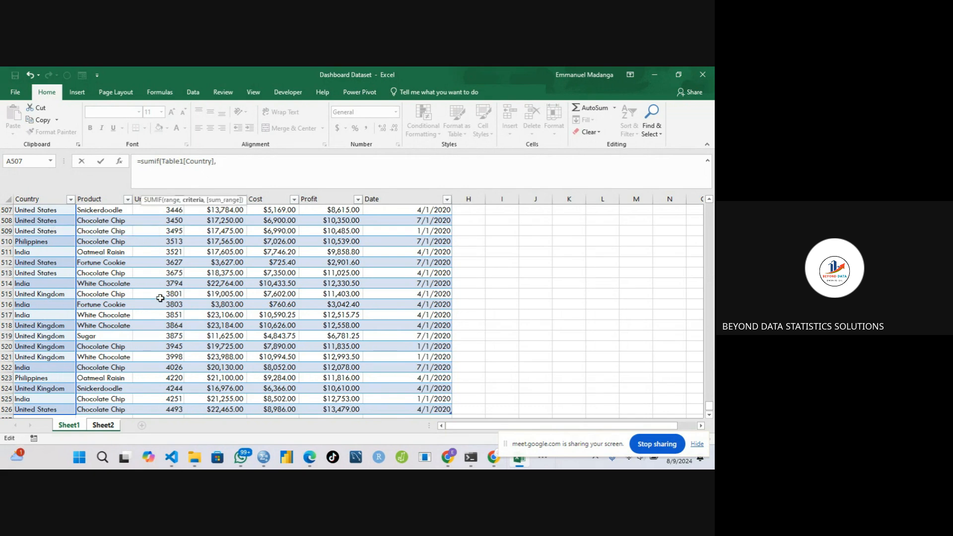
# Set the SUMIF criteria to India's cell, Sheet2!A2, and continue to the sum range argument.
pyautogui.click(104, 426)
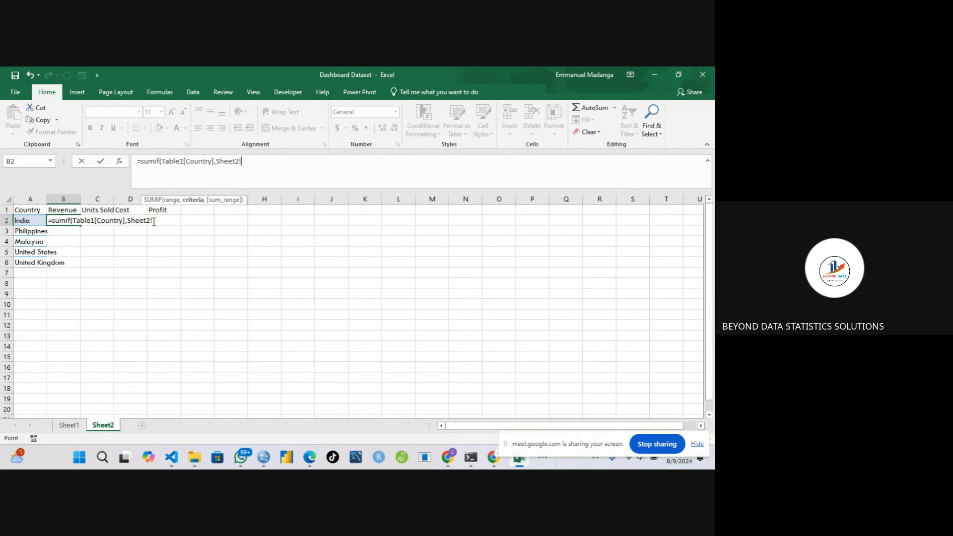
pyautogui.press('BackSpace')
pyautogui.press('BackSpace')
pyautogui.press('BackSpace')
pyautogui.press('BackSpace')
pyautogui.press('BackSpace')
pyautogui.press('BackSpace')
pyautogui.press('BackSpace')
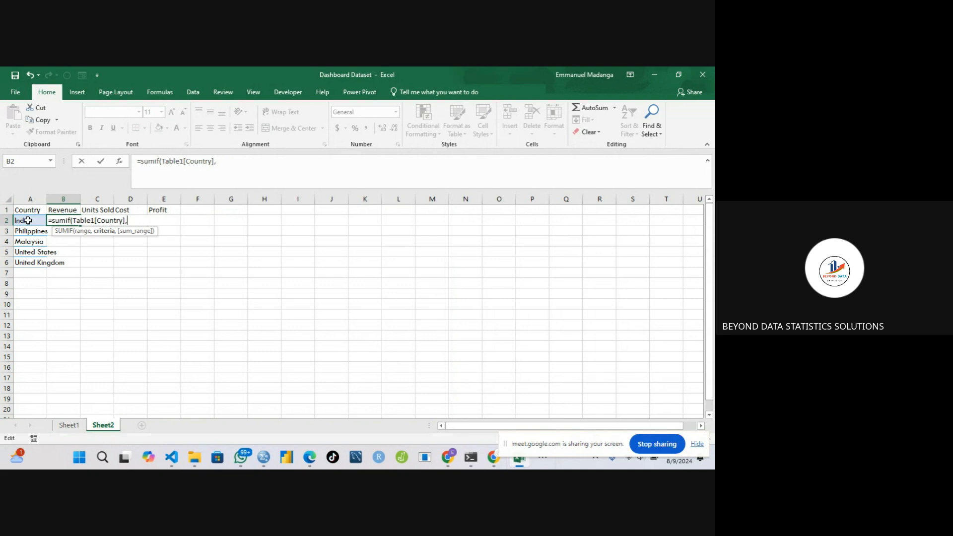
pyautogui.click(27, 221)
pyautogui.write(',')
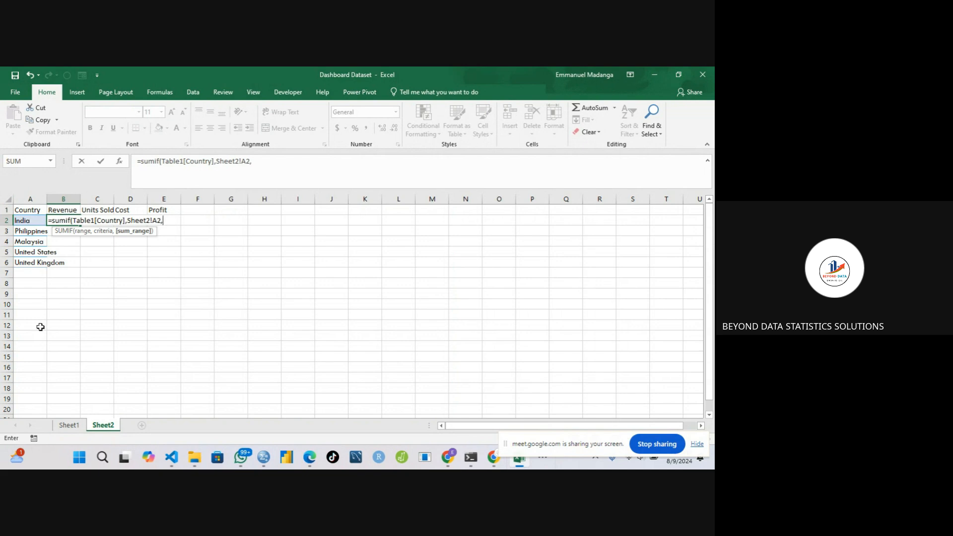
# Use Table1's whole Revenue column on Sheet1 as the sum range and complete the SUMIF formula.
pyautogui.click(69, 427)
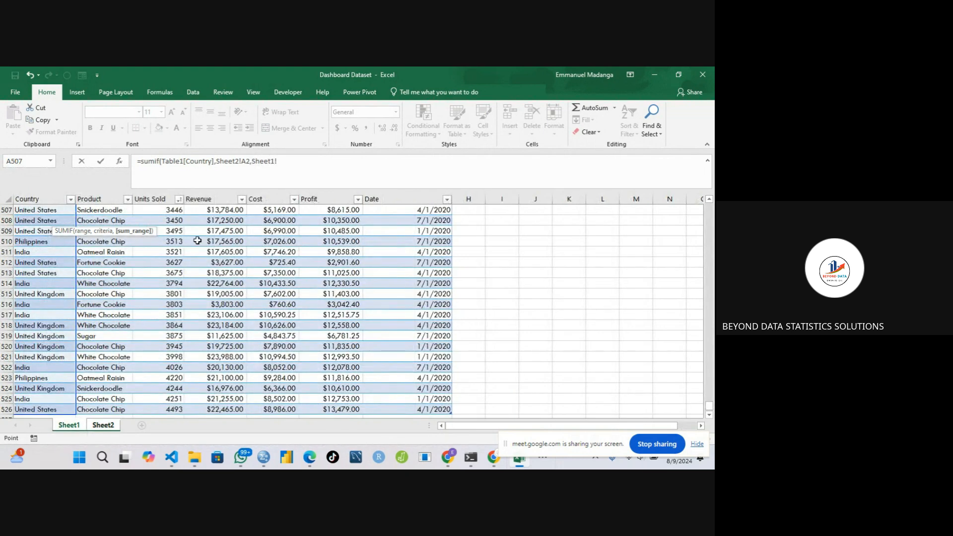
pyautogui.moveTo(709, 406); pyautogui.dragTo(709, 206)
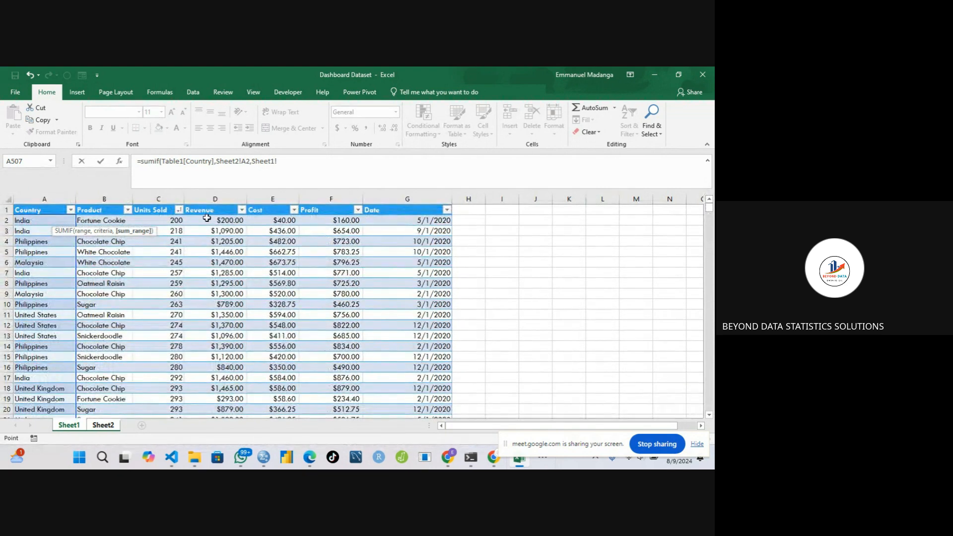
pyautogui.click(208, 219)
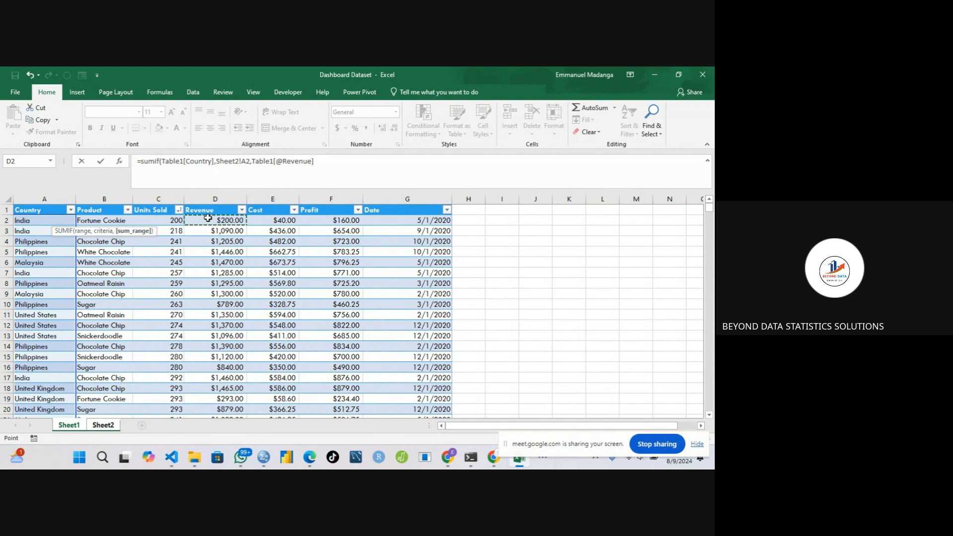
pyautogui.hotkey('ctrl', 'shift', 'Down')
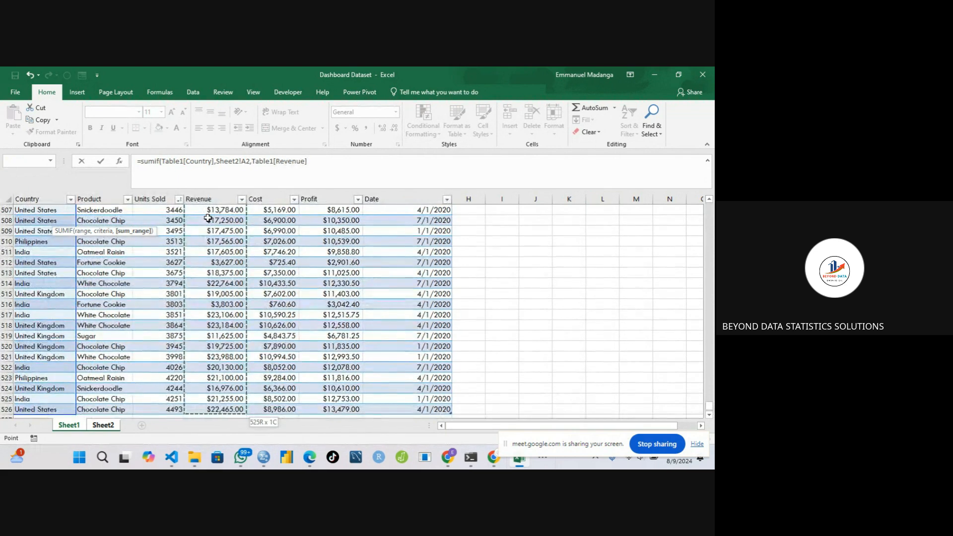
pyautogui.write(')')
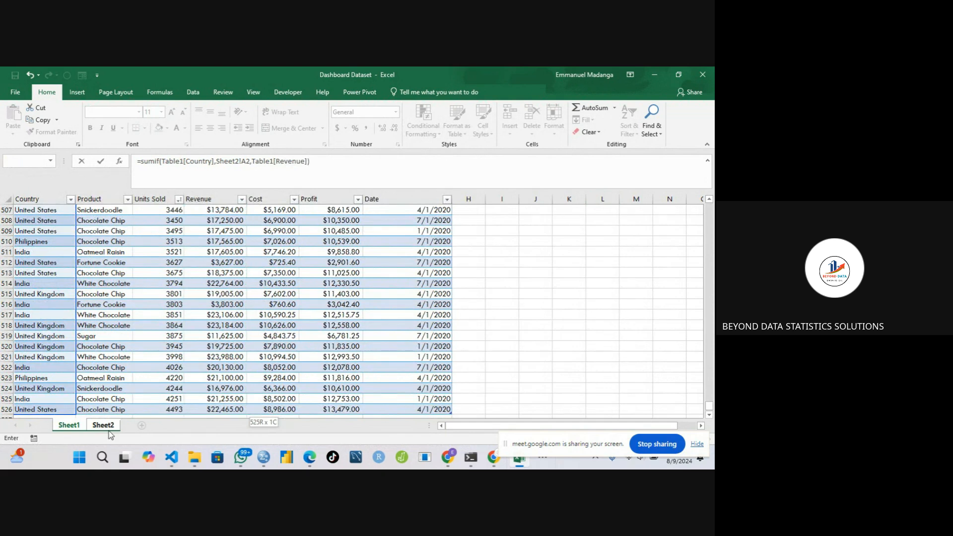
pyautogui.press('Return')
# Review the range, criteria and sum range arguments of India's SUMIF formula in cell B2.
pyautogui.click(64, 221)
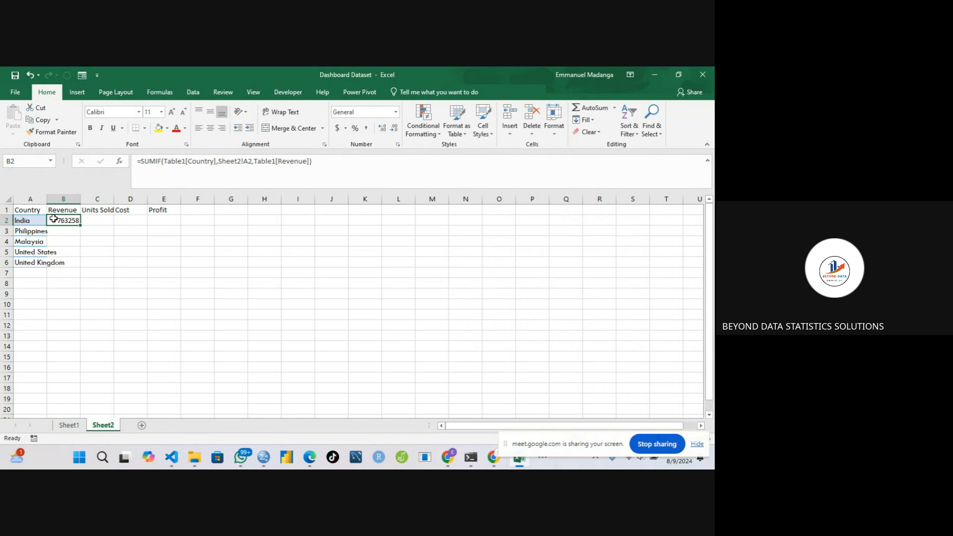
pyautogui.doubleClick(53, 219)
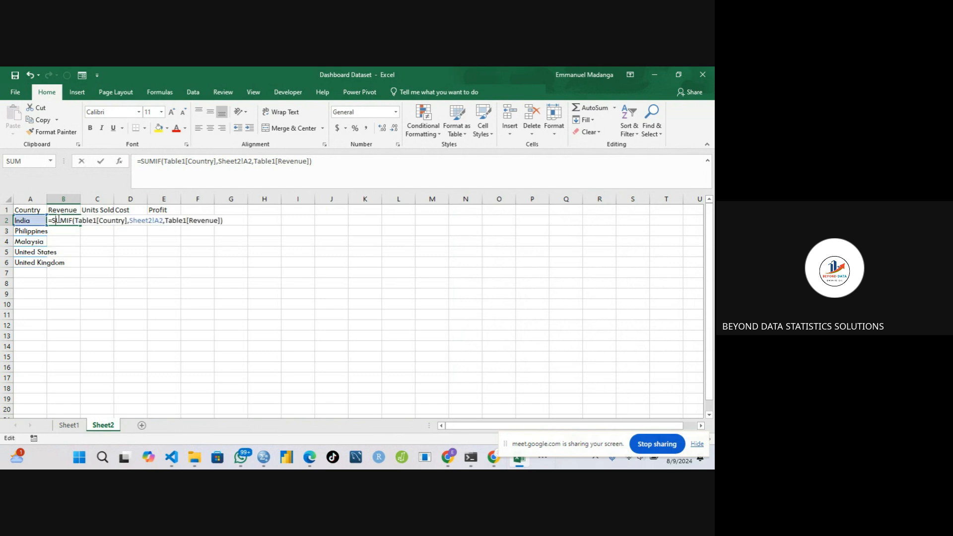
pyautogui.click(103, 220)
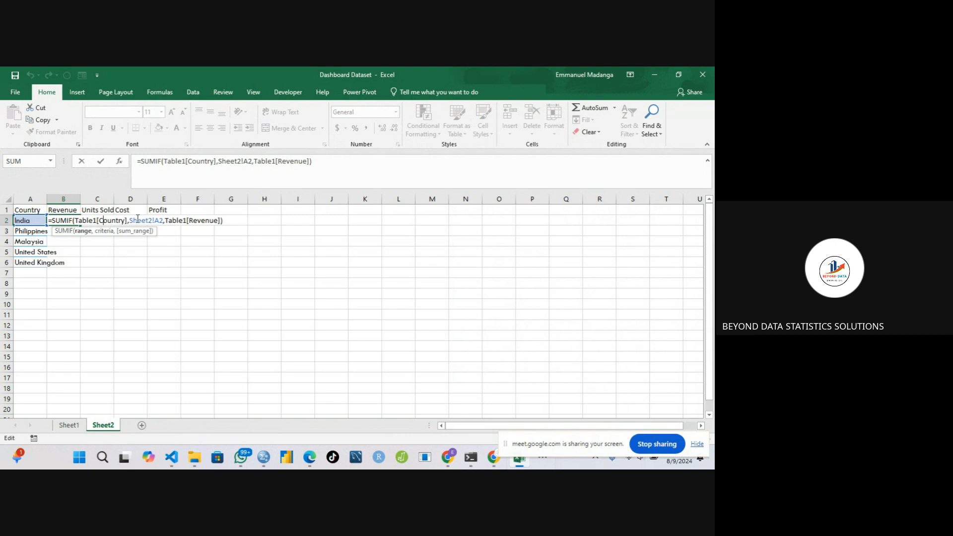
pyautogui.click(138, 220)
pyautogui.click(112, 220)
pyautogui.click(138, 221)
pyautogui.click(108, 221)
pyautogui.click(136, 220)
pyautogui.click(119, 221)
pyautogui.click(140, 221)
pyautogui.click(115, 221)
pyautogui.click(180, 220)
pyautogui.press('Return')
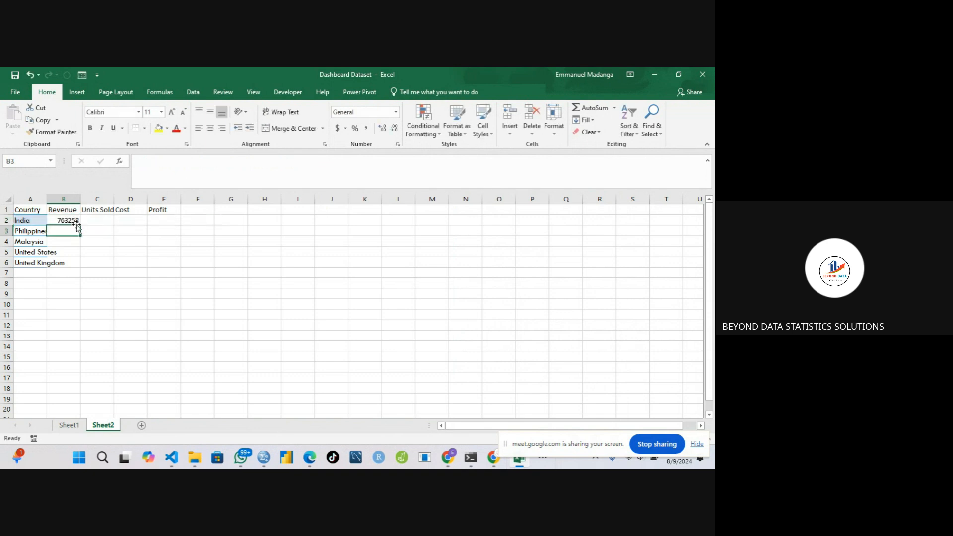
# Fill the Revenue SUMIF formula from cell B2 down to B6 for the remaining countries.
pyautogui.click(67, 220)
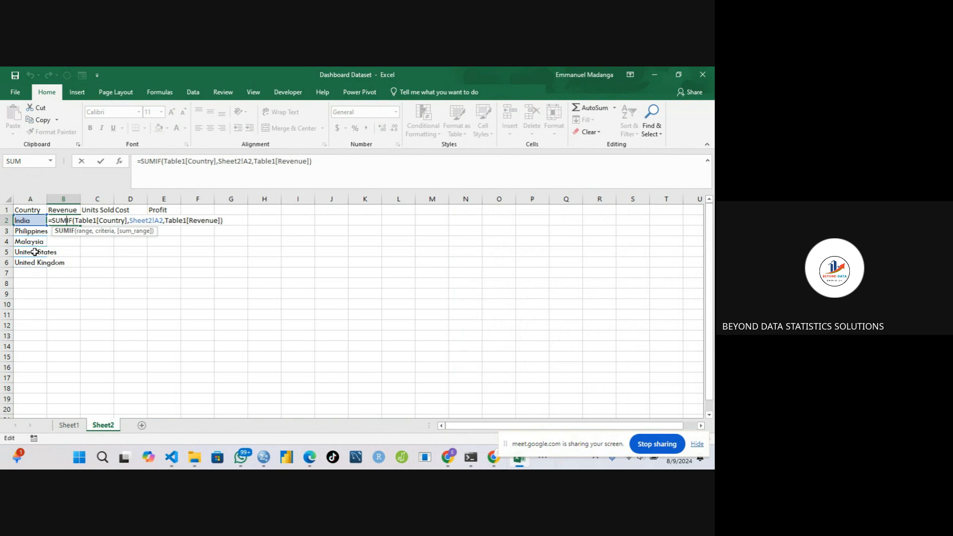
pyautogui.press('Return')
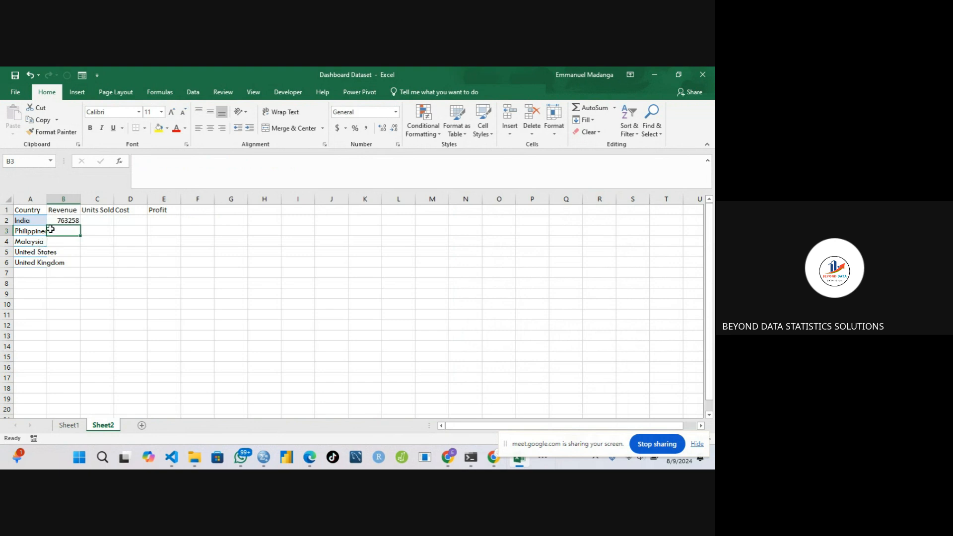
pyautogui.click(63, 219)
pyautogui.moveTo(79, 225); pyautogui.dragTo(80, 265)
# Review the range, criteria and sum range arguments of the filled SUMIF formula in cell B3.
pyautogui.click(73, 228)
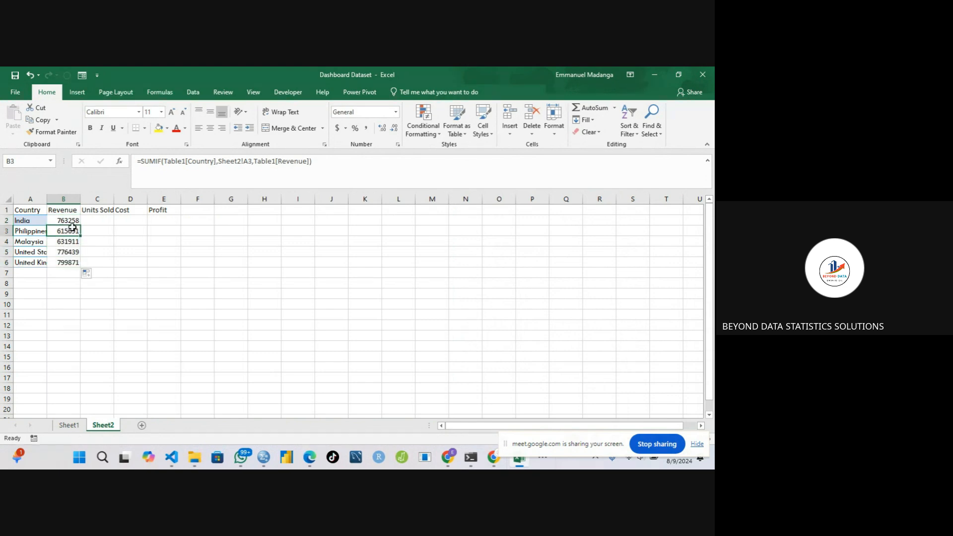
pyautogui.click(249, 163)
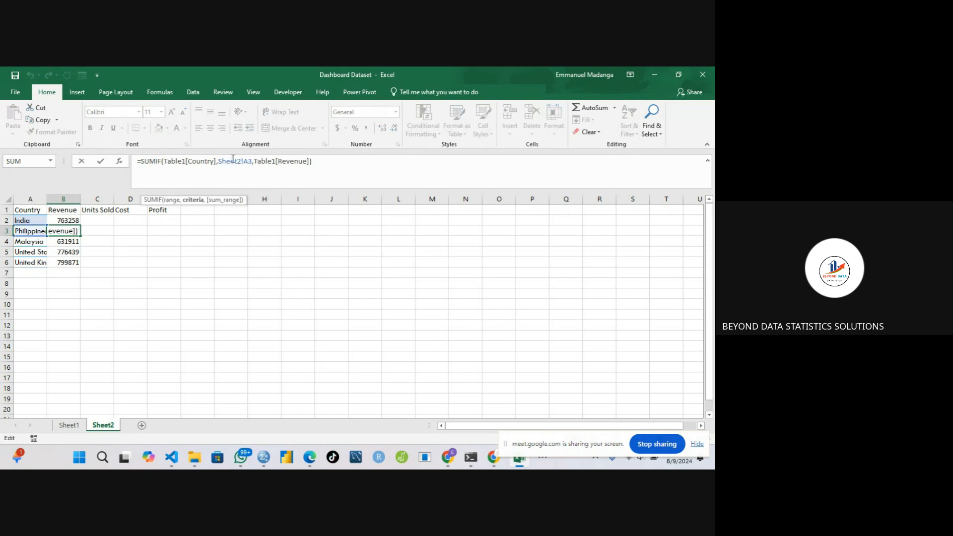
pyautogui.click(181, 162)
pyautogui.click(278, 161)
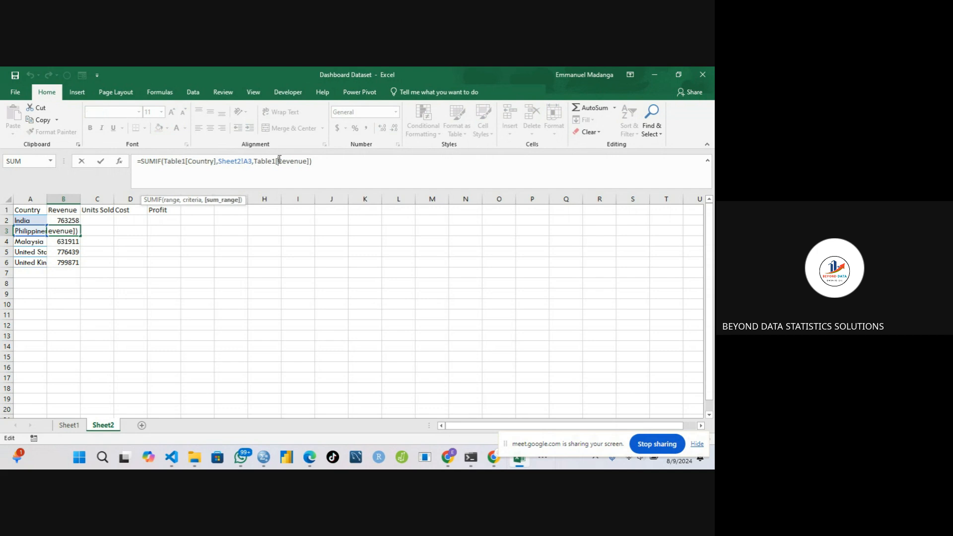
pyautogui.click(237, 162)
# Check the SUMIF formulas in B4 and B5 against the Malaysia and United States cells in column A.
pyautogui.click(64, 242)
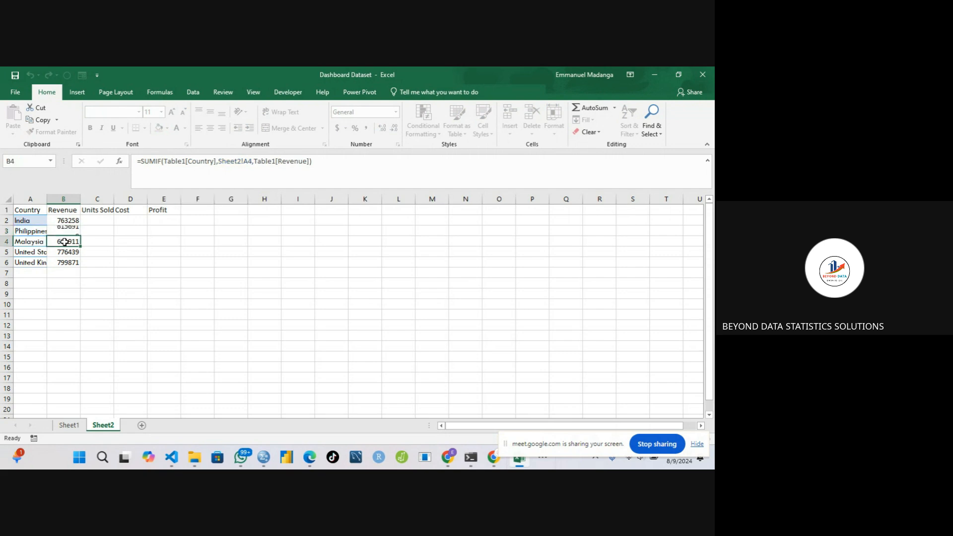
pyautogui.click(30, 242)
pyautogui.click(61, 254)
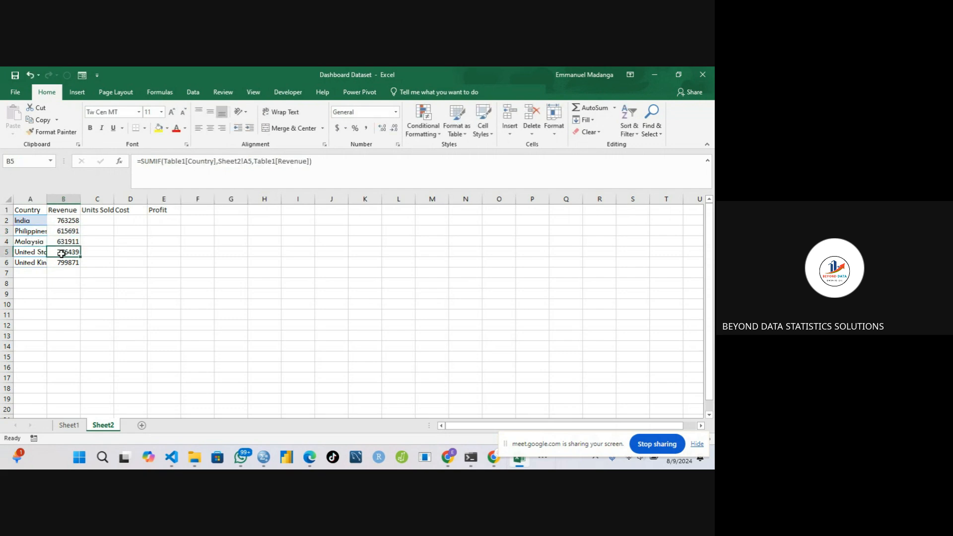
pyautogui.click(33, 254)
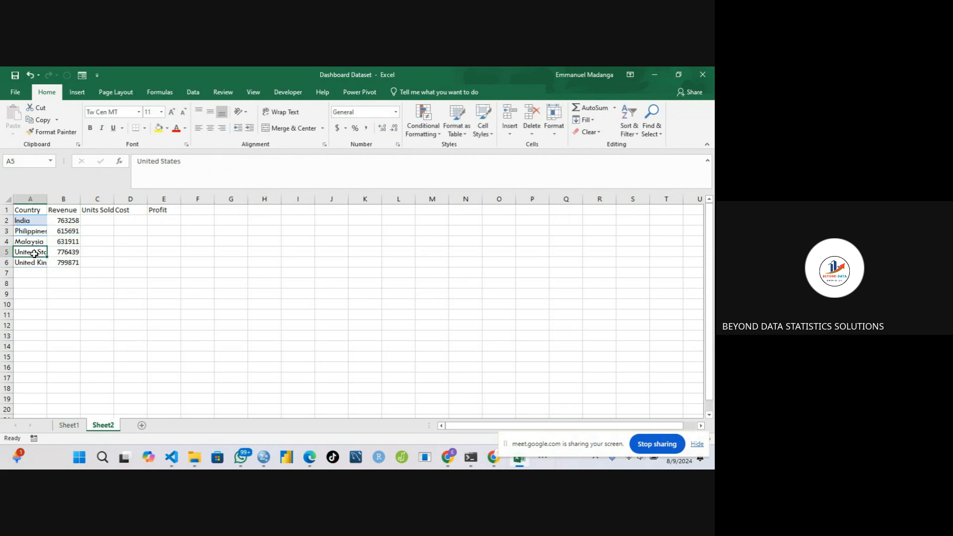
# Apply the dollar accounting format to the Revenue values in B2:B6, and stop sharing the screen.
pyautogui.click(68, 221)
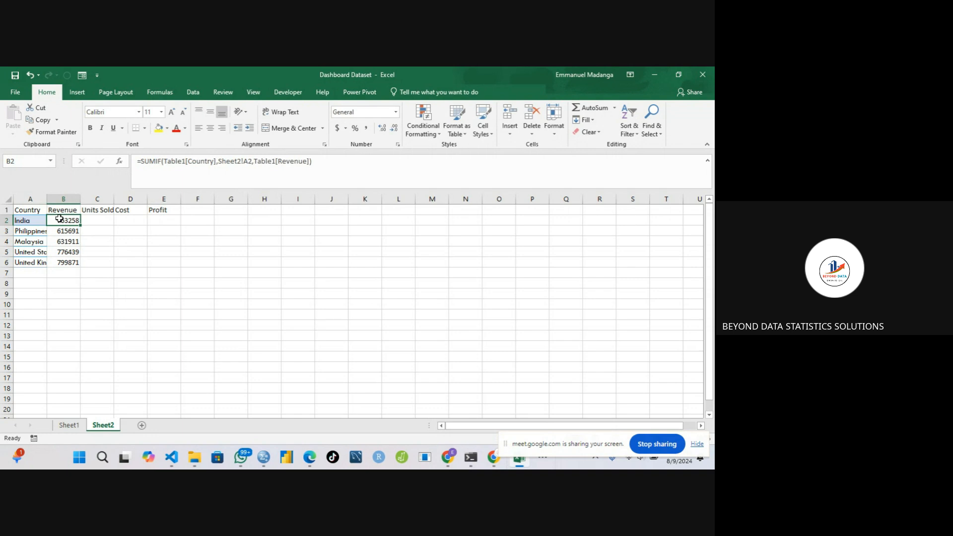
pyautogui.moveTo(59, 219); pyautogui.dragTo(64, 264)
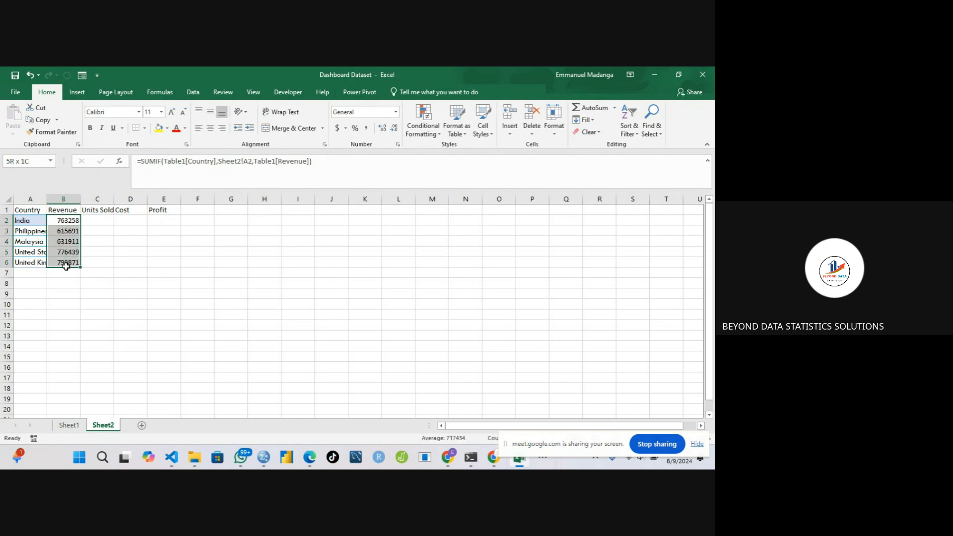
pyautogui.click(59, 219)
pyautogui.moveTo(59, 218); pyautogui.dragTo(64, 262)
pyautogui.click(337, 128)
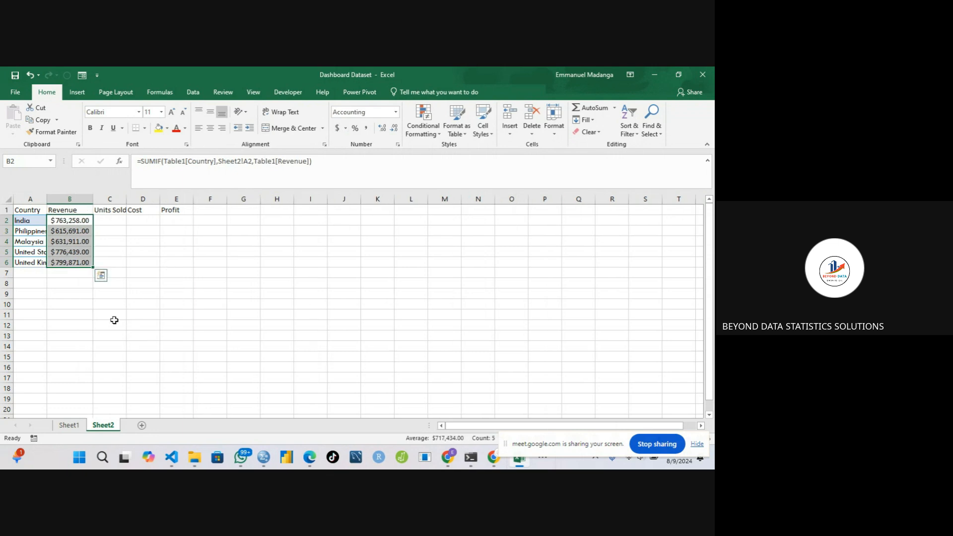
pyautogui.click(115, 322)
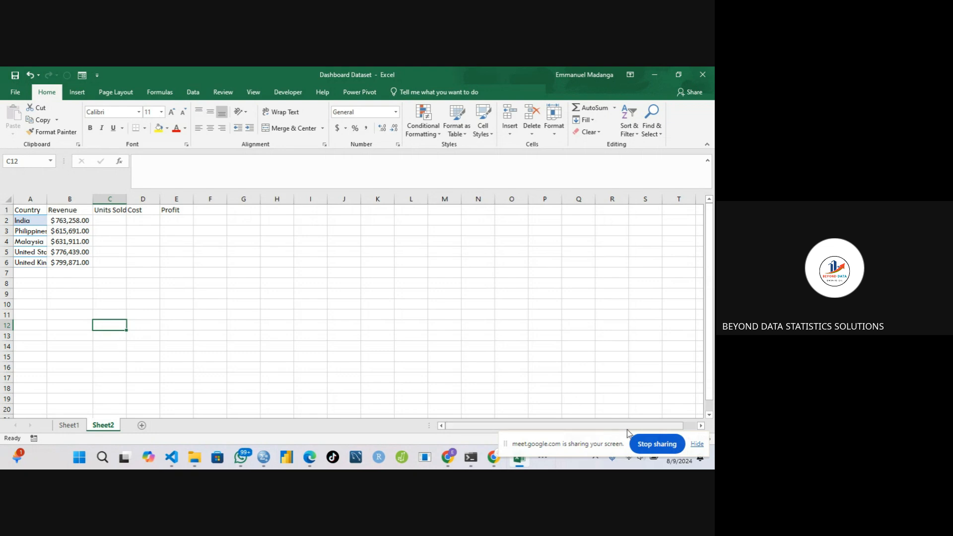
pyautogui.click(651, 444)
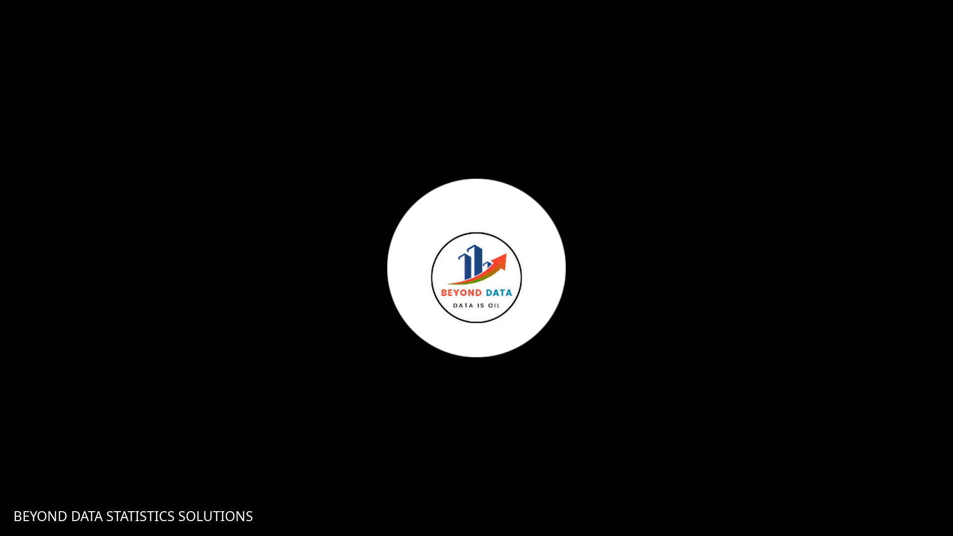
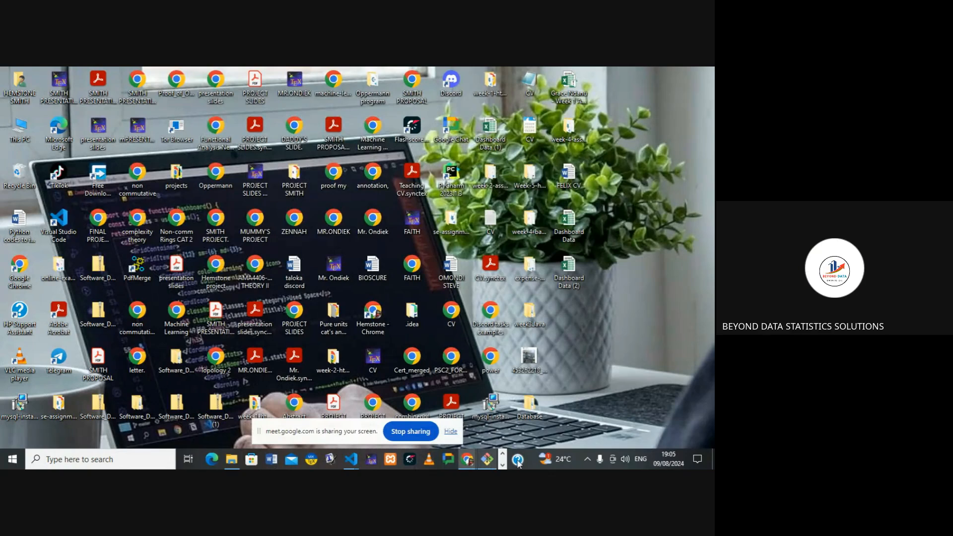
# Bring up the Dashboard Data (2) workbook in Excel and show its Sheet2.
pyautogui.click(501, 465)
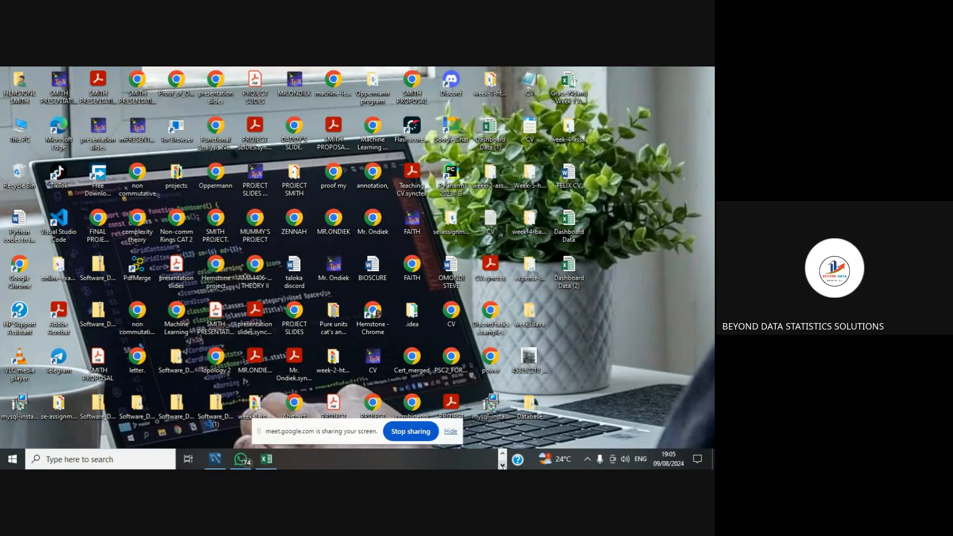
pyautogui.click(267, 460)
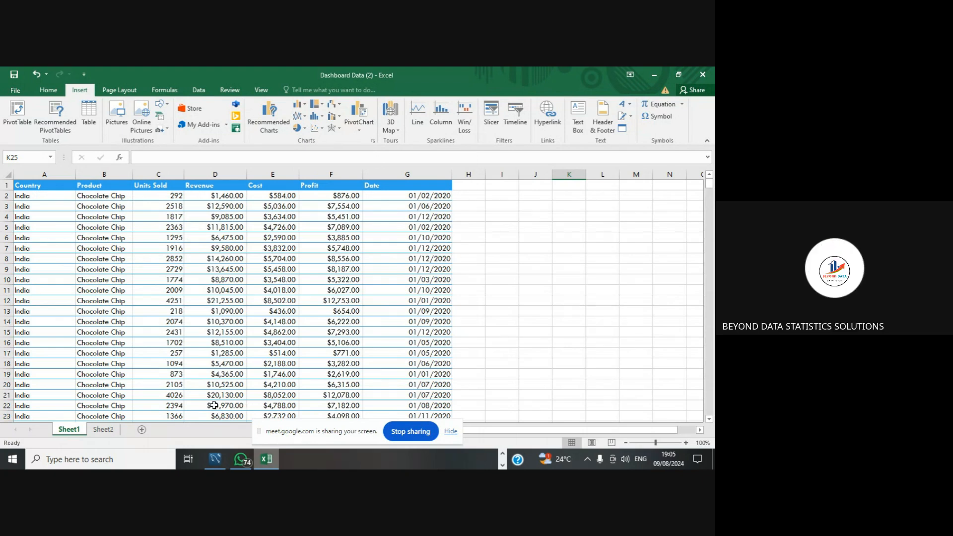
pyautogui.click(267, 461)
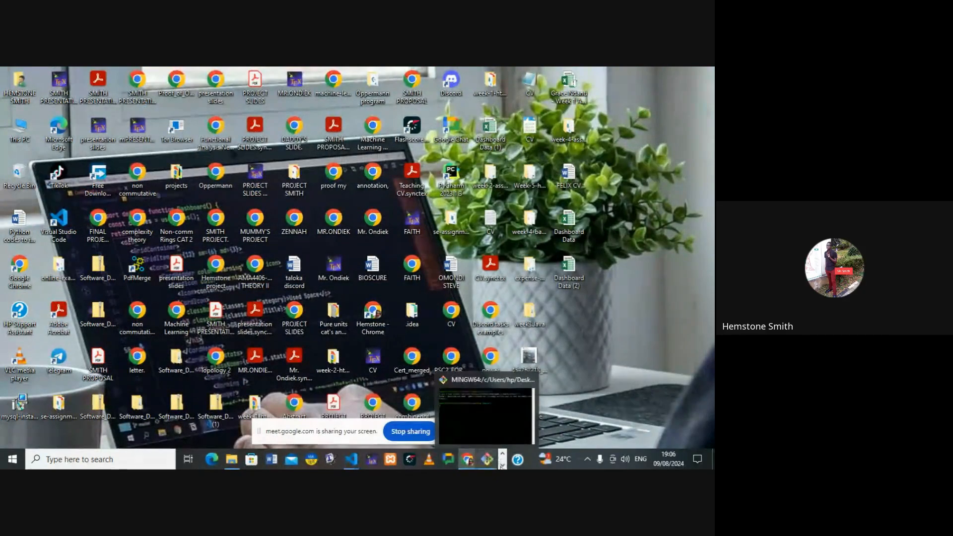
pyautogui.click(502, 465)
pyautogui.click(267, 460)
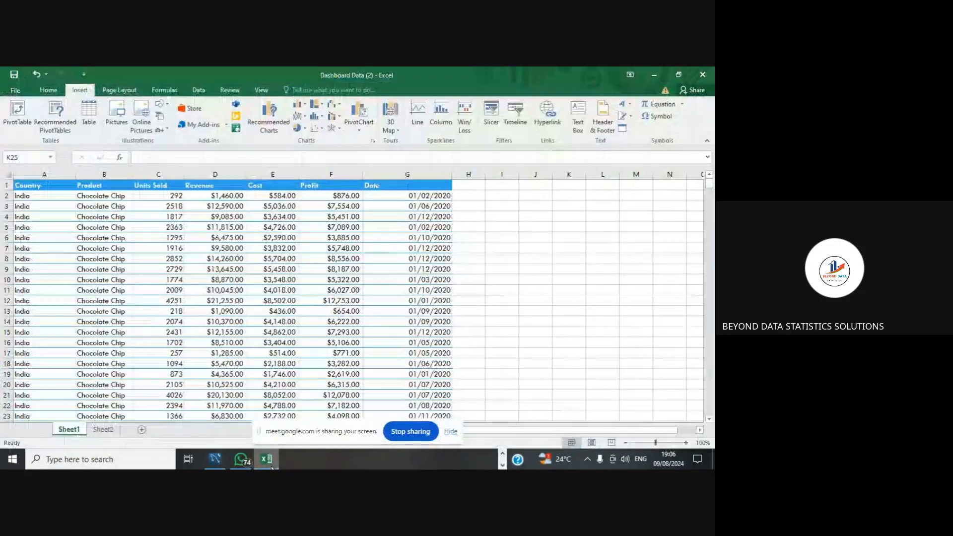
pyautogui.click(104, 429)
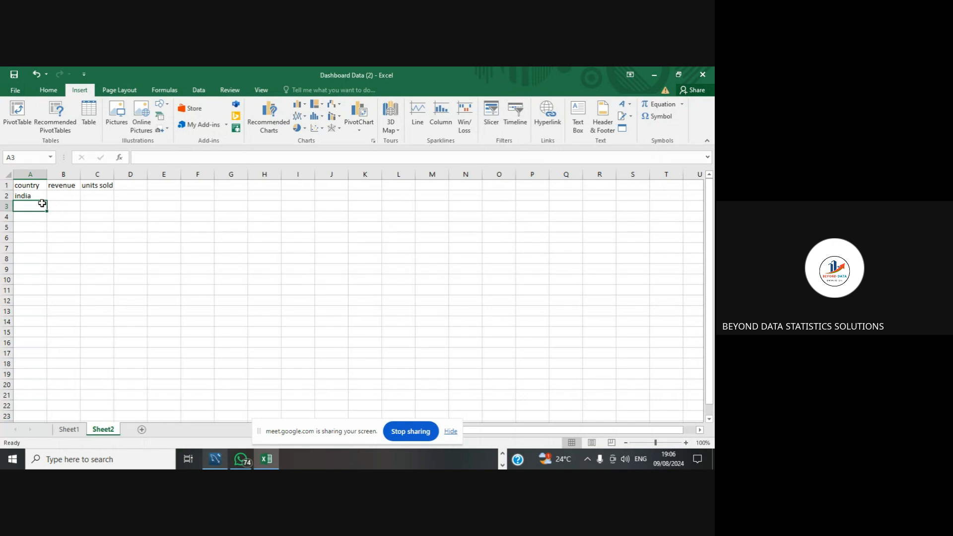
# Check the first Country entry of the dataset on Sheet1 and return to the summary on Sheet2.
pyautogui.click(76, 430)
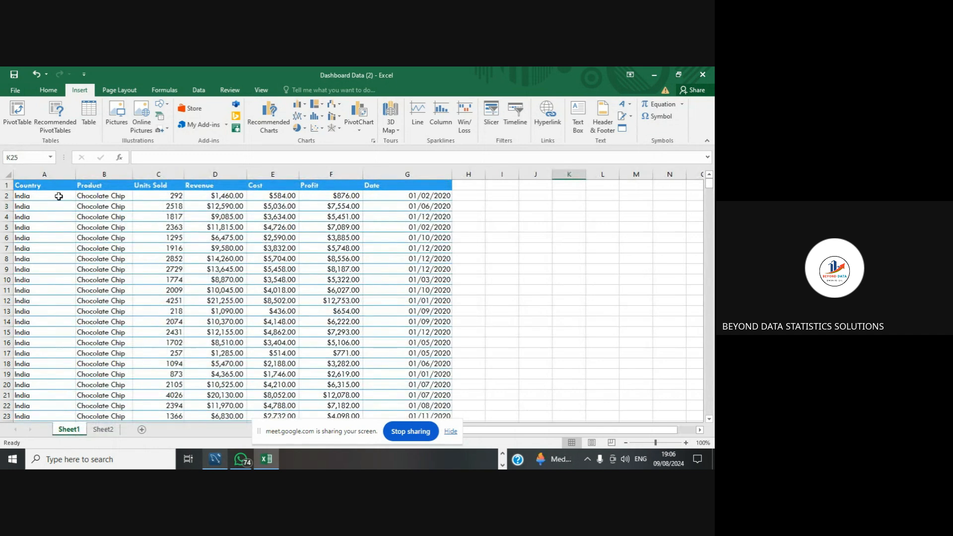
pyautogui.click(59, 196)
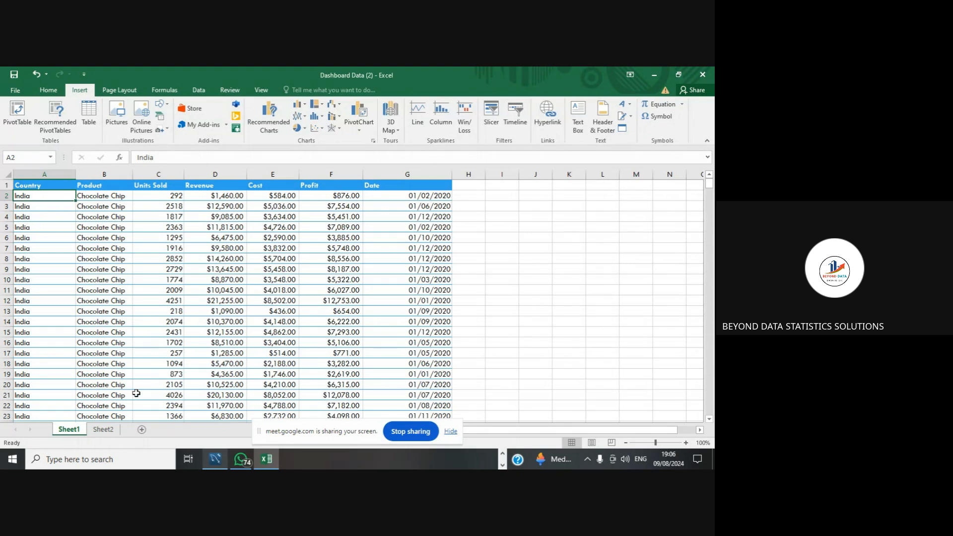
pyautogui.click(108, 430)
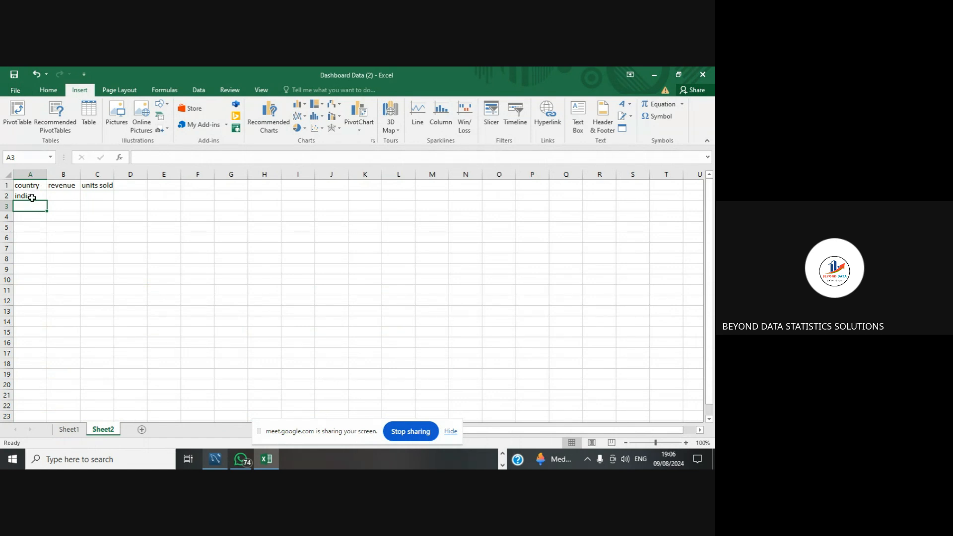
pyautogui.click(76, 192)
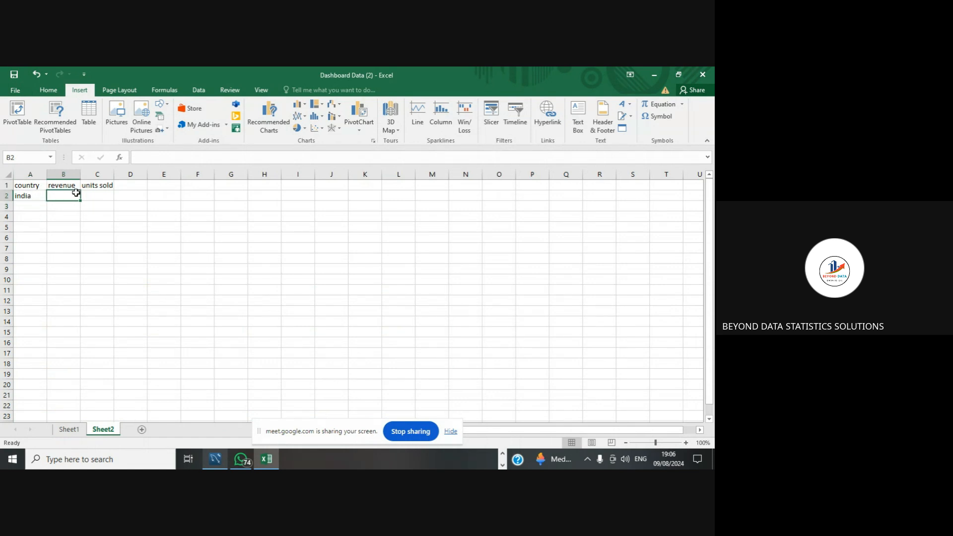
pyautogui.write('=')
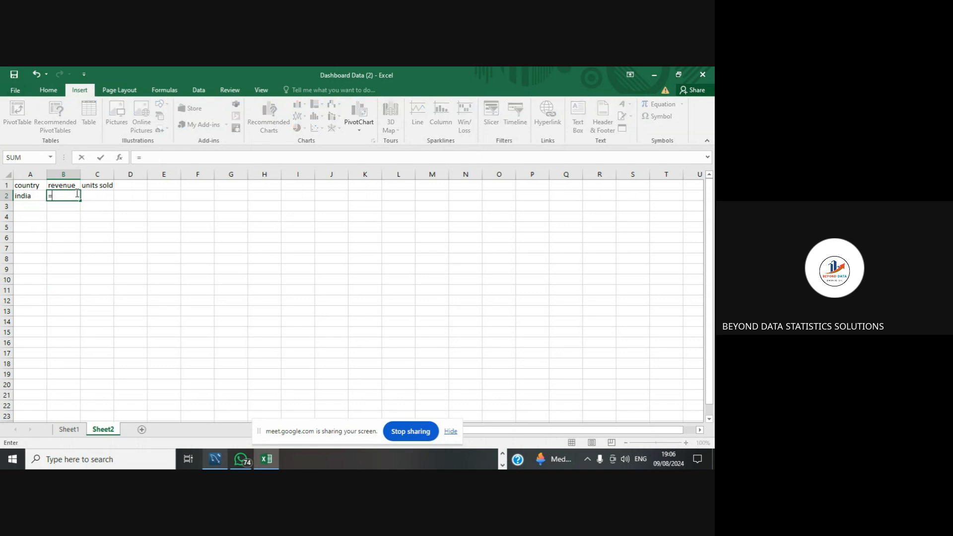
pyautogui.press('BackSpace')
pyautogui.click(41, 204)
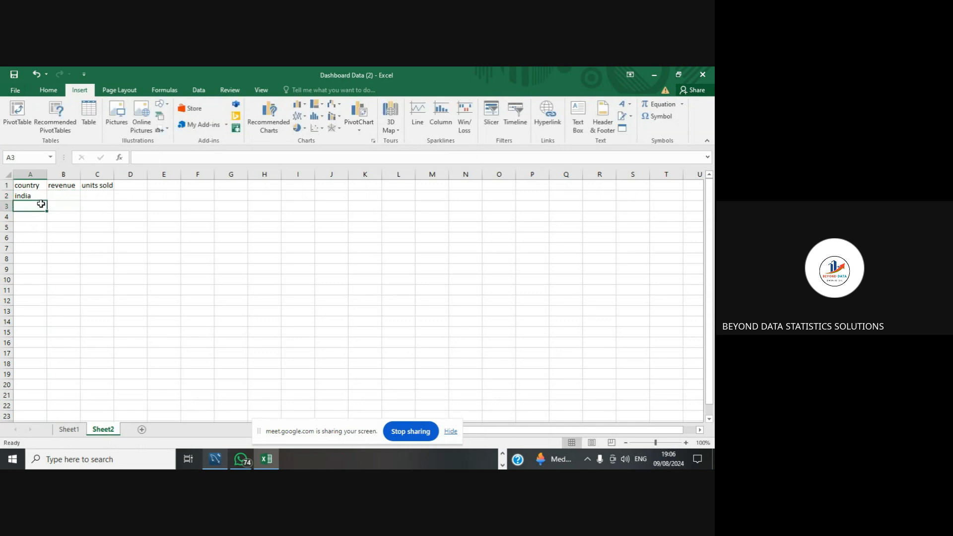
pyautogui.write('=uni')
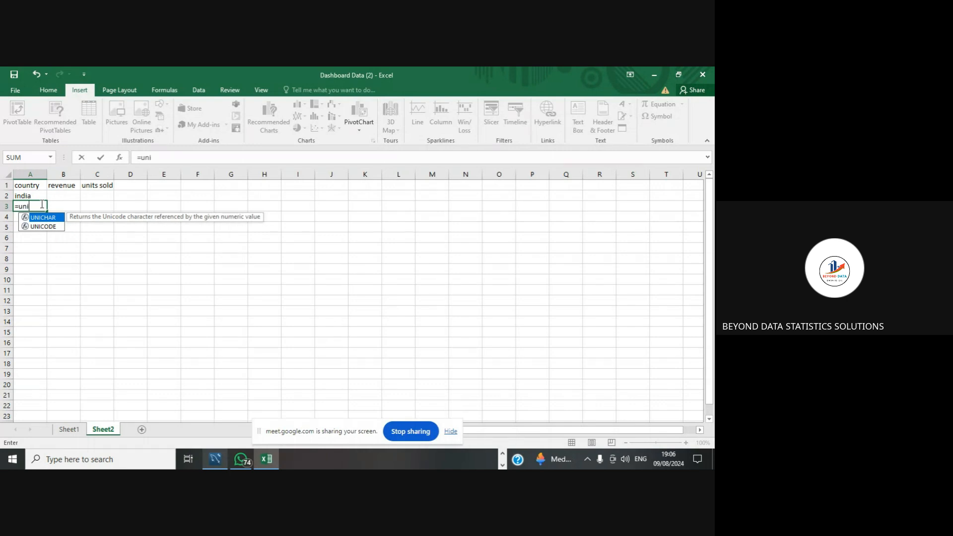
pyautogui.press('BackSpace')
pyautogui.press('BackSpace')
pyautogui.press('BackSpace')
pyautogui.press('BackSpace')
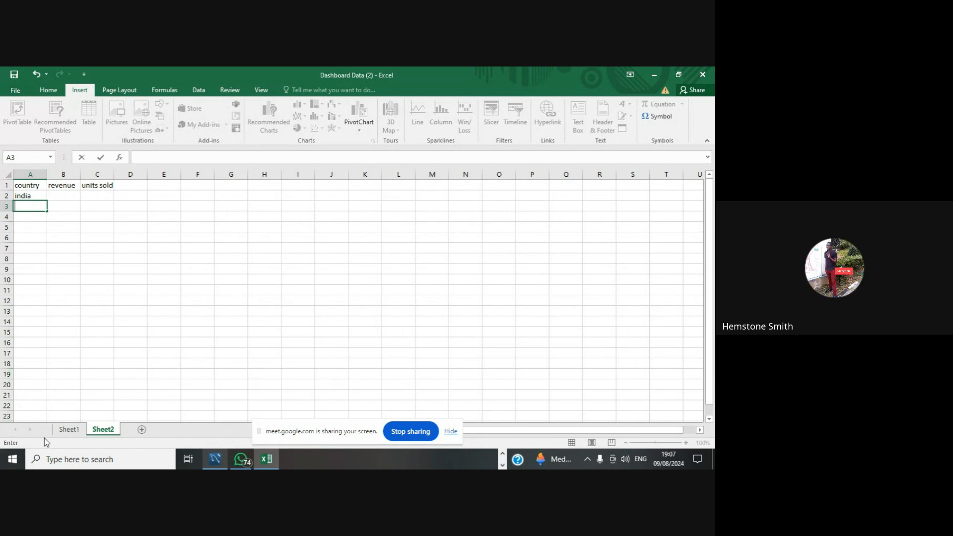
# Convert the Sheet1 dataset, range A1:G526, into a table with headers.
pyautogui.click(68, 430)
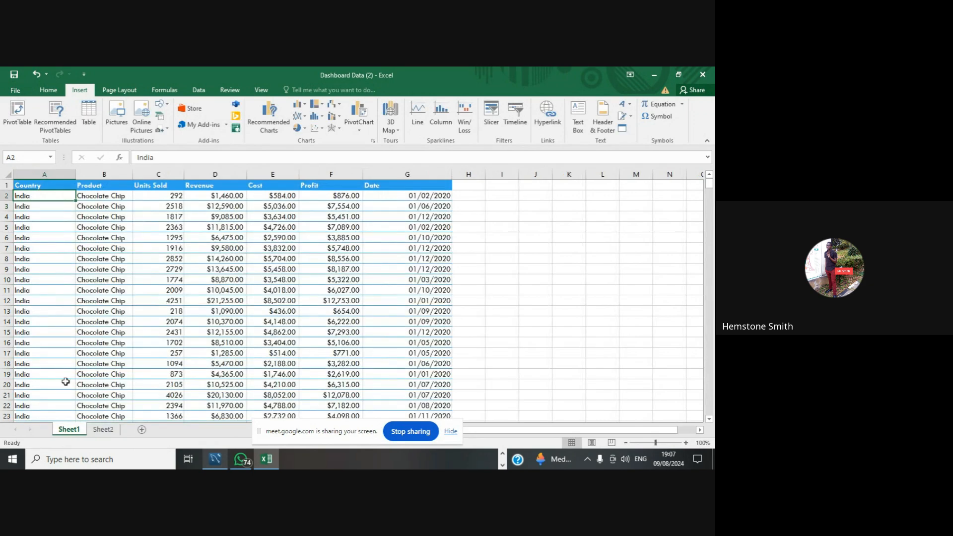
pyautogui.scroll(-7, 59, 336)
pyautogui.scroll(-3, 59, 336)
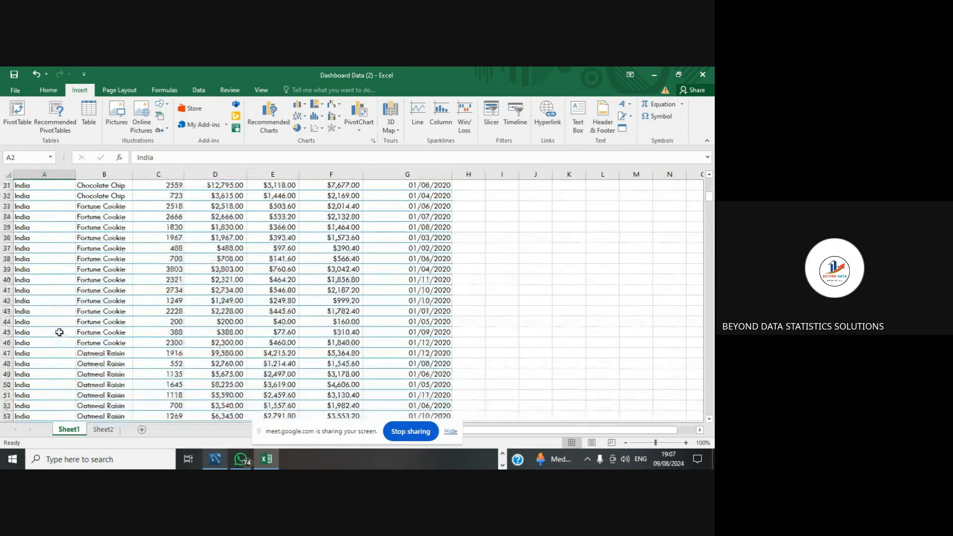
pyautogui.scroll(10, 57, 331)
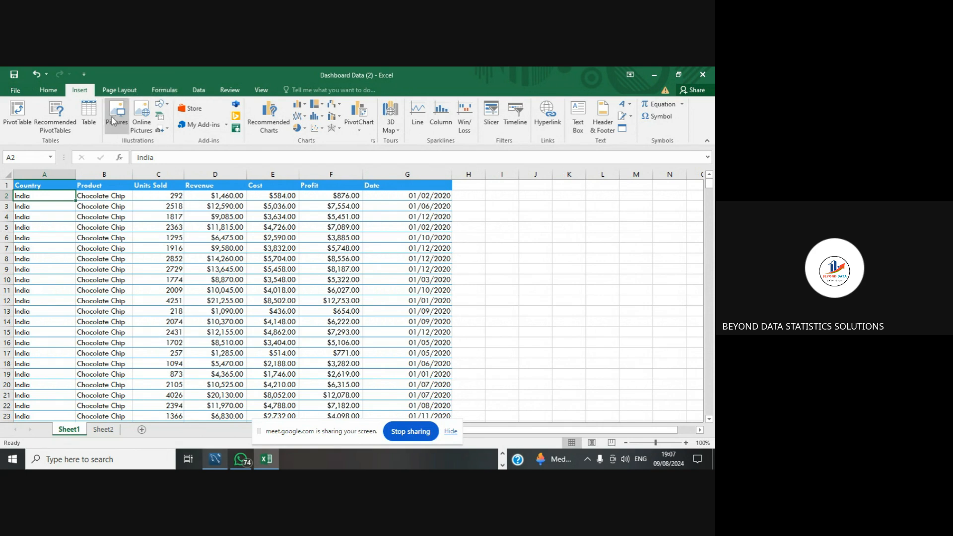
pyautogui.click(88, 124)
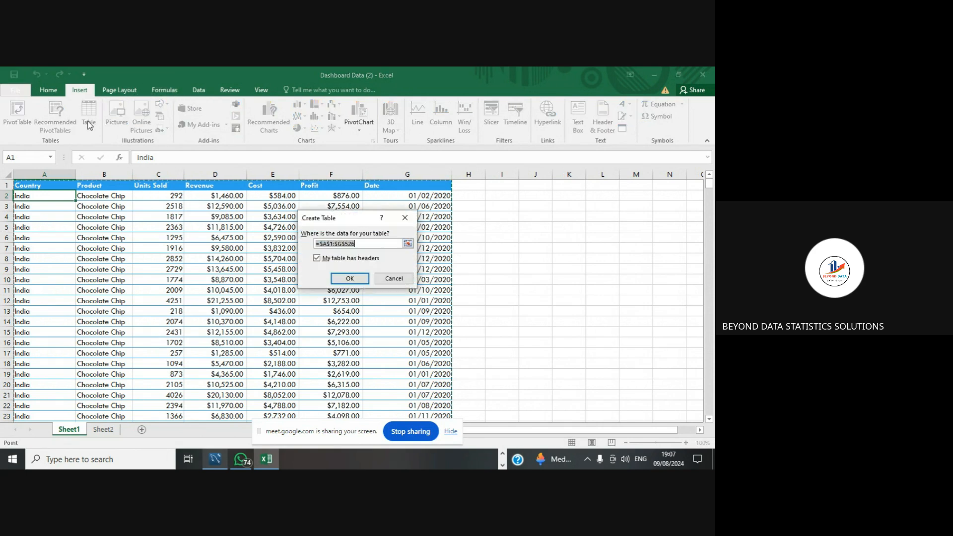
pyautogui.click(353, 281)
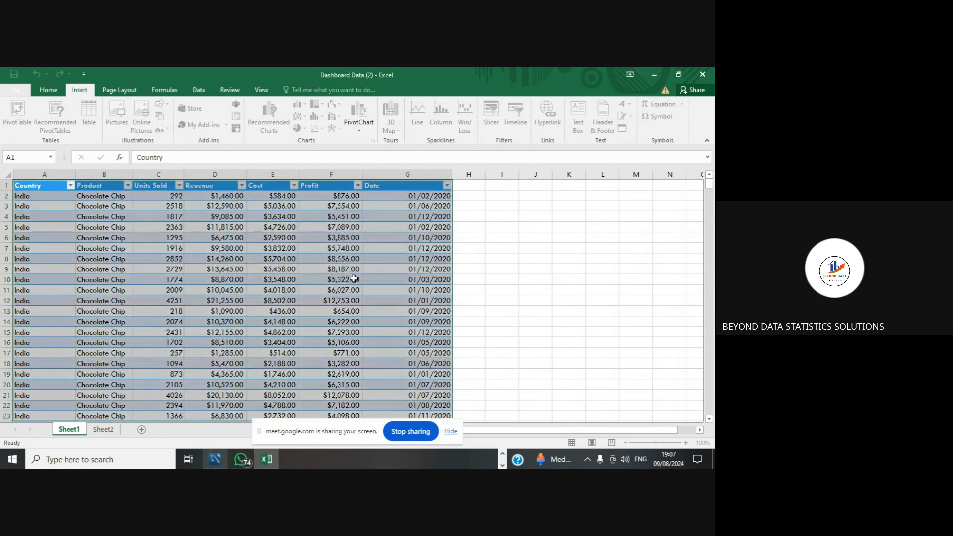
# Look through the Country column of the Sheet1 table to identify the different countries listed.
pyautogui.scroll(-7, 234, 278)
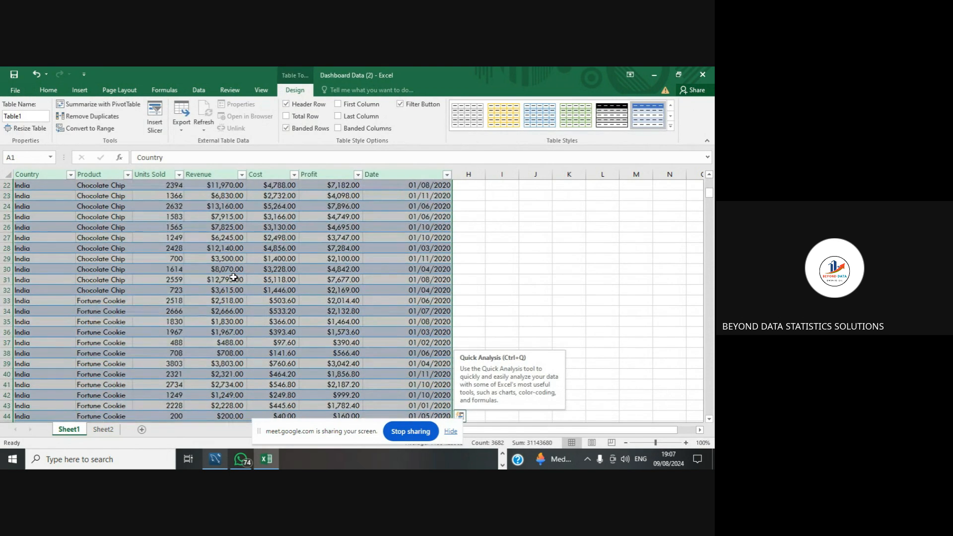
pyautogui.scroll(-14, 234, 277)
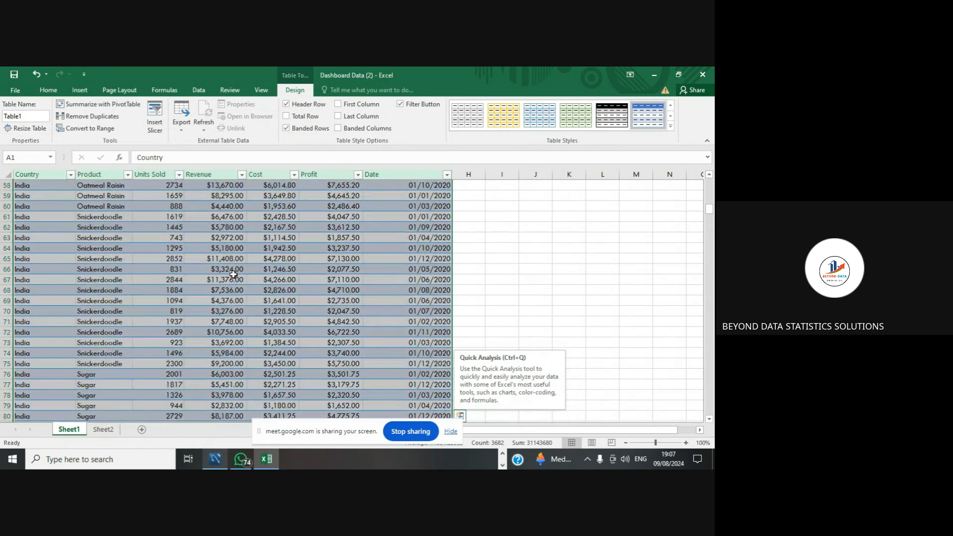
pyautogui.scroll(-1, 233, 275)
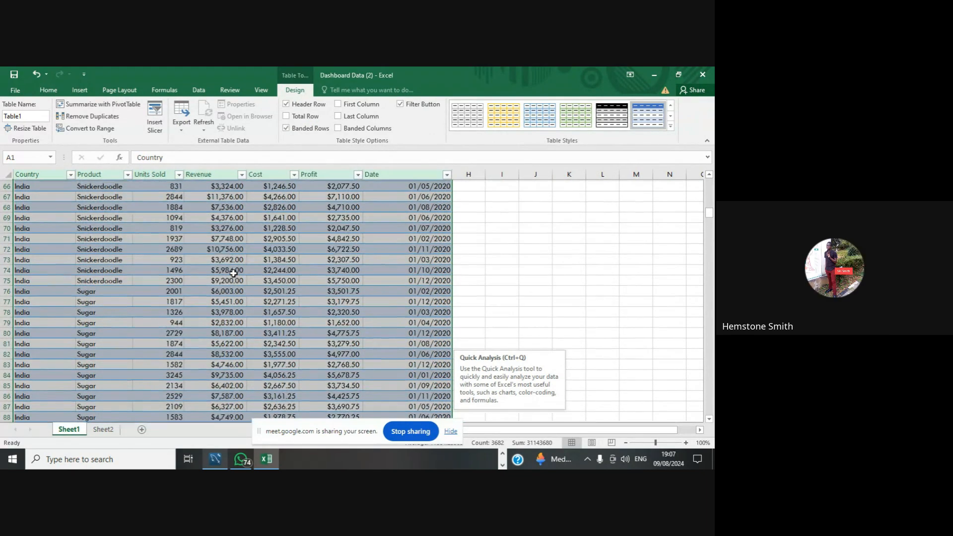
pyautogui.scroll(-8, 234, 269)
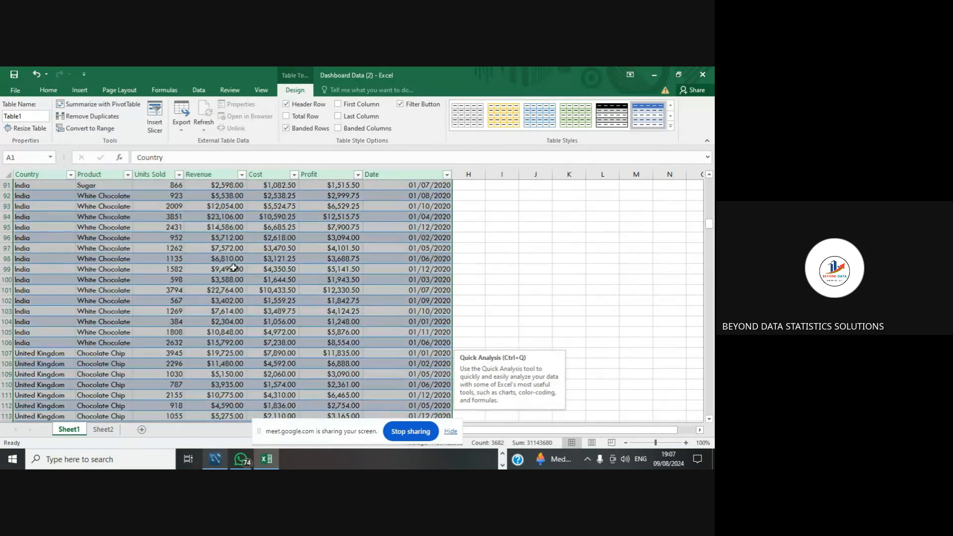
pyautogui.scroll(-3, 234, 268)
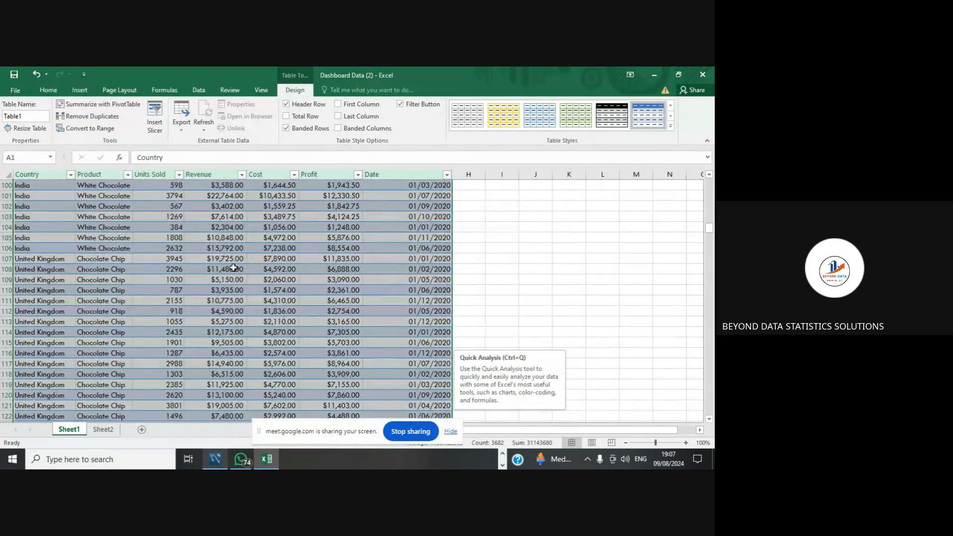
pyautogui.scroll(-10, 234, 268)
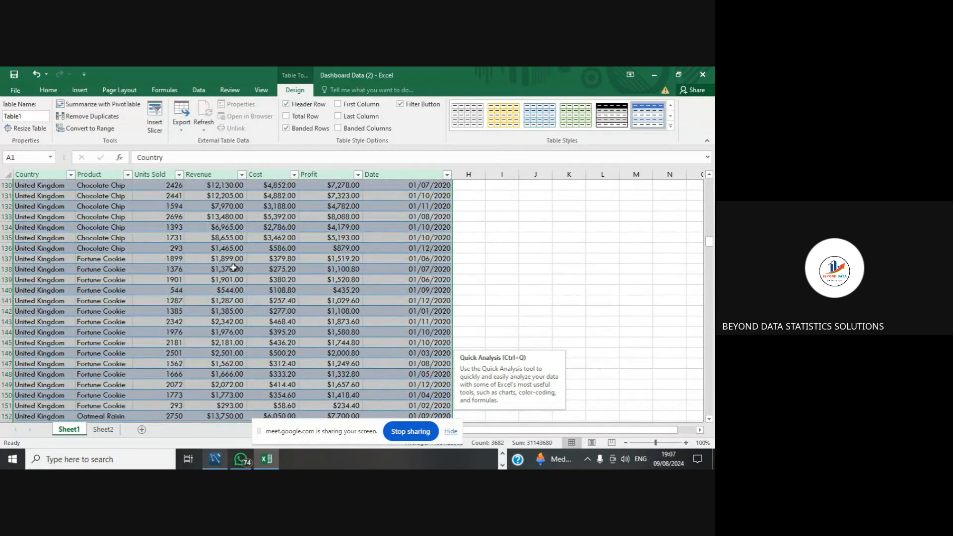
pyautogui.scroll(-3, 193, 260)
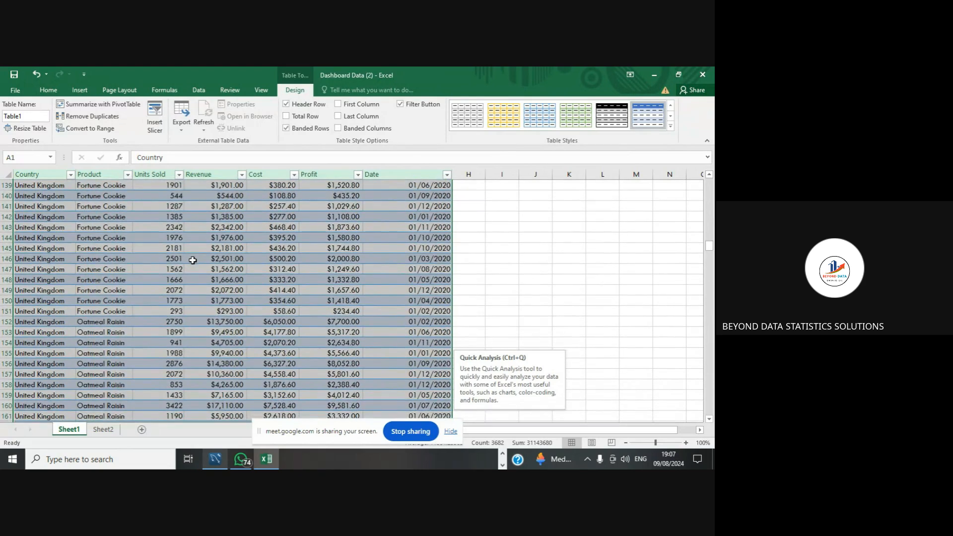
pyautogui.scroll(-11, 193, 260)
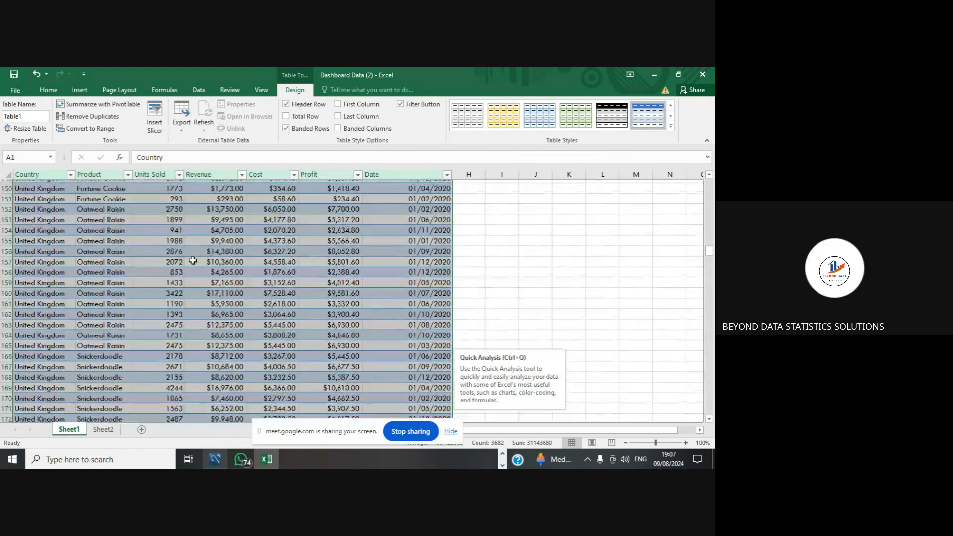
pyautogui.scroll(-13, 193, 260)
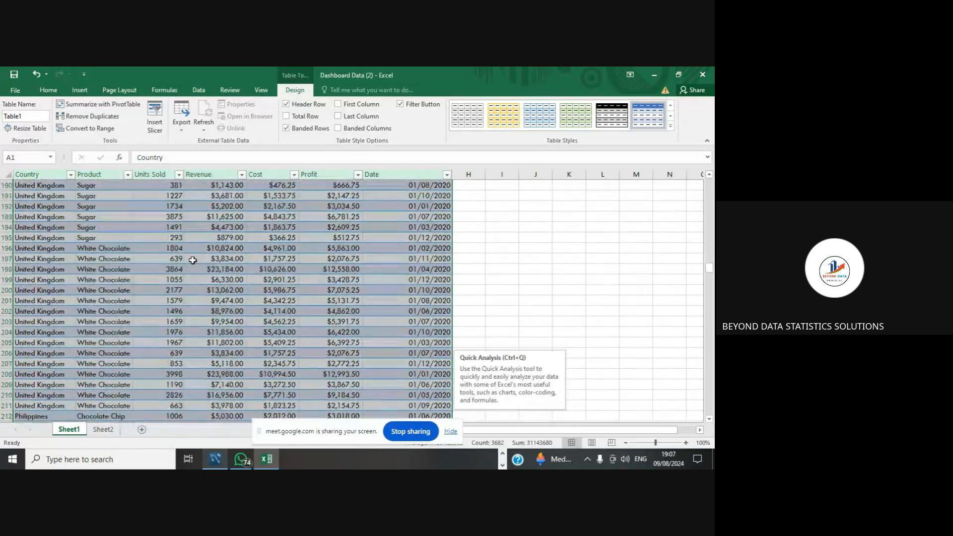
pyautogui.scroll(-20, 193, 260)
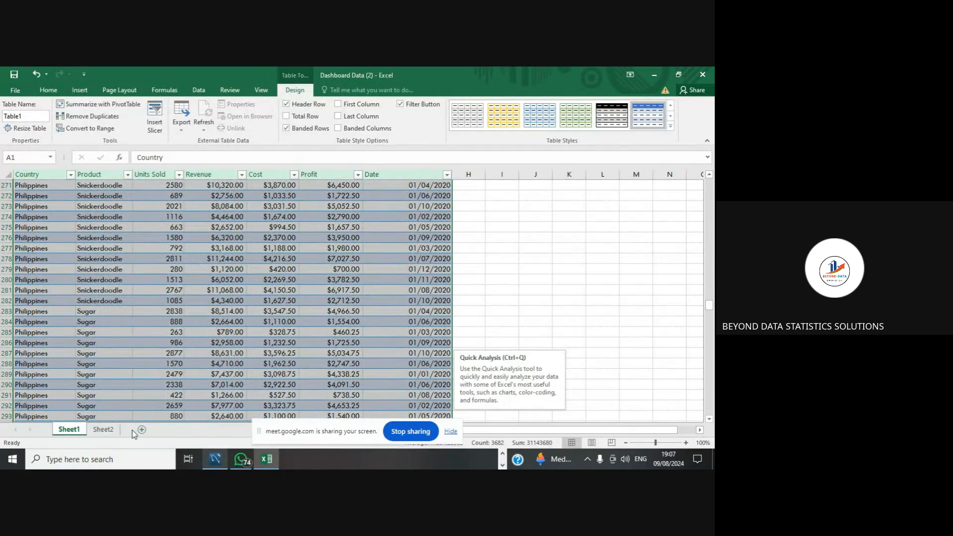
pyautogui.scroll(4, 102, 318)
pyautogui.scroll(13, 103, 319)
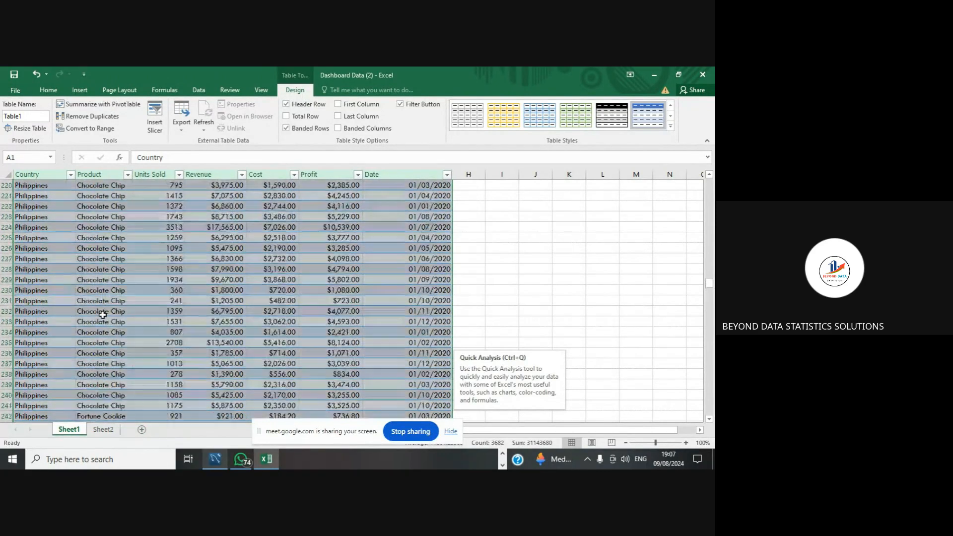
pyautogui.scroll(16, 102, 315)
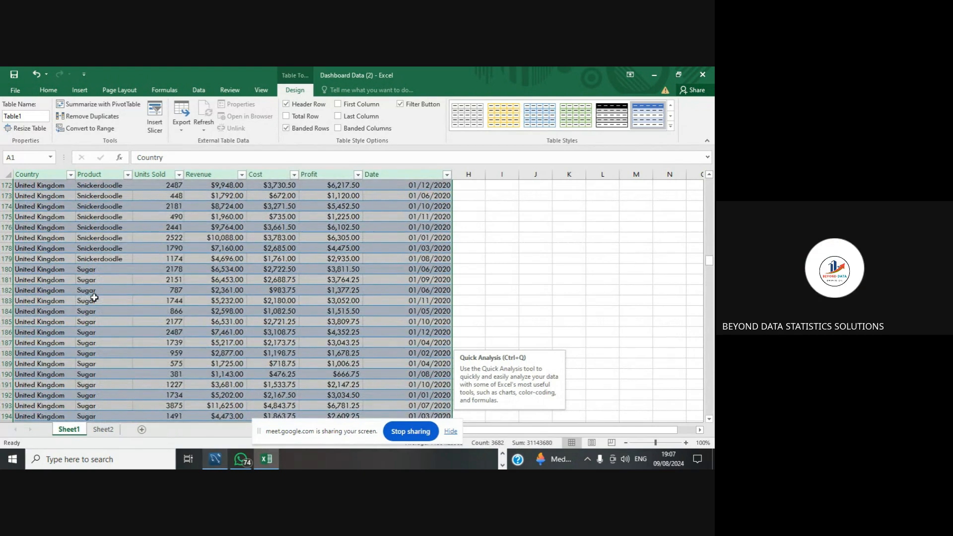
pyautogui.scroll(16, 95, 297)
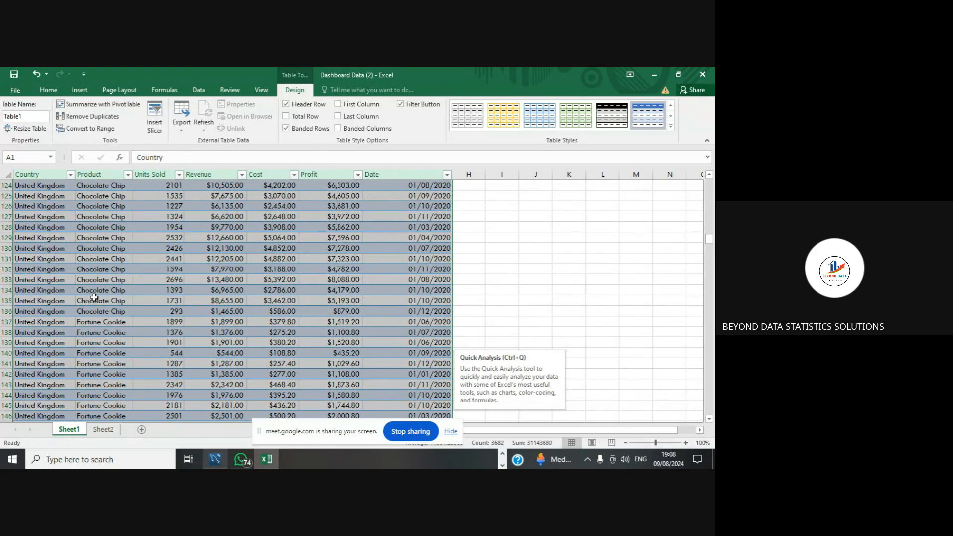
# Copy a United Kingdom entry from the Sheet1 Country column into cell A3 of the Sheet2 summary.
pyautogui.click(33, 301)
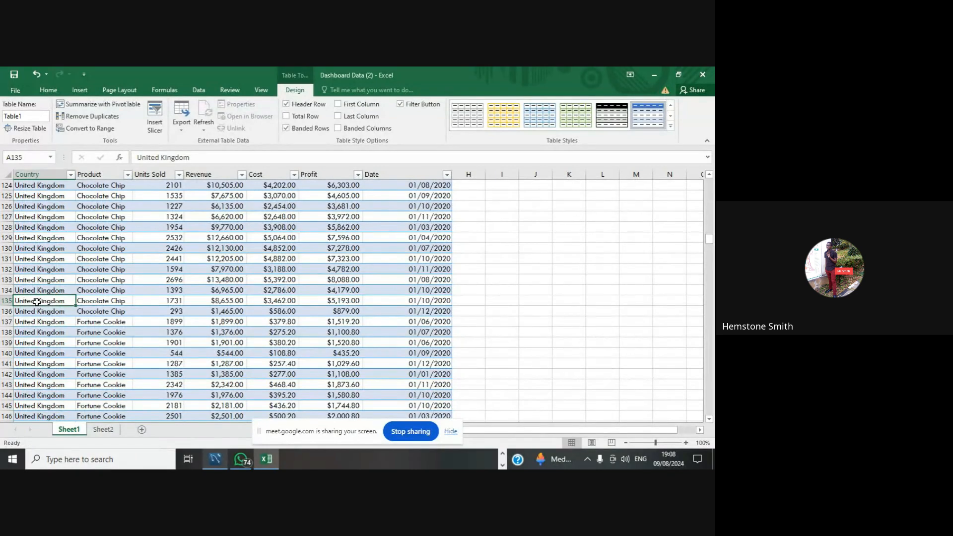
pyautogui.rightClick(37, 302)
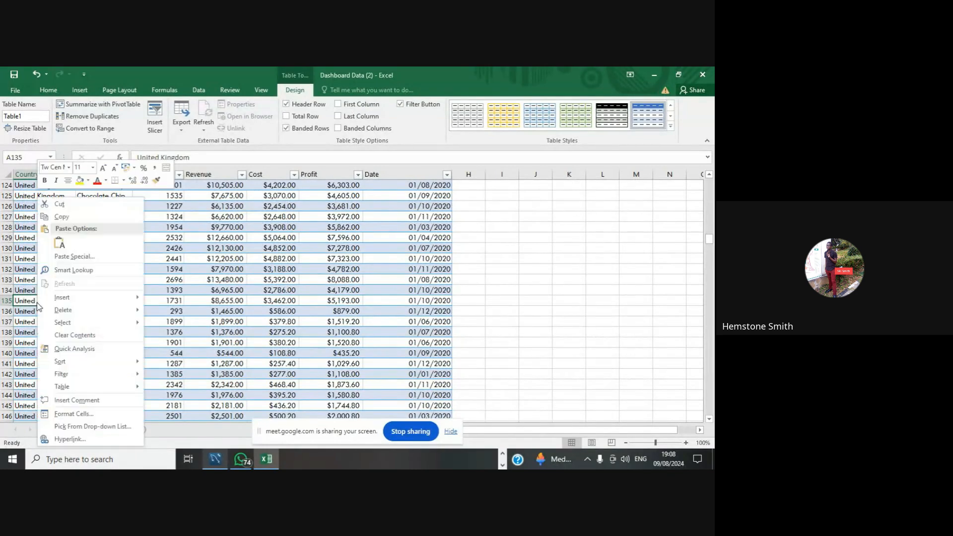
pyautogui.click(58, 220)
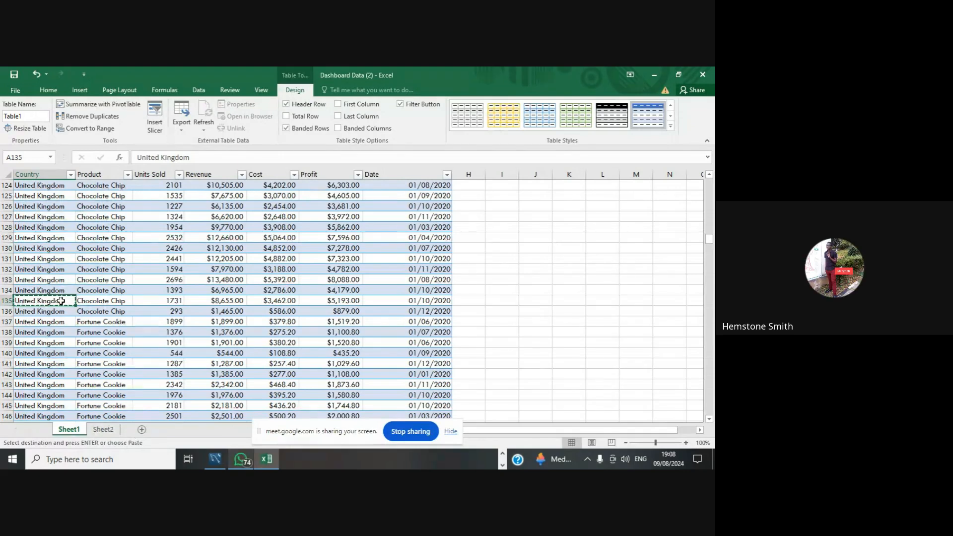
pyautogui.click(104, 430)
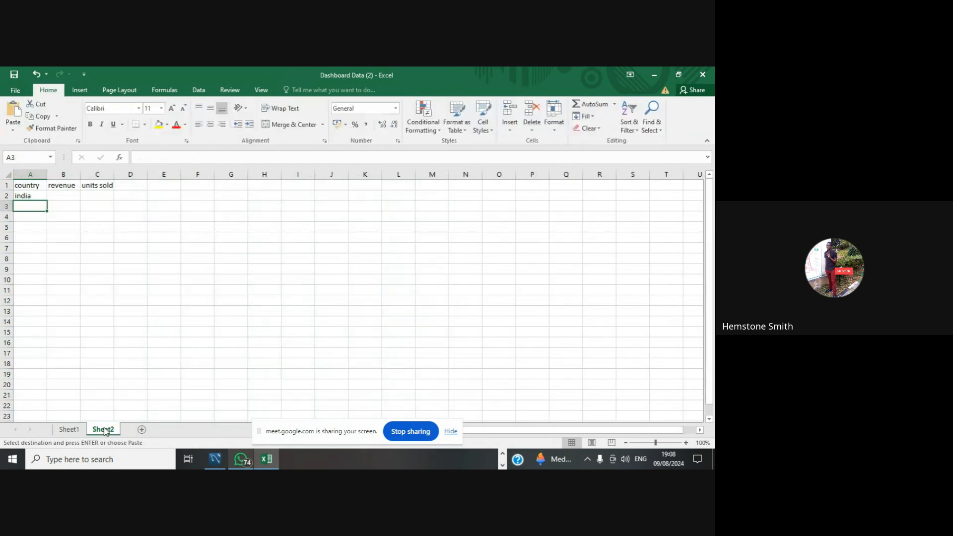
pyautogui.rightClick(30, 209)
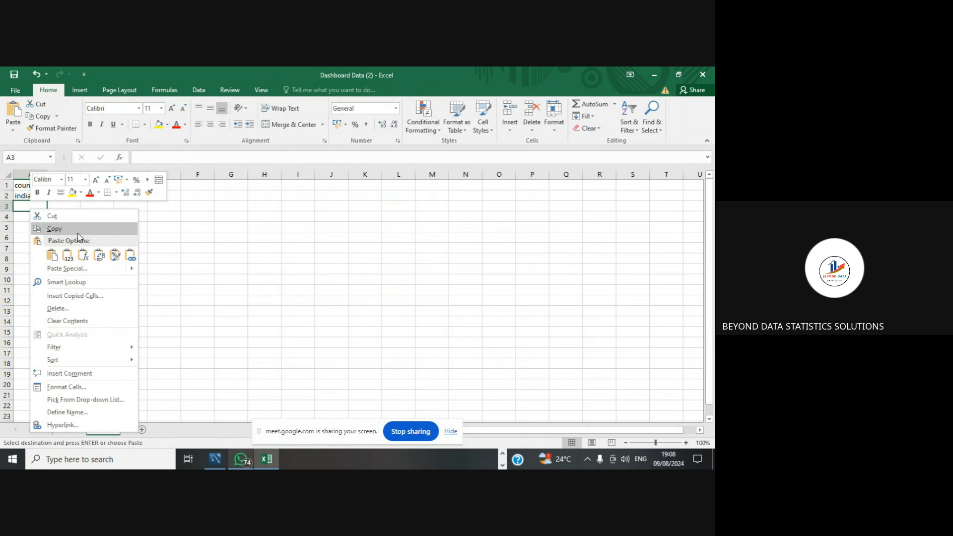
pyautogui.click(149, 233)
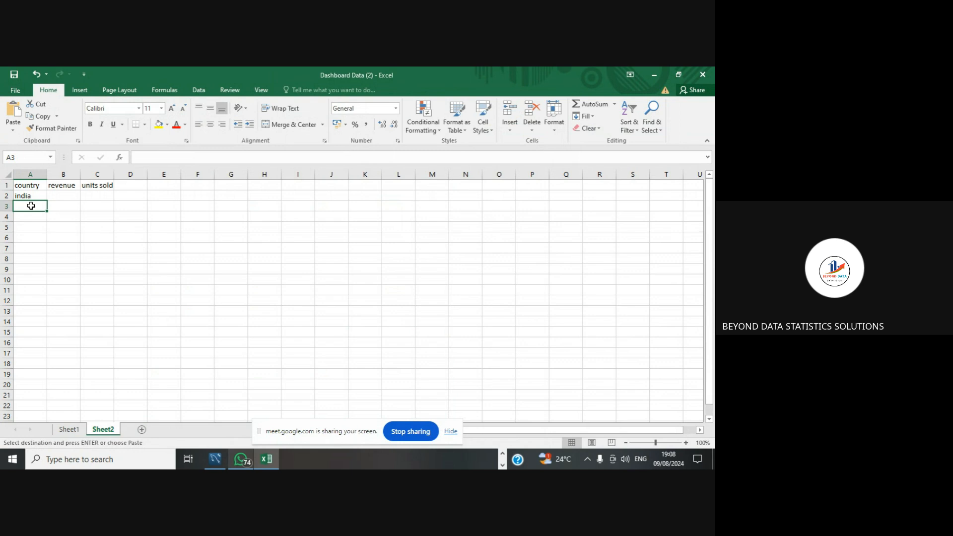
pyautogui.hotkey('ctrl', 'v')
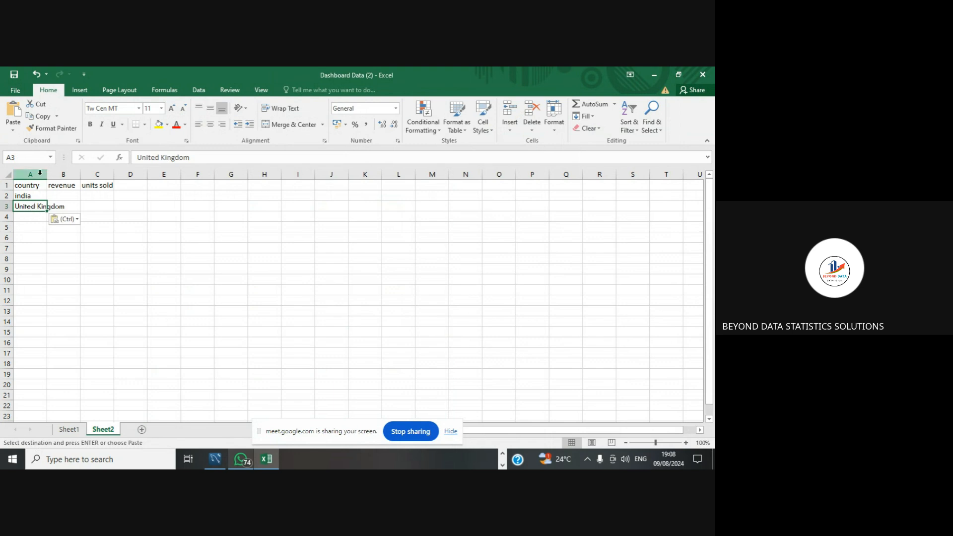
# Copy a Philippines entry from the Sheet1 Country column into cell A4 of the Sheet2 summary.
pyautogui.click(69, 429)
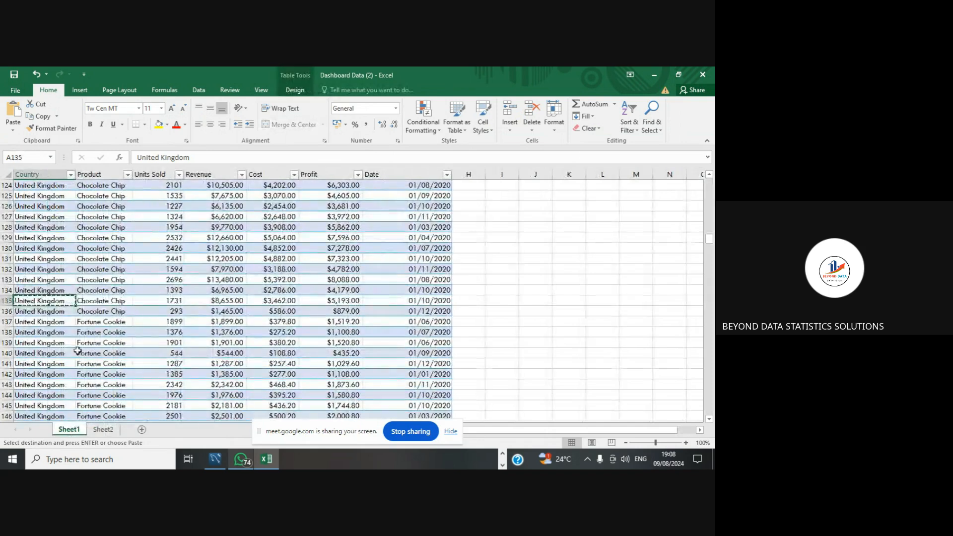
pyautogui.scroll(-20, 45, 328)
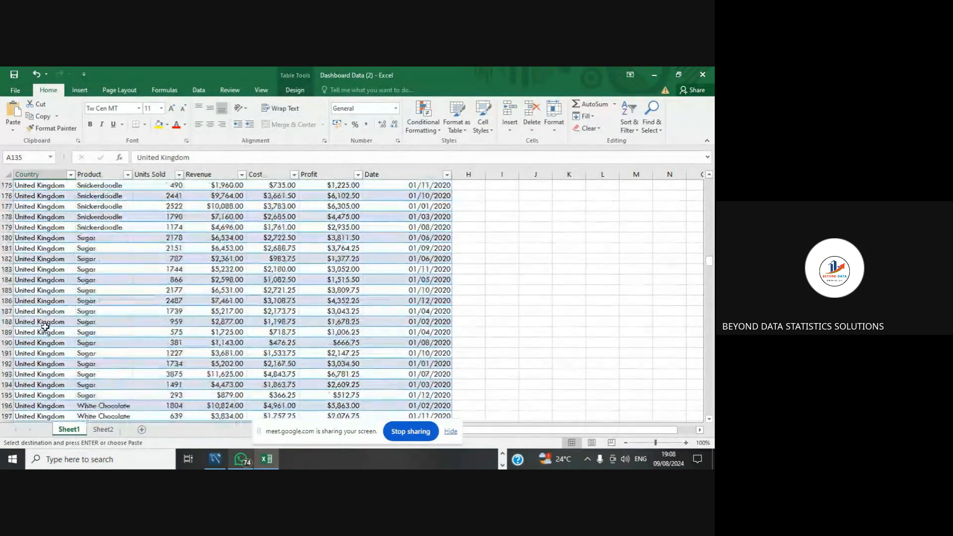
pyautogui.scroll(-2, 48, 336)
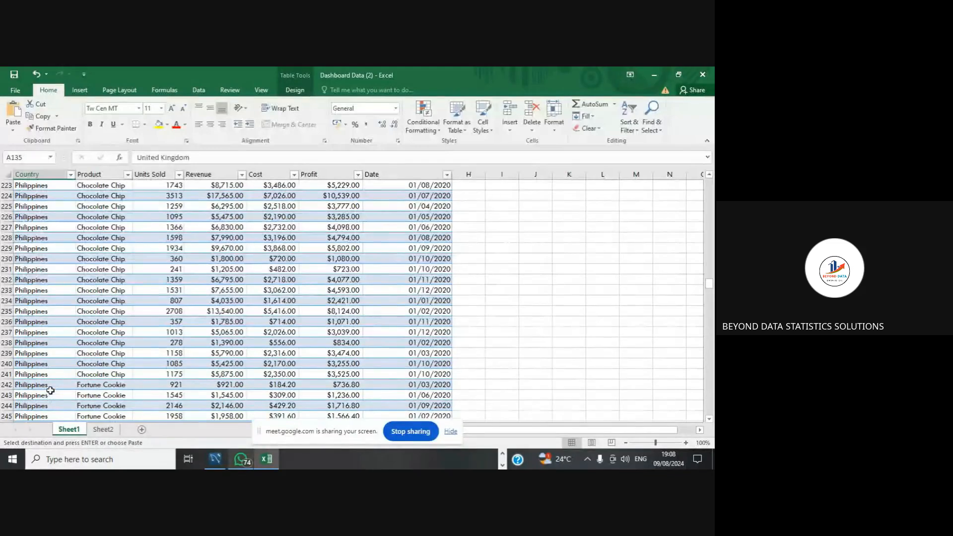
pyautogui.click(51, 394)
pyautogui.hotkey('ctrl', 'c')
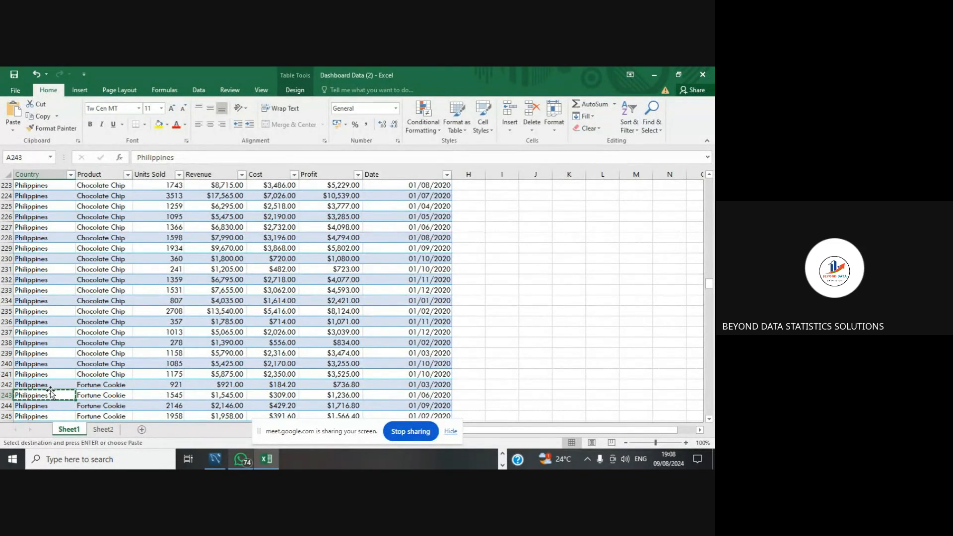
pyautogui.click(110, 430)
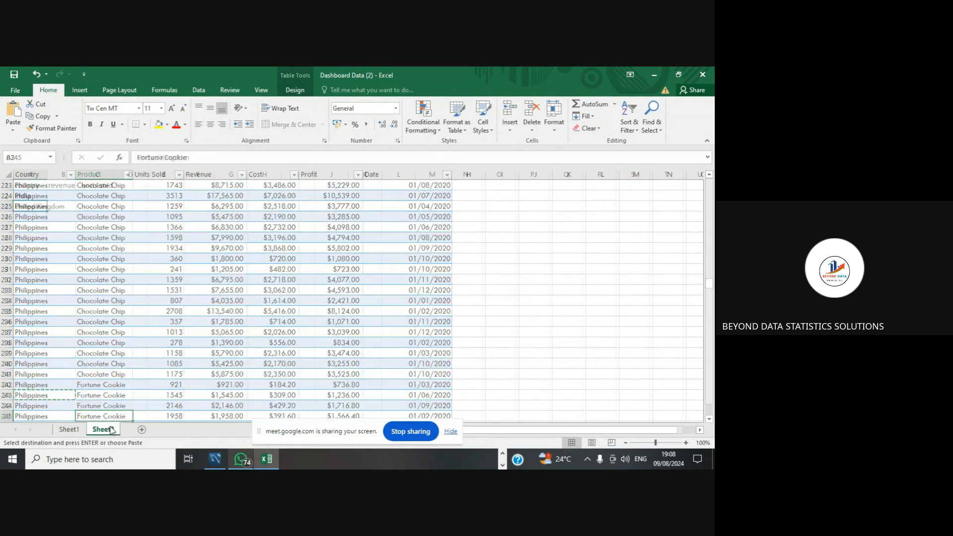
pyautogui.click(38, 219)
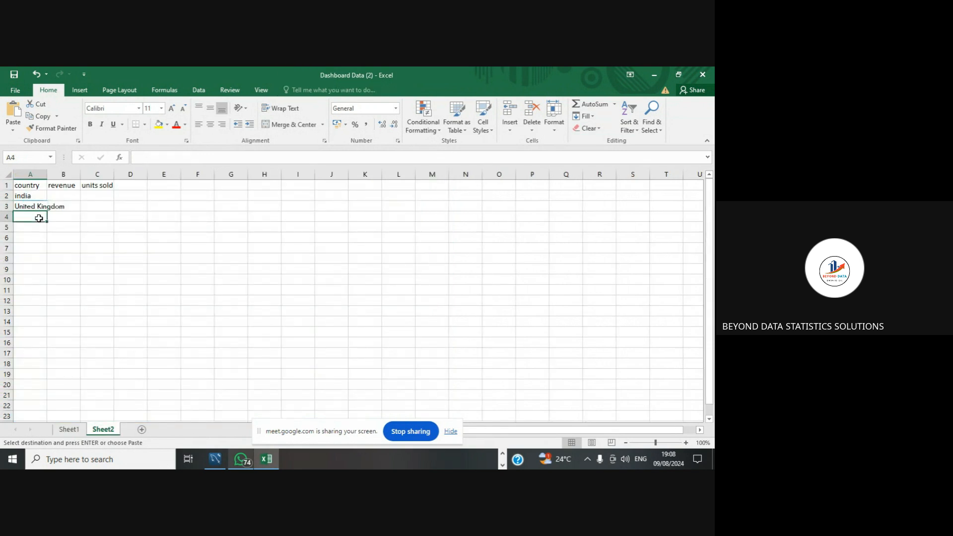
pyautogui.hotkey('ctrl', 'v')
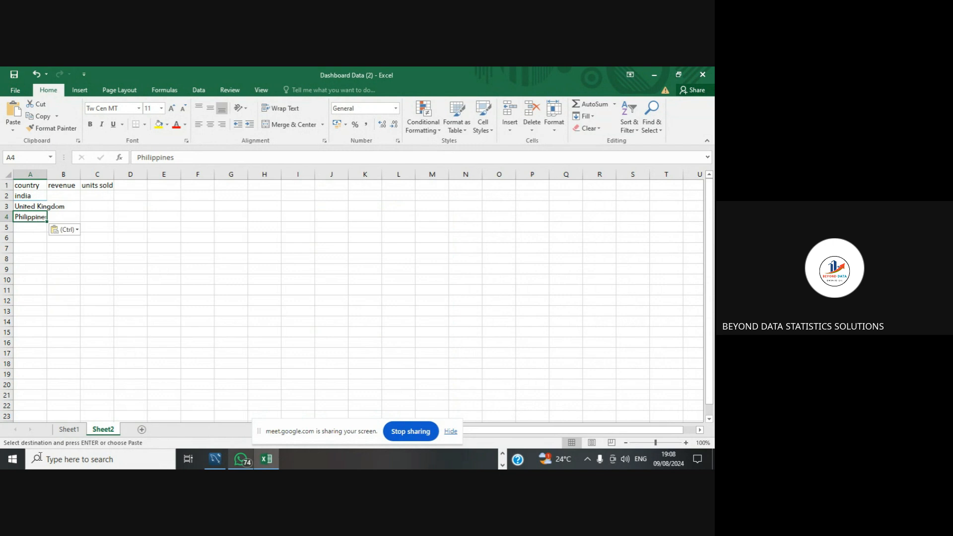
# Copy a Malaysia entry from the Sheet1 Country column into cell A5 of the Sheet2 summary.
pyautogui.click(69, 430)
pyautogui.scroll(-14, 55, 331)
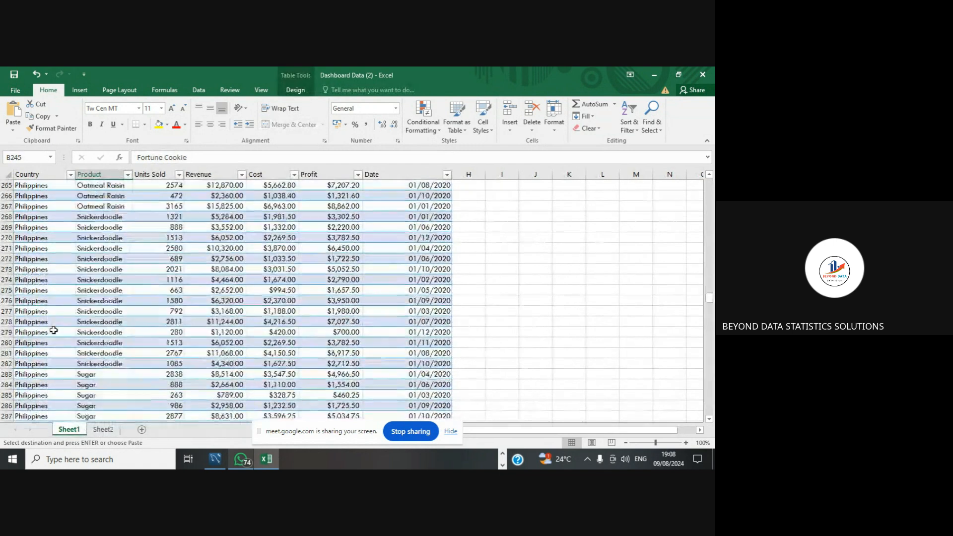
pyautogui.scroll(-16, 54, 331)
pyautogui.click(55, 406)
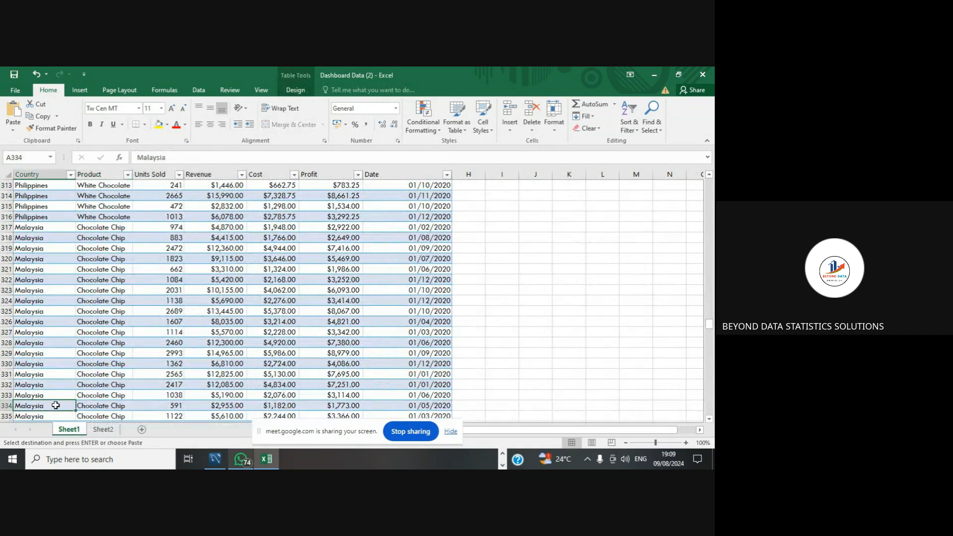
pyautogui.hotkey('ctrl', 'c')
pyautogui.click(105, 430)
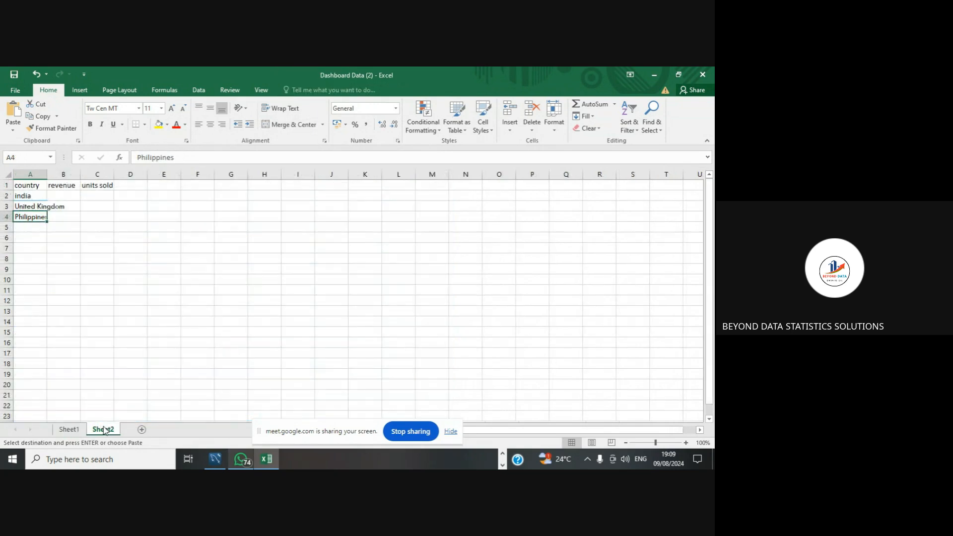
pyautogui.click(20, 227)
pyautogui.hotkey('ctrl', 'v')
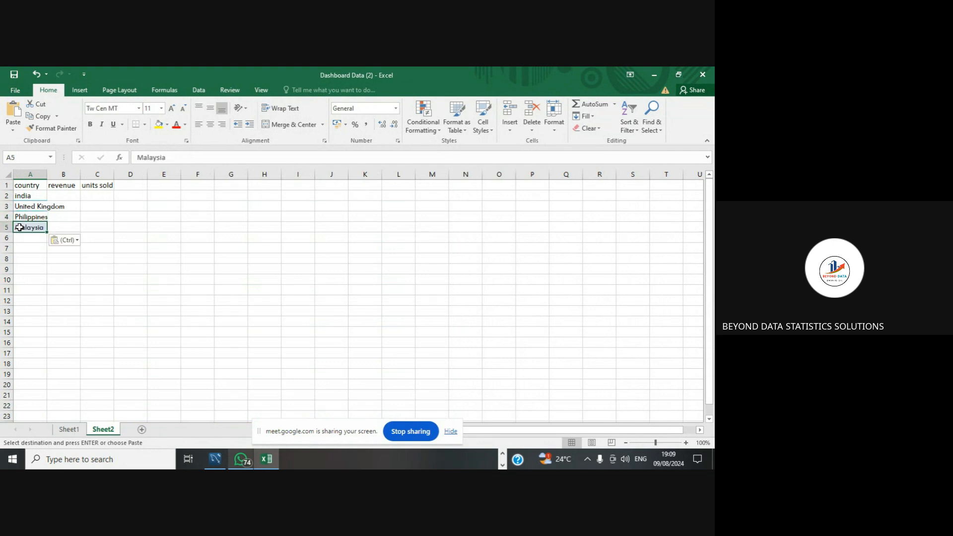
# Copy a United States entry from the Sheet1 Country column into cell A6 of the Sheet2 summary.
pyautogui.scroll(-5, 20, 228)
pyautogui.scroll(5, 24, 298)
pyautogui.click(69, 429)
pyautogui.scroll(-2, 66, 344)
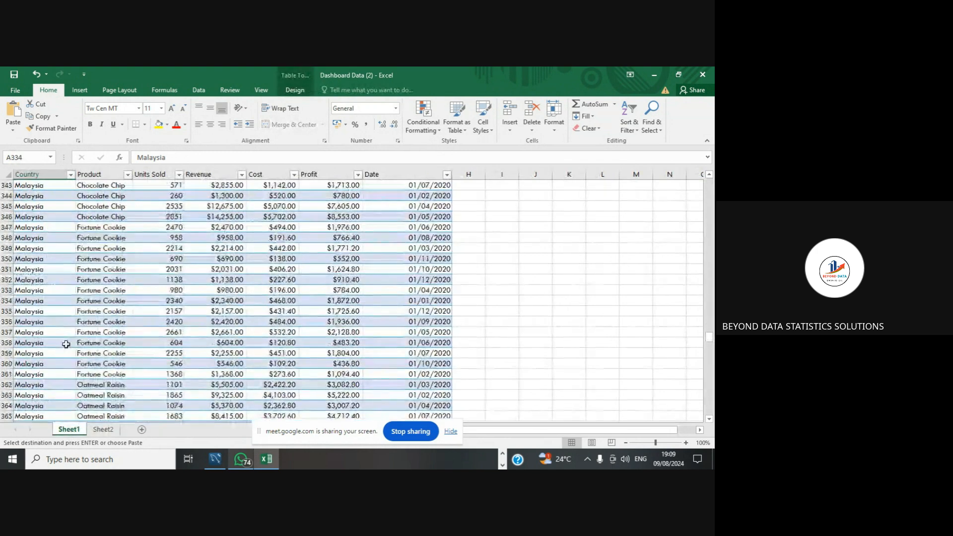
pyautogui.scroll(-20, 66, 344)
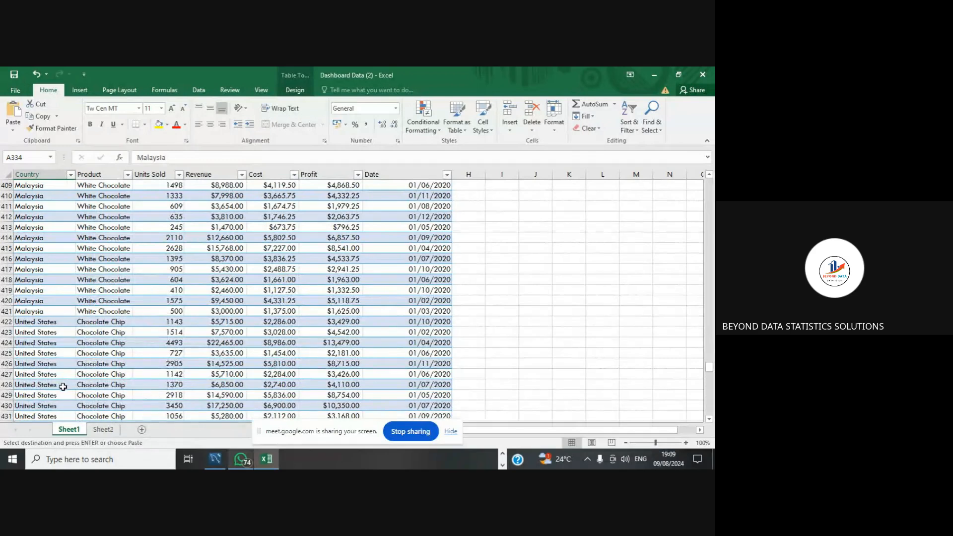
pyautogui.click(55, 407)
pyautogui.hotkey('ctrl', 'c')
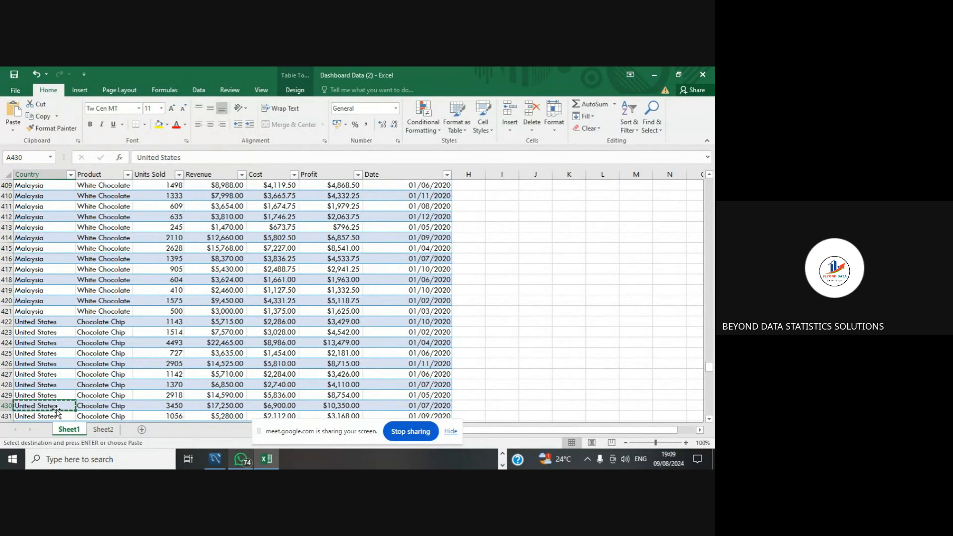
pyautogui.click(104, 430)
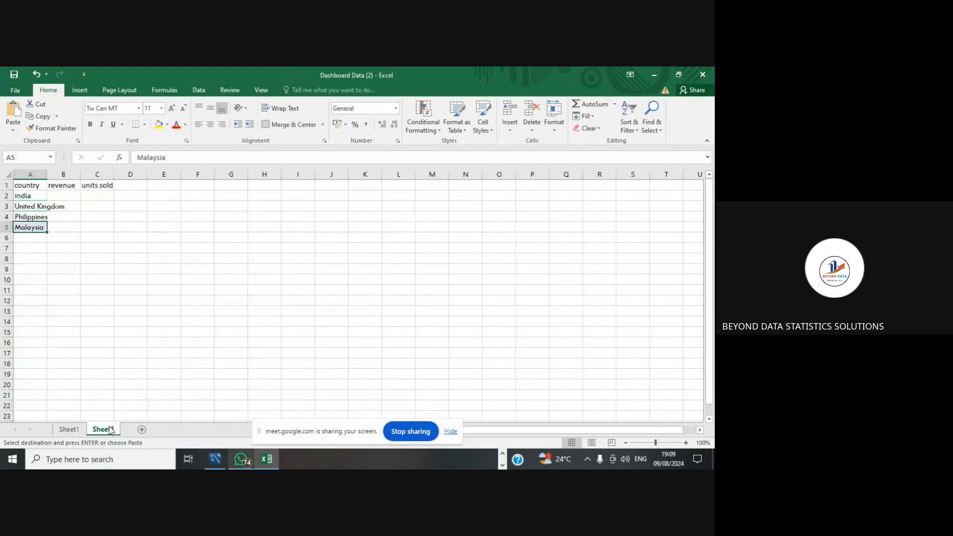
pyautogui.click(32, 238)
pyautogui.hotkey('ctrl', 'v')
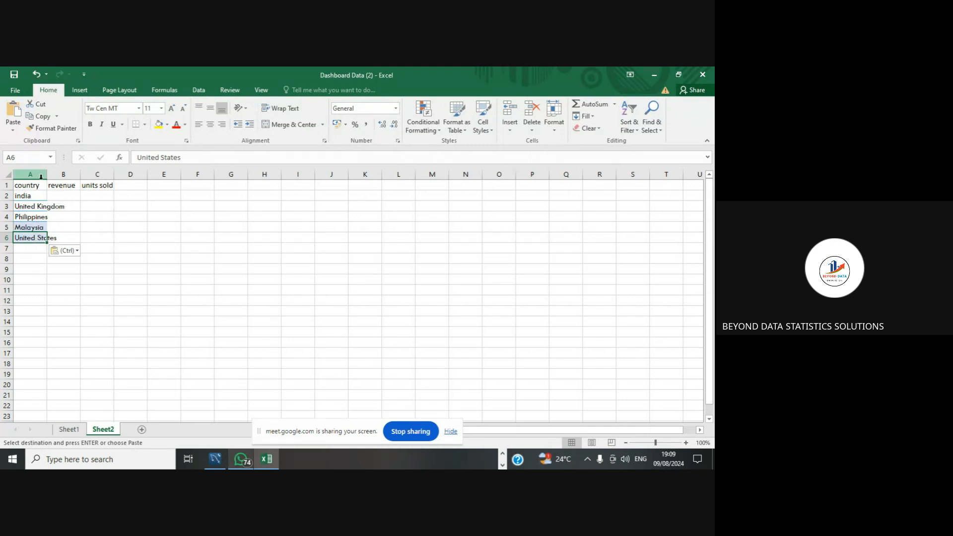
pyautogui.moveTo(42, 185); pyautogui.dragTo(62, 193)
pyautogui.click(48, 194)
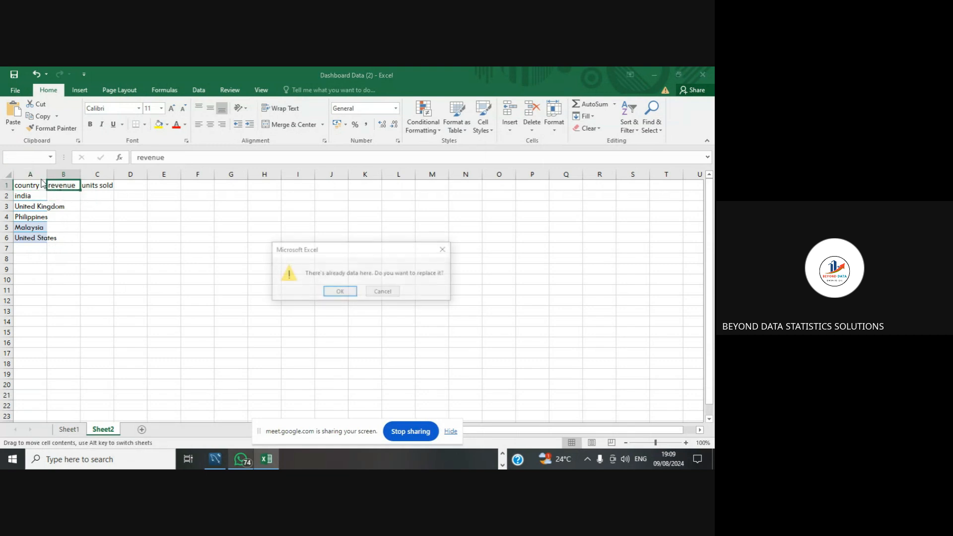
pyautogui.click(384, 292)
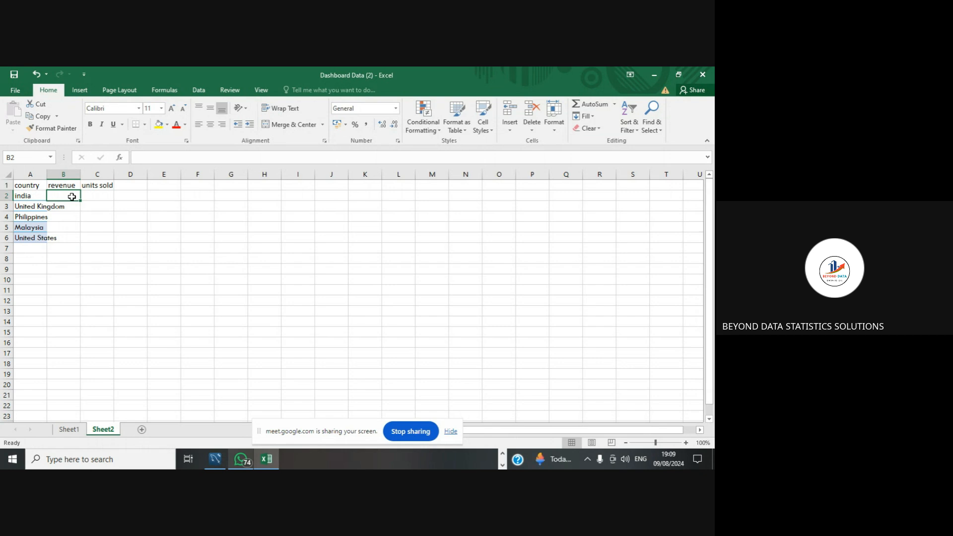
# Begin a SUMIF formula in cell B2 of the Sheet2 summary for India's revenue.
pyautogui.doubleClick(72, 197)
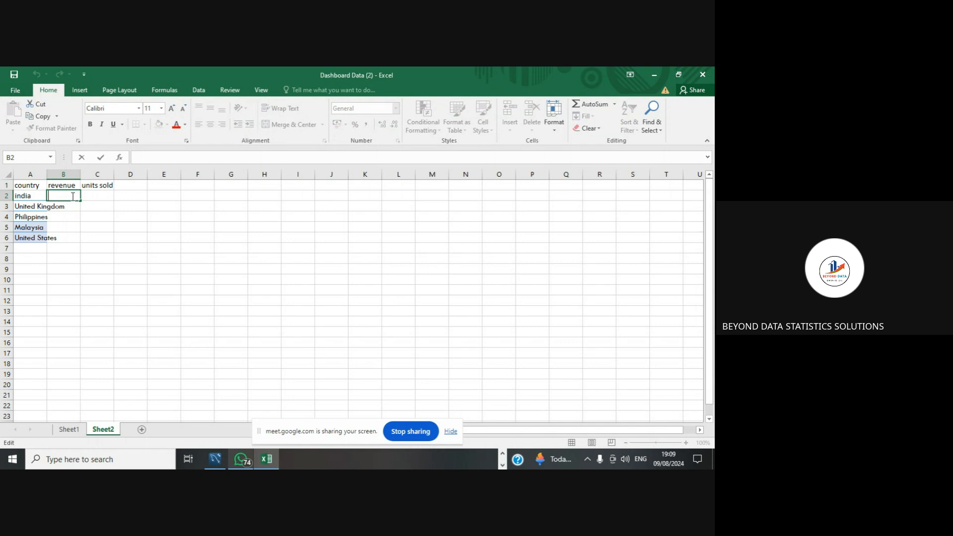
pyautogui.write('=')
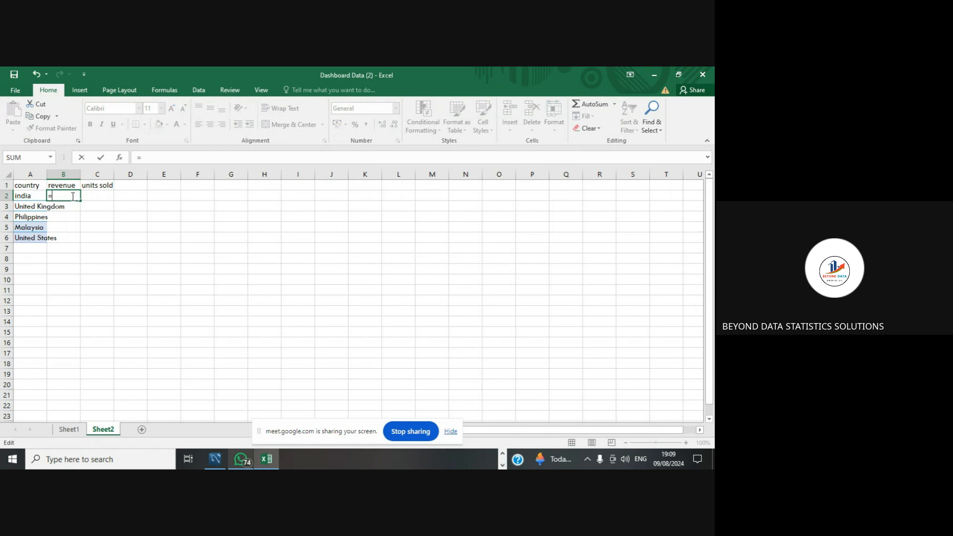
pyautogui.write('sumif')
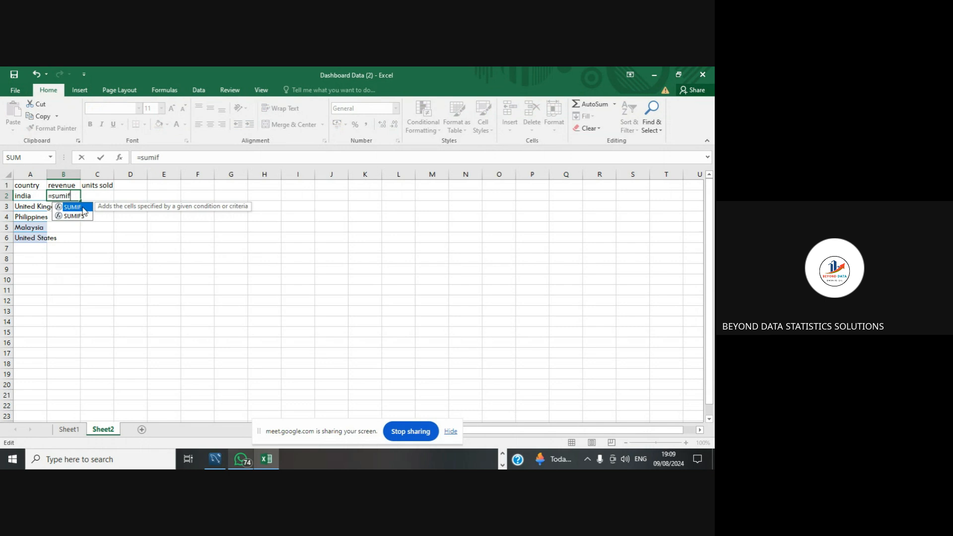
pyautogui.write('(')
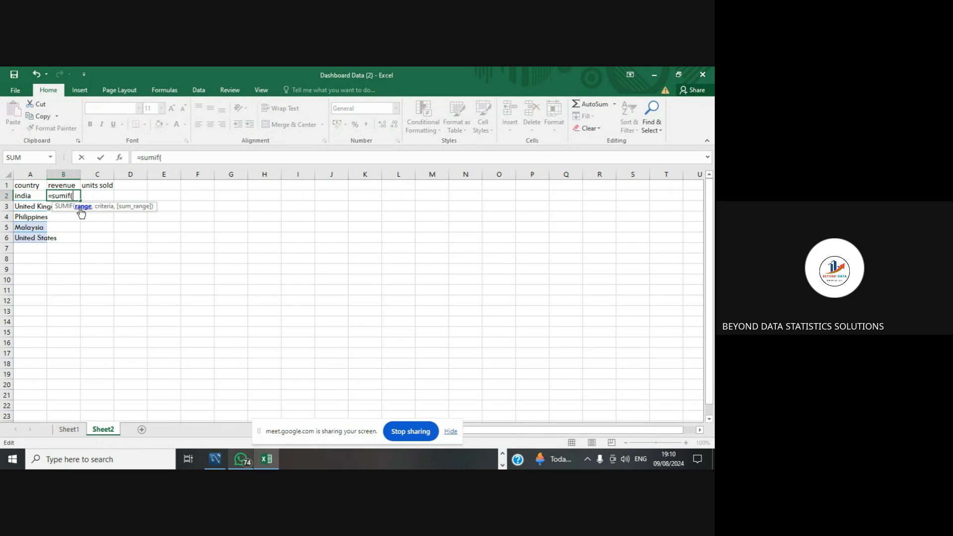
# Try to set the SUMIF range to the Sheet1 Country column and return to Sheet2 for the criteria.
pyautogui.click(60, 429)
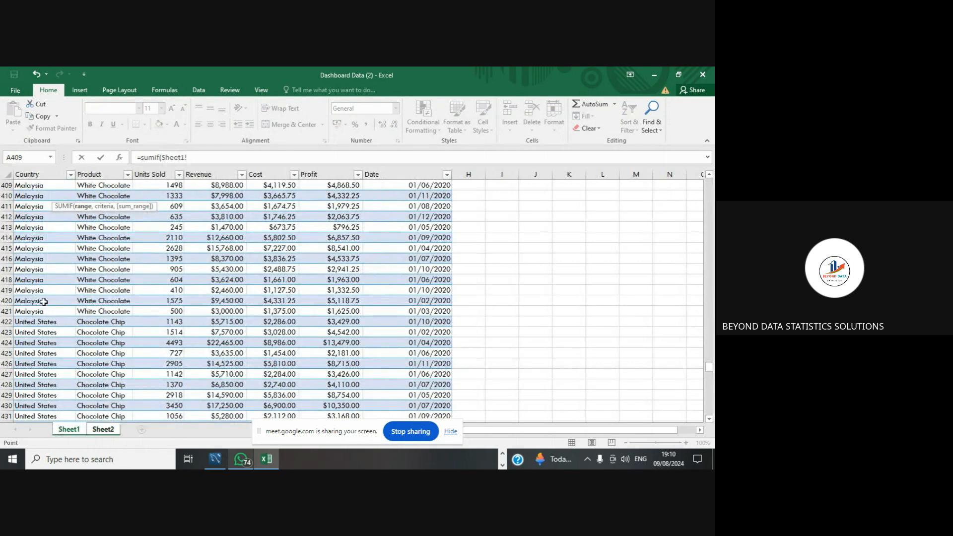
pyautogui.scroll(4, 55, 273)
pyautogui.scroll(20, 54, 273)
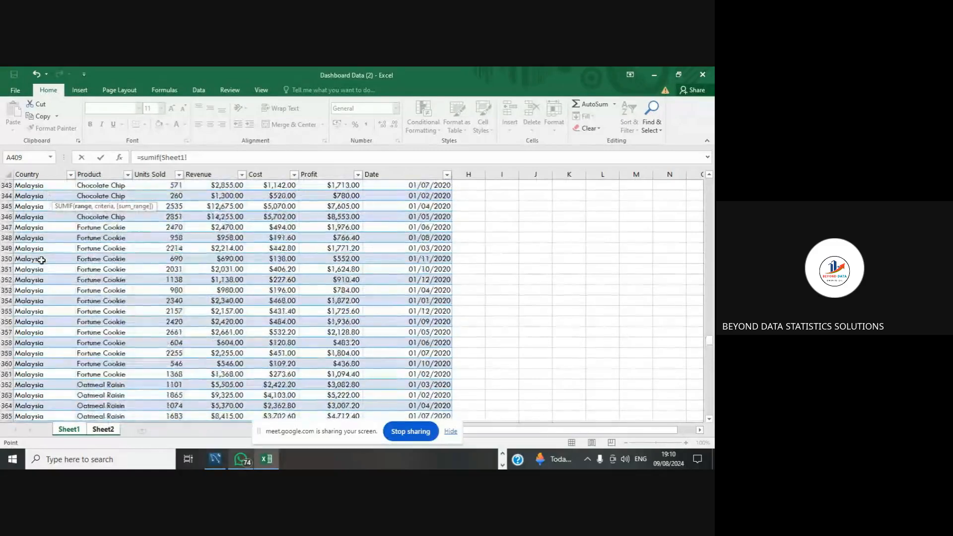
pyautogui.scroll(4, 30, 196)
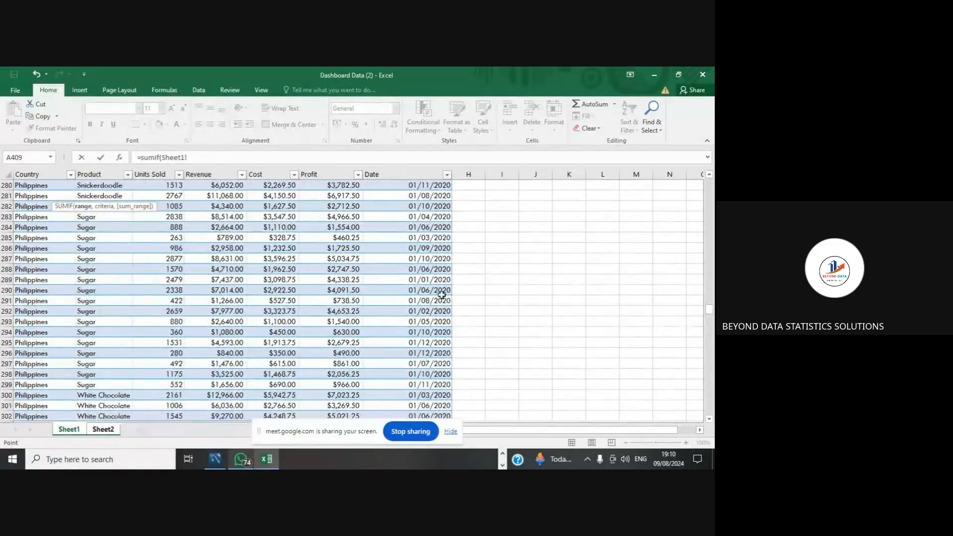
pyautogui.moveTo(710, 308); pyautogui.dragTo(710, 185)
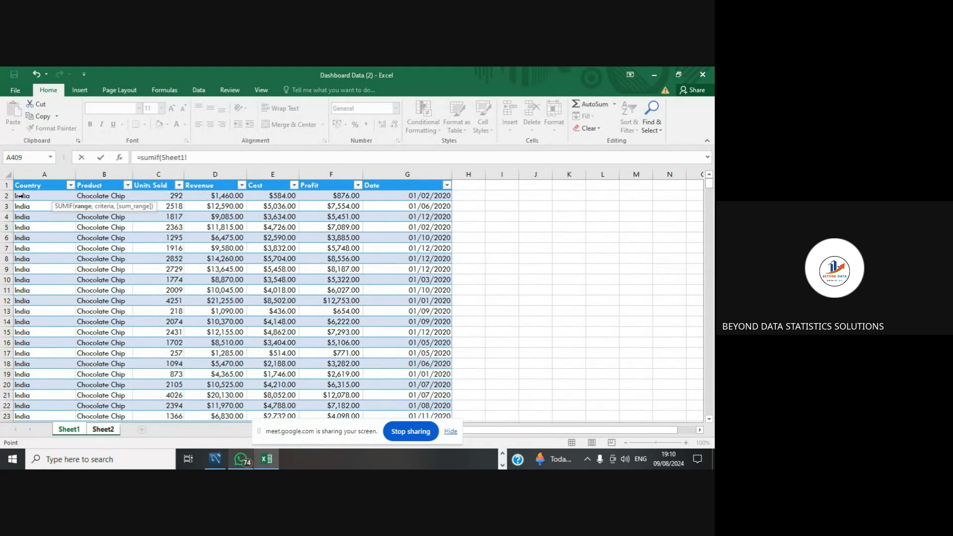
pyautogui.click(34, 195)
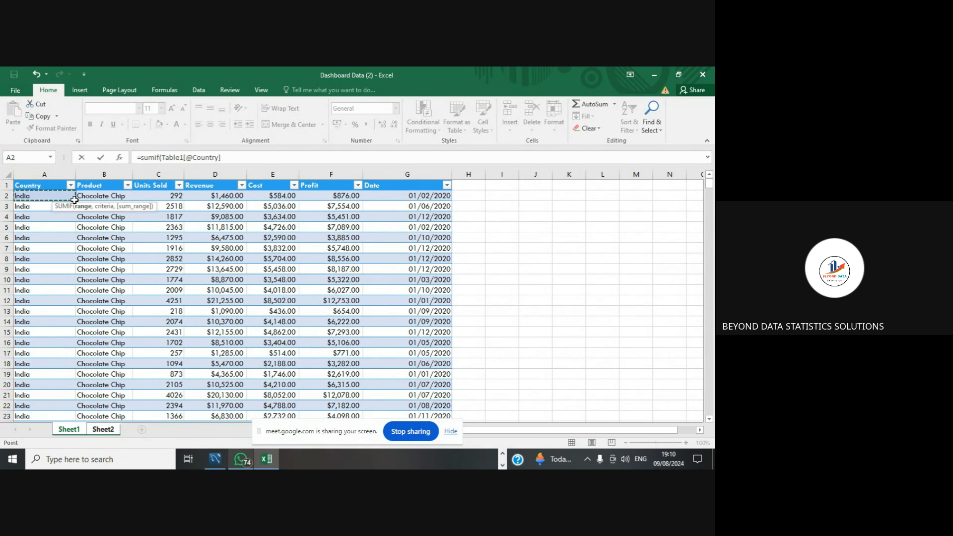
pyautogui.hotkey('ctrl', 'shift', 'Down')
pyautogui.hotkey('ctrl', 'shift', 'Down')
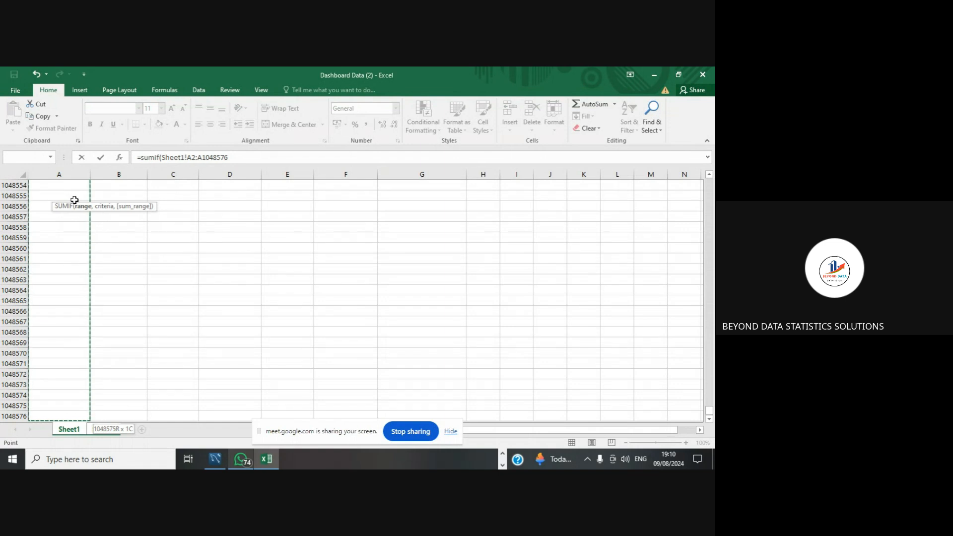
pyautogui.hotkey('ctrl', 'shift', 'Up')
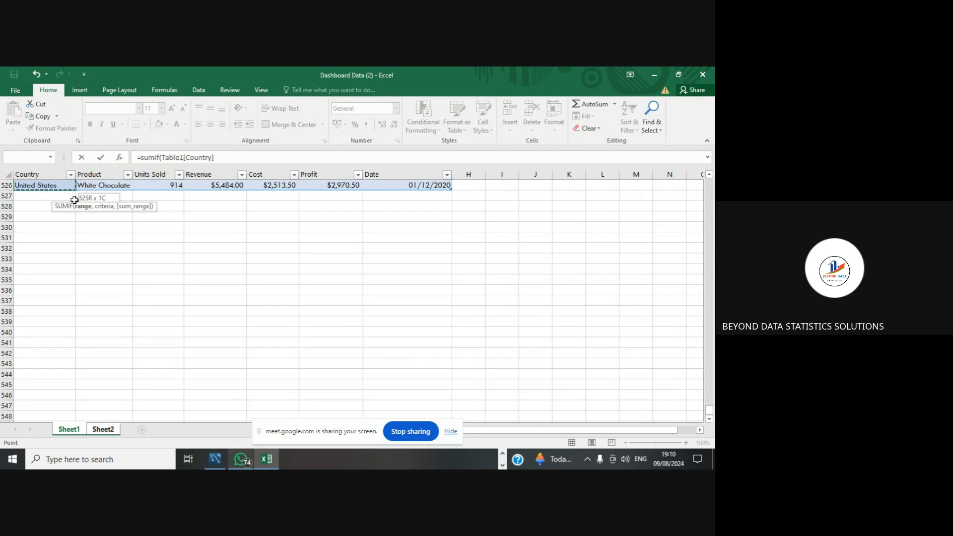
pyautogui.click(102, 429)
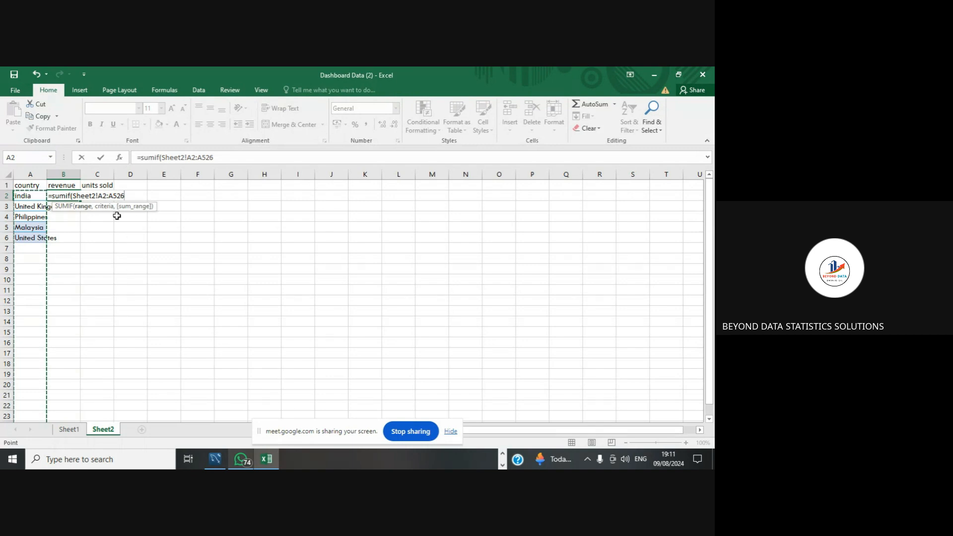
pyautogui.write(',')
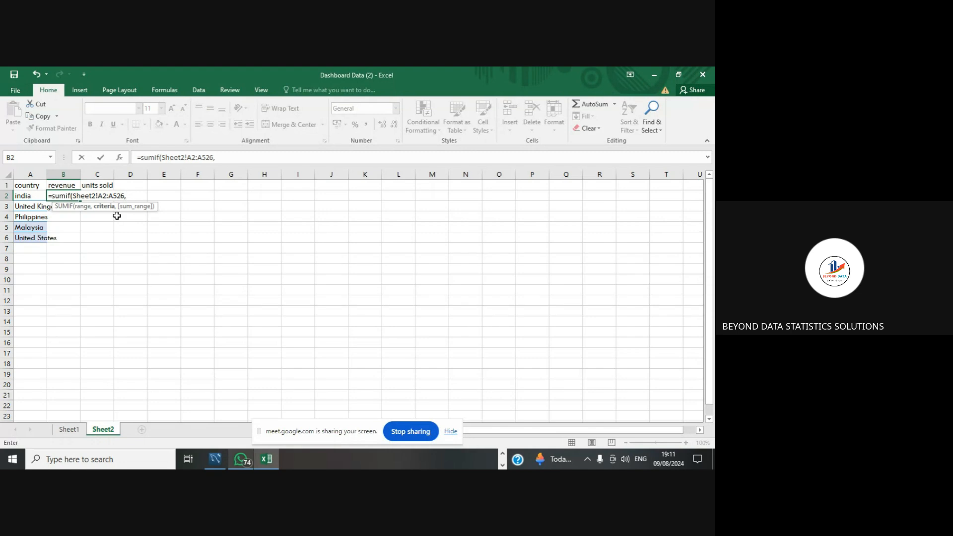
# Delete the Sheet2!A2:A526 range from the SUMIF formula in B2, keeping only the function's opening.
pyautogui.press('BackSpace')
pyautogui.press('BackSpace')
pyautogui.press('BackSpace')
pyautogui.press('BackSpace')
pyautogui.press('BackSpace')
pyautogui.press('BackSpace')
pyautogui.press('BackSpace')
pyautogui.press('BackSpace')
pyautogui.press('BackSpace')
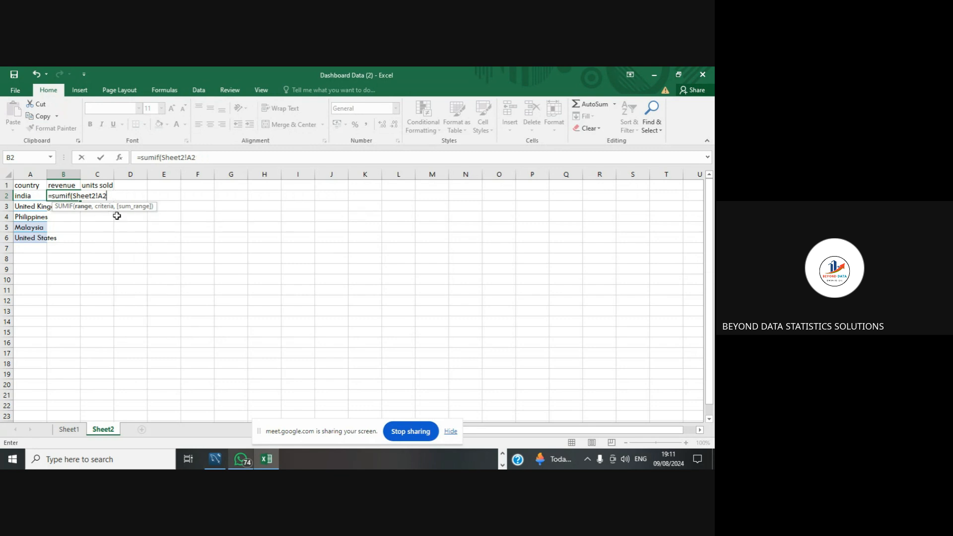
pyautogui.press('BackSpace')
pyautogui.press('BackSpace')
pyautogui.press('BackSpace')
pyautogui.press('BackSpace')
pyautogui.press('BackSpace')
pyautogui.press('BackSpace')
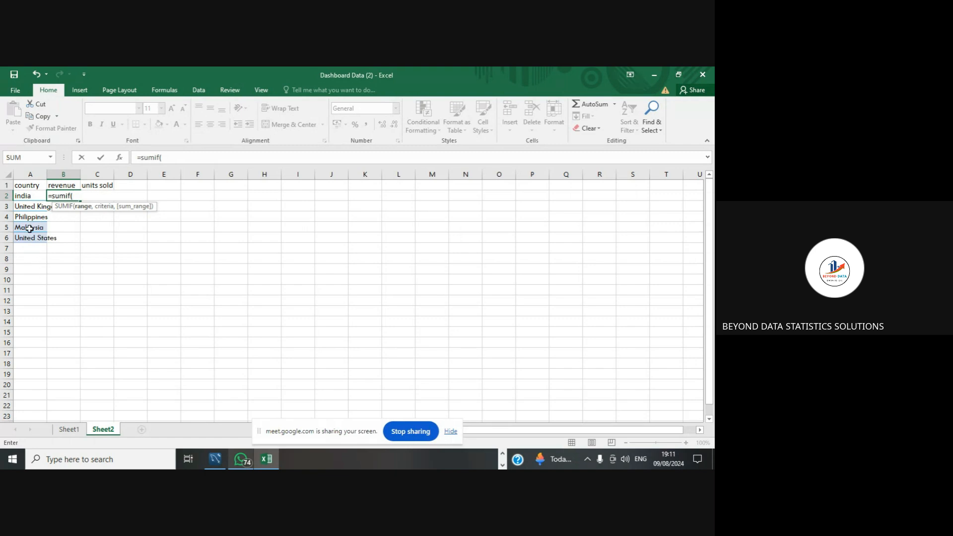
pyautogui.click(25, 201)
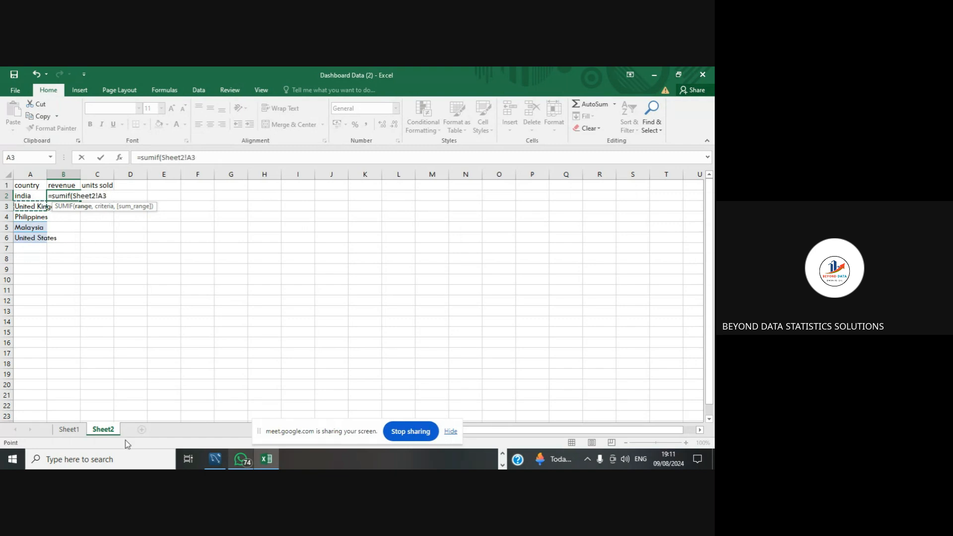
pyautogui.click(75, 430)
pyautogui.scroll(3, 45, 298)
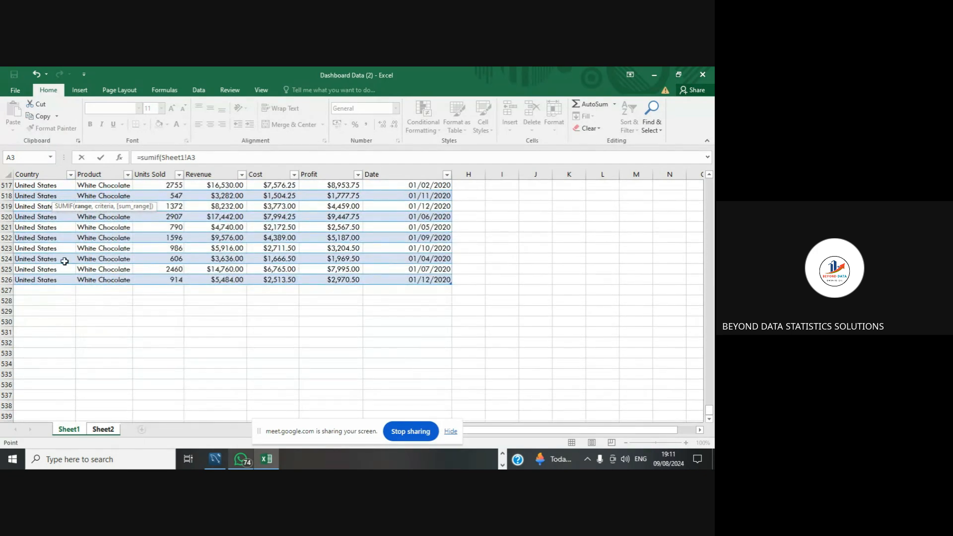
pyautogui.click(104, 430)
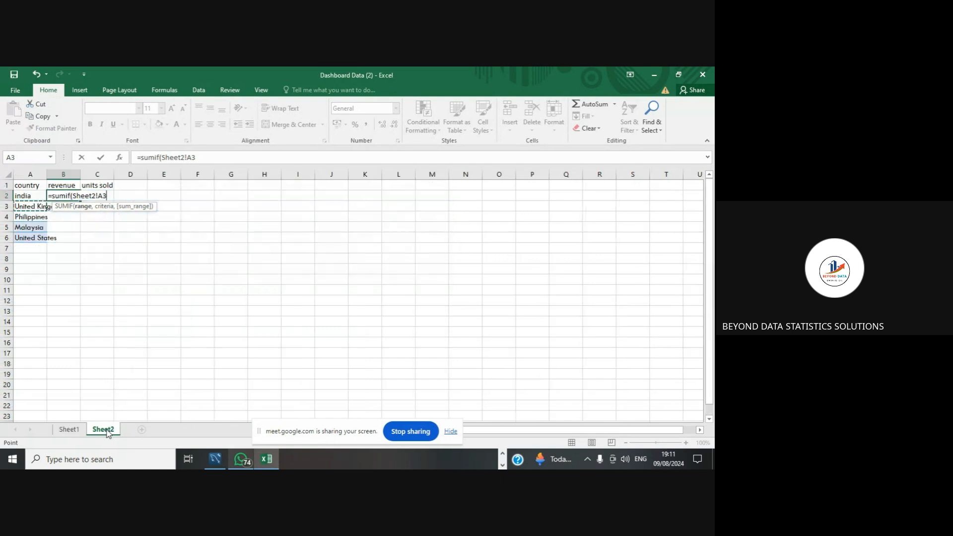
pyautogui.click(110, 196)
pyautogui.press('BackSpace')
pyautogui.press('BackSpace')
pyautogui.press('BackSpace')
pyautogui.press('BackSpace')
pyautogui.press('BackSpace')
pyautogui.press('BackSpace')
pyautogui.press('BackSpace')
pyautogui.press('BackSpace')
pyautogui.press('BackSpace')
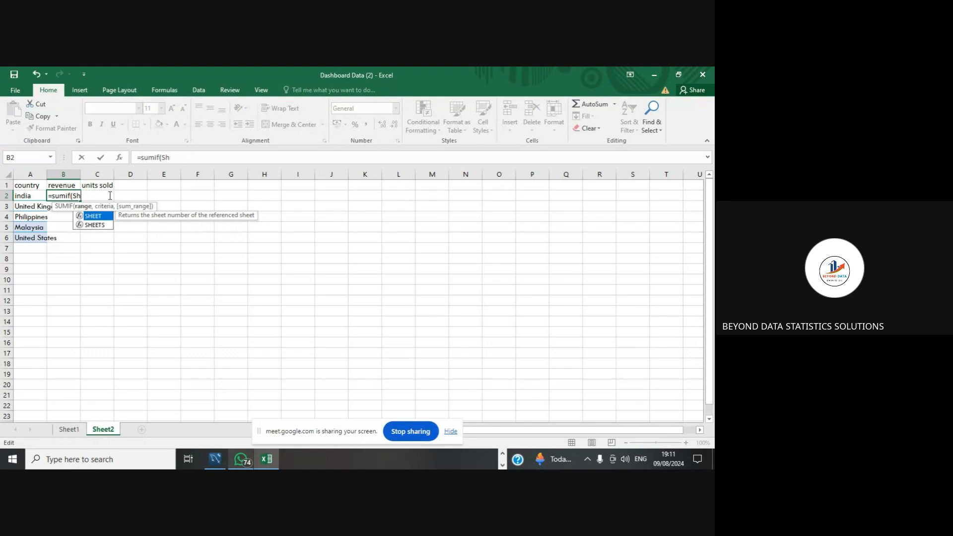
# Set the range argument of the SUMIF formula to the whole Country column of the Sheet1 table, Table1[Country].
pyautogui.click(69, 430)
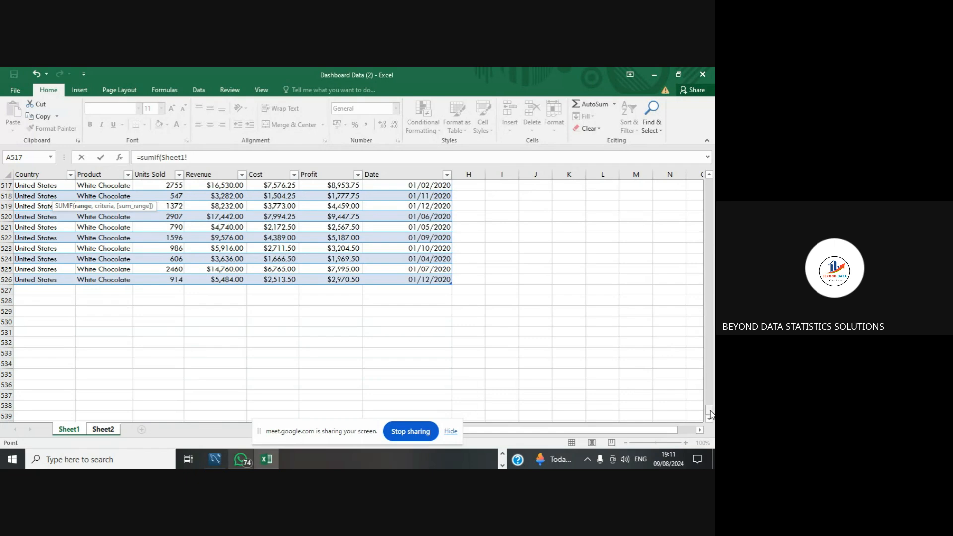
pyautogui.moveTo(709, 411); pyautogui.dragTo(711, 208)
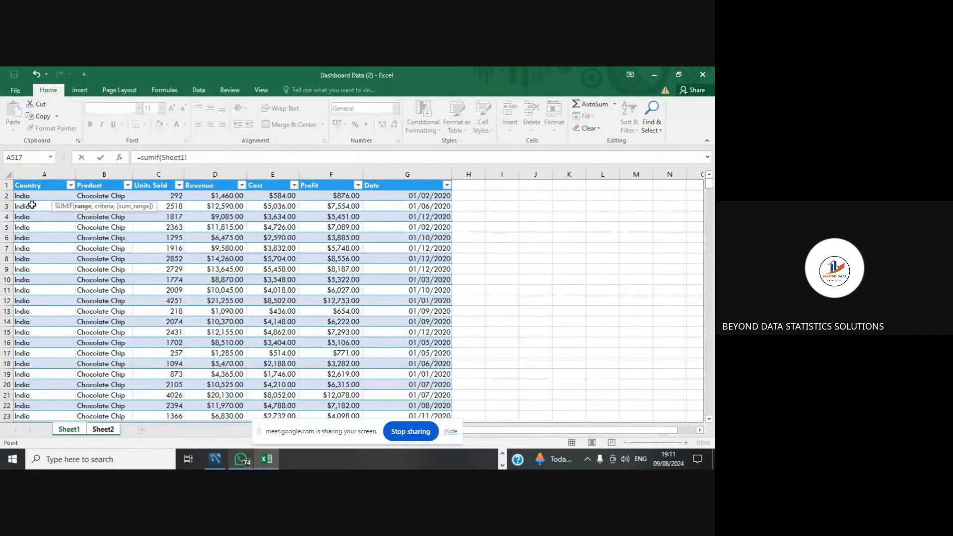
pyautogui.click(46, 197)
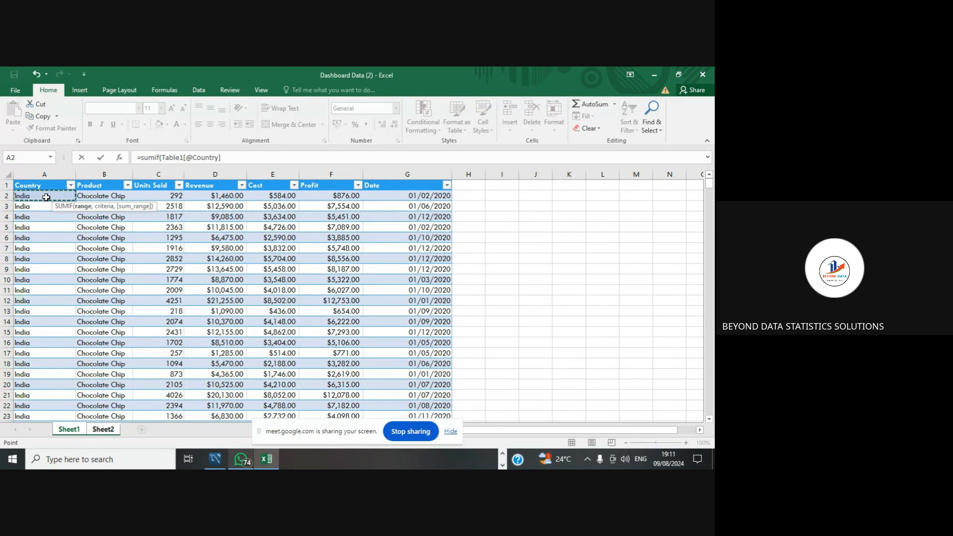
pyautogui.hotkey('ctrl', 'shift', 'Down')
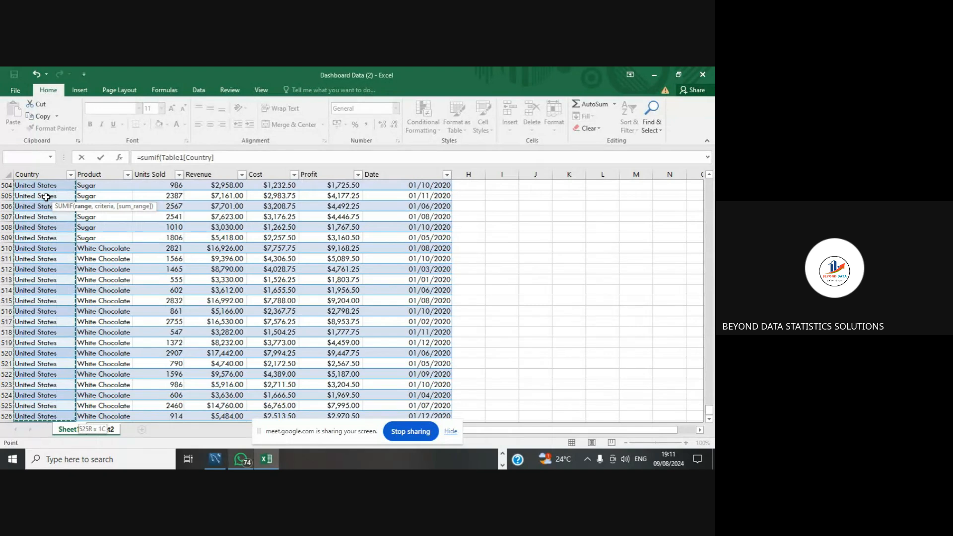
pyautogui.write(',')
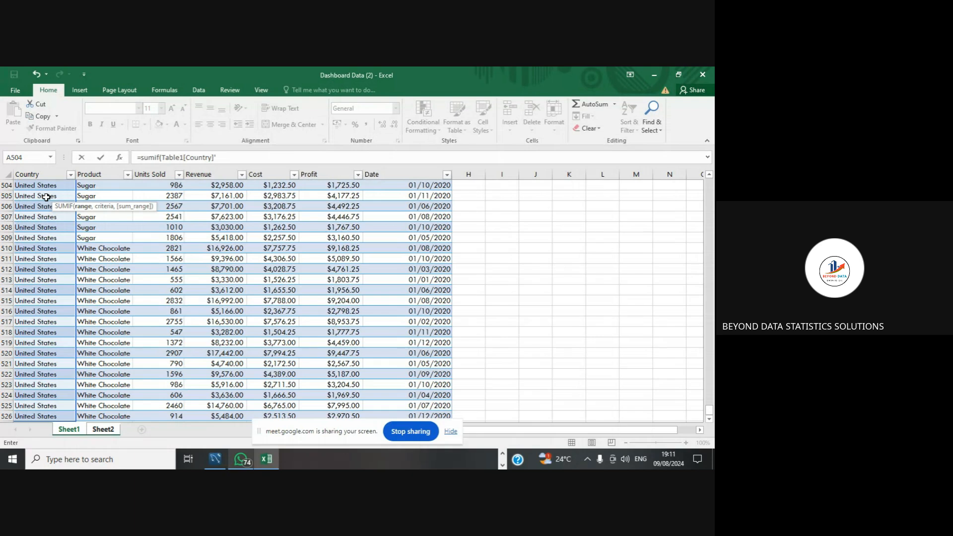
pyautogui.click(102, 431)
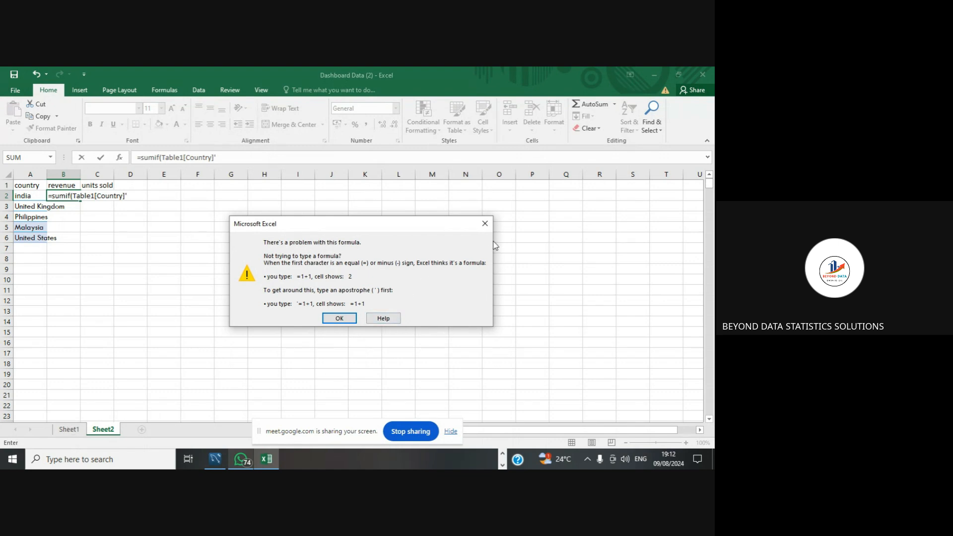
pyautogui.click(485, 224)
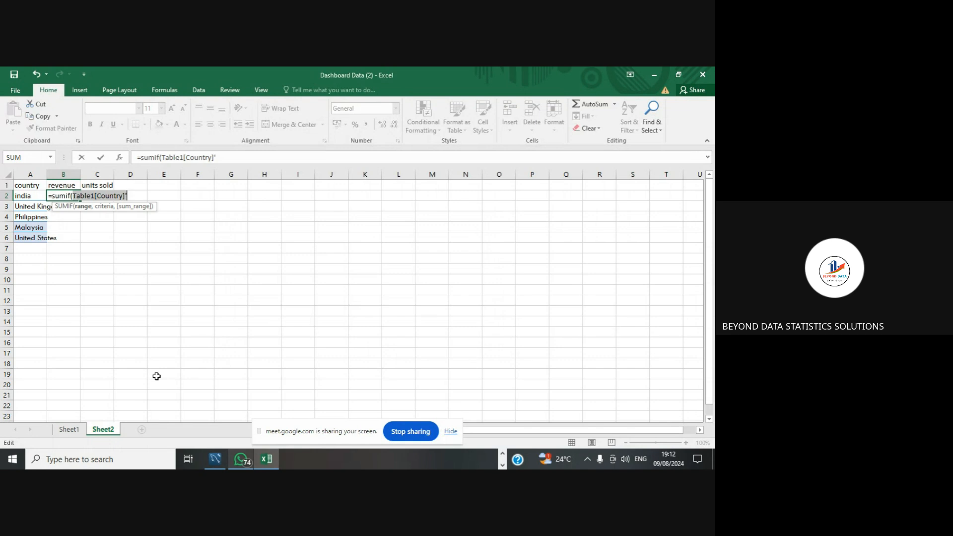
pyautogui.press('BackSpace')
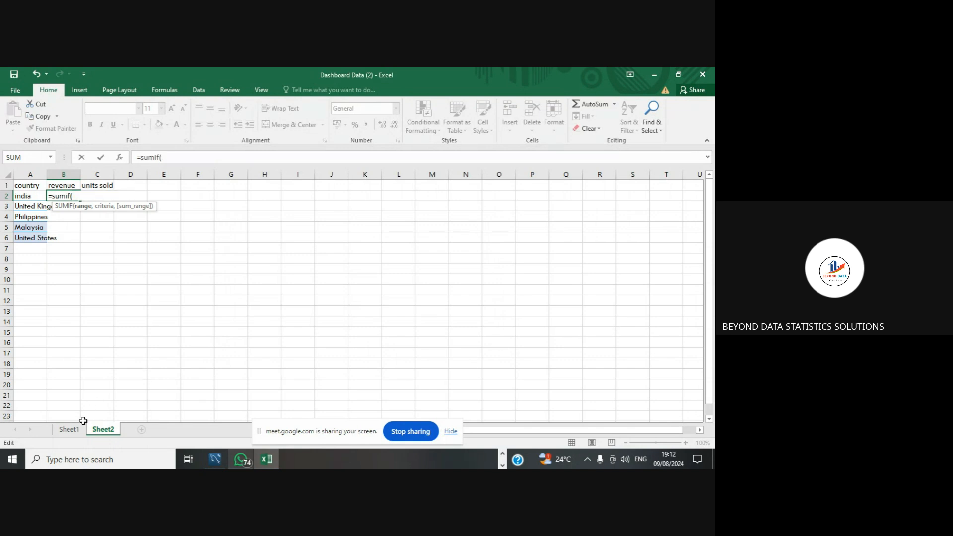
# Set the SUMIF range in Sheet2 cell B2 to the whole Country column of Table1 on Sheet1.
pyautogui.click(69, 430)
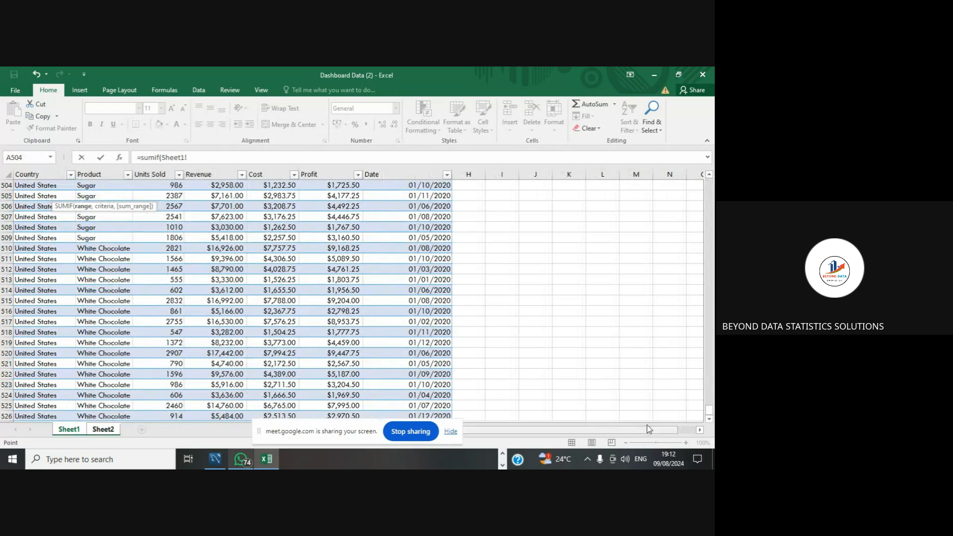
pyautogui.moveTo(709, 415); pyautogui.dragTo(709, 183)
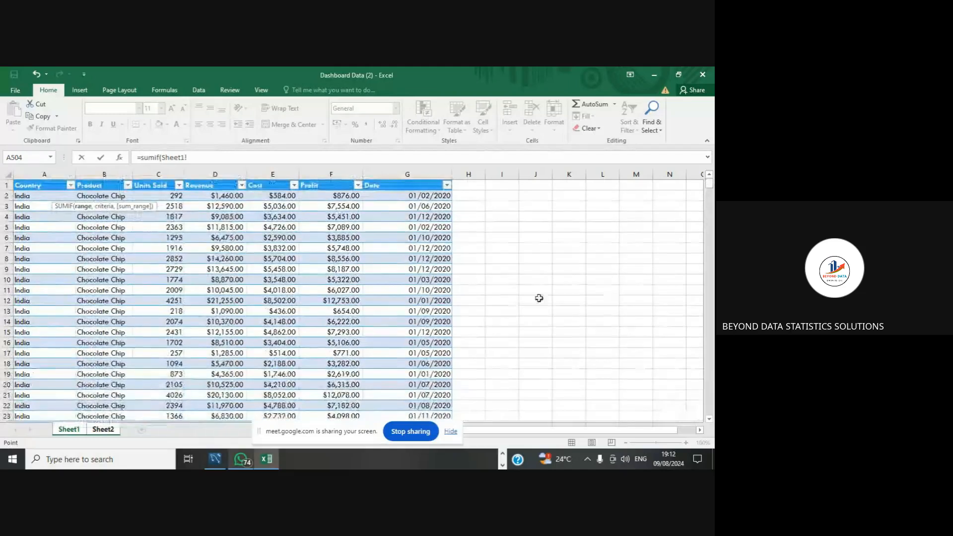
pyautogui.click(41, 195)
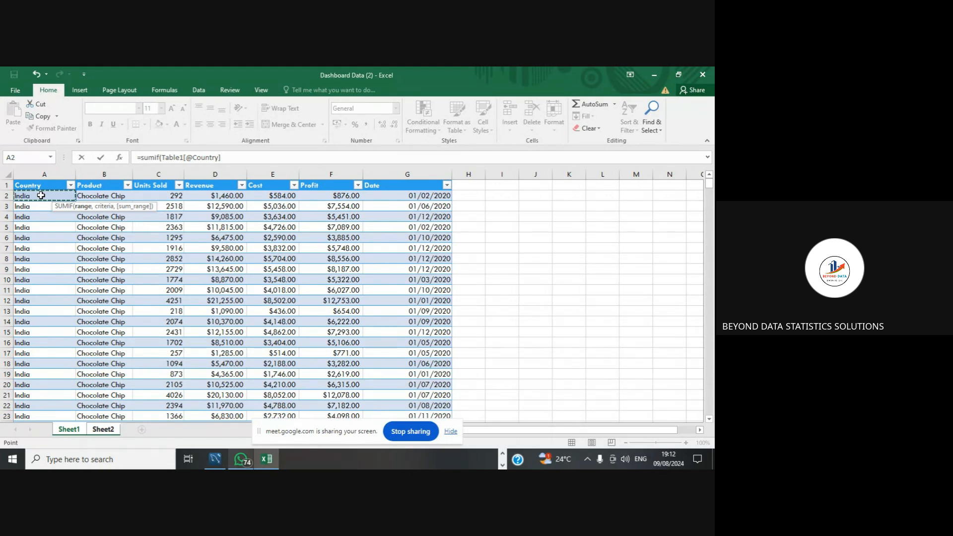
pyautogui.hotkey('ctrl', 'shift', 'Down')
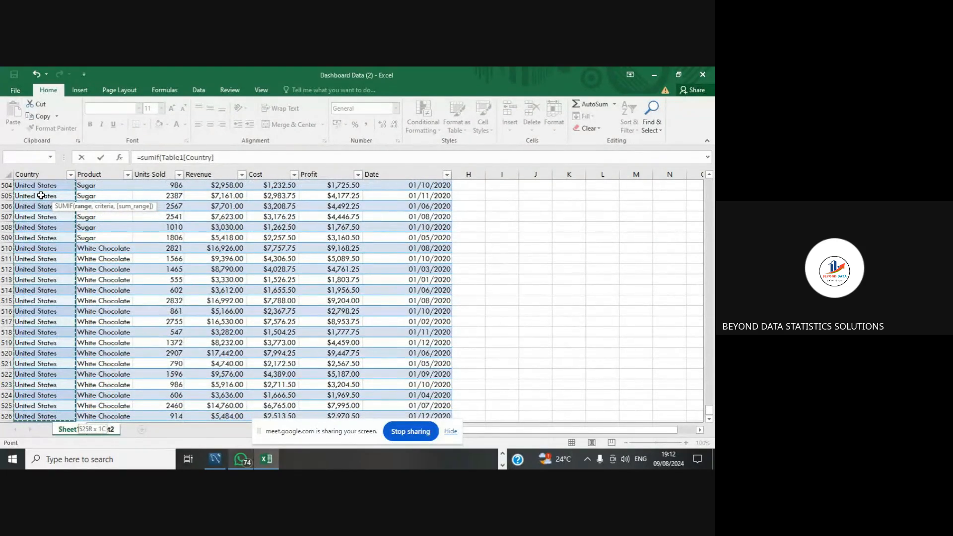
pyautogui.write(',')
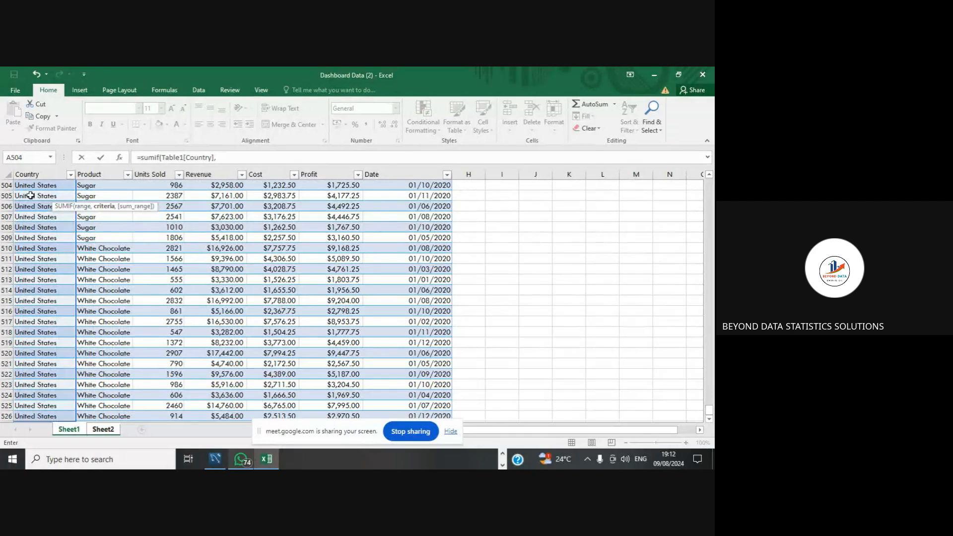
# Set the SUMIF criteria to Sheet2 cell A2, containing india.
pyautogui.click(108, 429)
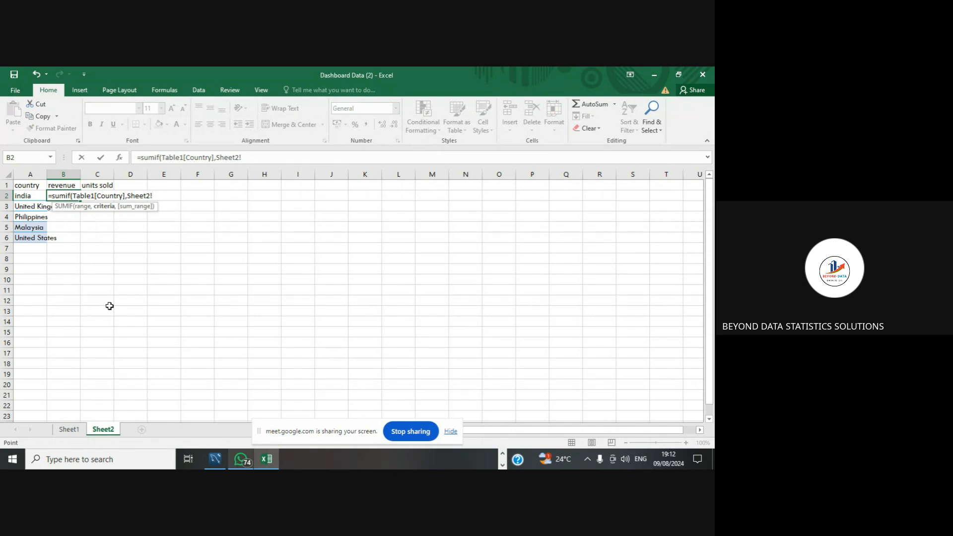
pyautogui.press('BackSpace')
pyautogui.press('BackSpace')
pyautogui.press('BackSpace')
pyautogui.press('BackSpace')
pyautogui.press('BackSpace')
pyautogui.press('BackSpace')
pyautogui.press('BackSpace')
pyautogui.click(29, 204)
pyautogui.click(29, 198)
pyautogui.write(',')
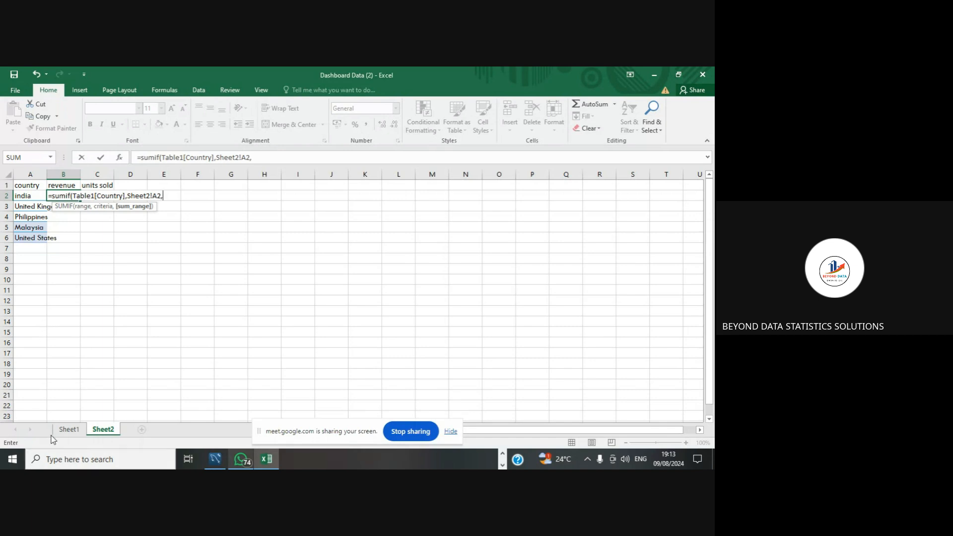
# Use the whole Revenue column of Table1 on Sheet1 as the SUMIF sum range and complete the formula.
pyautogui.click(69, 429)
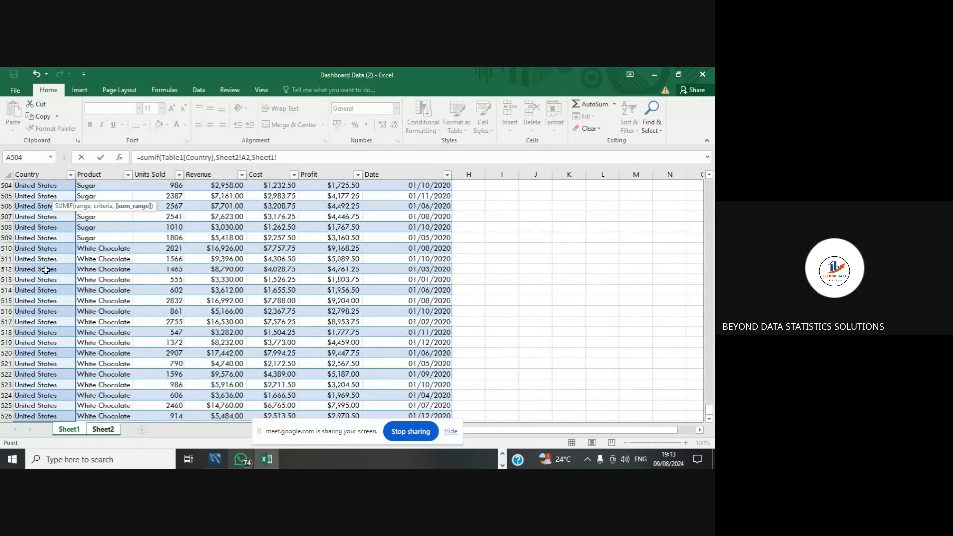
pyautogui.click(219, 184)
pyautogui.moveTo(709, 412); pyautogui.dragTo(710, 181)
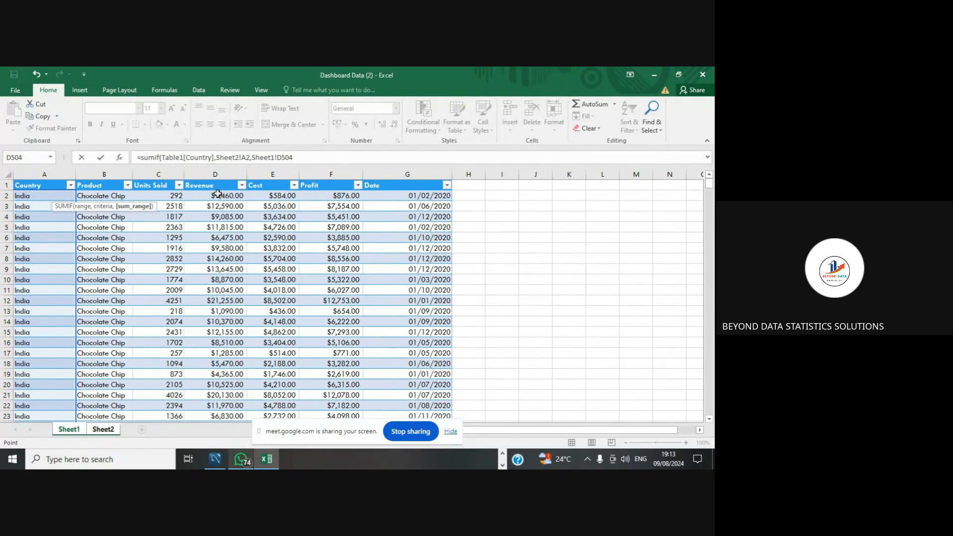
pyautogui.click(218, 194)
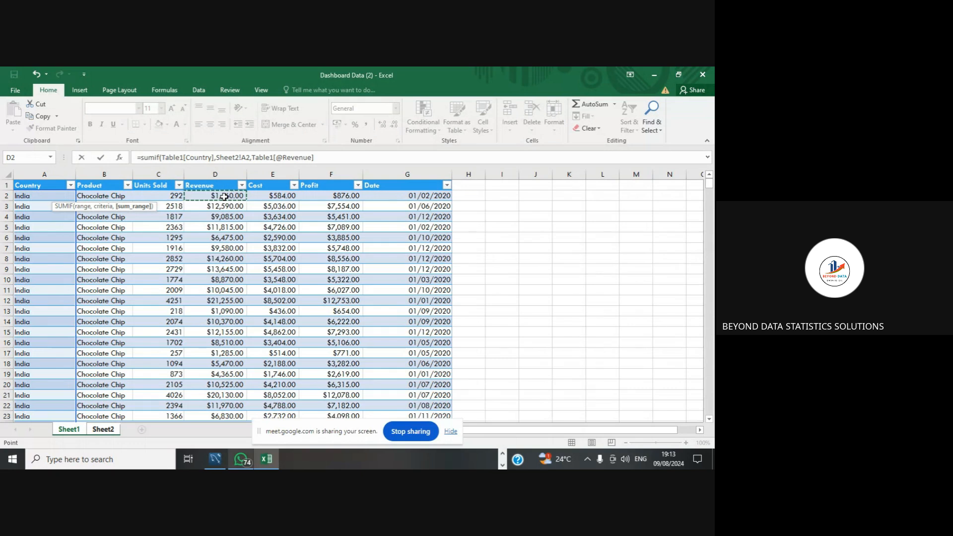
pyautogui.hotkey('ctrl', 'shift', 'Down')
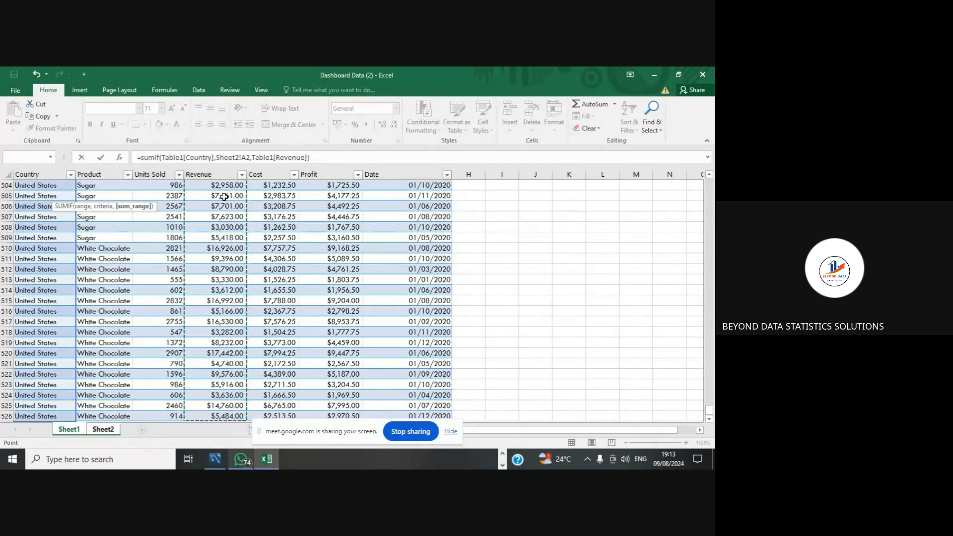
pyautogui.write(')')
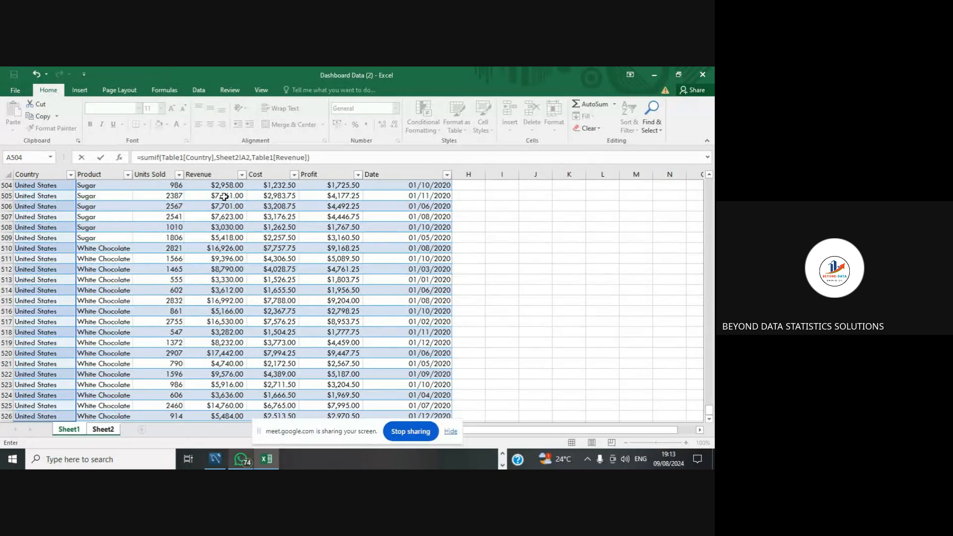
pyautogui.press('Return')
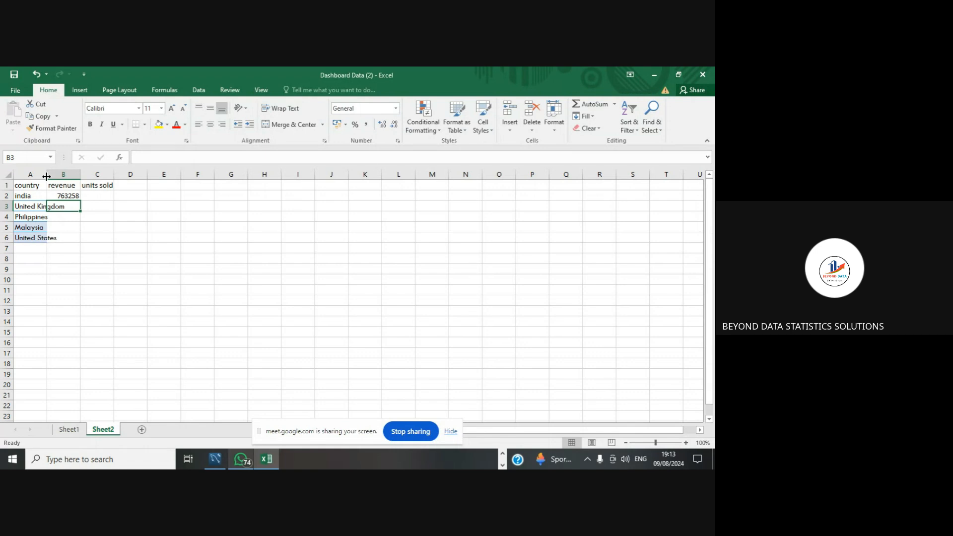
# Widen column A to fit the country names and copy the B2 revenue formula down through B6.
pyautogui.moveTo(46, 176); pyautogui.dragTo(65, 173)
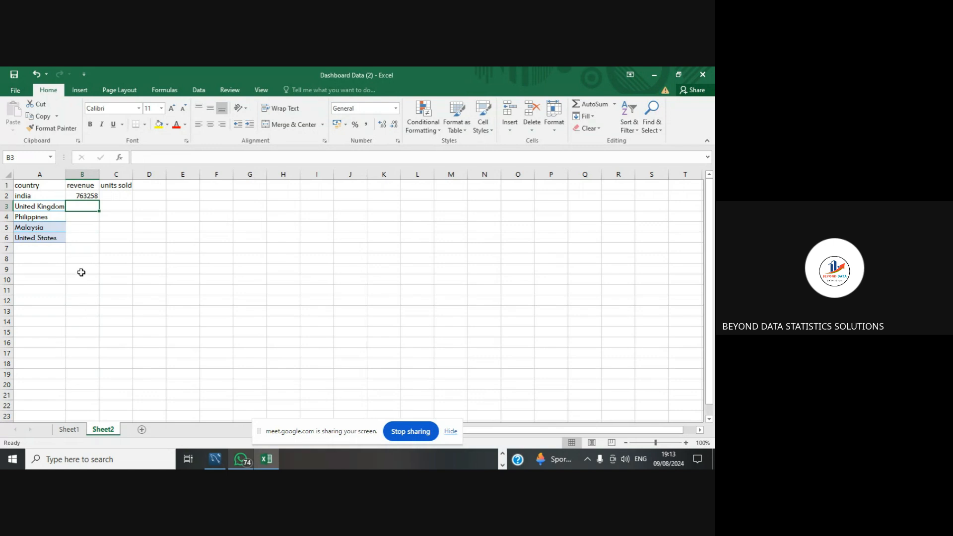
pyautogui.click(95, 196)
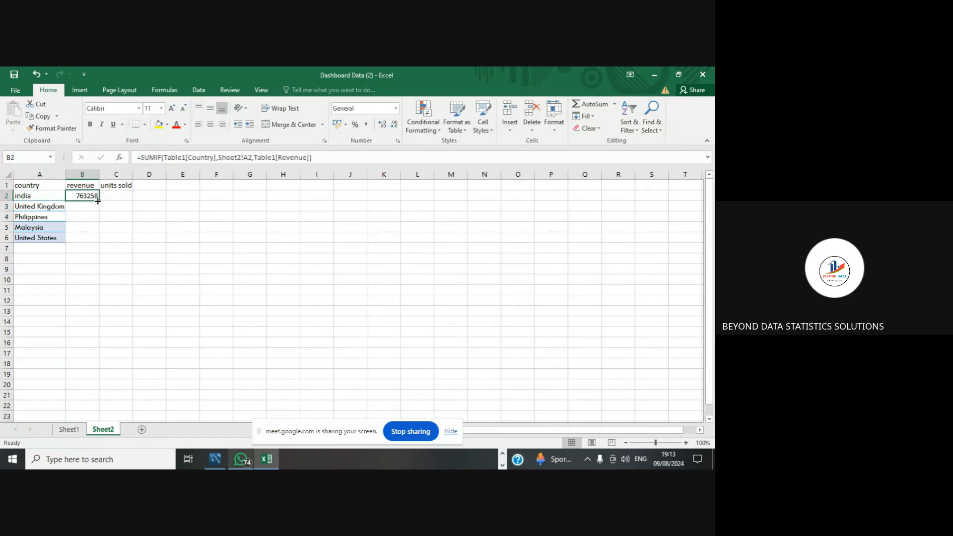
pyautogui.moveTo(98, 199); pyautogui.dragTo(92, 246)
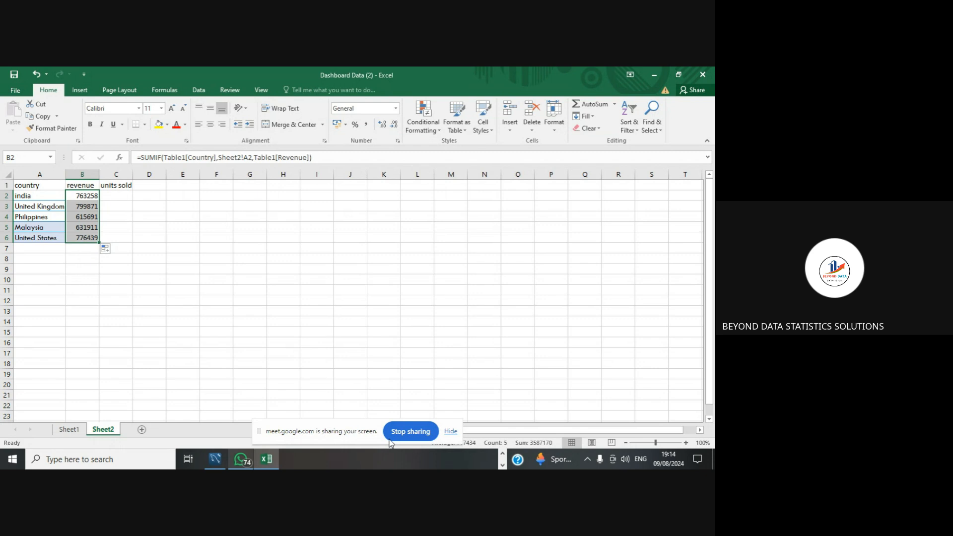
# Stop sharing the screen in the Google Meet call.
pyautogui.click(415, 432)
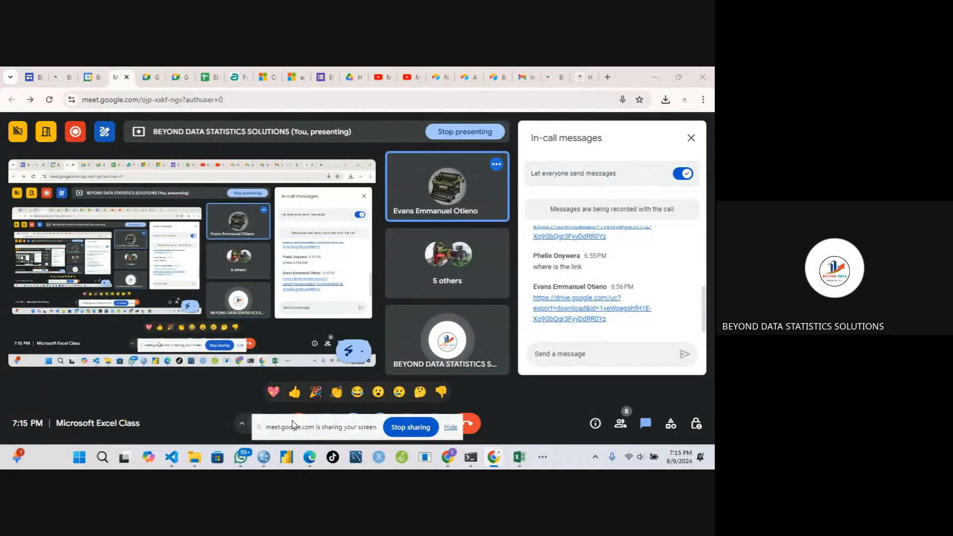
pyautogui.click(399, 429)
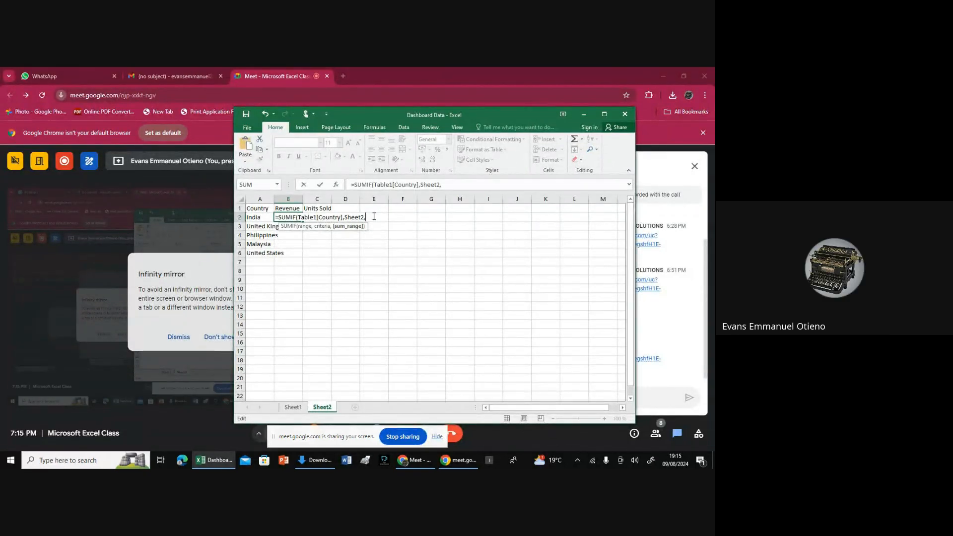
# Delete the arguments of the unfinished SUMIF formula in B2 back to =SUMIF( and maximize the workbook window.
pyautogui.press('BackSpace')
pyautogui.press('BackSpace')
pyautogui.press('BackSpace')
pyautogui.press('BackSpace')
pyautogui.press('BackSpace')
pyautogui.press('BackSpace')
pyautogui.press('BackSpace')
pyautogui.press('BackSpace')
pyautogui.press('BackSpace')
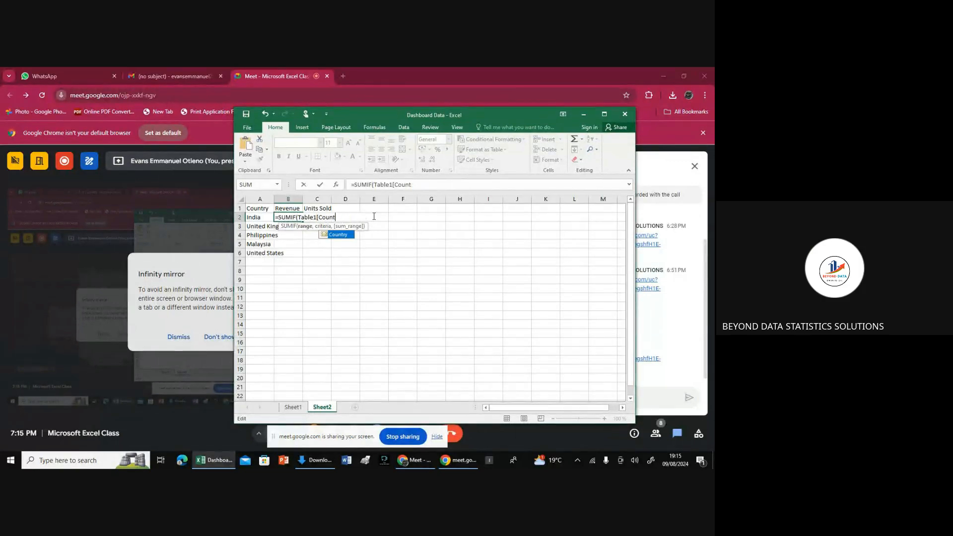
pyautogui.press('BackSpace')
pyautogui.press('BackSpace')
pyautogui.press('BackSpace')
pyautogui.press('BackSpace')
pyautogui.press('BackSpace')
pyautogui.press('BackSpace')
pyautogui.press('BackSpace')
pyautogui.press('BackSpace')
pyautogui.press('BackSpace')
pyautogui.press('BackSpace')
pyautogui.press('BackSpace')
pyautogui.press('BackSpace')
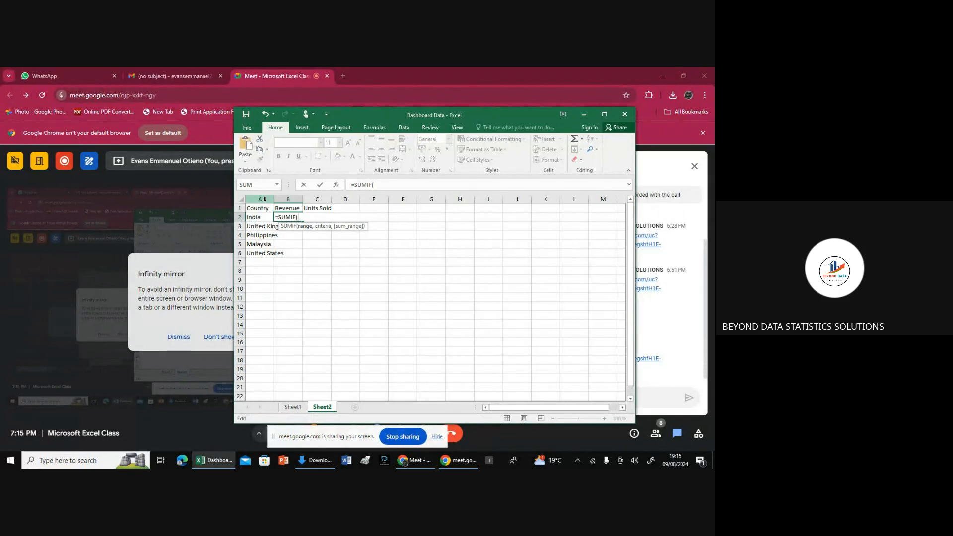
pyautogui.click(263, 199)
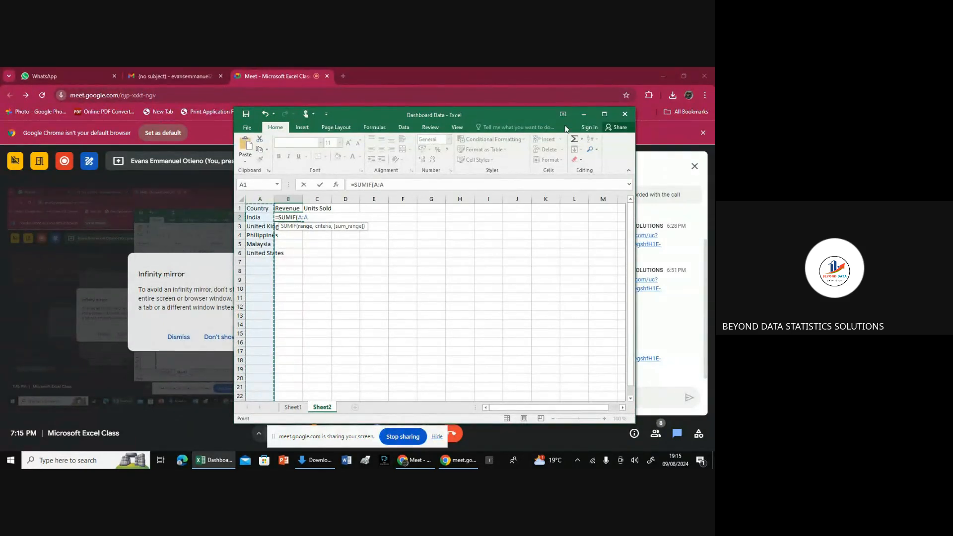
pyautogui.click(605, 114)
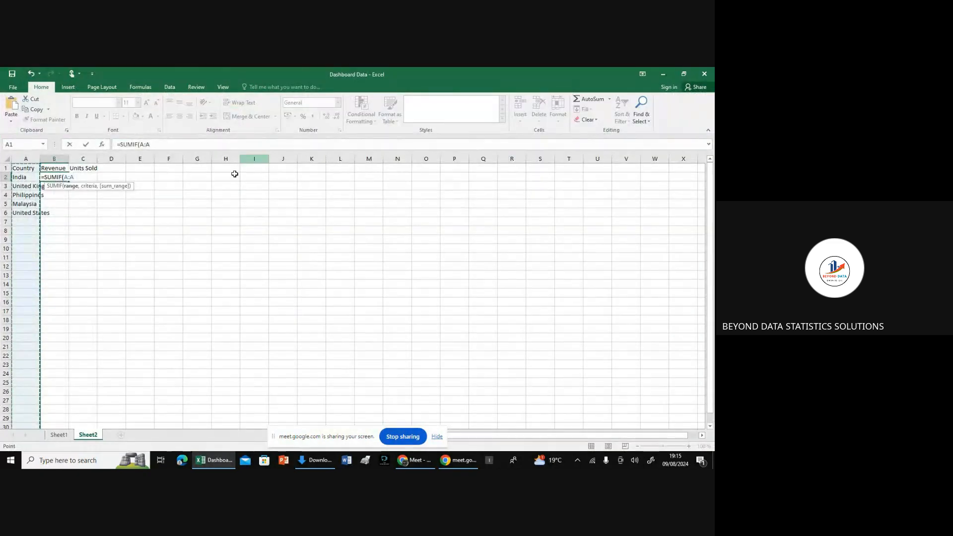
pyautogui.click(58, 436)
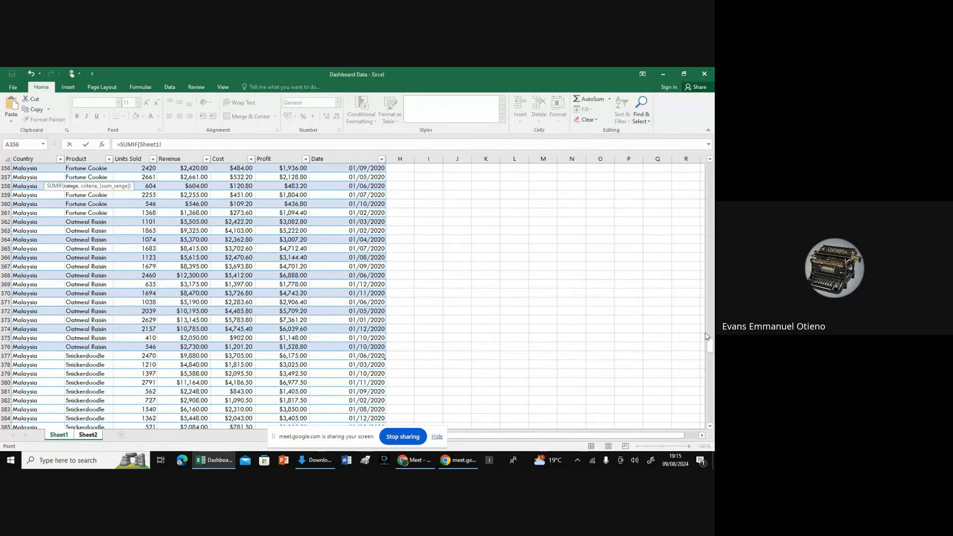
pyautogui.moveTo(711, 347); pyautogui.dragTo(710, 168)
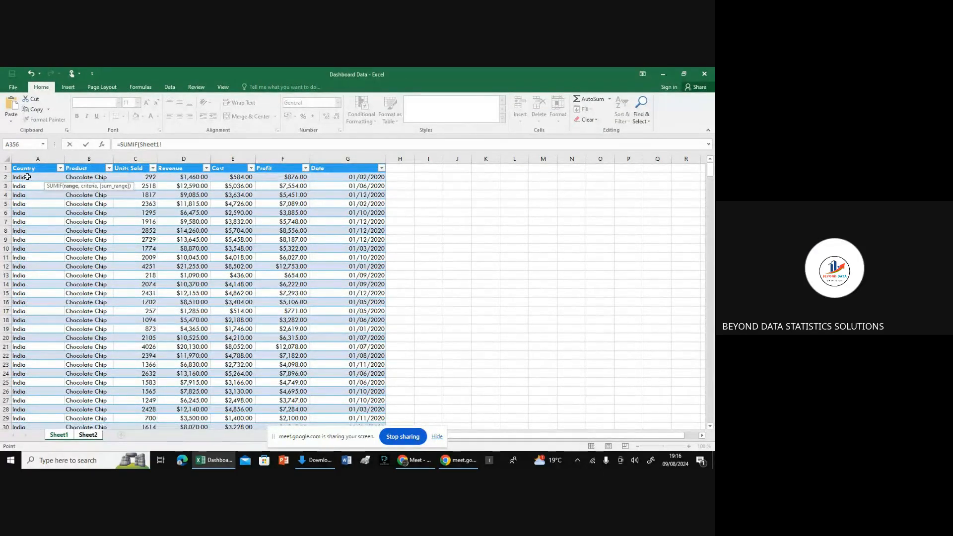
pyautogui.click(84, 434)
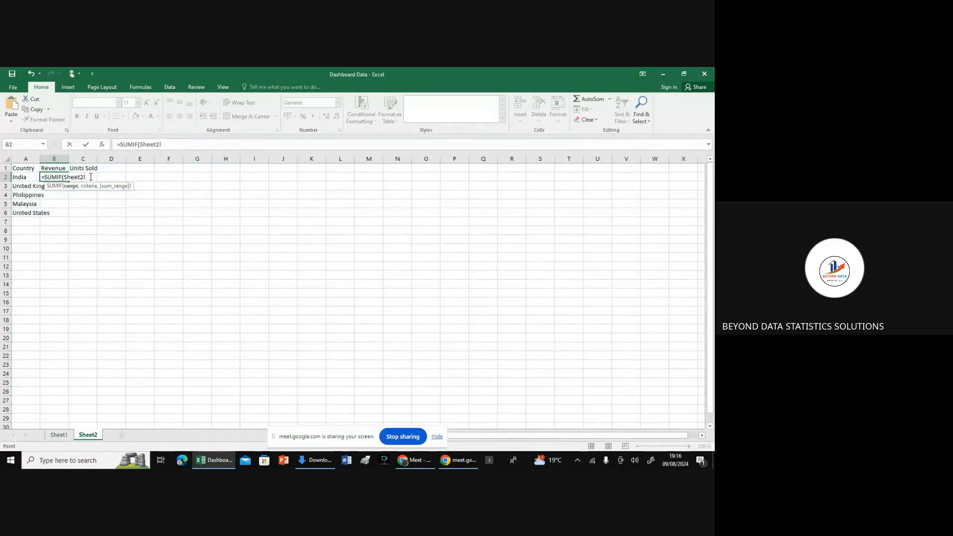
pyautogui.press('BackSpace')
pyautogui.press('BackSpace')
pyautogui.press('BackSpace')
pyautogui.press('BackSpace')
pyautogui.press('BackSpace')
pyautogui.press('BackSpace')
pyautogui.press('BackSpace')
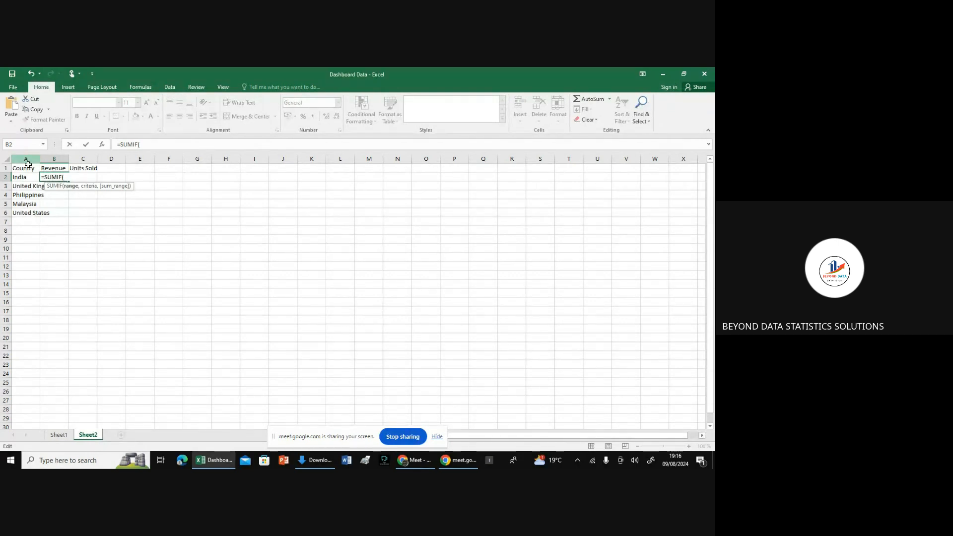
# Set the SUMIF range in B2 to Table1[Country] by selecting the Country column data on Sheet1.
pyautogui.click(58, 435)
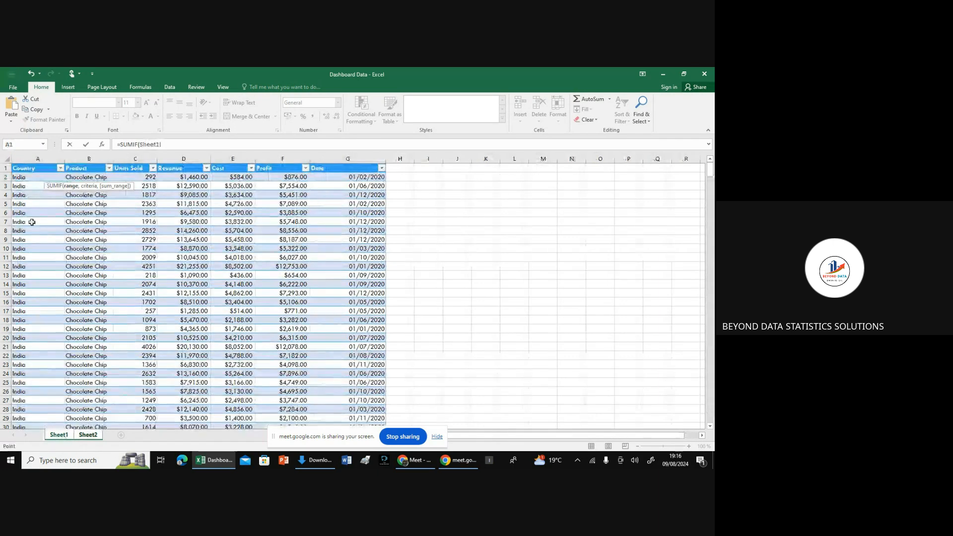
pyautogui.click(26, 177)
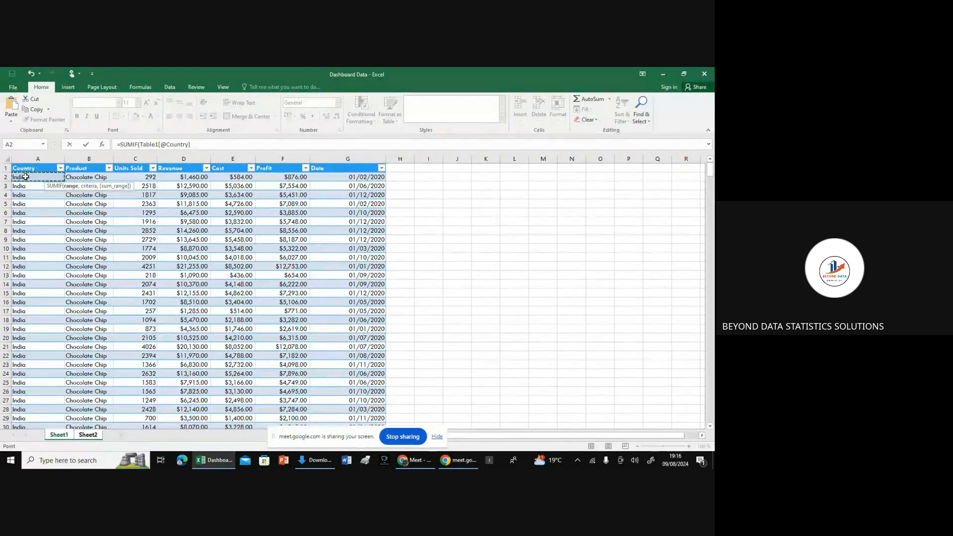
pyautogui.hotkey('ctrl', 'shift', 'Down')
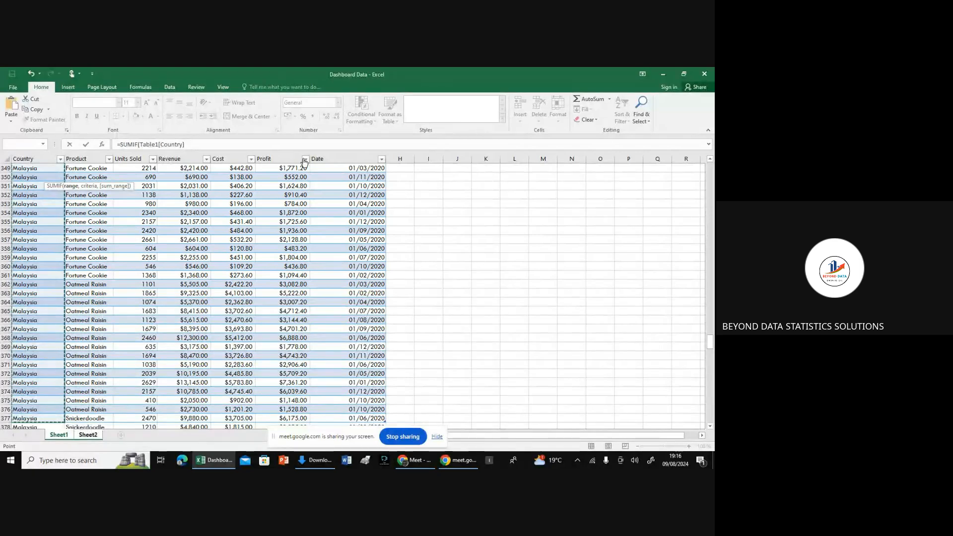
pyautogui.press('Return')
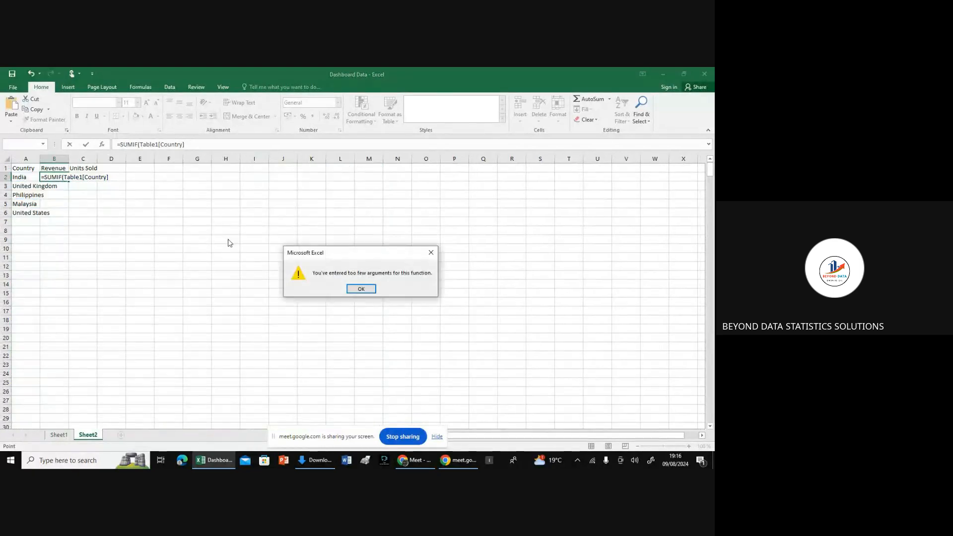
pyautogui.click(360, 289)
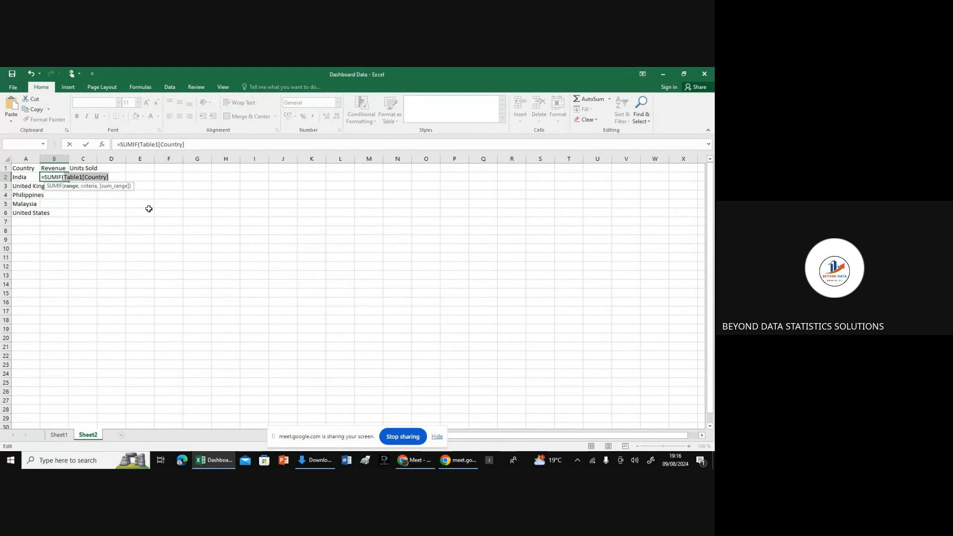
# Replace the SUMIF range in B2 with Sheet1!A2:A526, covering all the Country data on Sheet1.
pyautogui.press('BackSpace')
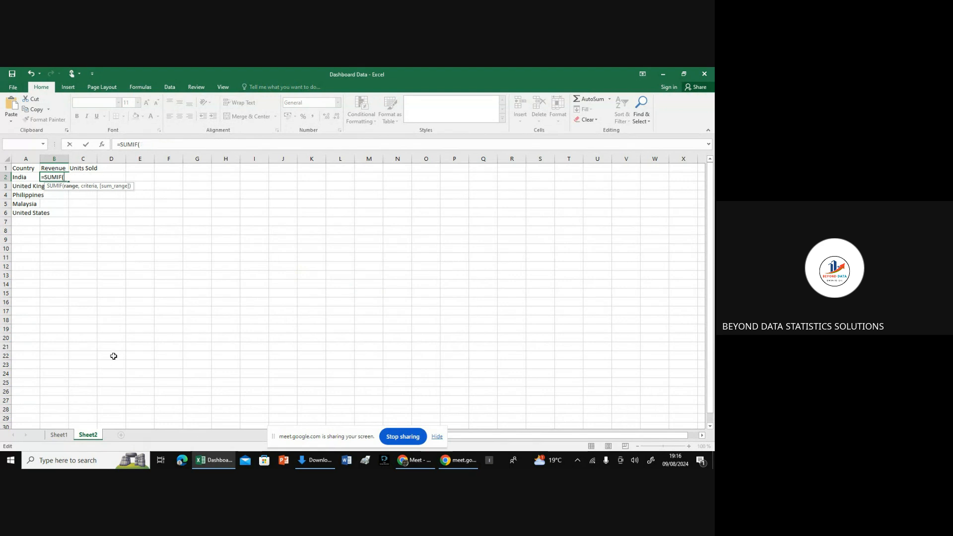
pyautogui.click(58, 435)
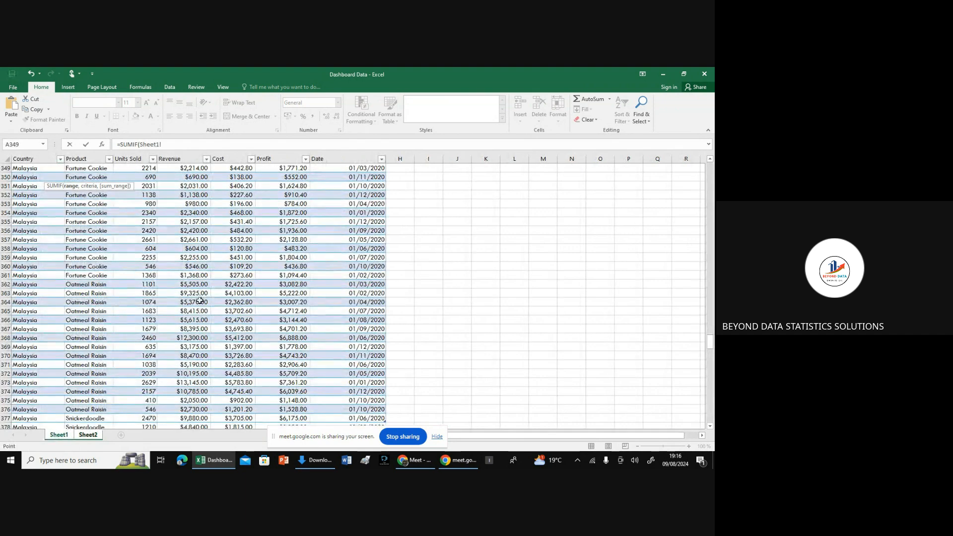
pyautogui.moveTo(711, 345); pyautogui.dragTo(711, 167)
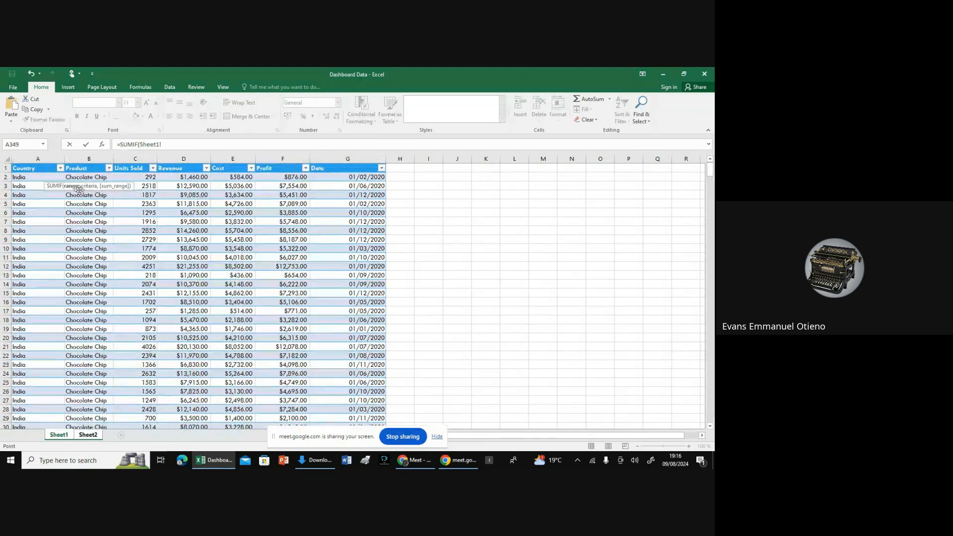
pyautogui.click(26, 180)
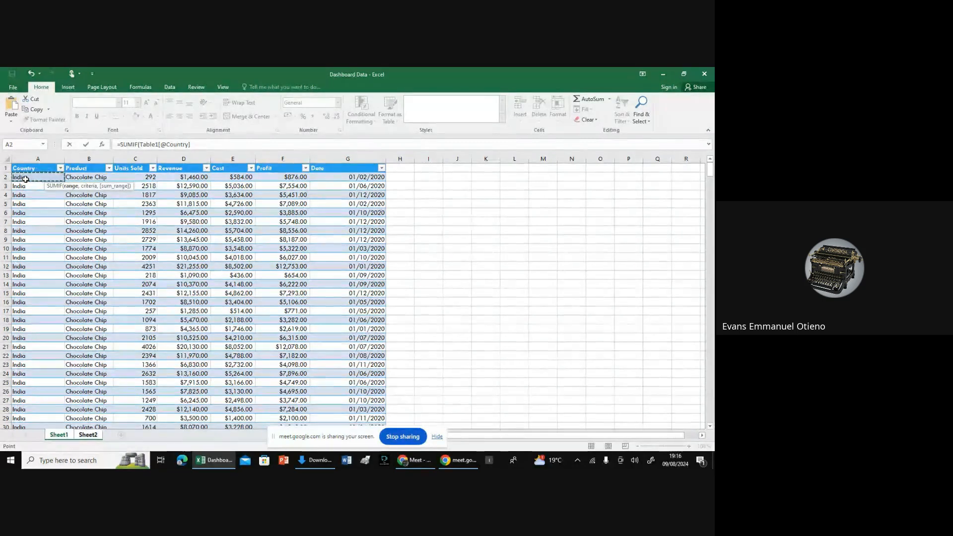
pyautogui.hotkey('ctrl', 'shift', 'Down')
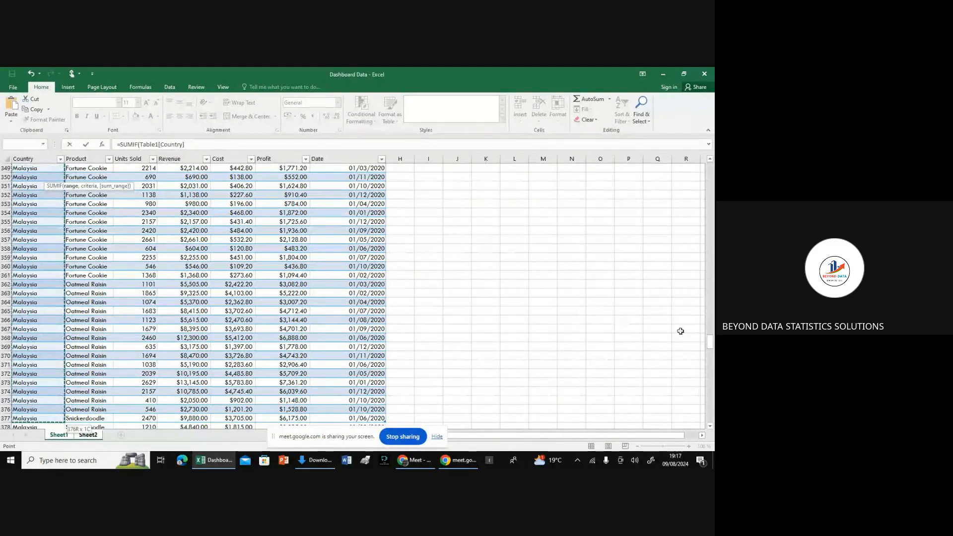
pyautogui.moveTo(710, 343); pyautogui.dragTo(711, 169)
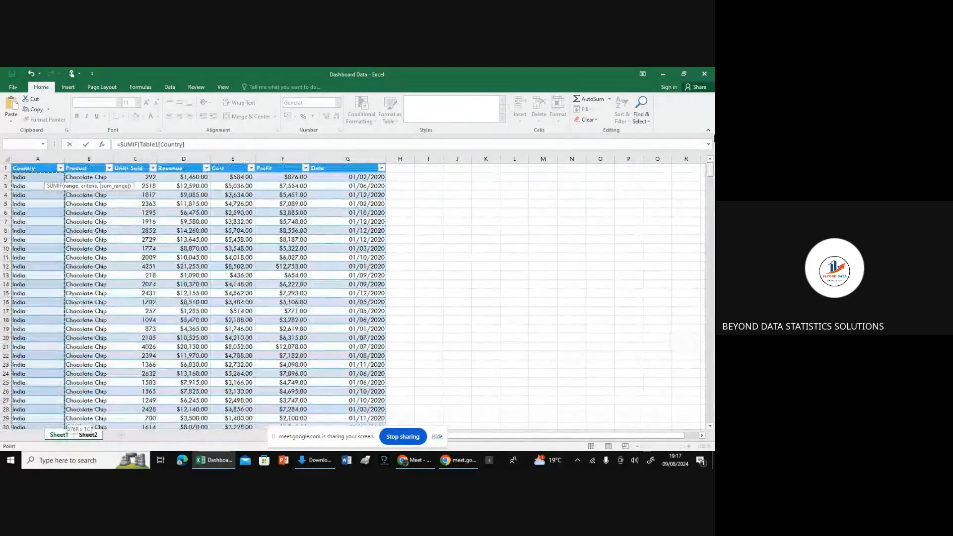
pyautogui.click(60, 194)
pyautogui.click(37, 177)
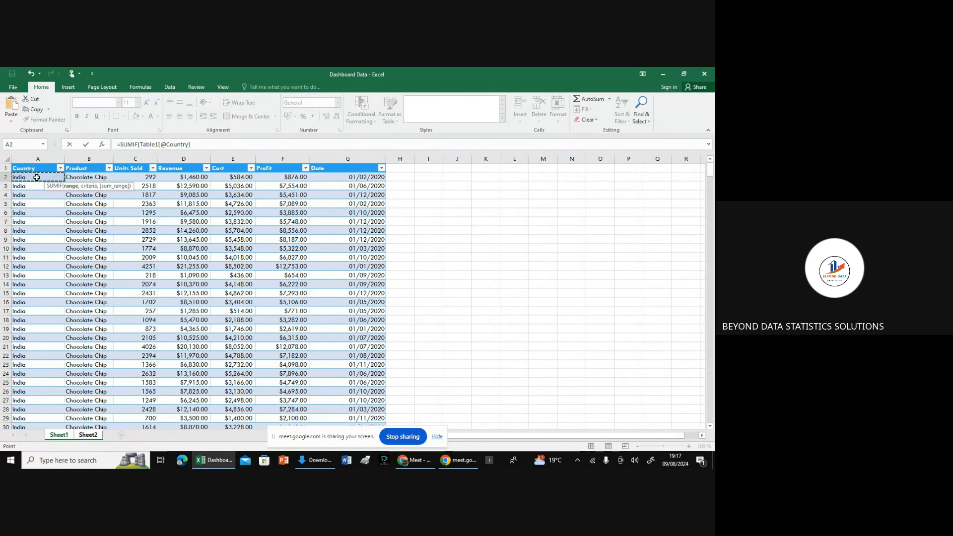
pyautogui.hotkey('ctrl', 'shift', 'Down')
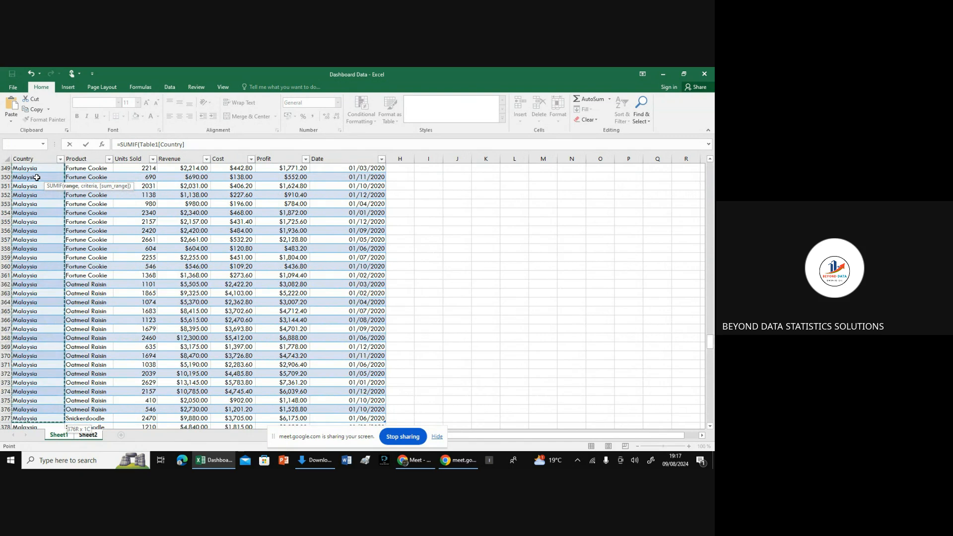
pyautogui.hotkey('ctrl', 'shift', 'Down')
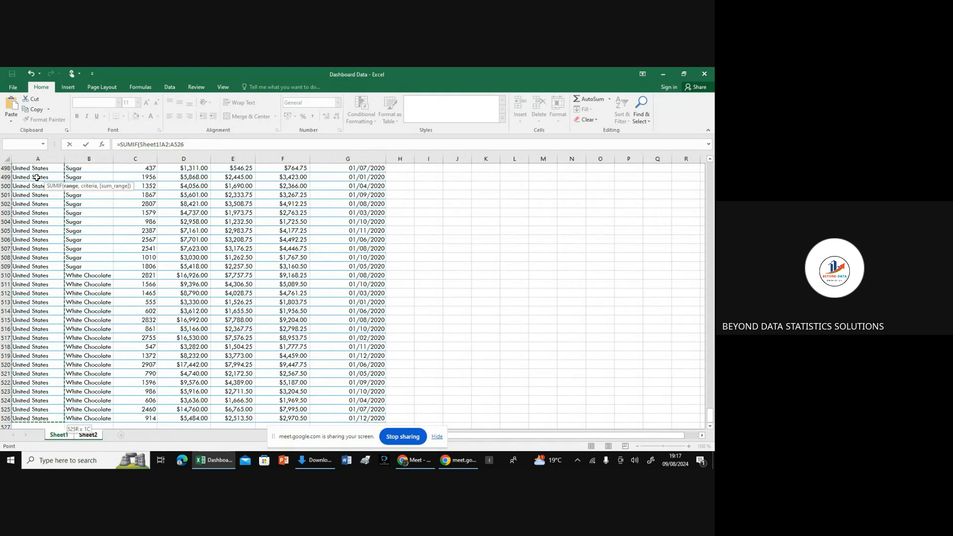
pyautogui.write(',')
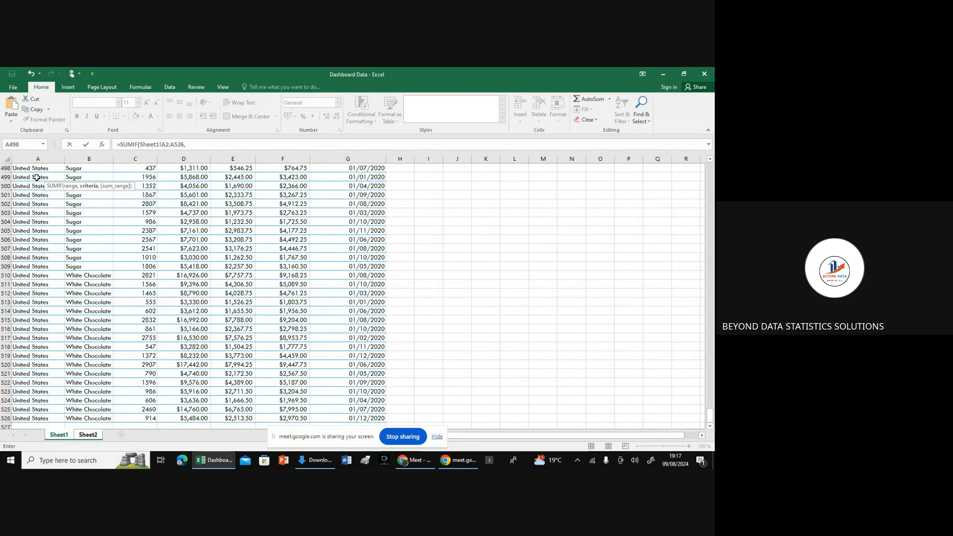
# Set the SUMIF criteria in B2 to cell A2 on Sheet2, the India entry.
pyautogui.click(87, 435)
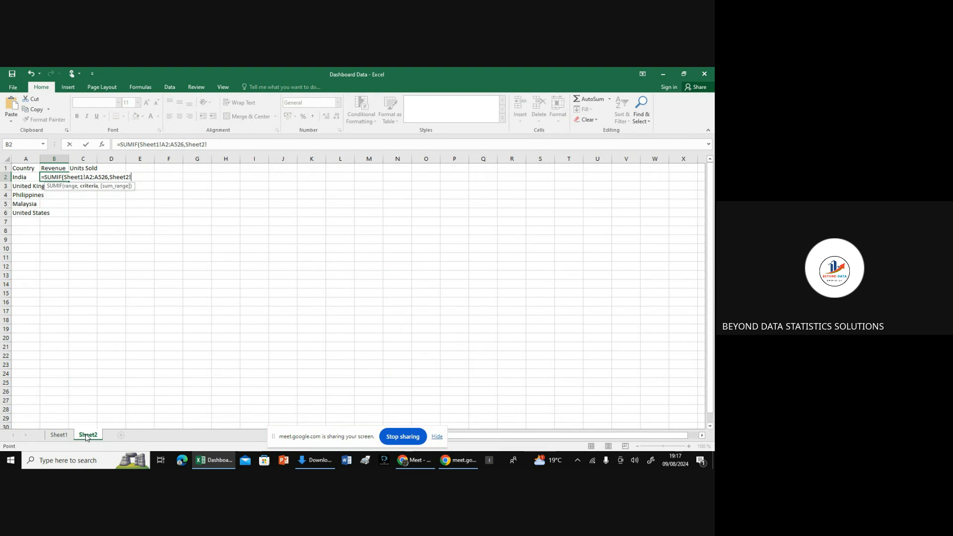
pyautogui.press('BackSpace')
pyautogui.press('BackSpace')
pyautogui.press('BackSpace')
pyautogui.press('BackSpace')
pyautogui.press('BackSpace')
pyautogui.press('BackSpace')
pyautogui.click(22, 175)
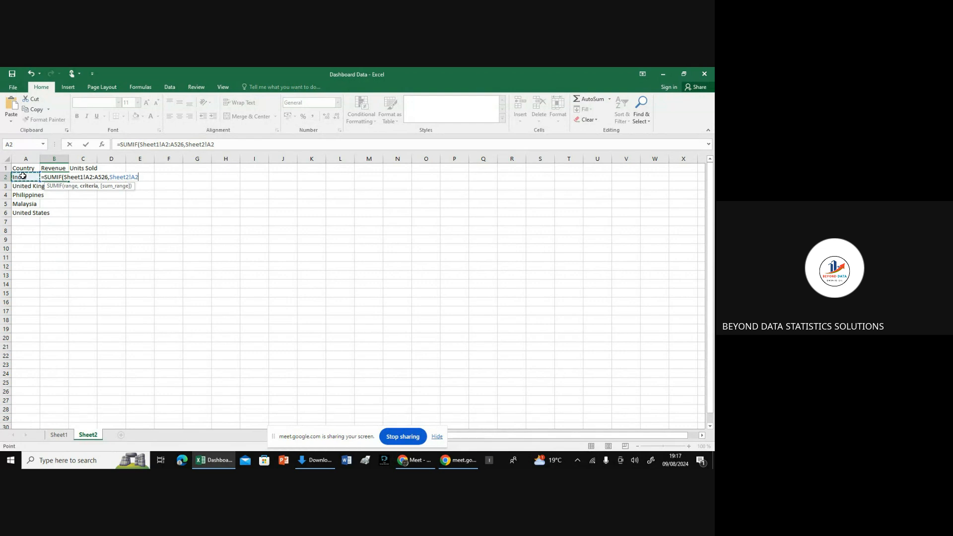
pyautogui.write(',')
# Add Sheet1!D2:D526 as the sum range from the Revenue data, followed by a comma, and return to Sheet2.
pyautogui.click(58, 434)
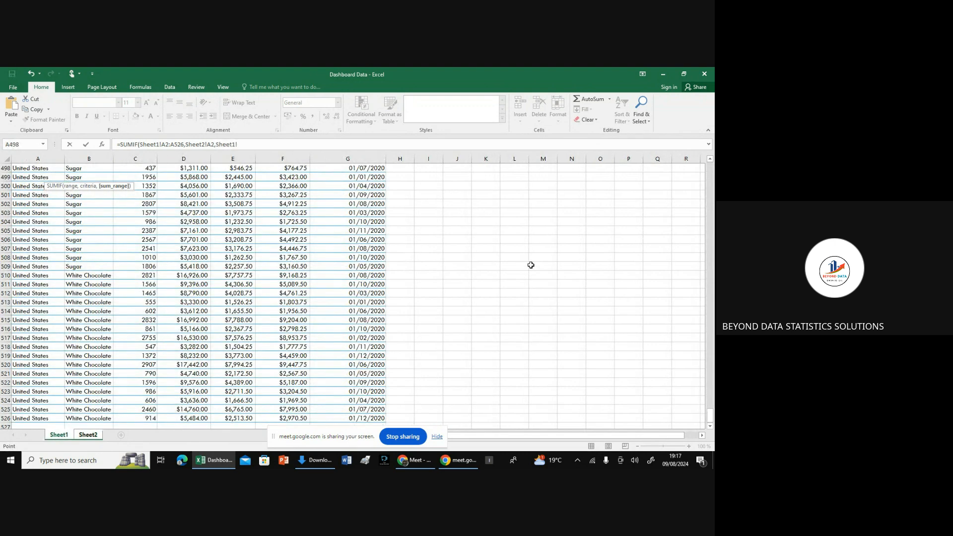
pyautogui.moveTo(710, 415); pyautogui.dragTo(710, 164)
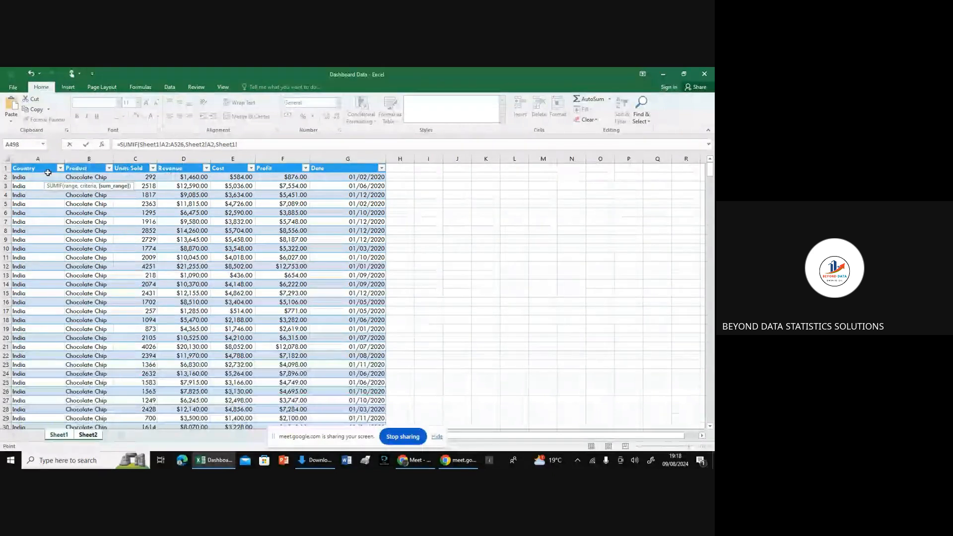
pyautogui.click(189, 175)
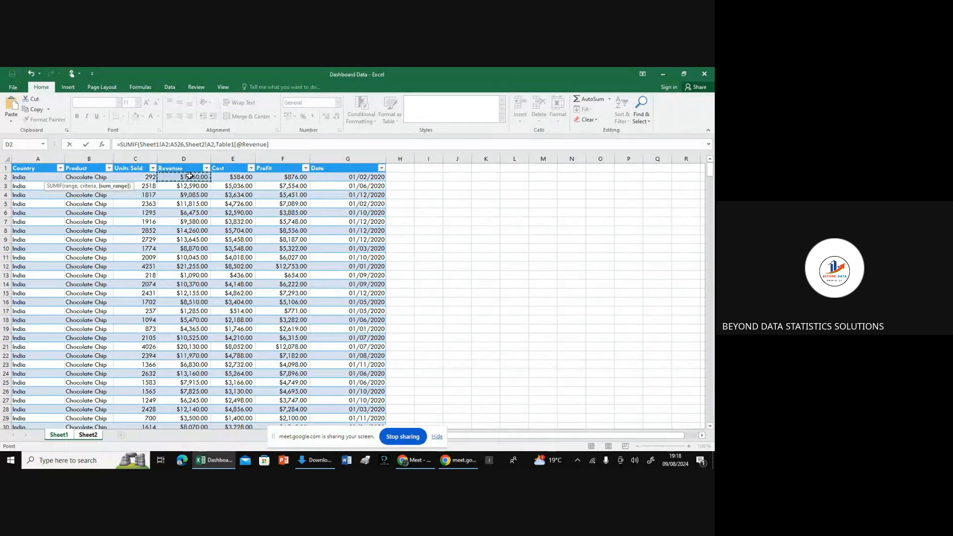
pyautogui.hotkey('ctrl', 'shift', 'Down')
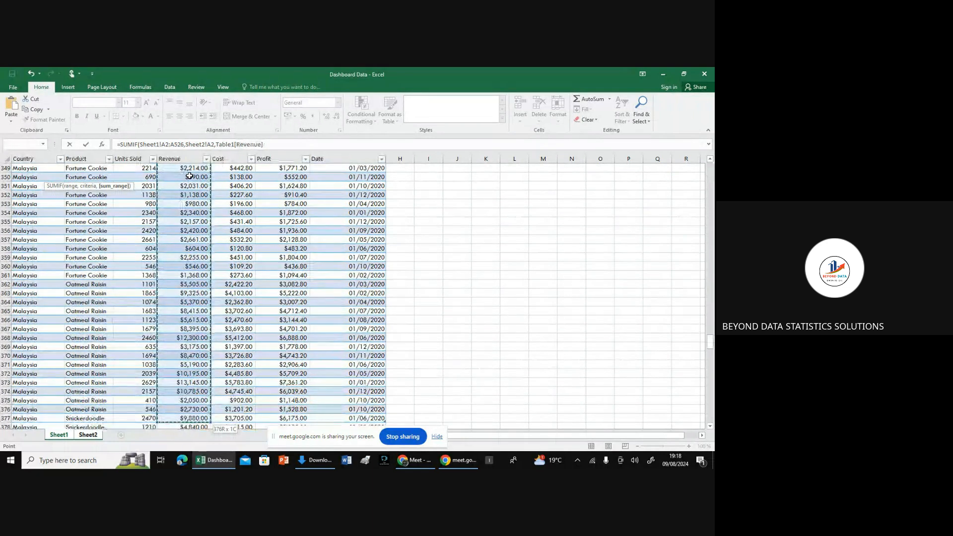
pyautogui.hotkey('ctrl', 'shift', 'Down')
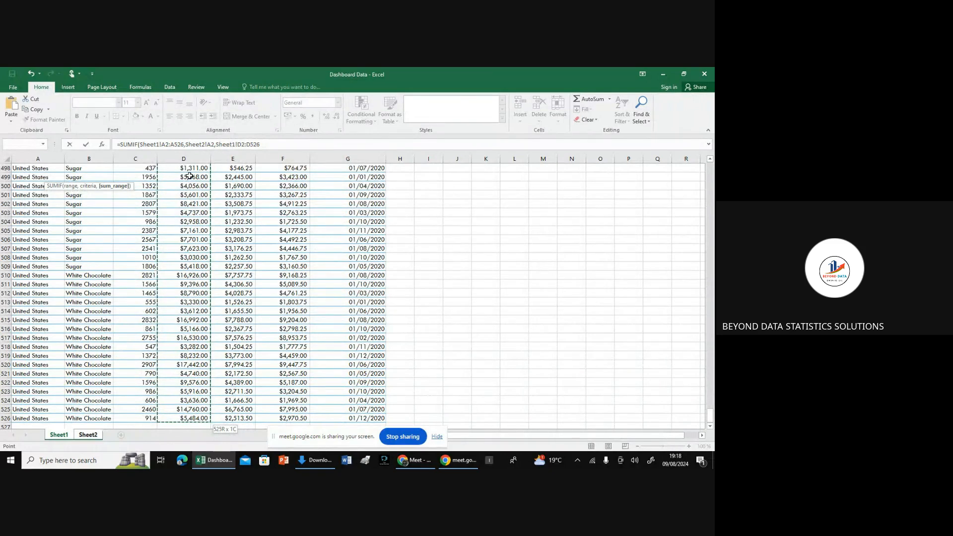
pyautogui.write(',')
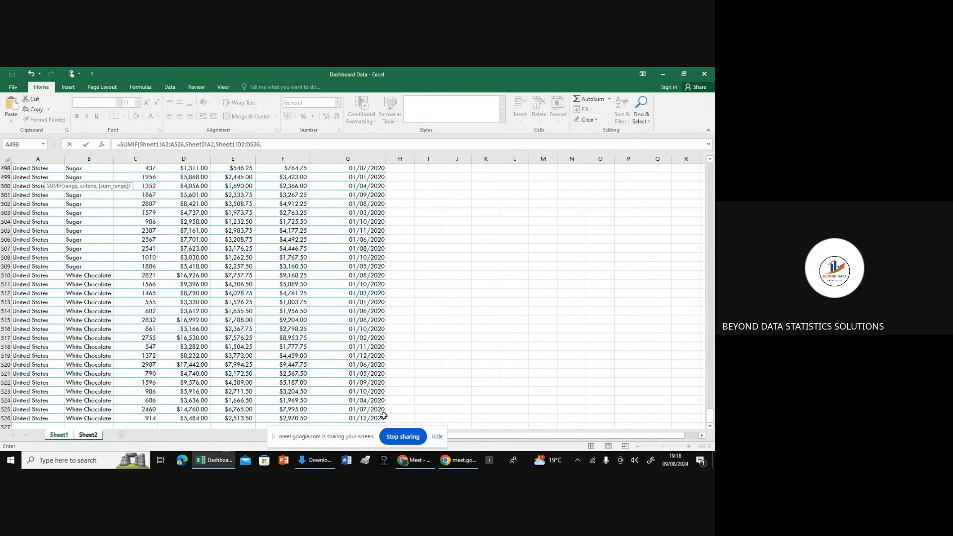
pyautogui.click(89, 435)
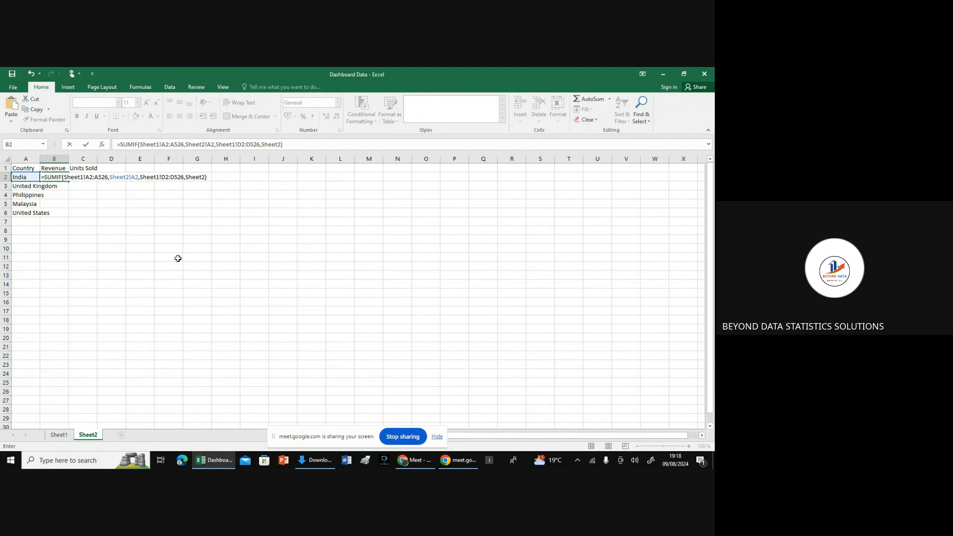
# Delete the end of the B2 formula back to =SUMIF(Sheet1!A2:A526,Sheet2!A2, to clear the sum range.
pyautogui.press('BackSpace')
pyautogui.press('BackSpace')
pyautogui.press('BackSpace')
pyautogui.press('BackSpace')
pyautogui.press('BackSpace')
pyautogui.press('BackSpace')
pyautogui.press('BackSpace')
pyautogui.press('BackSpace')
pyautogui.press('BackSpace')
pyautogui.press('BackSpace')
pyautogui.press('BackSpace')
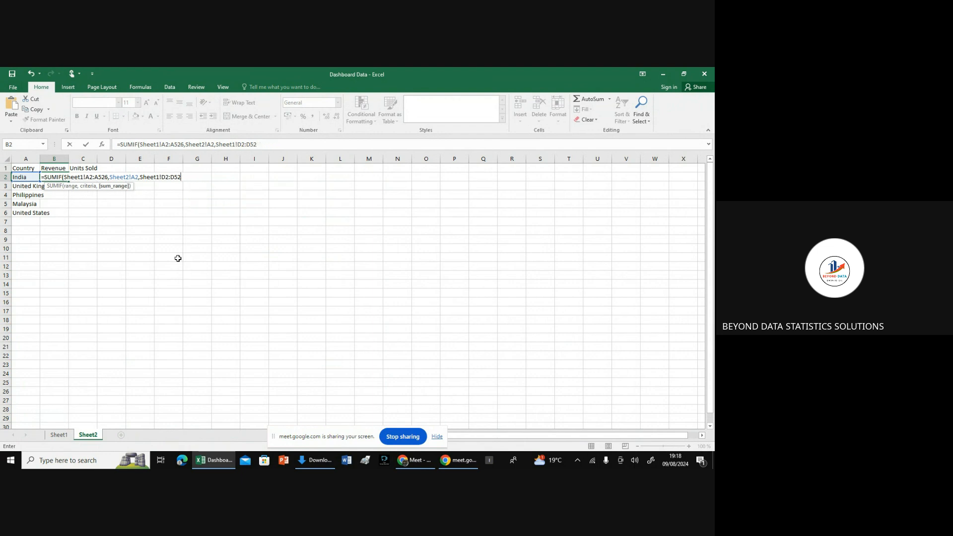
pyautogui.press('BackSpace')
pyautogui.press('BackSpace')
pyautogui.press('BackSpace')
pyautogui.press('BackSpace')
pyautogui.press('BackSpace')
pyautogui.press('BackSpace')
pyautogui.press('BackSpace')
pyautogui.press('BackSpace')
pyautogui.press('BackSpace')
pyautogui.press('BackSpace')
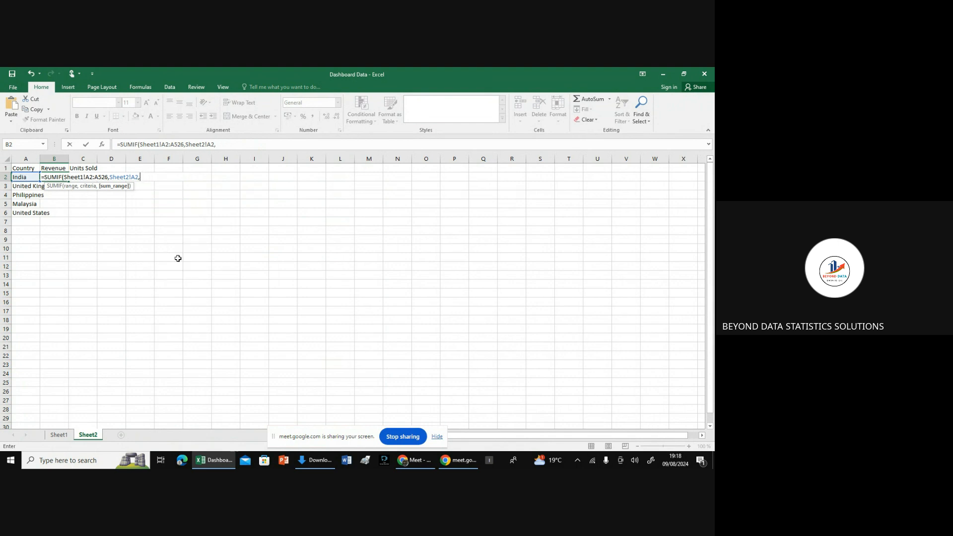
# Set the sum range to Sheet1!D2:D526 from the Revenue data, close the parenthesis and enter the B2 formula.
pyautogui.click(58, 435)
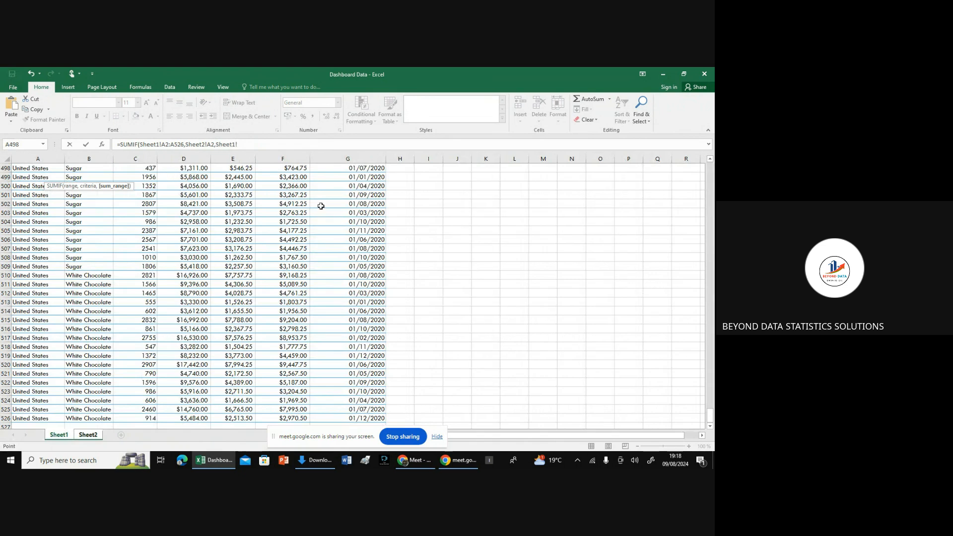
pyautogui.moveTo(714, 415); pyautogui.dragTo(714, 173)
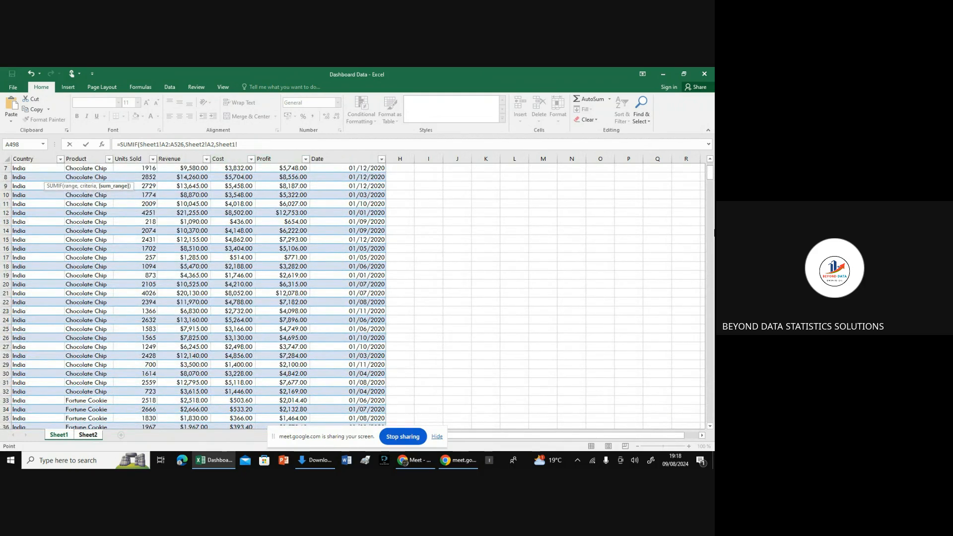
pyautogui.scroll(2, 711, 185)
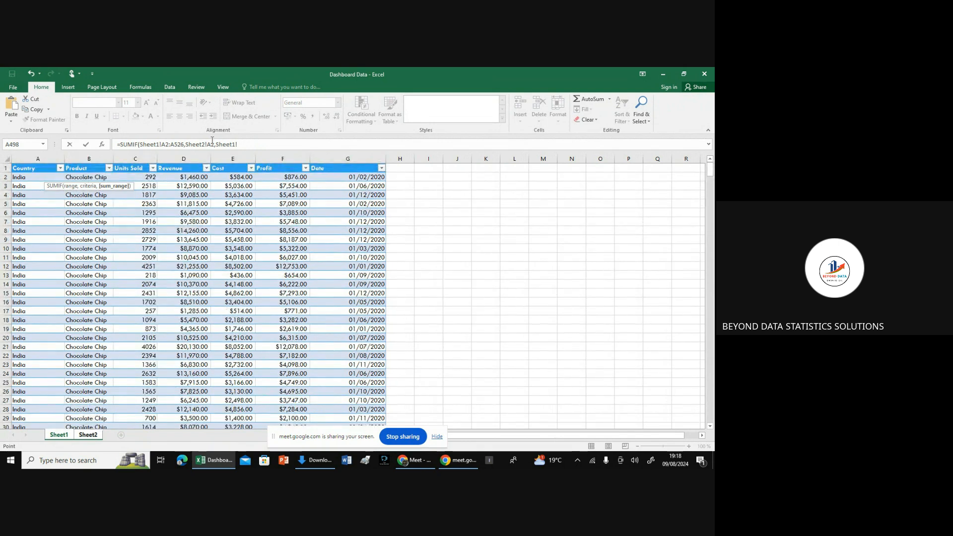
pyautogui.click(182, 178)
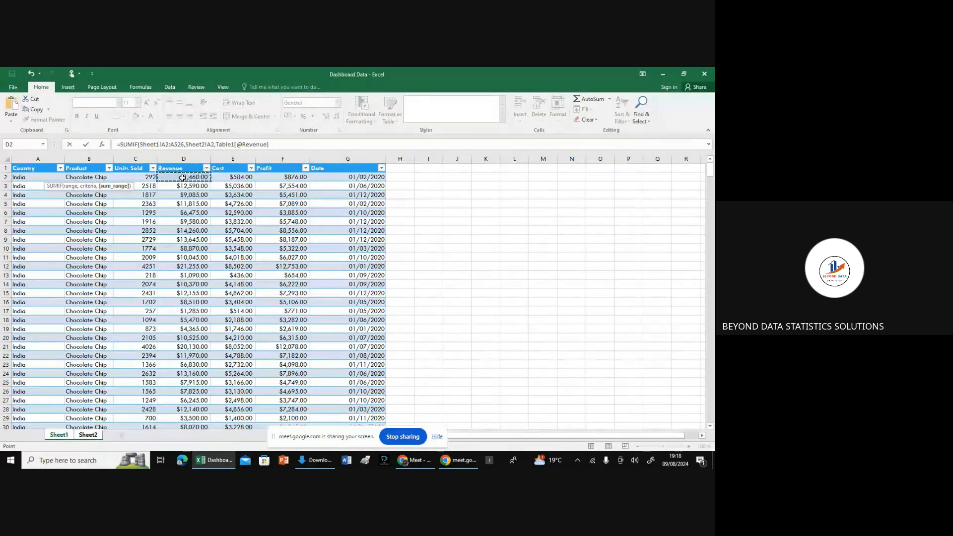
pyautogui.hotkey('ctrl', 'shift', 'Down')
pyautogui.hotkey('ctrl', 'shift', 'Down')
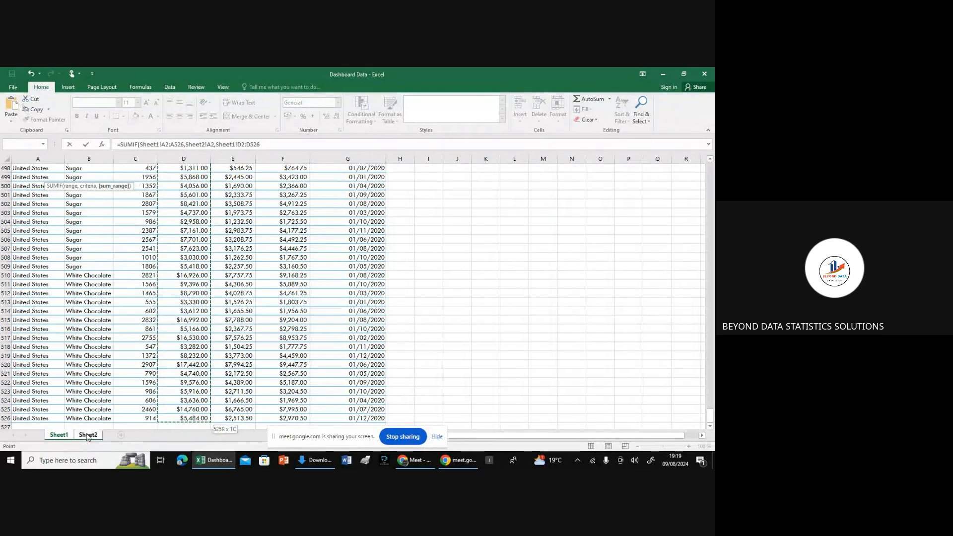
pyautogui.write(')')
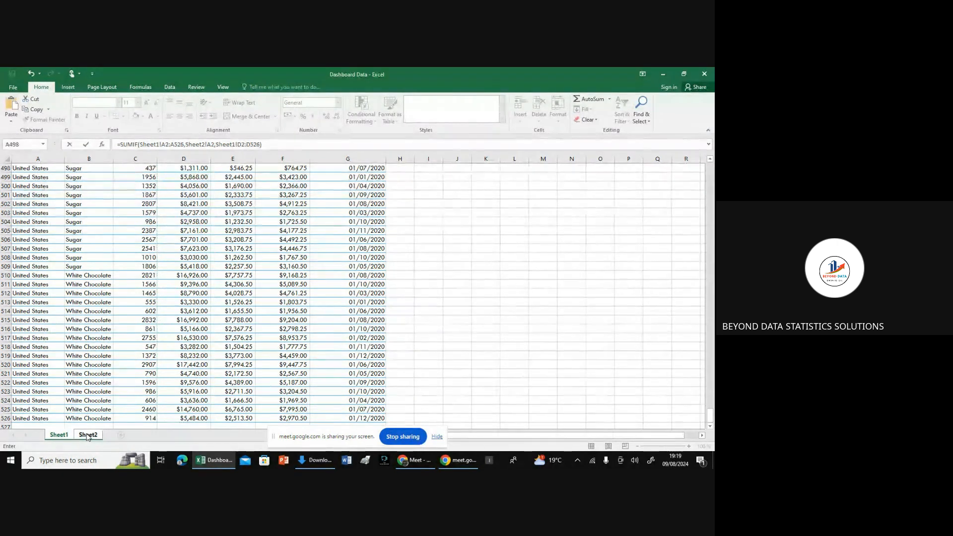
pyautogui.press('Return')
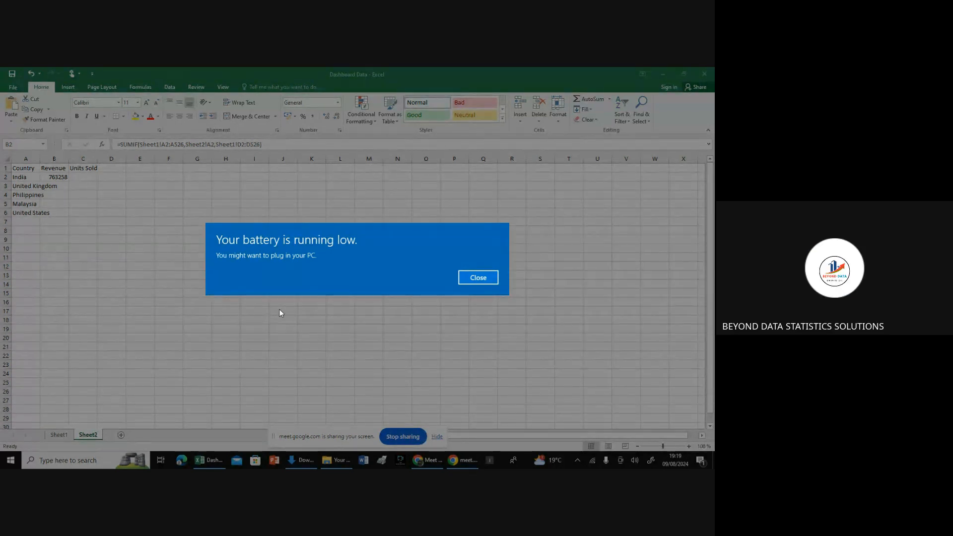
# Dismiss the low battery notice and copy the B2 revenue formula down through B6.
pyautogui.press('Return')
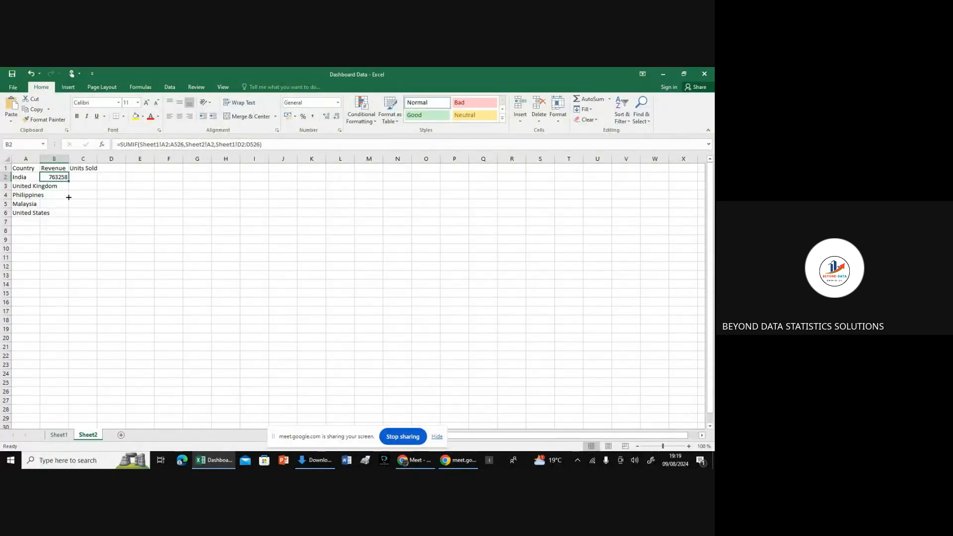
pyautogui.moveTo(68, 182); pyautogui.dragTo(67, 216)
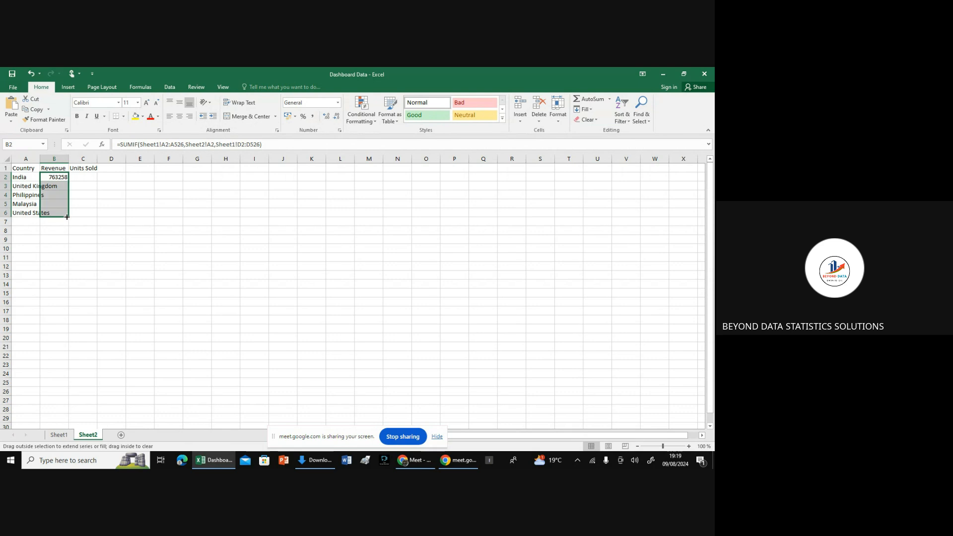
pyautogui.click(85, 196)
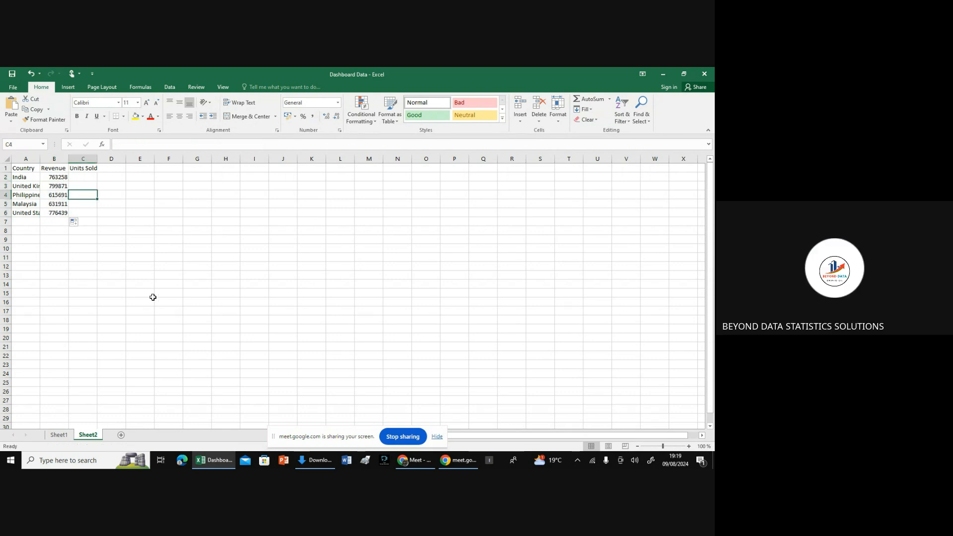
# Stop sharing the screen in the Google Meet call.
pyautogui.click(403, 437)
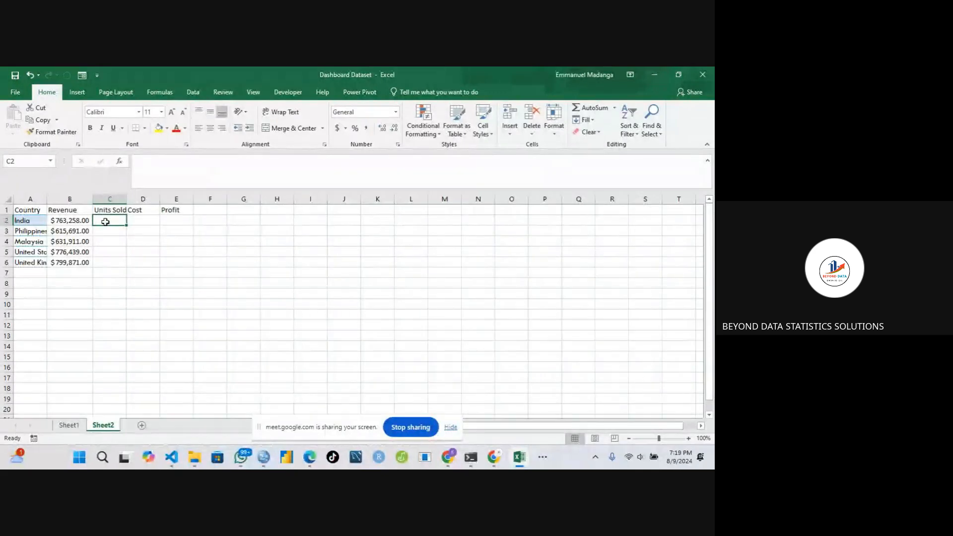
# Start a SUMIF formula in C2, clearing the stray sheet reference, and go to the first rows of the Sheet1 table for its range.
pyautogui.write('=')
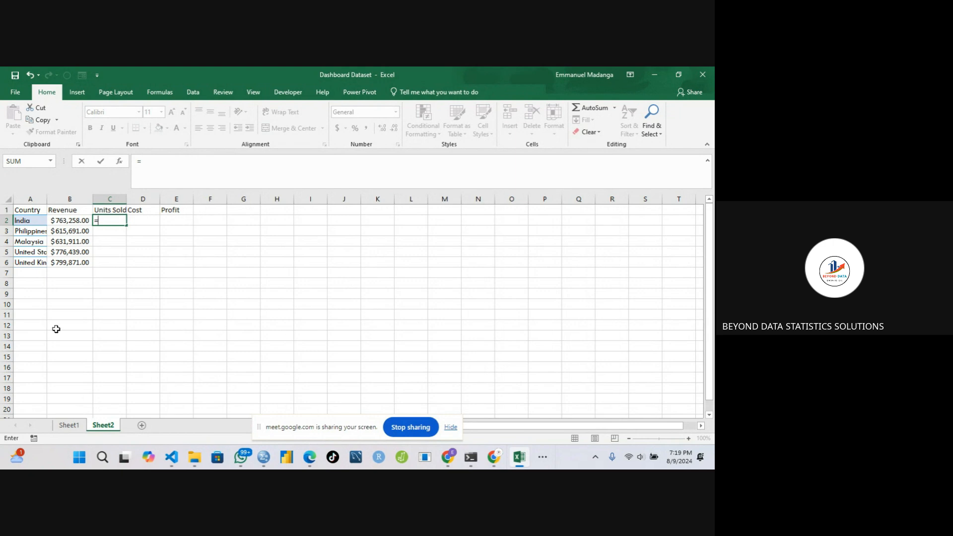
pyautogui.click(69, 425)
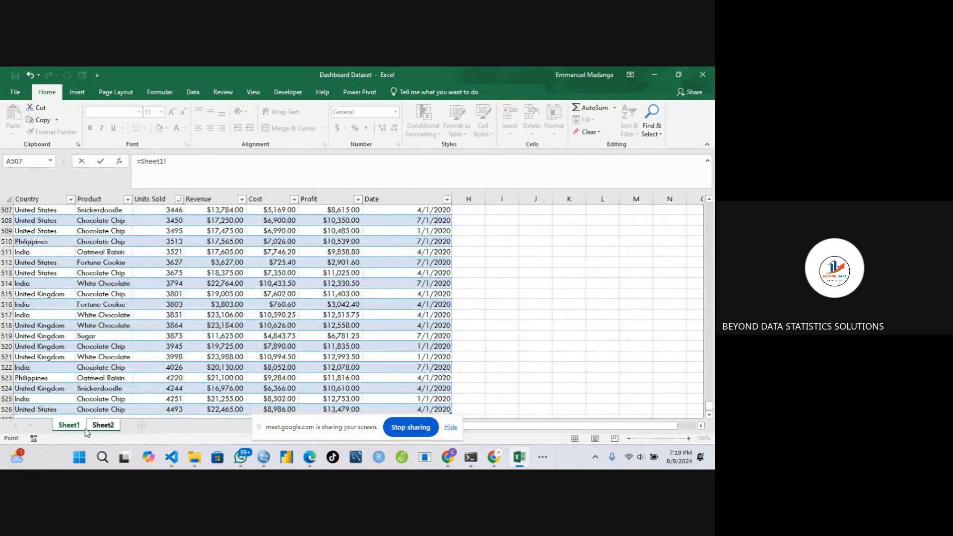
pyautogui.click(103, 425)
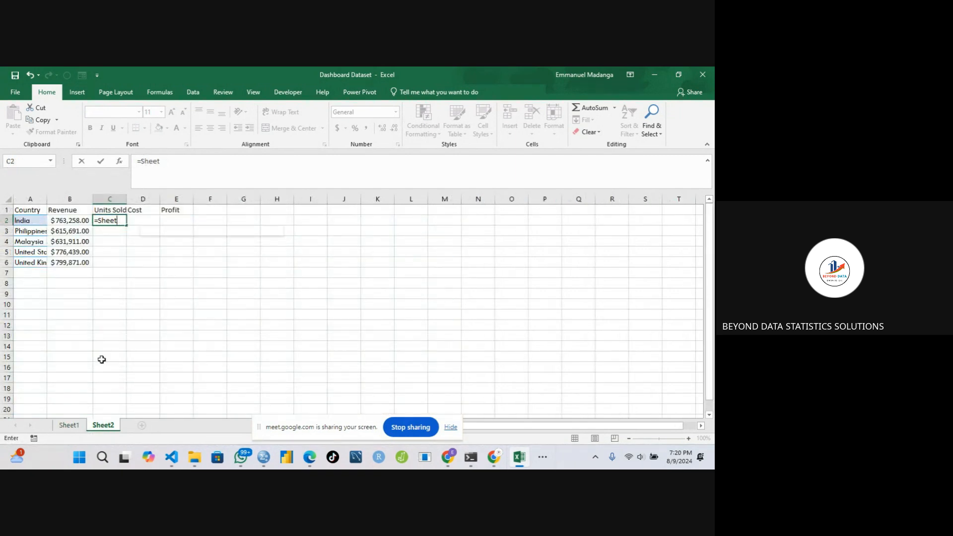
pyautogui.press('BackSpace')
pyautogui.press('BackSpace')
pyautogui.press('BackSpace')
pyautogui.press('BackSpace')
pyautogui.press('BackSpace')
pyautogui.press('BackSpace')
pyautogui.press('BackSpace')
pyautogui.write('sumif(')
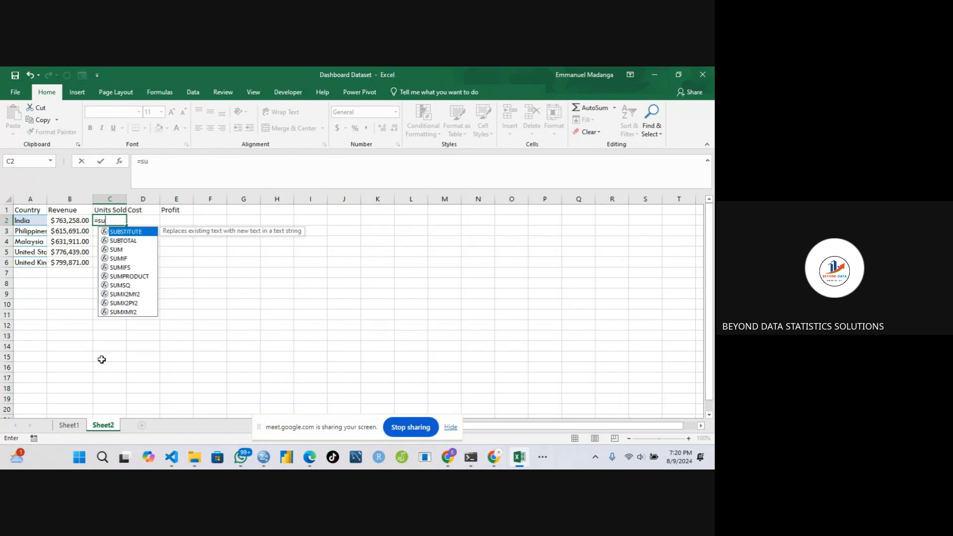
pyautogui.click(65, 426)
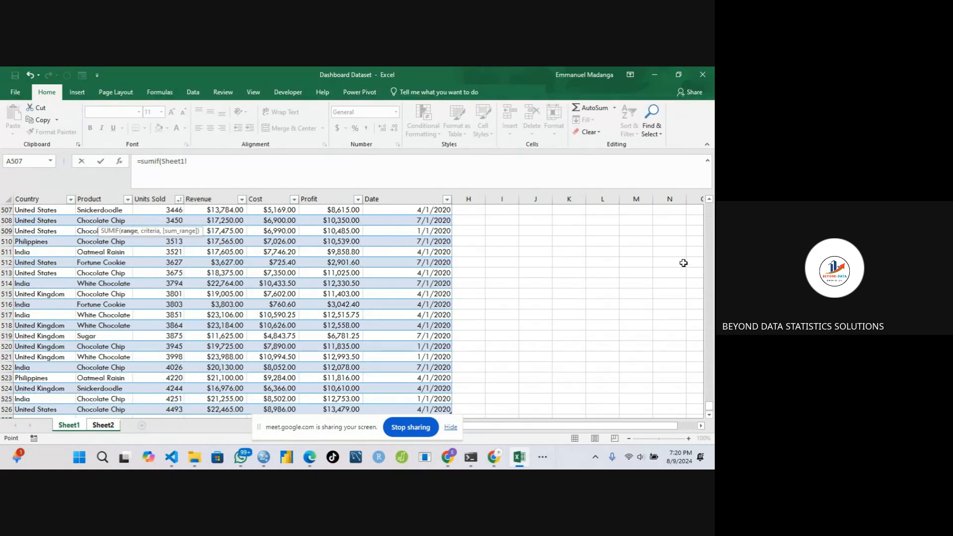
pyautogui.moveTo(711, 406); pyautogui.dragTo(712, 177)
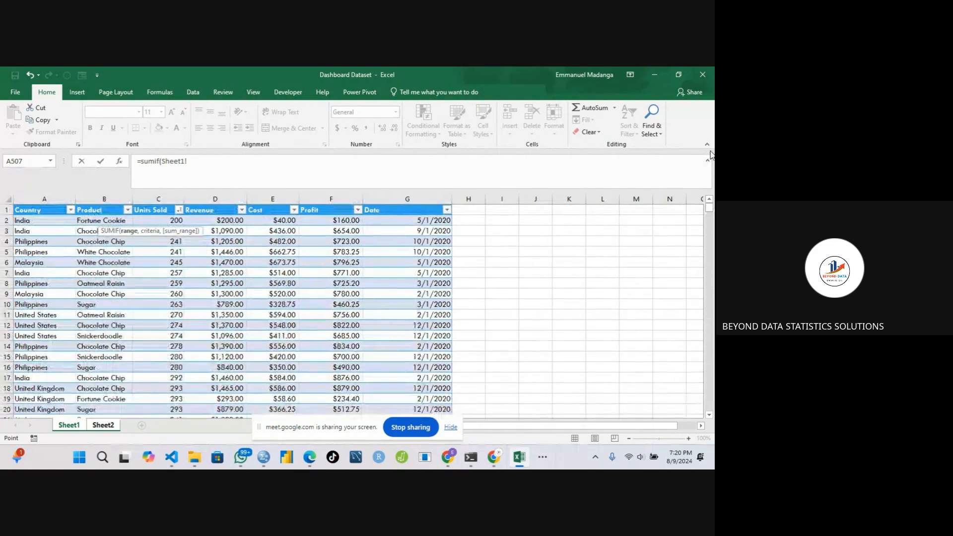
pyautogui.click(18, 220)
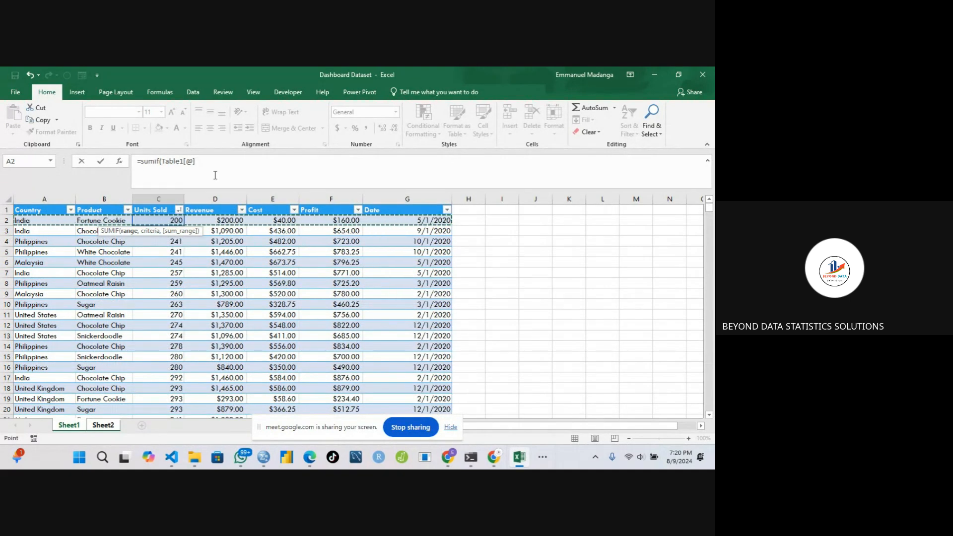
pyautogui.press('BackSpace')
pyautogui.press('BackSpace')
pyautogui.press('BackSpace')
pyautogui.press('BackSpace')
pyautogui.press('BackSpace')
pyautogui.press('BackSpace')
pyautogui.press('BackSpace')
pyautogui.press('BackSpace')
pyautogui.press('BackSpace')
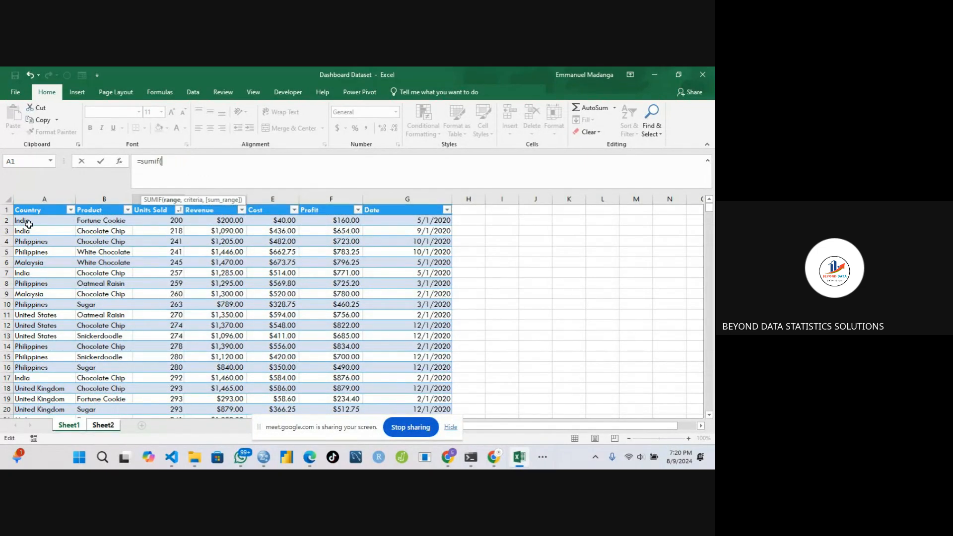
# Set the C2 formula's range to the Country column of Table1 and its criteria to Sheet2!A2.
pyautogui.click(37, 222)
pyautogui.hotkey('ctrl', 'shift', 'Down')
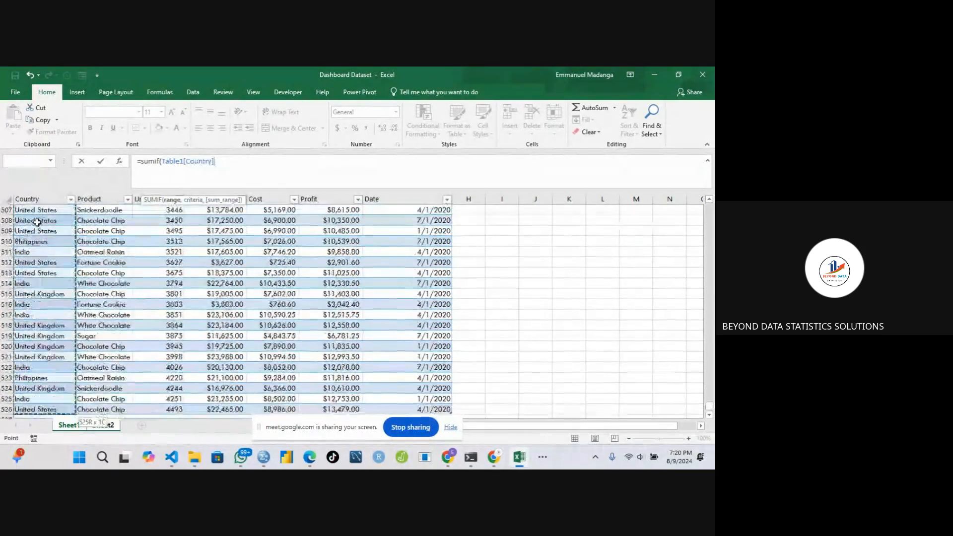
pyautogui.write(',')
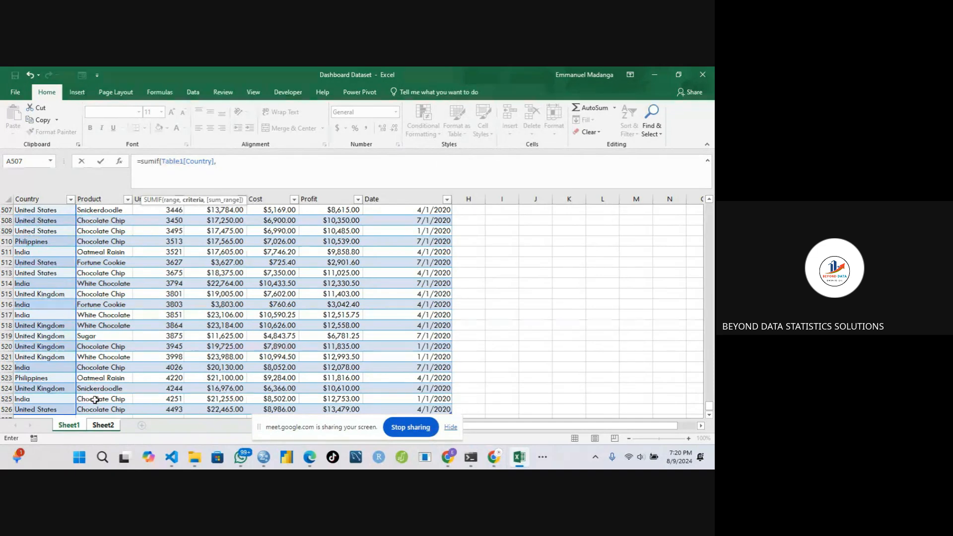
pyautogui.click(99, 426)
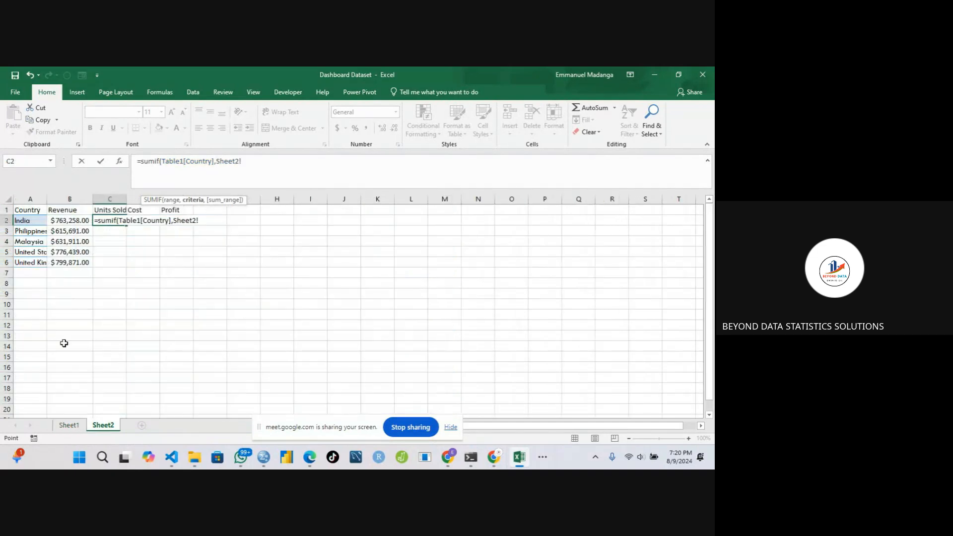
pyautogui.click(36, 219)
pyautogui.write(',')
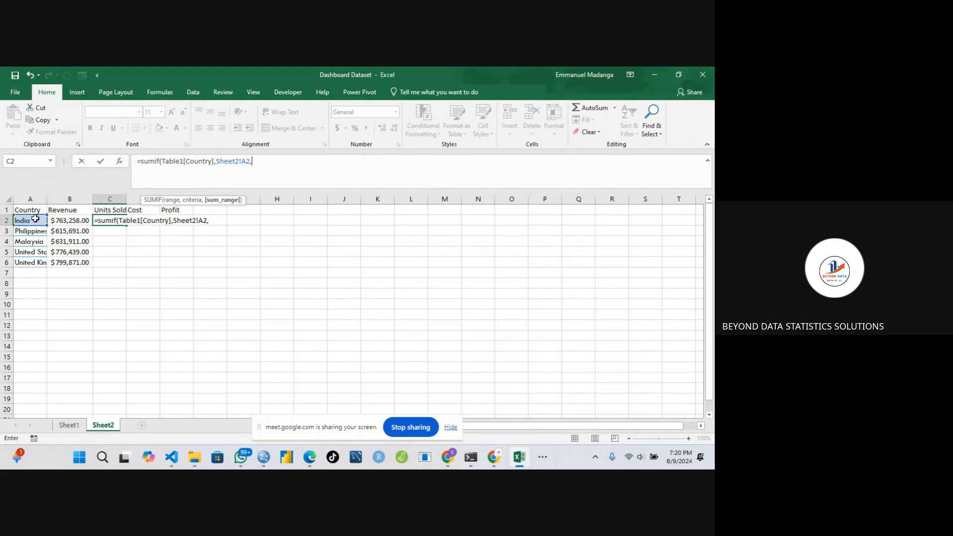
# Complete the C2 formula with the whole Units Sold column including its header as sum range, and copy it down through C6.
pyautogui.click(70, 426)
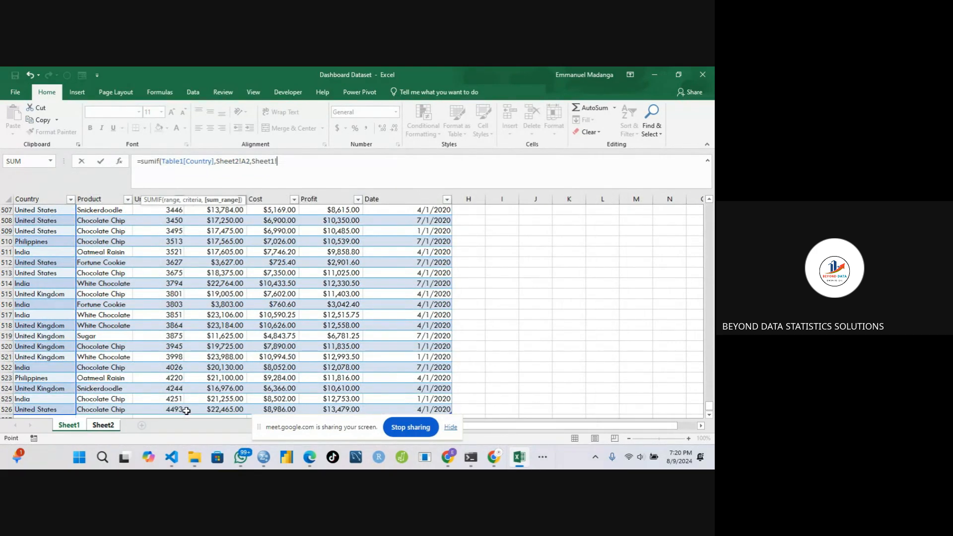
pyautogui.click(156, 409)
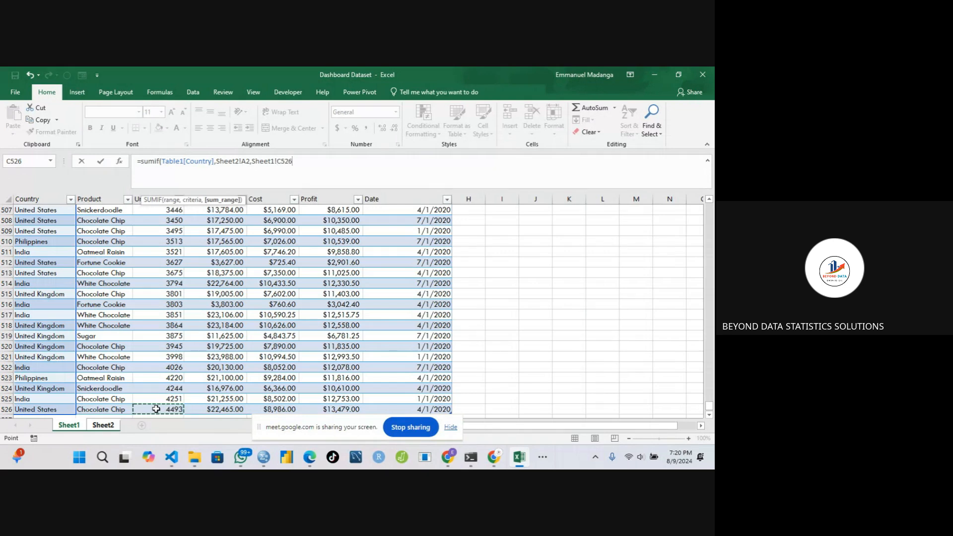
pyautogui.hotkey('ctrl', 'shift', 'Up')
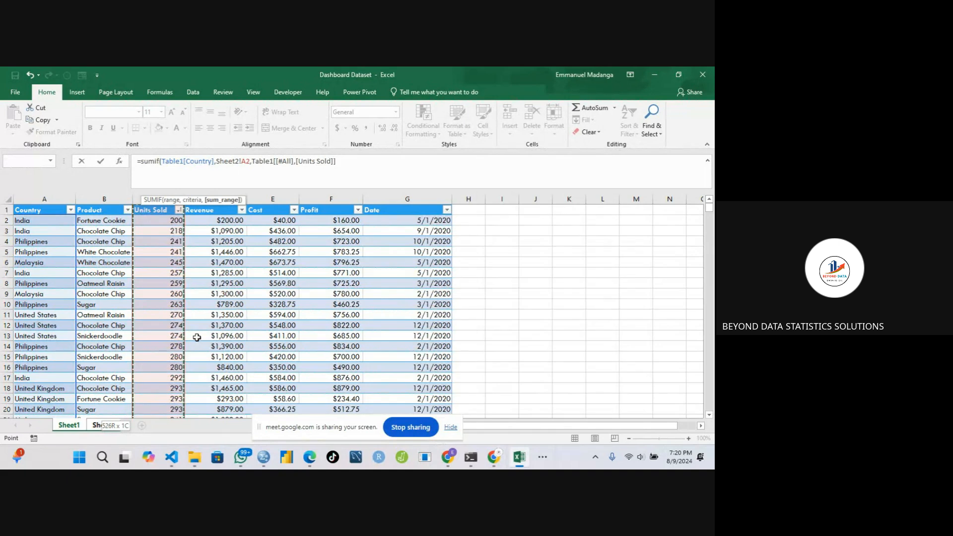
pyautogui.write(')')
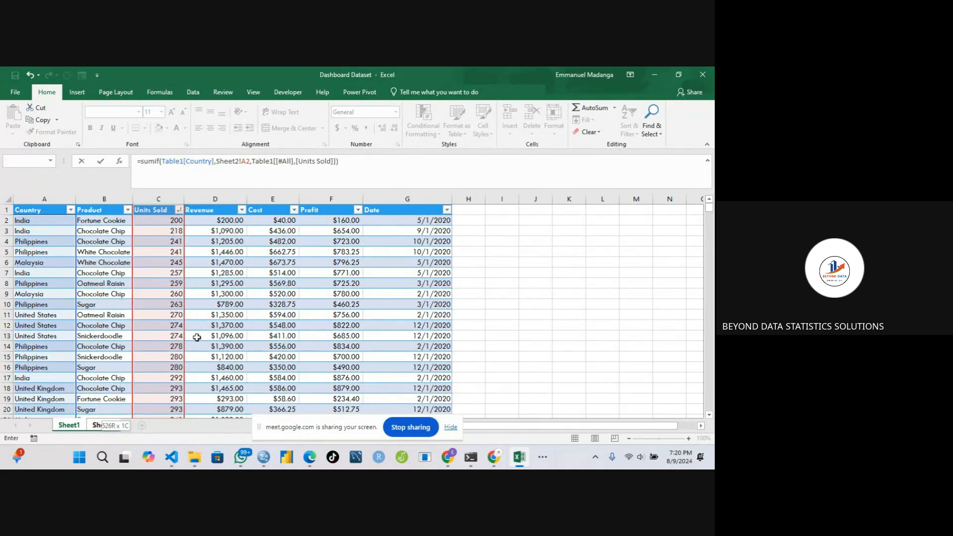
pyautogui.press('Return')
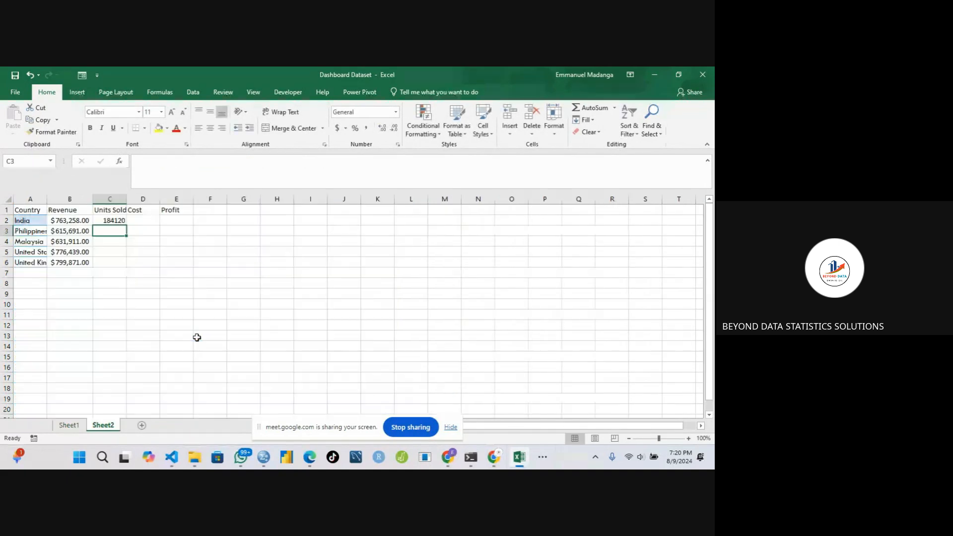
pyautogui.click(117, 222)
pyautogui.moveTo(127, 224); pyautogui.dragTo(130, 272)
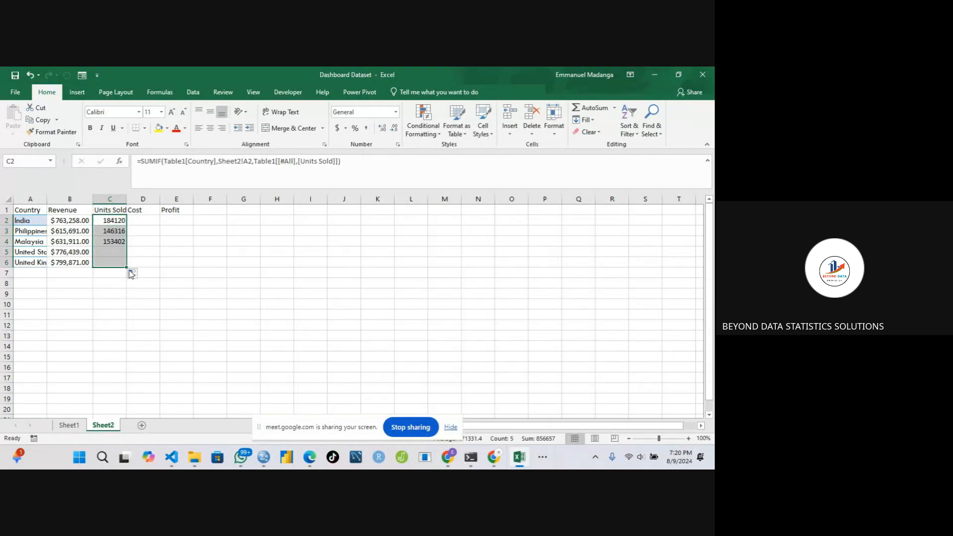
# Start a SUMIF formula in D2 under Cost and point its range argument to Sheet1.
pyautogui.click(140, 218)
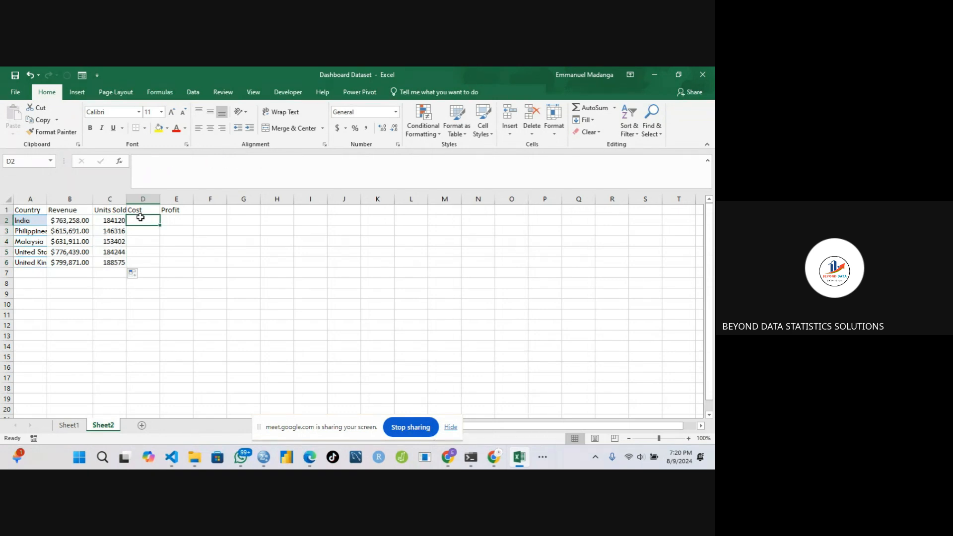
pyautogui.write('=')
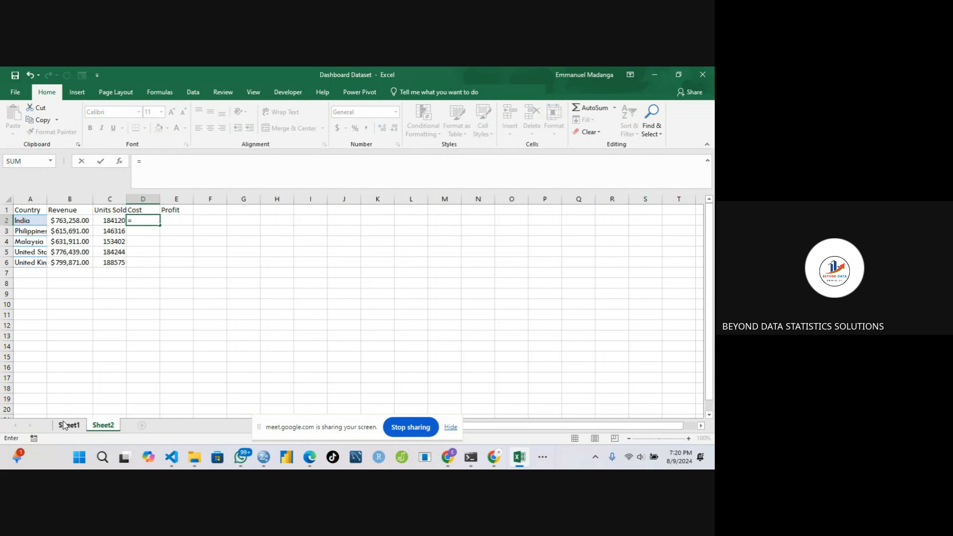
pyautogui.write('sumif(')
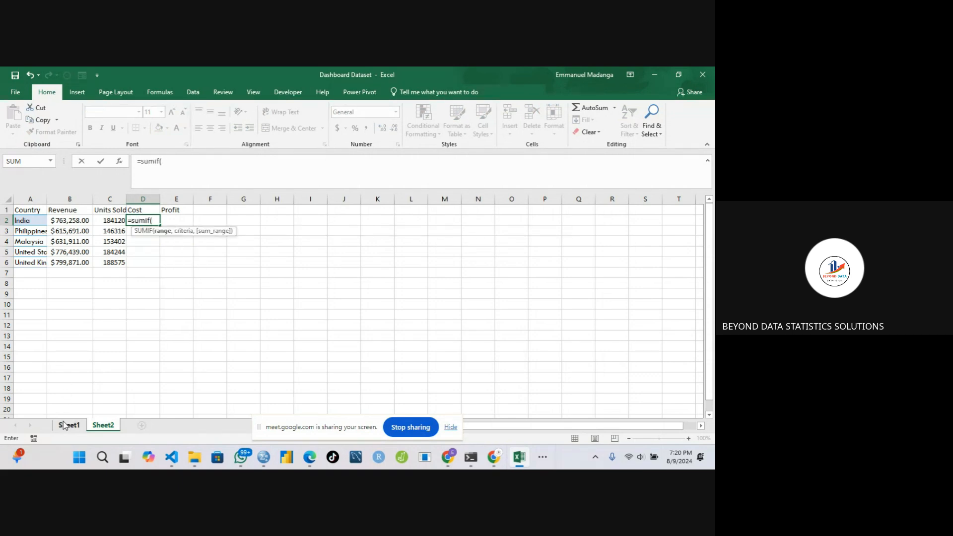
pyautogui.click(70, 428)
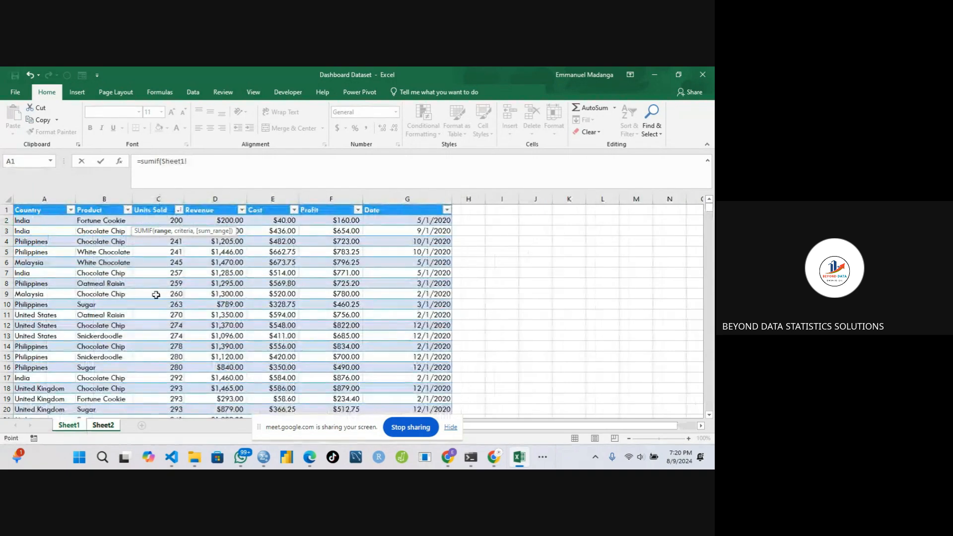
pyautogui.click(266, 220)
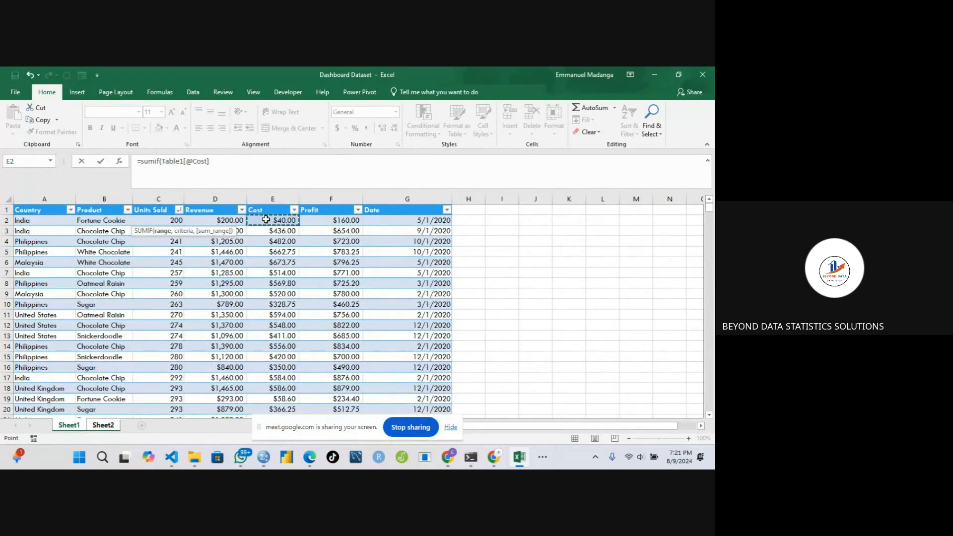
pyautogui.write(',')
pyautogui.click(266, 220)
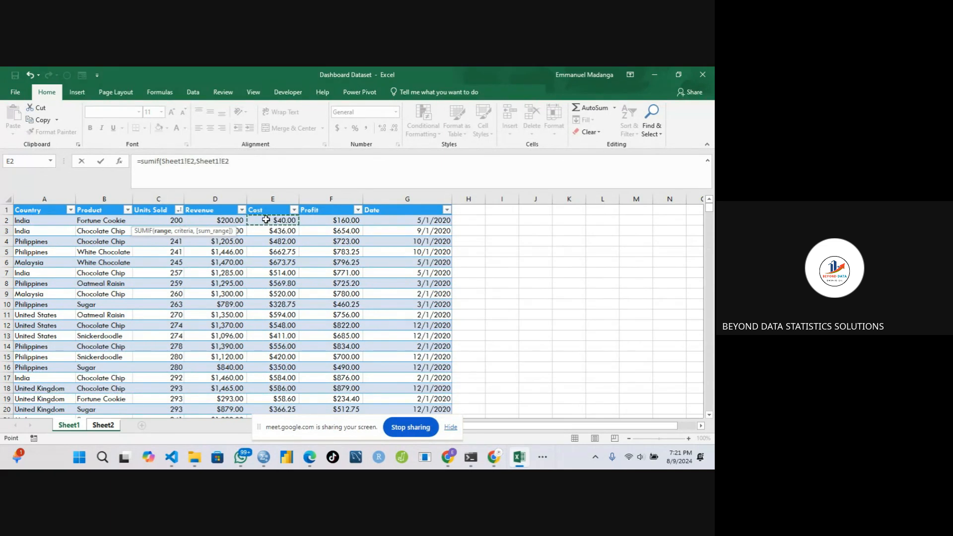
# Set the D2 formula's range to the Country column of Table1 and its criteria to Sheet2!A2.
pyautogui.click(40, 220)
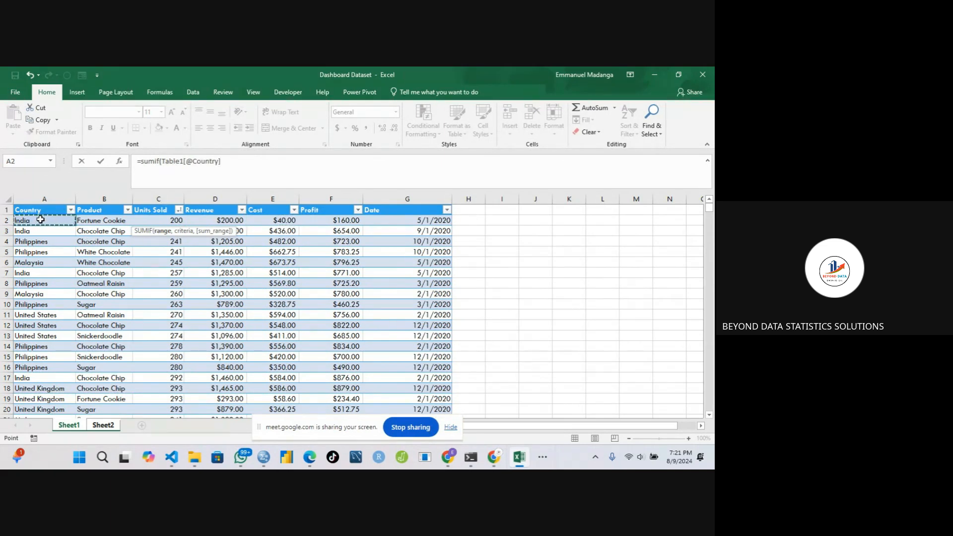
pyautogui.hotkey('ctrl', 'shift', 'Down')
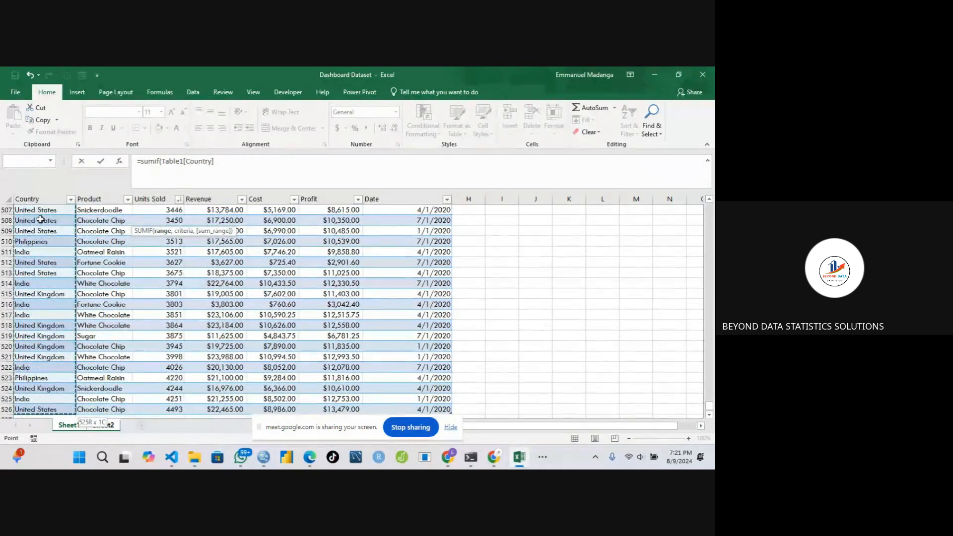
pyautogui.write(',')
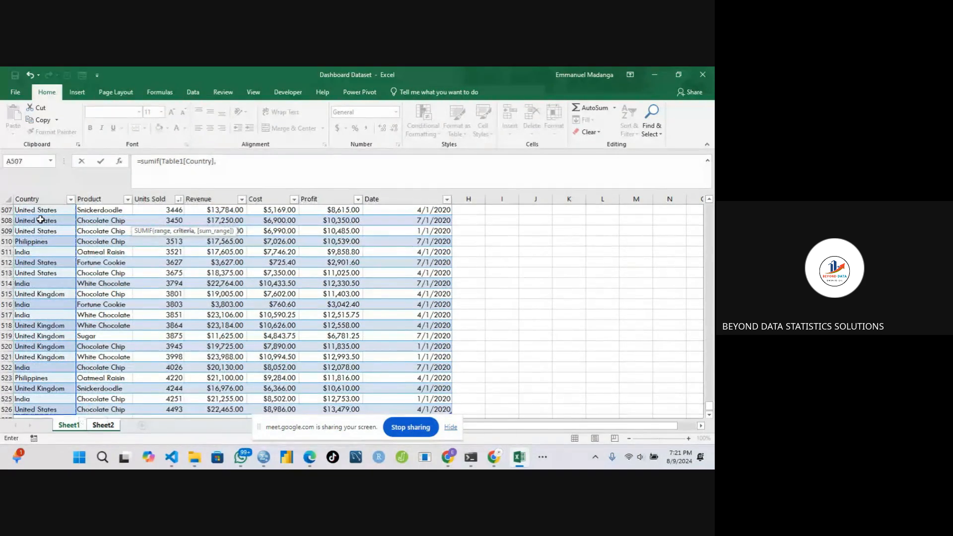
pyautogui.click(103, 426)
pyautogui.click(27, 222)
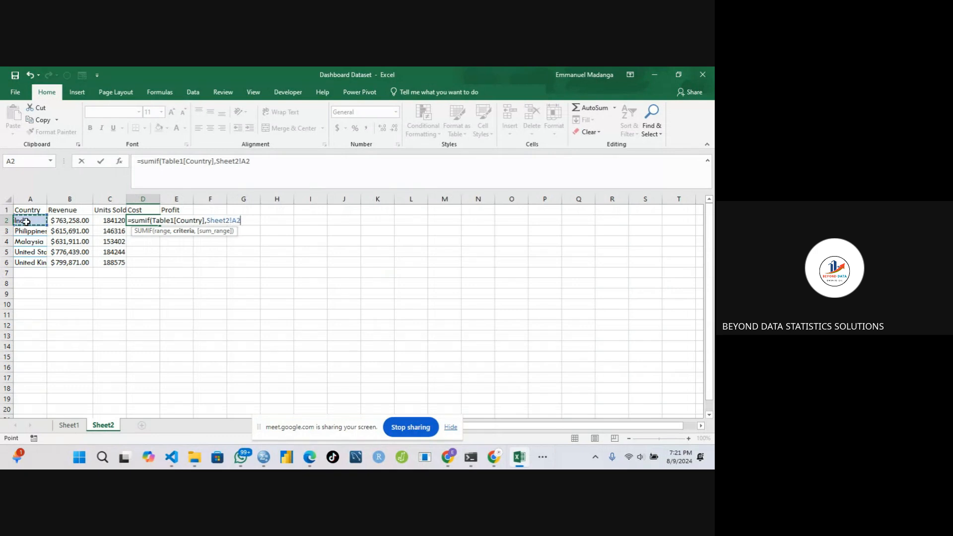
pyautogui.write(',')
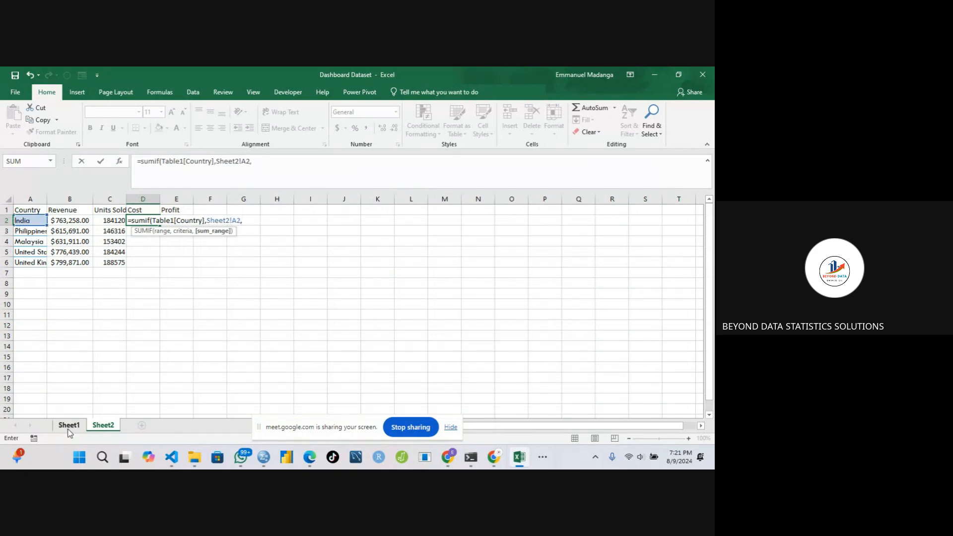
# Set the D2 formula's sum range to the whole Units Sold column including its header, close the parenthesis and enter it.
pyautogui.click(69, 425)
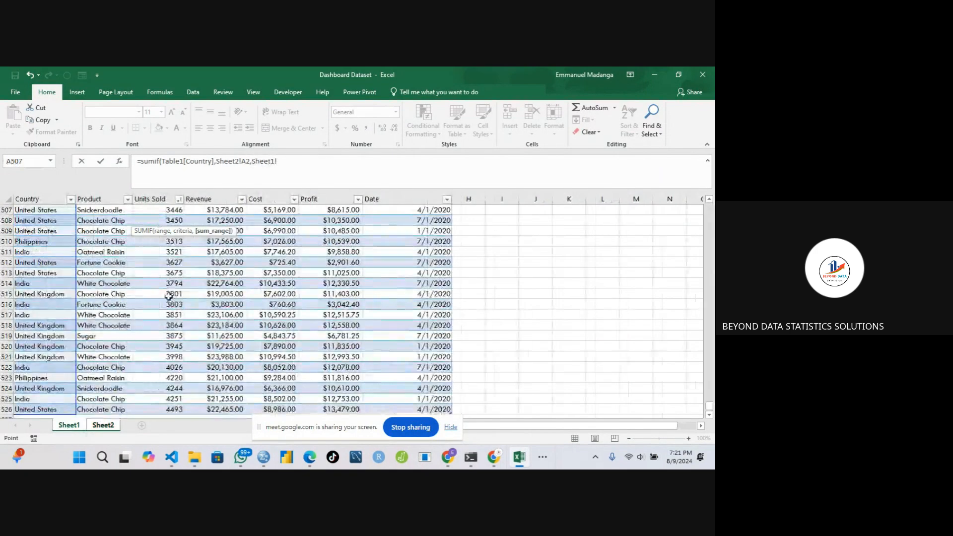
pyautogui.click(167, 410)
pyautogui.hotkey('ctrl', 'shift', 'Up')
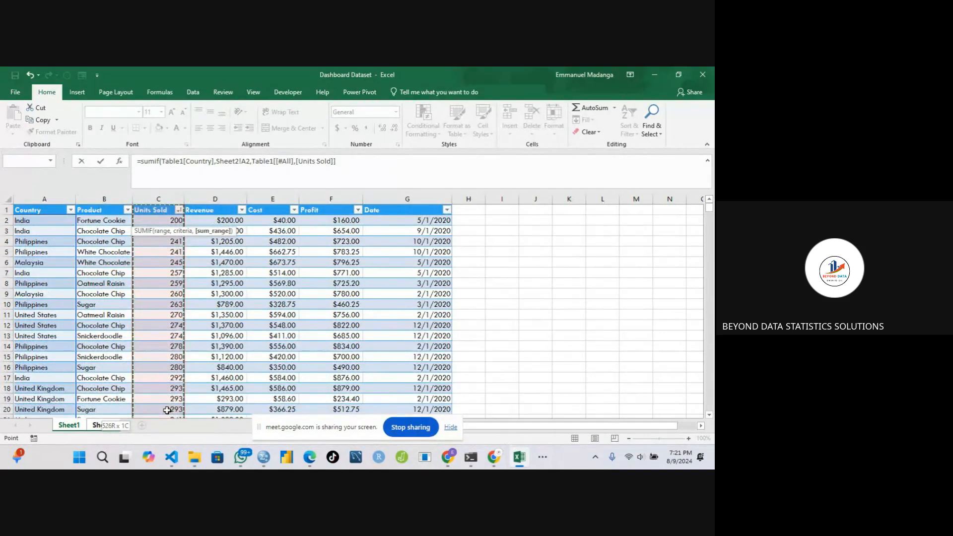
pyautogui.write(')')
pyautogui.press('Return')
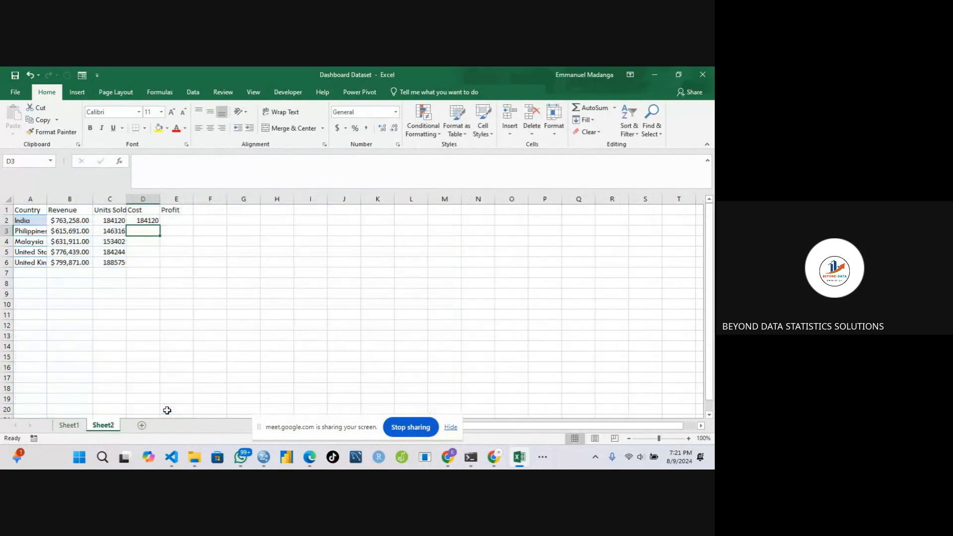
# Reopen the D2 formula for editing and delete the Units Sold column reference from its sum range.
pyautogui.click(139, 222)
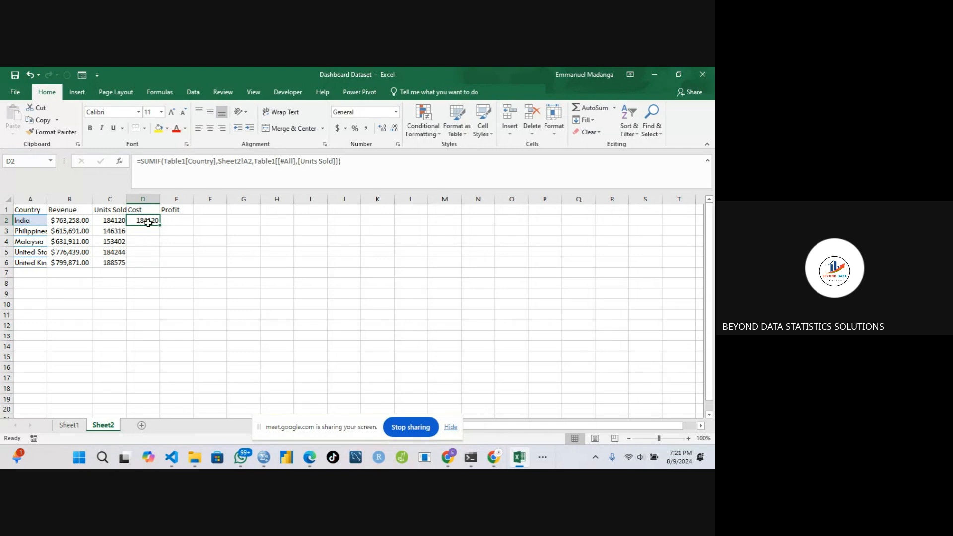
pyautogui.doubleClick(144, 220)
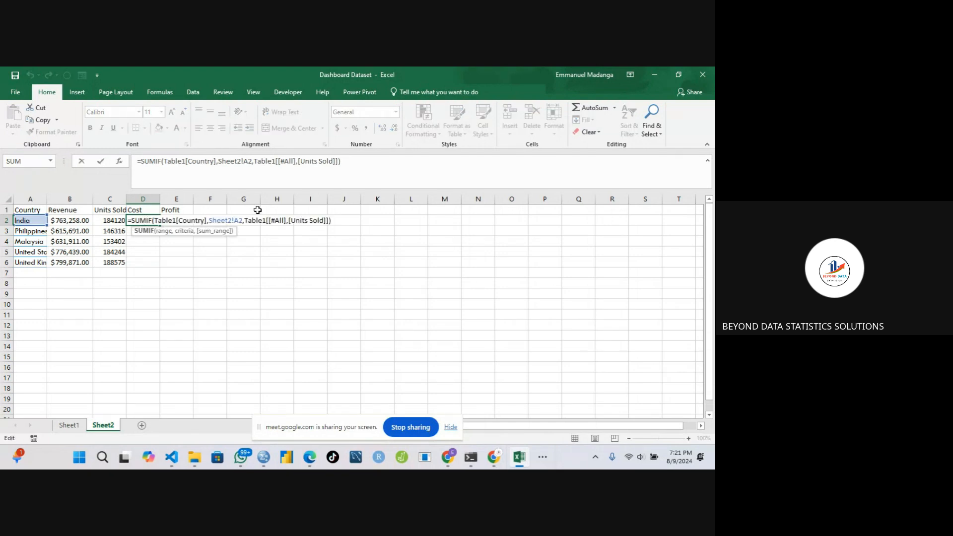
pyautogui.click(333, 220)
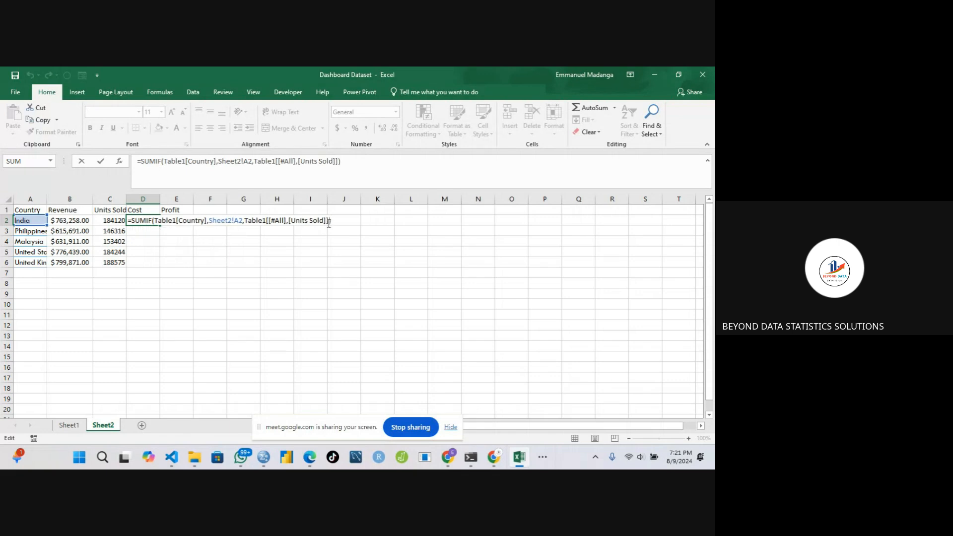
pyautogui.click(328, 223)
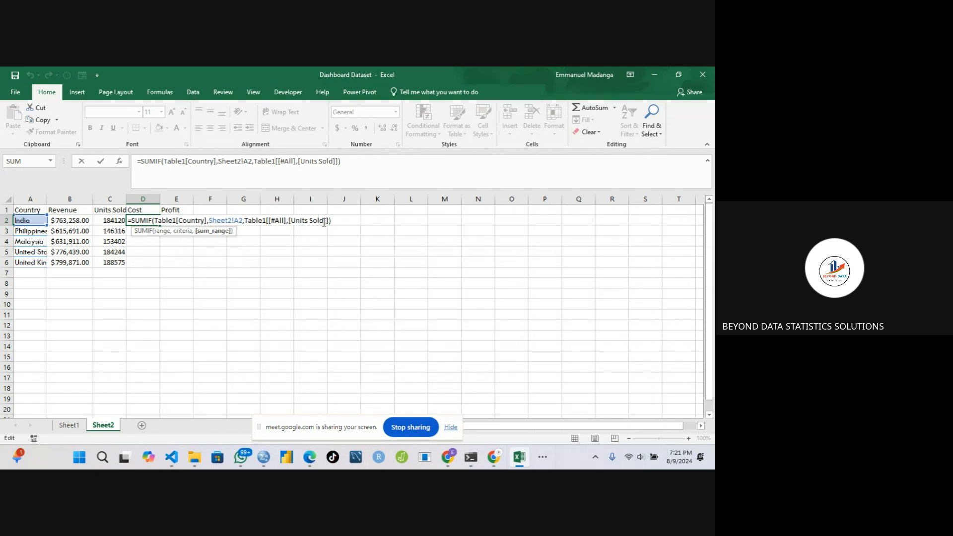
pyautogui.press('BackSpace')
pyautogui.press('BackSpace')
pyautogui.press('BackSpace')
pyautogui.press('BackSpace')
pyautogui.press('BackSpace')
pyautogui.press('BackSpace')
pyautogui.press('BackSpace')
pyautogui.press('BackSpace')
pyautogui.press('BackSpace')
pyautogui.press('BackSpace')
pyautogui.press('BackSpace')
pyautogui.press('BackSpace')
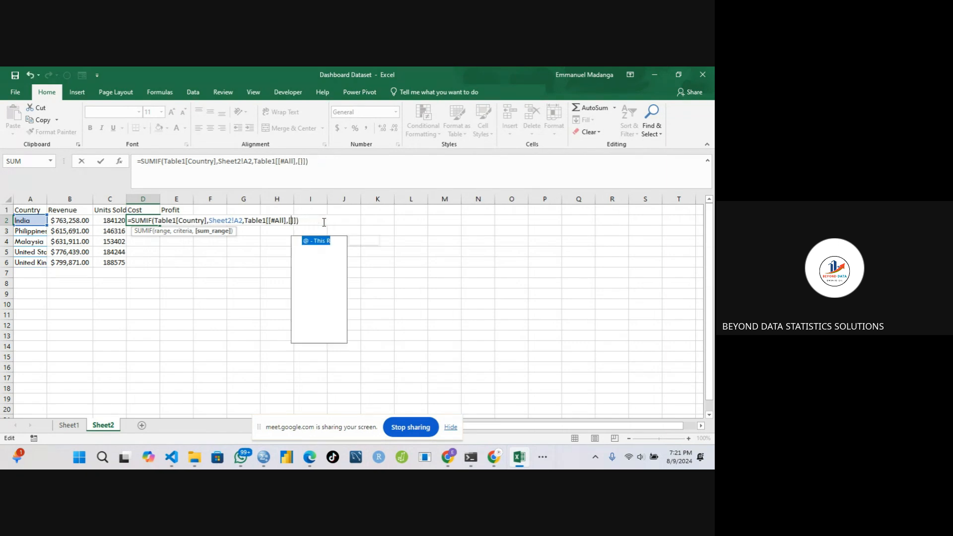
pyautogui.press('BackSpace')
pyautogui.press('BackSpace')
pyautogui.press('BackSpace')
pyautogui.press('BackSpace')
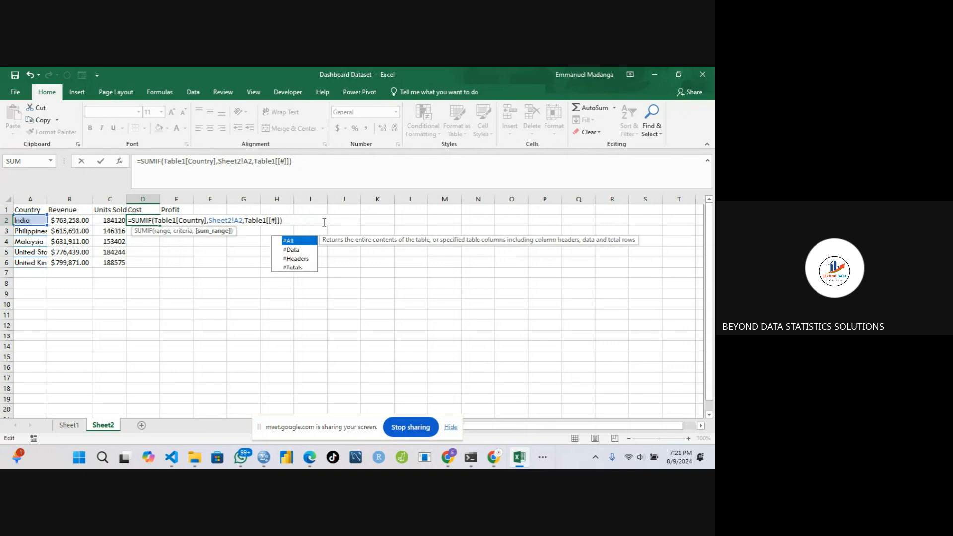
# Try to enter the D2 formula with Table1[[#Cost]] as its sum range.
pyautogui.write('Coa')
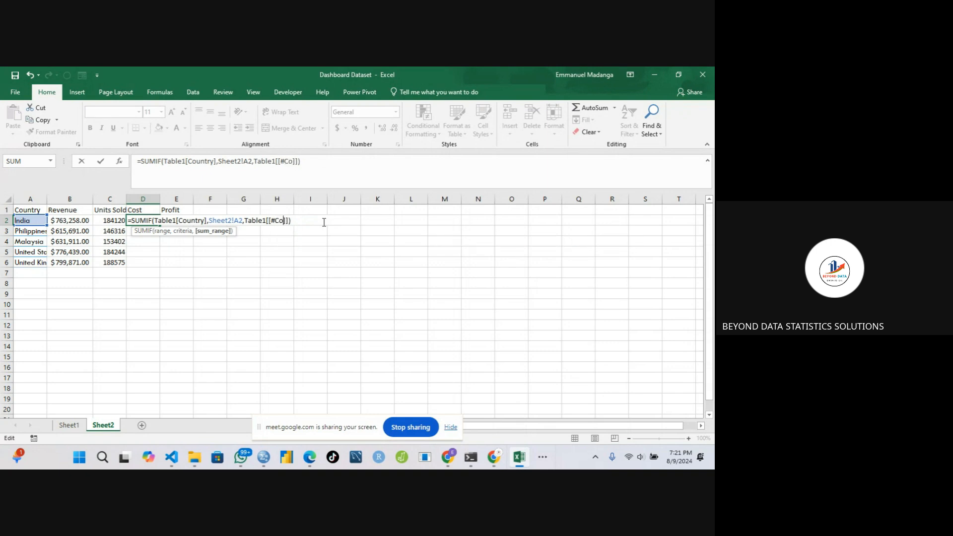
pyautogui.press('BackSpace')
pyautogui.write('st')
pyautogui.press('Return')
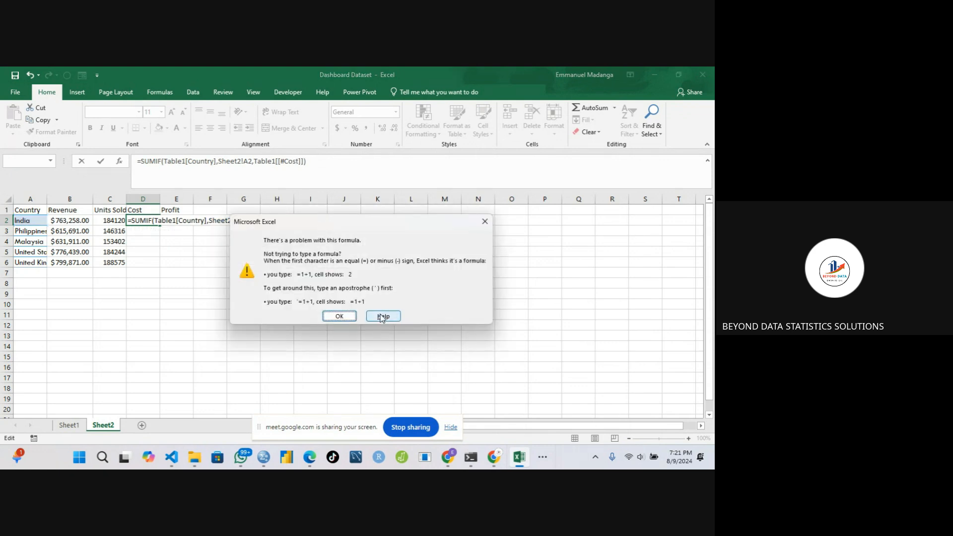
pyautogui.click(340, 317)
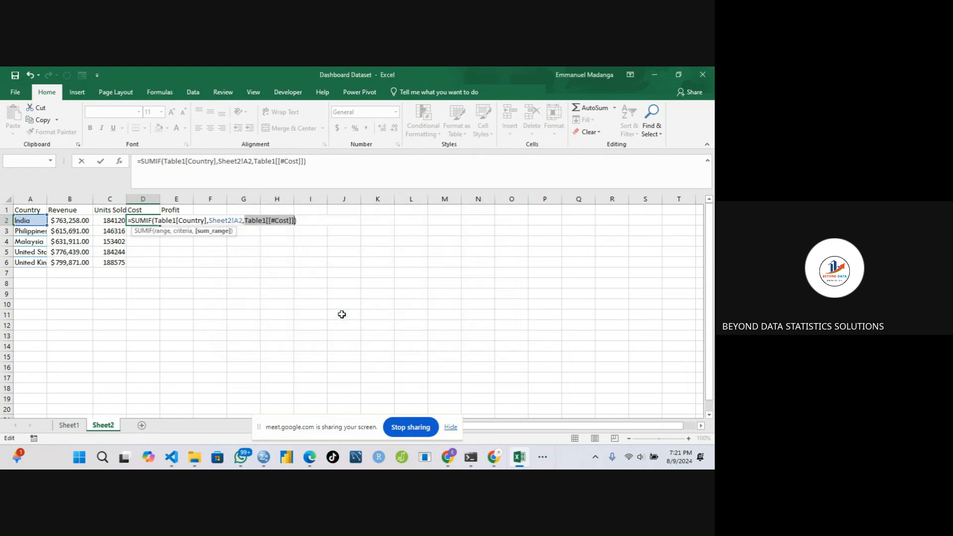
# Correct the D2 formula's sum range to the Cost column of Table1 and enter the formula.
pyautogui.click(289, 223)
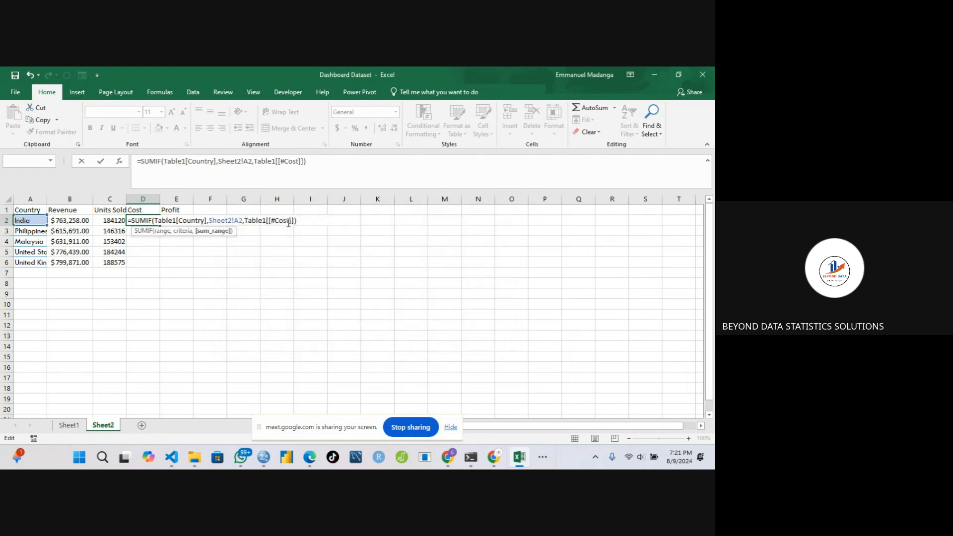
pyautogui.press('F1')
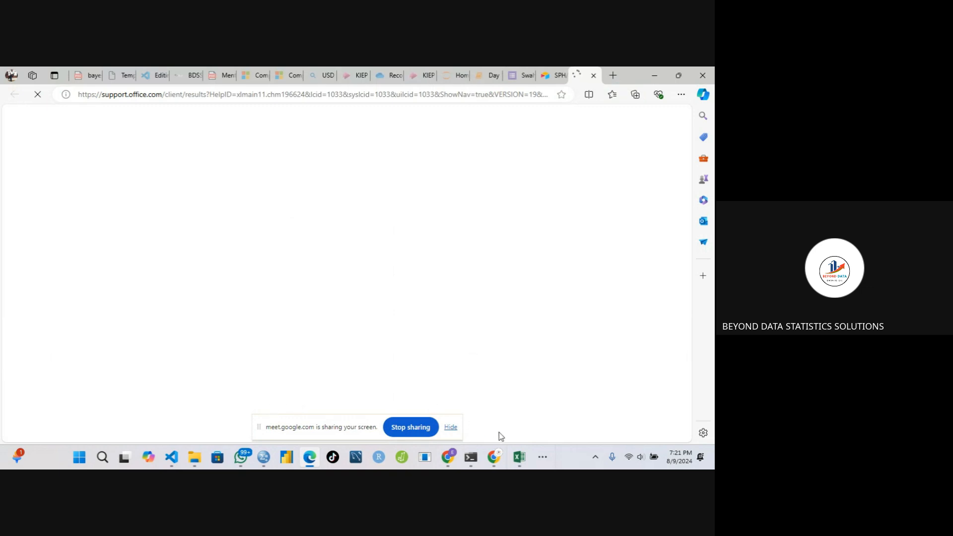
pyautogui.moveTo(519, 457)
pyautogui.click(512, 403)
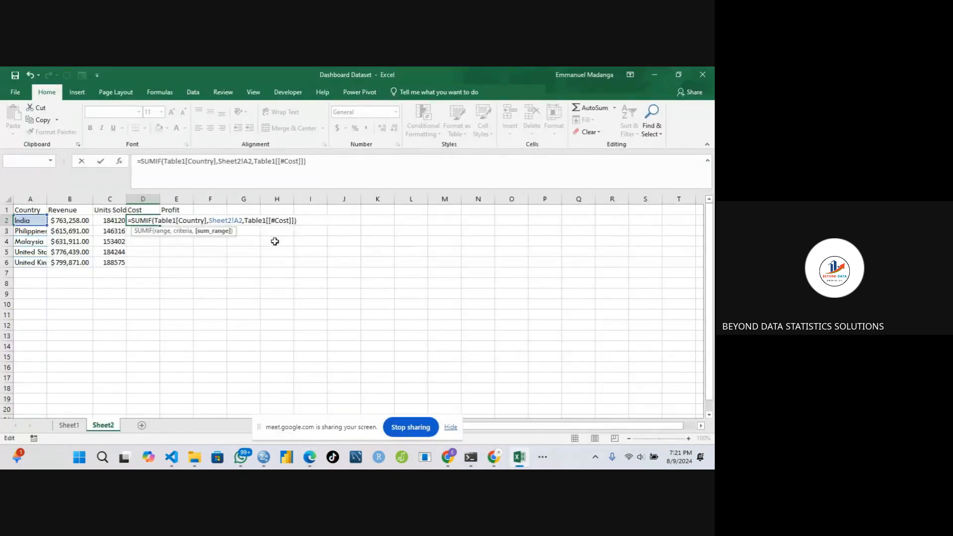
pyautogui.press('BackSpace')
pyautogui.press('BackSpace')
pyautogui.press('BackSpace')
pyautogui.press('BackSpace')
pyautogui.write('C')
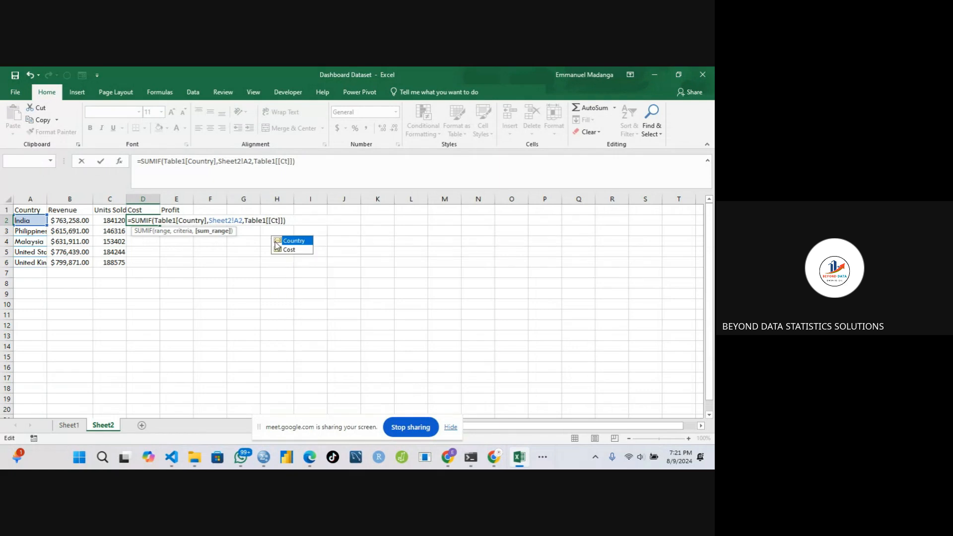
pyautogui.doubleClick(291, 249)
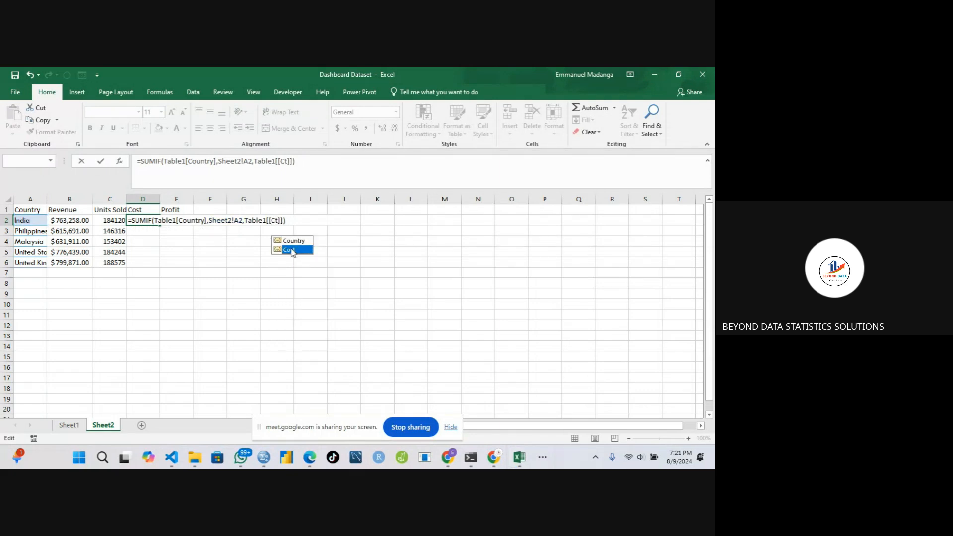
pyautogui.press('Return')
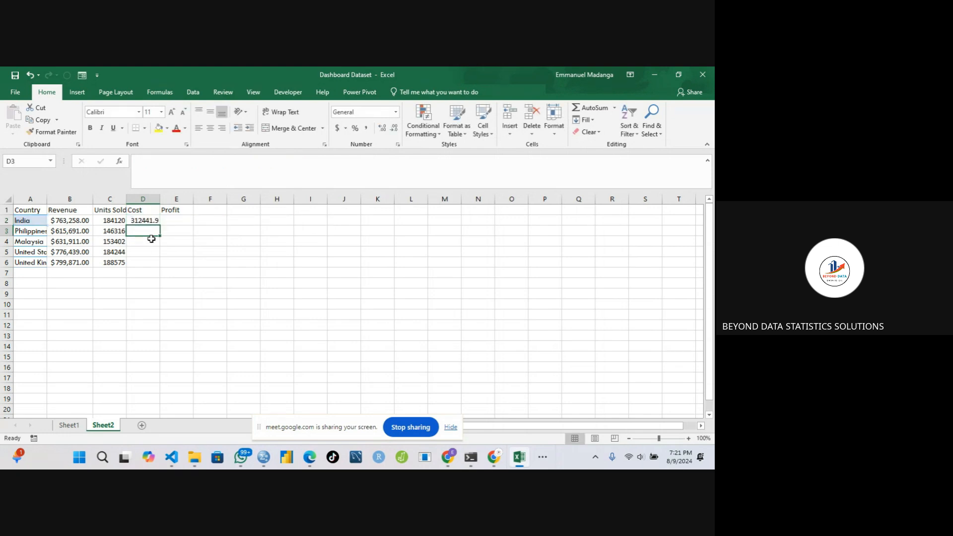
# Copy the D2 cost formula down through D6.
pyautogui.click(143, 220)
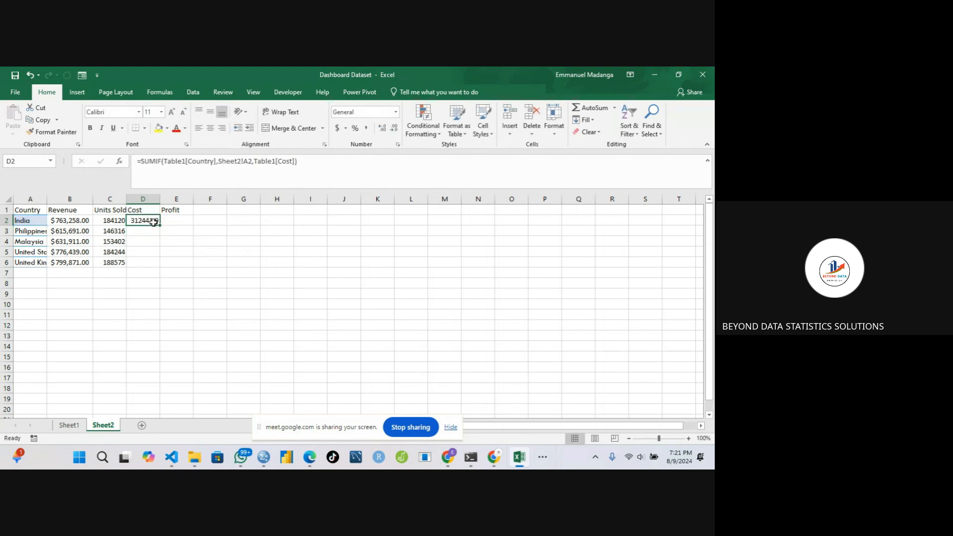
pyautogui.moveTo(160, 227); pyautogui.dragTo(160, 264)
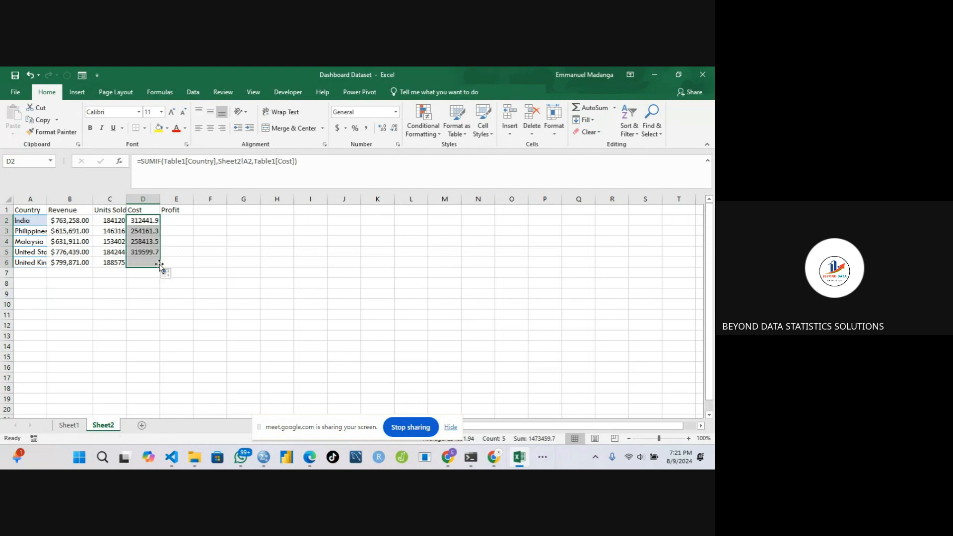
pyautogui.click(148, 223)
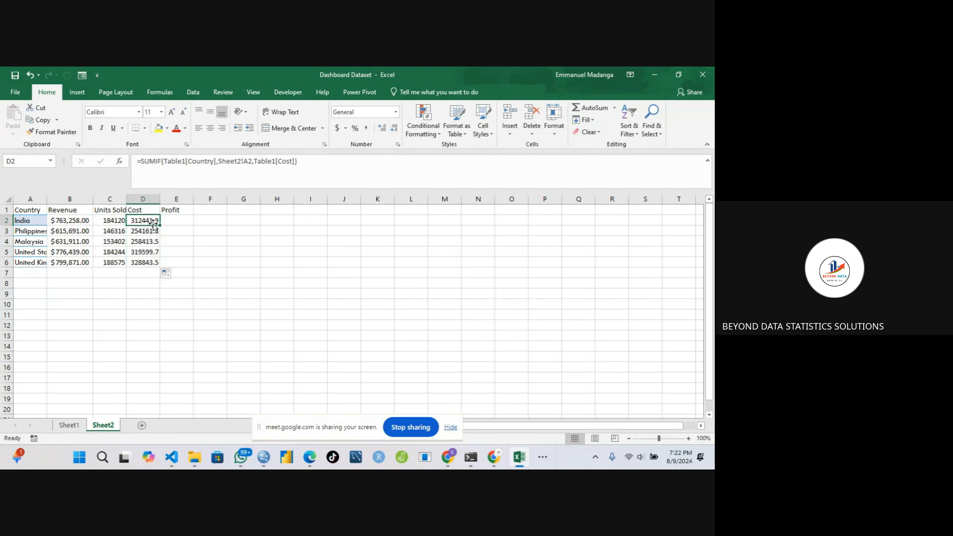
# Start a SUMIF formula in E2 under Profit with the Country column of Table1 on Sheet1 as its range.
pyautogui.click(169, 220)
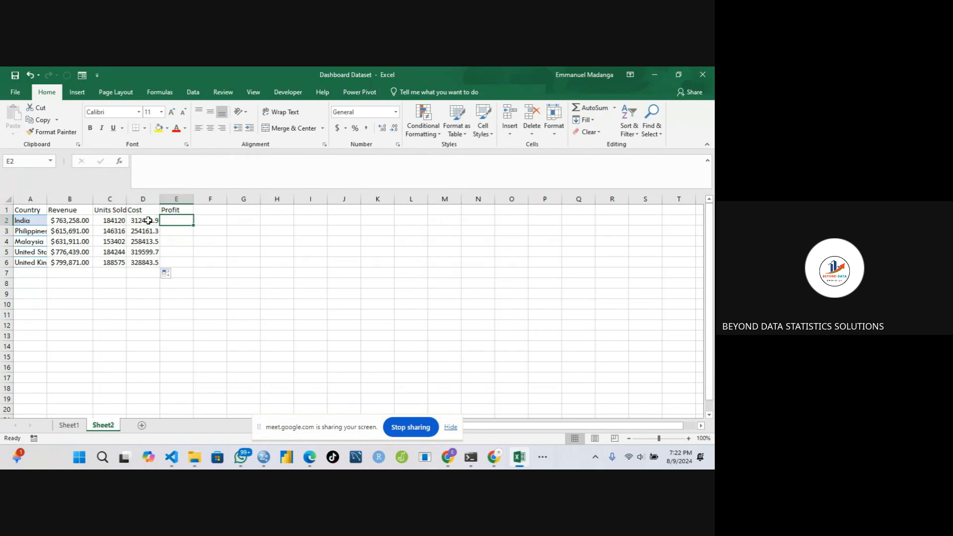
pyautogui.write('=')
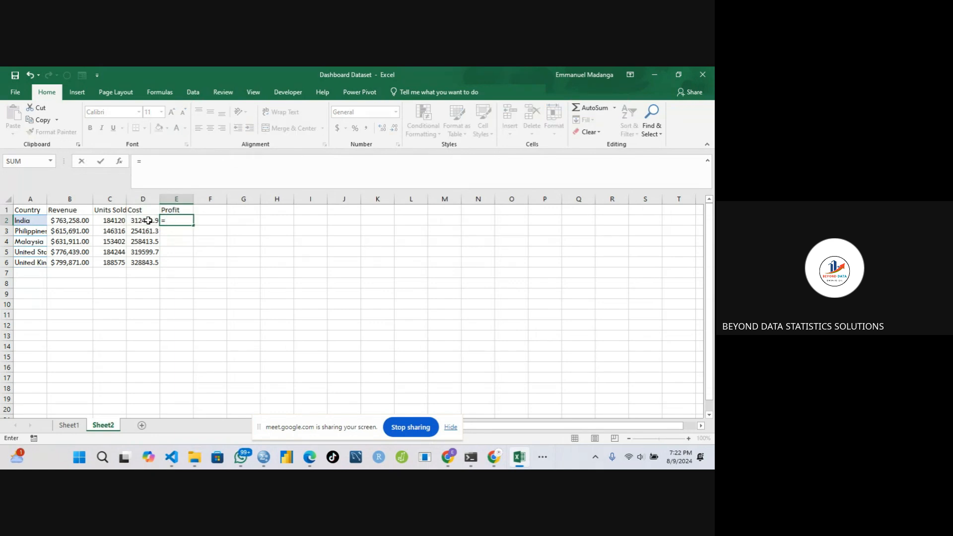
pyautogui.write('sum')
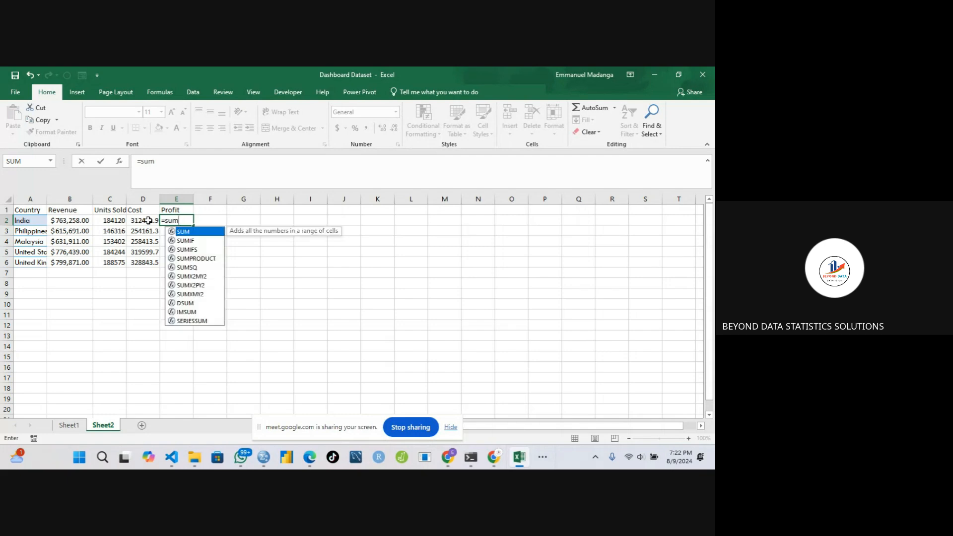
pyautogui.write('if(')
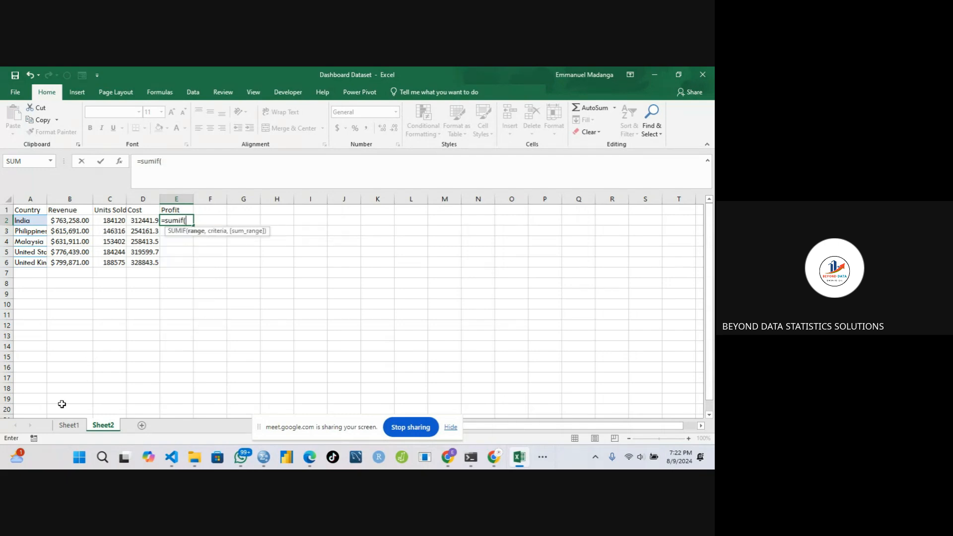
pyautogui.click(69, 425)
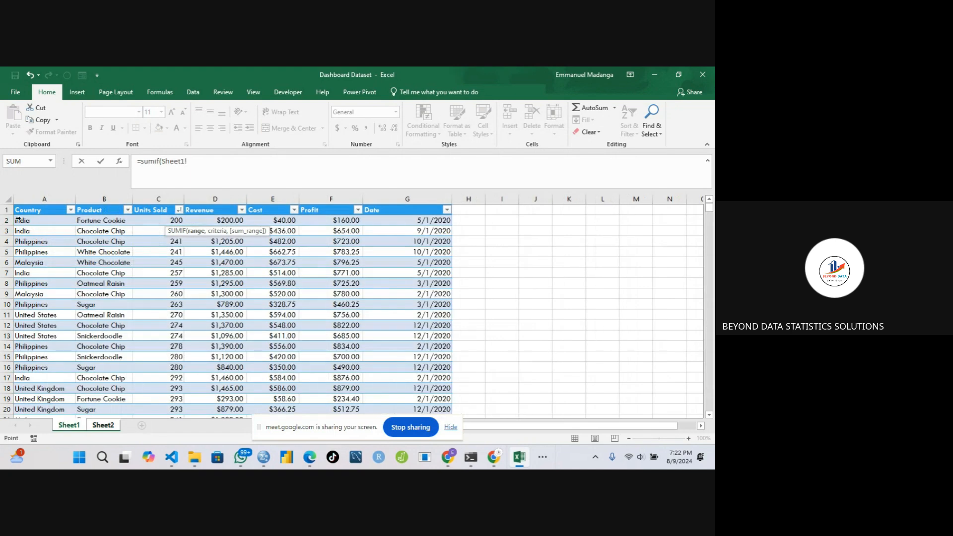
pyautogui.click(36, 221)
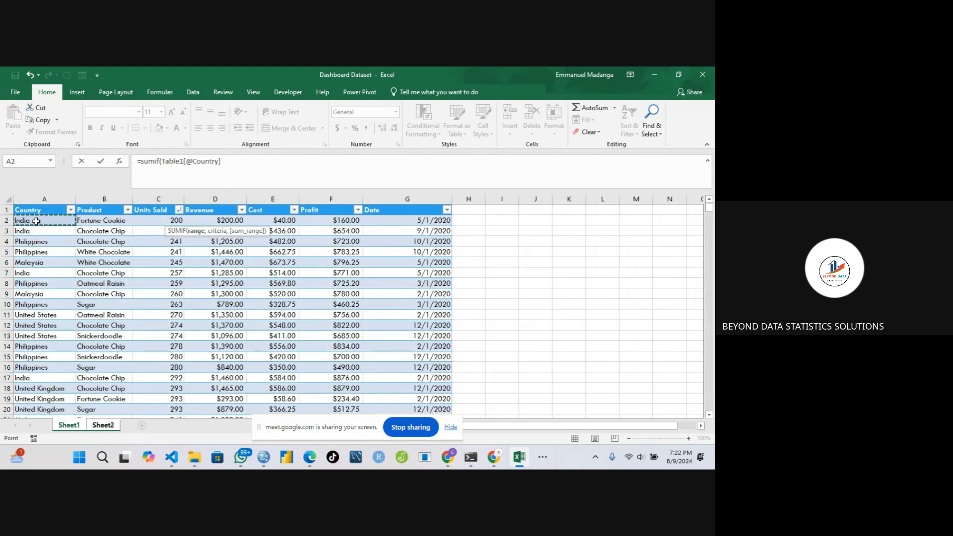
pyautogui.hotkey('ctrl', 'shift', 'Down')
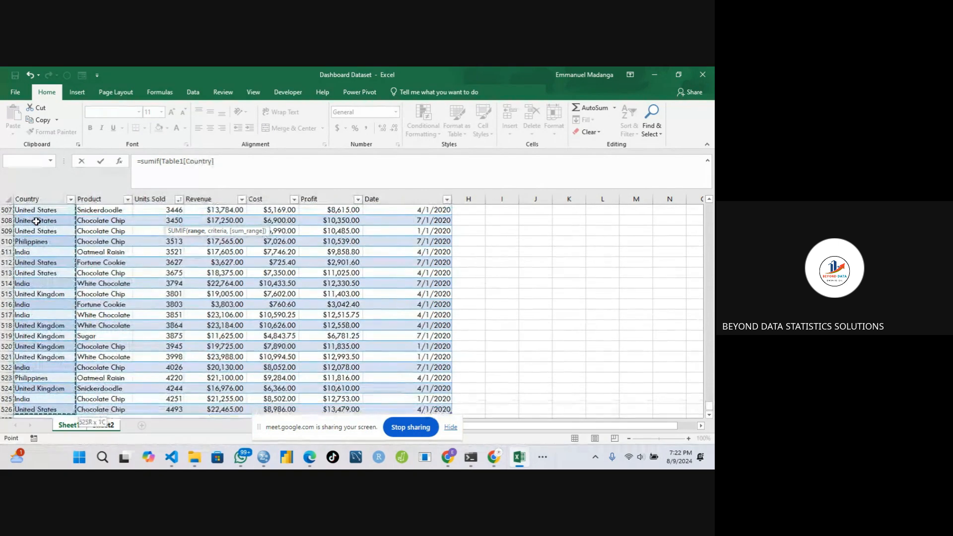
pyautogui.write(',')
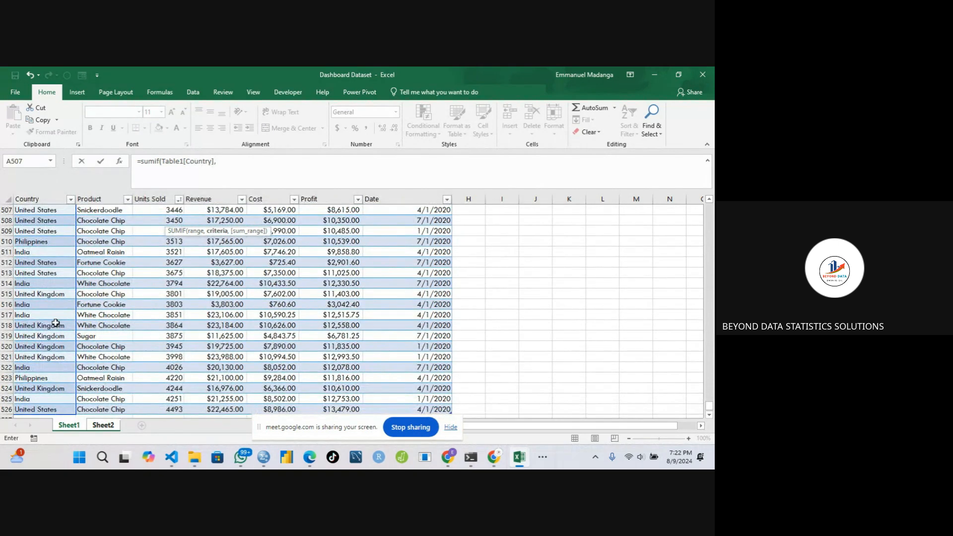
# Set the criteria of the E2 formula to the India cell, Sheet2!A2.
pyautogui.click(102, 426)
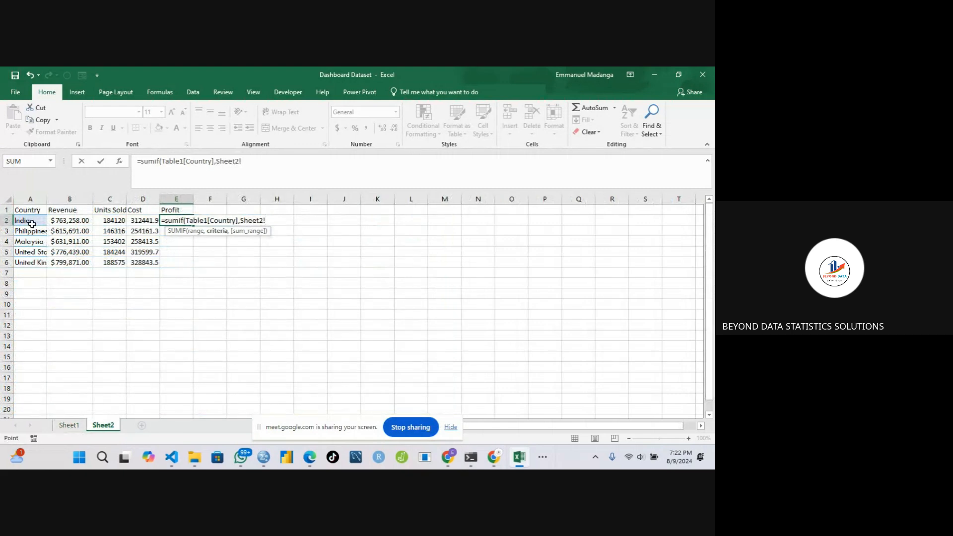
pyautogui.click(34, 219)
pyautogui.write(',')
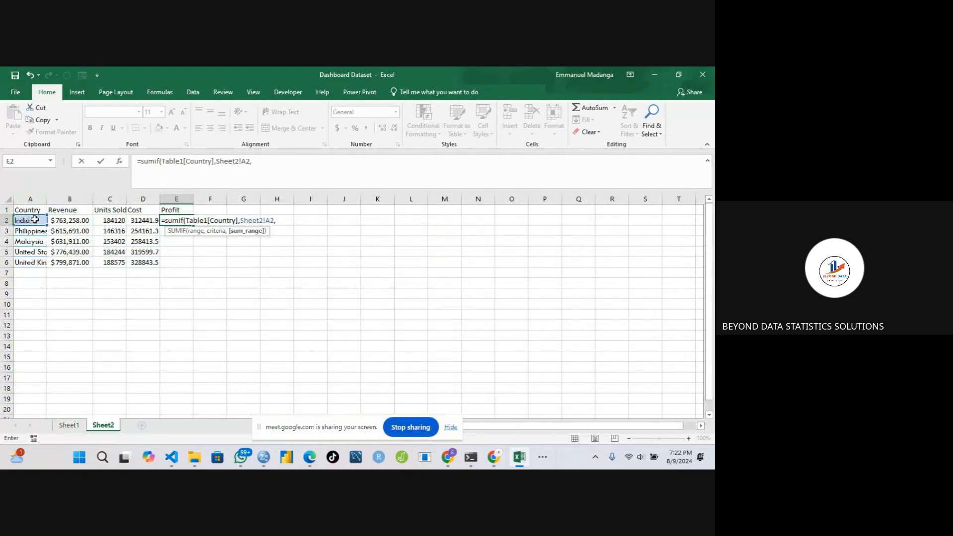
# Try to set the E2 formula's sum range to the whole Profit column on Sheet1 including its header, and return to Sheet2.
pyautogui.click(69, 425)
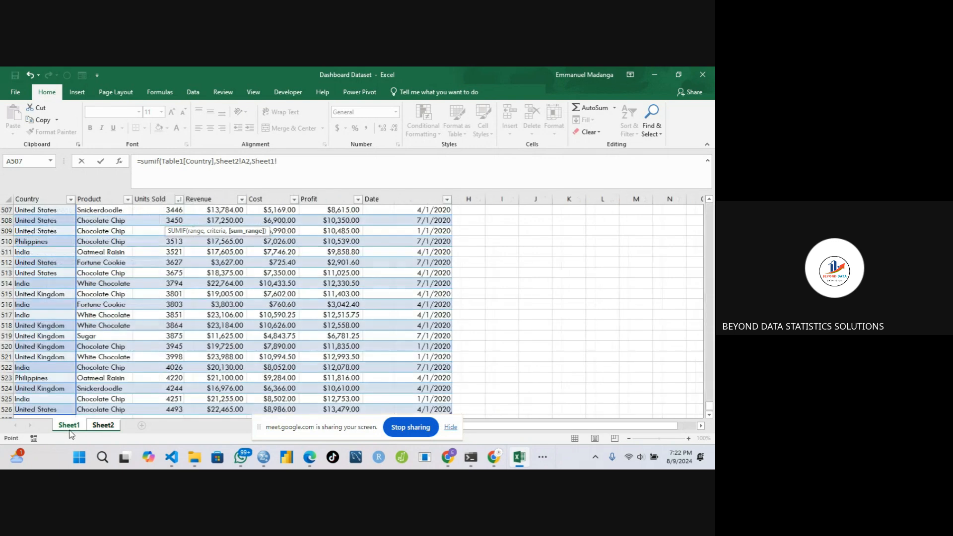
pyautogui.click(314, 214)
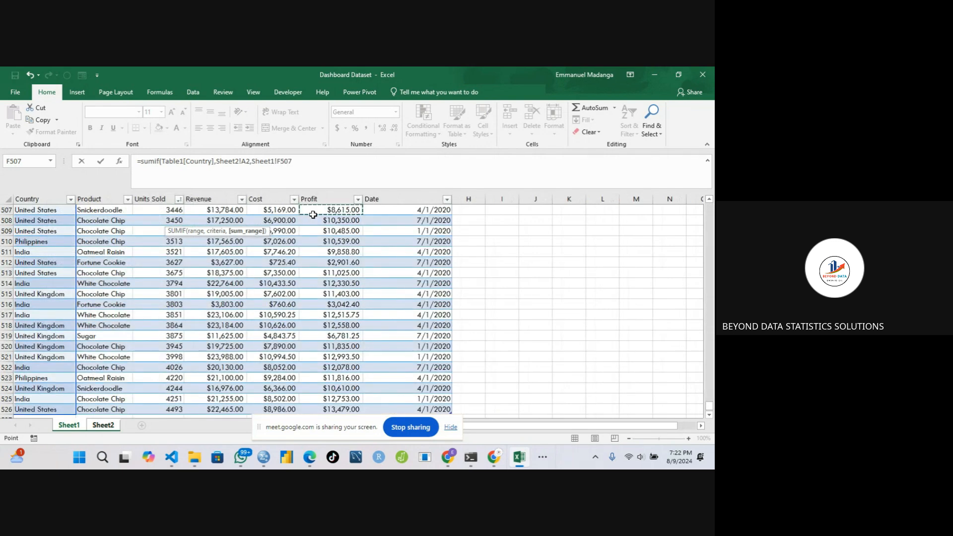
pyautogui.click(316, 409)
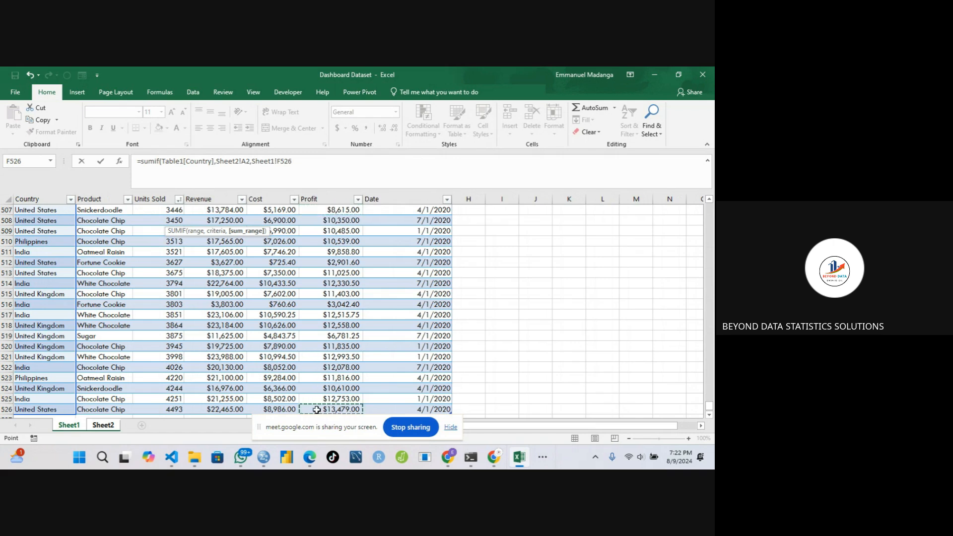
pyautogui.hotkey('ctrl', 'shift', 'Up')
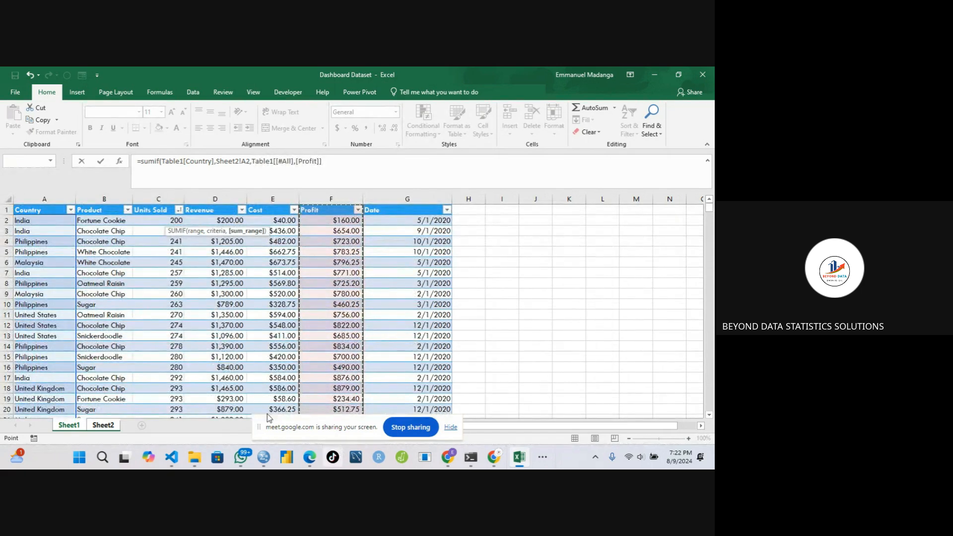
pyautogui.click(103, 425)
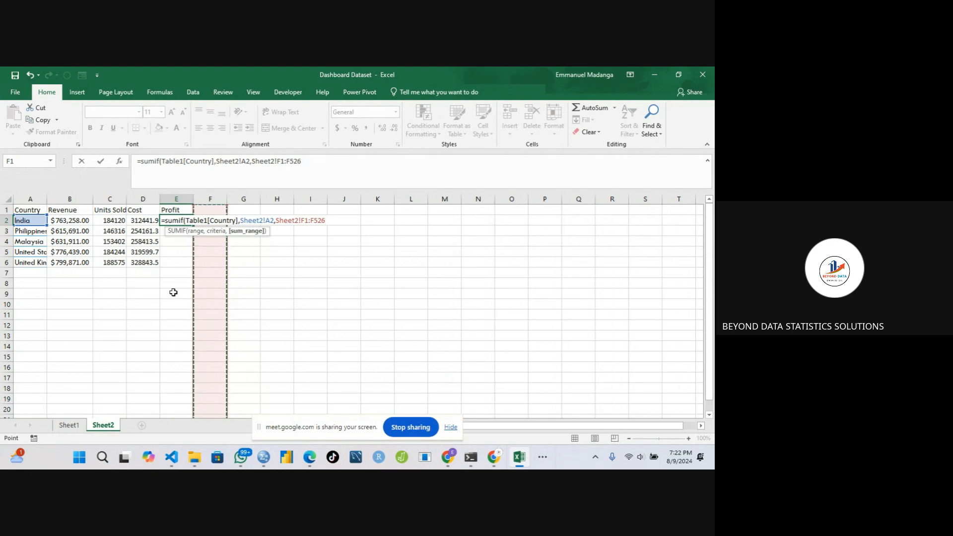
# Remove the incorrect Sheet2!F1:F526 sum range from the E2 formula, keeping its range and criteria arguments.
pyautogui.press('BackSpace')
pyautogui.press('BackSpace')
pyautogui.press('BackSpace')
pyautogui.press('BackSpace')
pyautogui.press('BackSpace')
pyautogui.press('BackSpace')
pyautogui.press('BackSpace')
pyautogui.press('BackSpace')
pyautogui.press('BackSpace')
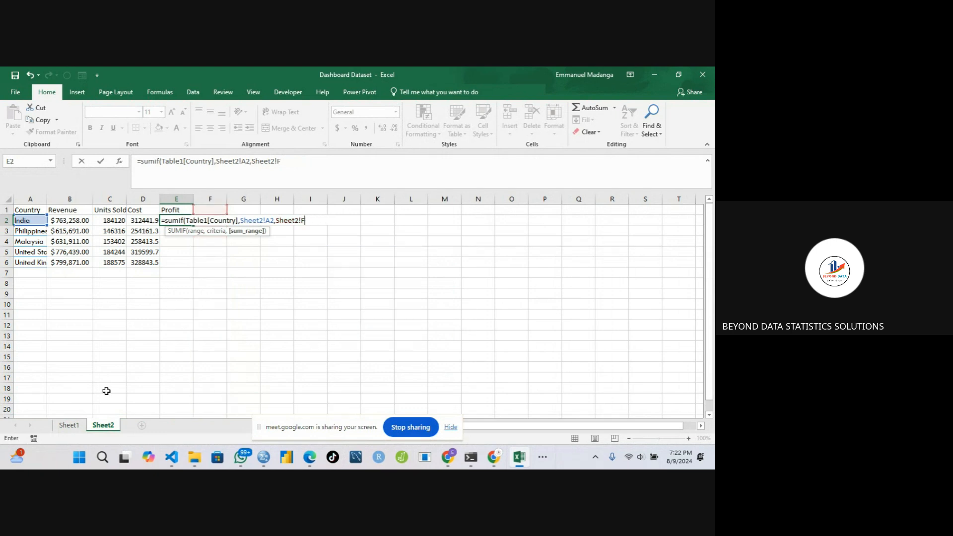
pyautogui.press('BackSpace')
pyautogui.press('BackSpace')
pyautogui.press('BackSpace')
pyautogui.press('BackSpace')
pyautogui.press('BackSpace')
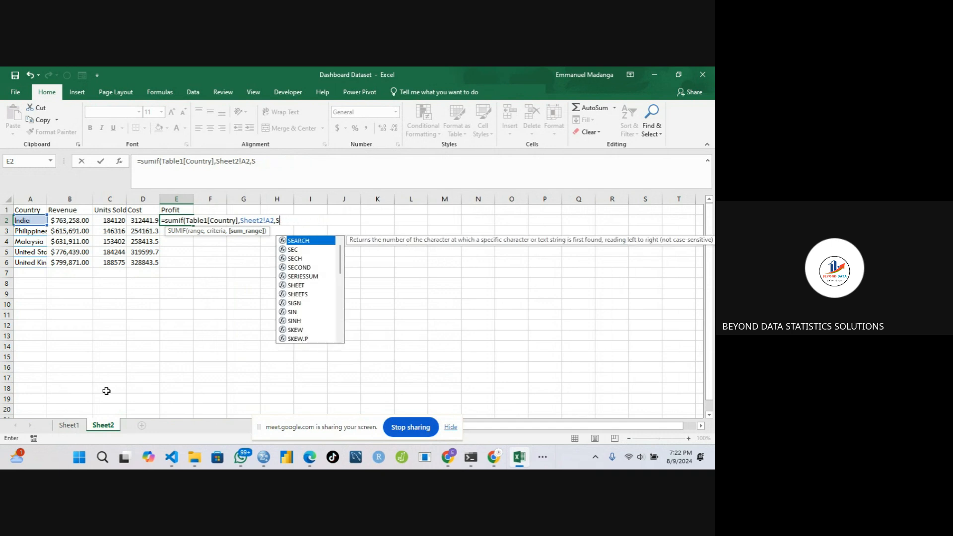
# Set the E2 formula's sum range to the Profit column data of Table1 on Sheet1 and complete the formula.
pyautogui.click(69, 425)
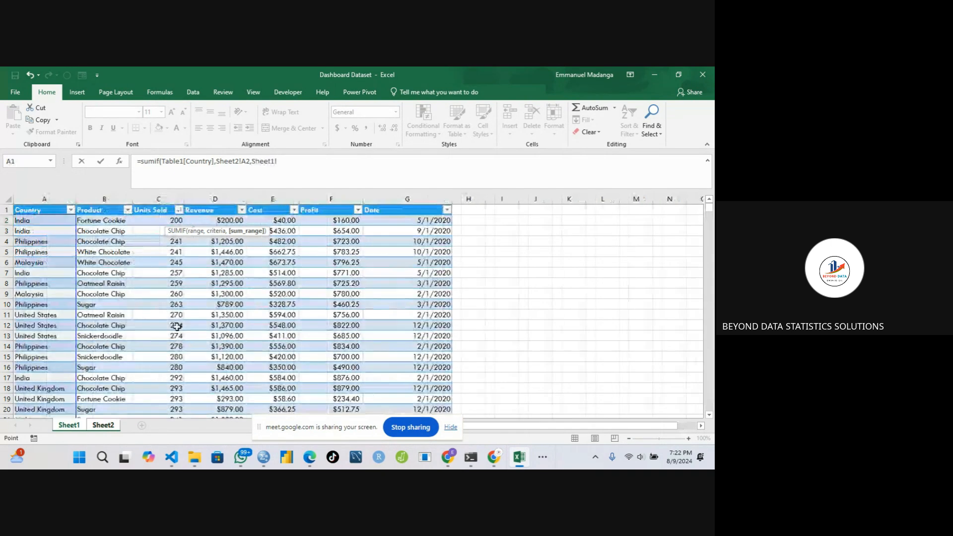
pyautogui.click(317, 220)
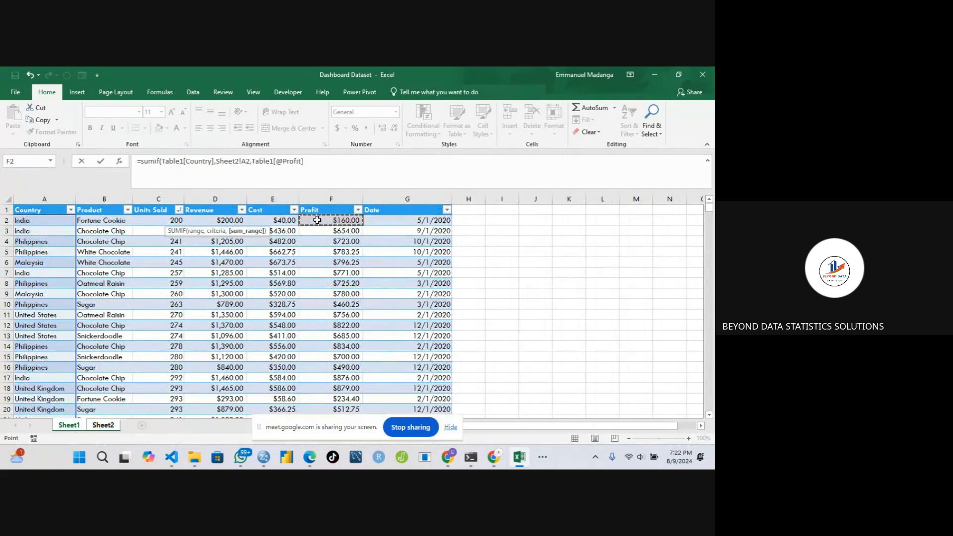
pyautogui.hotkey('ctrl', 'shift', 'Down')
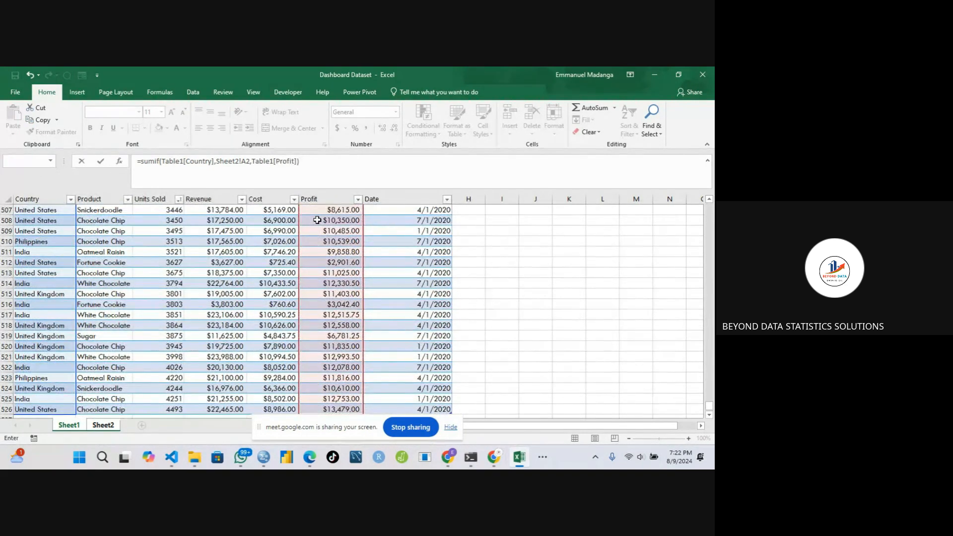
pyautogui.press('Return')
# Copy the E2 profit formula down through E6.
pyautogui.click(174, 220)
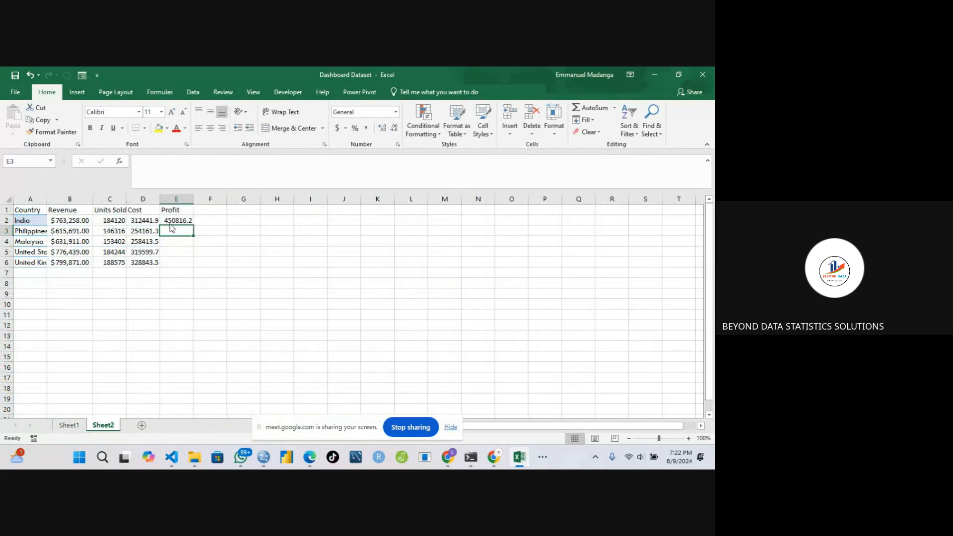
pyautogui.moveTo(178, 225); pyautogui.dragTo(179, 224)
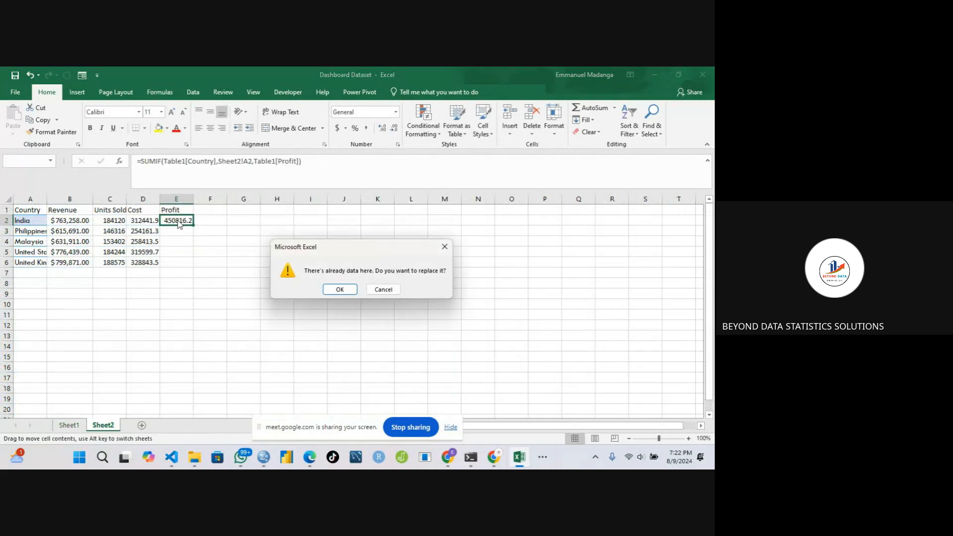
pyautogui.click(383, 289)
pyautogui.click(168, 221)
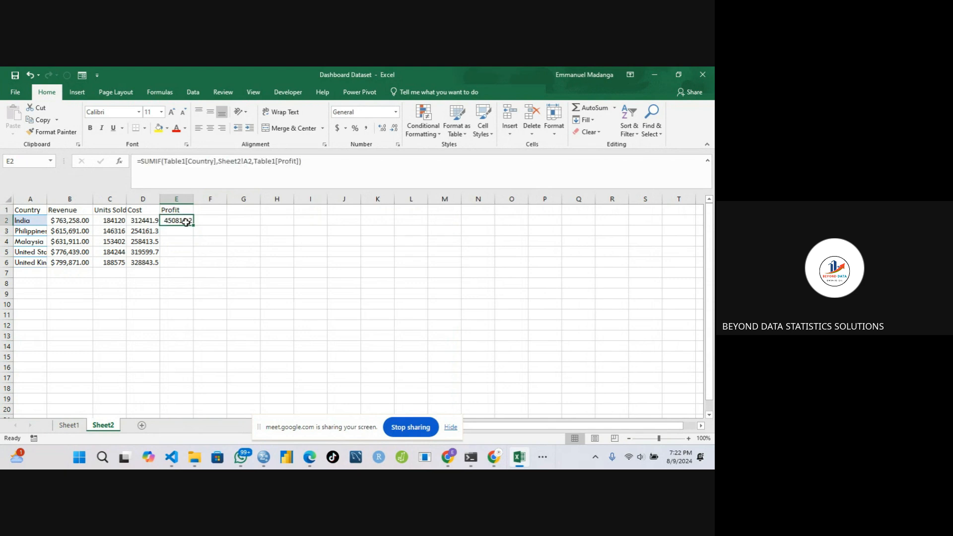
pyautogui.moveTo(193, 226); pyautogui.dragTo(193, 268)
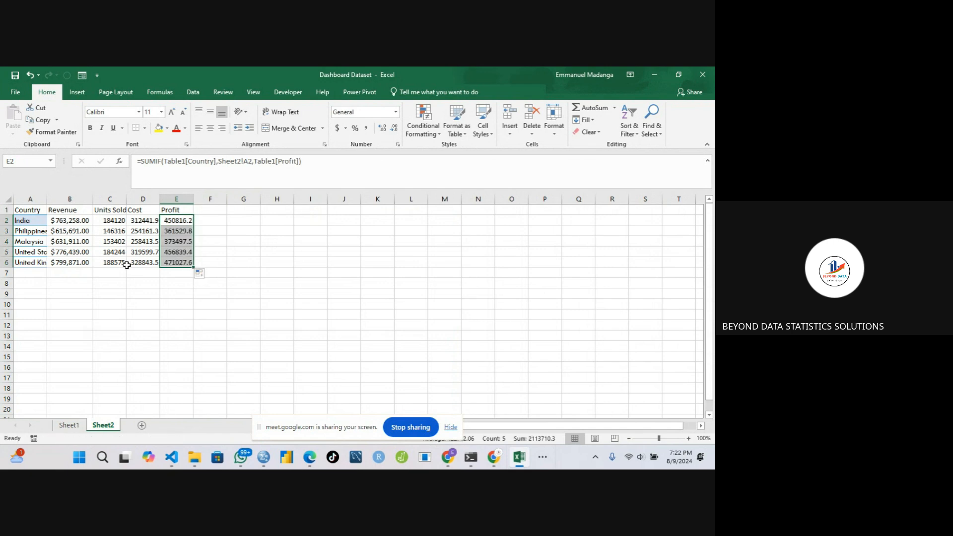
# Apply the dollar Accounting number format to the Cost and Profit values in D2:E6.
pyautogui.moveTo(132, 221); pyautogui.dragTo(178, 262)
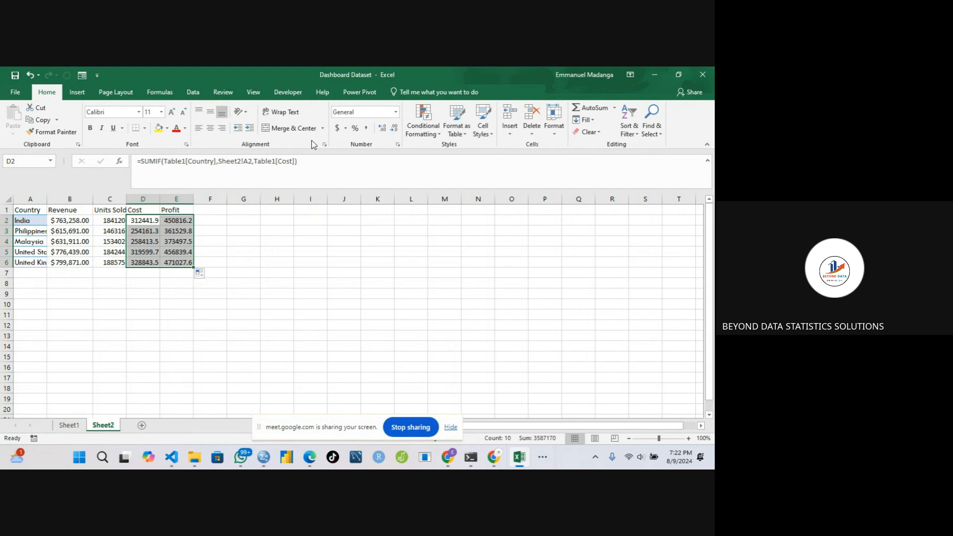
pyautogui.click(337, 127)
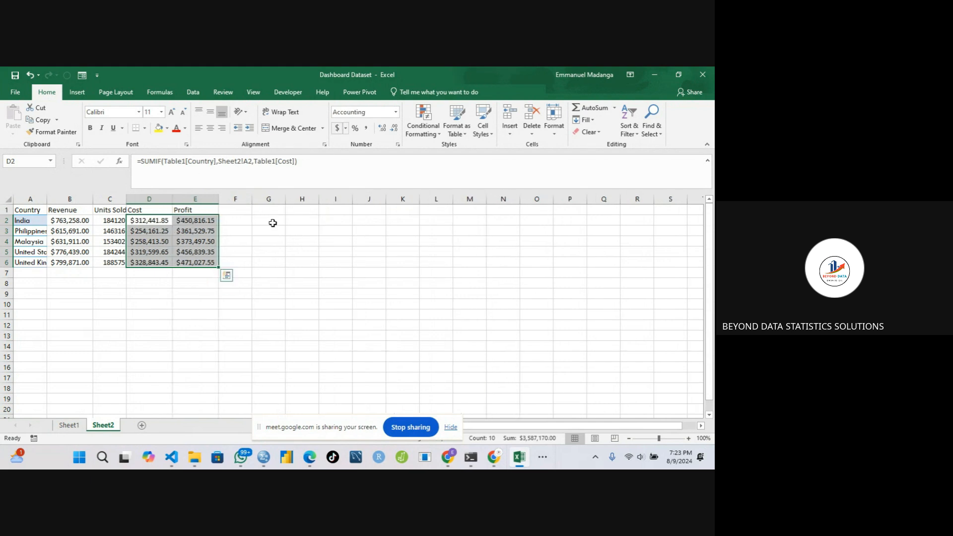
pyautogui.click(87, 323)
# Review India's revenue, cost and profit cells in row 2 and the formulas behind them.
pyautogui.click(148, 229)
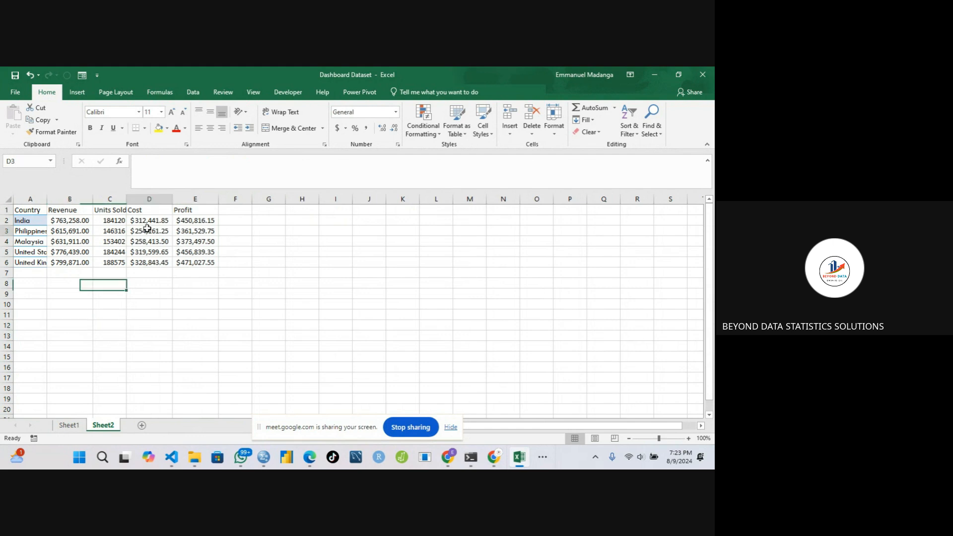
pyautogui.click(135, 222)
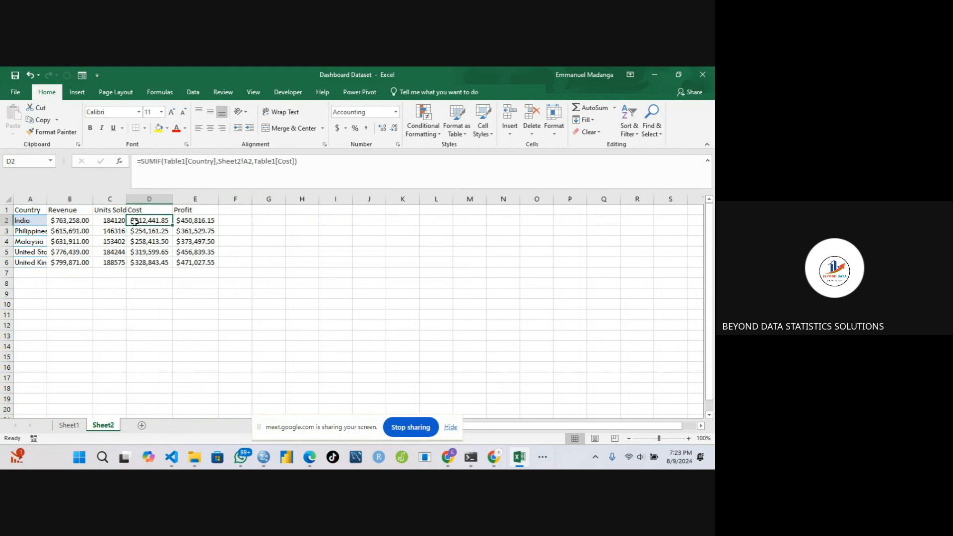
pyautogui.click(73, 222)
pyautogui.click(145, 224)
pyautogui.click(185, 223)
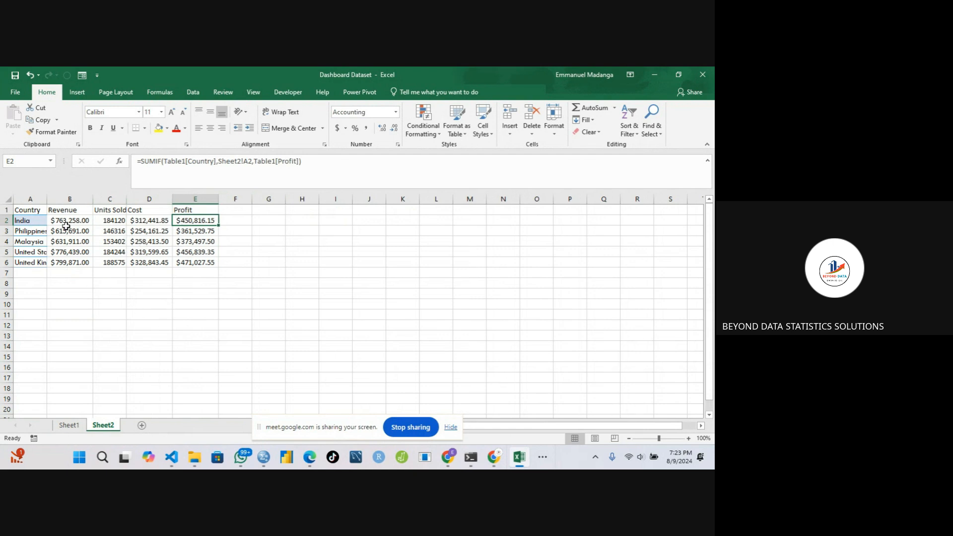
pyautogui.moveTo(20, 220); pyautogui.dragTo(209, 262)
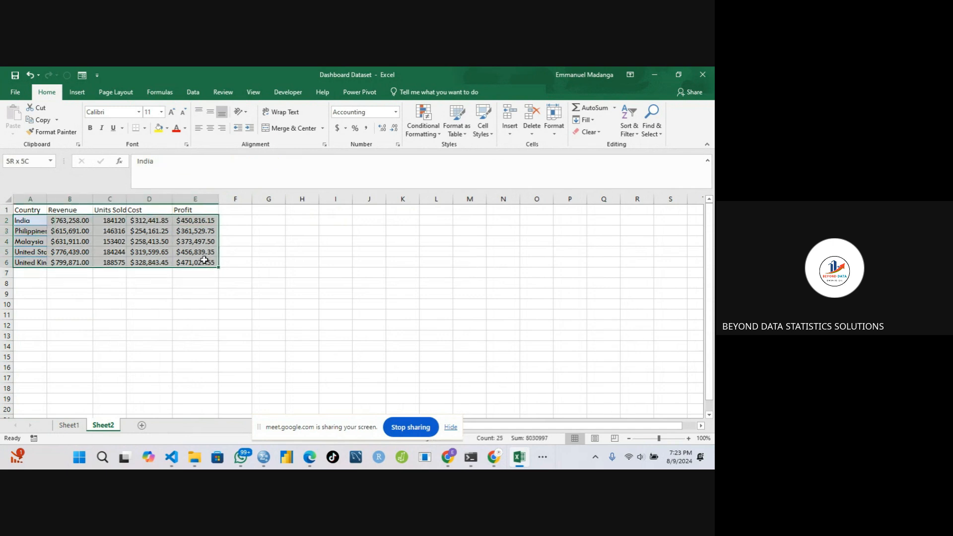
pyautogui.click(77, 94)
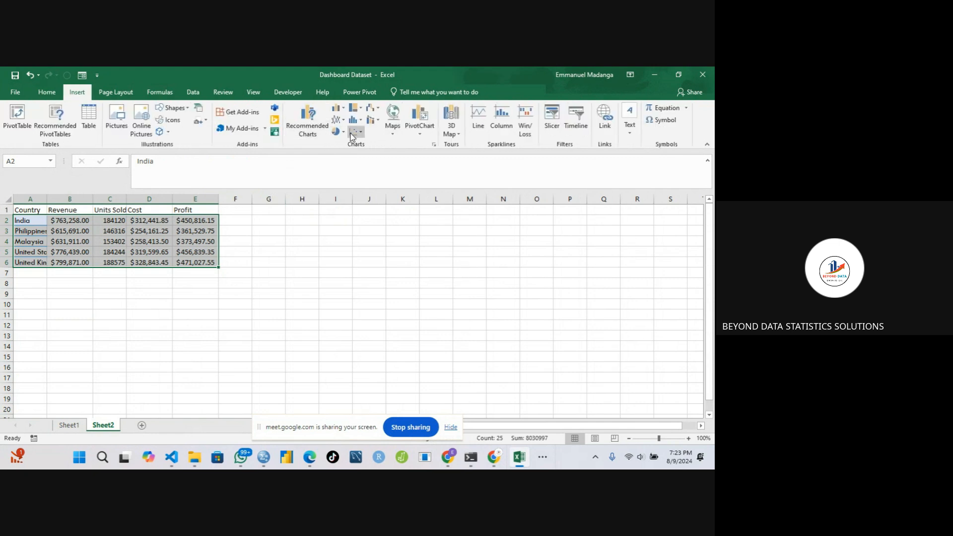
pyautogui.click(344, 121)
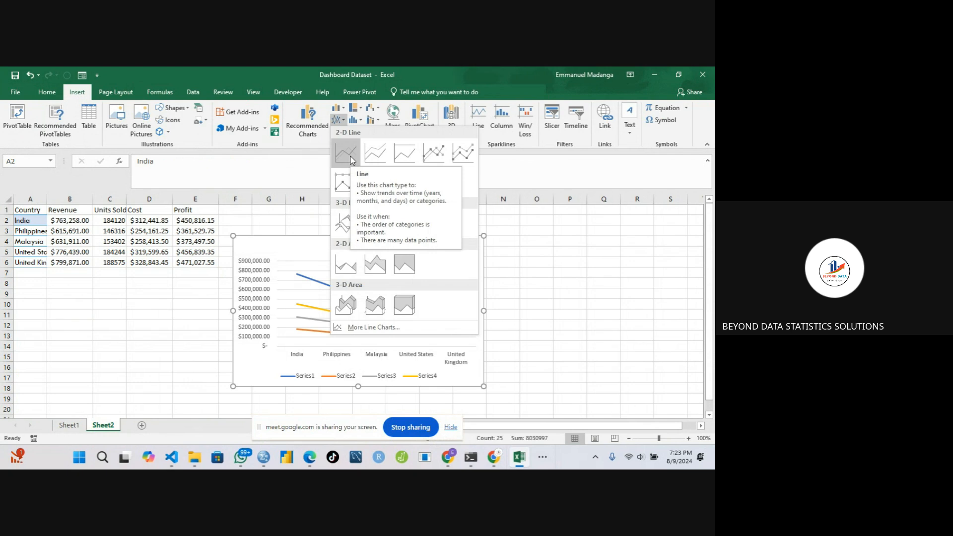
pyautogui.click(30, 273)
pyautogui.moveTo(35, 240); pyautogui.dragTo(32, 218)
pyautogui.click(32, 219)
pyautogui.click(32, 211)
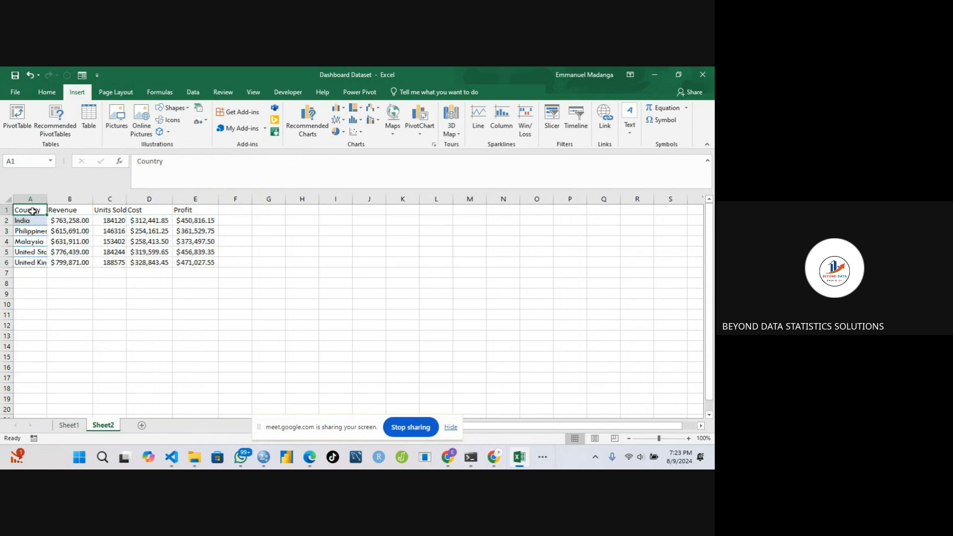
pyautogui.click(70, 262)
# Insert a 2-D clustered column chart of revenue per country from A1:B6 and make it slightly taller.
pyautogui.moveTo(38, 214); pyautogui.dragTo(62, 261)
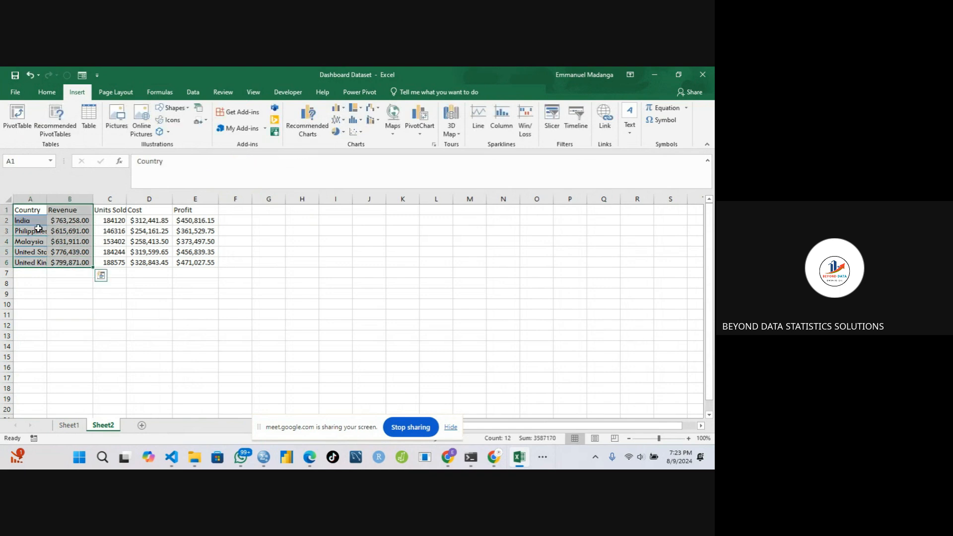
pyautogui.click(342, 111)
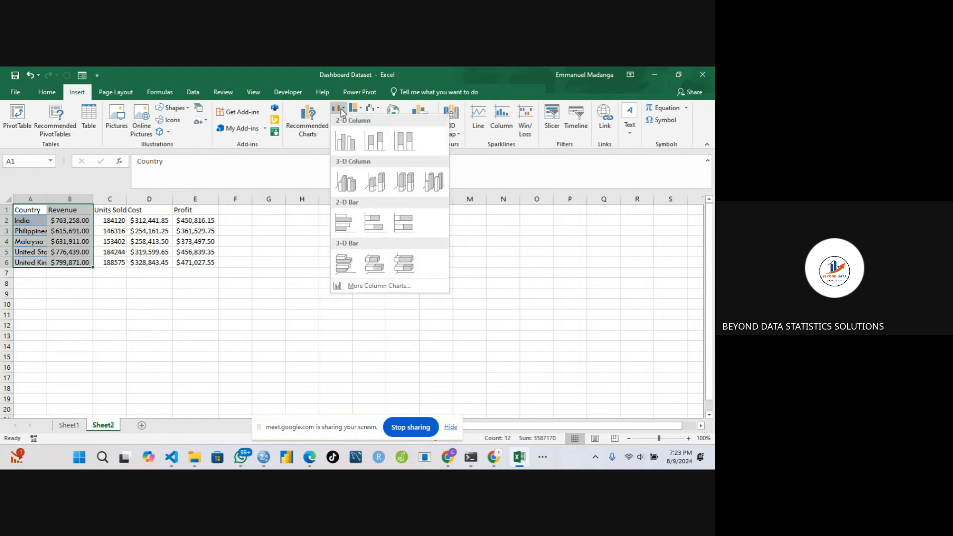
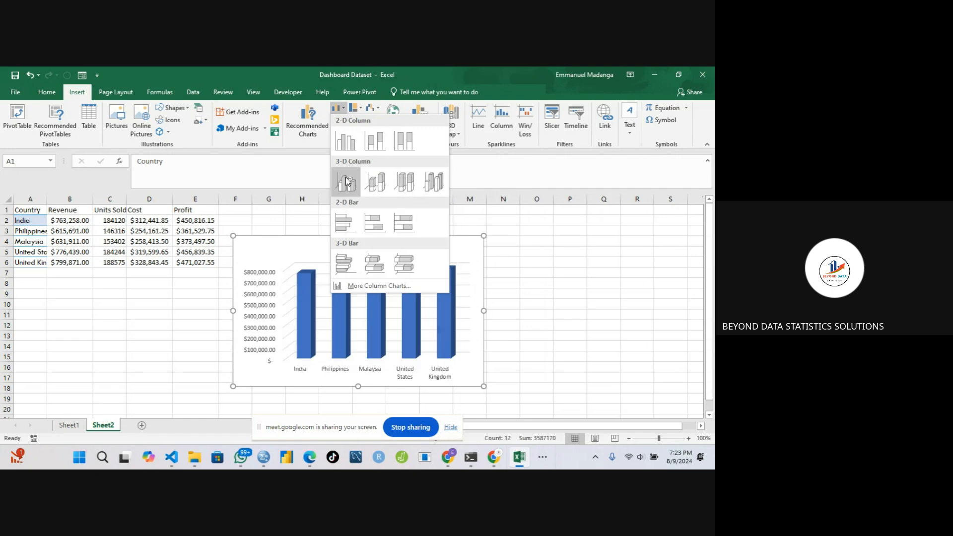
pyautogui.click(343, 140)
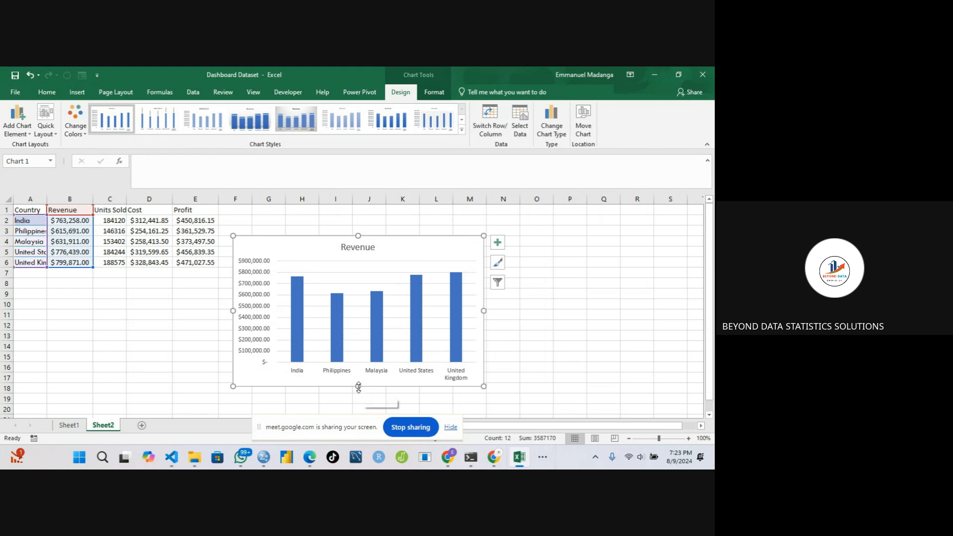
pyautogui.moveTo(358, 386); pyautogui.dragTo(358, 399)
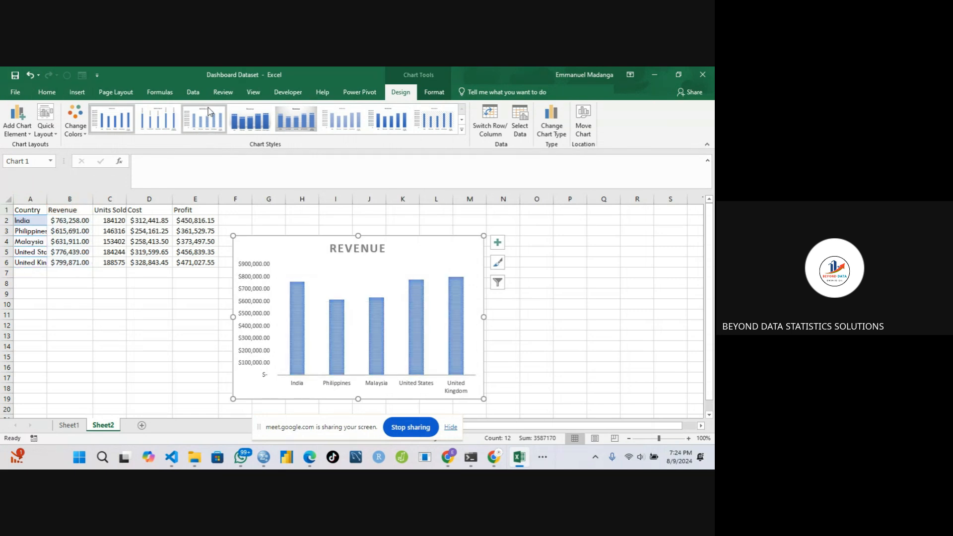
# Change the column chart's title to "Revenue by Country".
pyautogui.click(359, 247)
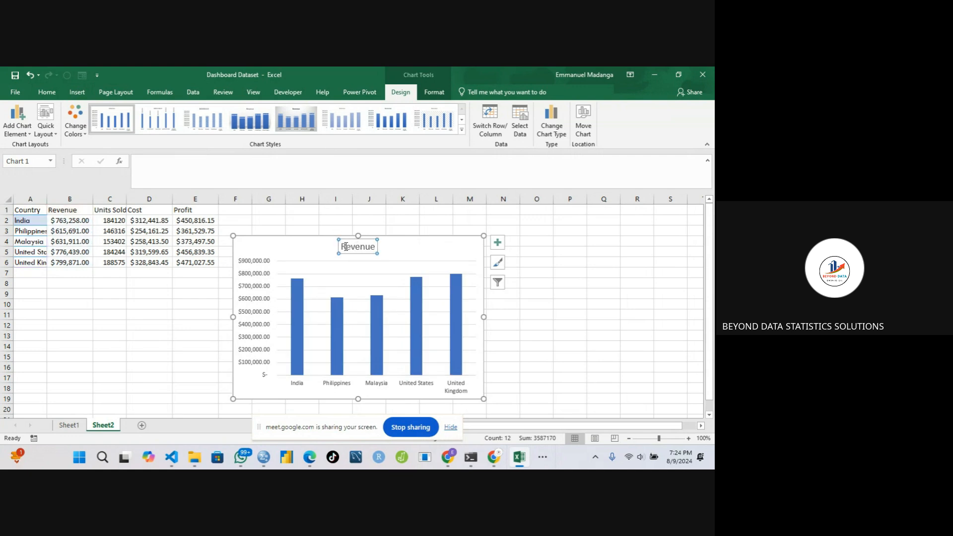
pyautogui.click(342, 246)
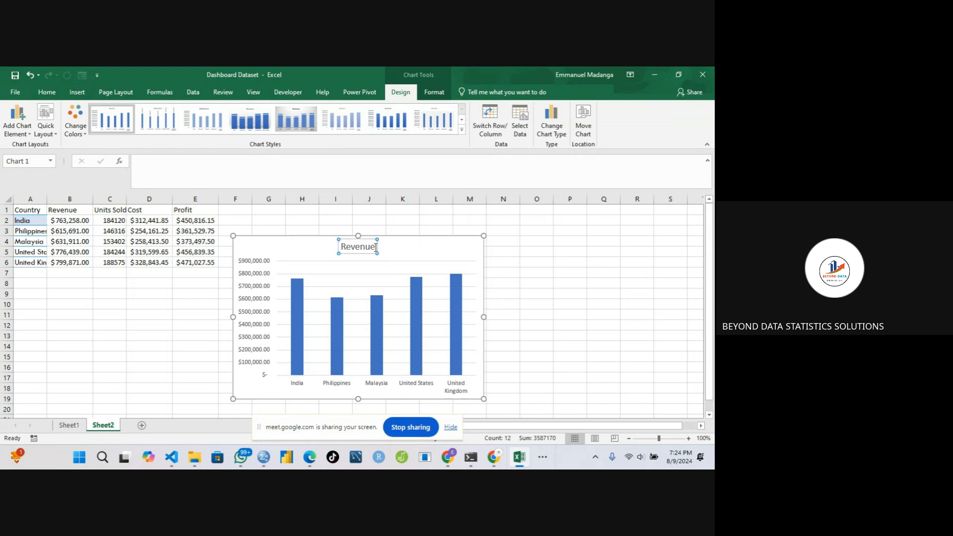
pyautogui.write('by Count')
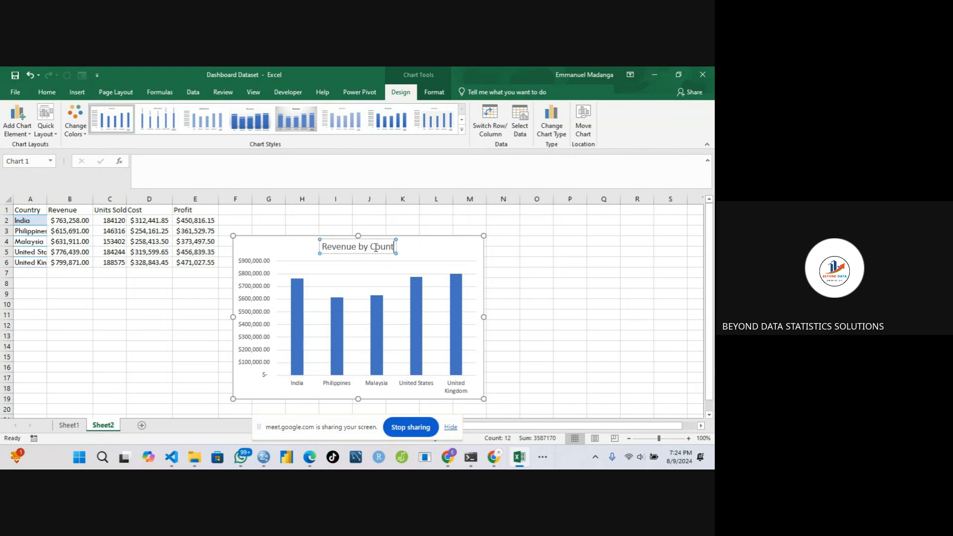
pyautogui.write('ry')
pyautogui.click(440, 247)
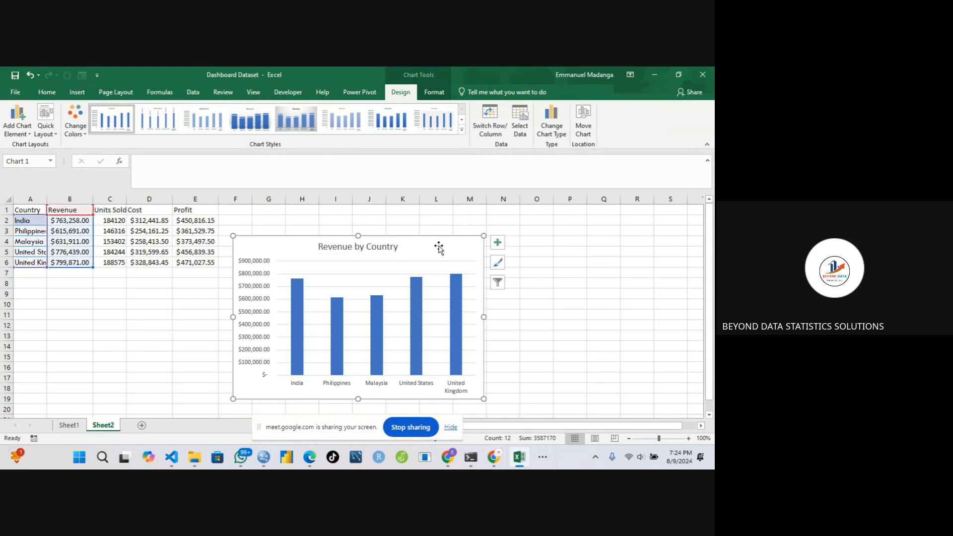
# Move the chart to columns J to Q starting near row 2 and stretch its height to about 3.64".
pyautogui.moveTo(442, 246); pyautogui.dragTo(570, 225)
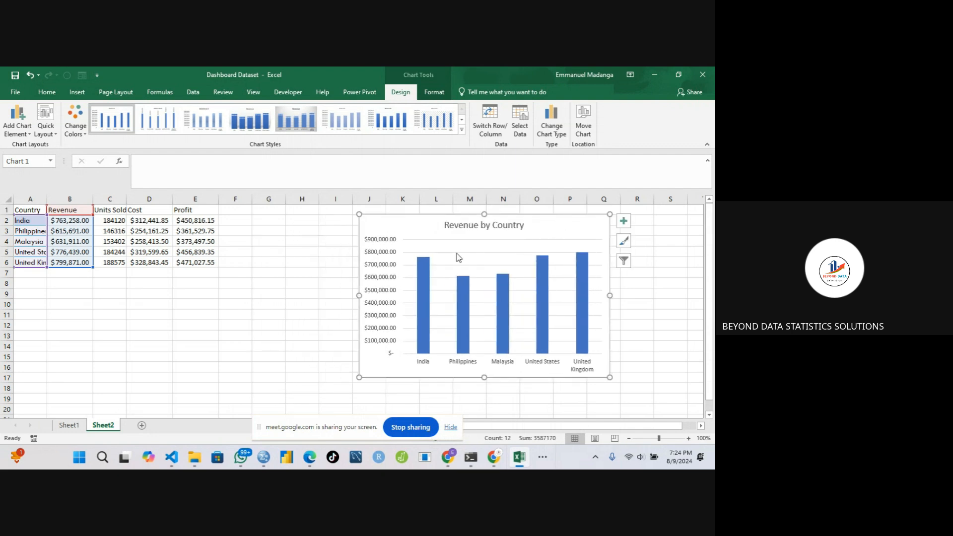
pyautogui.moveTo(484, 377); pyautogui.dragTo(487, 397)
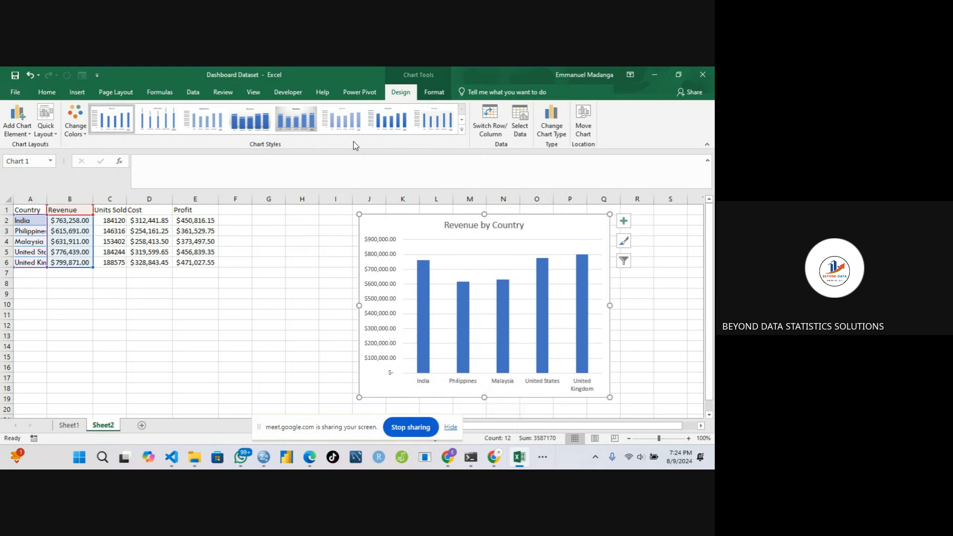
# Apply the soft blue theme shape style with dark text, from the fourth row of theme styles, to the chart area.
pyautogui.moveTo(423, 274)
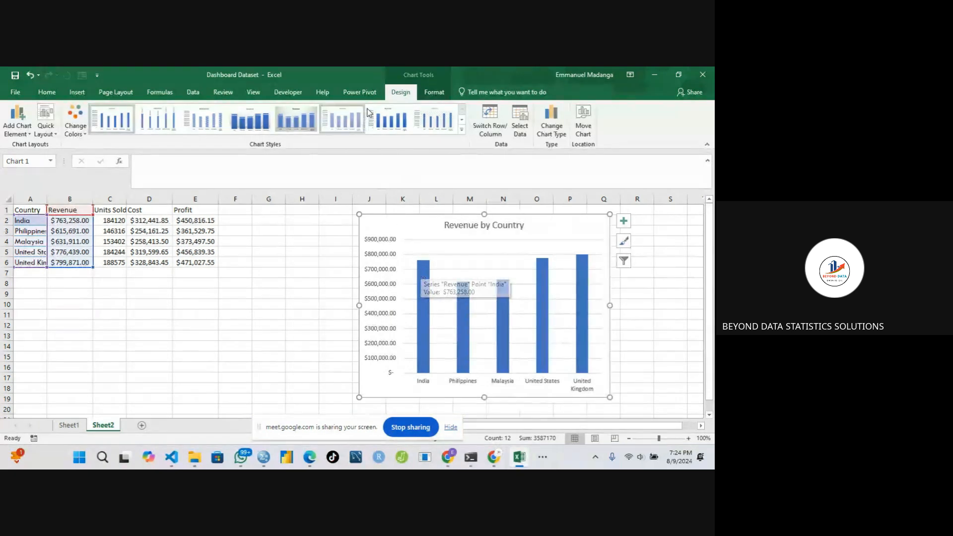
pyautogui.click(428, 92)
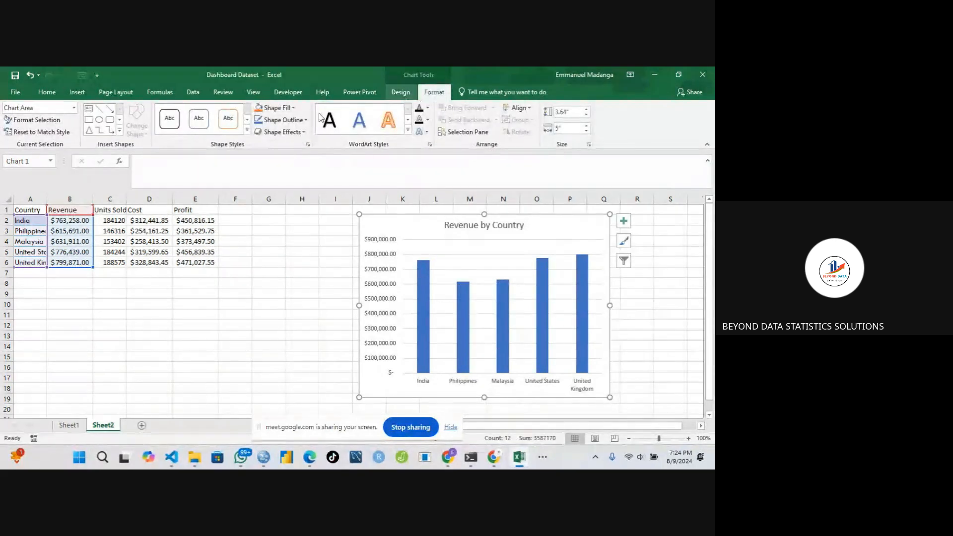
pyautogui.click(246, 132)
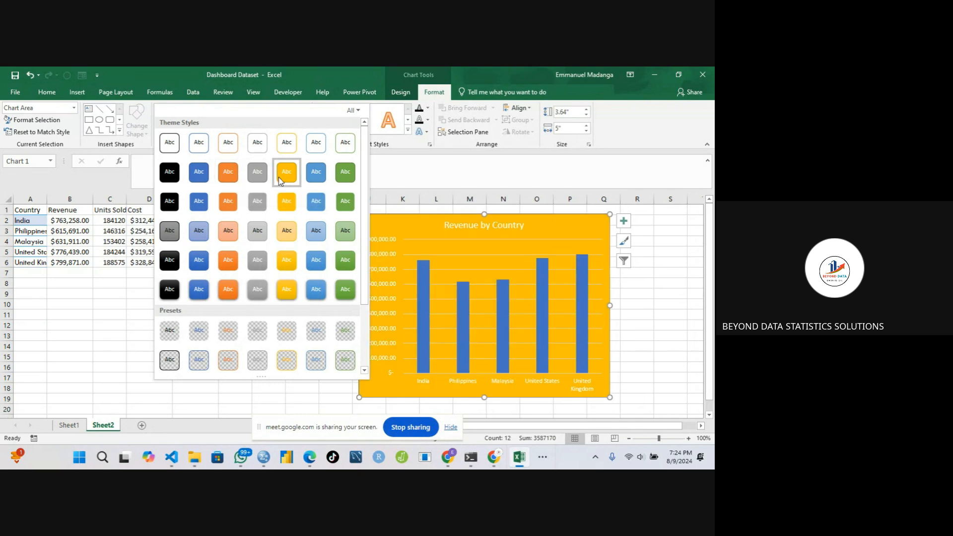
pyautogui.click(199, 231)
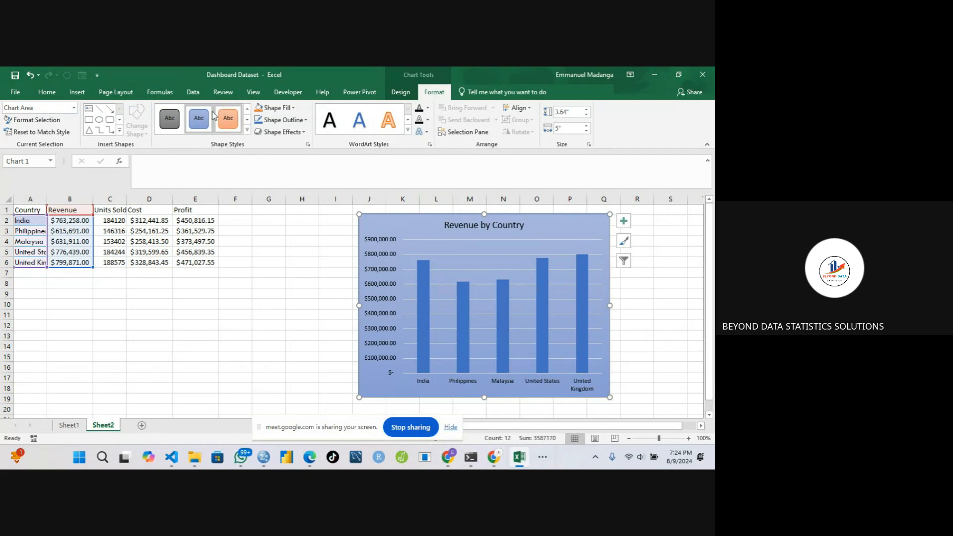
pyautogui.click(247, 130)
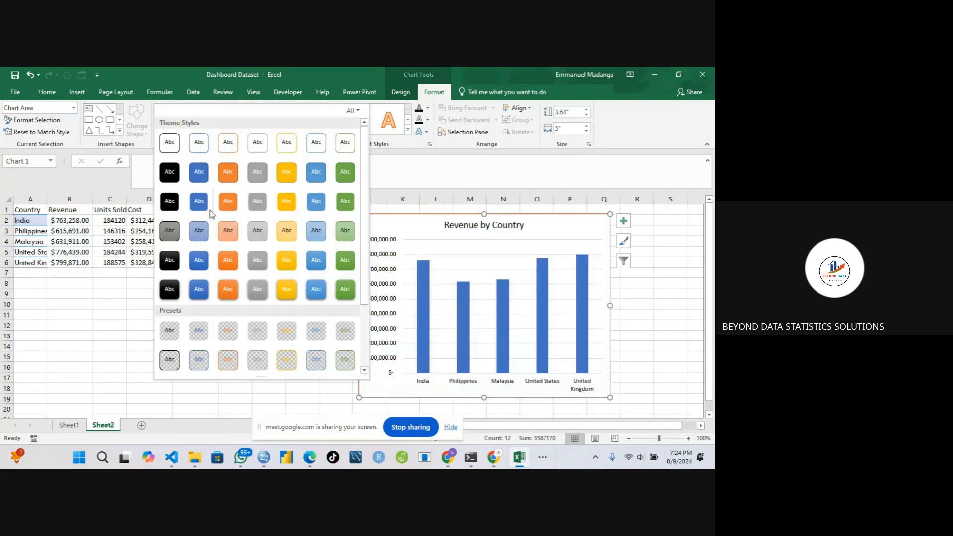
pyautogui.click(434, 95)
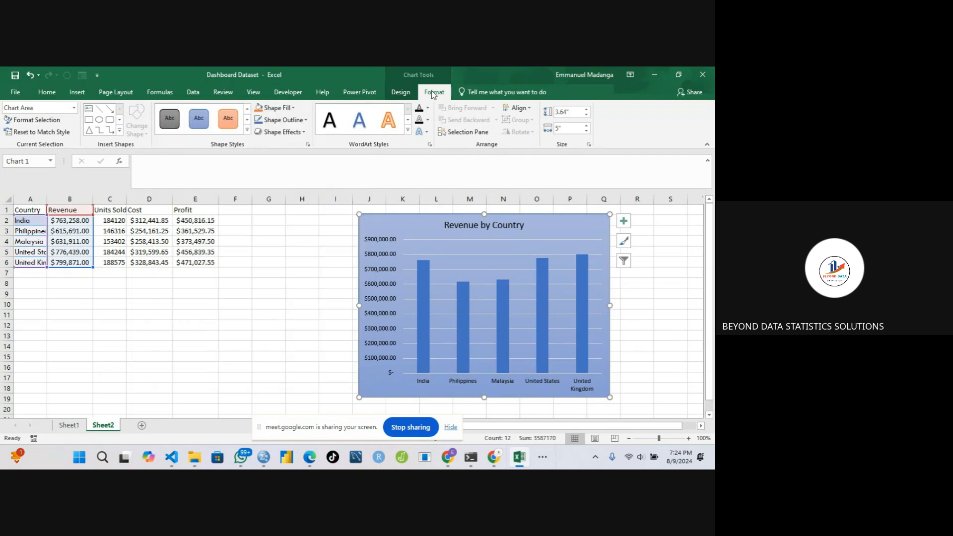
# Apply a bevel shape effect to the chart area of the Revenue by Country chart.
pyautogui.click(304, 132)
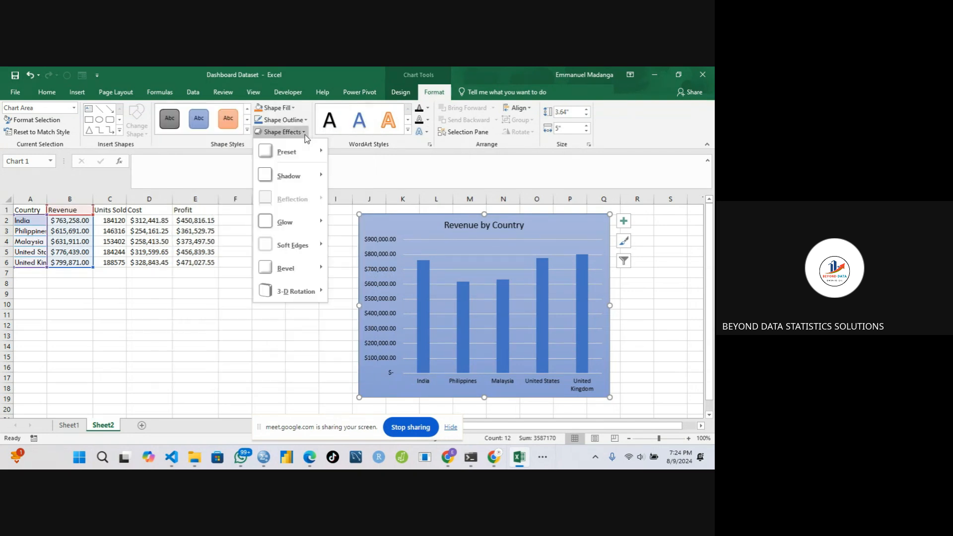
pyautogui.moveTo(293, 174)
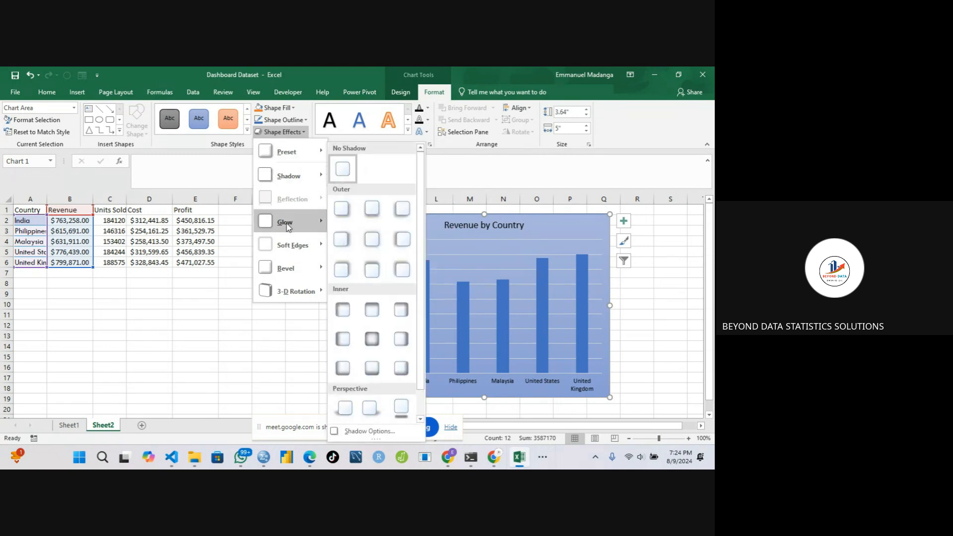
pyautogui.moveTo(293, 226)
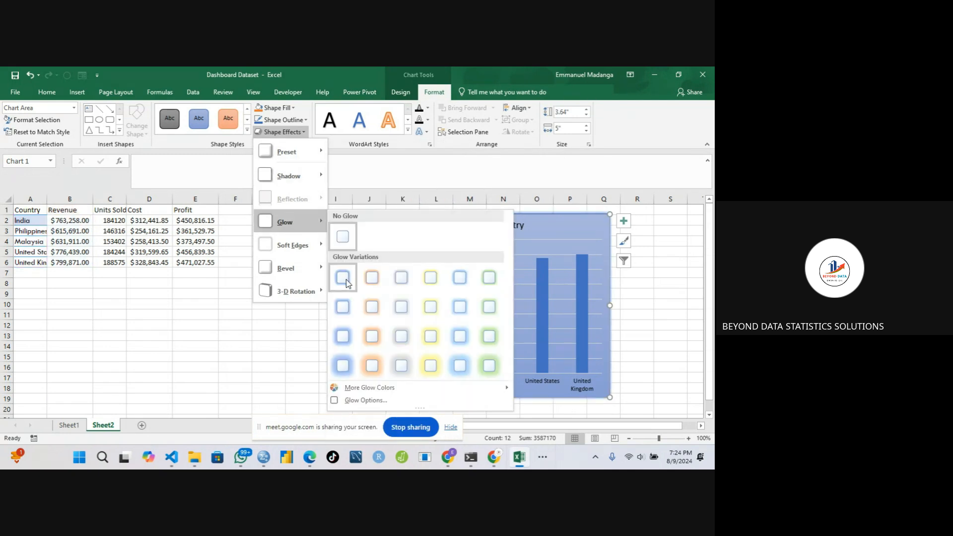
pyautogui.moveTo(282, 276)
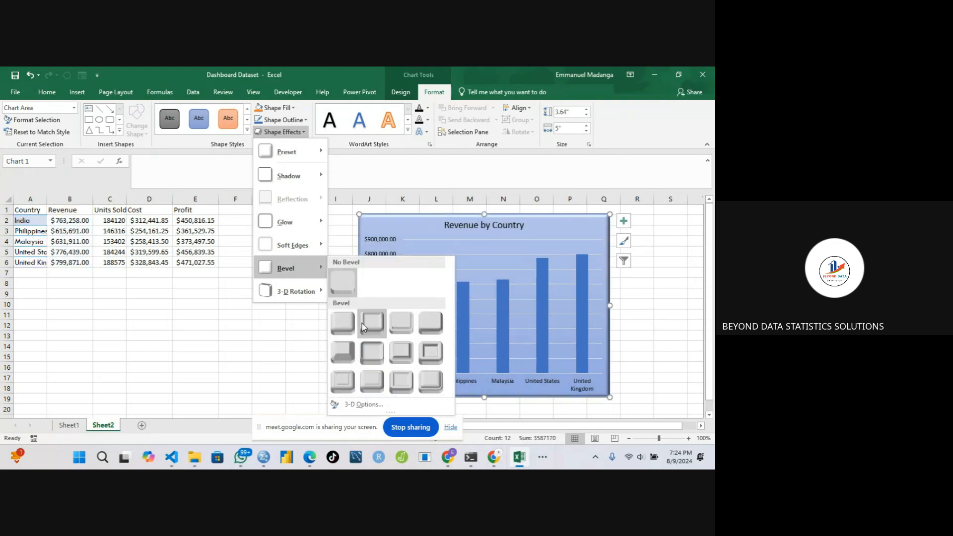
pyautogui.click(312, 328)
pyautogui.click(311, 328)
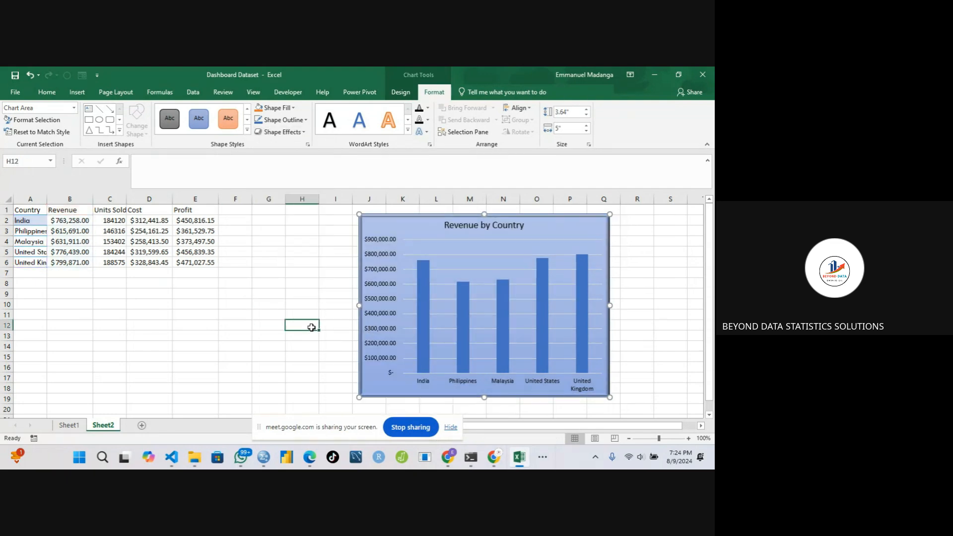
# Move the Revenue by Country chart across to columns L to S, keeping it near row 2.
pyautogui.click(400, 267)
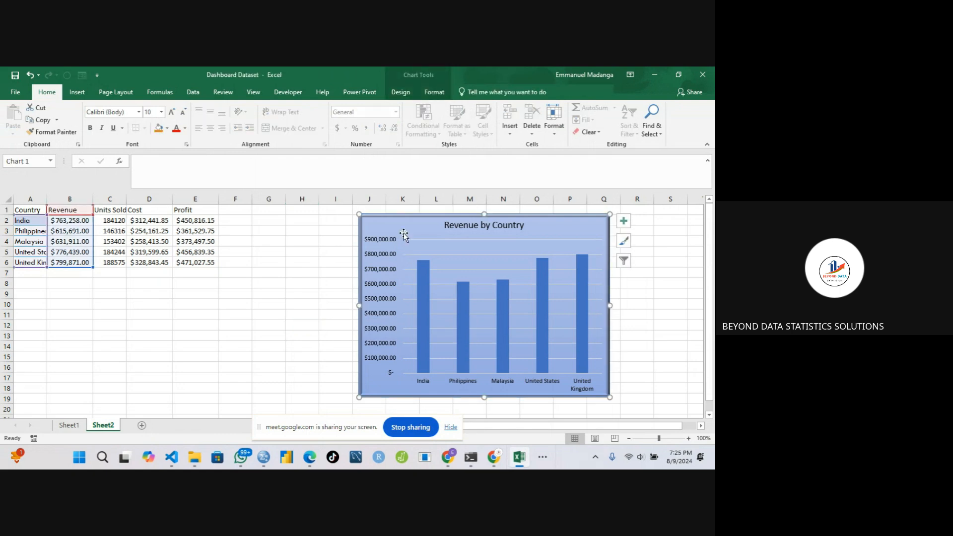
pyautogui.moveTo(404, 233); pyautogui.dragTo(481, 231)
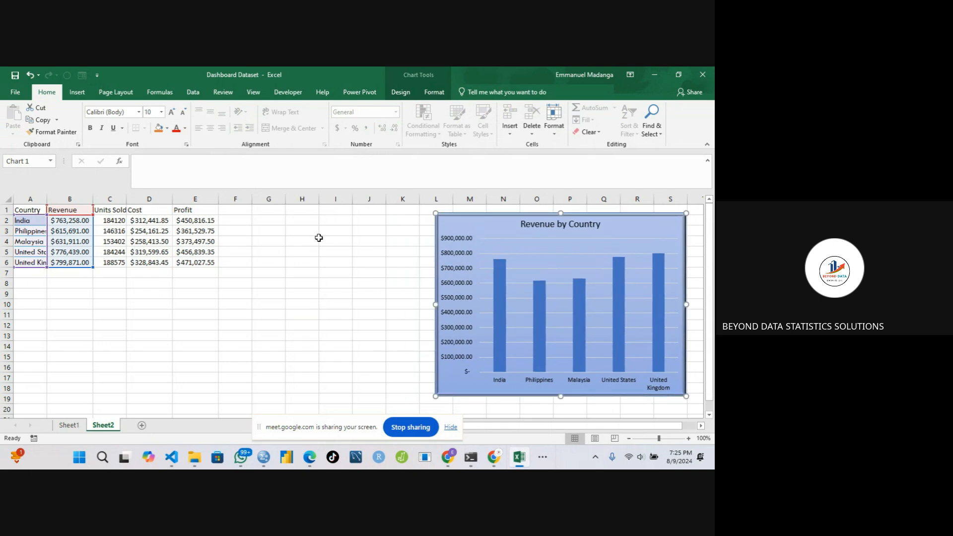
pyautogui.click(319, 240)
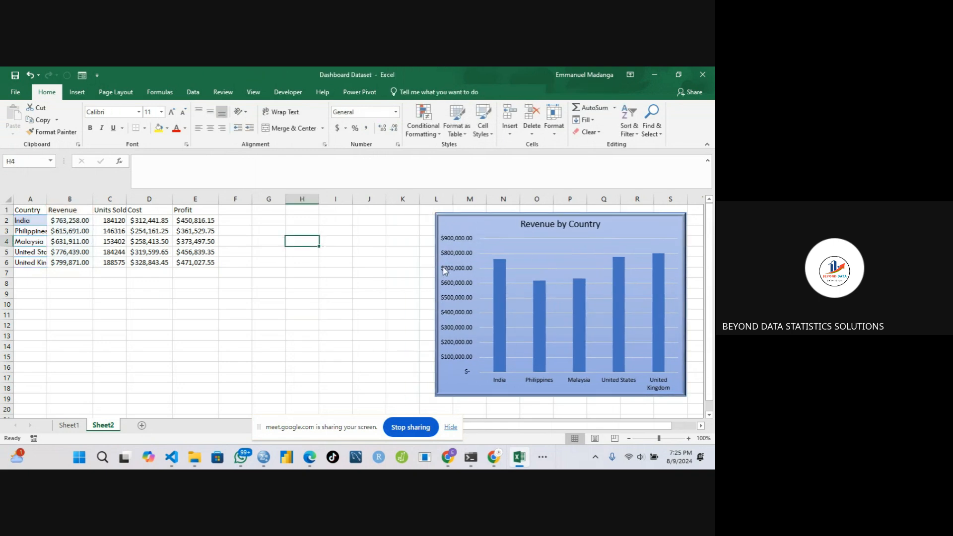
# Copy the country list with its header from A1:A6 and paste it at A8.
pyautogui.click(63, 223)
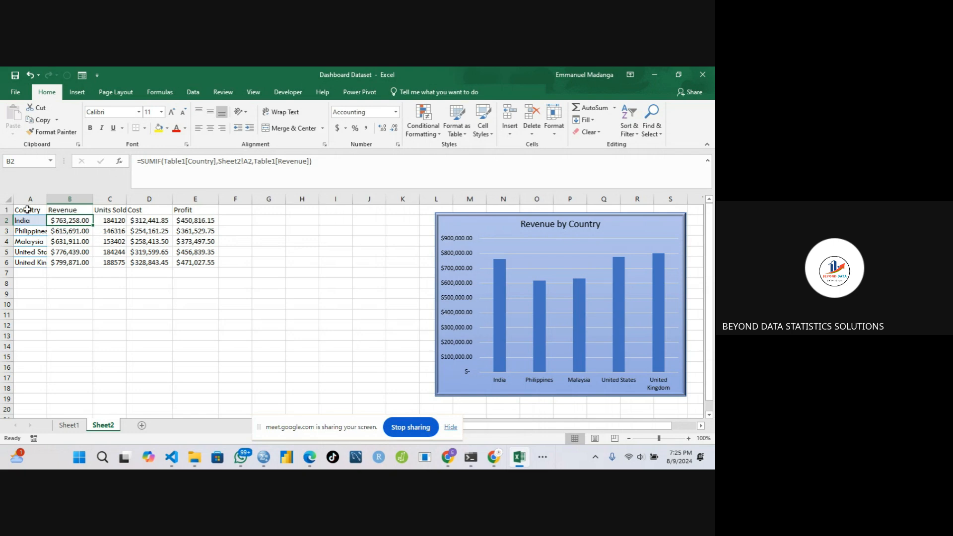
pyautogui.click(28, 210)
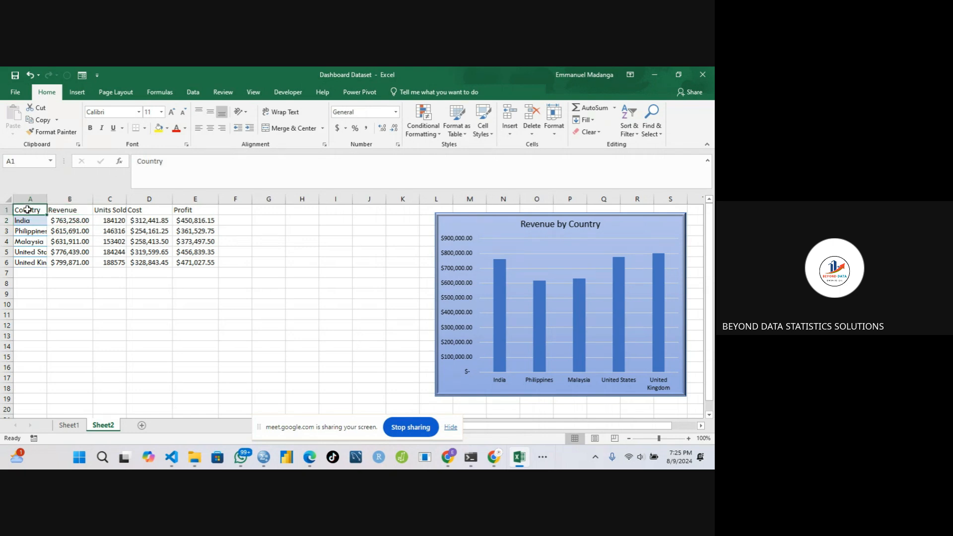
pyautogui.moveTo(29, 220); pyautogui.dragTo(31, 260)
pyautogui.hotkey('ctrl', 'c')
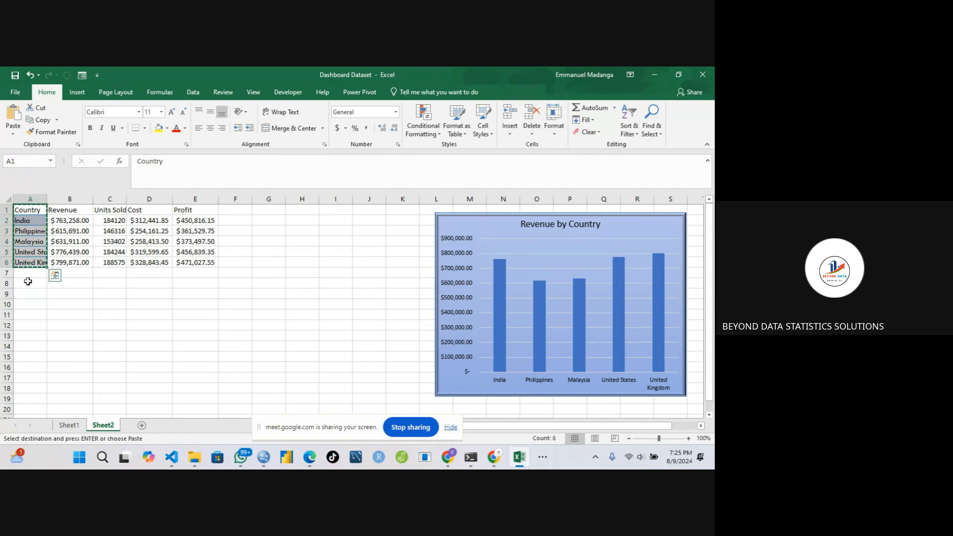
pyautogui.click(28, 282)
pyautogui.hotkey('ctrl', 'v')
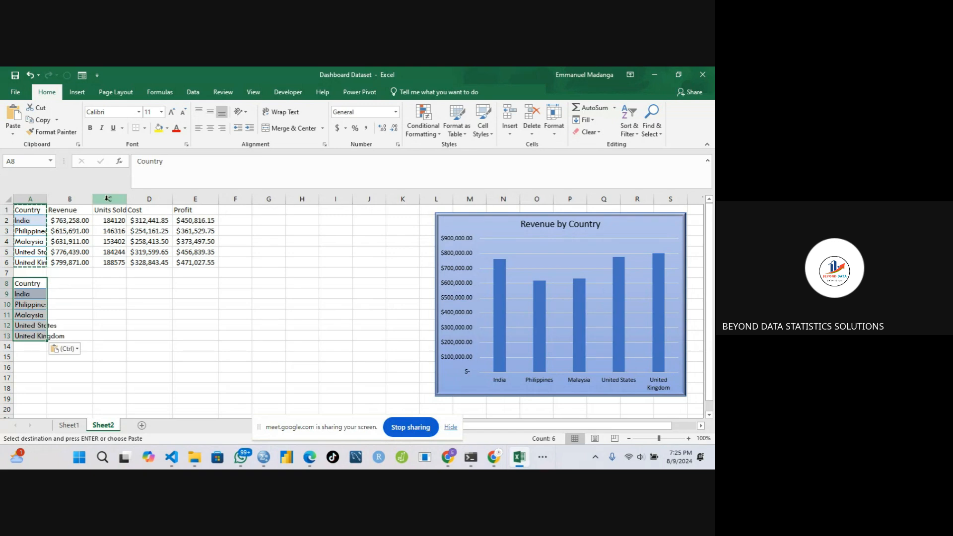
pyautogui.moveTo(106, 210); pyautogui.dragTo(110, 261)
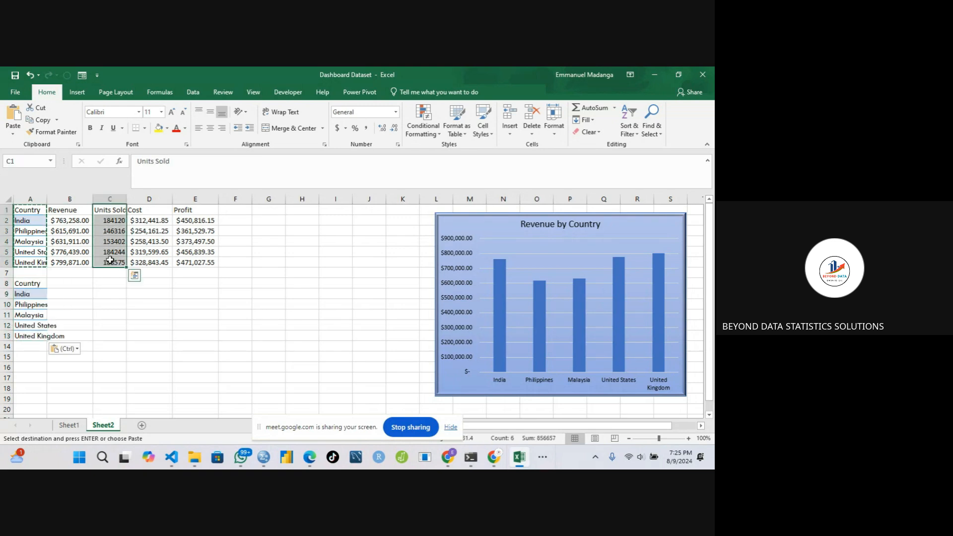
pyautogui.hotkey('ctrl', 'c')
pyautogui.click(59, 285)
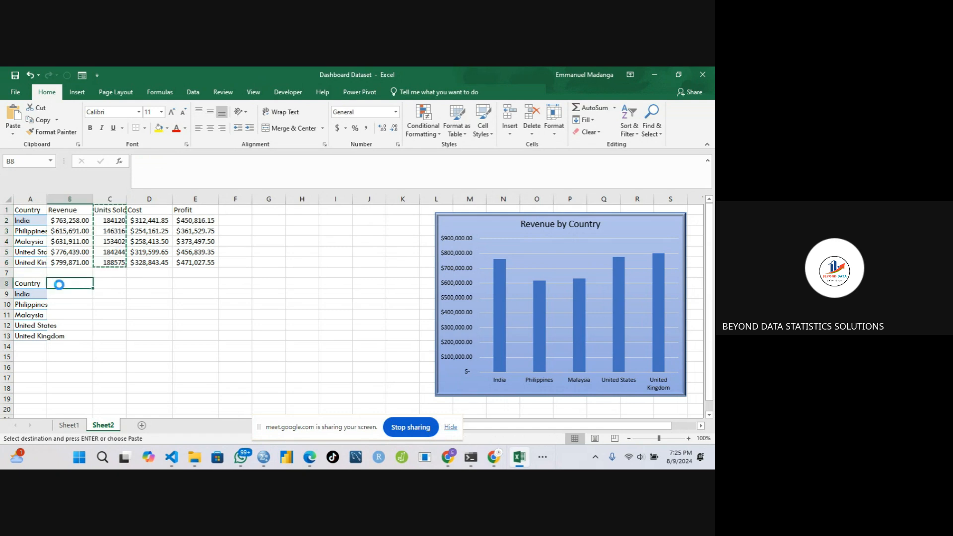
pyautogui.hotkey('ctrl', 'v')
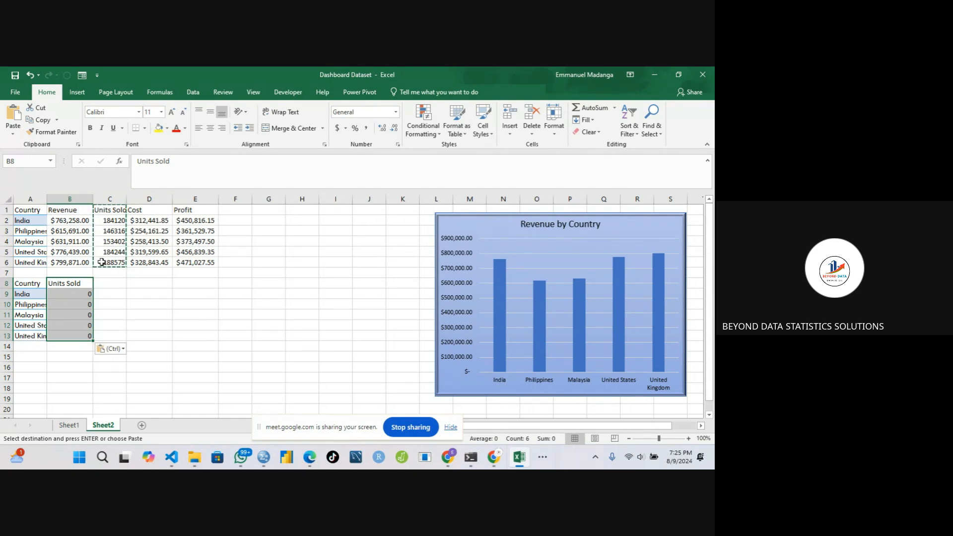
pyautogui.hotkey('ctrl', 'z')
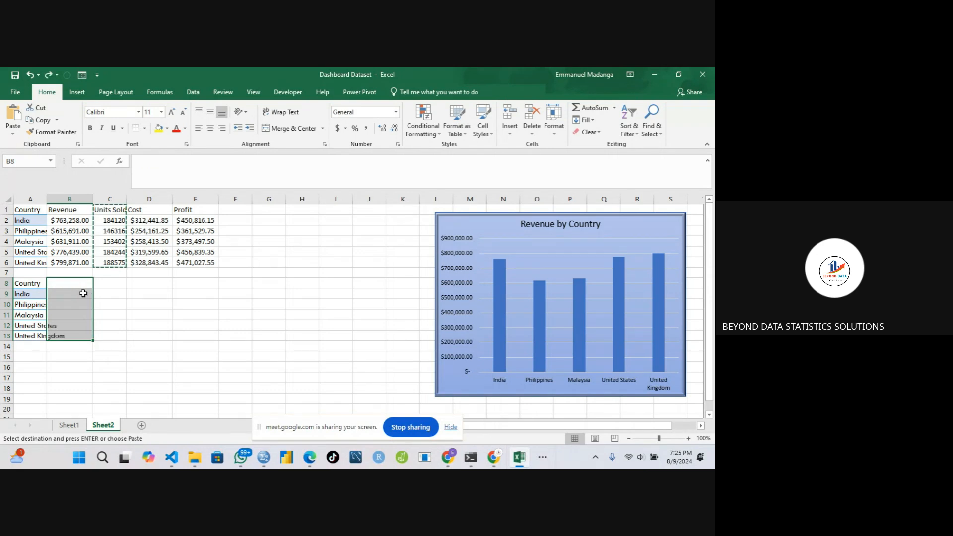
# Copy the Units Sold column C1:C6 into B8:B13 as values only.
pyautogui.click(98, 212)
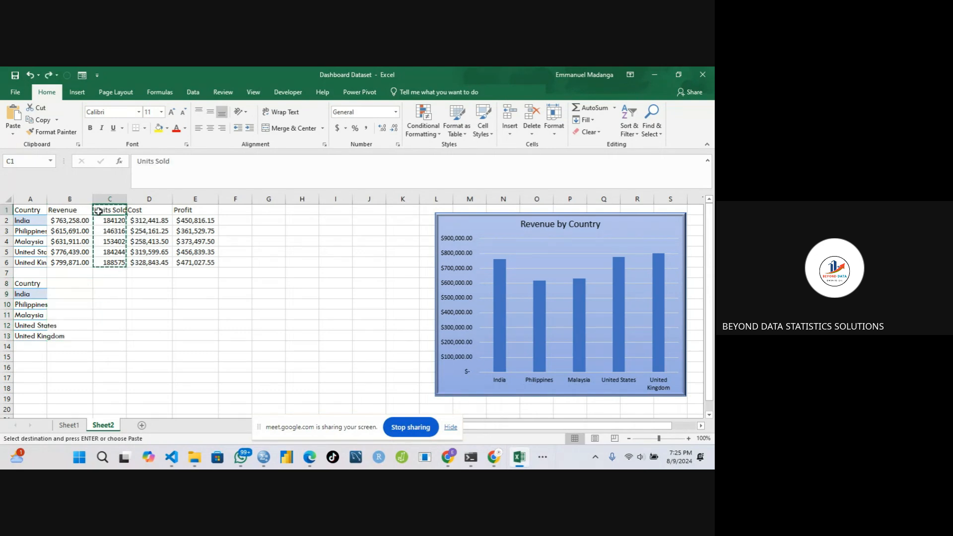
pyautogui.moveTo(101, 211); pyautogui.dragTo(115, 271)
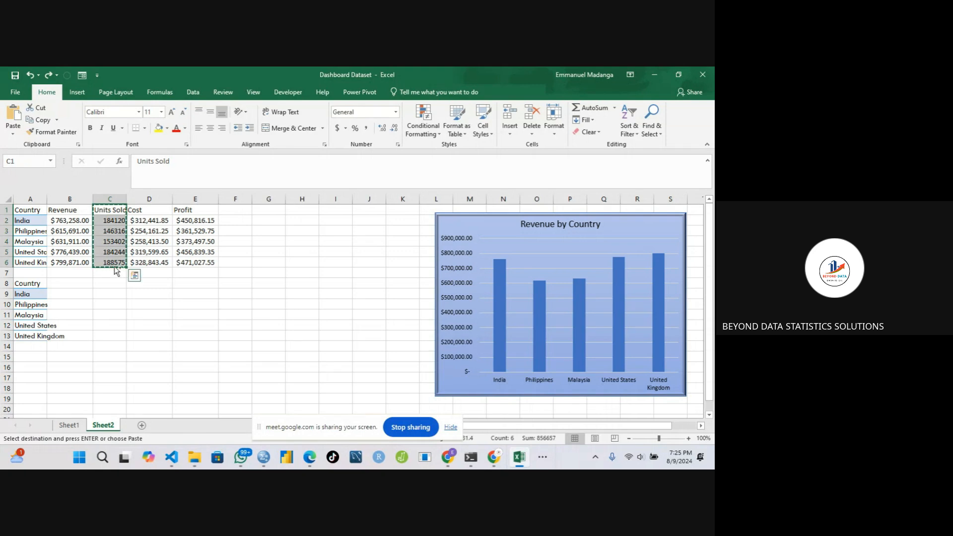
pyautogui.click(62, 282)
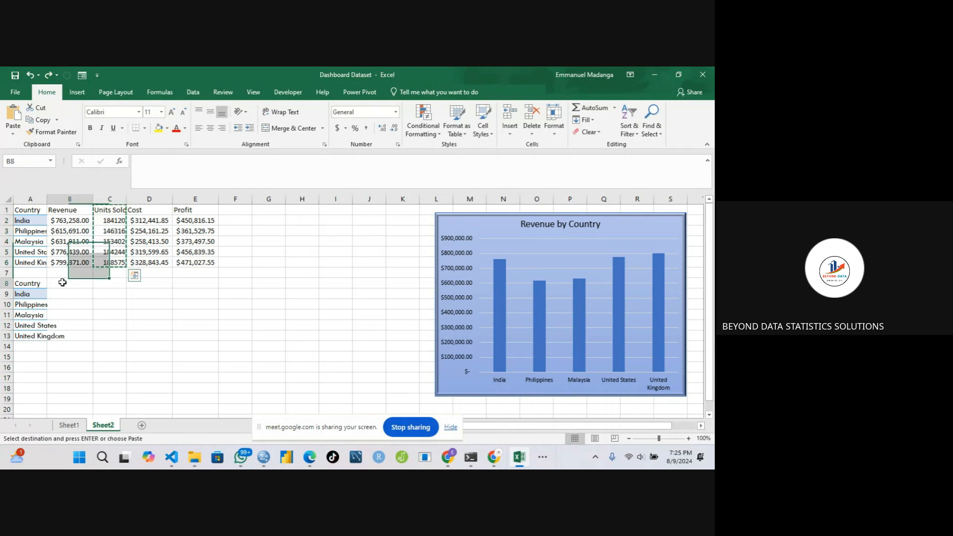
pyautogui.rightClick(63, 286)
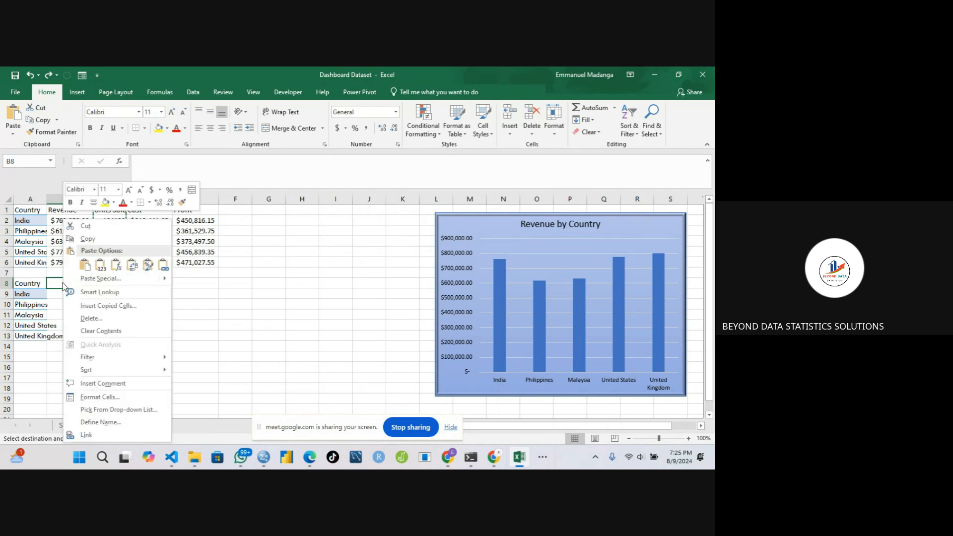
pyautogui.click(98, 267)
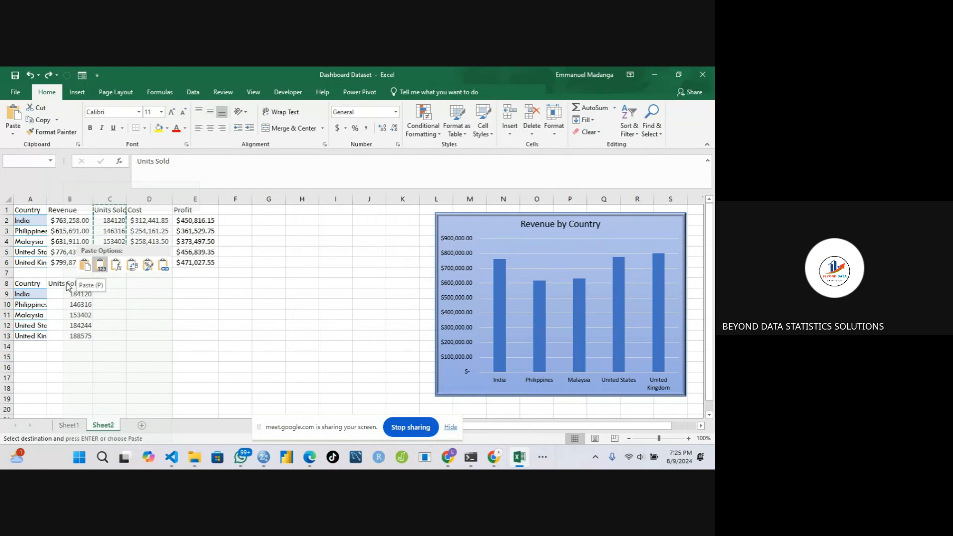
pyautogui.click(103, 269)
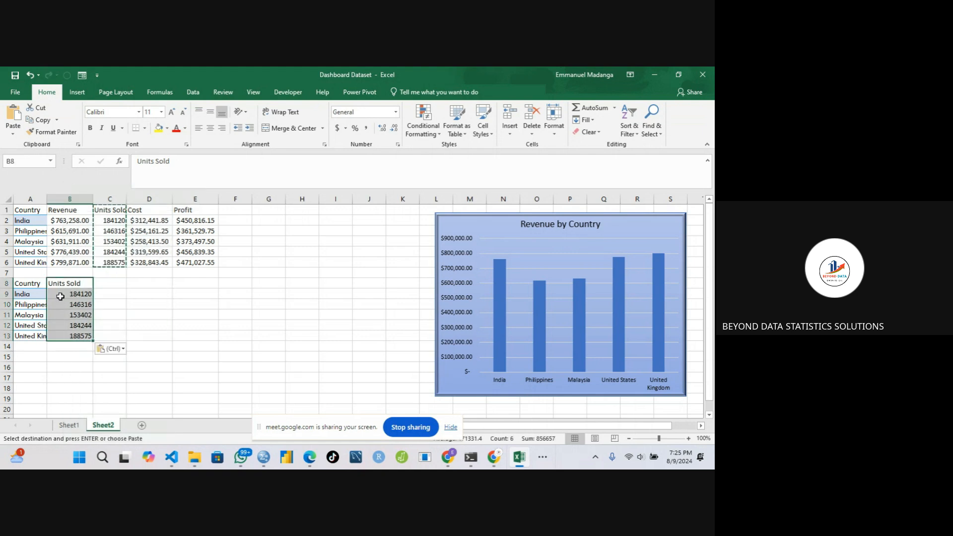
pyautogui.click(75, 296)
pyautogui.click(115, 301)
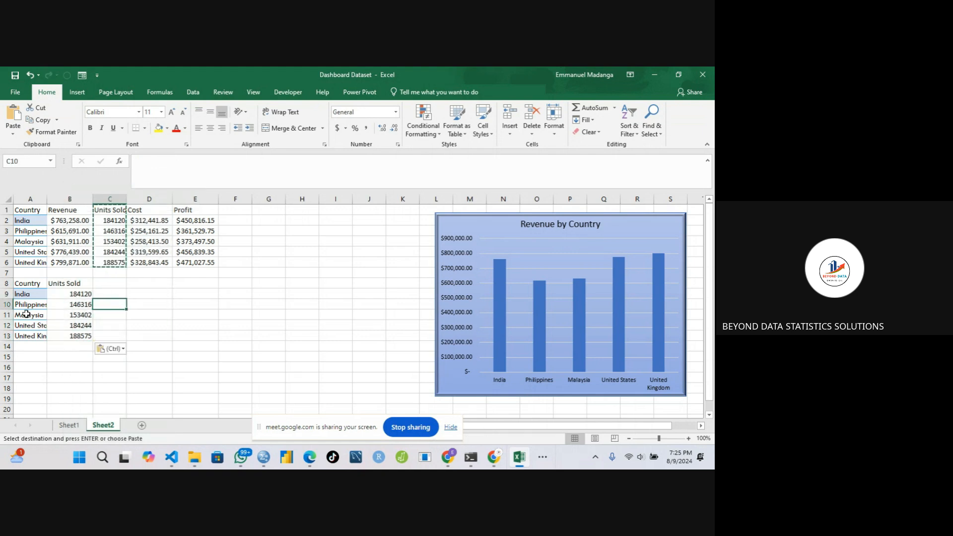
# Insert a 2-D clustered bar chart from A8:B13 and move it clear of the revenue chart.
pyautogui.moveTo(38, 285); pyautogui.dragTo(81, 342)
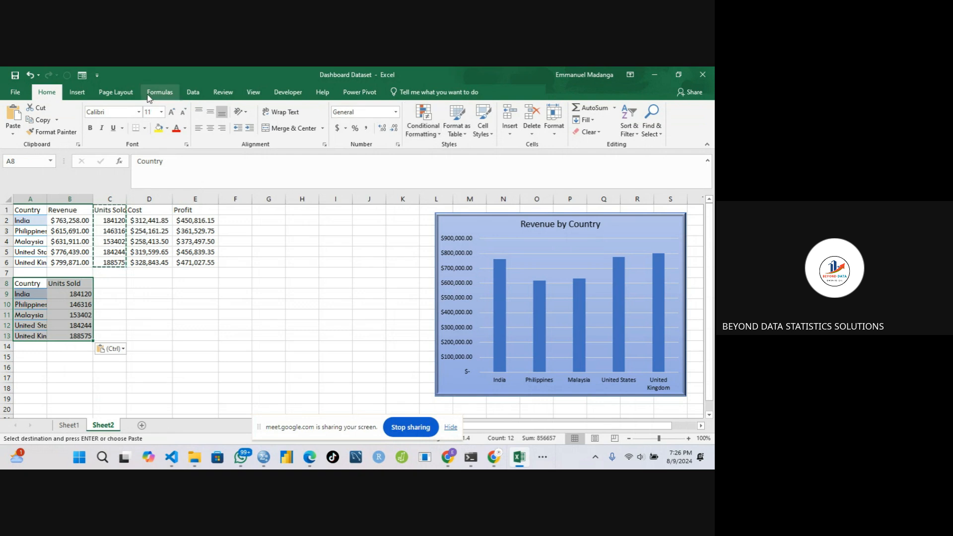
pyautogui.click(82, 93)
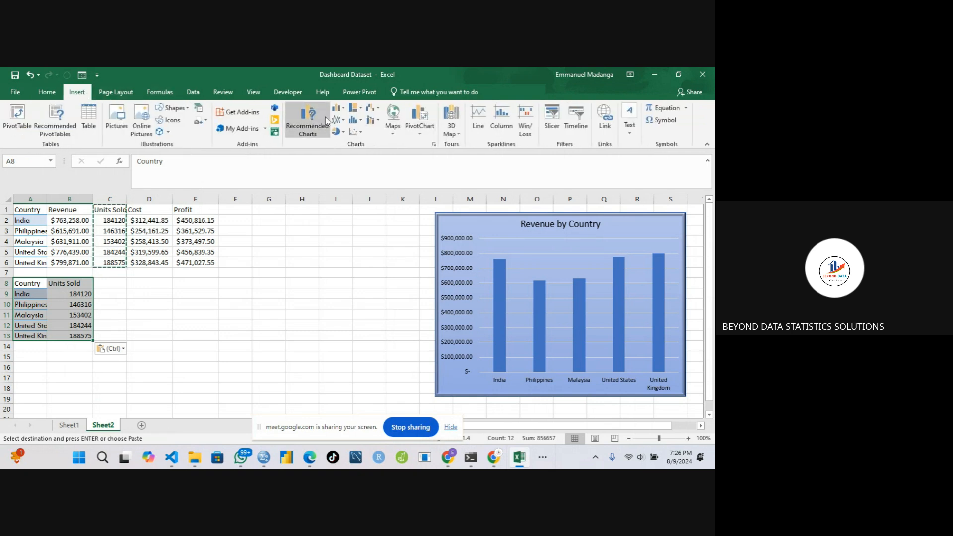
pyautogui.click(343, 111)
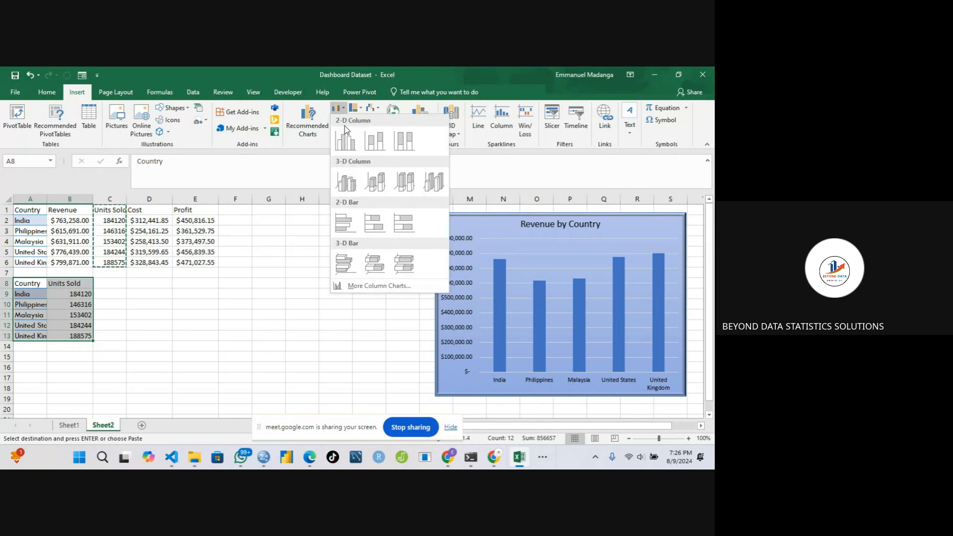
pyautogui.click(345, 223)
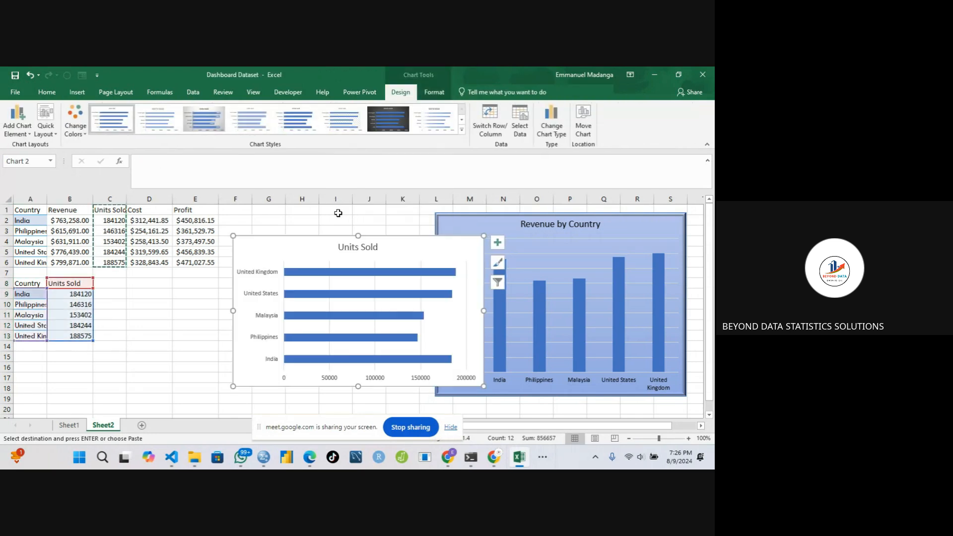
pyautogui.moveTo(308, 252); pyautogui.dragTo(257, 256)
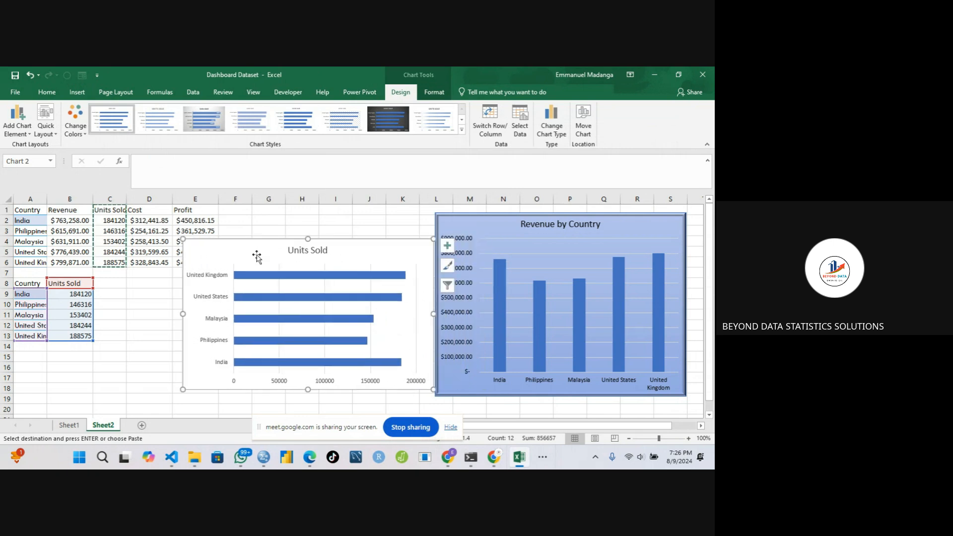
# Add data labels to the Units Sold bar chart and shift the chart toward the data, starting in column D.
pyautogui.click(447, 246)
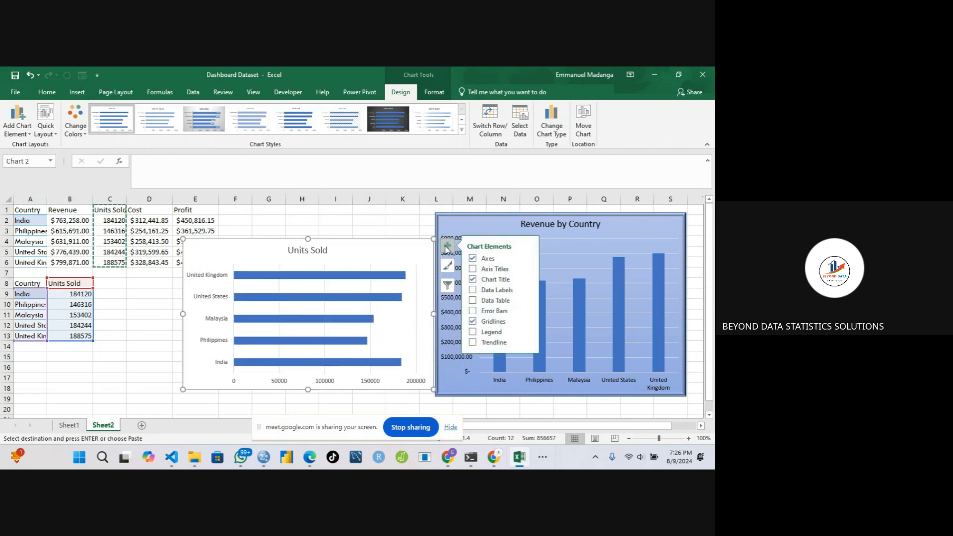
pyautogui.click(473, 291)
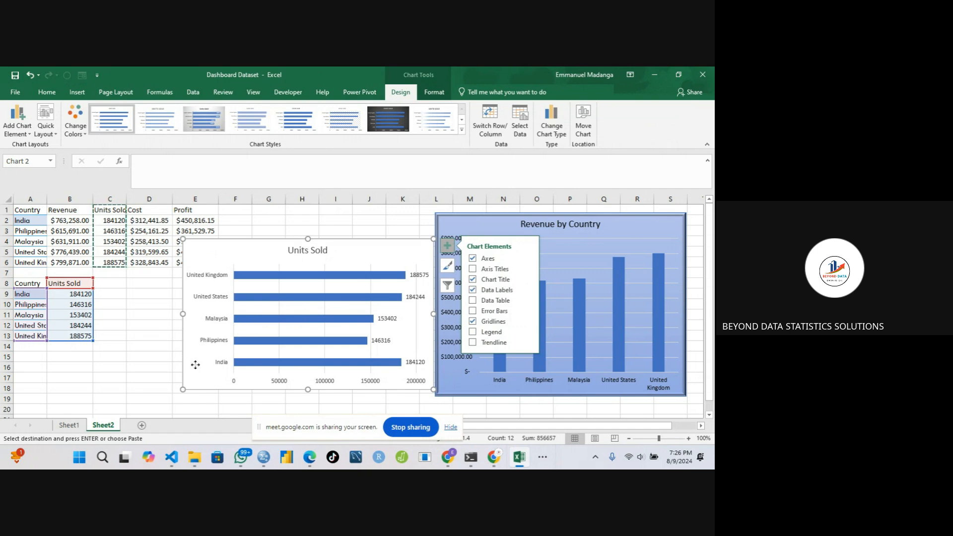
pyautogui.moveTo(196, 365); pyautogui.dragTo(163, 365)
# Change the bar chart's title to "Units Sold per Country" and place the chart directly beside the revenue chart.
pyautogui.click(272, 252)
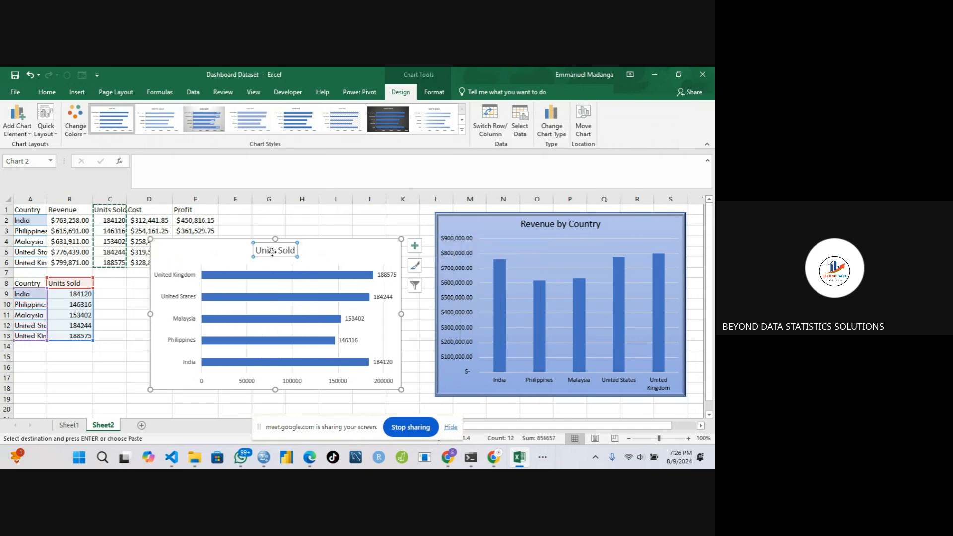
pyautogui.click(281, 252)
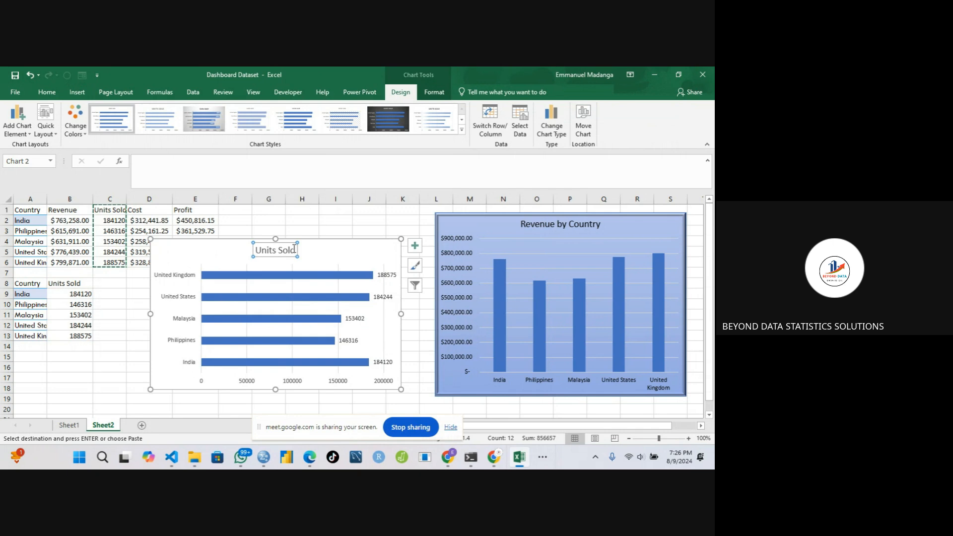
pyautogui.write('per')
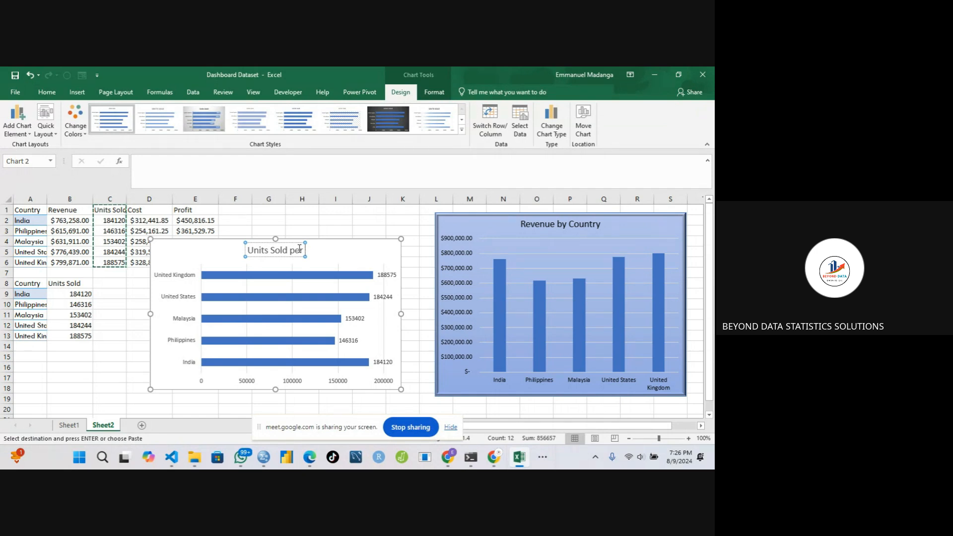
pyautogui.write(' Country')
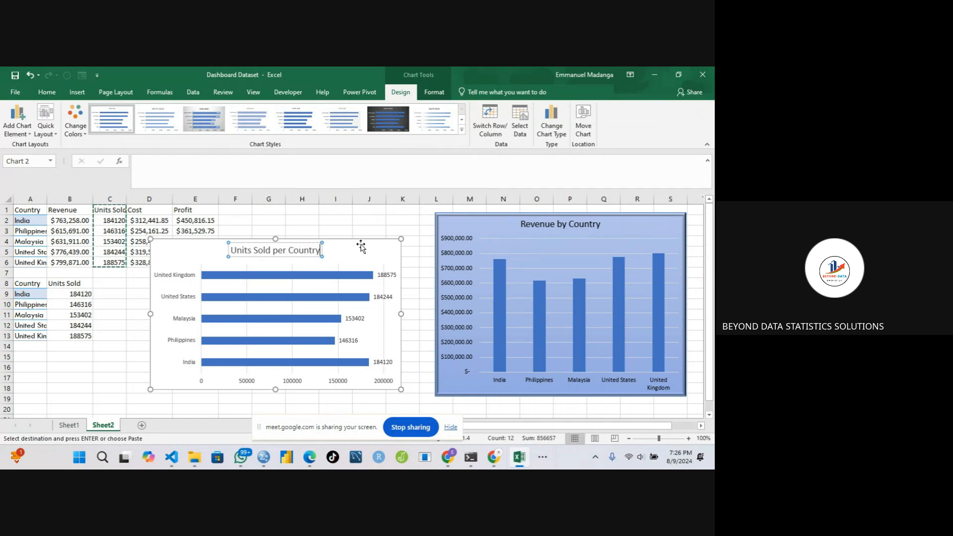
pyautogui.click(361, 246)
pyautogui.moveTo(361, 245); pyautogui.dragTo(394, 239)
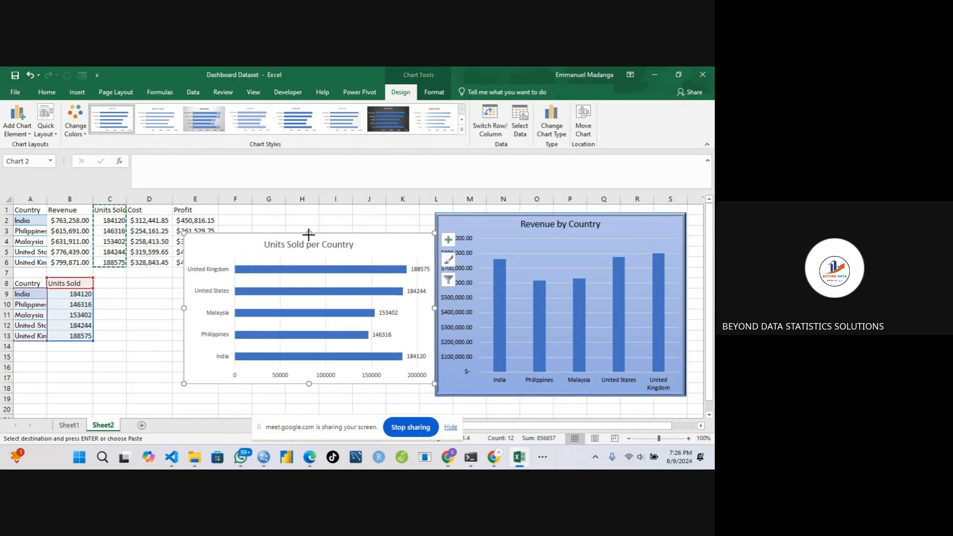
# Enlarge the Units Sold chart to about 3.55" high, apply the dark chart style, and shift it slightly upward.
pyautogui.moveTo(308, 233); pyautogui.dragTo(309, 220)
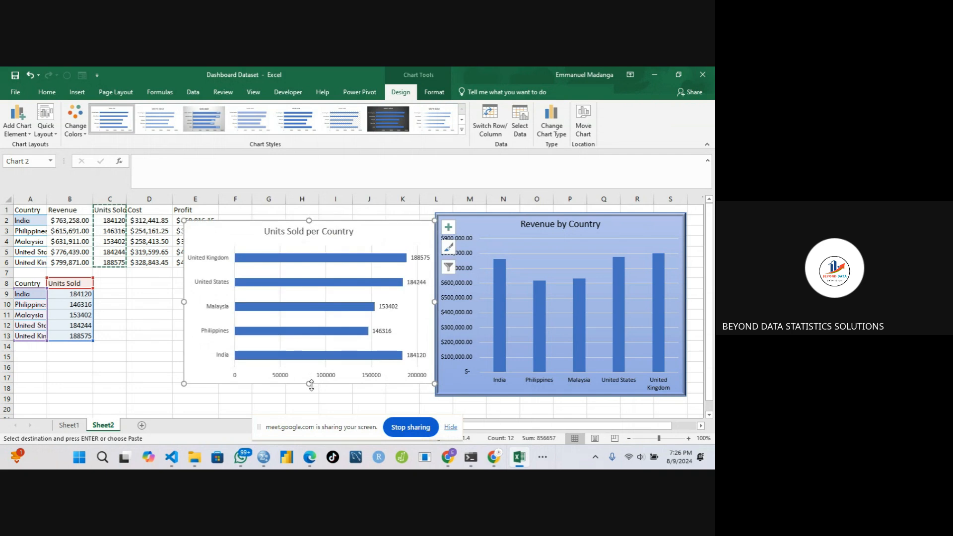
pyautogui.moveTo(311, 386); pyautogui.dragTo(307, 398)
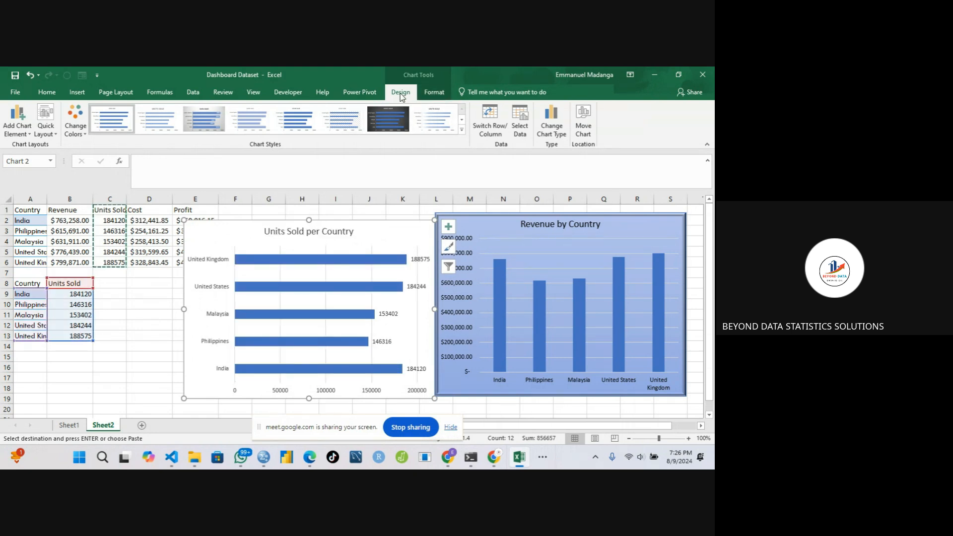
pyautogui.click(389, 124)
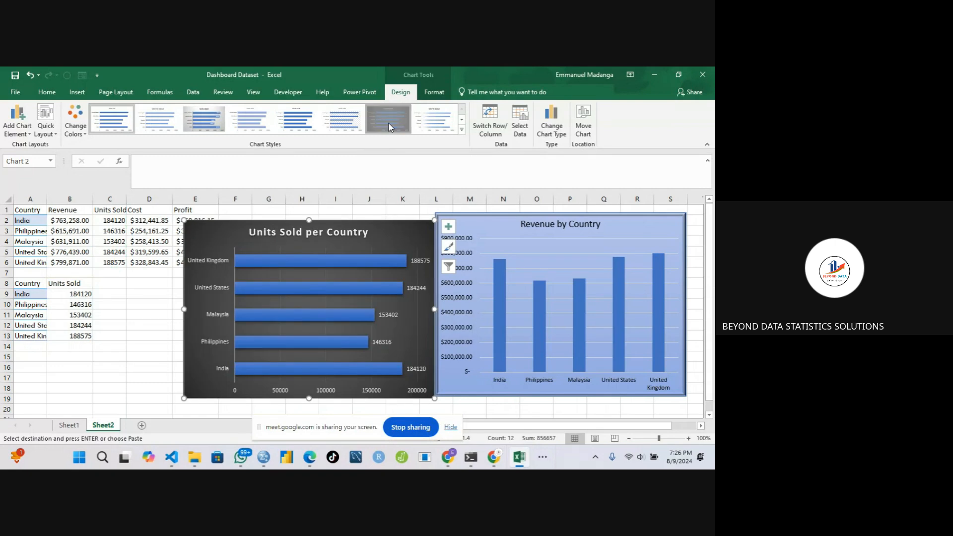
pyautogui.moveTo(217, 239); pyautogui.dragTo(219, 236)
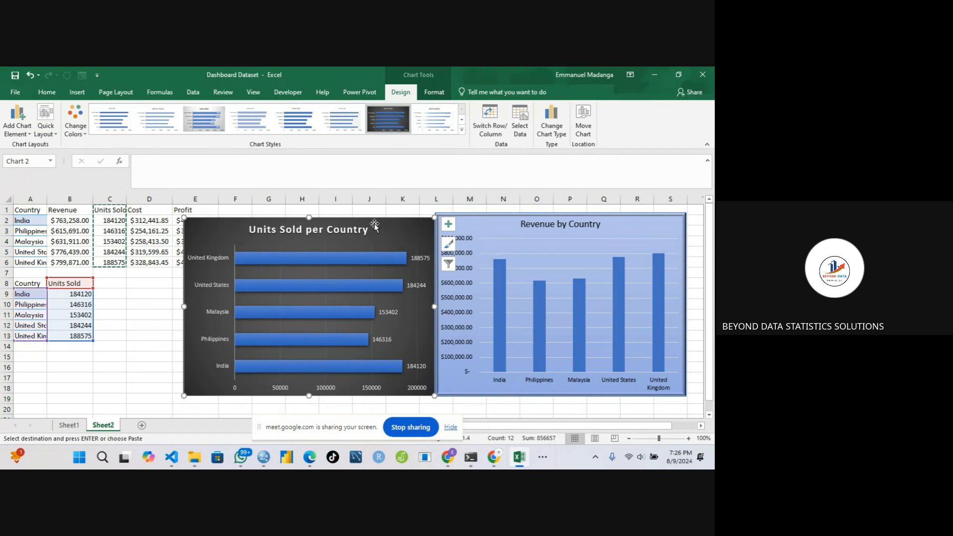
# Apply the first second-row bevel effect to the Units Sold chart and align its upper edge with the revenue chart.
pyautogui.click(432, 93)
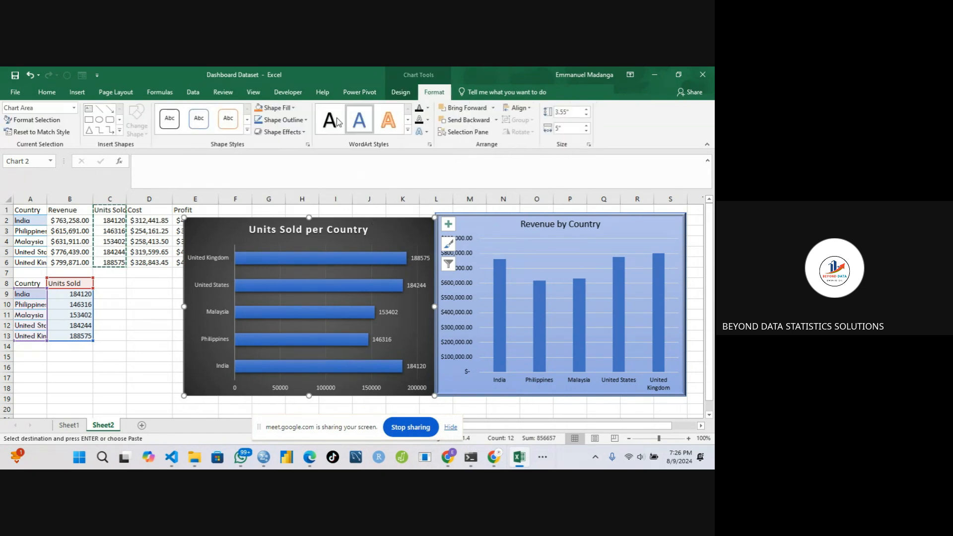
pyautogui.click(281, 131)
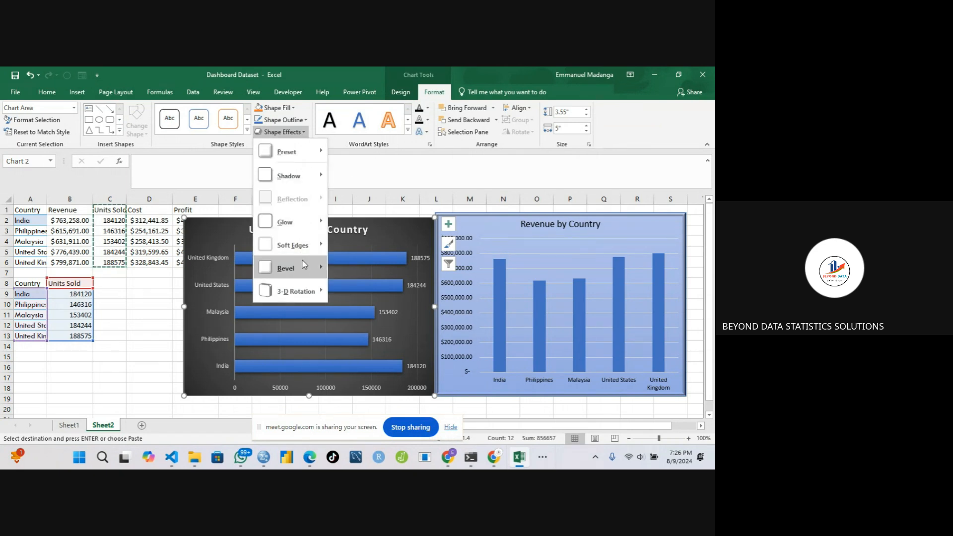
pyautogui.moveTo(305, 273)
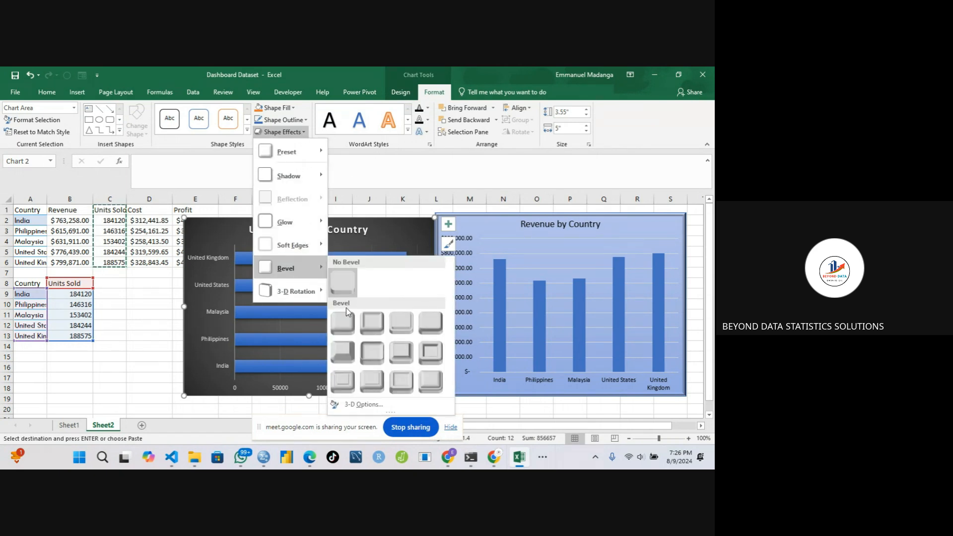
pyautogui.click(351, 359)
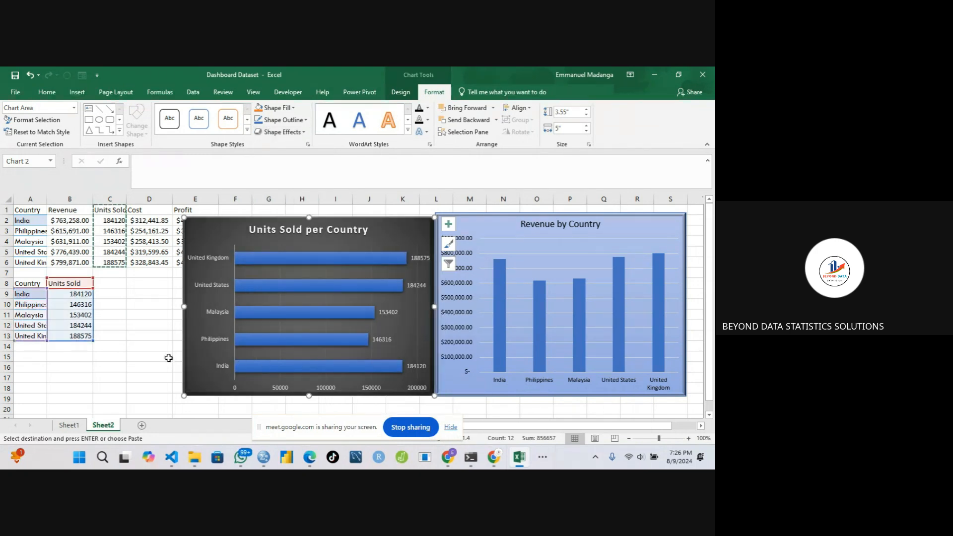
pyautogui.click(152, 353)
pyautogui.click(208, 236)
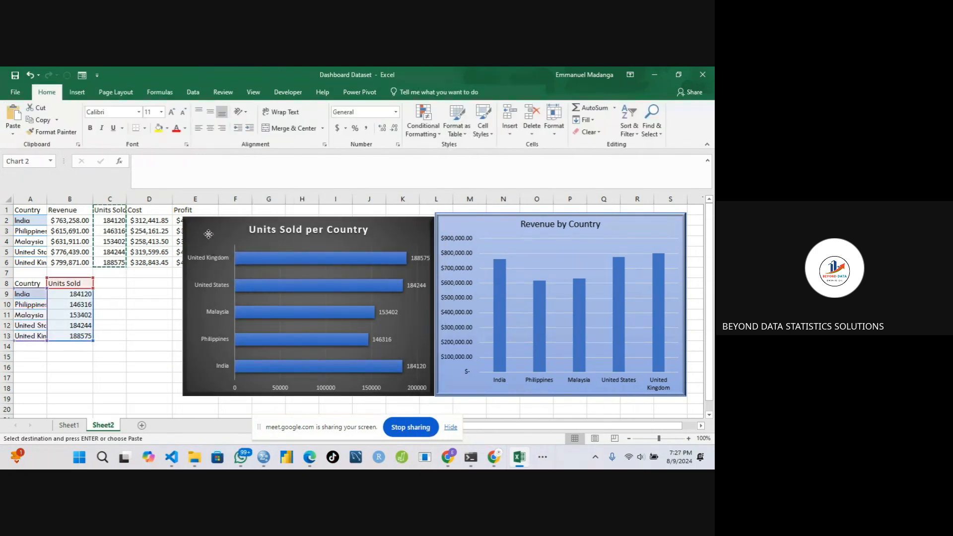
pyautogui.moveTo(209, 236); pyautogui.dragTo(208, 232)
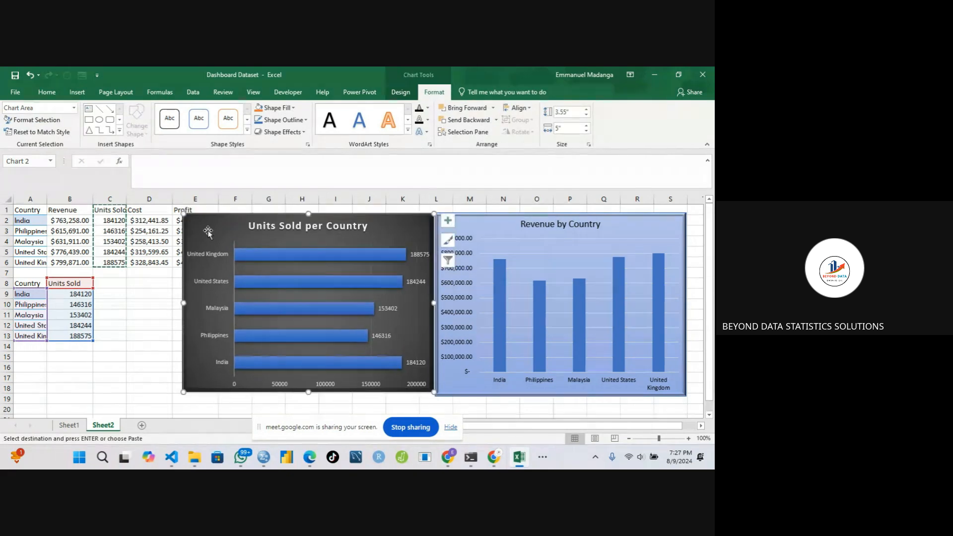
# Move the Units Sold per Country chart from Sheet2 to A1 of a new worksheet, Sheet3.
pyautogui.press('Delete')
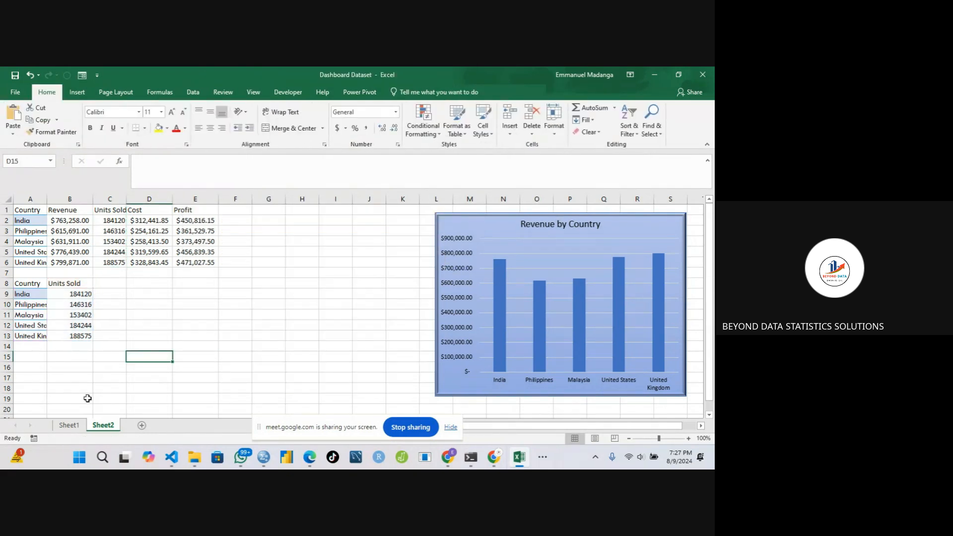
pyautogui.click(140, 427)
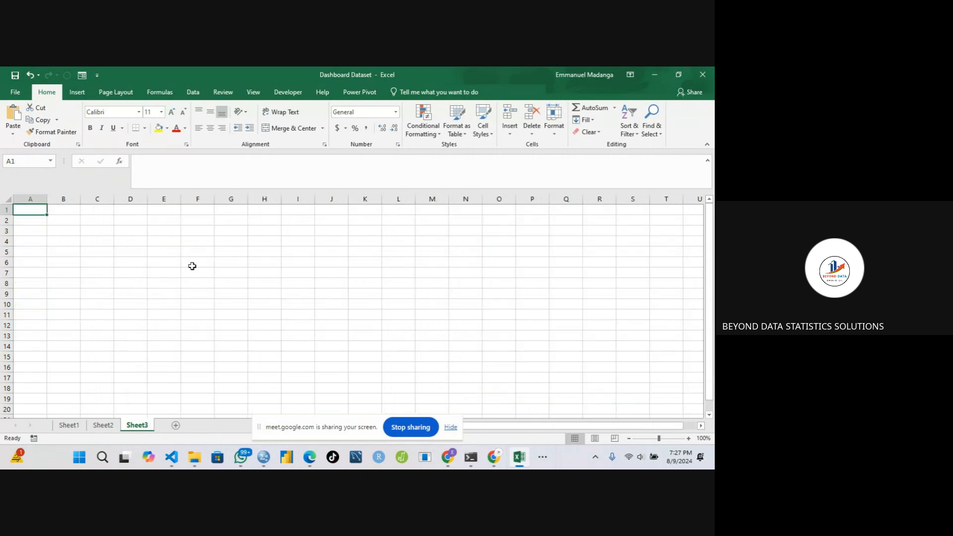
pyautogui.hotkey('ctrl', 'v')
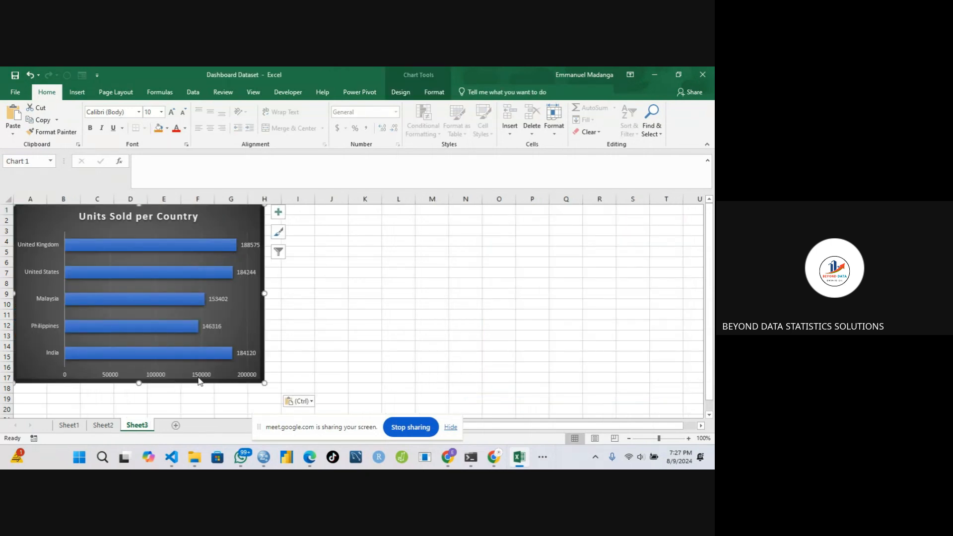
# Move the Revenue by Country chart from Sheet2 to Sheet3 and arrange the Units Sold chart closely beside it.
pyautogui.click(103, 425)
pyautogui.click(489, 231)
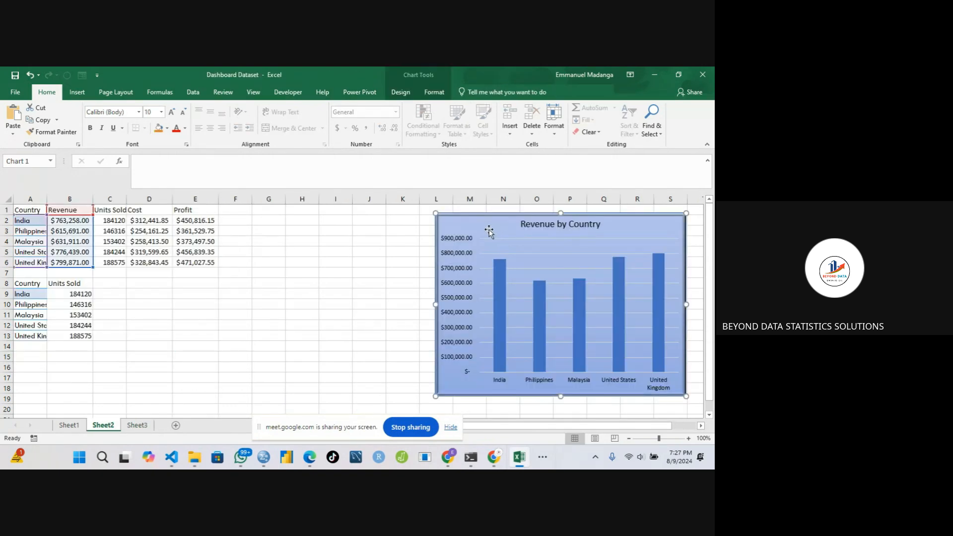
pyautogui.press('Delete')
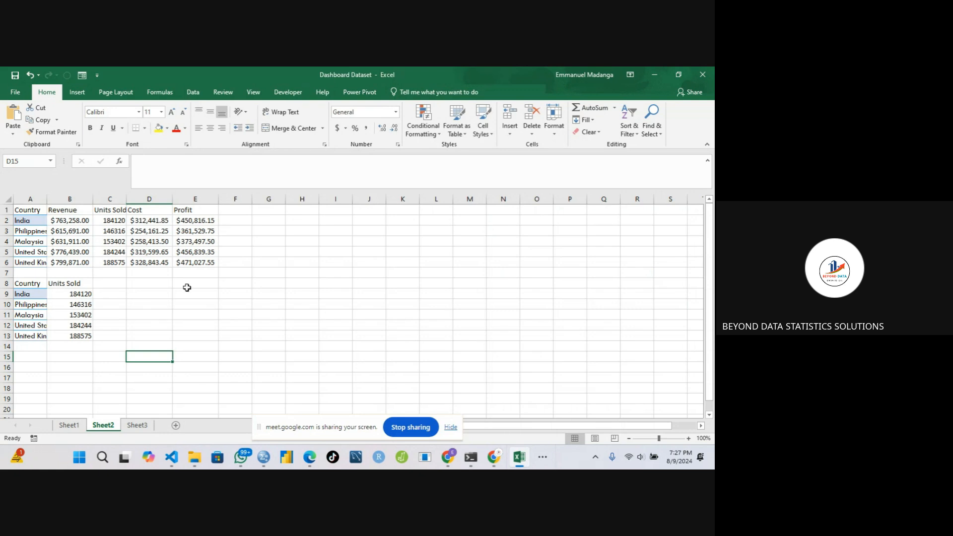
pyautogui.click(137, 425)
pyautogui.click(391, 231)
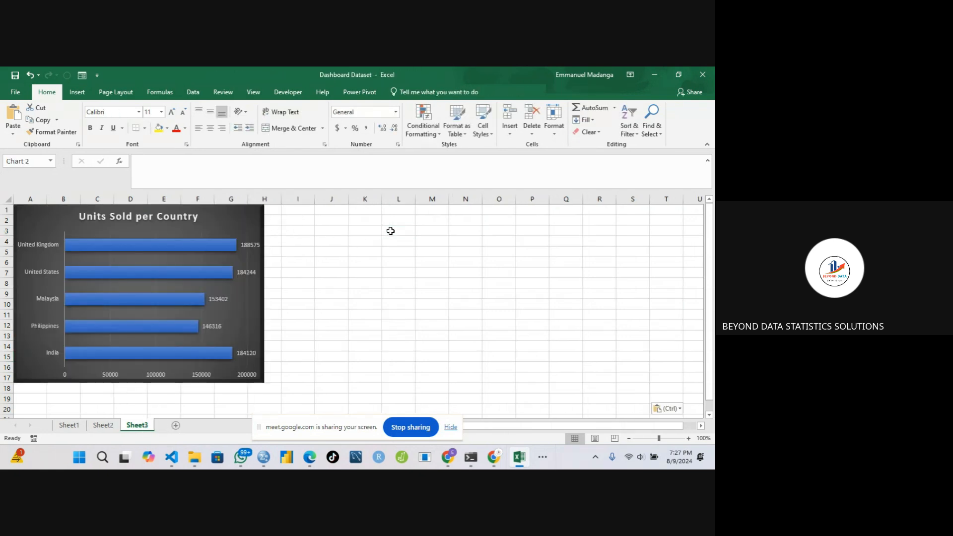
pyautogui.hotkey('ctrl', 'v')
pyautogui.moveTo(421, 231); pyautogui.dragTo(351, 211)
pyautogui.click(207, 212)
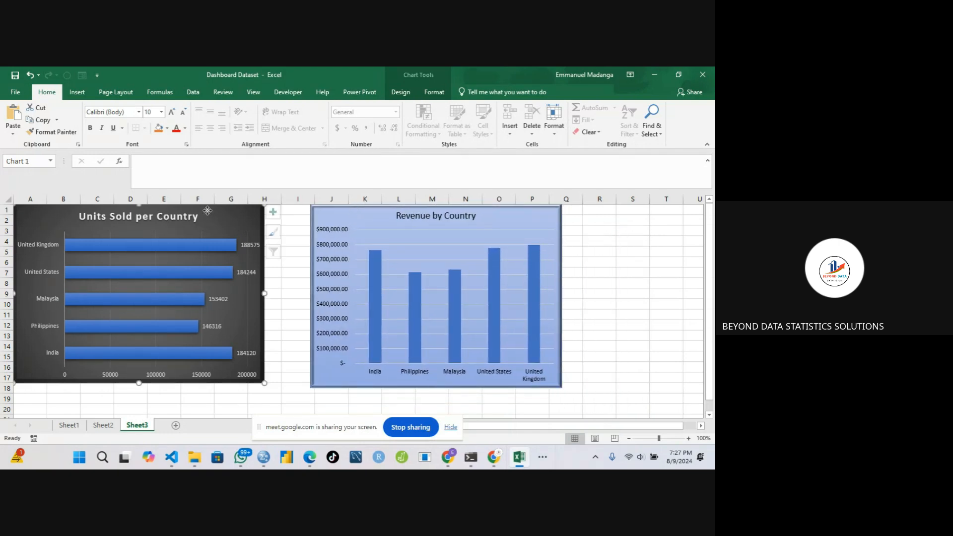
pyautogui.moveTo(218, 213); pyautogui.dragTo(257, 217)
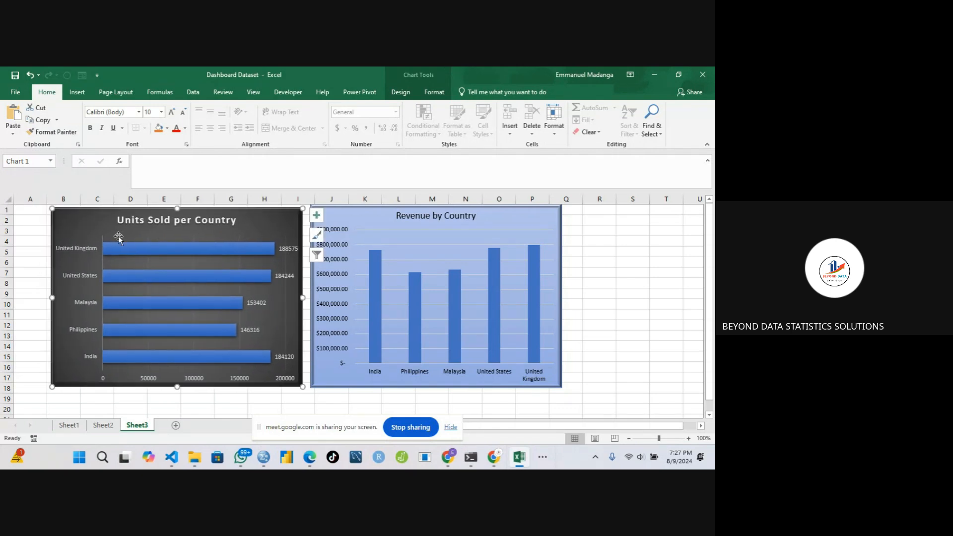
# Return to Sheet2 and inspect the revenue, units sold, cost and profit formulas in the country summary.
pyautogui.click(99, 426)
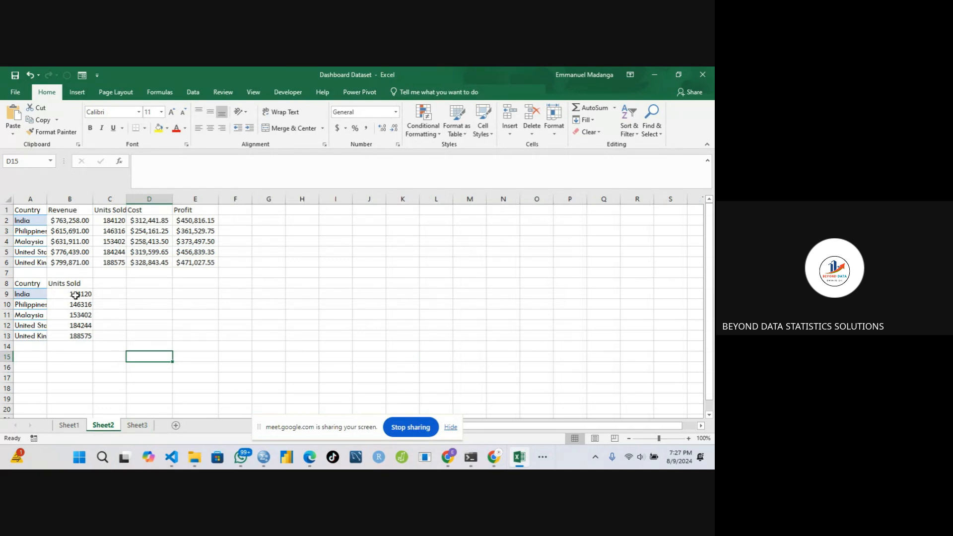
pyautogui.click(66, 221)
pyautogui.click(122, 220)
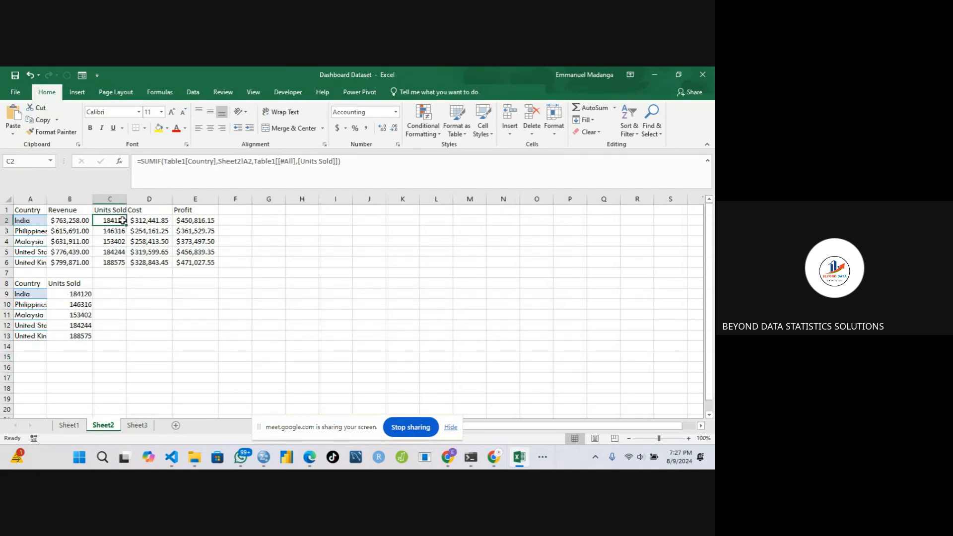
pyautogui.click(145, 228)
pyautogui.click(184, 230)
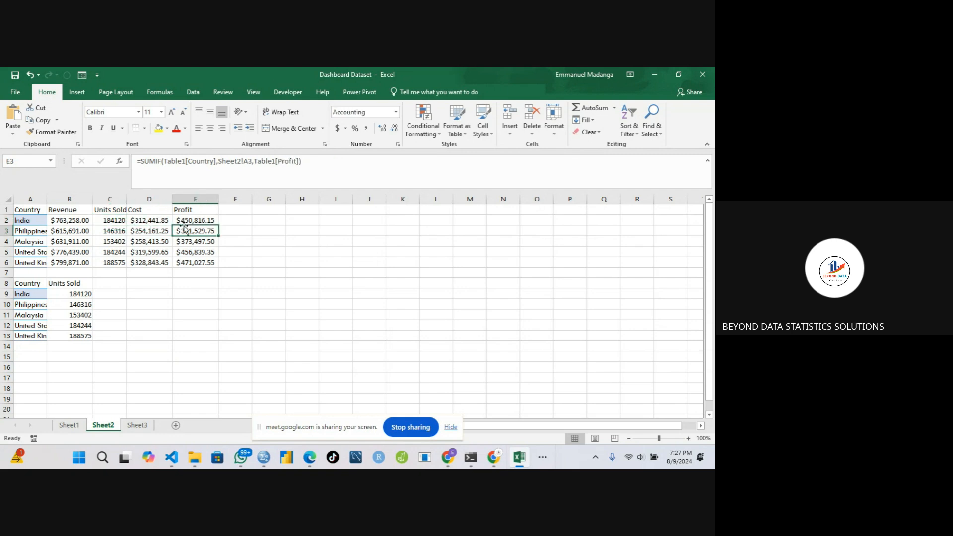
pyautogui.click(146, 252)
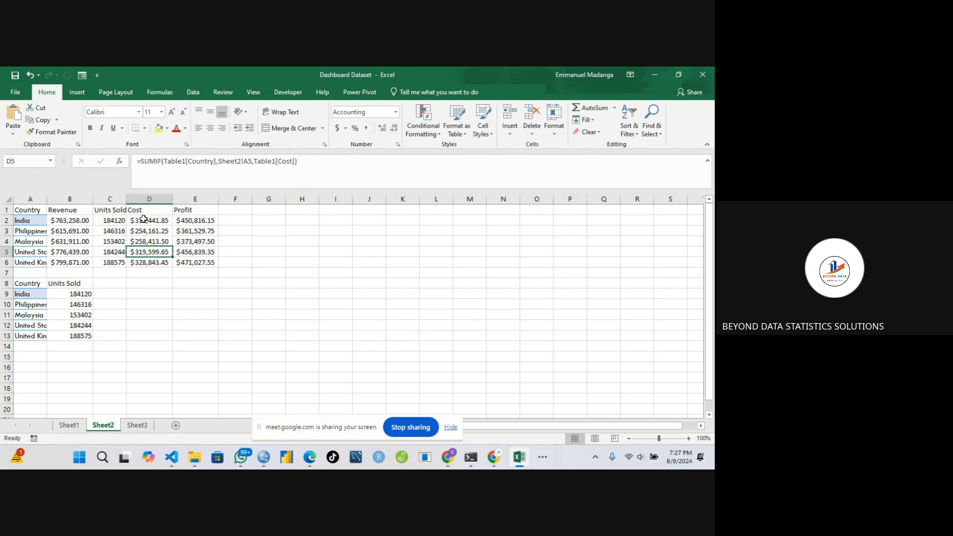
pyautogui.moveTo(28, 210); pyautogui.dragTo(30, 261)
pyautogui.hotkey('ctrl', 'q')
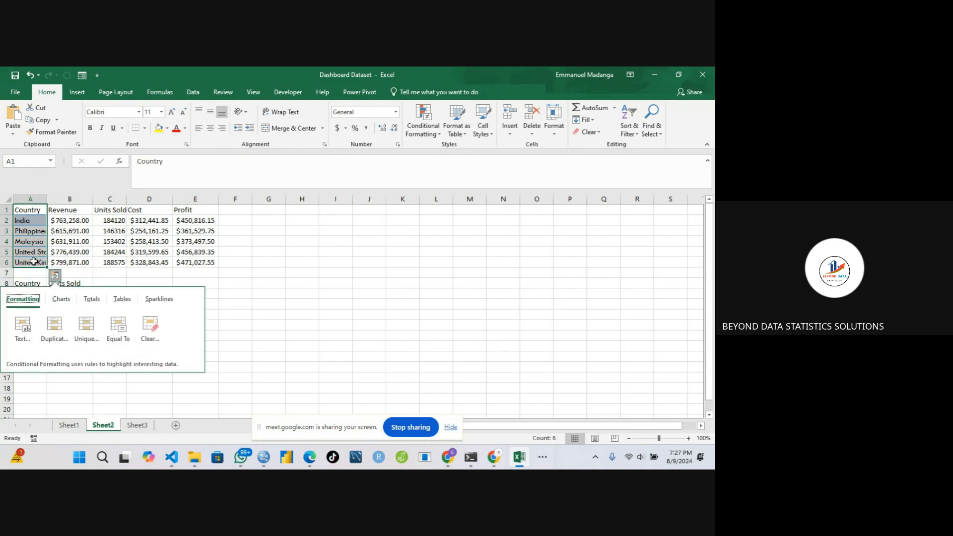
pyautogui.click(271, 281)
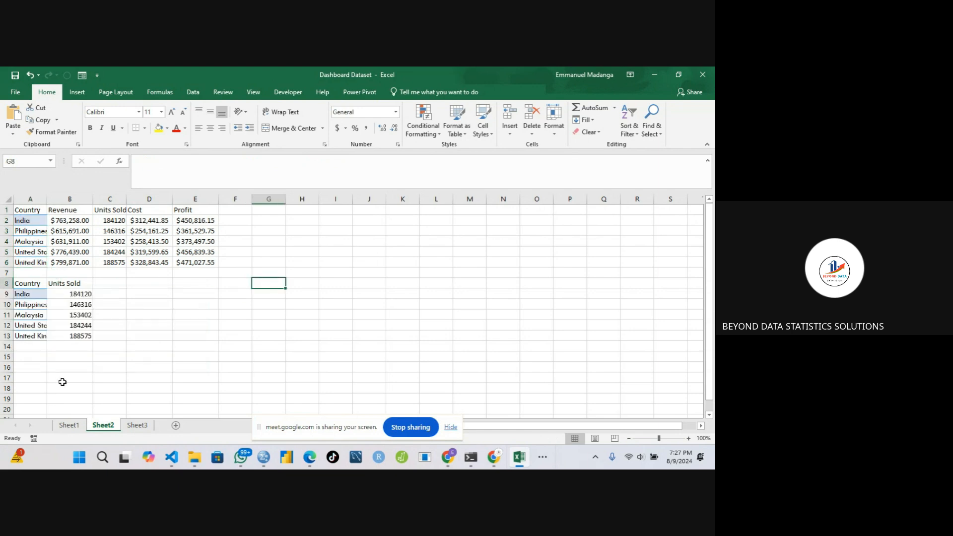
pyautogui.click(27, 369)
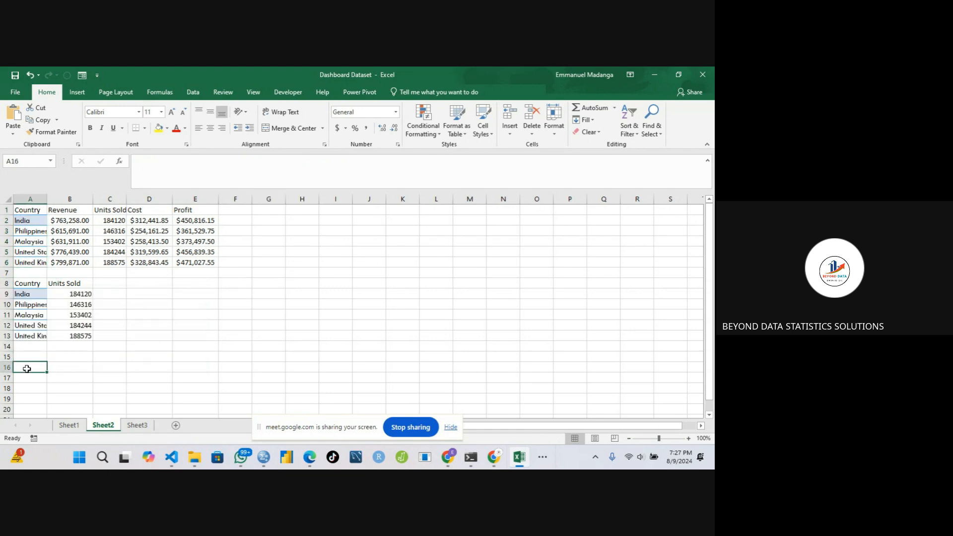
pyautogui.hotkey('ctrl', 'v')
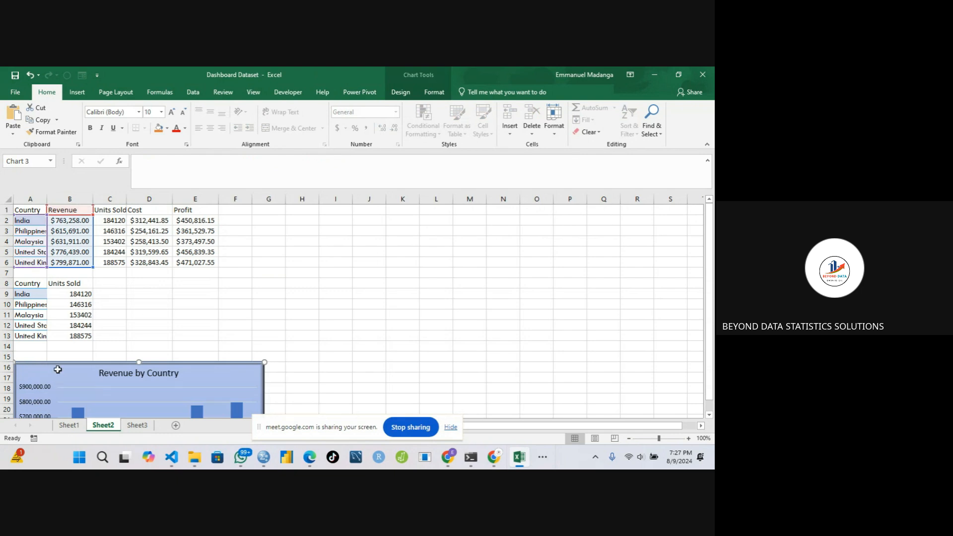
pyautogui.hotkey('ctrl', 'z')
pyautogui.click(28, 209)
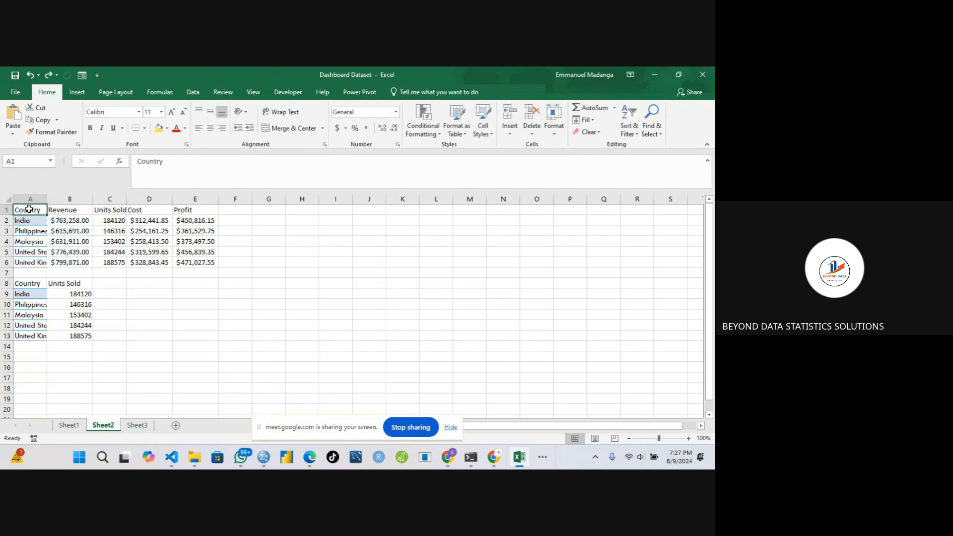
pyautogui.click(35, 239)
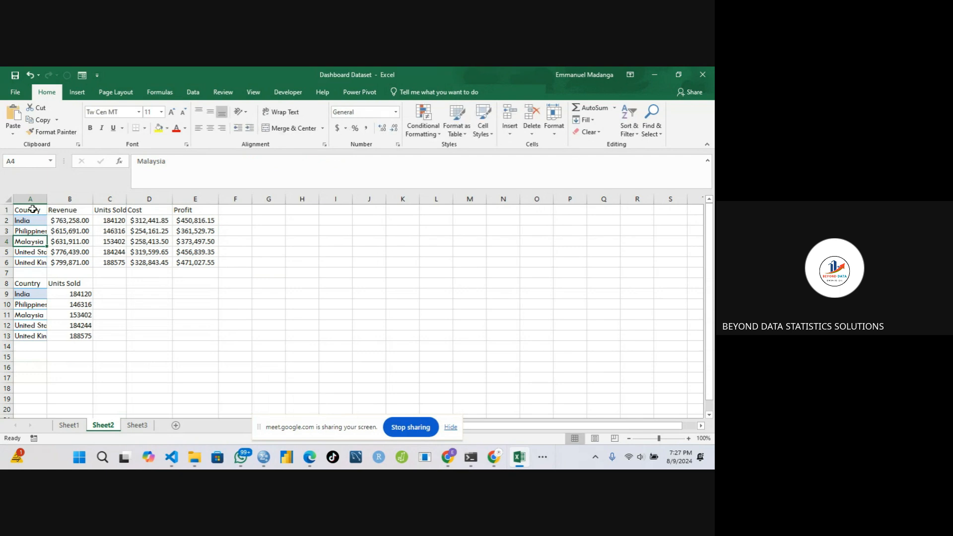
# Copy the Country column A1:A6 and paste it starting at A16.
pyautogui.moveTo(32, 209); pyautogui.dragTo(32, 259)
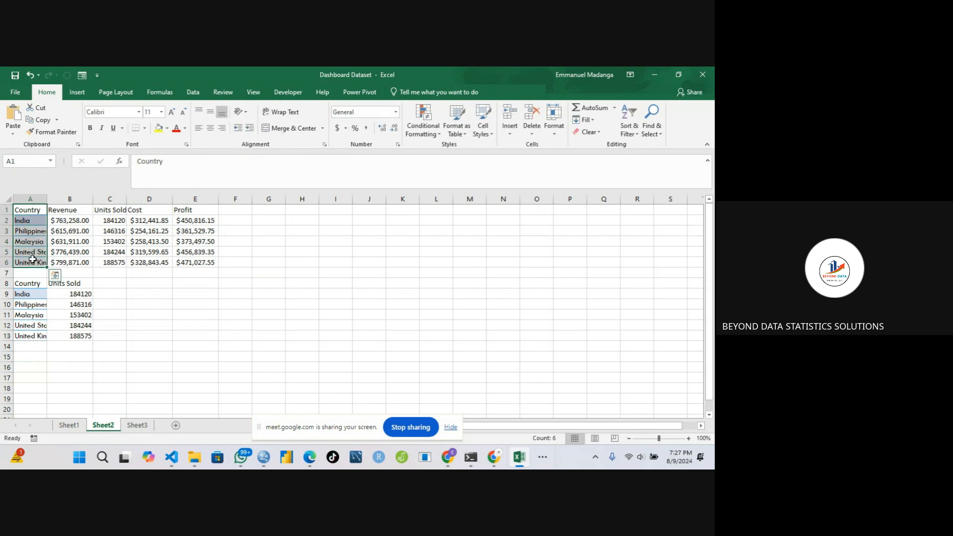
pyautogui.hotkey('ctrl', 'c')
pyautogui.click(37, 367)
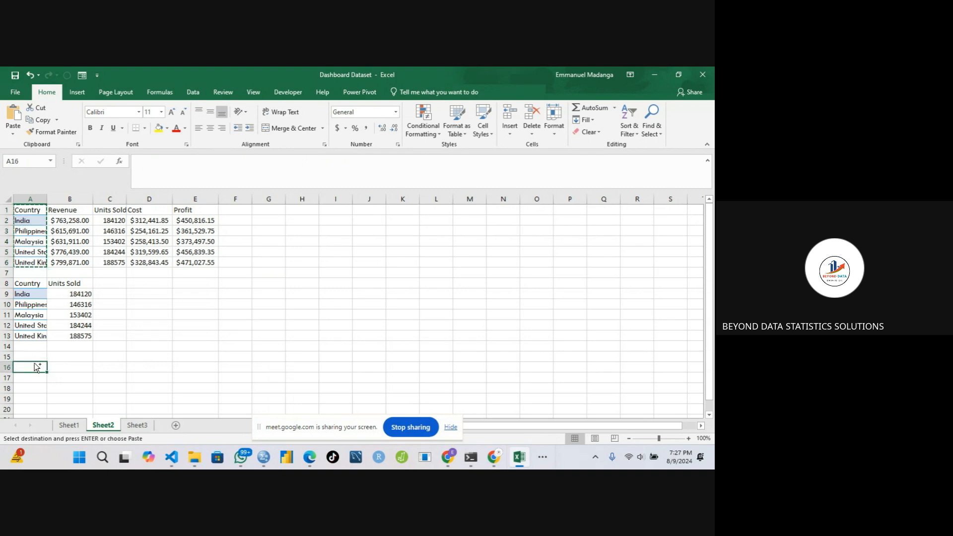
pyautogui.hotkey('ctrl', 'v')
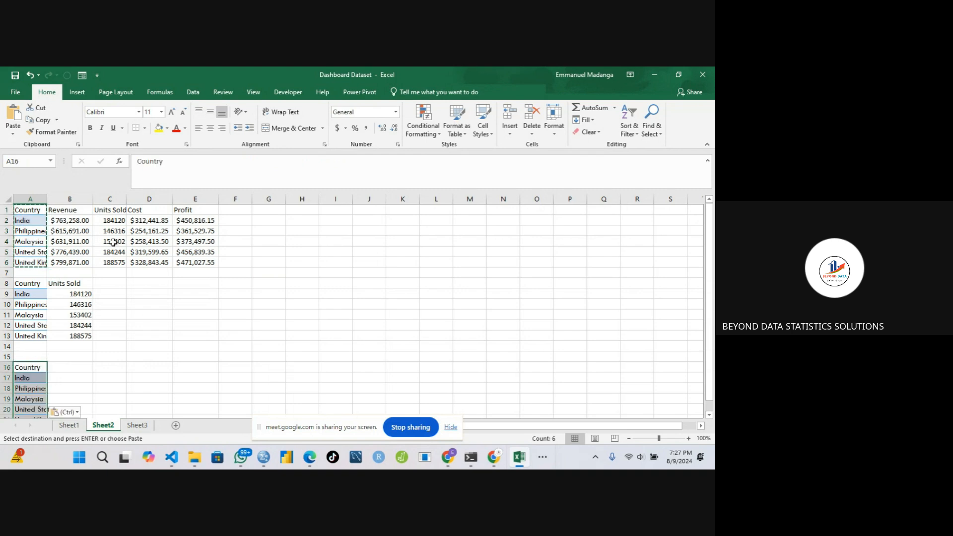
# Copy the Cost column D1:D6 and paste it as values starting at B16.
pyautogui.moveTo(134, 210); pyautogui.dragTo(149, 262)
pyautogui.hotkey('ctrl', 'c')
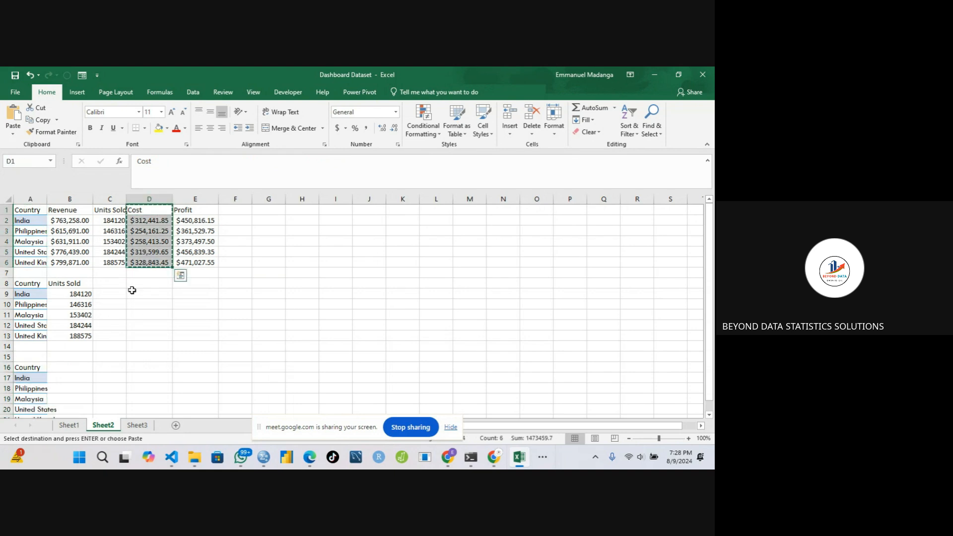
pyautogui.click(69, 366)
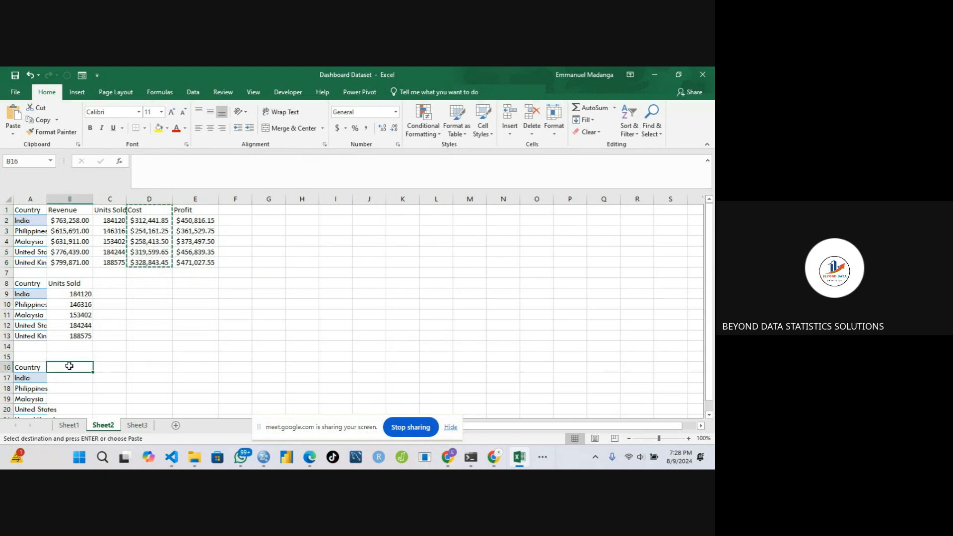
pyautogui.hotkey('ctrl', 'v')
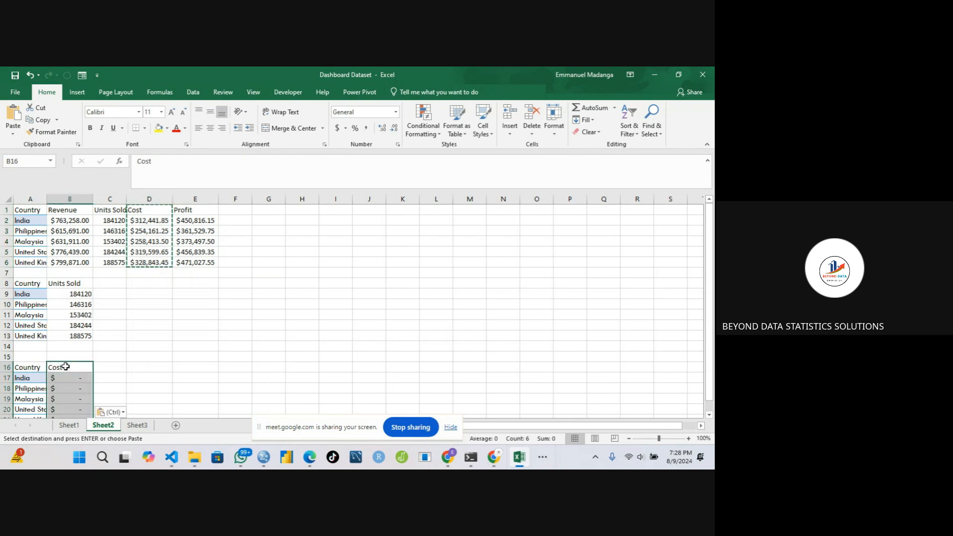
pyautogui.hotkey('ctrl', 'z')
pyautogui.rightClick(66, 366)
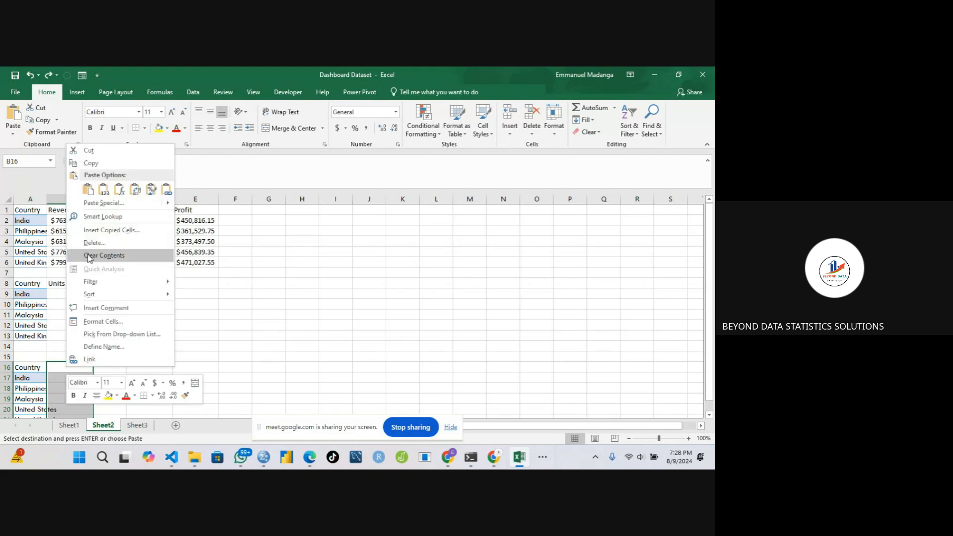
pyautogui.click(104, 189)
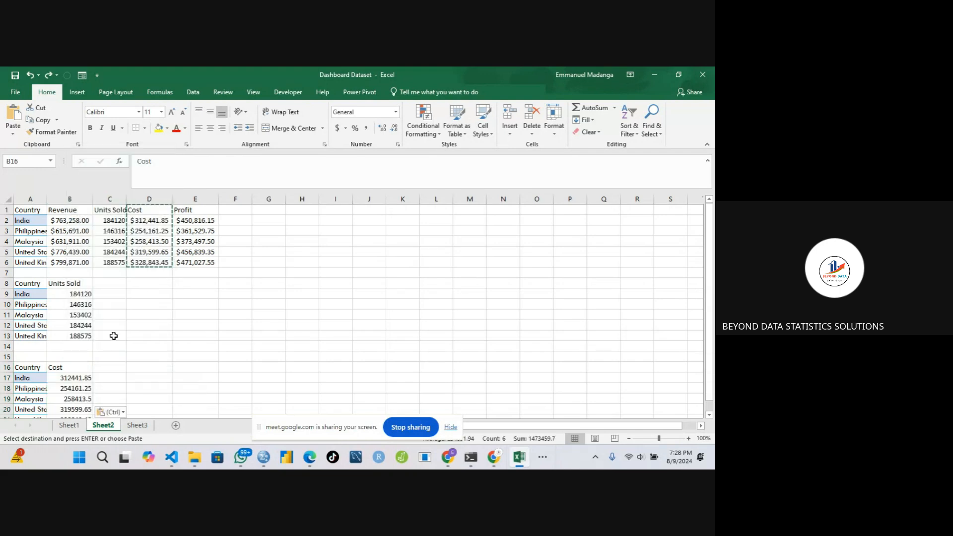
# Insert a 2-D pie chart of cost by country from the range A16:B21.
pyautogui.press('Down')
pyautogui.press('Down')
pyautogui.press('Down')
pyautogui.press('Down')
pyautogui.press('Down')
pyautogui.press('Down')
pyautogui.press('Down')
pyautogui.press('Down')
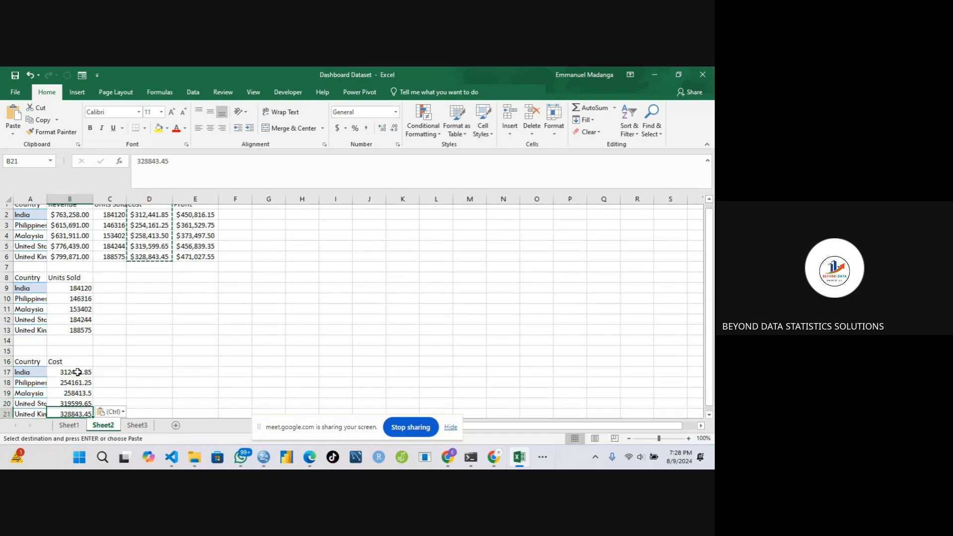
pyautogui.moveTo(30, 326); pyautogui.dragTo(78, 380)
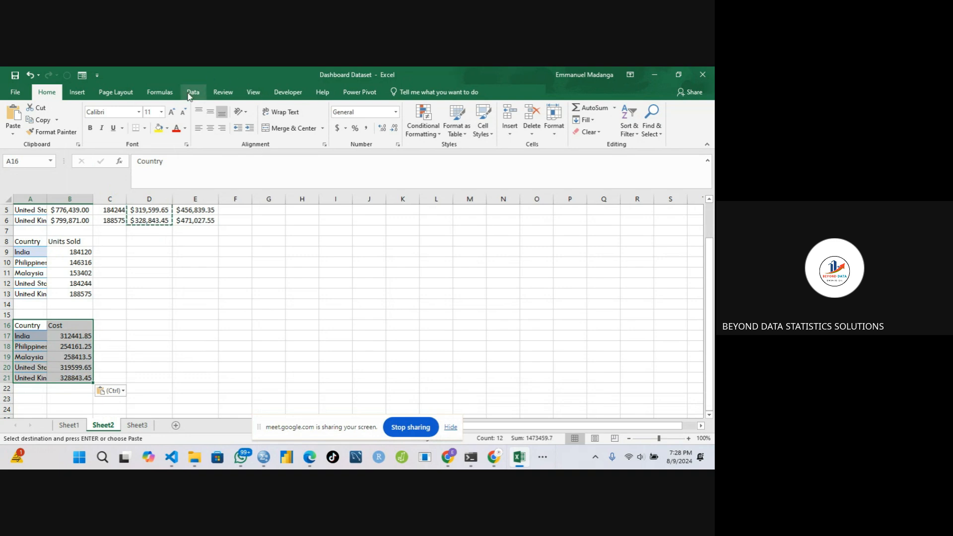
pyautogui.click(77, 92)
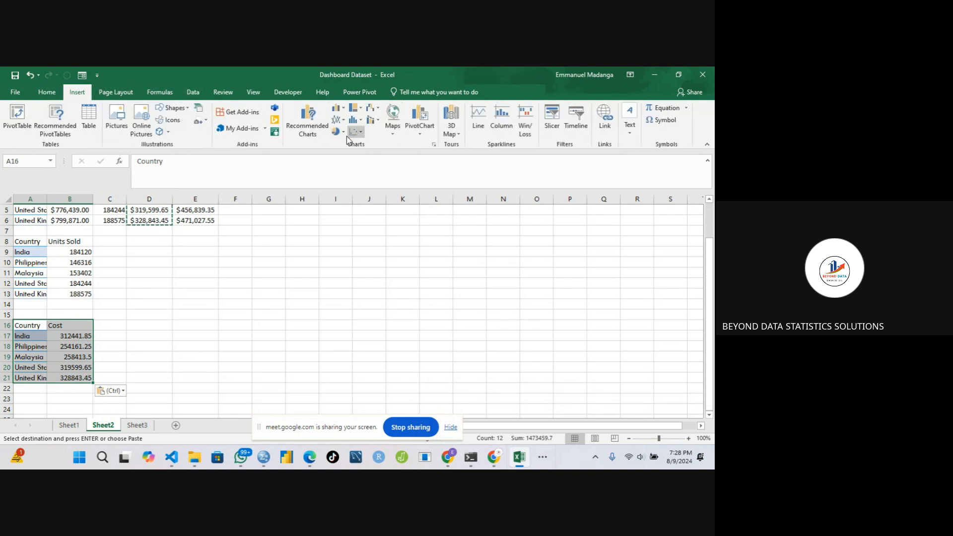
pyautogui.click(342, 132)
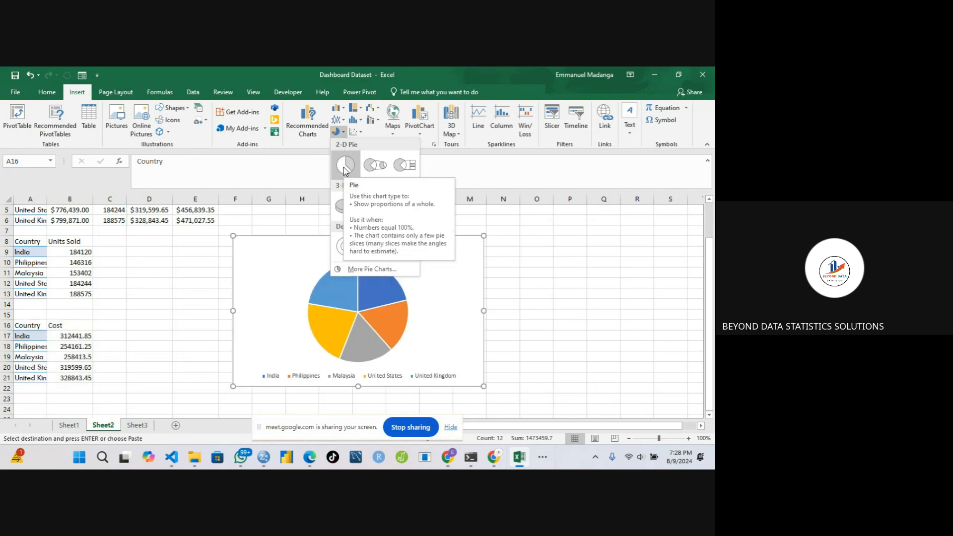
pyautogui.click(345, 167)
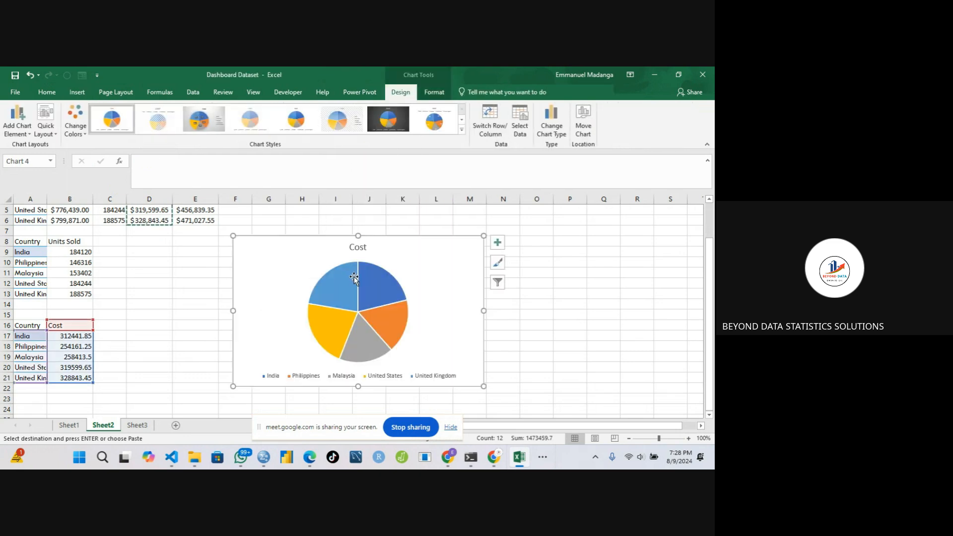
# Add data labels to the Cost pie chart and apply the dark chart style.
pyautogui.click(497, 242)
pyautogui.click(522, 267)
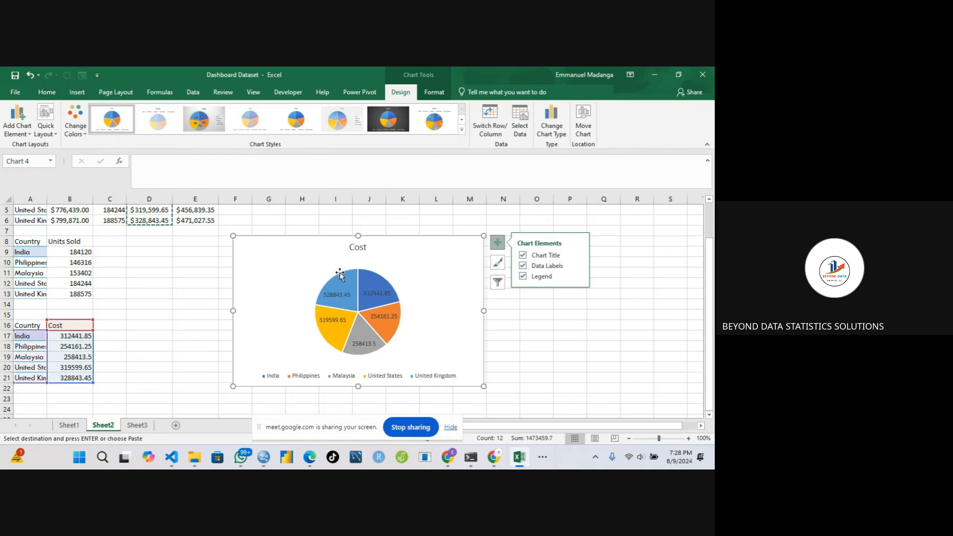
pyautogui.click(388, 119)
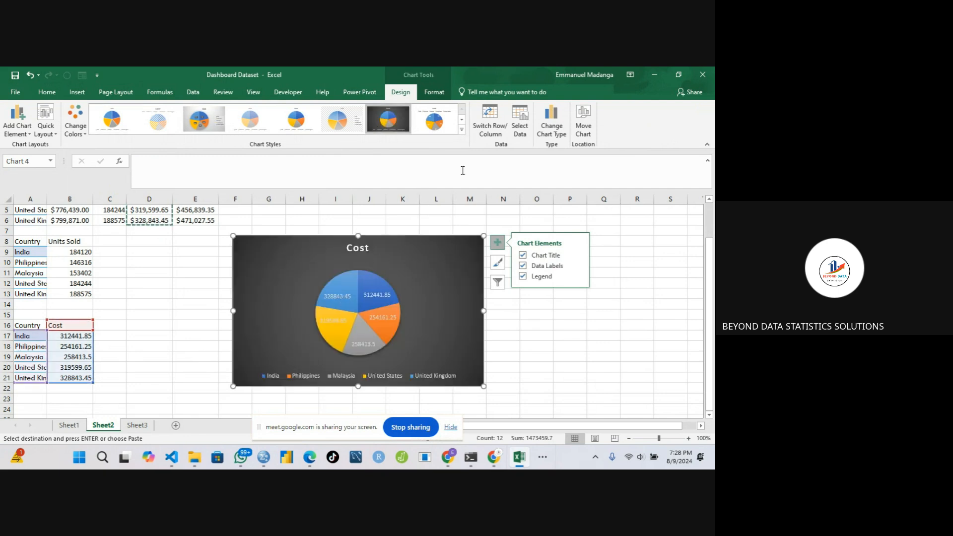
# Compare other chart types for the Cost pie chart and change it to a Clustered Bar chart.
pyautogui.click(549, 130)
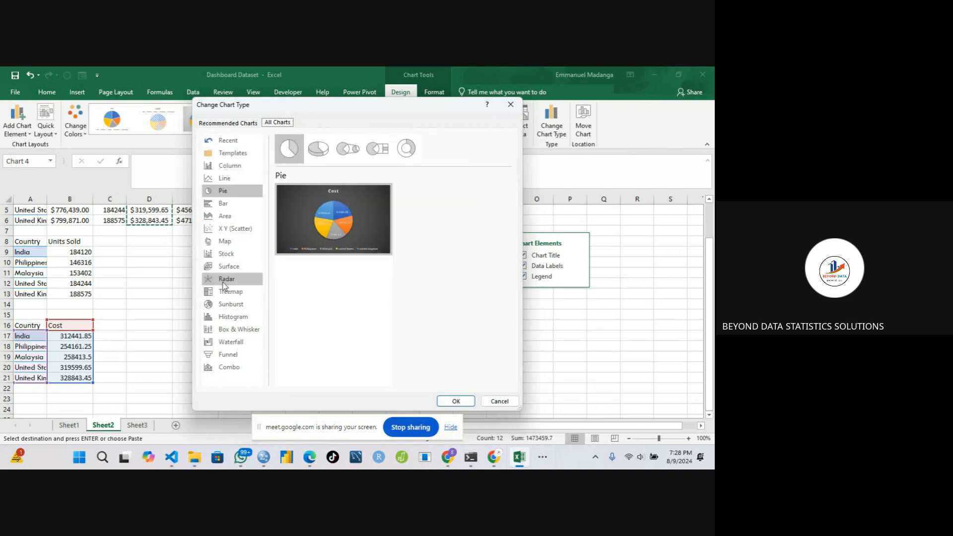
pyautogui.click(222, 215)
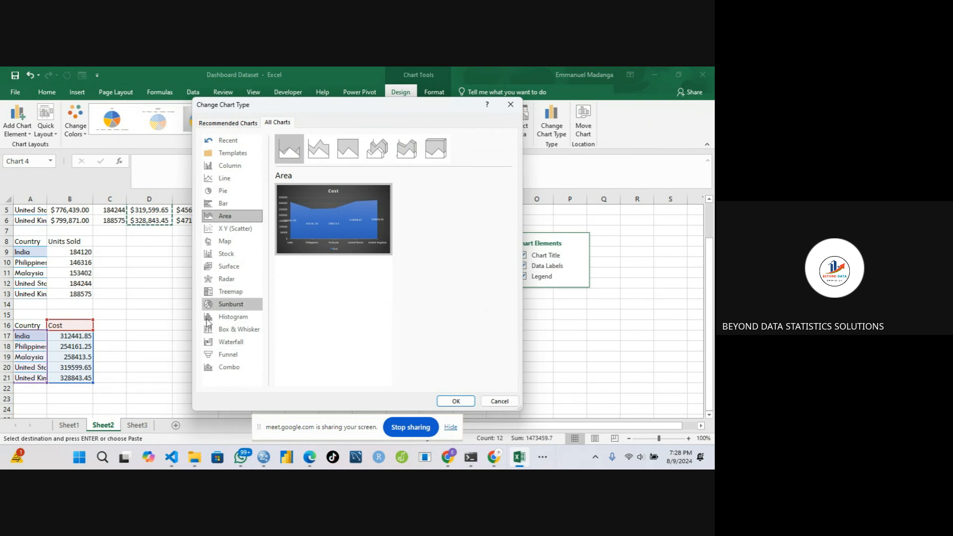
pyautogui.click(223, 357)
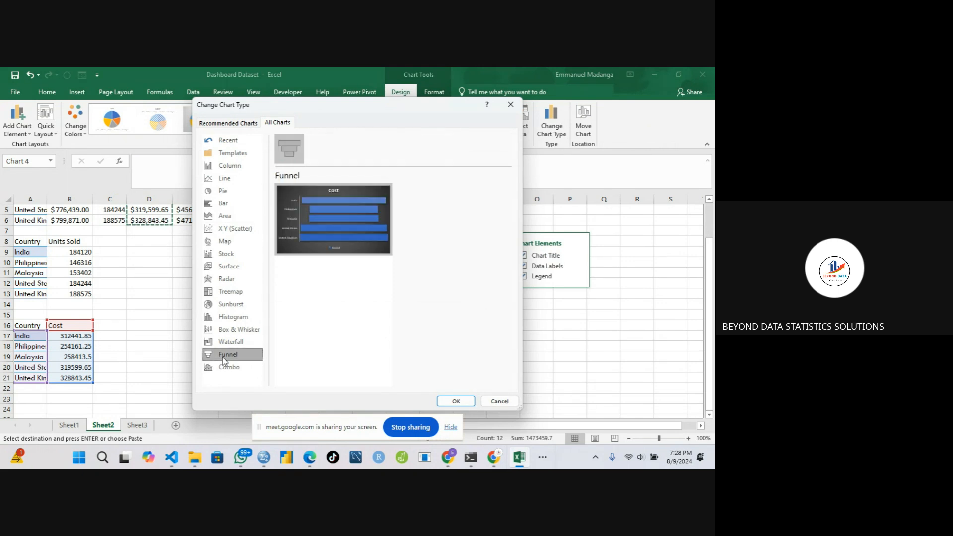
pyautogui.click(226, 306)
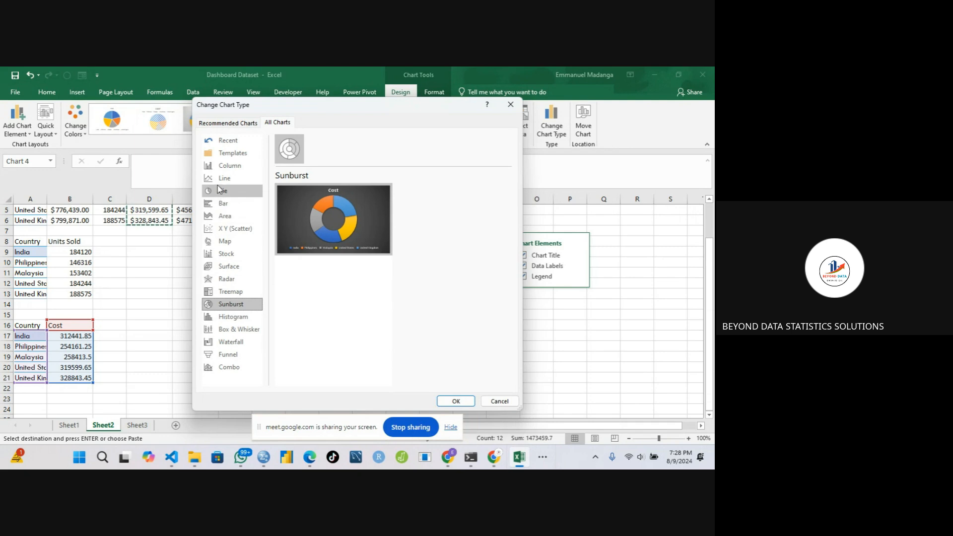
pyautogui.click(226, 169)
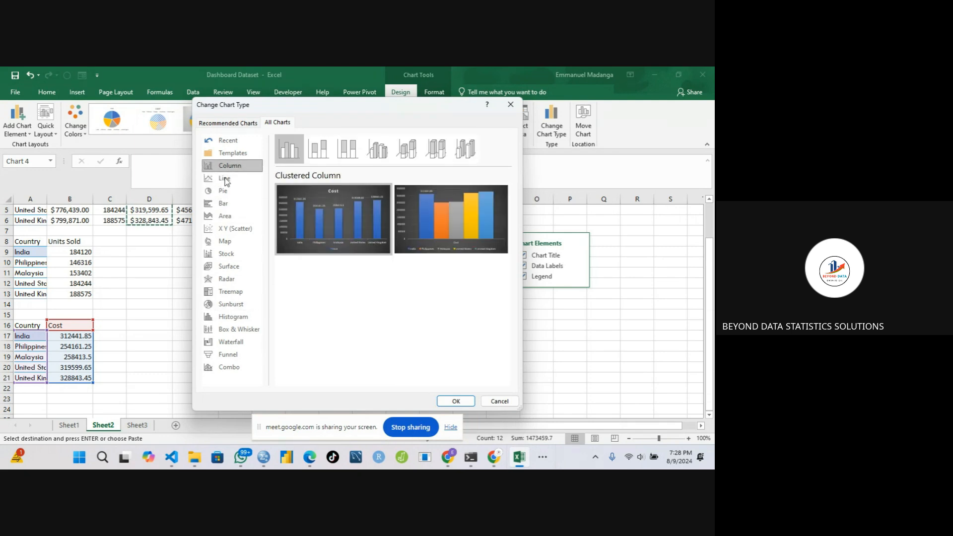
pyautogui.click(224, 205)
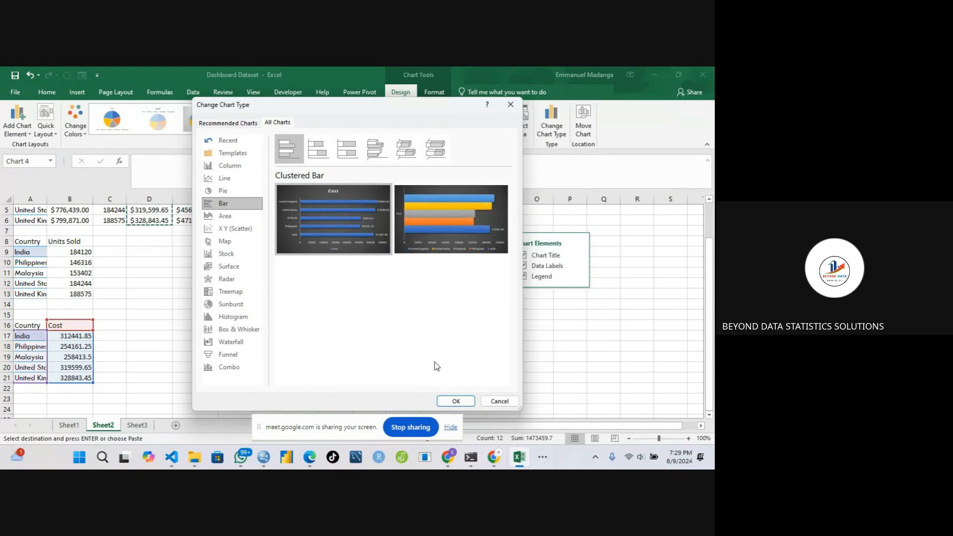
pyautogui.press('Down')
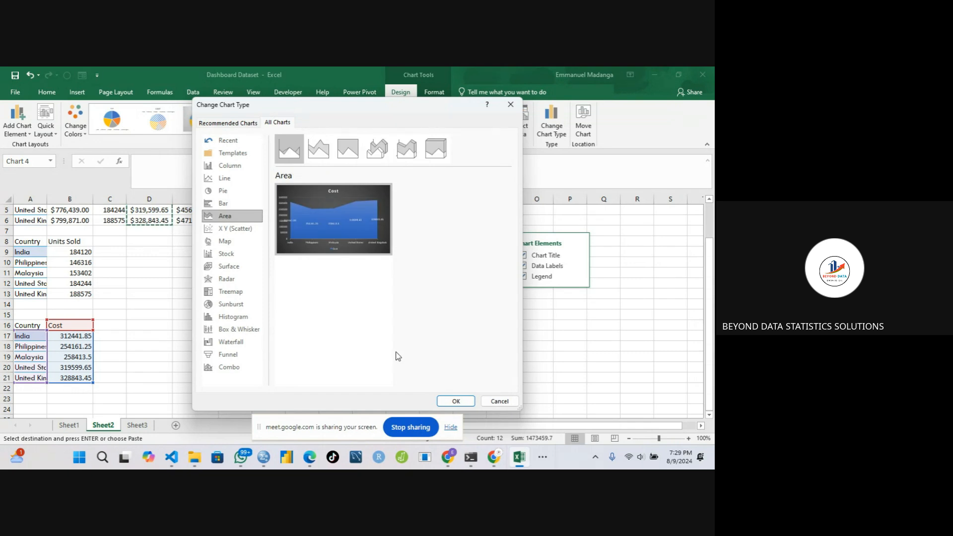
pyautogui.press('Up')
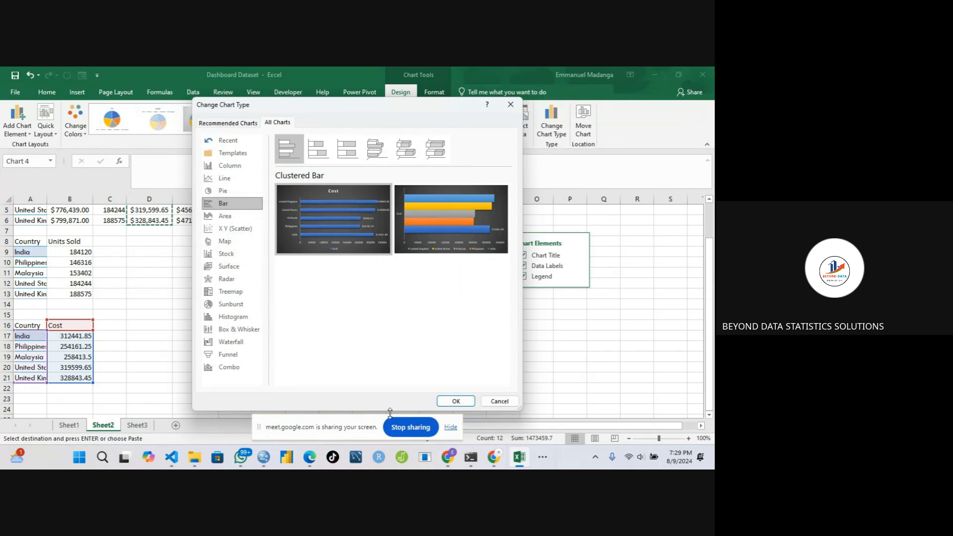
pyautogui.click(454, 401)
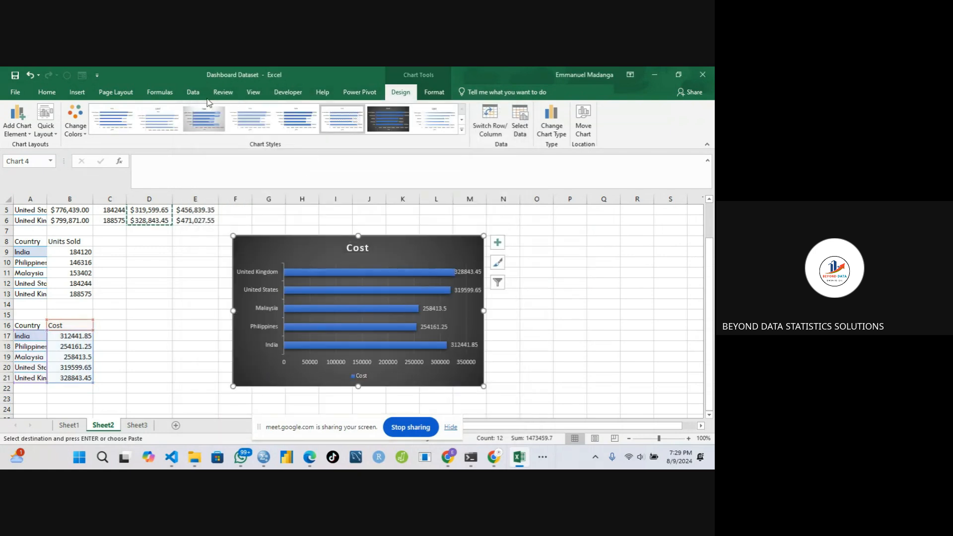
# Apply the light grey gradient style to the Cost bar chart, widen it to the end of column O and make it slightly taller.
pyautogui.click(203, 118)
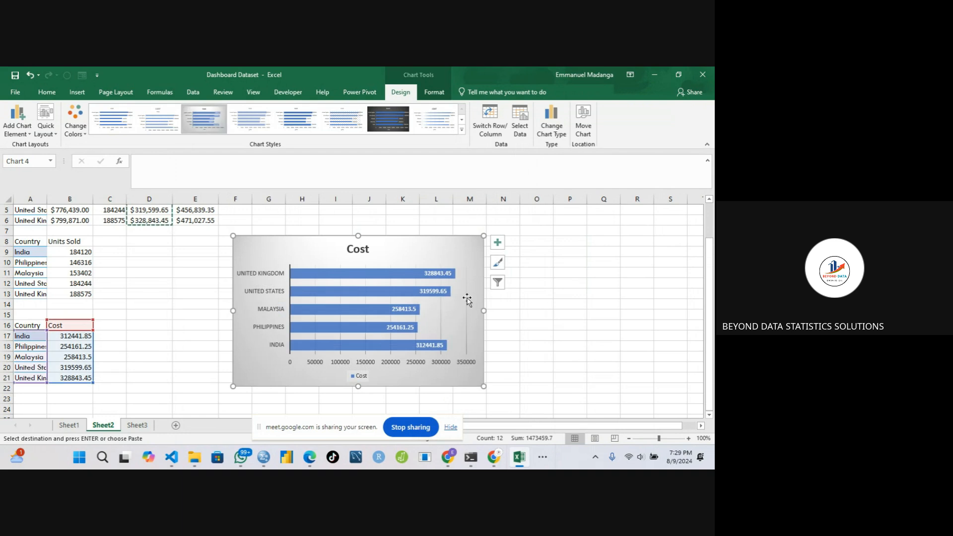
pyautogui.moveTo(485, 311); pyautogui.dragTo(555, 325)
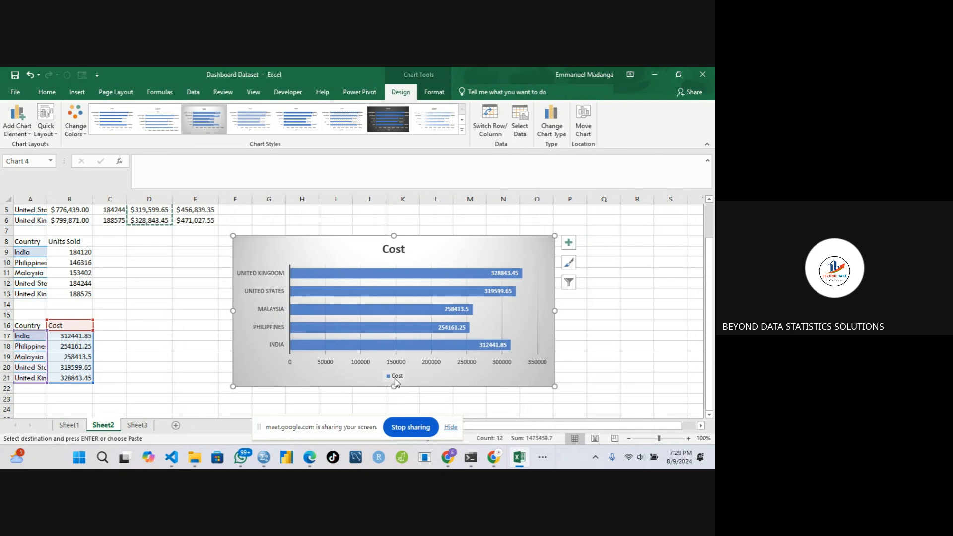
pyautogui.moveTo(393, 385); pyautogui.dragTo(393, 390)
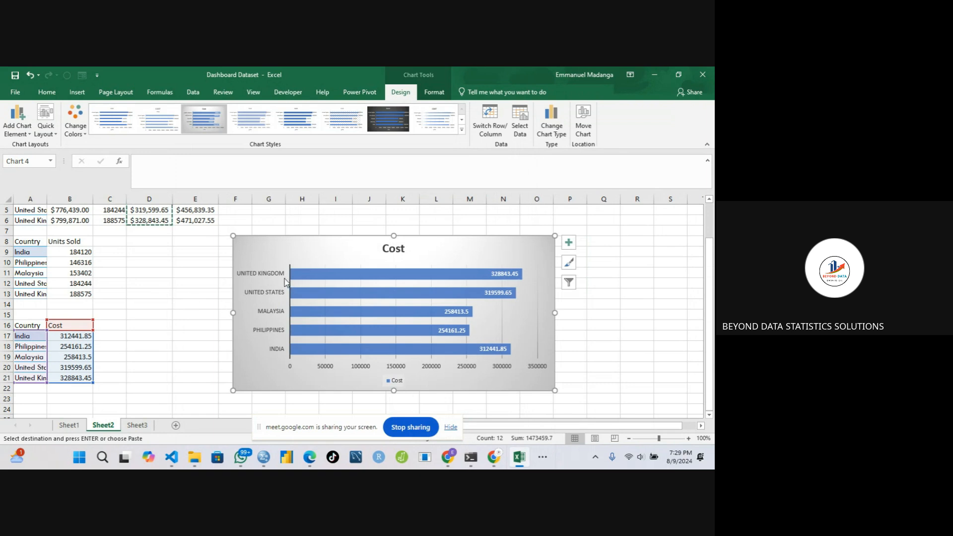
pyautogui.click(273, 262)
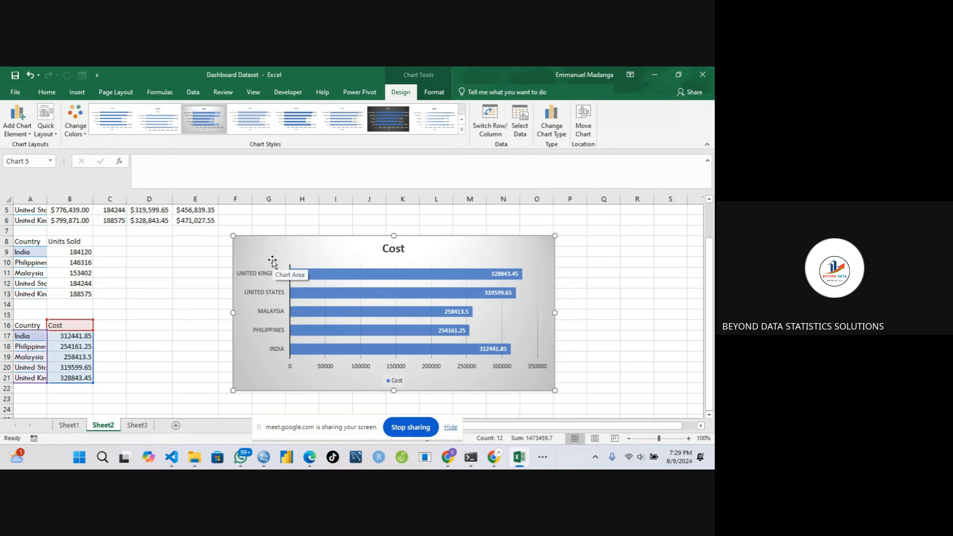
pyautogui.hotkey('ctrl', 'c')
pyautogui.hotkey('ctrl', 'v')
pyautogui.hotkey('ctrl', 'z')
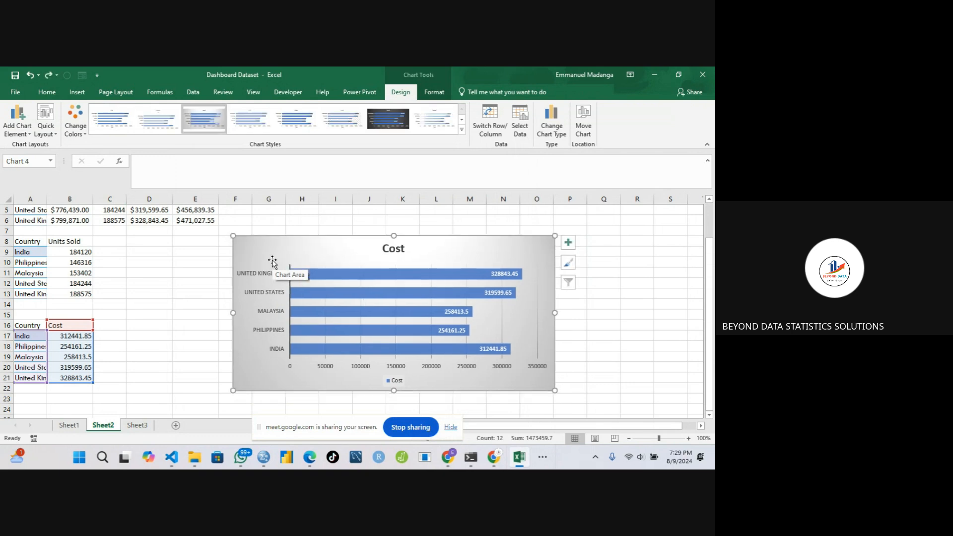
# Move the Cost chart from Sheet2 to Sheet3 and place it directly below the Revenue by Country chart, starting at about row 19.
pyautogui.hotkey('ctrl', 'x')
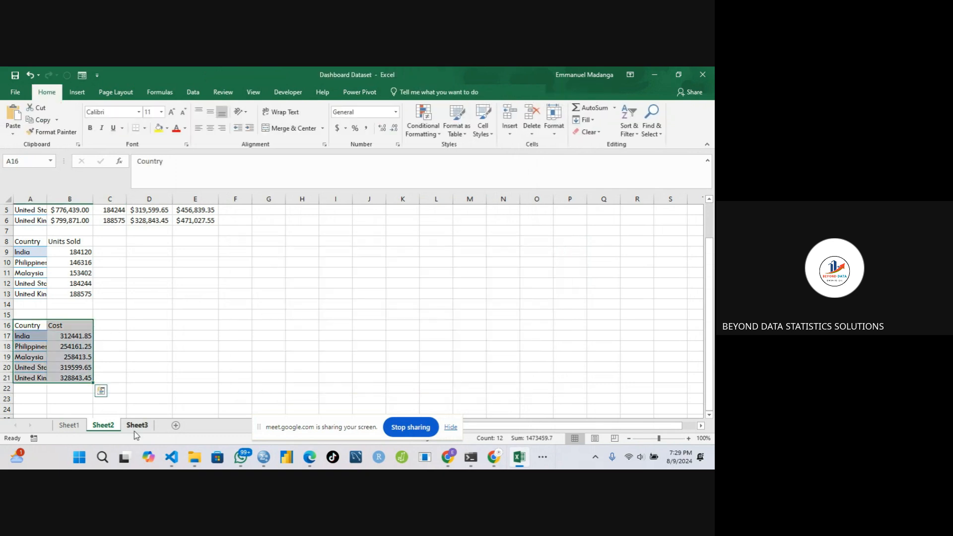
pyautogui.click(135, 425)
pyautogui.click(597, 254)
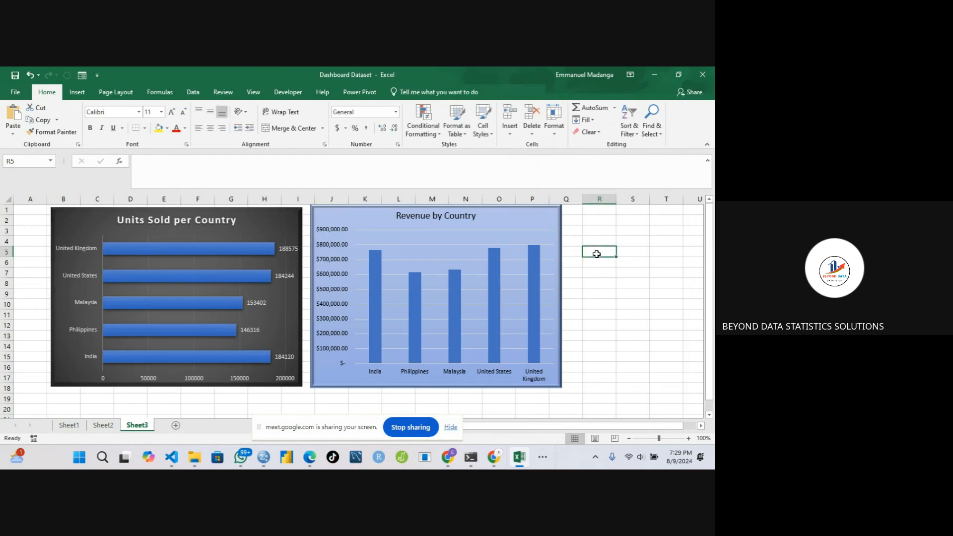
pyautogui.press('Down')
pyautogui.press('Down')
pyautogui.press('Down')
pyautogui.press('Down')
pyautogui.press('Down')
pyautogui.press('Down')
pyautogui.press('Down')
pyautogui.press('Down')
pyautogui.press('Down')
pyautogui.press('Down')
pyautogui.press('Down')
pyautogui.press('Down')
pyautogui.press('Down')
pyautogui.press('Down')
pyautogui.press('Down')
pyautogui.press('Down')
pyautogui.press('Down')
pyautogui.press('Down')
pyautogui.press('Down')
pyautogui.press('Down')
pyautogui.press('Down')
pyautogui.press('Down')
pyautogui.press('Down')
pyautogui.press('Down')
pyautogui.press('Down')
pyautogui.press('Down')
pyautogui.press('Down')
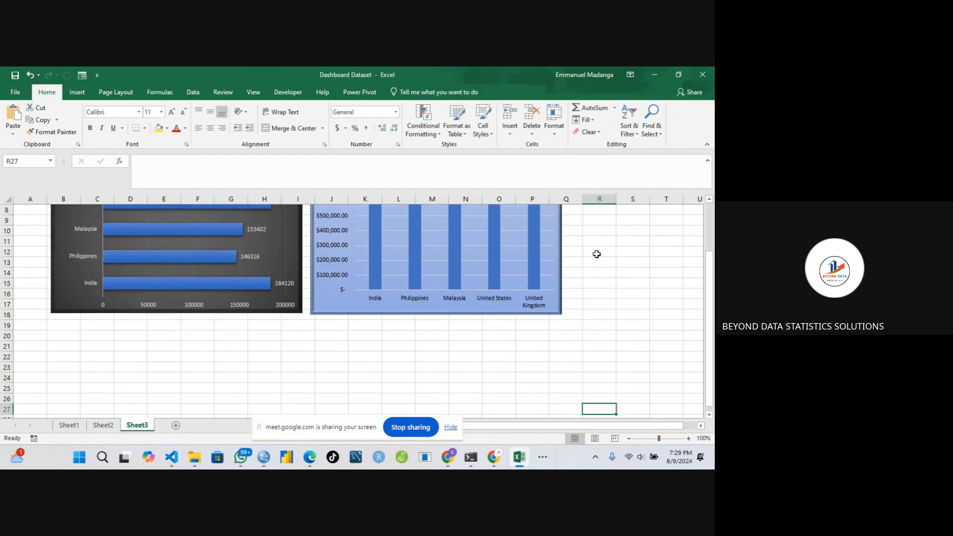
pyautogui.click(409, 274)
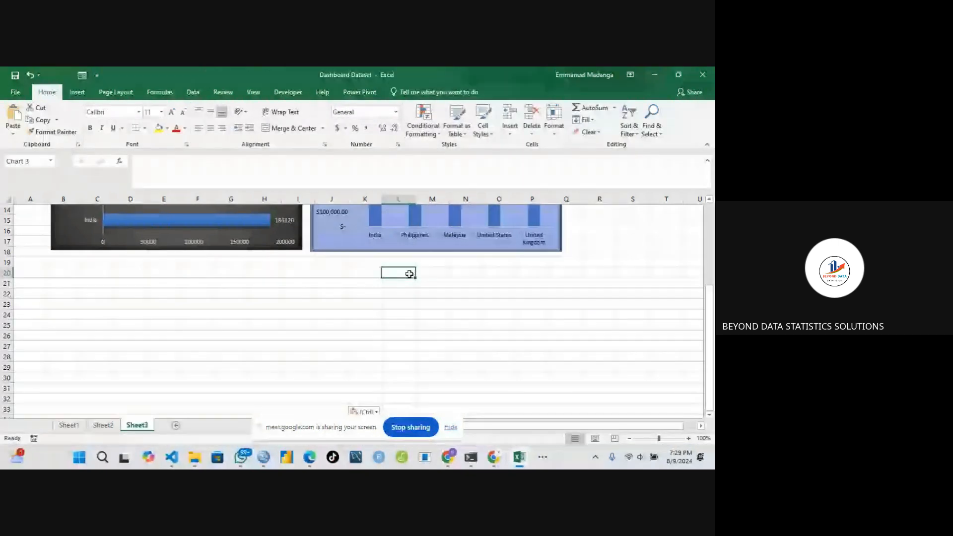
pyautogui.hotkey('ctrl', 'v')
pyautogui.moveTo(421, 285); pyautogui.dragTo(349, 274)
pyautogui.click(276, 284)
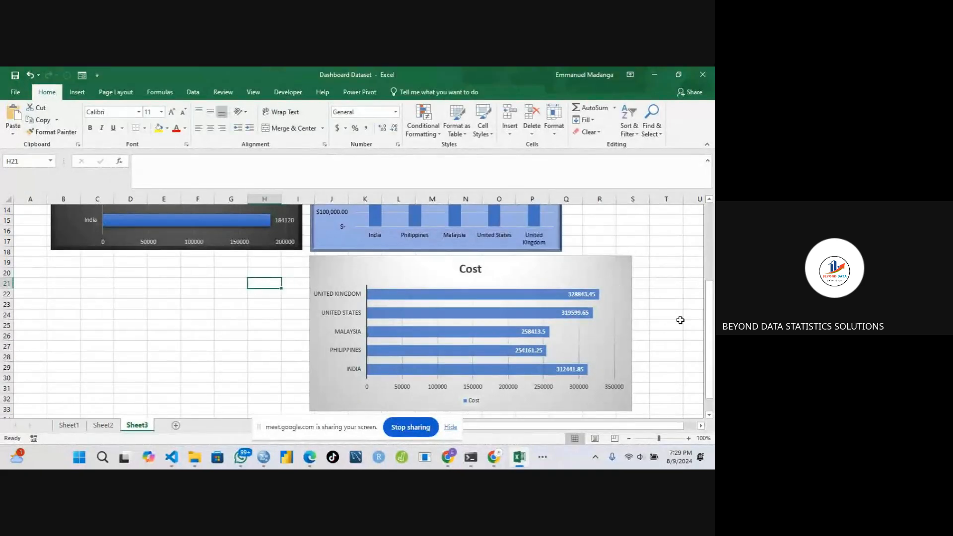
pyautogui.moveTo(712, 314); pyautogui.dragTo(713, 224)
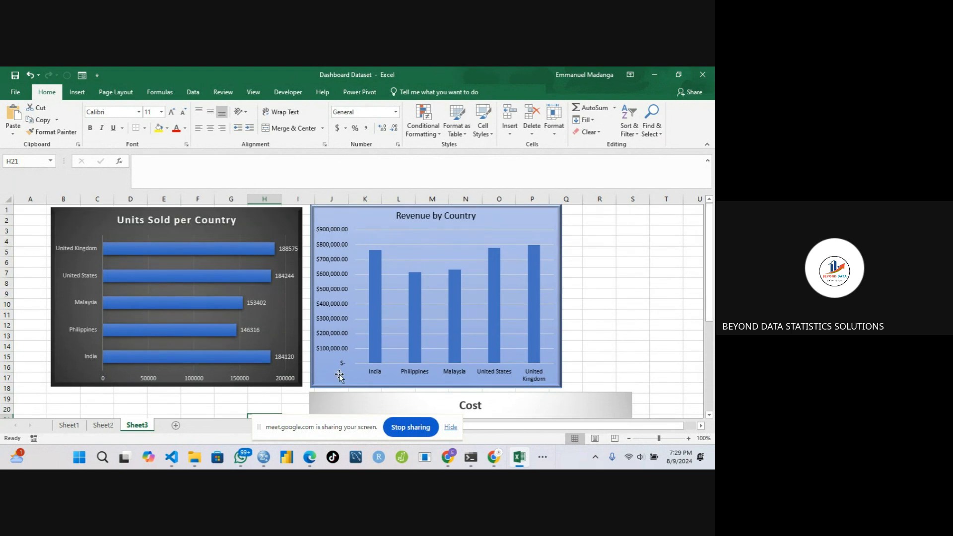
# Rename Sheet2, which holds the country summary tables, as Static.
pyautogui.click(97, 426)
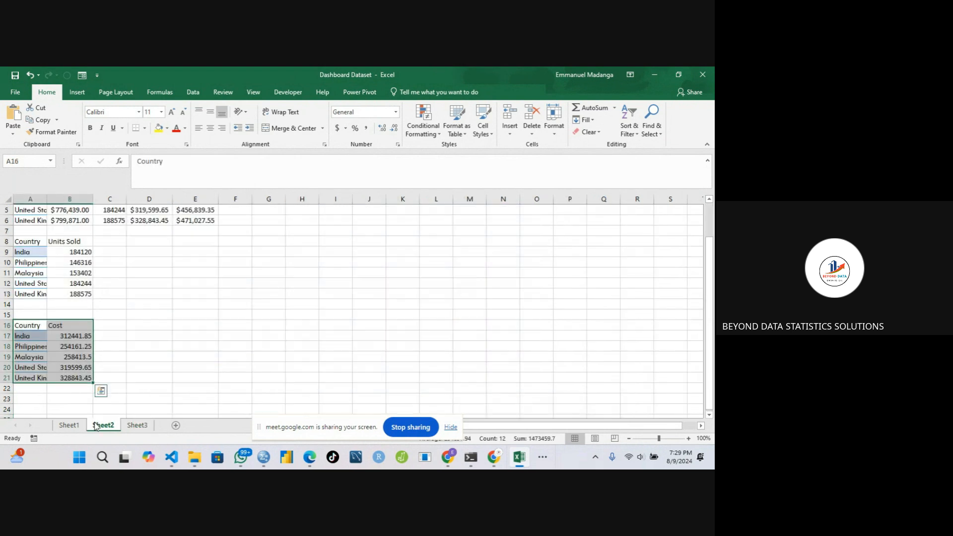
pyautogui.click(139, 326)
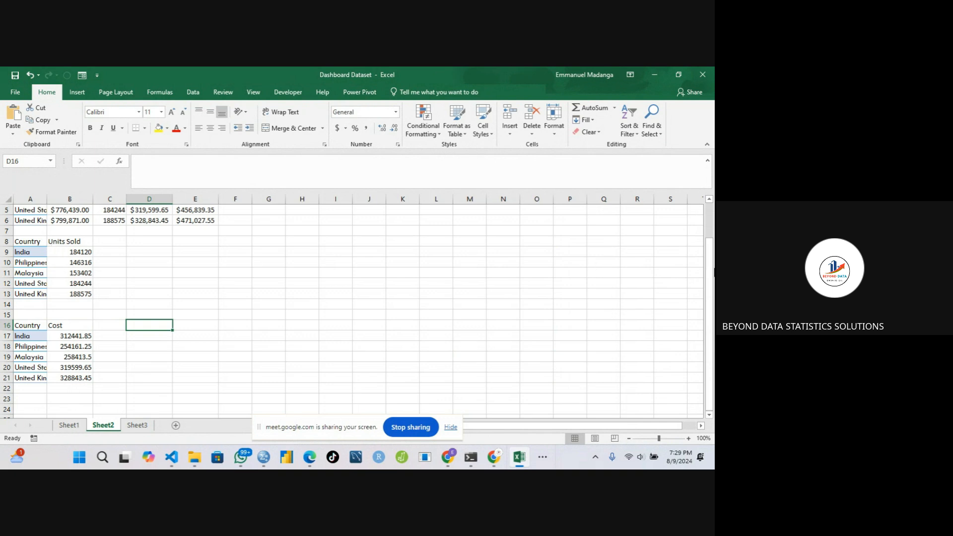
pyautogui.moveTo(710, 269); pyautogui.dragTo(713, 233)
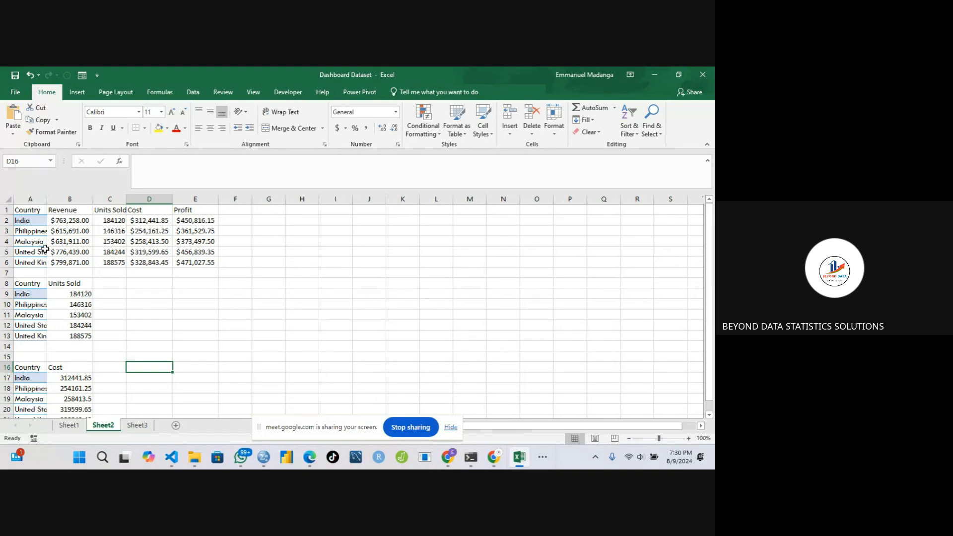
pyautogui.click(56, 221)
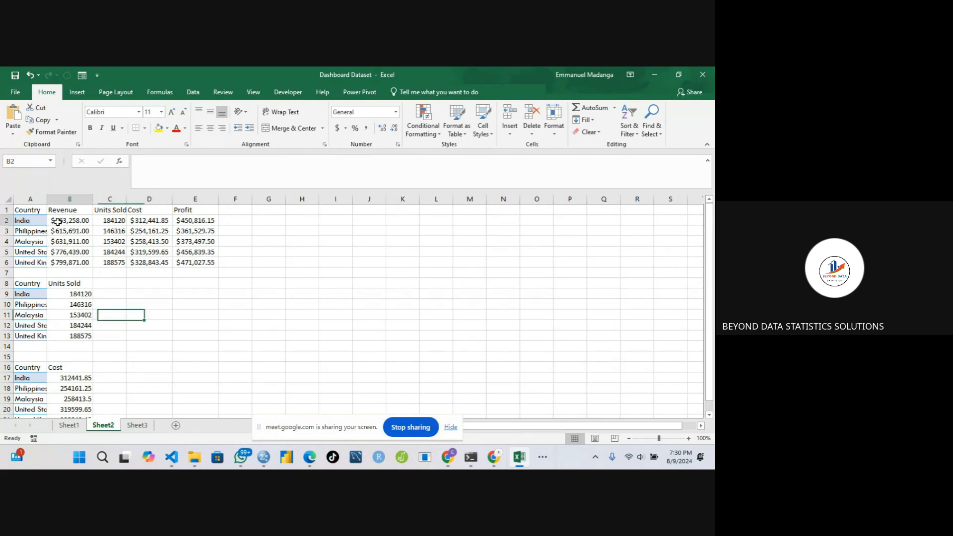
pyautogui.click(43, 220)
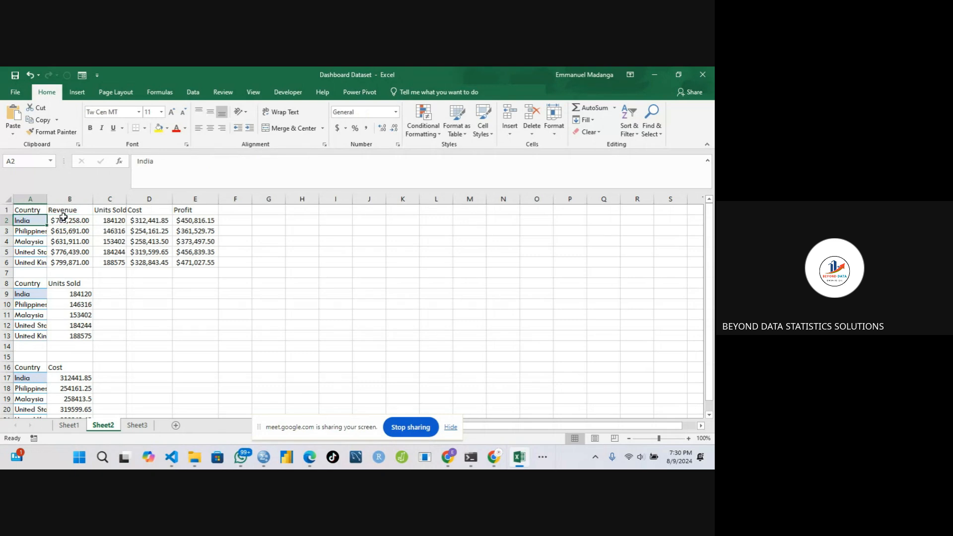
pyautogui.click(371, 219)
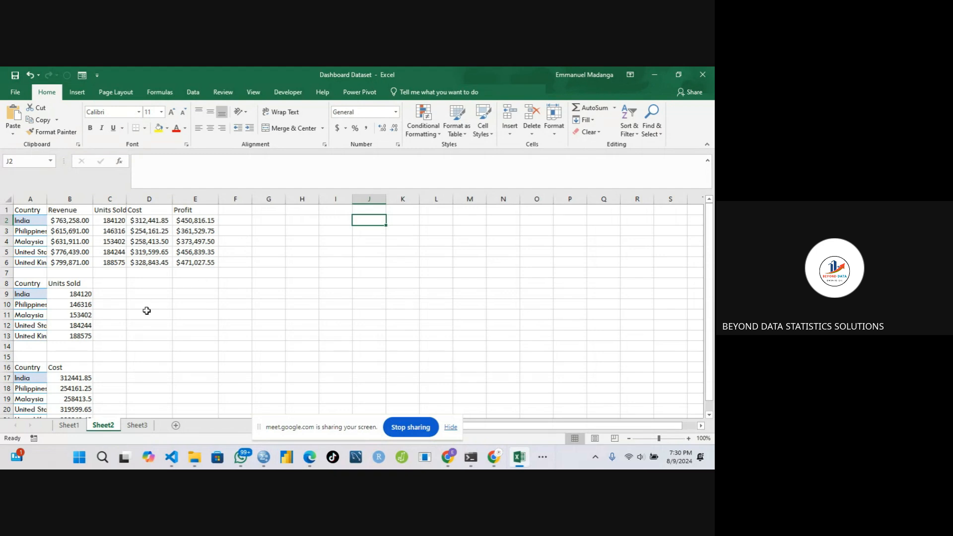
pyautogui.rightClick(103, 428)
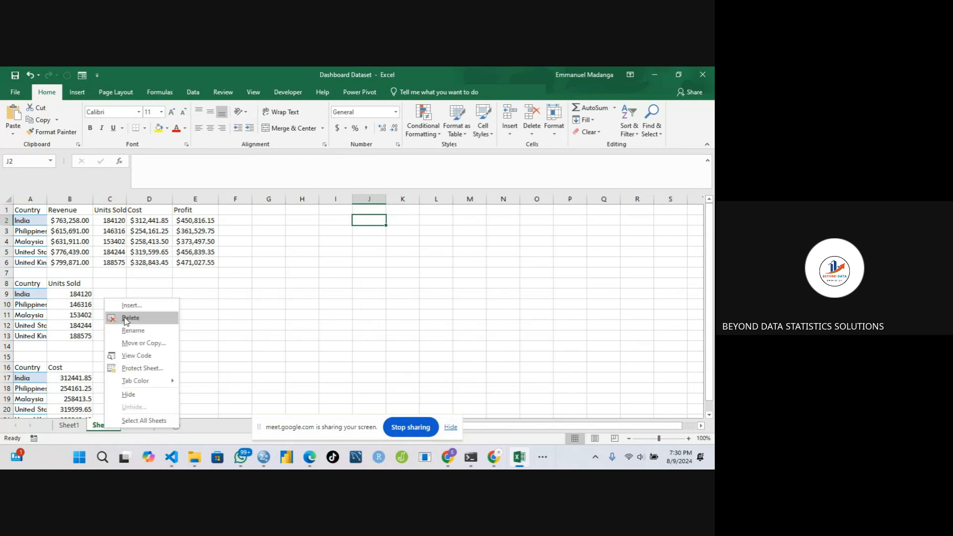
pyautogui.click(133, 331)
pyautogui.write('Sta')
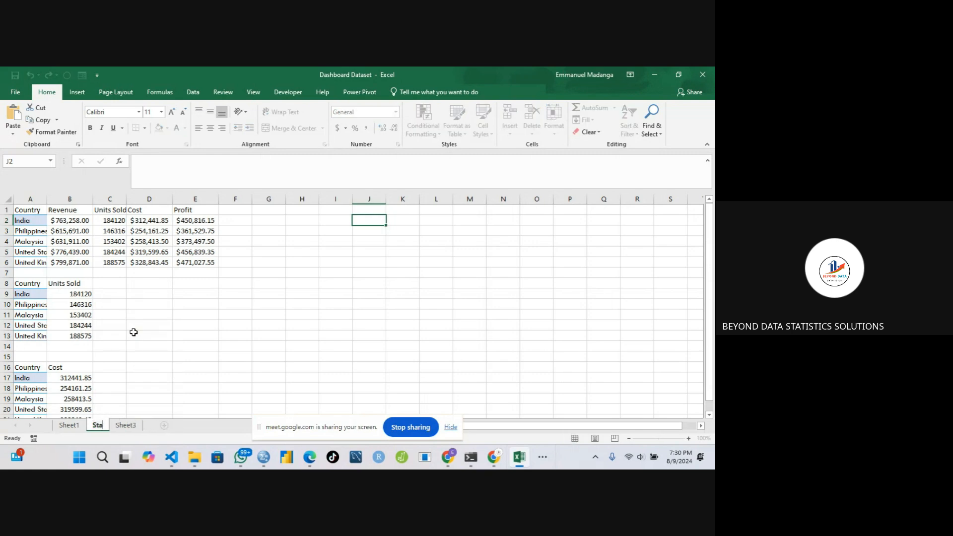
pyautogui.write('tic')
pyautogui.press('Return')
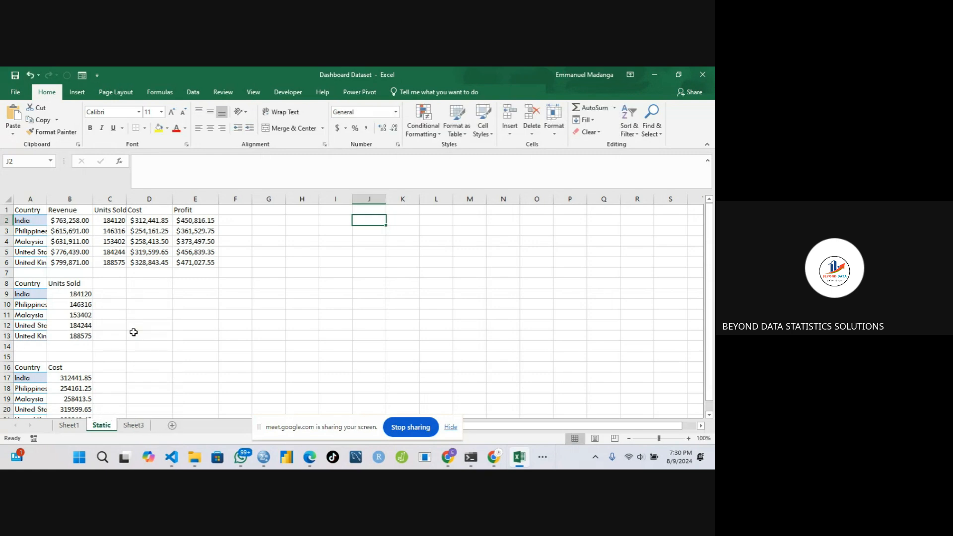
# Rename Sheet3, which holds the charts, as Static Visuals.
pyautogui.click(134, 426)
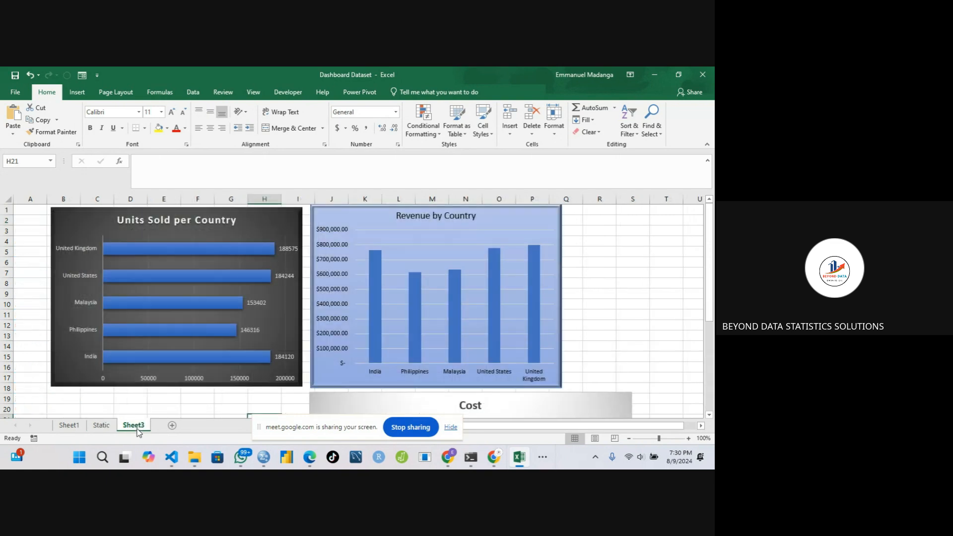
pyautogui.rightClick(137, 428)
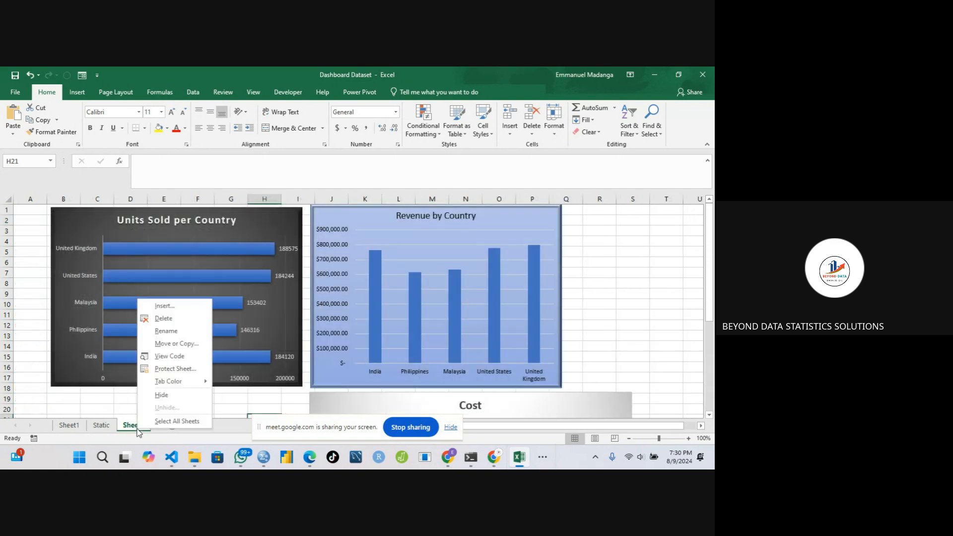
pyautogui.click(158, 339)
pyautogui.write('St')
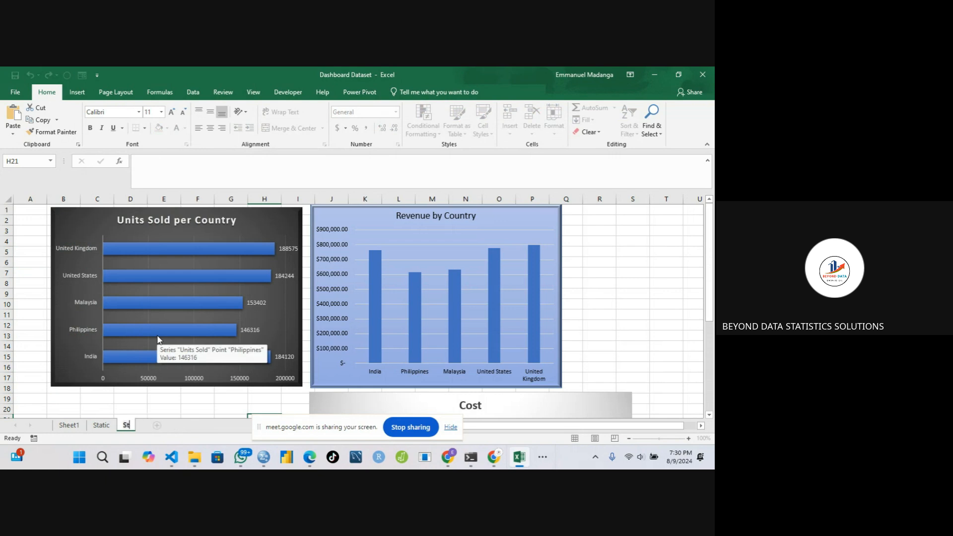
pyautogui.write('atic Visuals')
pyautogui.press('Return')
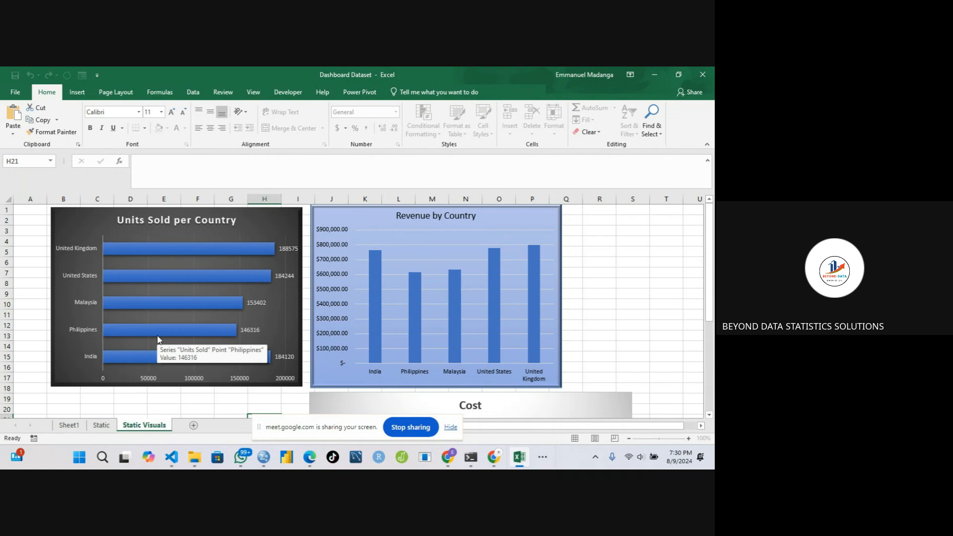
# Rename Sheet1, which holds the source table, as Data.
pyautogui.rightClick(70, 425)
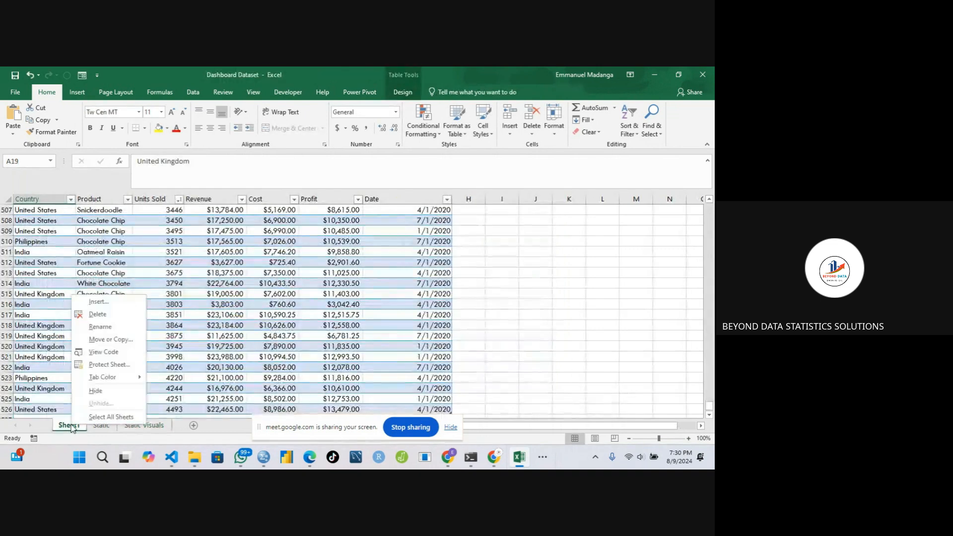
pyautogui.click(82, 328)
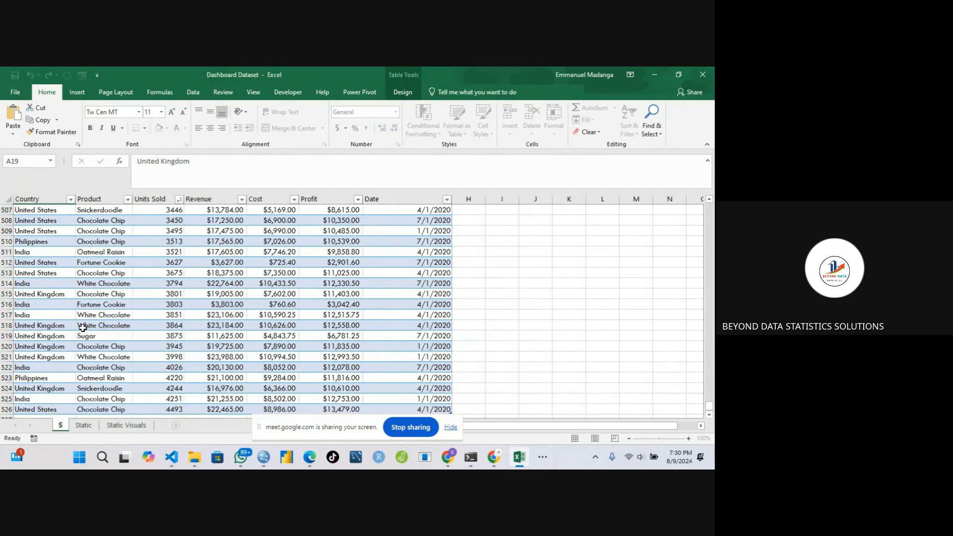
pyautogui.write('Data')
pyautogui.press('Return')
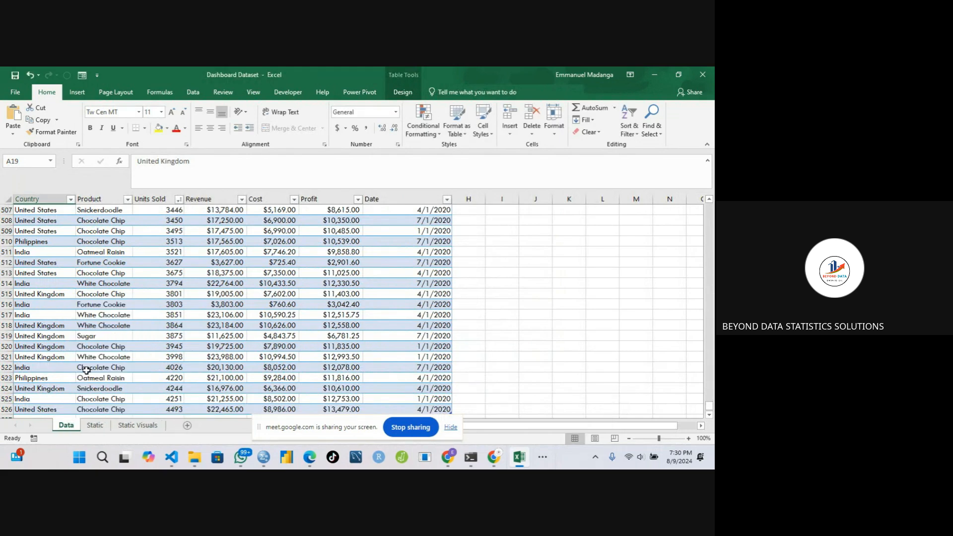
# Compare the summary tables on the Static sheet with the charts on the Static Visuals sheet.
pyautogui.click(97, 427)
pyautogui.click(123, 426)
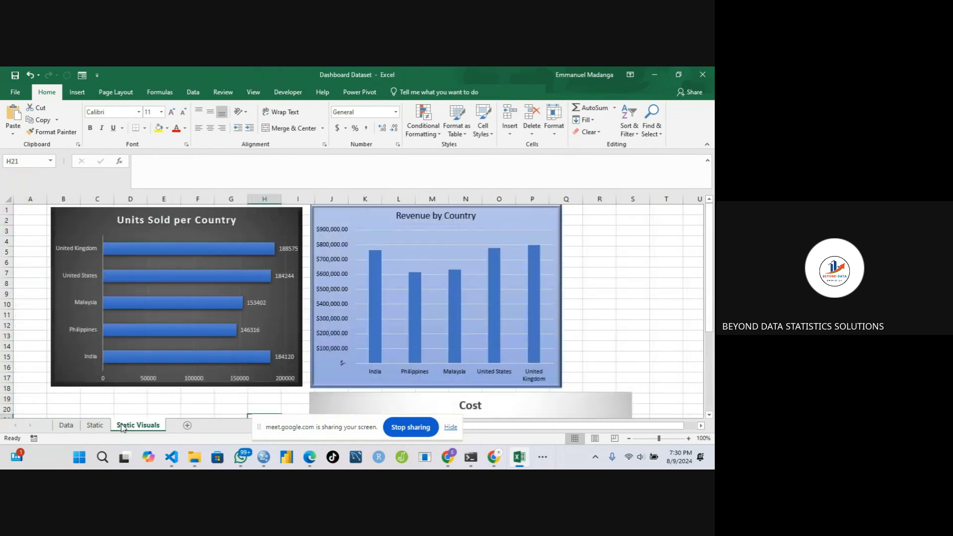
pyautogui.click(97, 427)
pyautogui.click(124, 426)
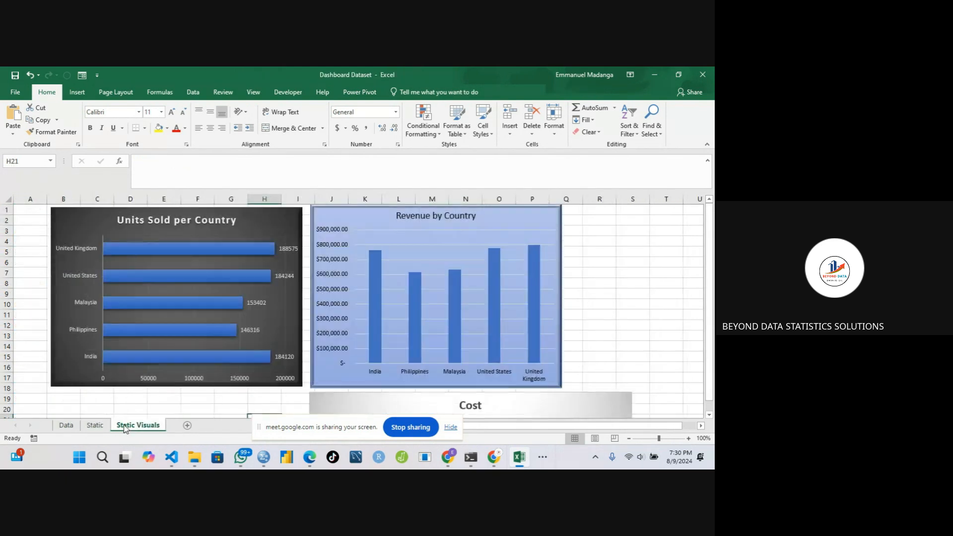
pyautogui.click(97, 427)
pyautogui.click(134, 426)
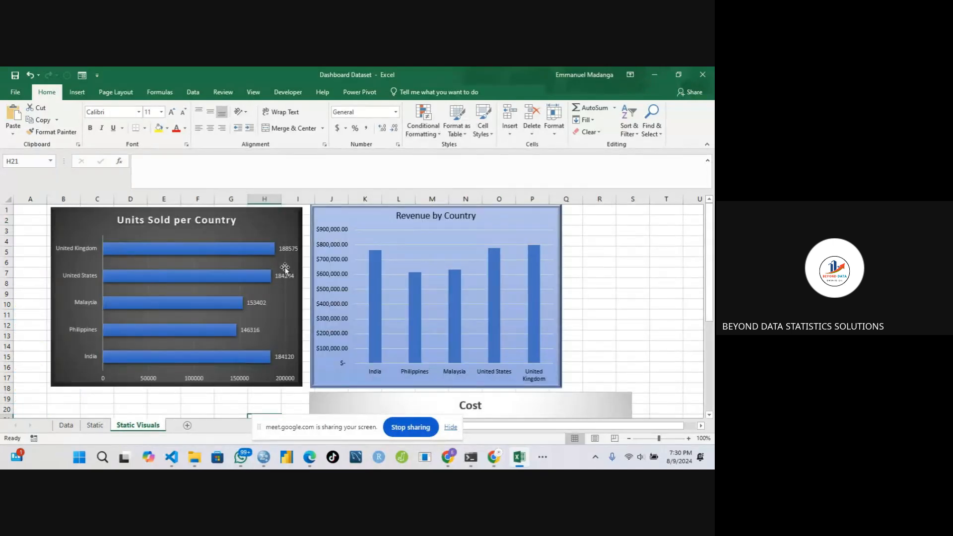
pyautogui.click(97, 427)
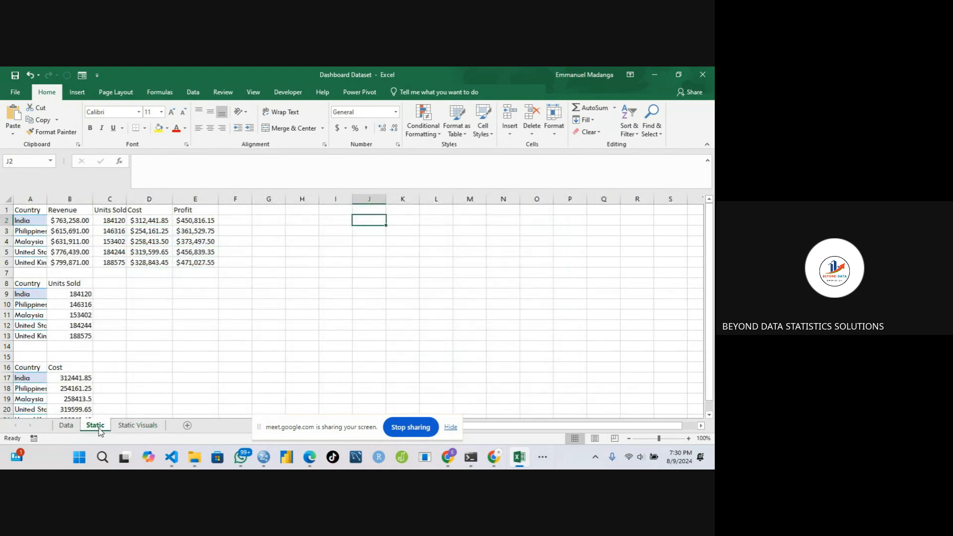
pyautogui.click(132, 426)
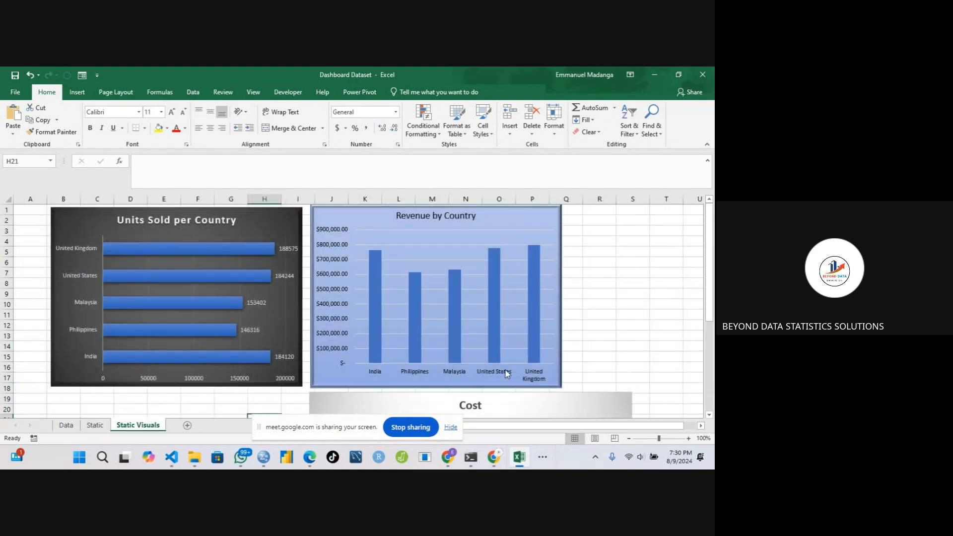
# Stop sharing the screen in the Google Meet call.
pyautogui.moveTo(502, 457)
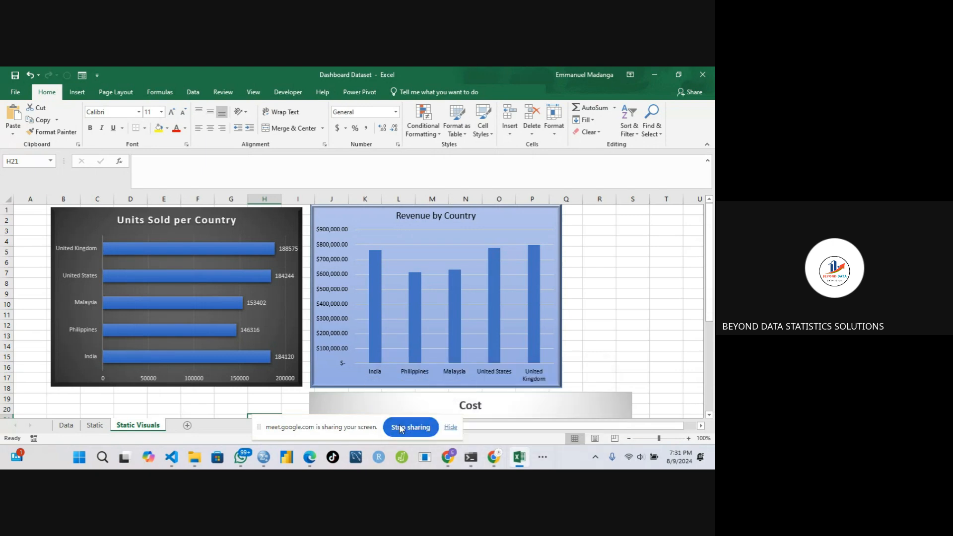
pyautogui.click(402, 428)
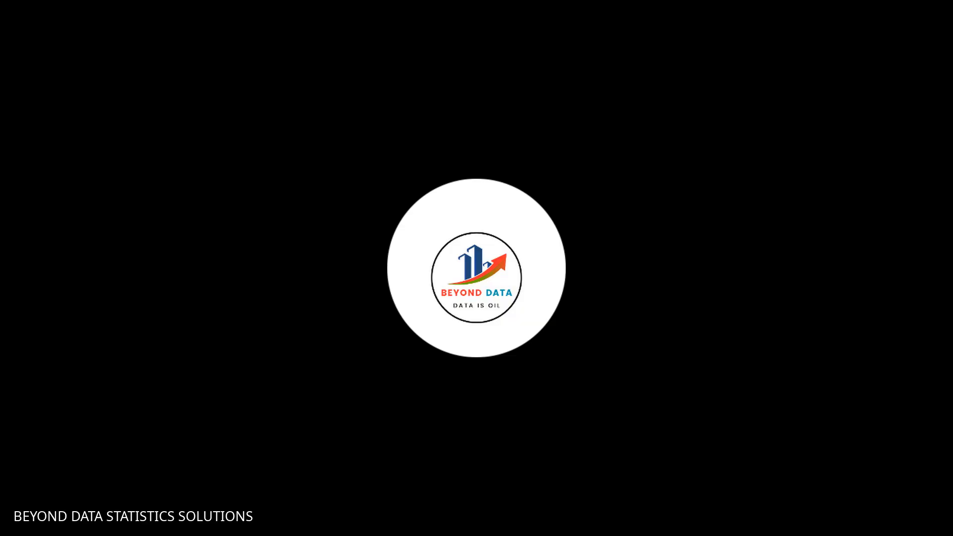
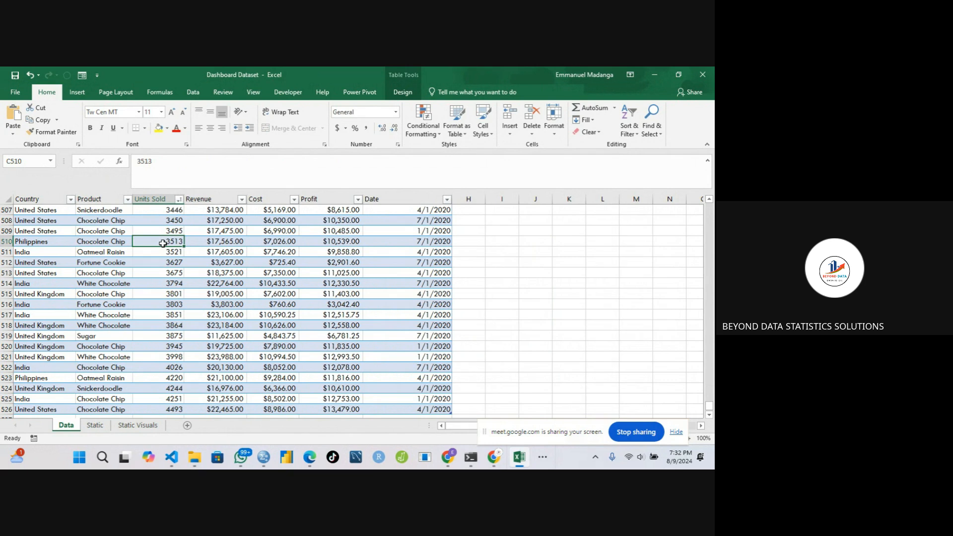
# Create a PivotTable from Table1 on the Data sheet and place it on a new worksheet.
pyautogui.click(80, 94)
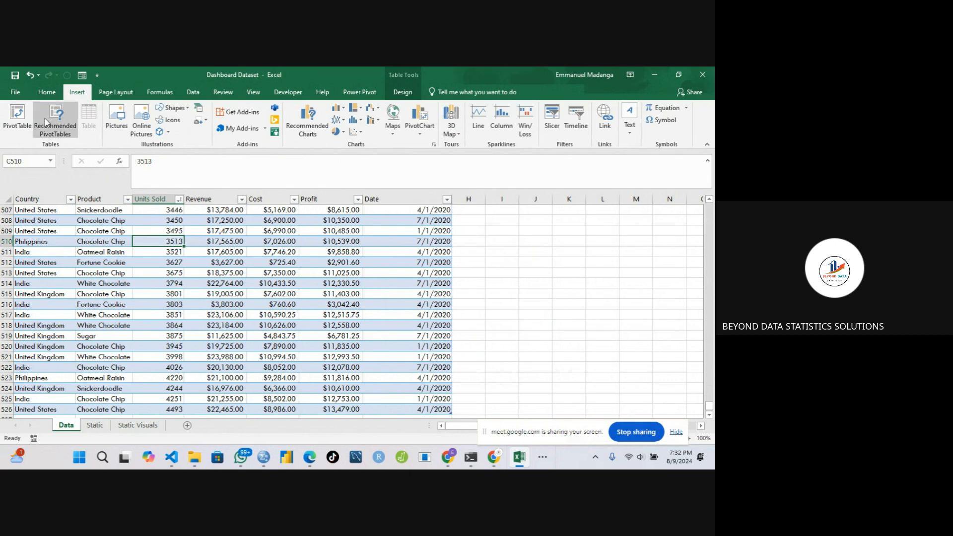
pyautogui.click(14, 121)
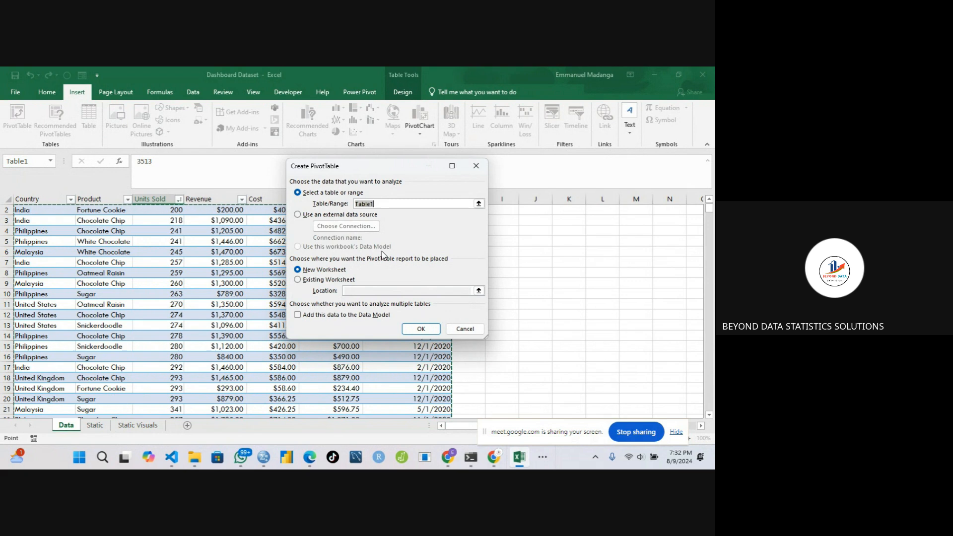
pyautogui.moveTo(496, 458)
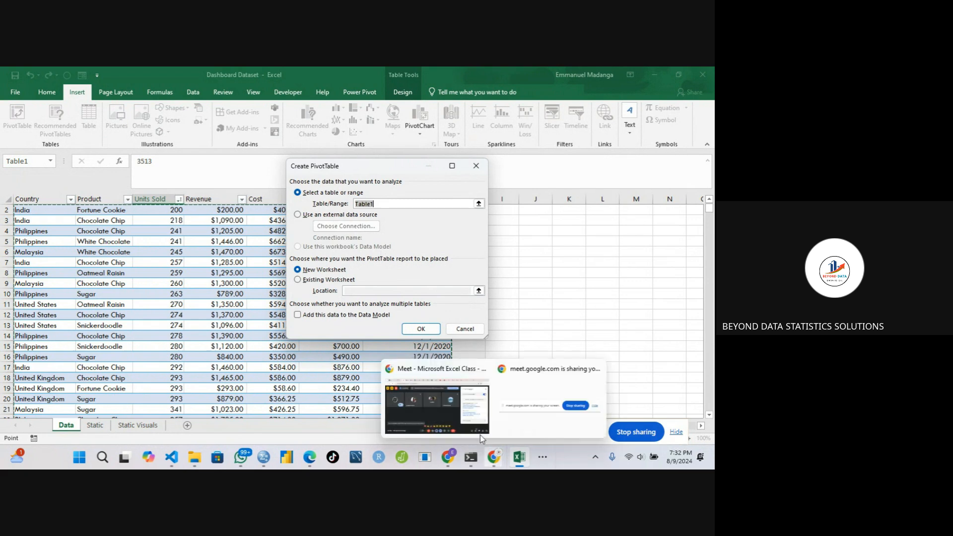
pyautogui.moveTo(441, 402)
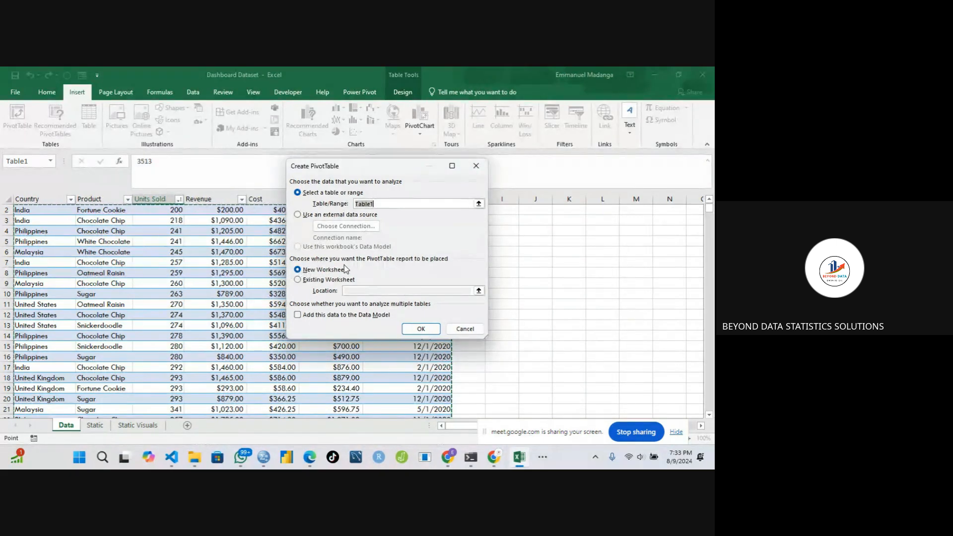
pyautogui.click(412, 328)
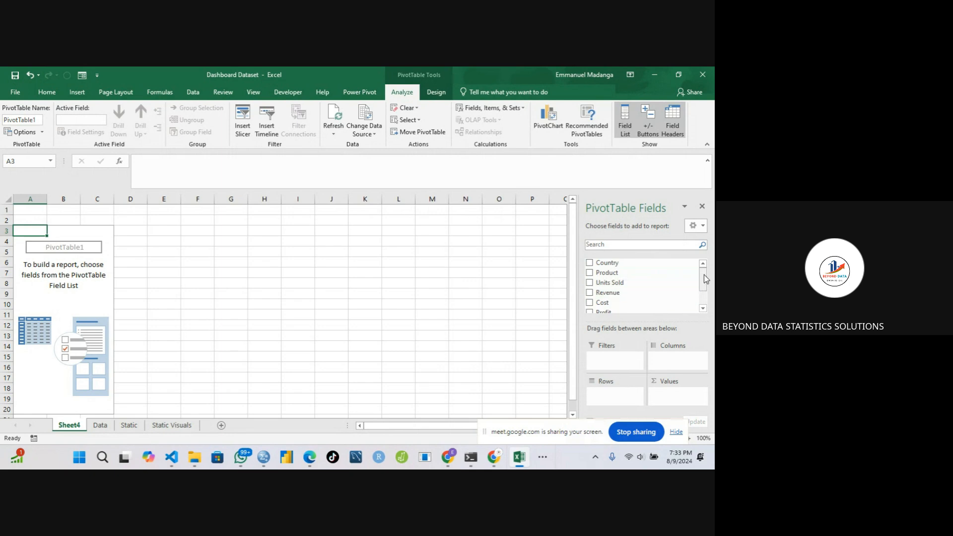
# Build the PivotTable with Country as rows and the sums of Revenue, Cost and Profit as values.
pyautogui.click(590, 263)
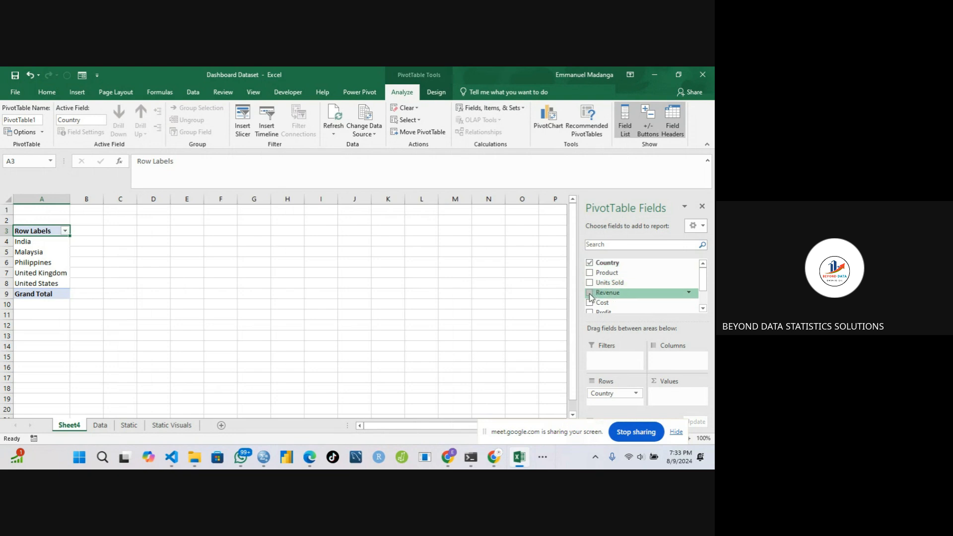
pyautogui.moveTo(590, 297); pyautogui.dragTo(666, 395)
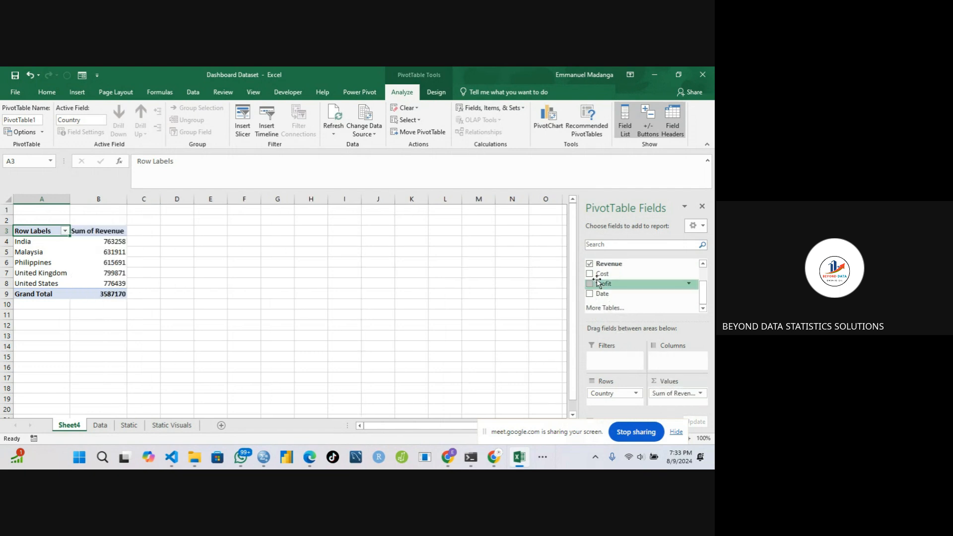
pyautogui.moveTo(590, 278); pyautogui.dragTo(662, 397)
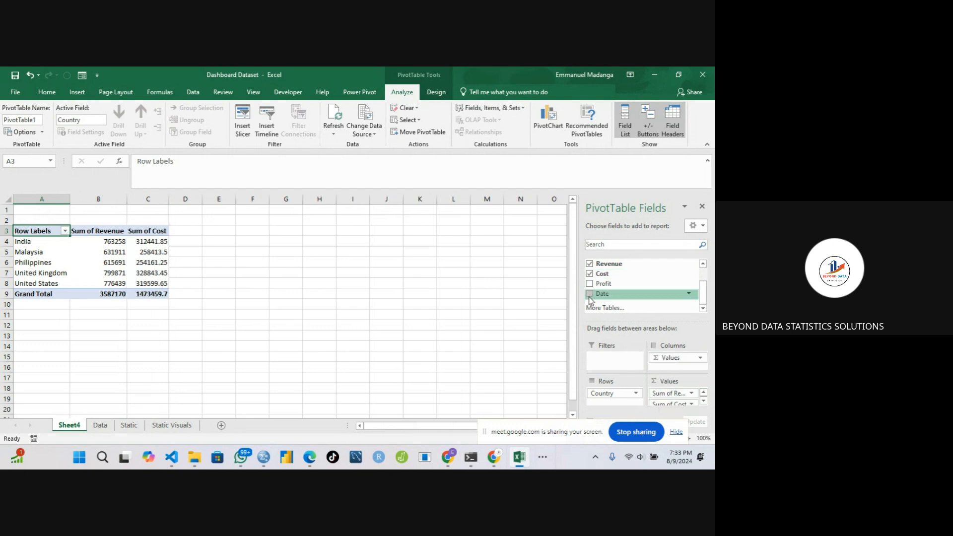
pyautogui.moveTo(591, 288); pyautogui.dragTo(664, 410)
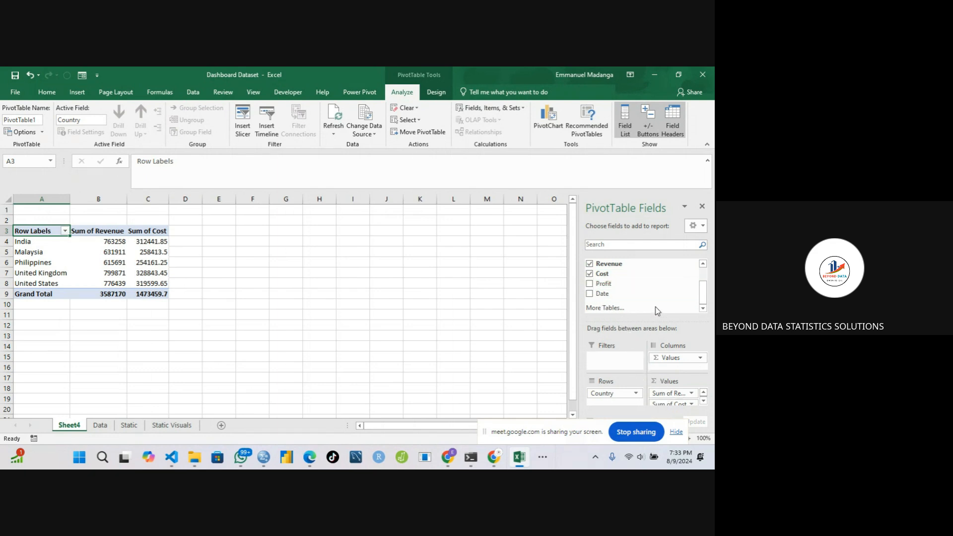
pyautogui.click(590, 285)
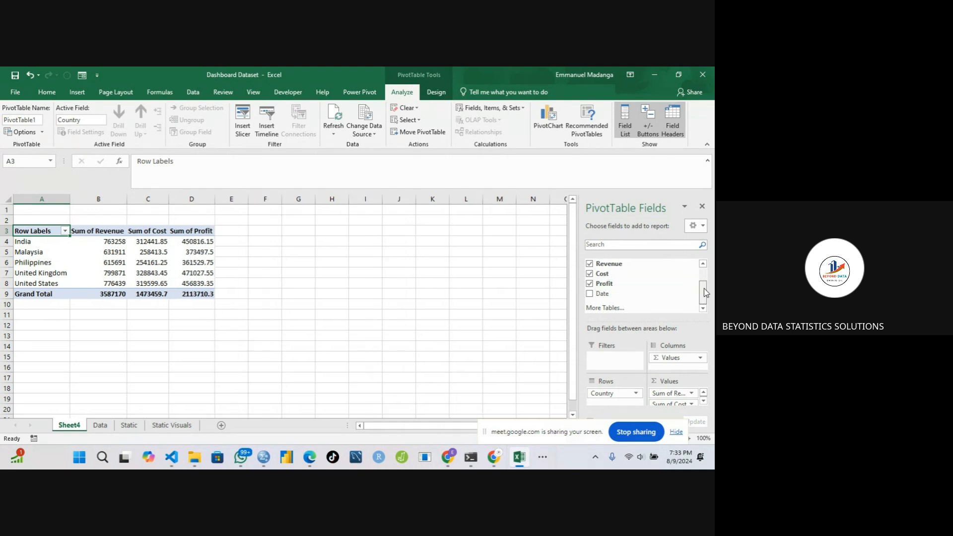
pyautogui.scroll(3, 706, 292)
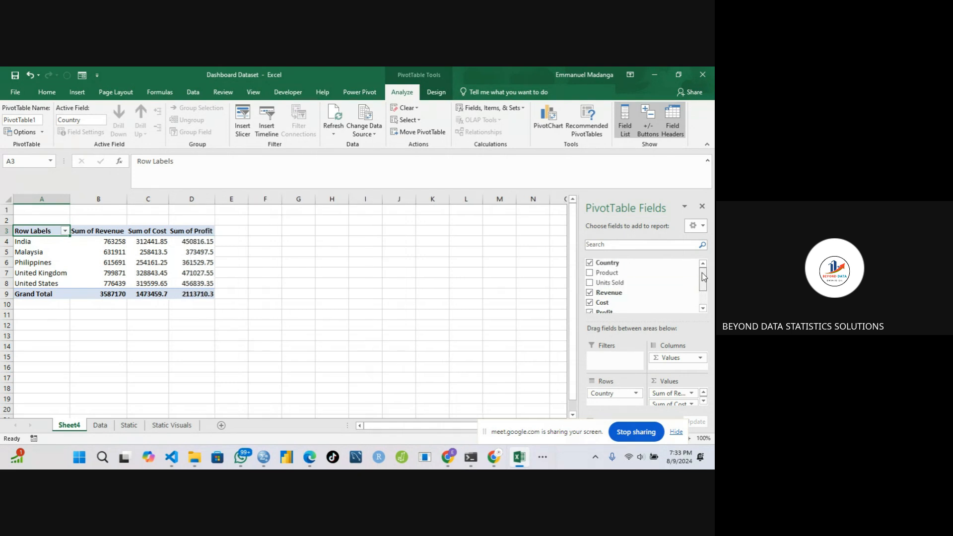
# Add the sum of Units Sold to the country PivotTable and rename its Row Labels header to Country.
pyautogui.click(591, 283)
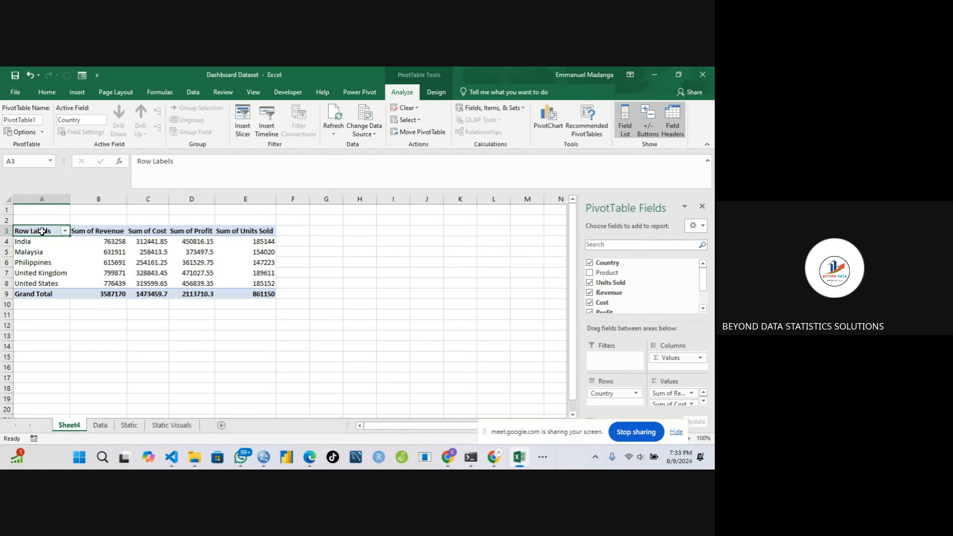
pyautogui.write('Country')
pyautogui.press('Return')
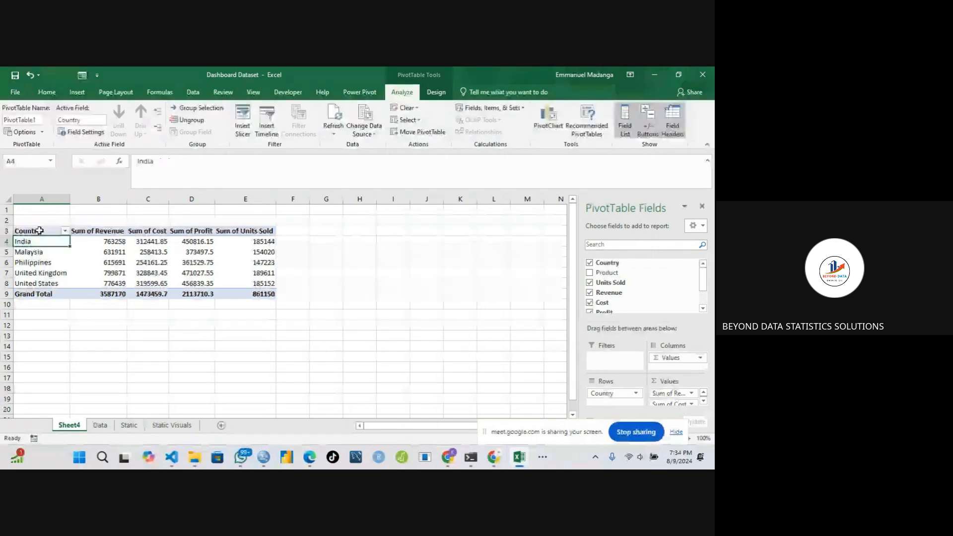
pyautogui.click(45, 325)
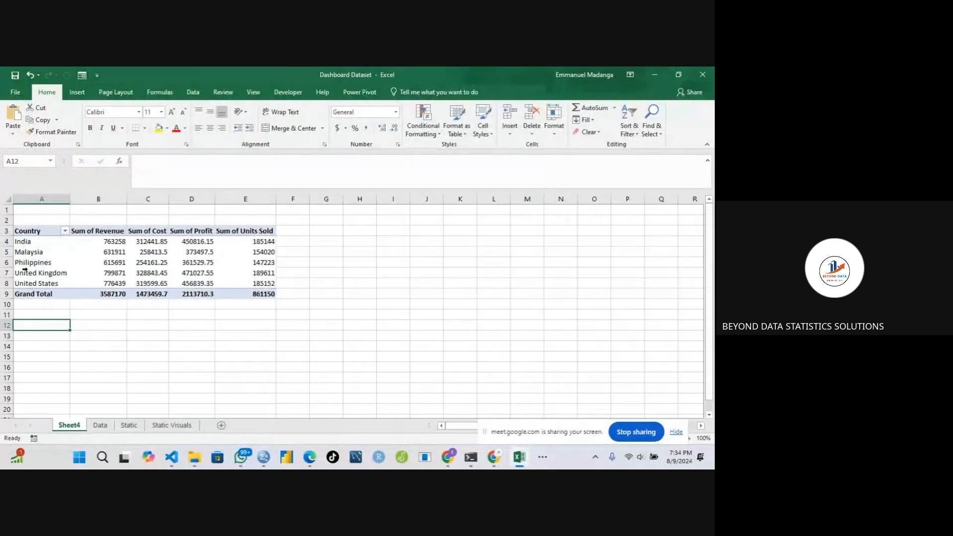
# Review the Country, Revenue, Cost, Profit and Units Sold columns of the country PivotTable.
pyautogui.click(27, 231)
pyautogui.click(97, 232)
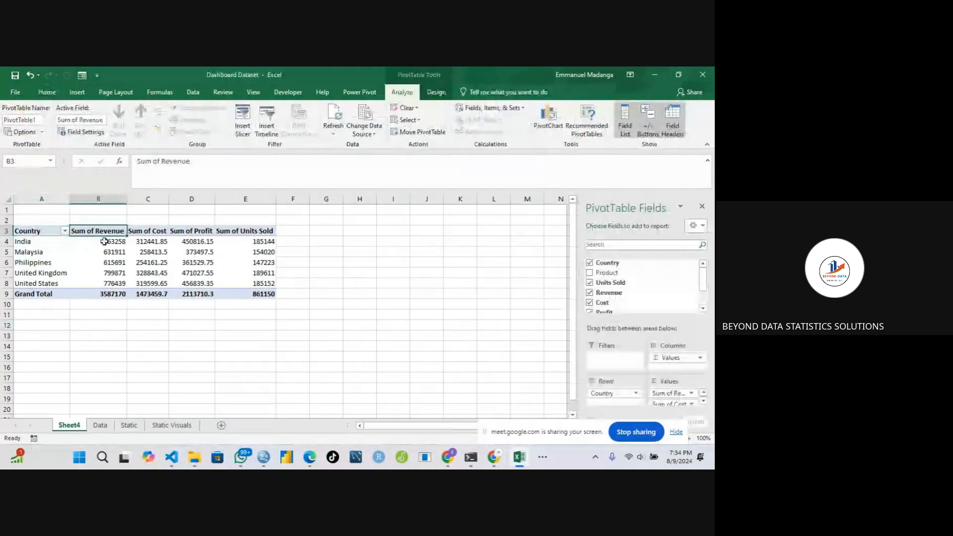
pyautogui.click(98, 263)
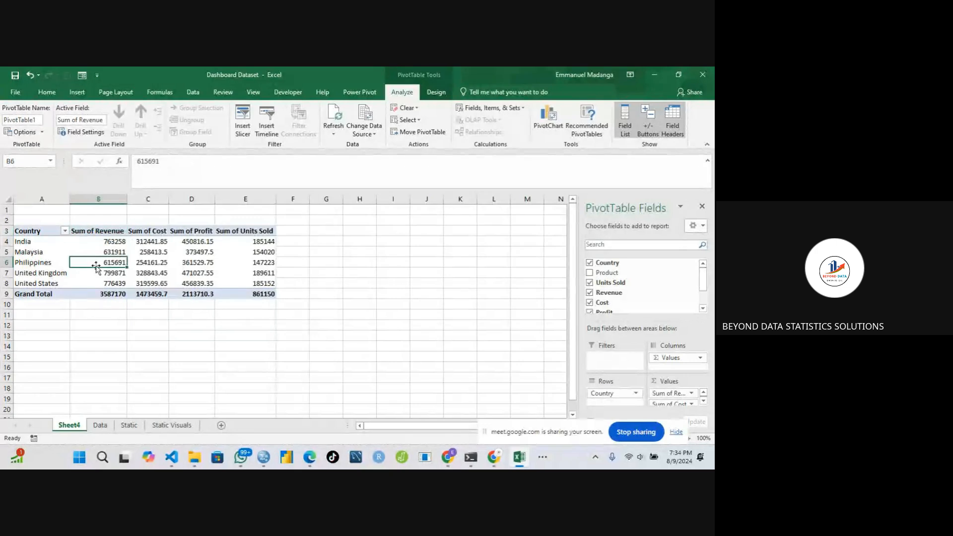
pyautogui.click(144, 233)
pyautogui.click(145, 252)
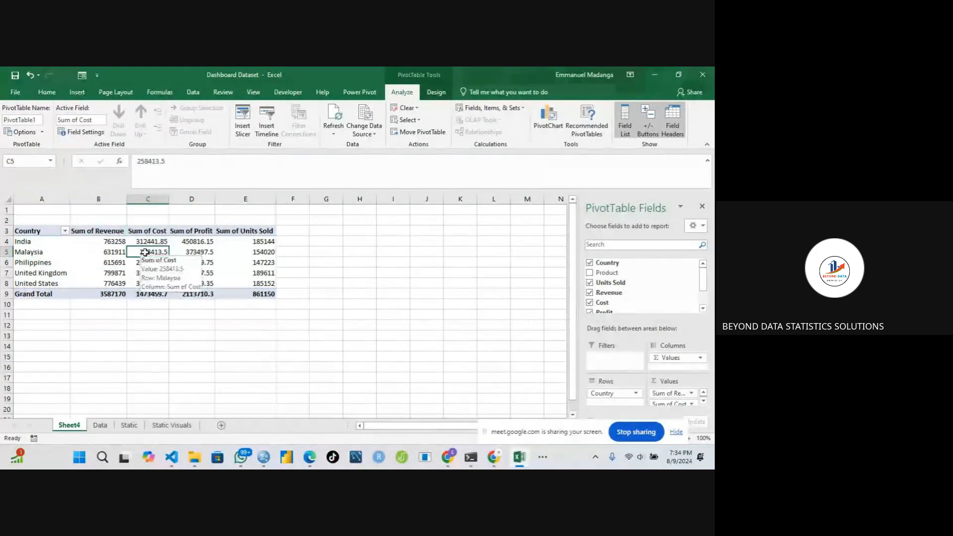
pyautogui.click(177, 232)
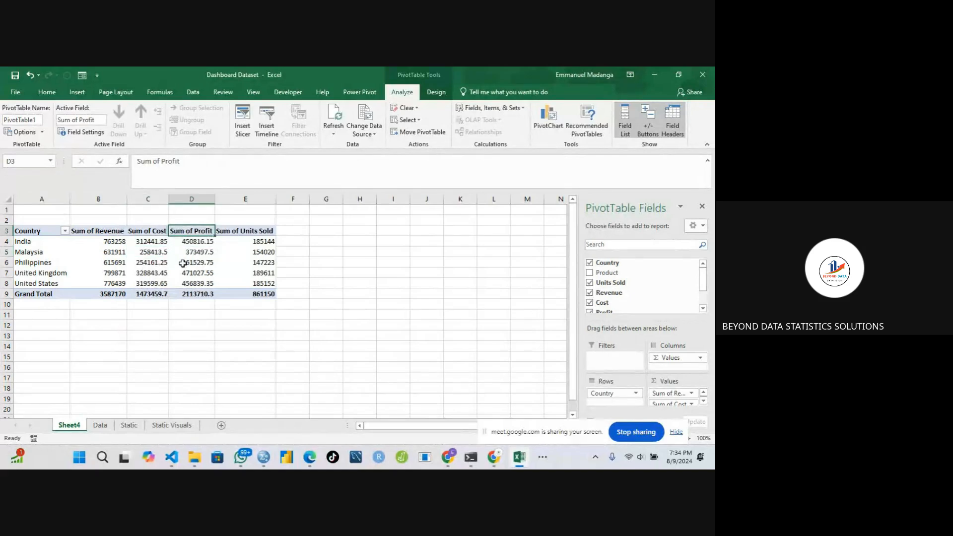
pyautogui.click(244, 231)
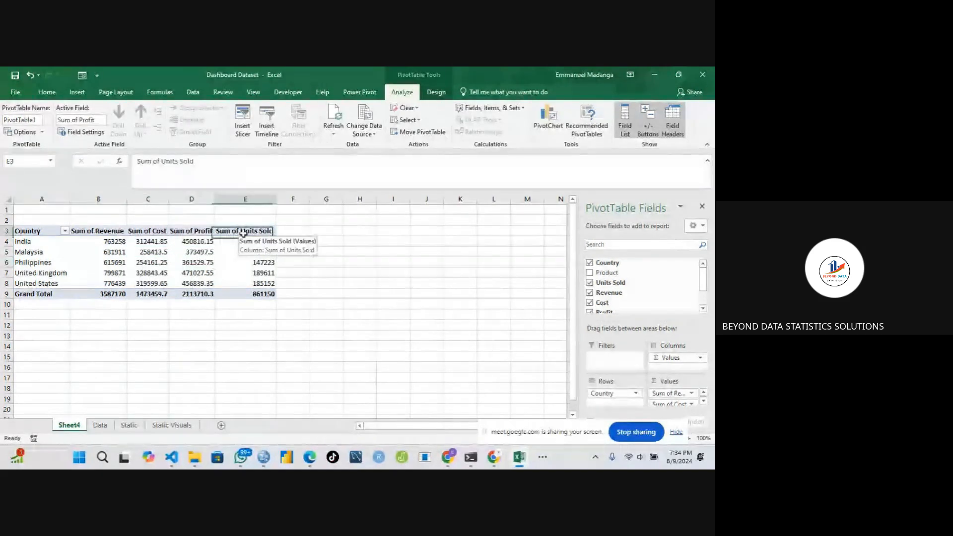
pyautogui.click(232, 259)
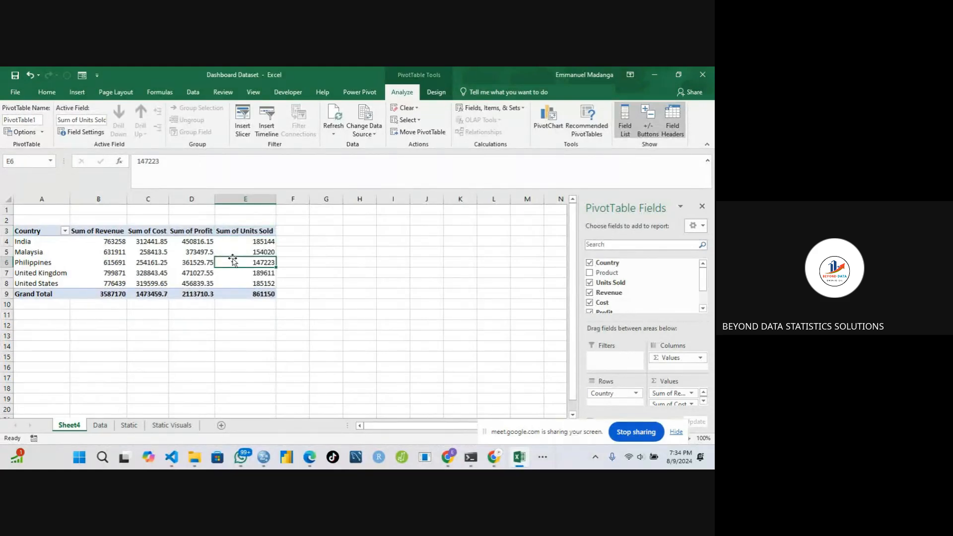
pyautogui.click(53, 332)
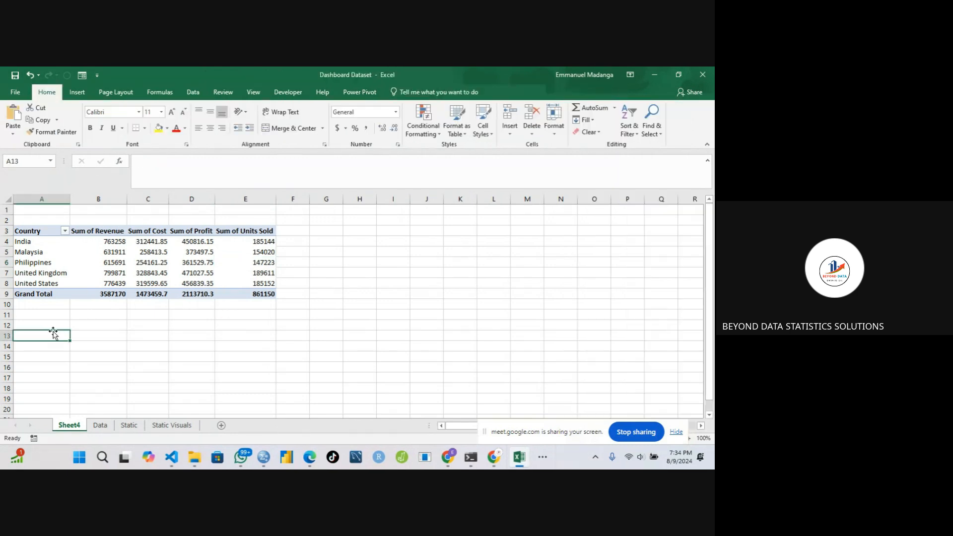
# Rename the PivotTable's worksheet as Pivots.
pyautogui.rightClick(74, 428)
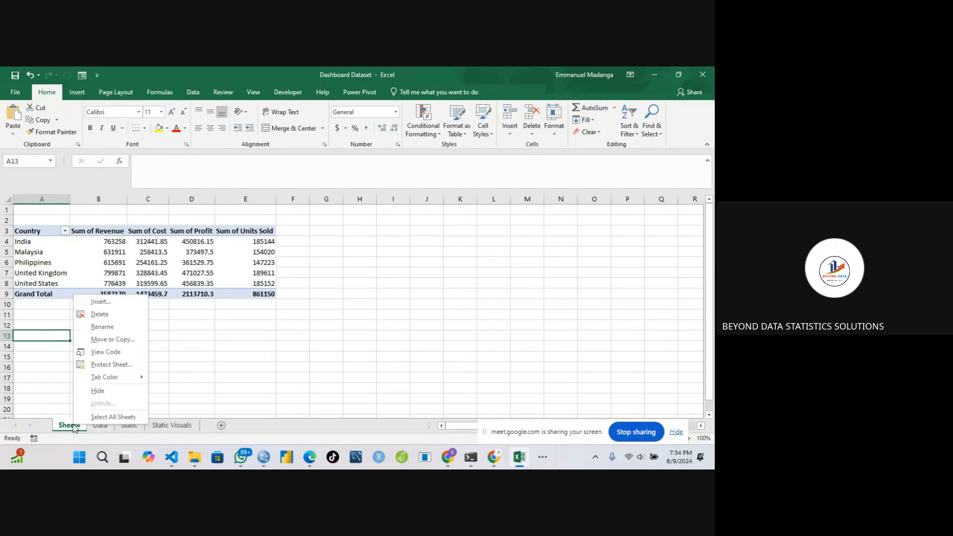
pyautogui.click(100, 328)
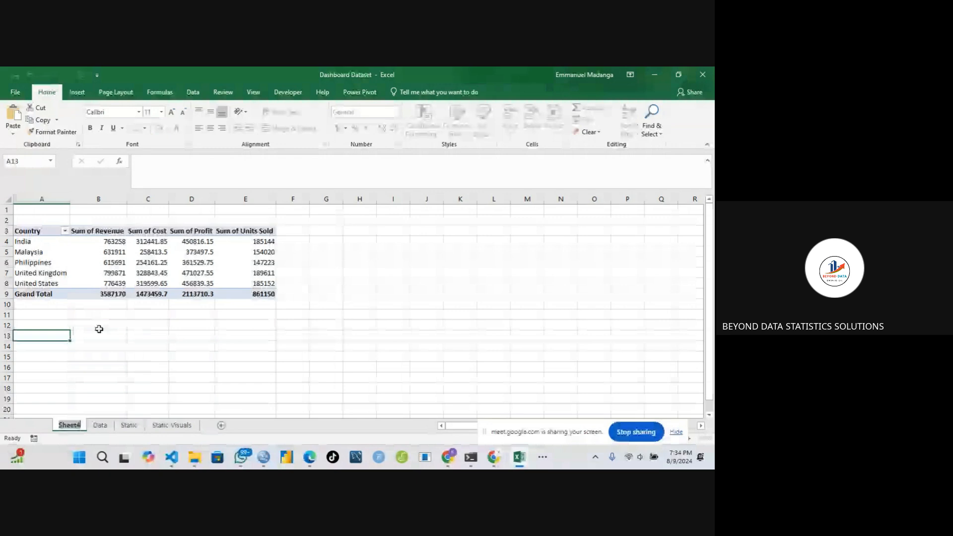
pyautogui.write('Pivot')
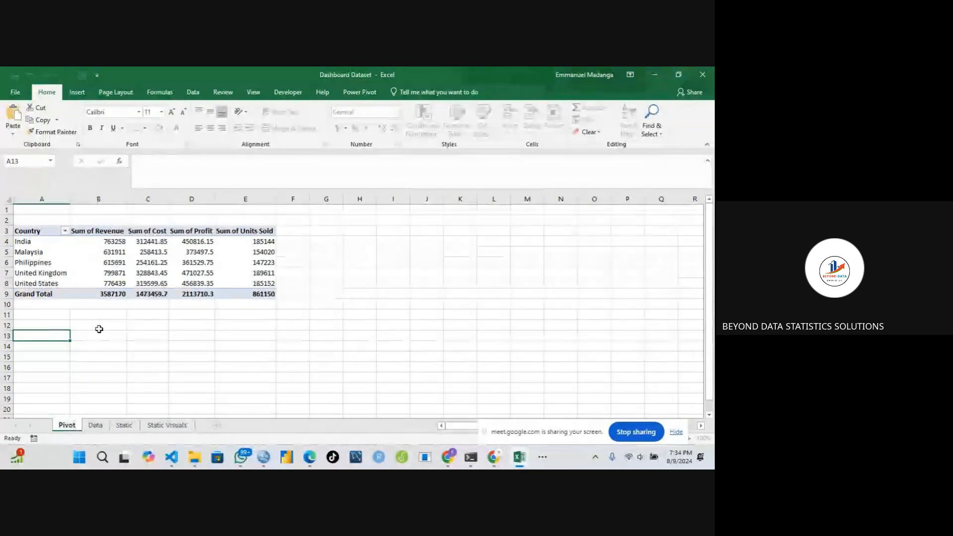
pyautogui.write('s')
pyautogui.press('Return')
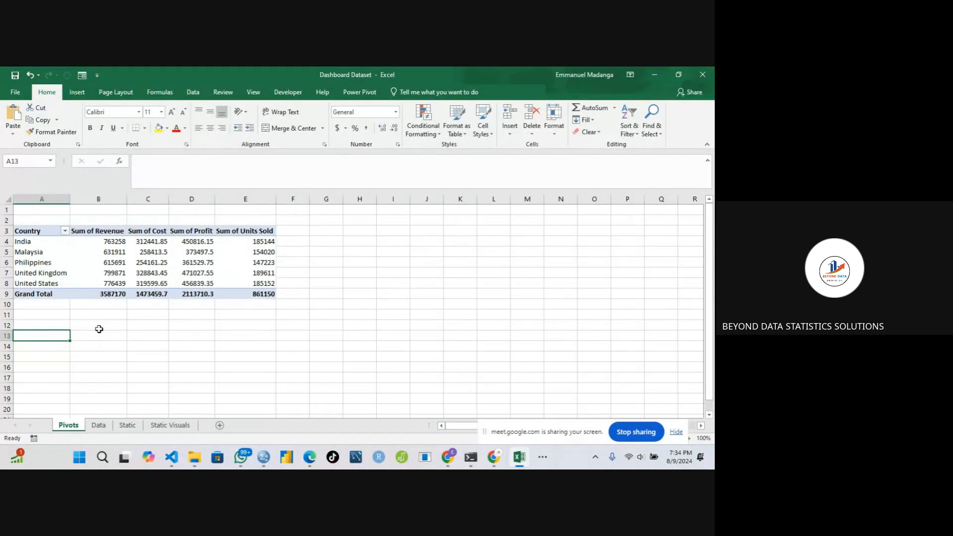
# Create a second PivotTable from Table1 on the Data sheet, placing it on the existing Pivots sheet at cell A12.
pyautogui.click(98, 425)
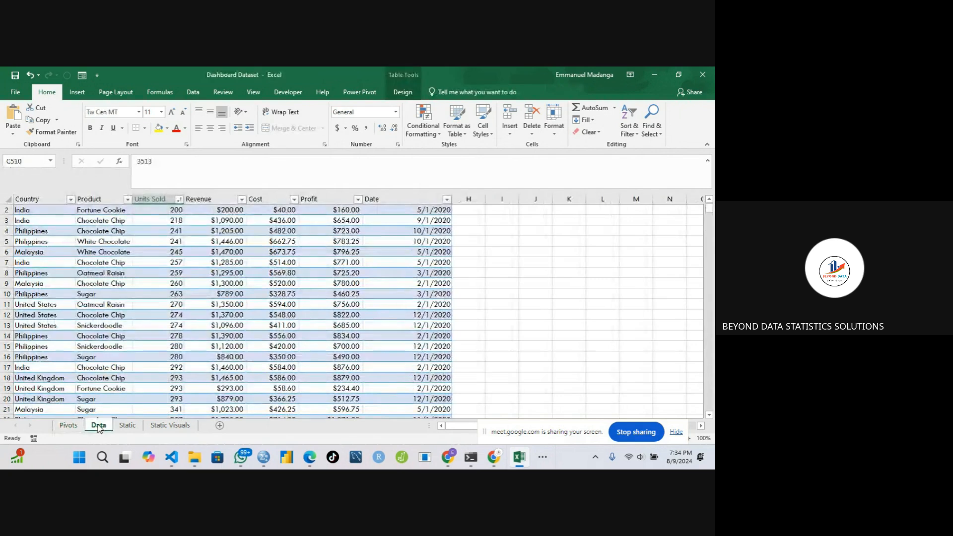
pyautogui.click(135, 303)
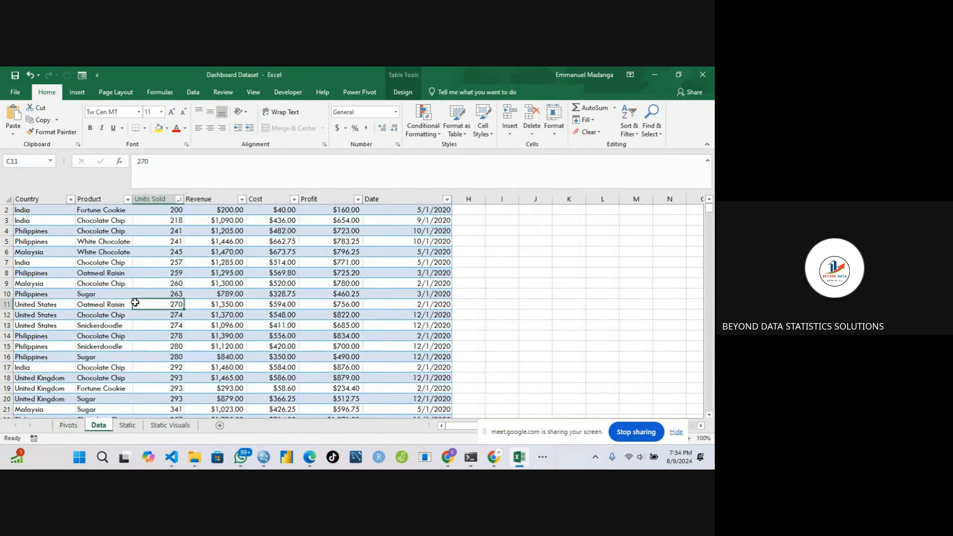
pyautogui.click(77, 92)
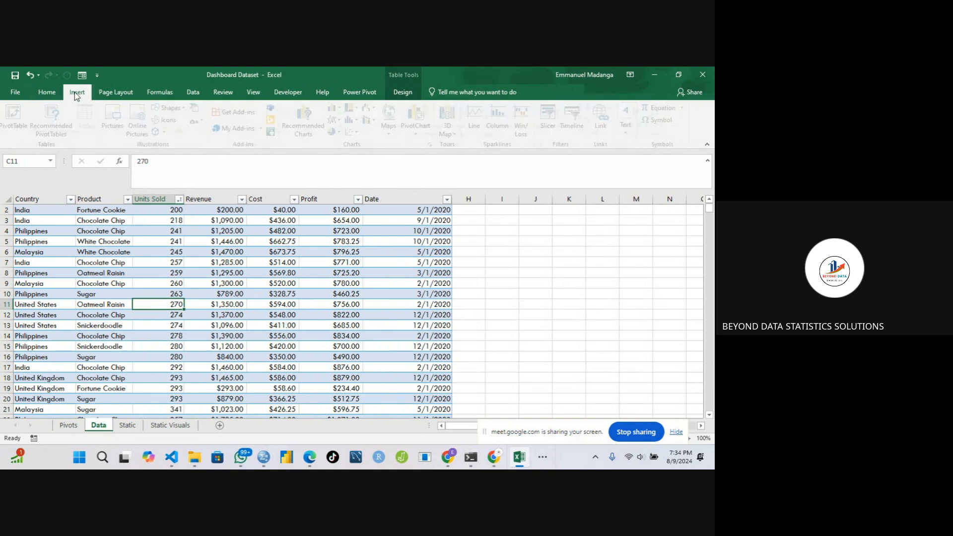
pyautogui.click(21, 124)
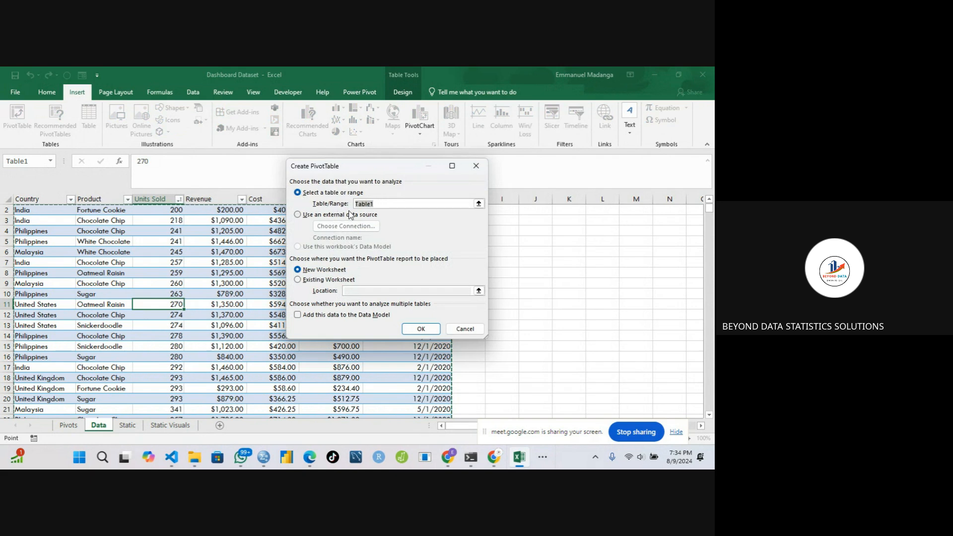
pyautogui.click(299, 280)
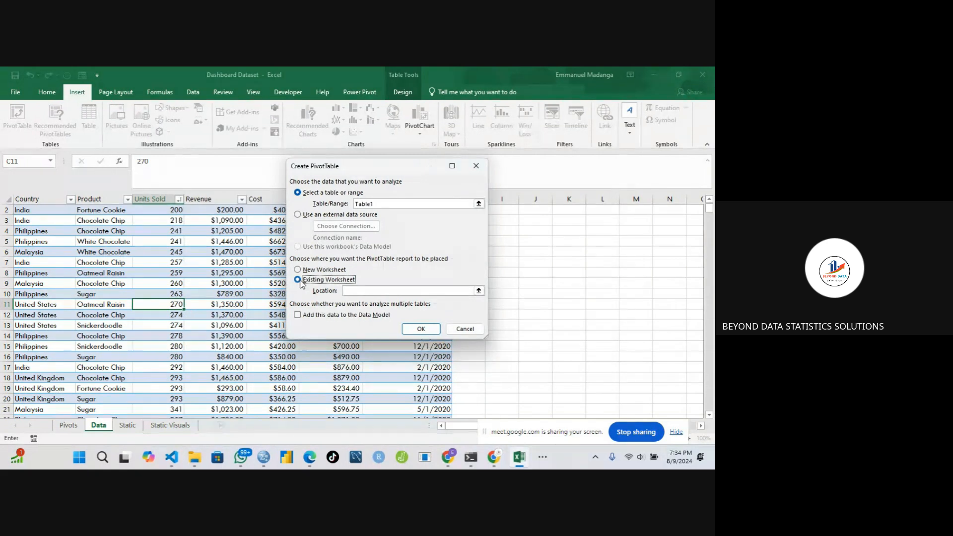
pyautogui.click(363, 292)
pyautogui.click(77, 430)
pyautogui.click(29, 325)
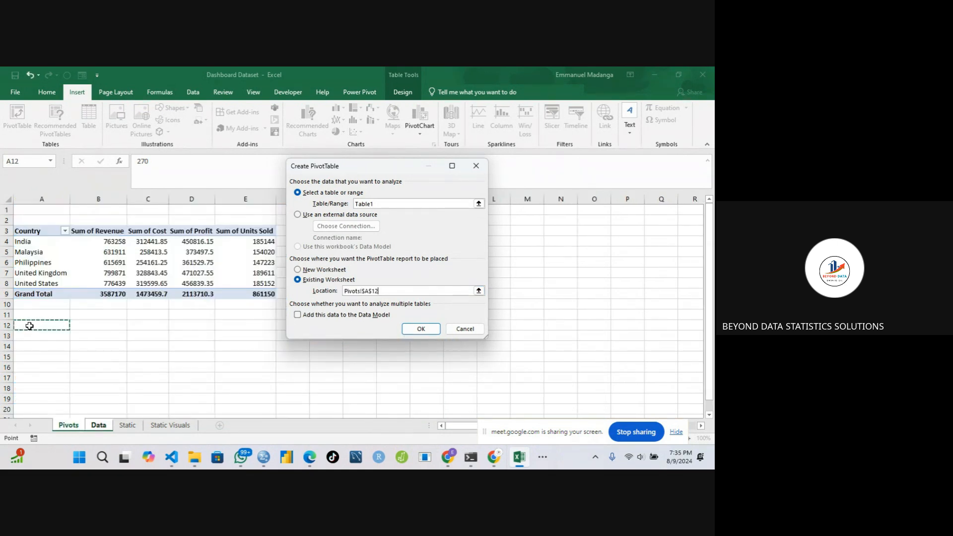
pyautogui.click(419, 329)
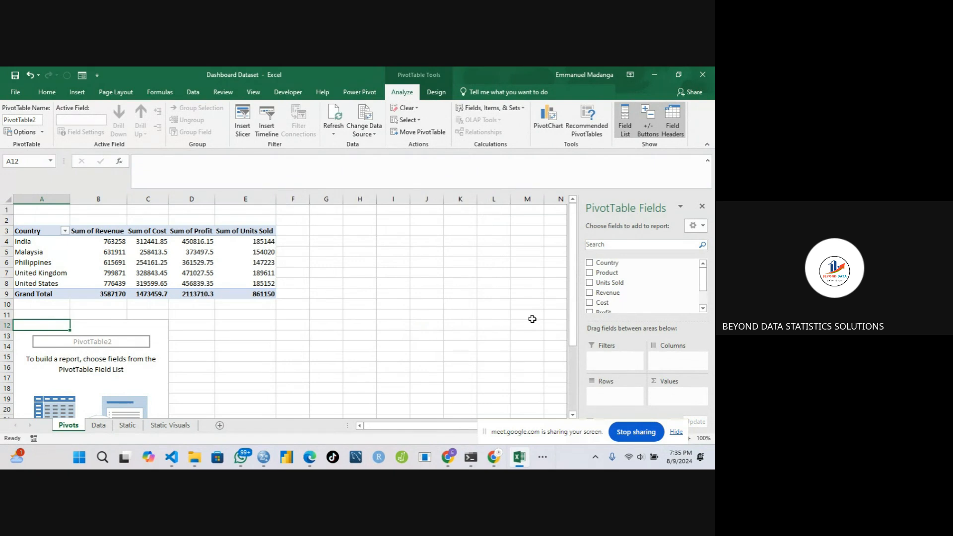
# Build the second PivotTable with Product as rows and the sums of Revenue, Profit, Cost and Units Sold as values.
pyautogui.click(591, 273)
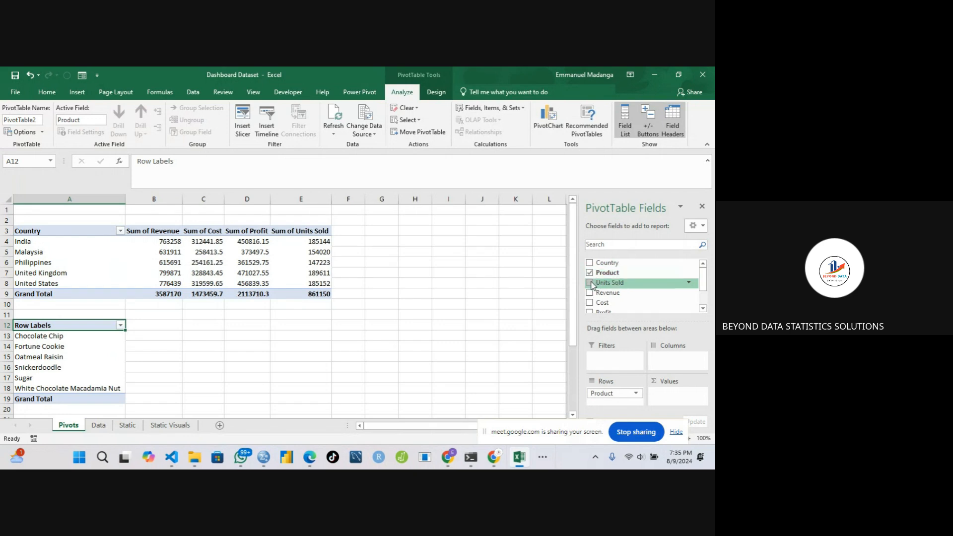
pyautogui.moveTo(591, 295); pyautogui.dragTo(670, 390)
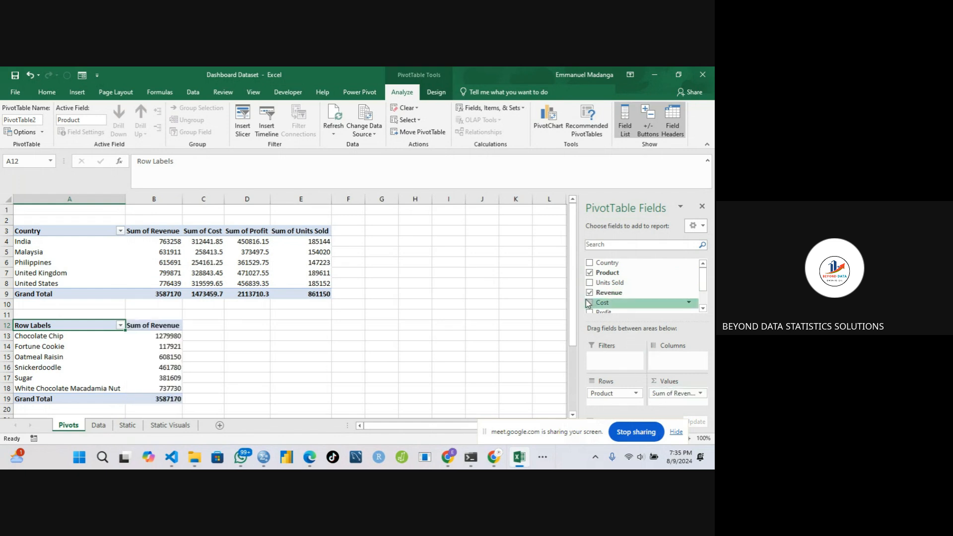
pyautogui.moveTo(588, 304); pyautogui.dragTo(668, 405)
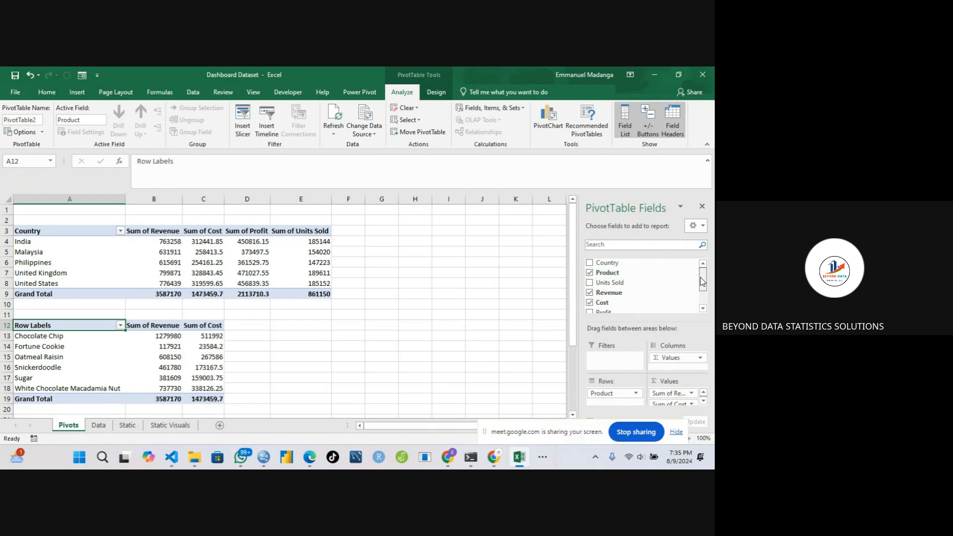
pyautogui.scroll(-1, 702, 282)
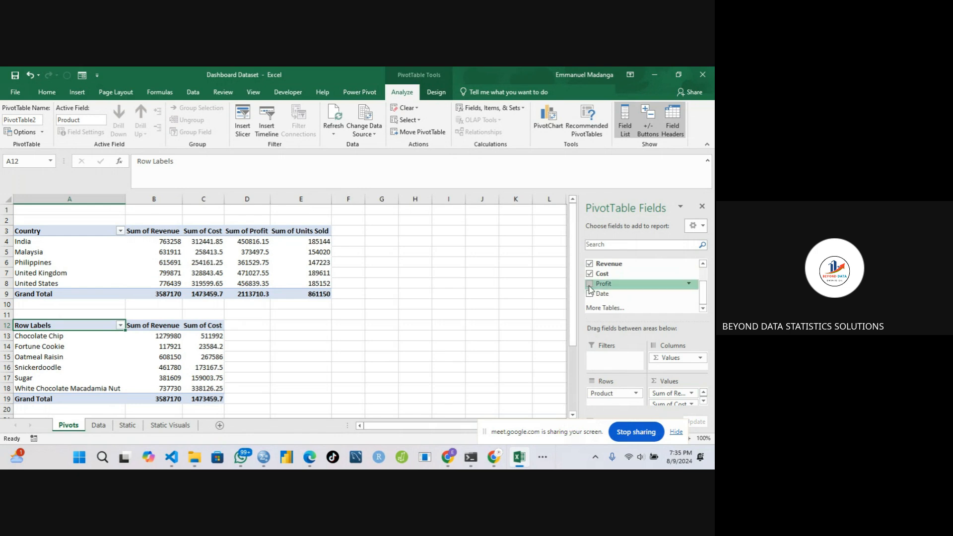
pyautogui.moveTo(589, 289); pyautogui.dragTo(666, 400)
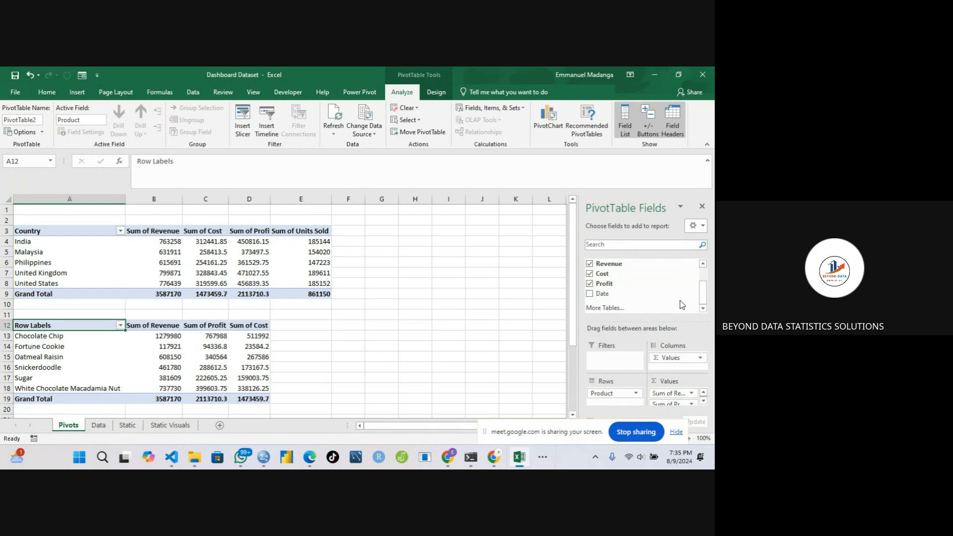
pyautogui.scroll(1, 702, 288)
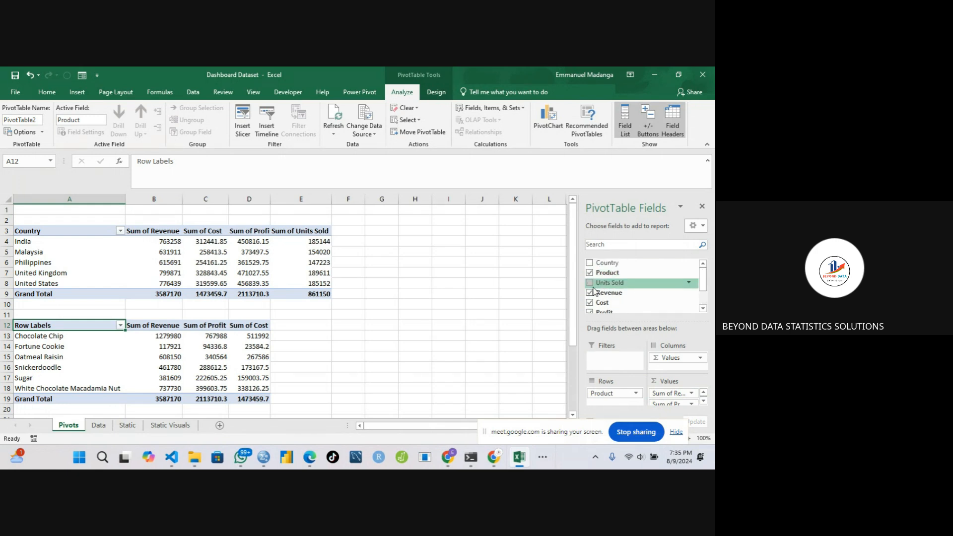
pyautogui.click(589, 284)
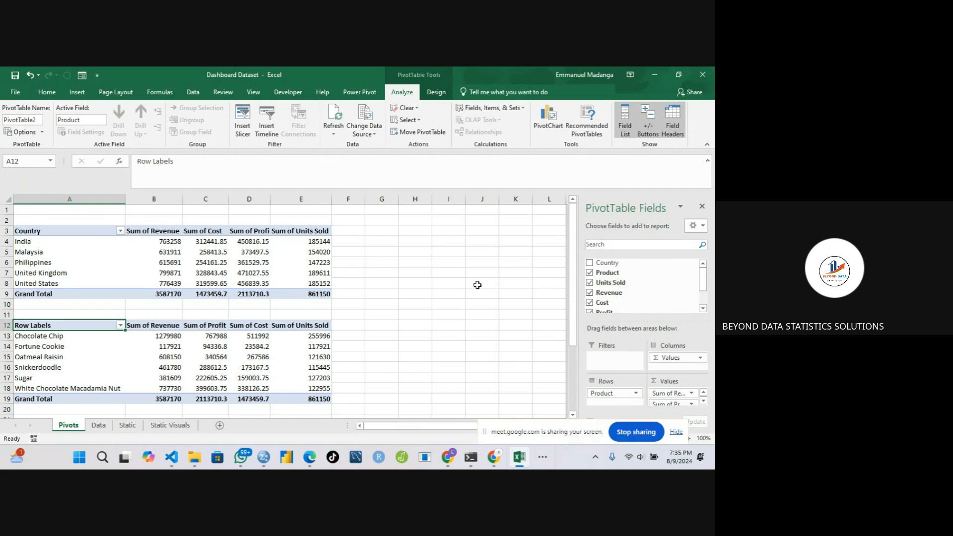
# Switch to the Google Meet call and stop presenting the screen.
pyautogui.moveTo(496, 458)
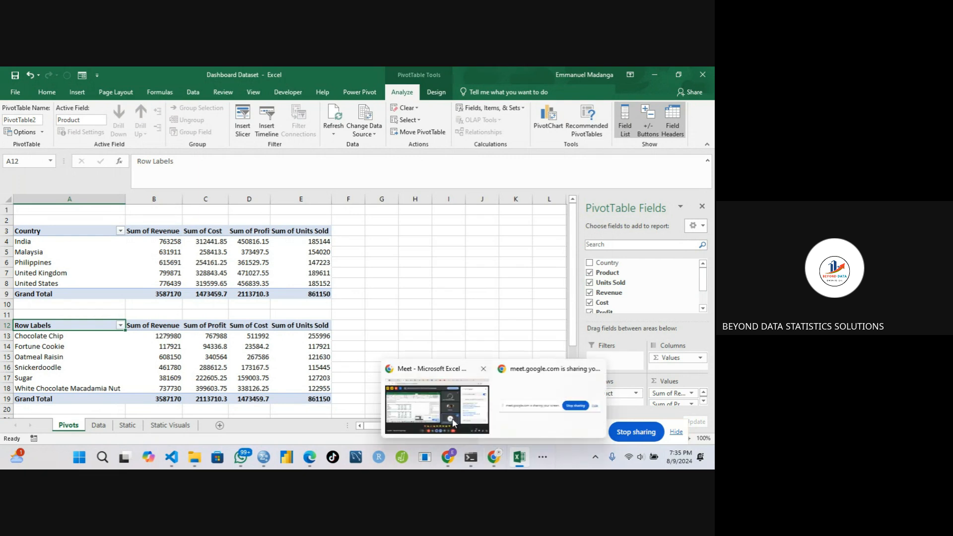
pyautogui.moveTo(451, 421)
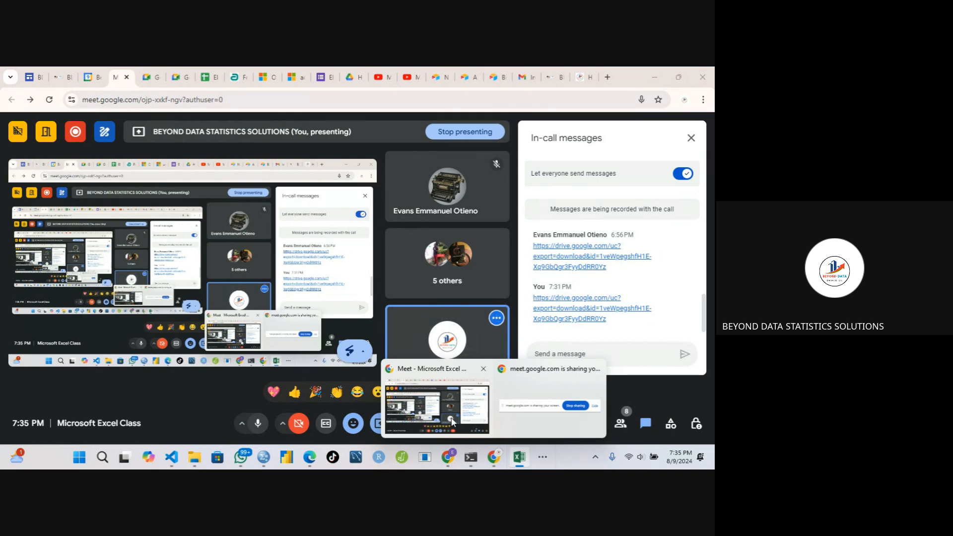
pyautogui.click(453, 422)
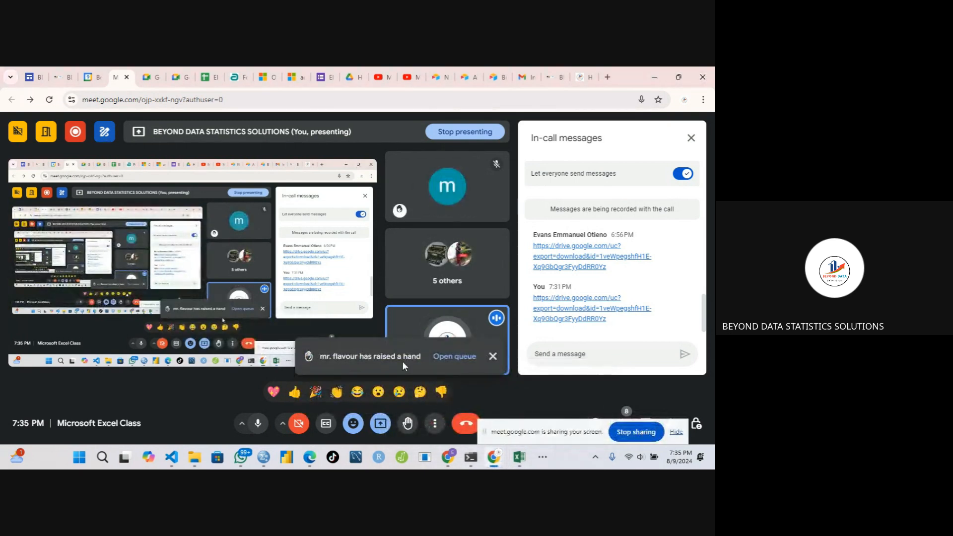
pyautogui.click(381, 422)
pyautogui.click(403, 390)
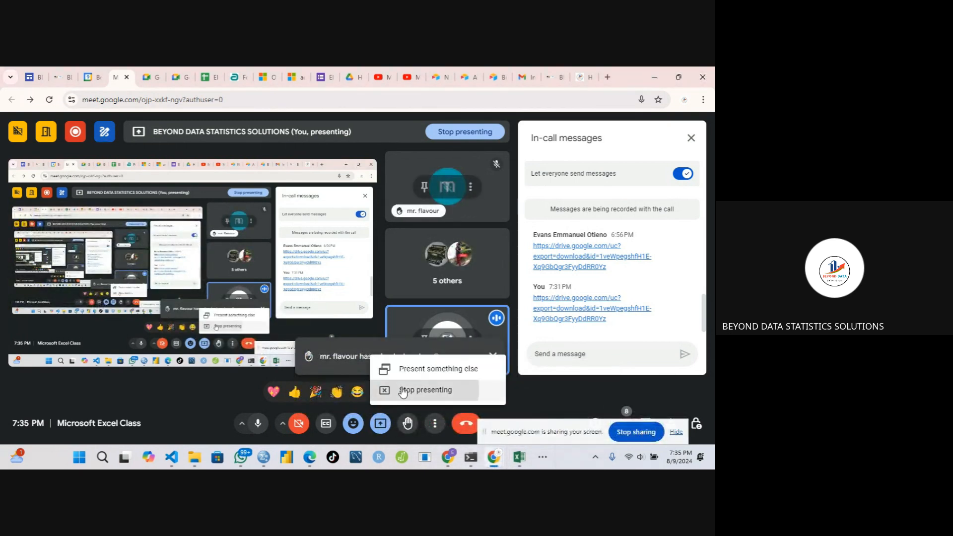
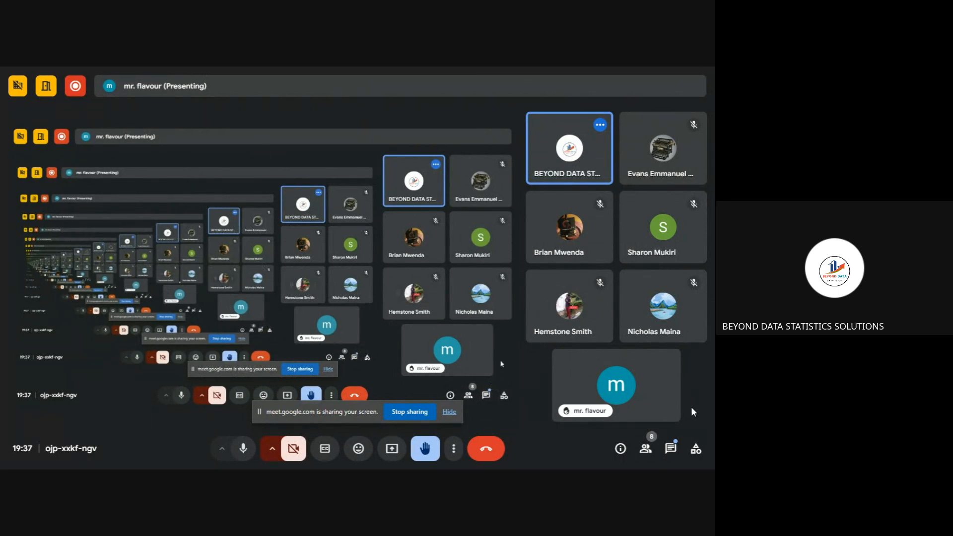
# Open the Google Drive download link shared in the call's in-call messages to download the Dashboard Data workbook.
pyautogui.click(670, 452)
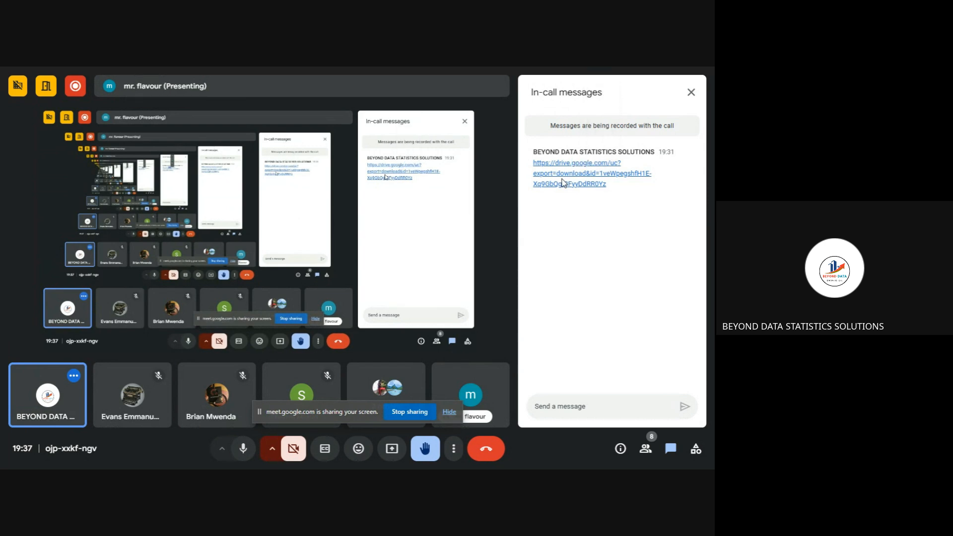
pyautogui.doubleClick(563, 179)
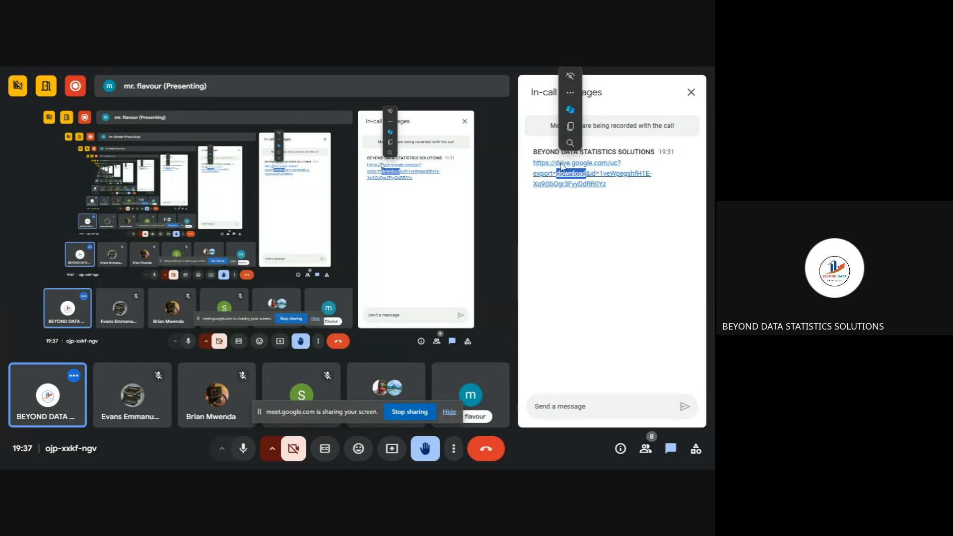
pyautogui.click(690, 93)
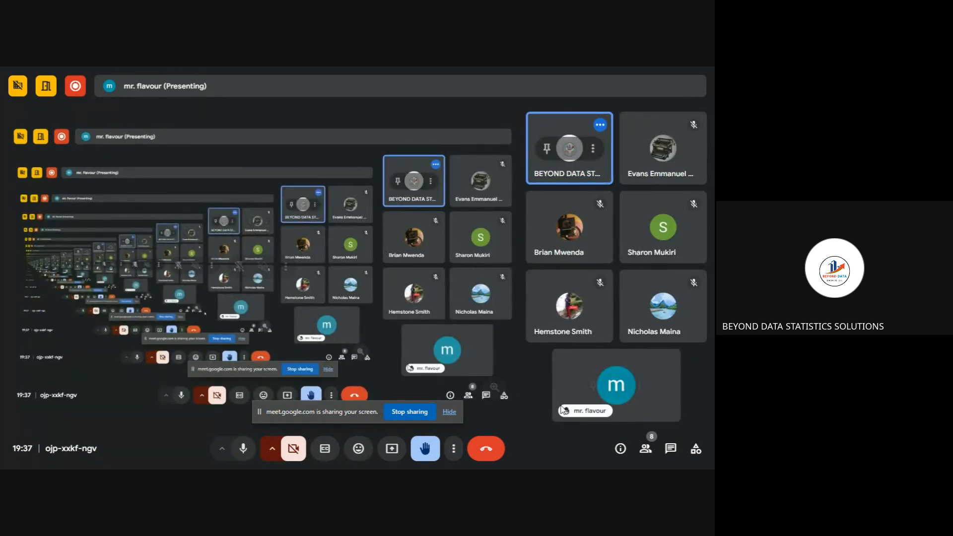
pyautogui.click(664, 450)
pyautogui.click(564, 169)
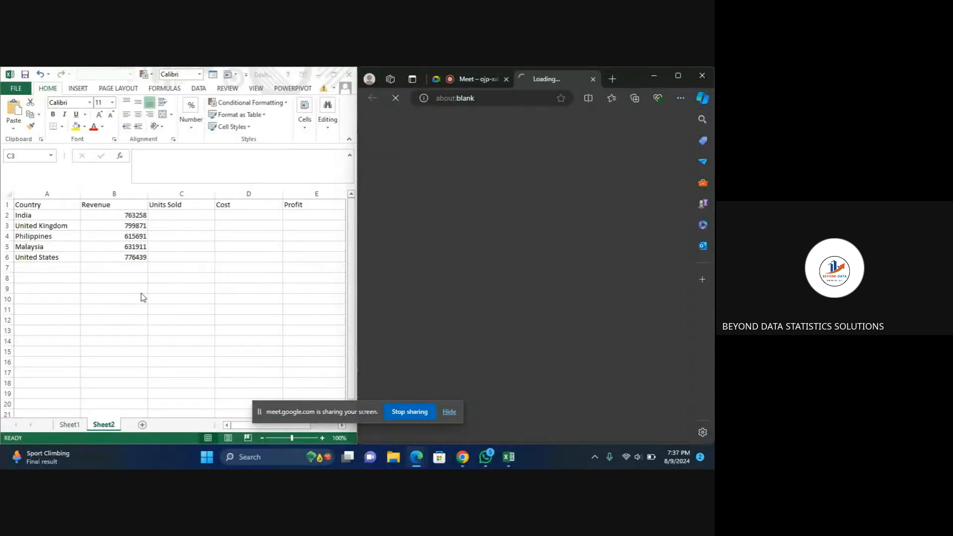
# Switch to the Dashboard Data workbook in Excel, display Sheet1, minimize the Meet window and maximize the workbook window.
pyautogui.click(101, 300)
pyautogui.doubleClick(105, 289)
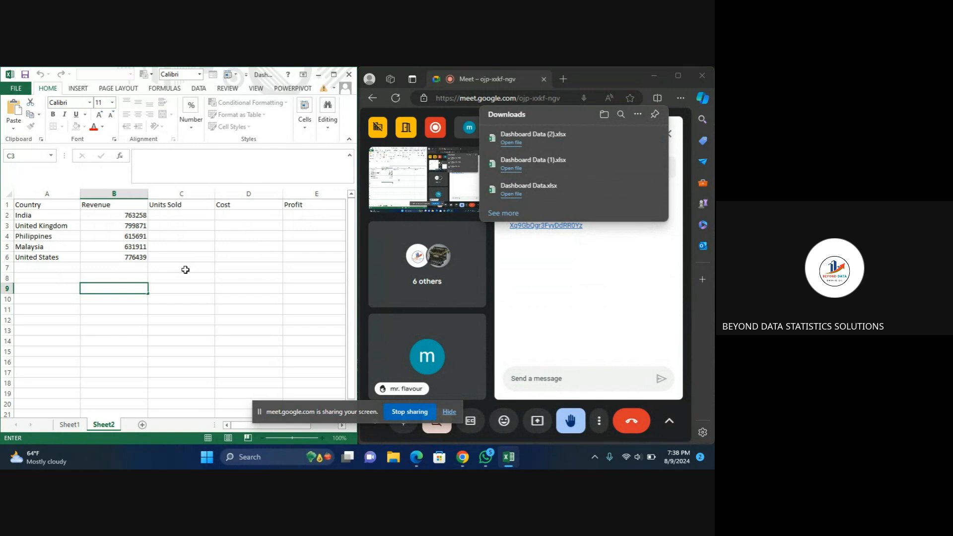
pyautogui.doubleClick(193, 247)
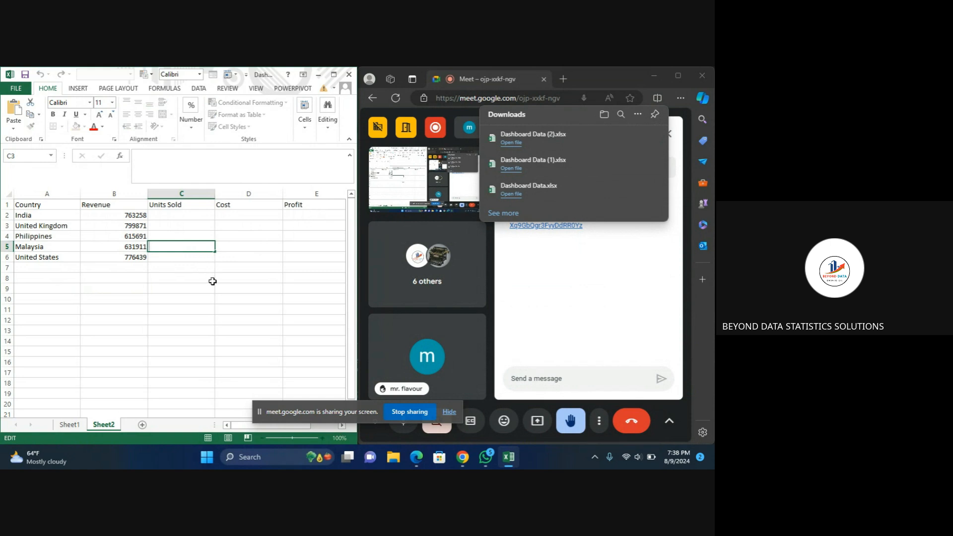
pyautogui.click(68, 430)
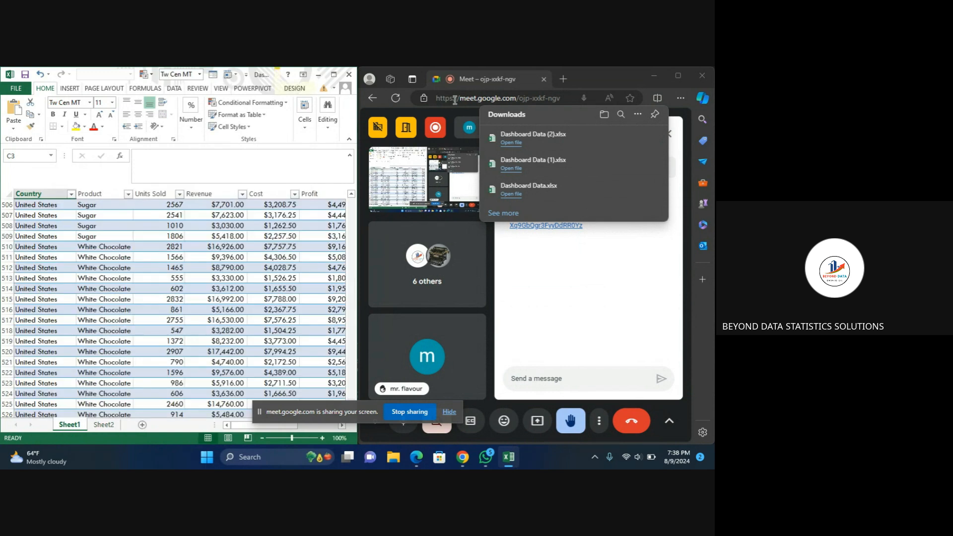
pyautogui.moveTo(629, 85); pyautogui.dragTo(547, 95)
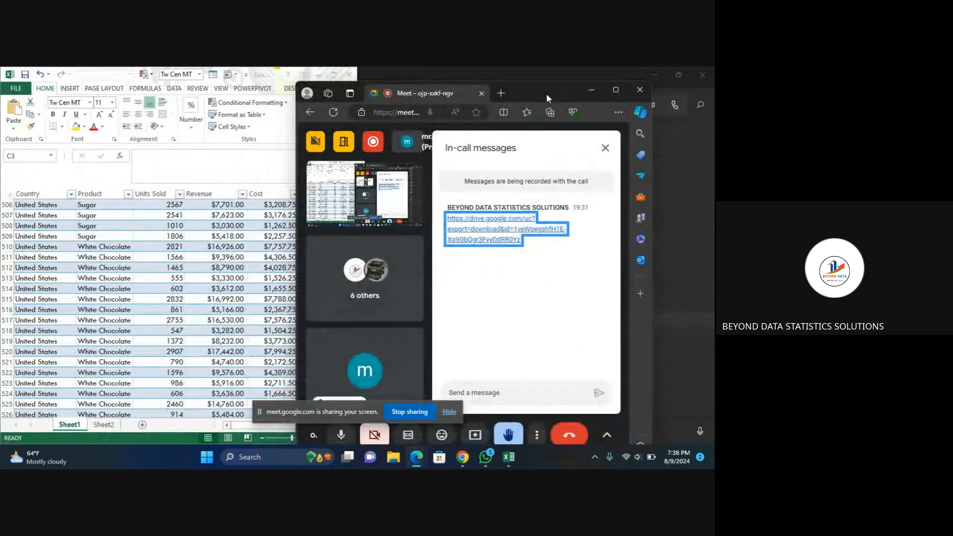
pyautogui.click(590, 89)
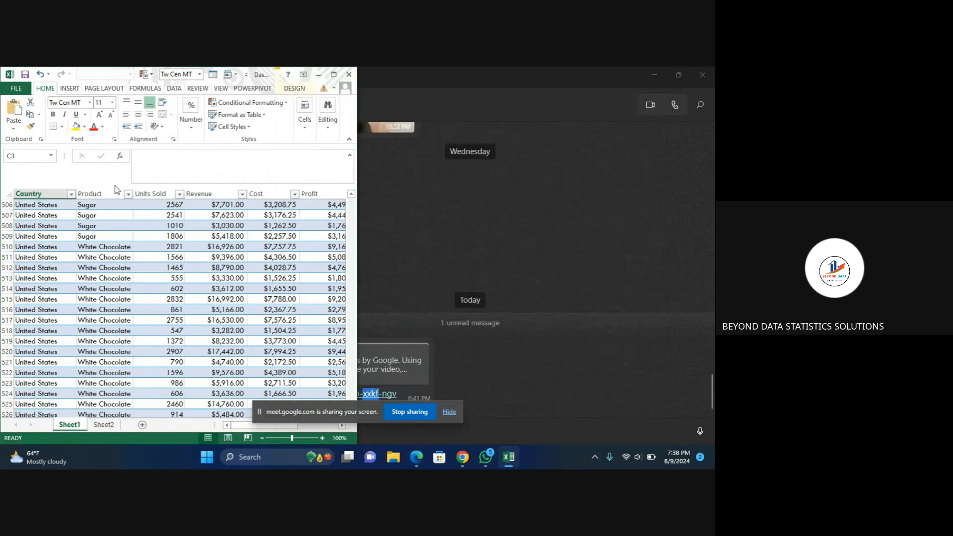
pyautogui.click(334, 74)
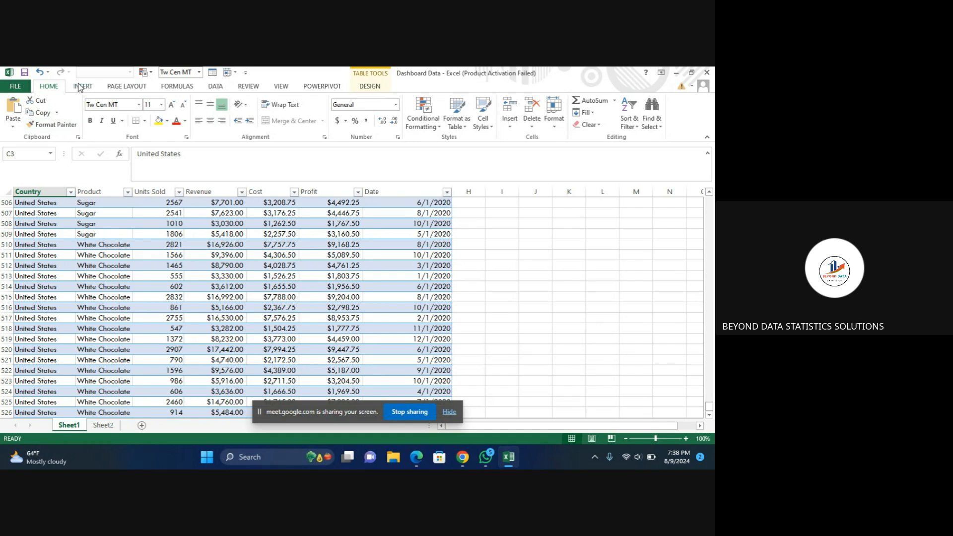
# Rename the Sheet1 worksheet as data.
pyautogui.rightClick(69, 427)
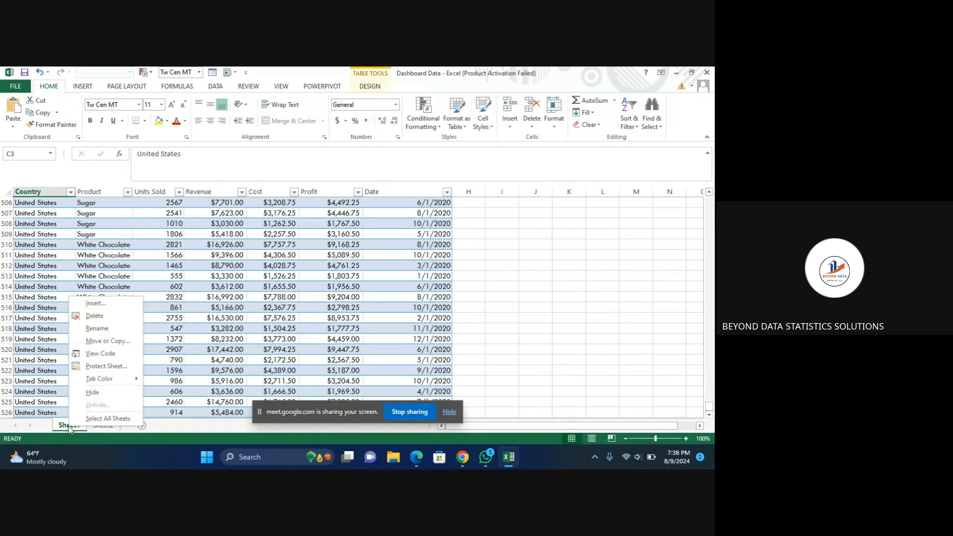
pyautogui.click(98, 332)
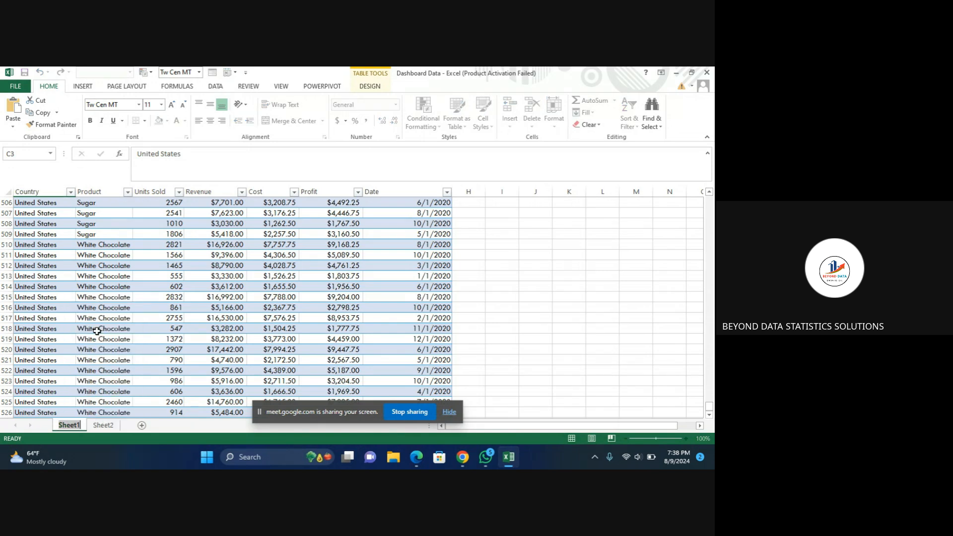
pyautogui.write('data')
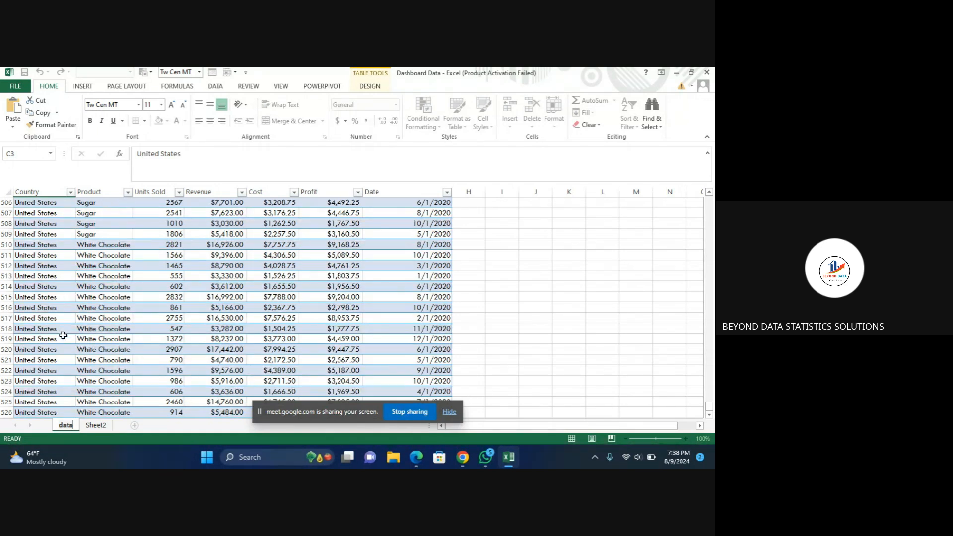
pyautogui.click(67, 364)
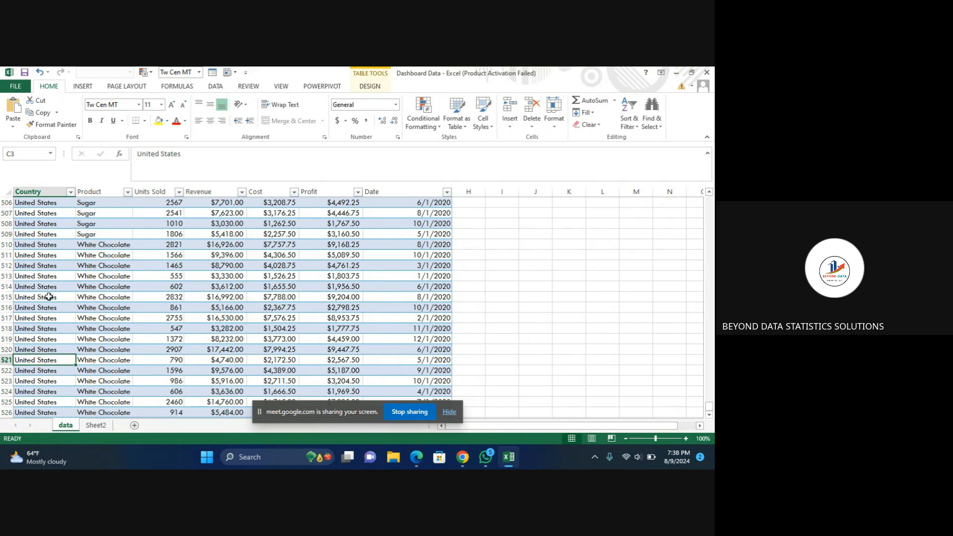
# Create a PivotTable from Table1 on the data sheet, placing it on a new worksheet.
pyautogui.click(42, 215)
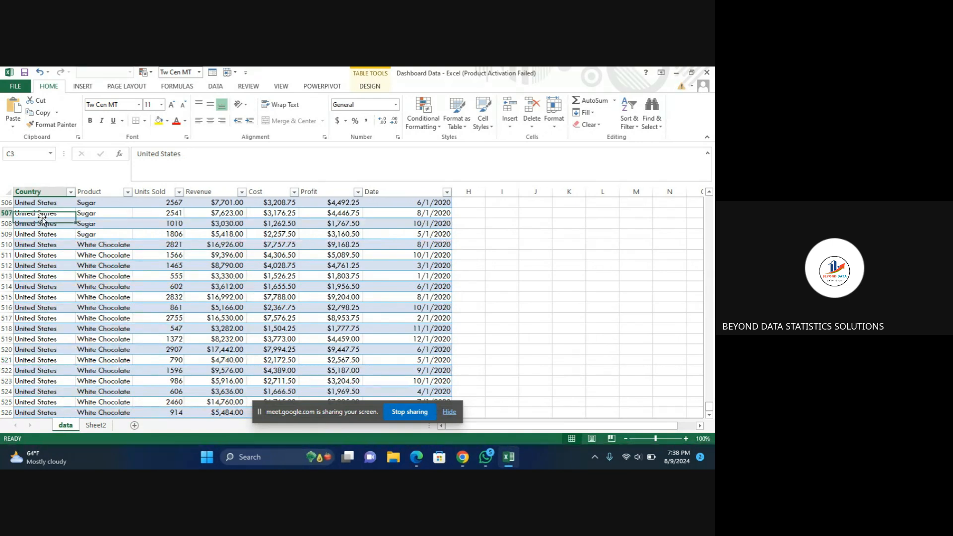
pyautogui.scroll(20, 42, 217)
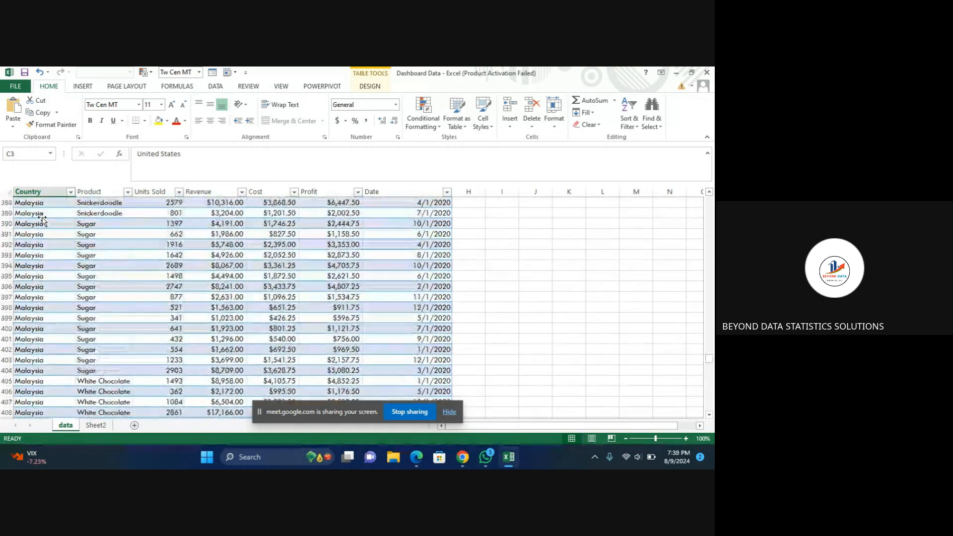
pyautogui.scroll(20, 41, 218)
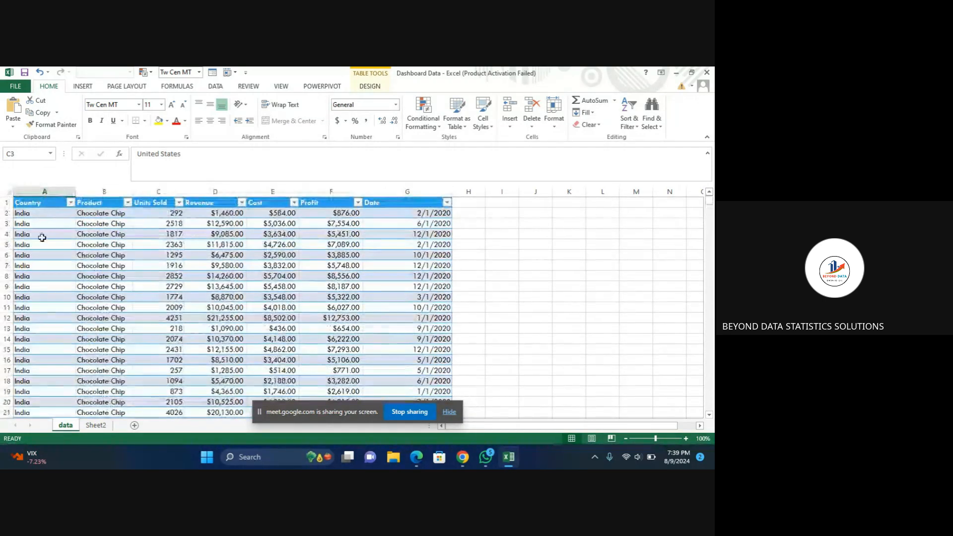
pyautogui.click(38, 213)
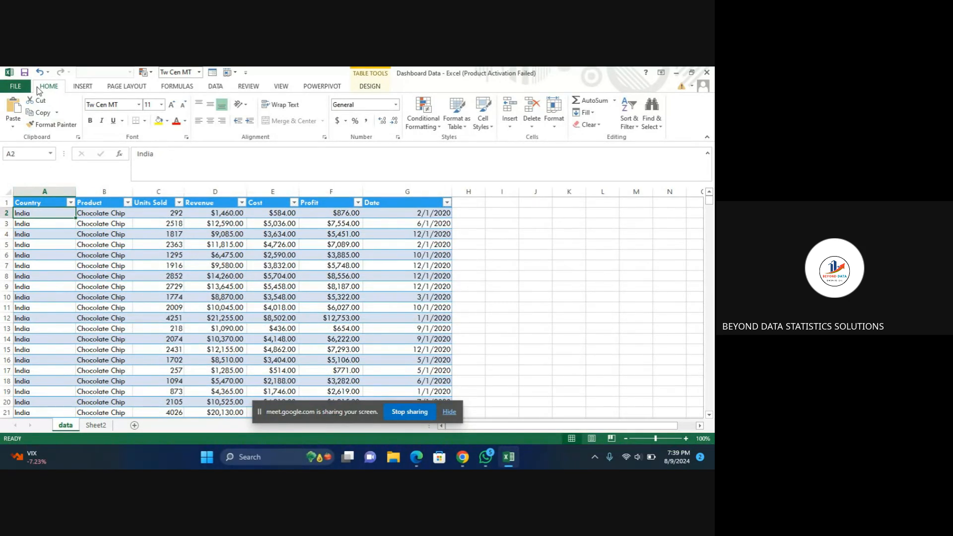
pyautogui.click(83, 87)
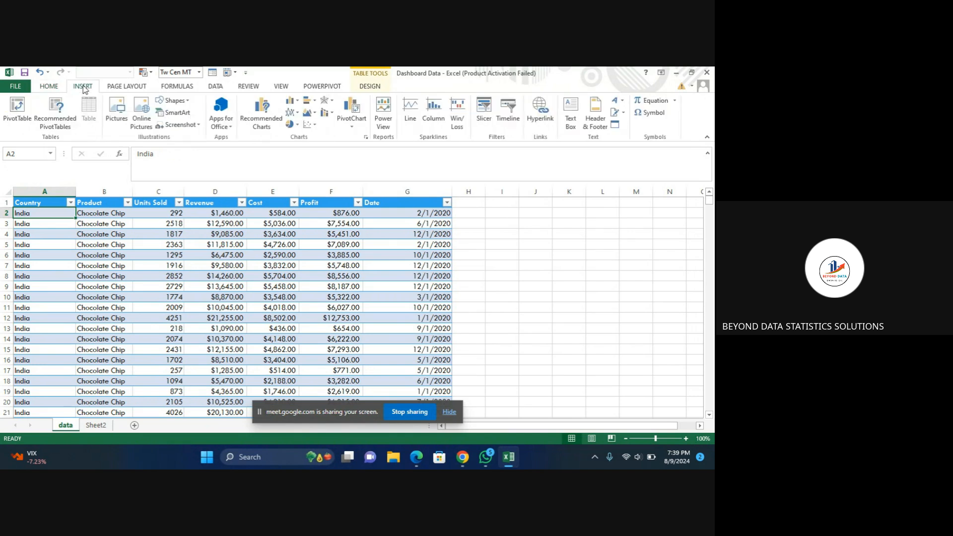
pyautogui.click(18, 109)
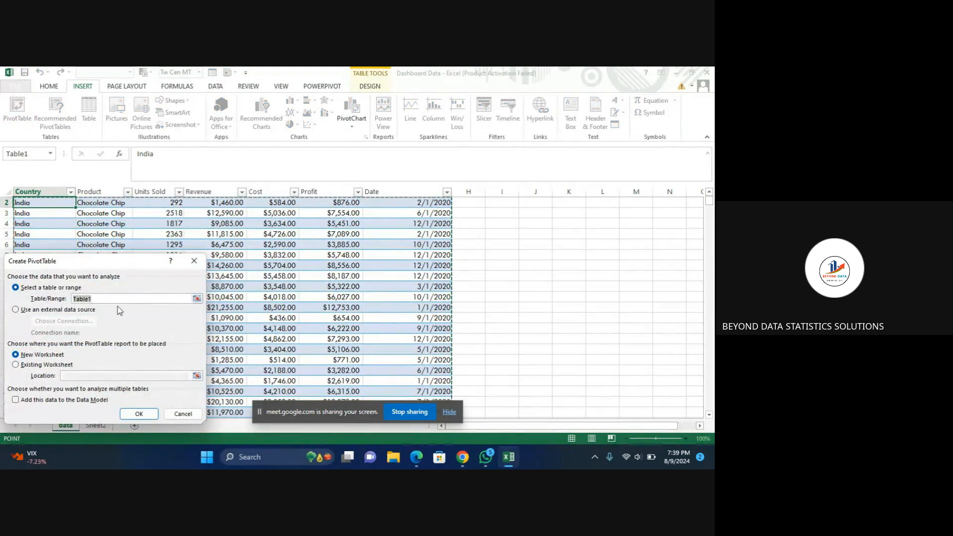
pyautogui.click(105, 300)
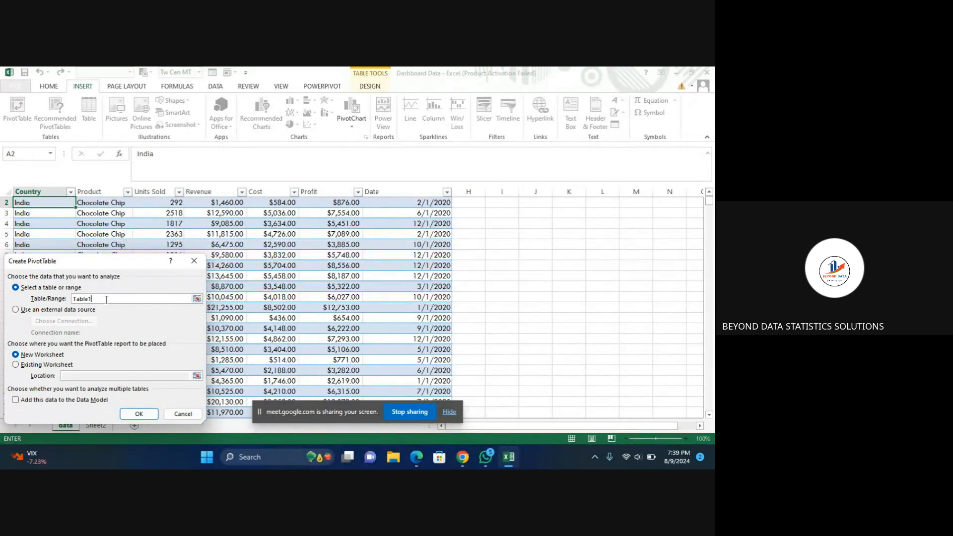
pyautogui.press('BackSpace')
pyautogui.click(132, 413)
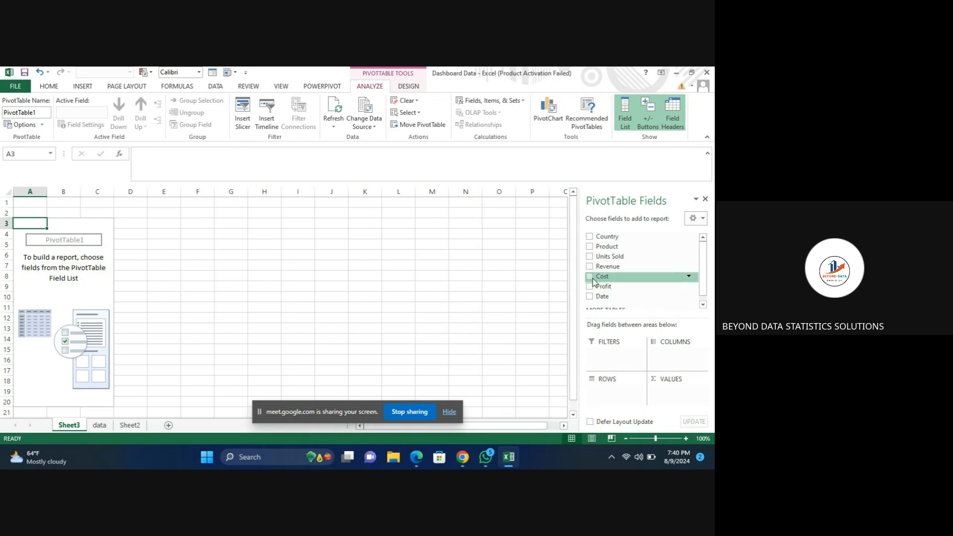
# Build the PivotTable with Country as rows and the sums of Units Sold, Revenue, Cost and Profit as values.
pyautogui.scroll(-1, 594, 288)
pyautogui.scroll(1, 592, 282)
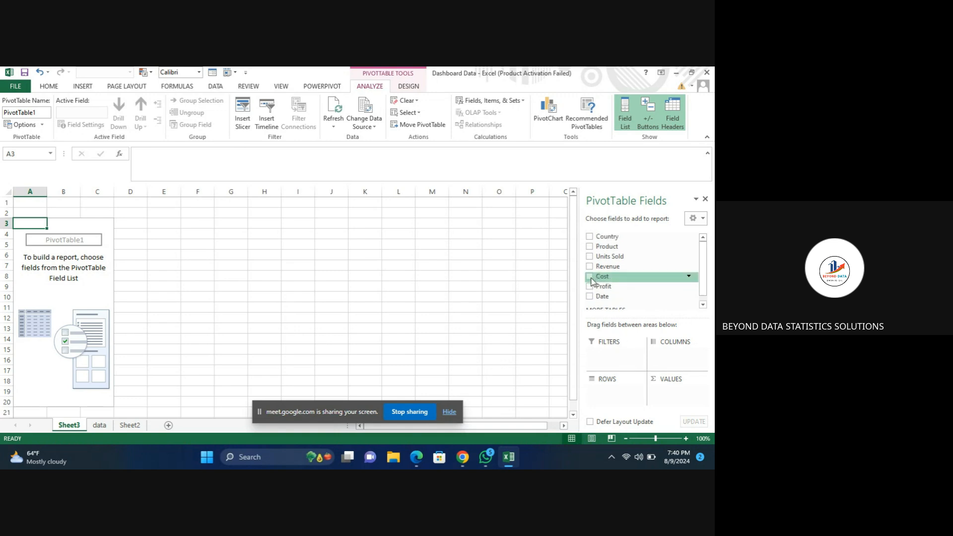
pyautogui.click(589, 237)
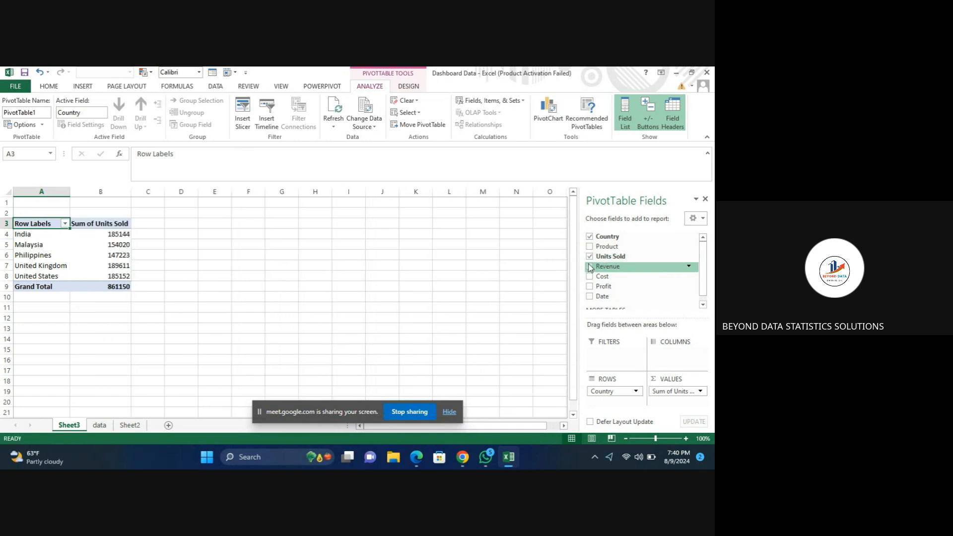
pyautogui.click(589, 267)
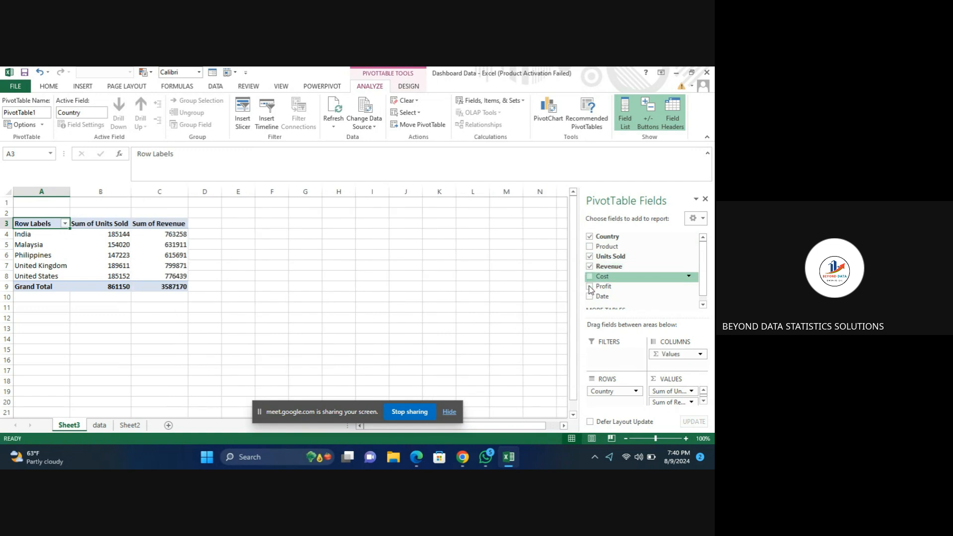
pyautogui.click(590, 277)
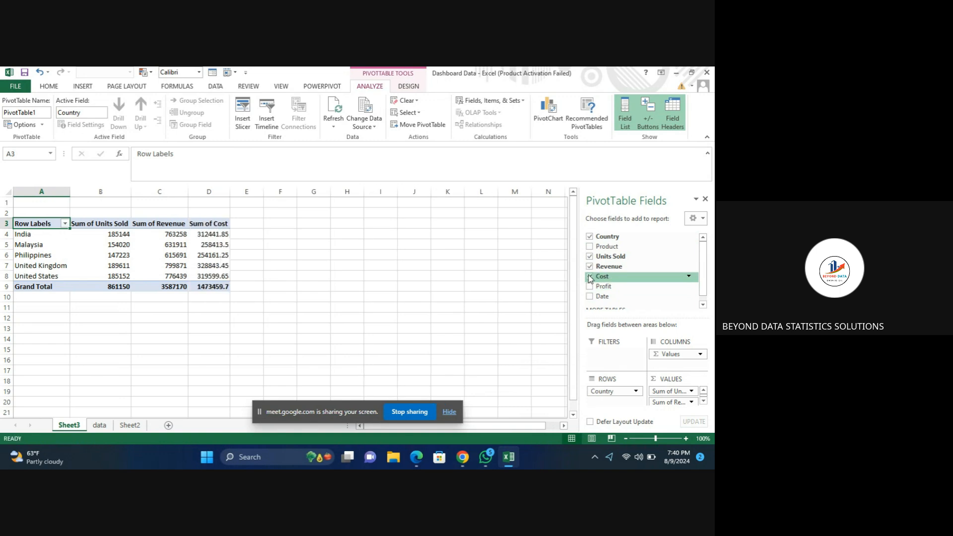
pyautogui.click(590, 278)
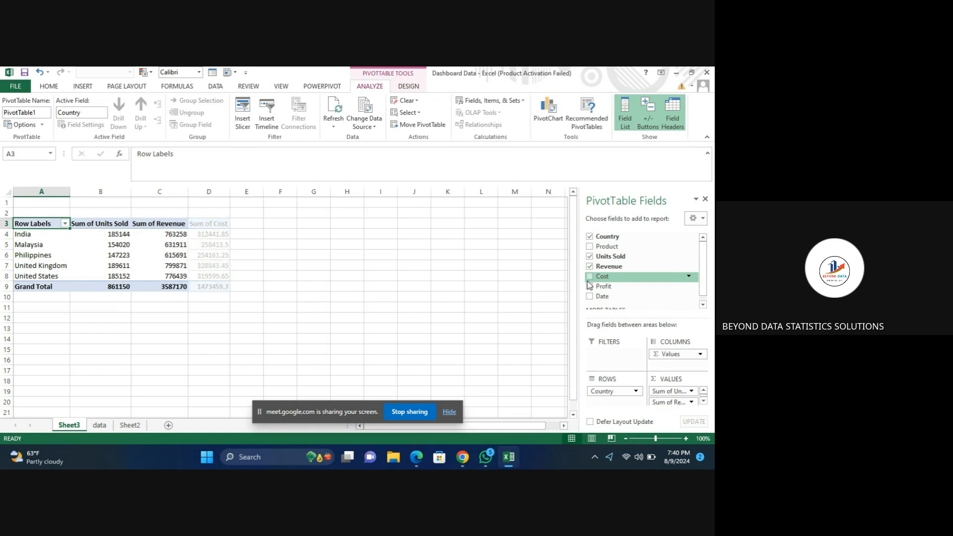
pyautogui.click(589, 278)
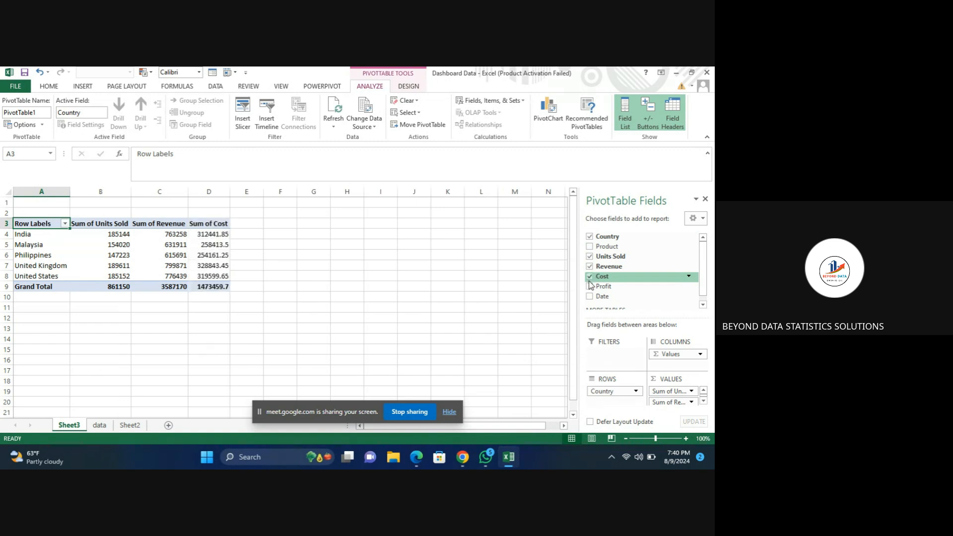
pyautogui.click(589, 276)
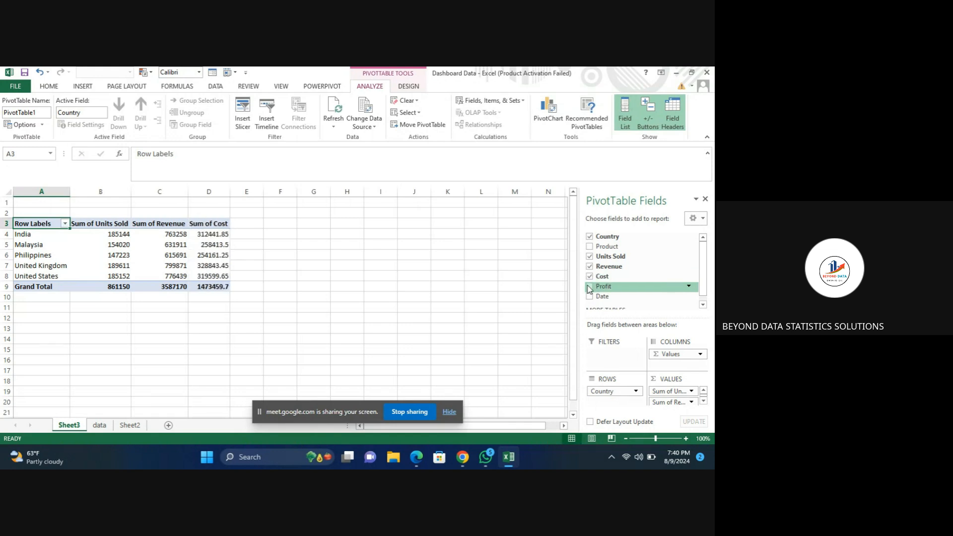
pyautogui.click(590, 287)
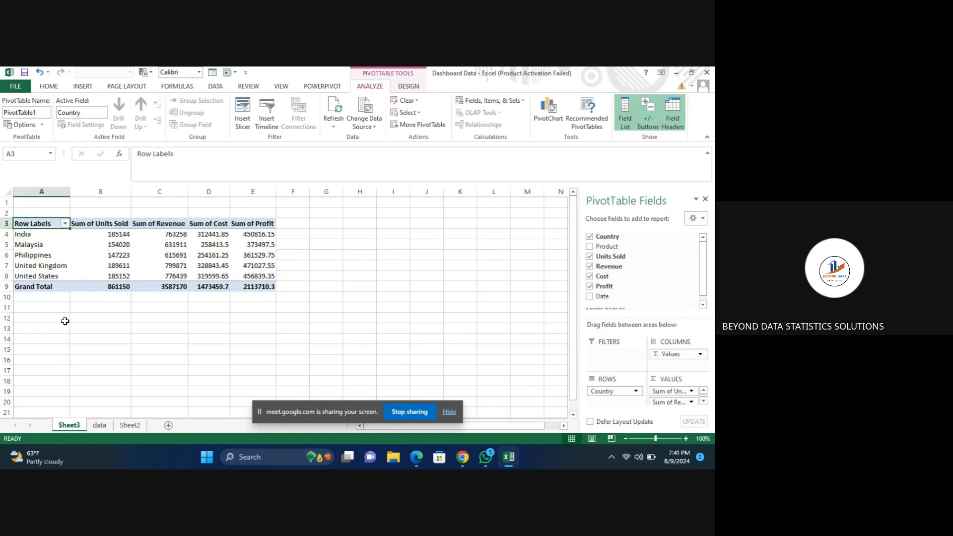
# Create a second PivotTable from Table1 on the data sheet, placing it on the existing Sheet3 at cell H3.
pyautogui.click(101, 426)
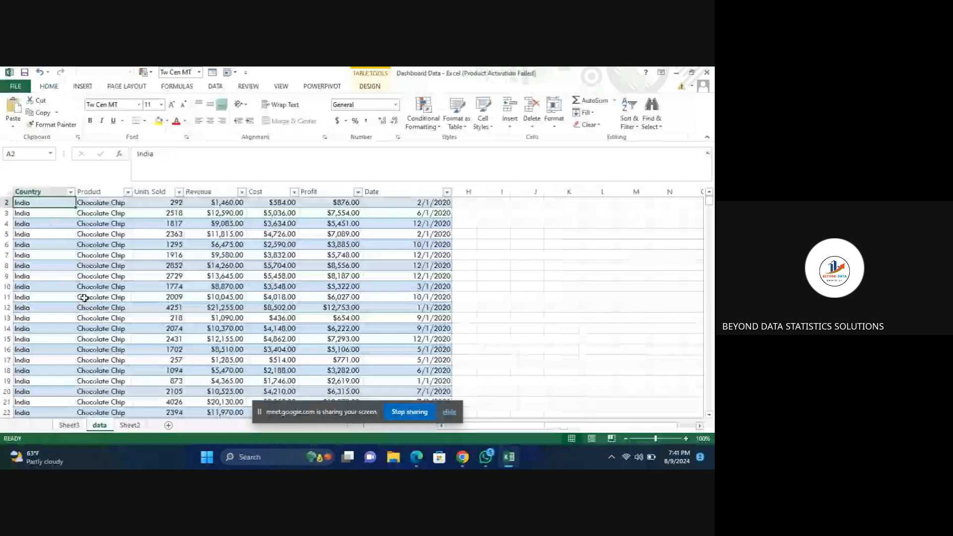
pyautogui.click(80, 87)
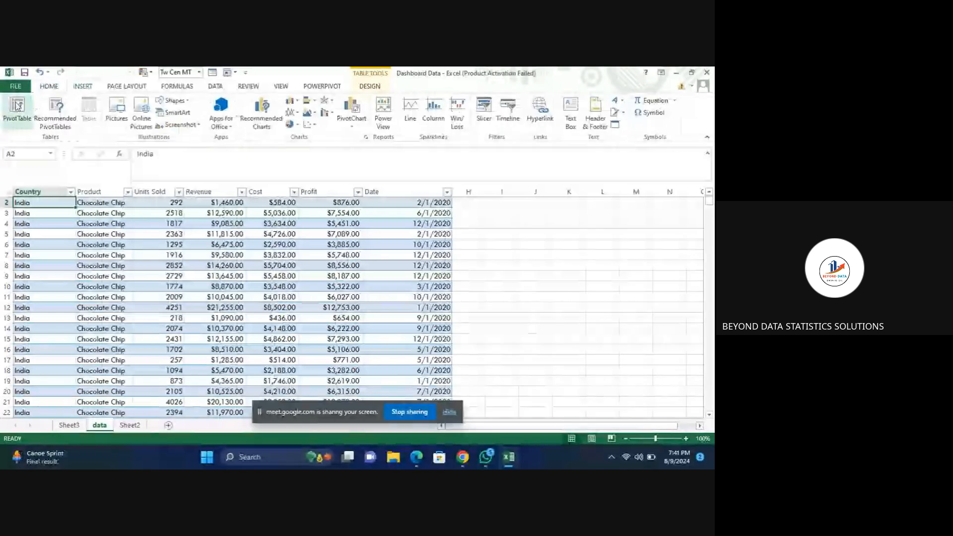
pyautogui.click(17, 105)
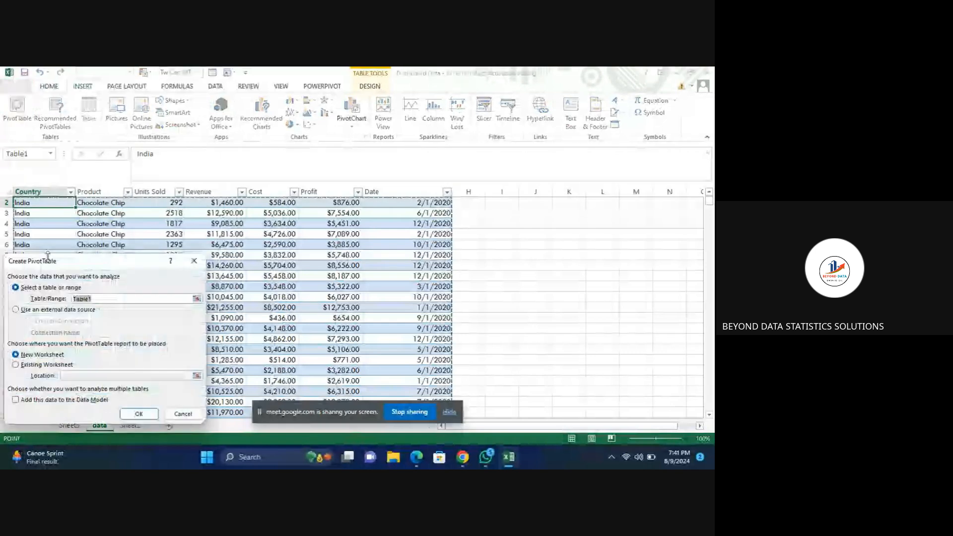
pyautogui.click(59, 366)
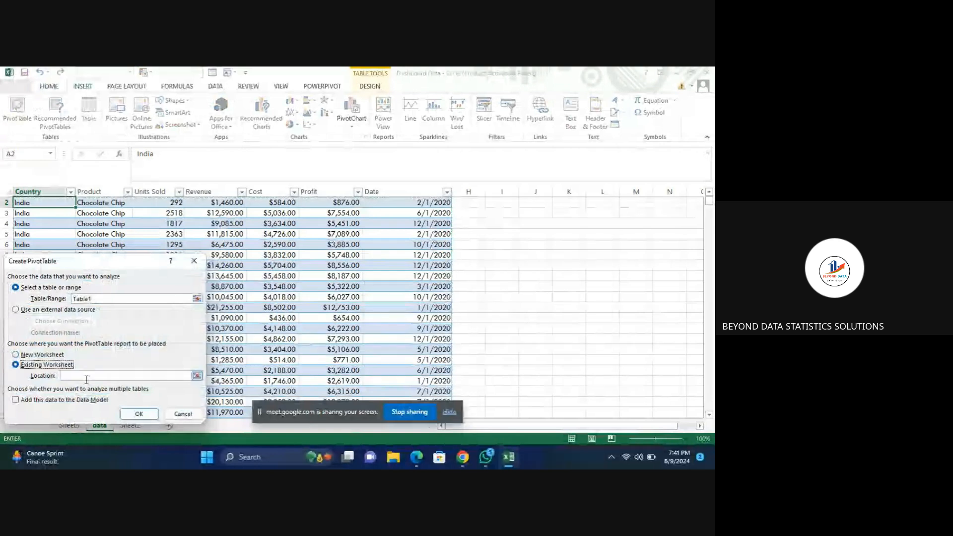
pyautogui.click(138, 414)
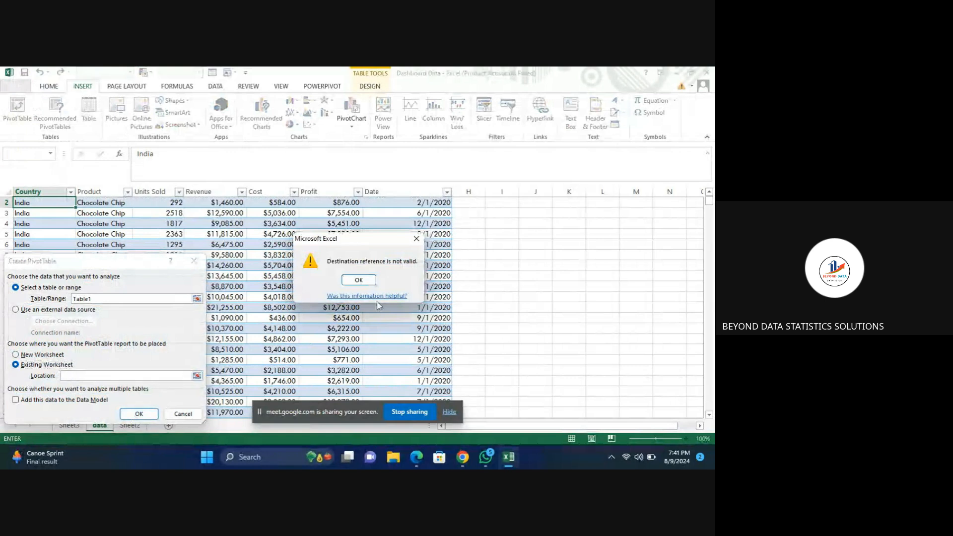
pyautogui.click(416, 240)
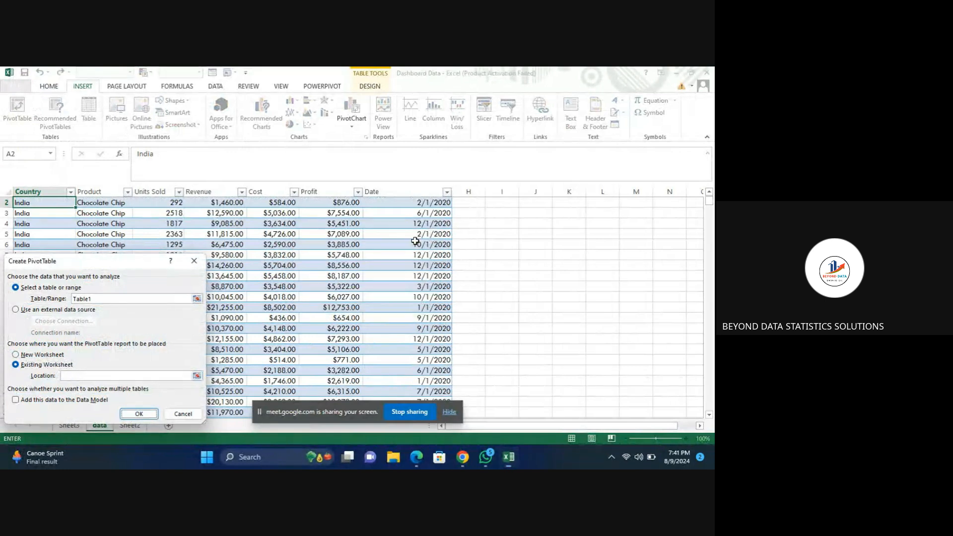
pyautogui.click(86, 375)
pyautogui.click(197, 376)
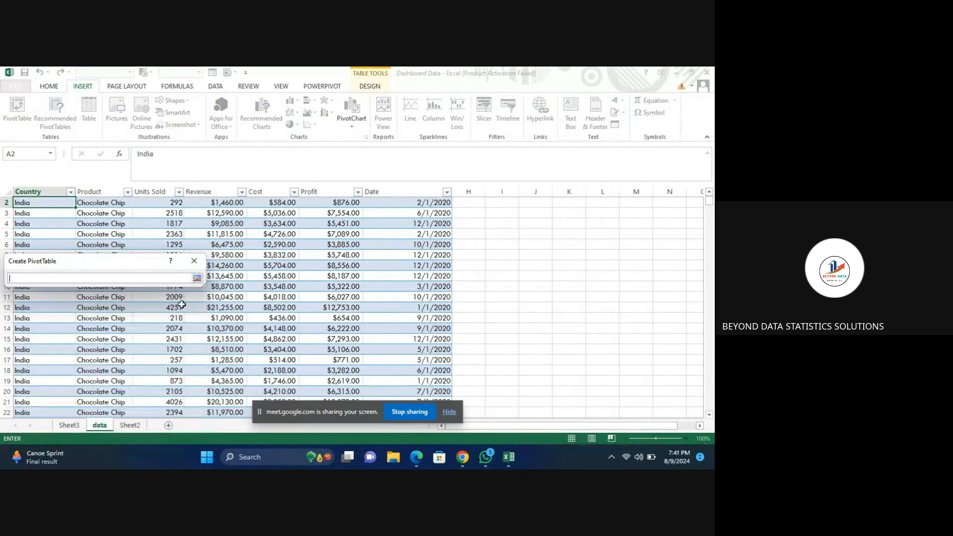
pyautogui.click(195, 261)
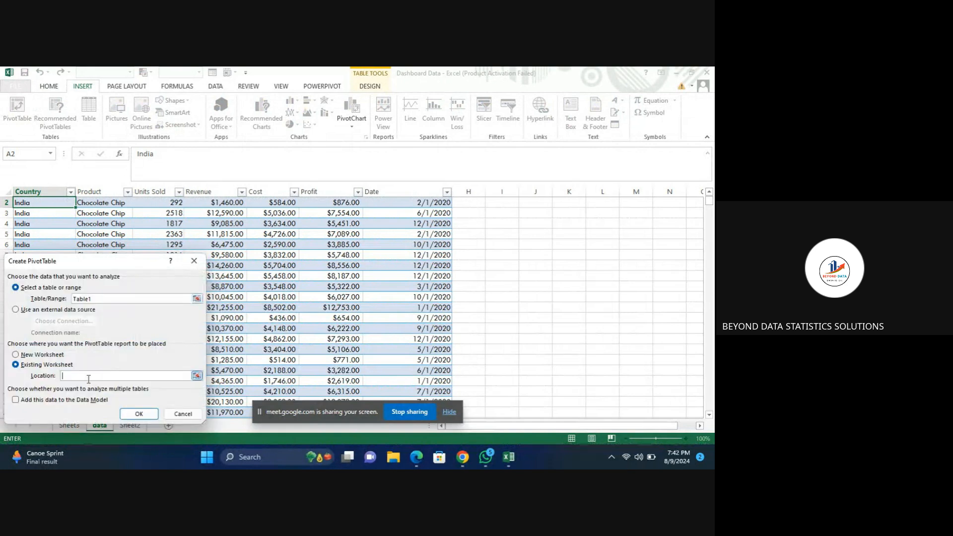
pyautogui.click(72, 431)
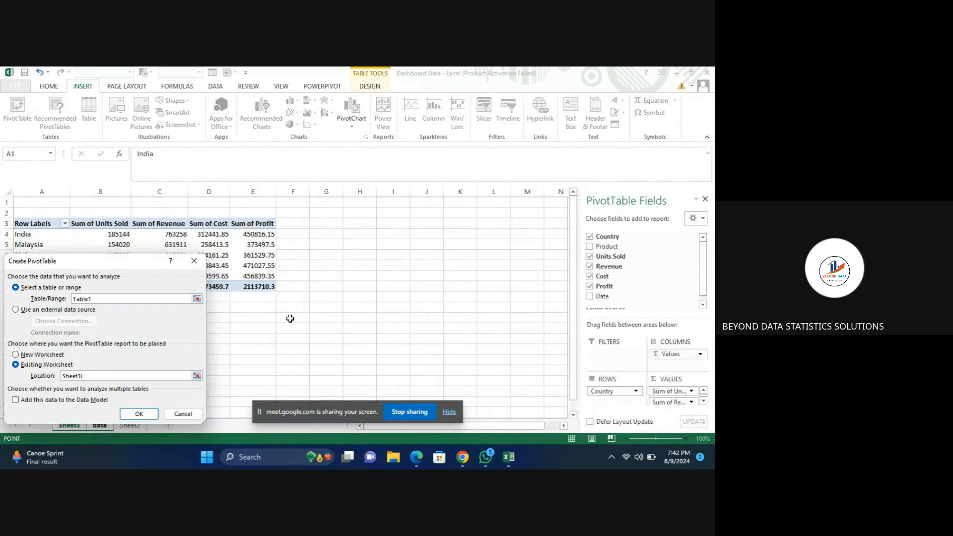
pyautogui.click(358, 224)
pyautogui.click(140, 414)
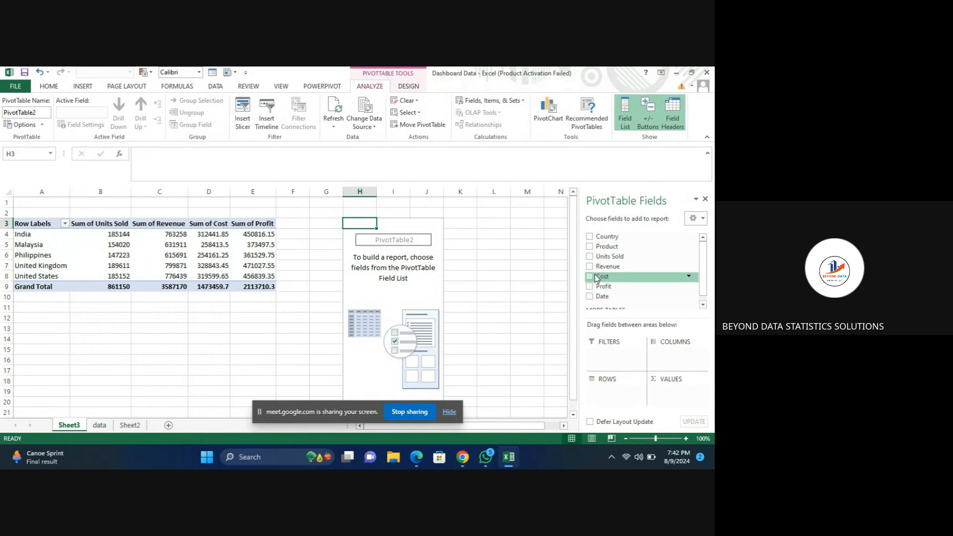
# Build the second PivotTable with Product as rows and the sums of Units Sold, Revenue, Cost and Profit as values.
pyautogui.click(590, 248)
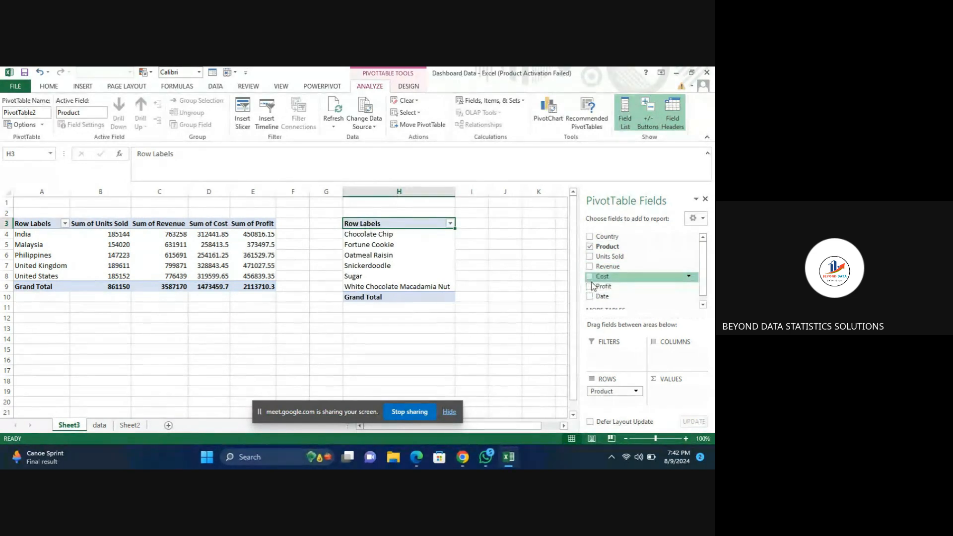
pyautogui.scroll(-1, 593, 285)
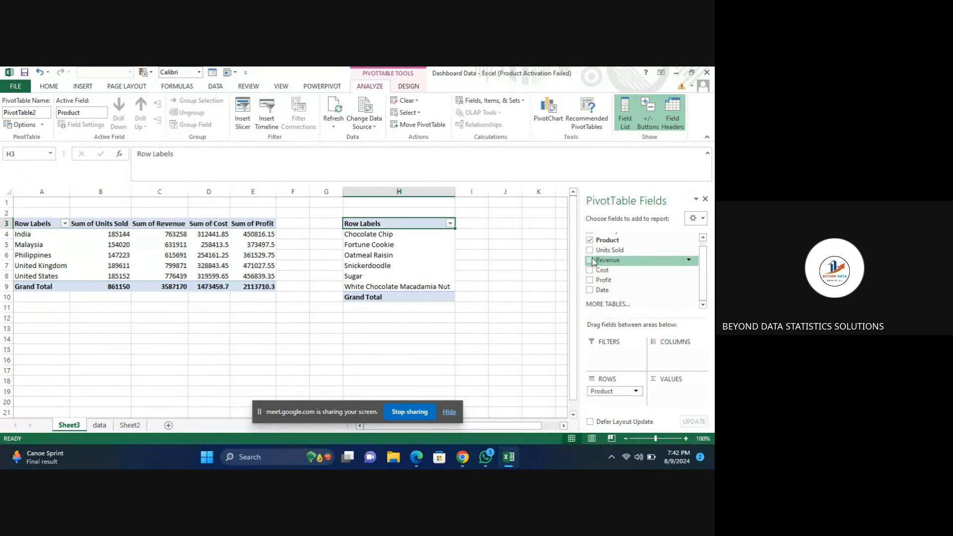
pyautogui.scroll(1, 593, 256)
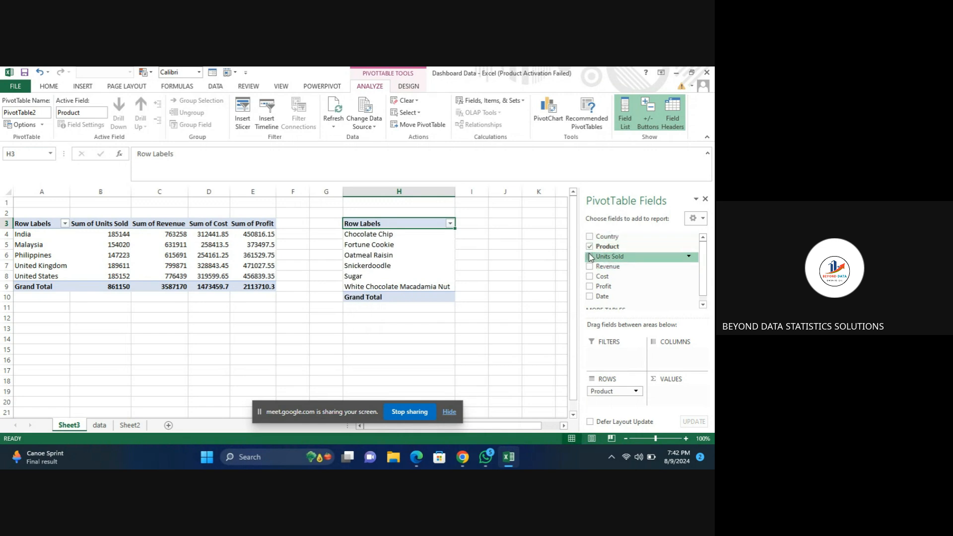
pyautogui.click(589, 256)
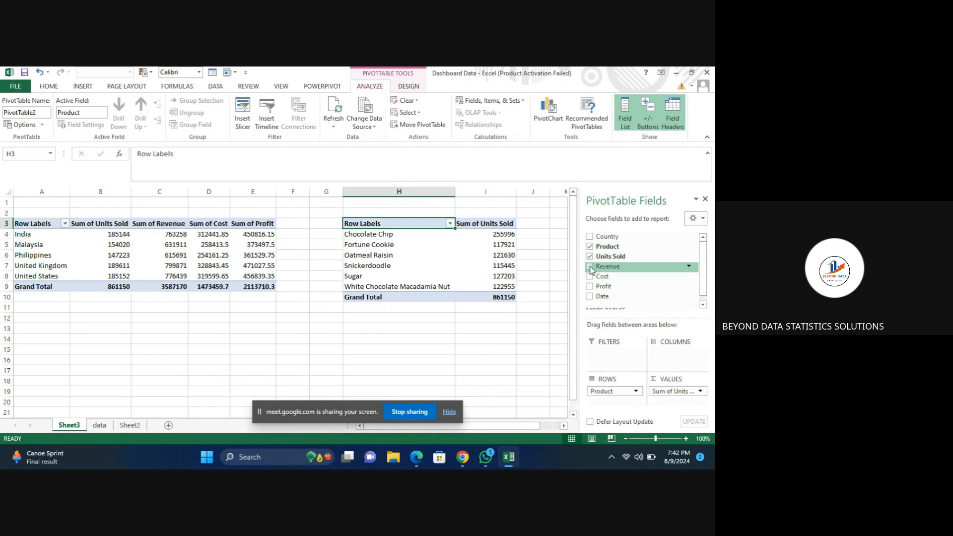
pyautogui.click(590, 268)
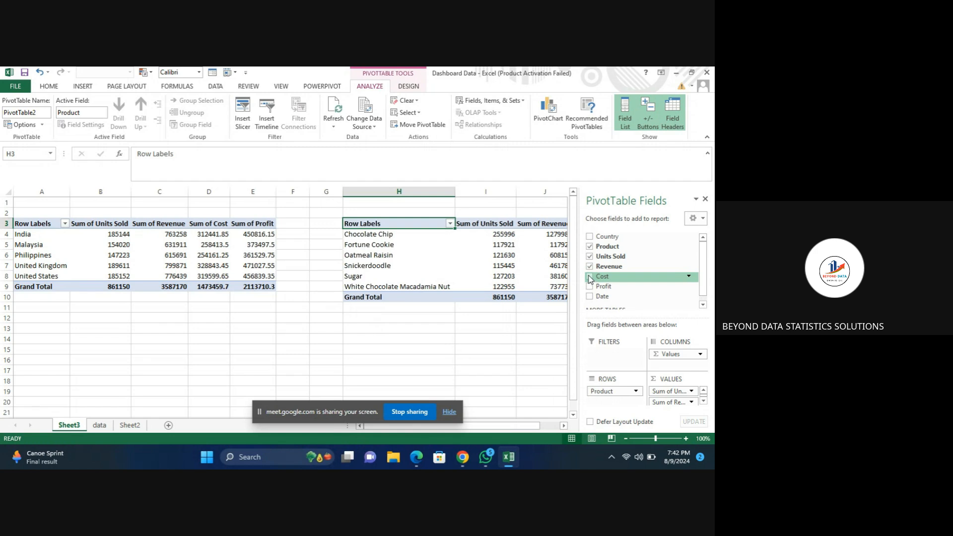
pyautogui.click(590, 277)
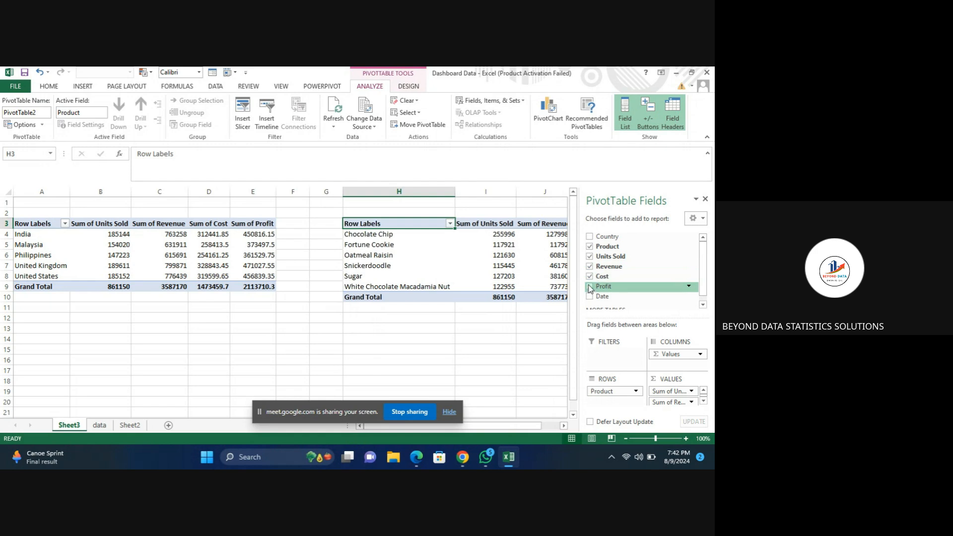
pyautogui.click(589, 286)
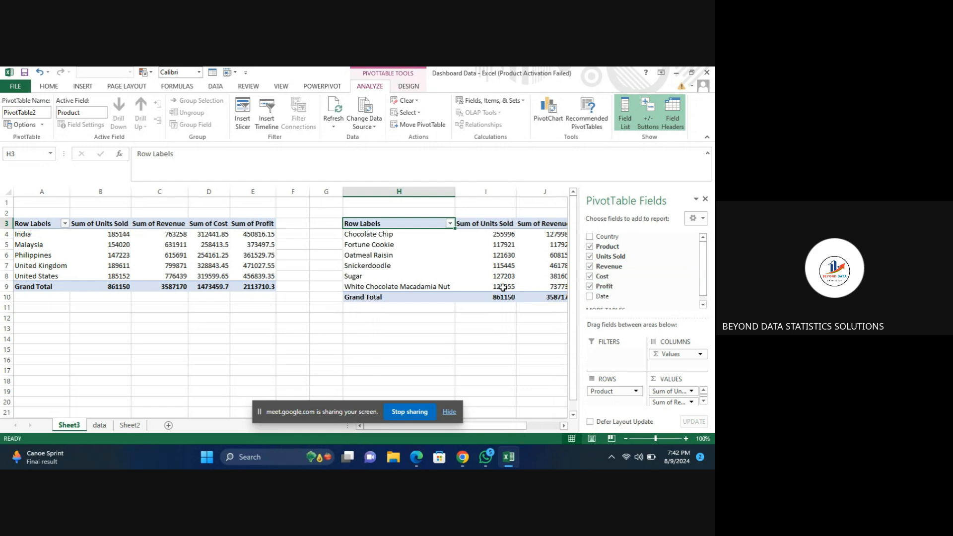
# Rename the row labels header of the product PivotTable in H3 as products.
pyautogui.hscroll(3, 503, 287)
pyautogui.hscroll(-3, 503, 288)
pyautogui.hscroll(1, 503, 287)
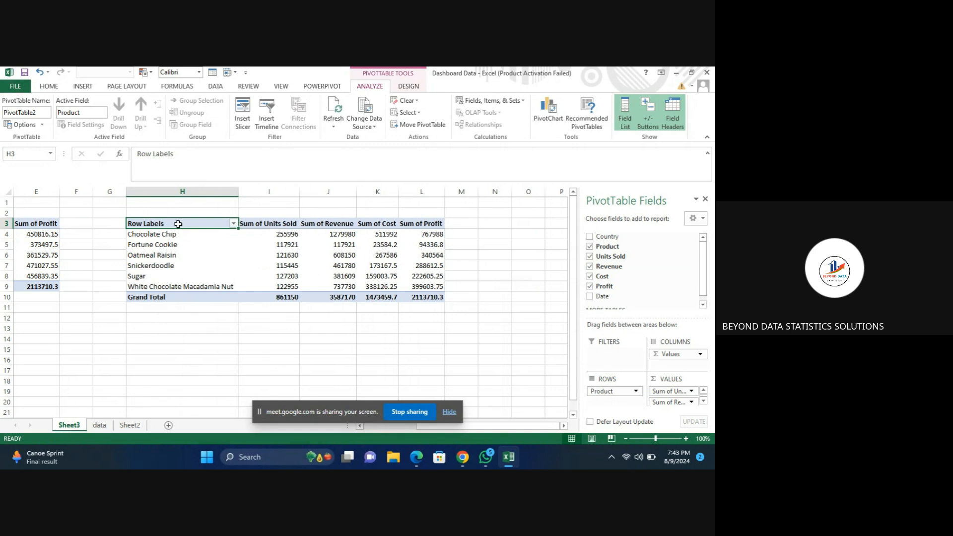
pyautogui.click(179, 155)
pyautogui.press('BackSpace')
pyautogui.press('BackSpace')
pyautogui.press('BackSpace')
pyautogui.press('BackSpace')
pyautogui.press('BackSpace')
pyautogui.press('BackSpace')
pyautogui.press('BackSpace')
pyautogui.press('BackSpace')
pyautogui.press('BackSpace')
pyautogui.press('BackSpace')
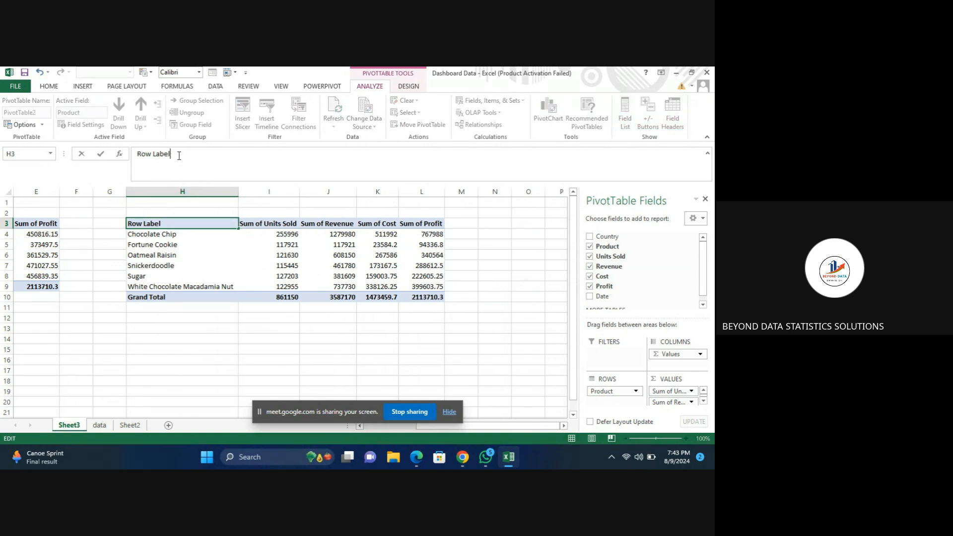
pyautogui.write('products')
# Rename the row labels header of the country PivotTable in A3 as country, and stop sharing the screen.
pyautogui.hscroll(-3, 100, 239)
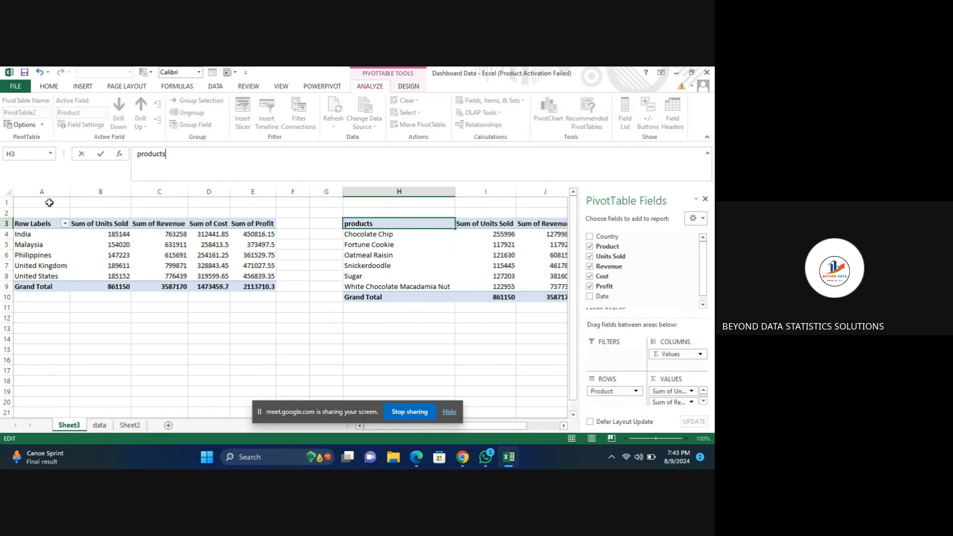
pyautogui.click(54, 223)
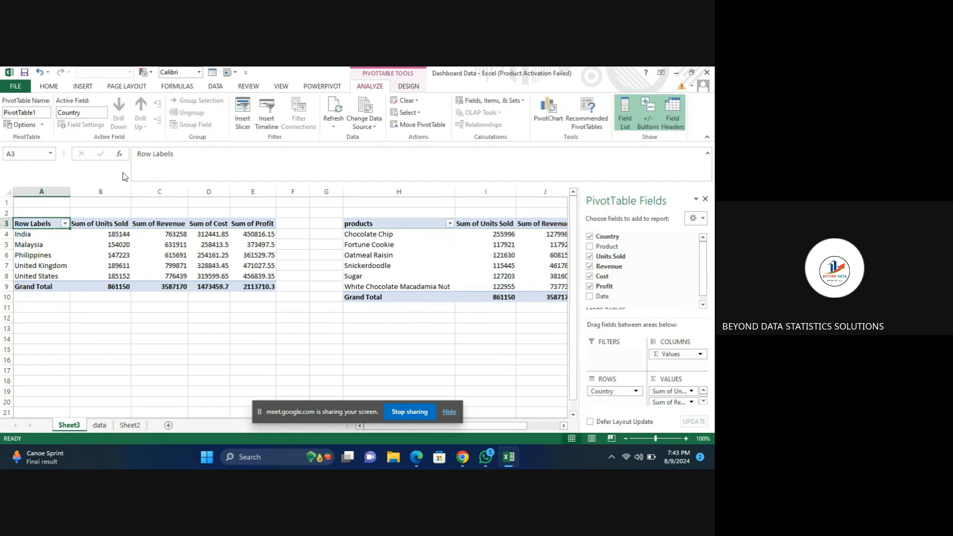
pyautogui.click(174, 155)
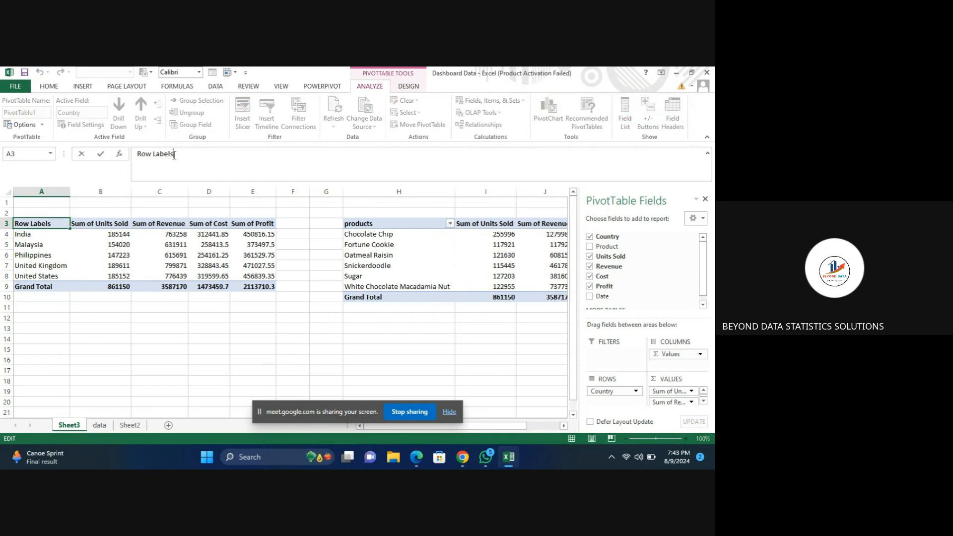
pyautogui.press('BackSpace')
pyautogui.press('BackSpace')
pyautogui.press('BackSpace')
pyautogui.press('BackSpace')
pyautogui.press('BackSpace')
pyautogui.press('BackSpace')
pyautogui.press('BackSpace')
pyautogui.press('BackSpace')
pyautogui.press('BackSpace')
pyautogui.press('BackSpace')
pyautogui.write('coun')
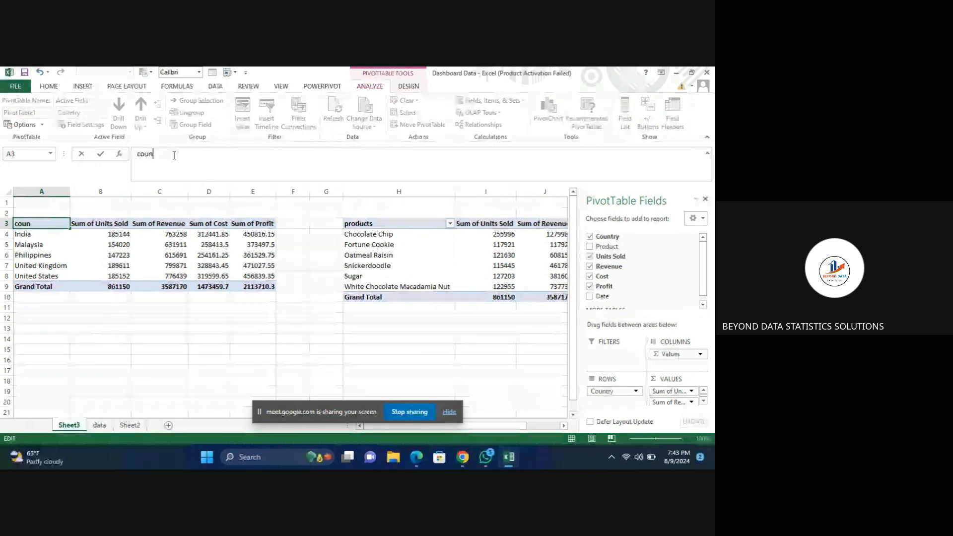
pyautogui.write('try')
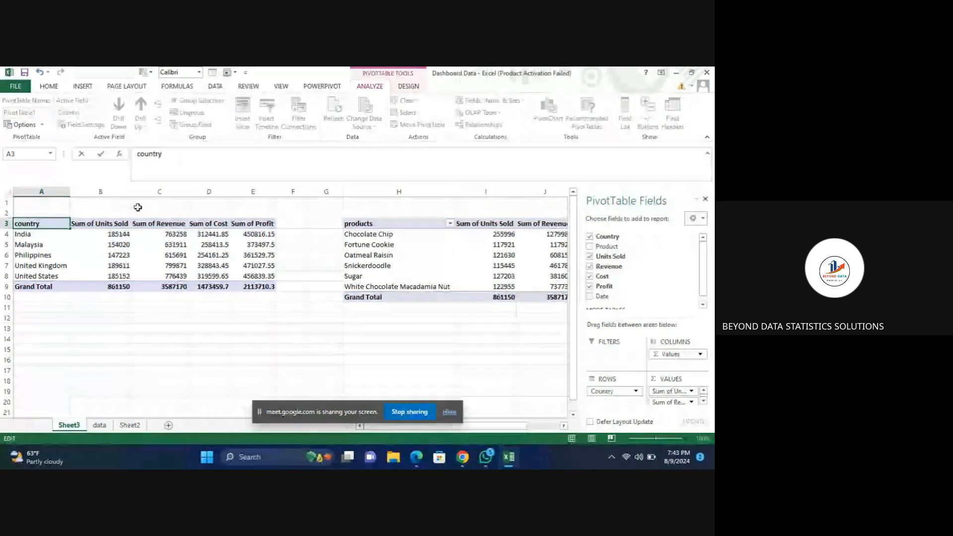
pyautogui.click(92, 310)
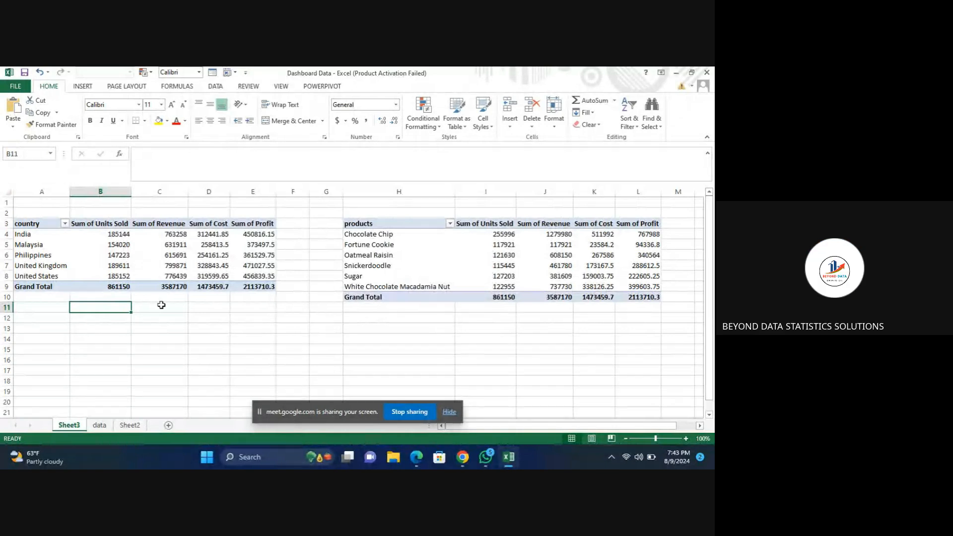
pyautogui.click(400, 412)
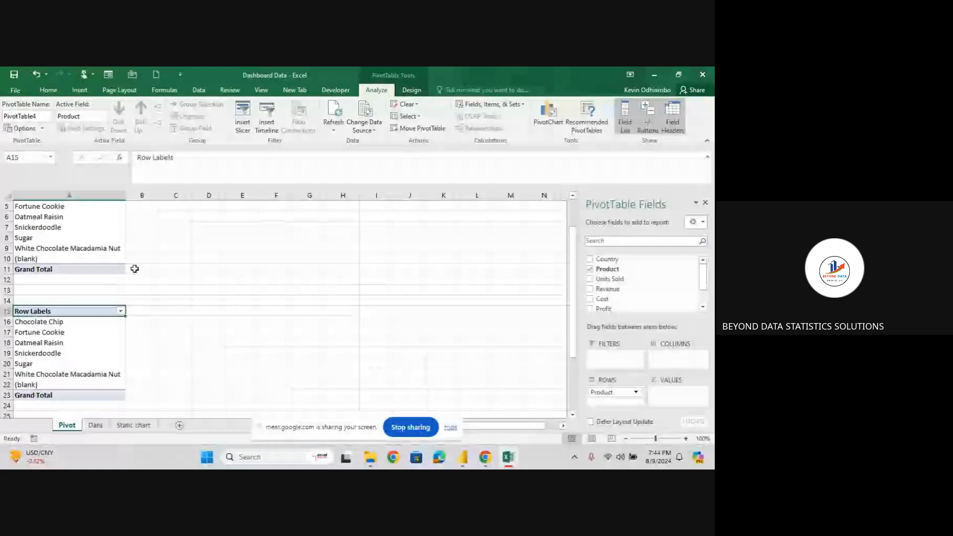
# Try to remove the Product field from the upper PivotTable on the Pivot sheet.
pyautogui.scroll(2, 179, 257)
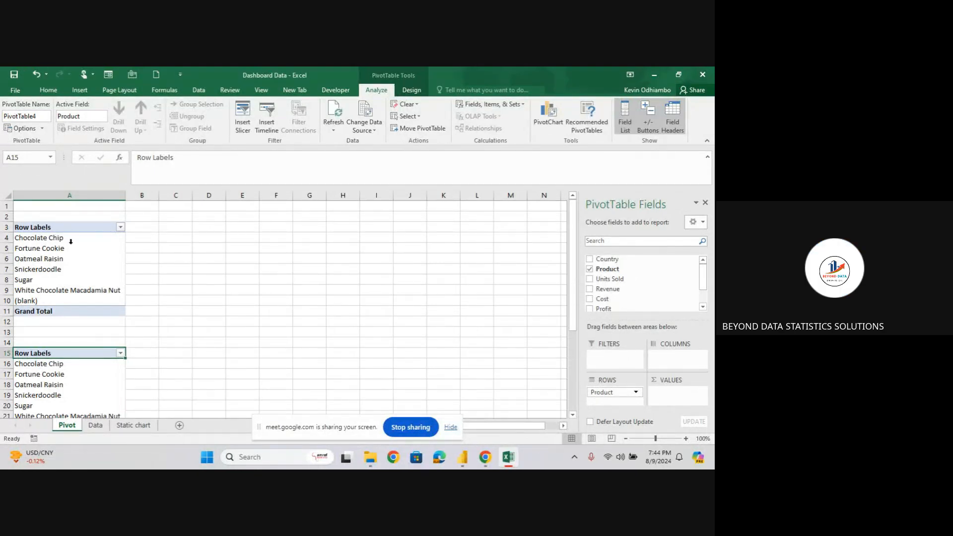
pyautogui.click(149, 264)
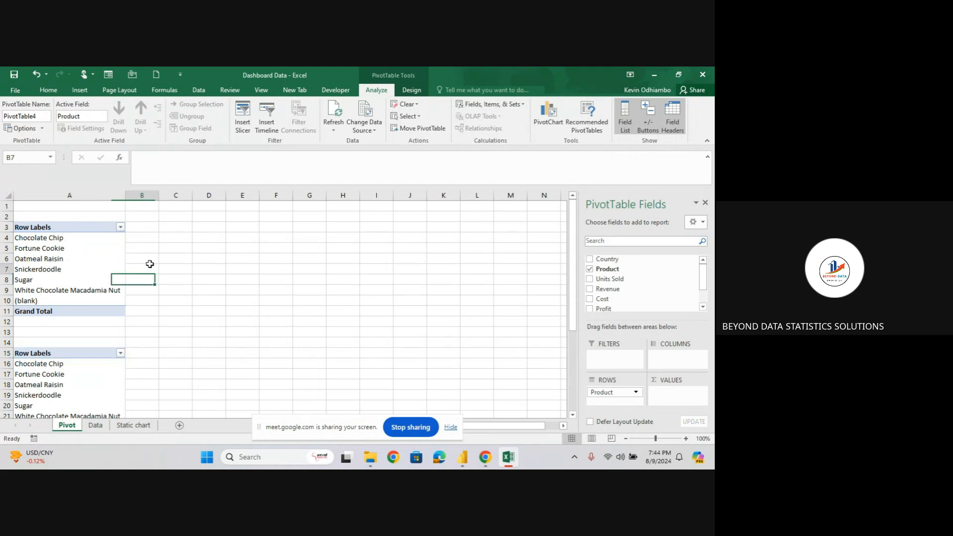
pyautogui.click(134, 227)
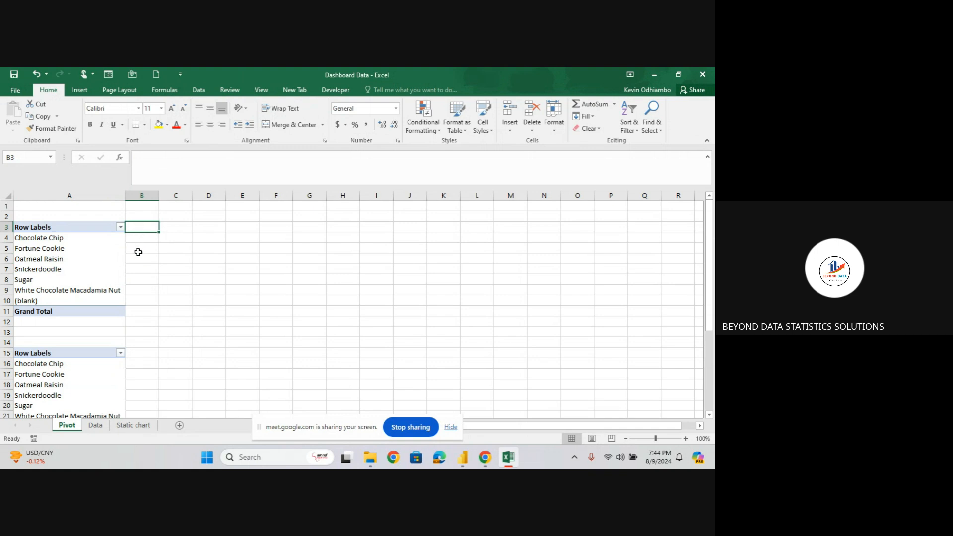
pyautogui.click(96, 258)
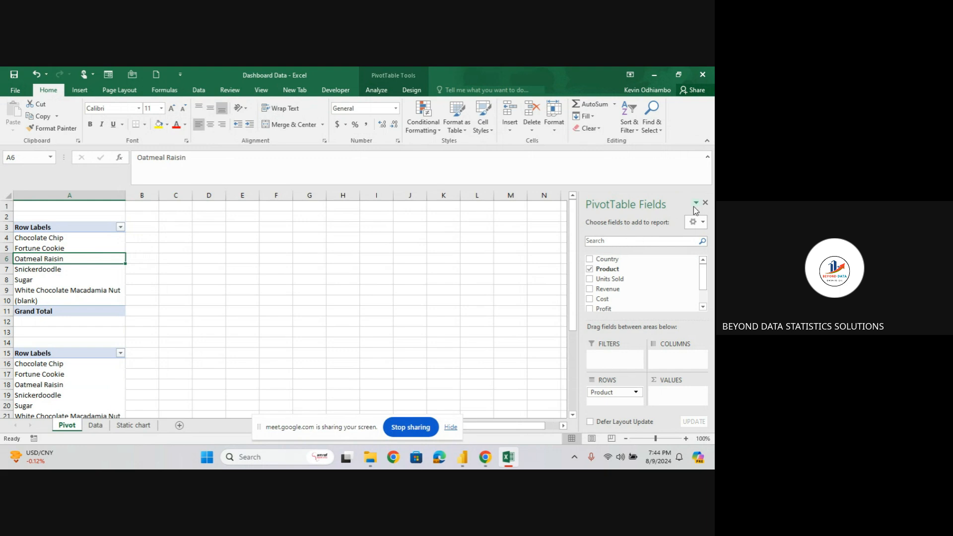
pyautogui.click(589, 269)
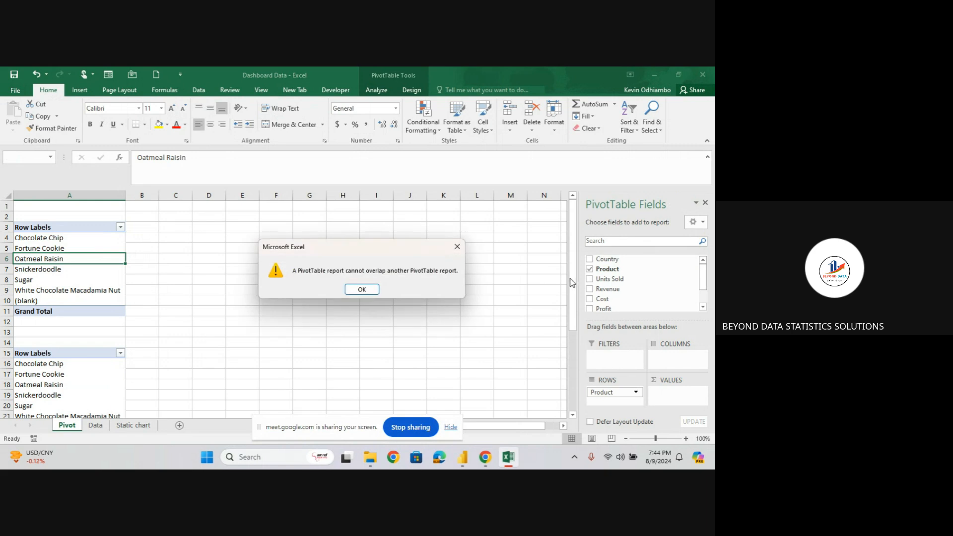
pyautogui.click(361, 291)
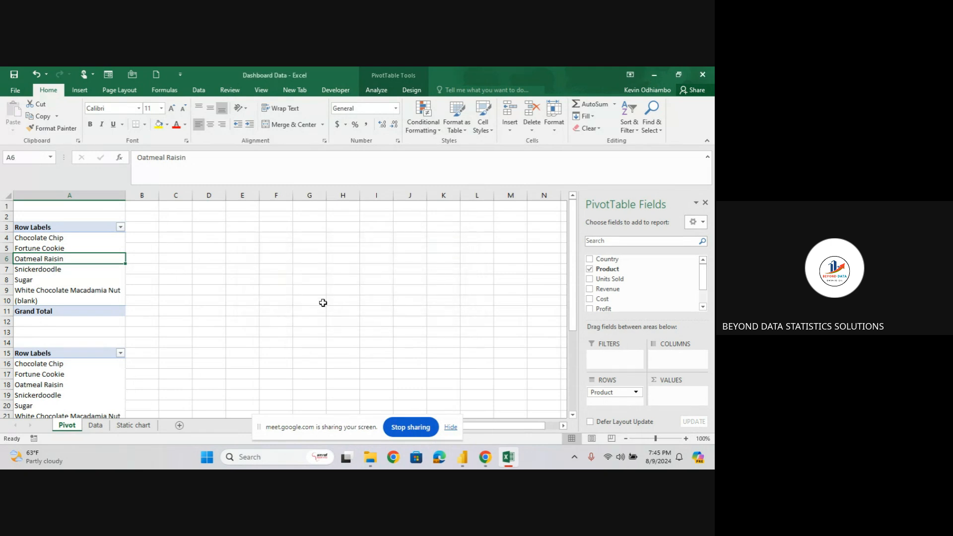
# Try to add the Country field to the upper product PivotTable and dismiss the overlap warning.
pyautogui.click(590, 258)
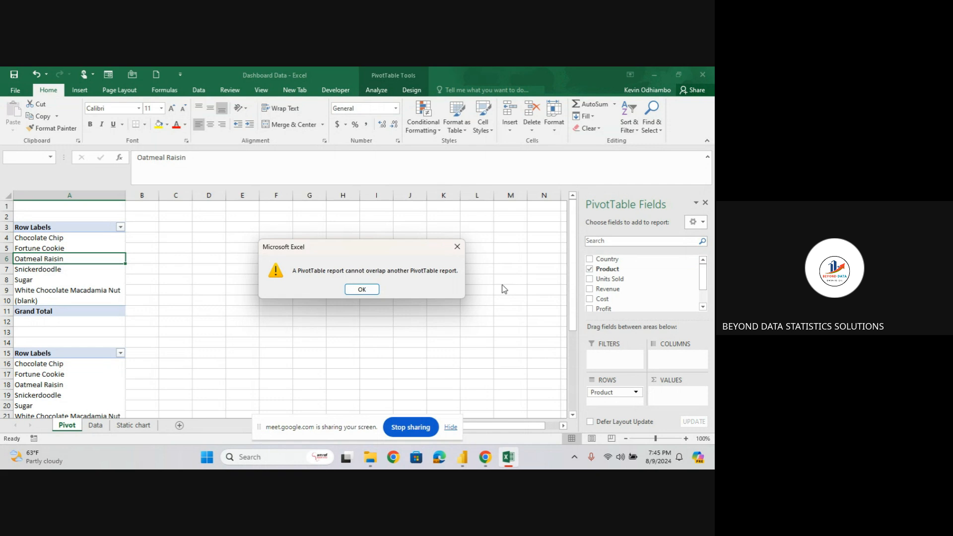
pyautogui.click(360, 291)
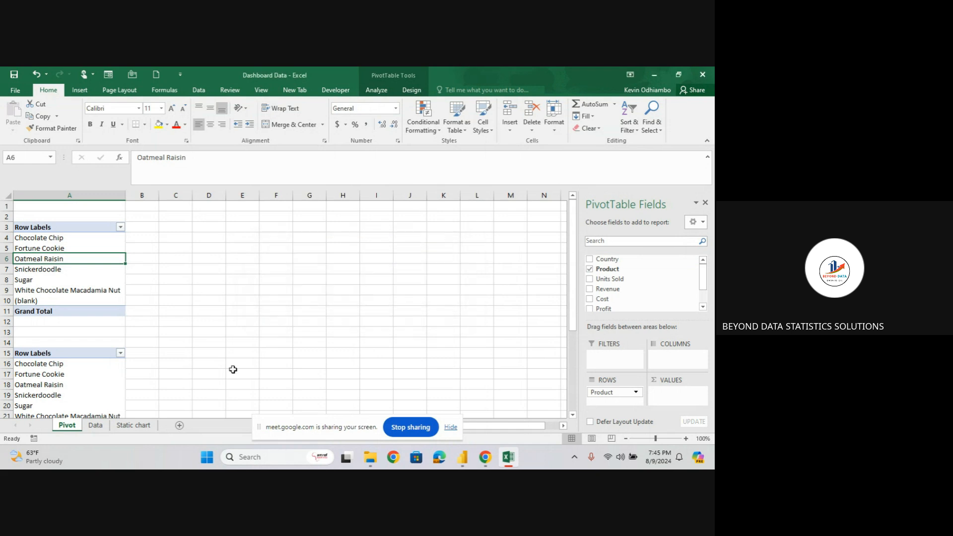
# Create a PivotTable from Table2 on the Data sheet, placing it on the existing Pivot sheet at cell E3.
pyautogui.click(96, 426)
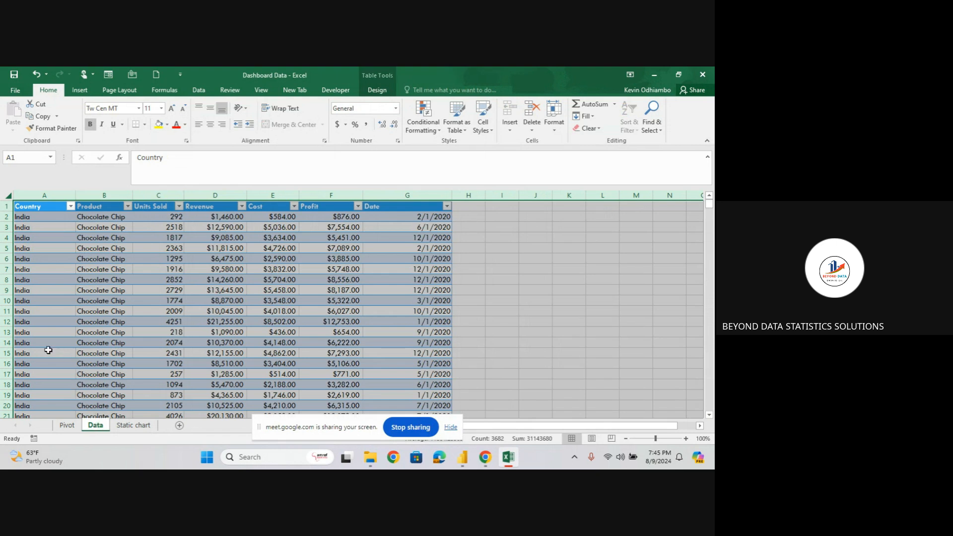
pyautogui.click(34, 209)
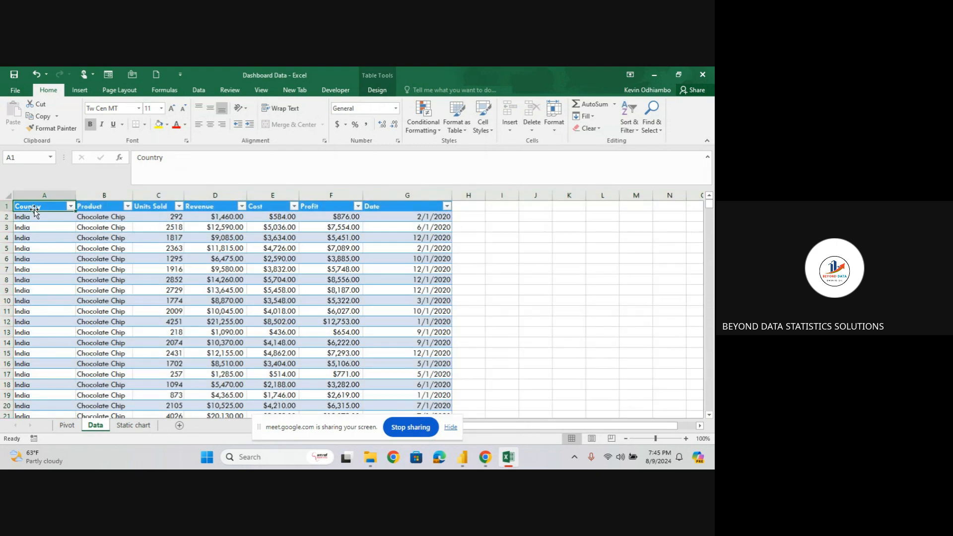
pyautogui.click(80, 93)
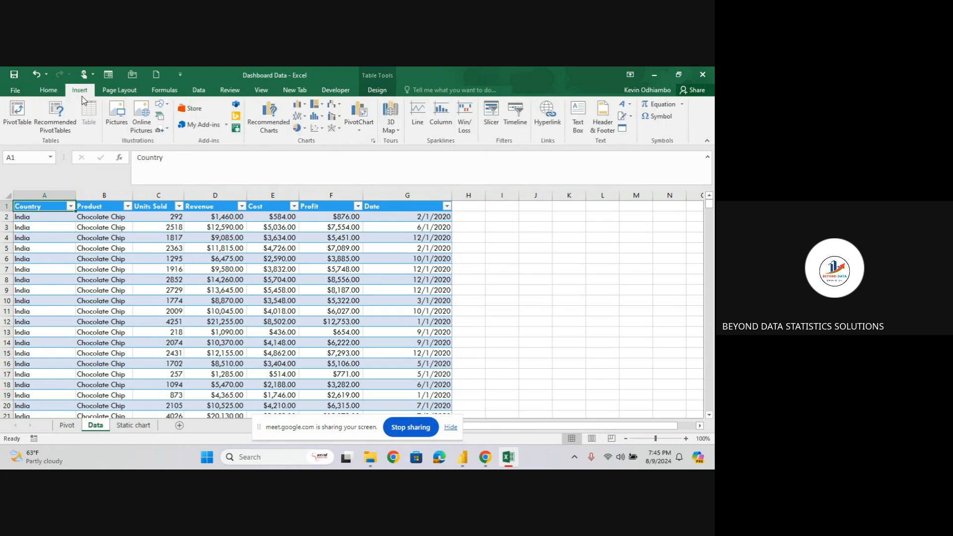
pyautogui.click(17, 113)
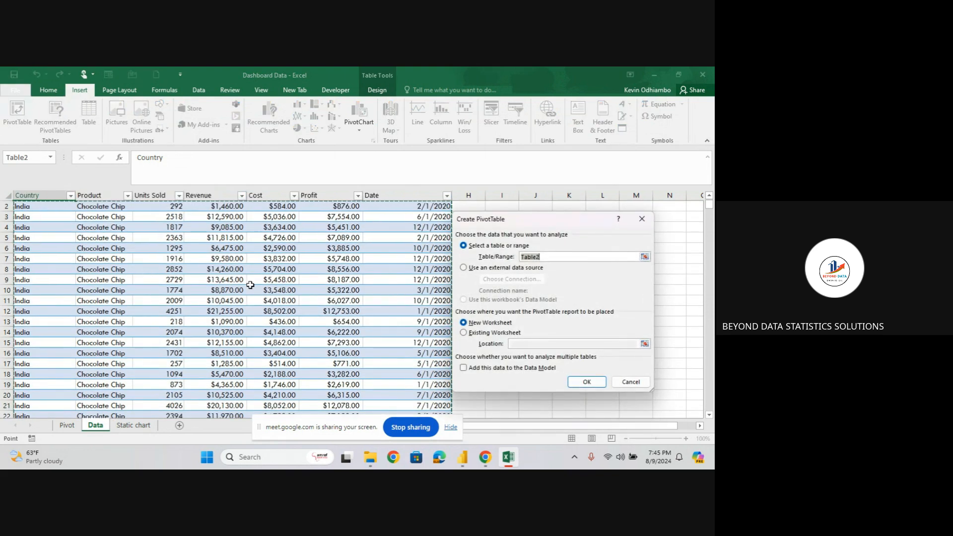
pyautogui.click(464, 333)
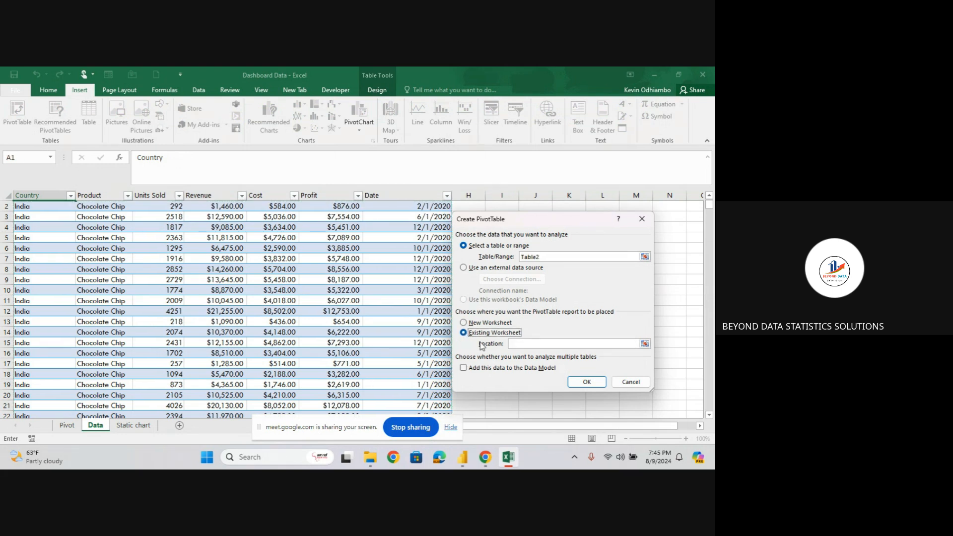
pyautogui.click(522, 344)
pyautogui.click(67, 426)
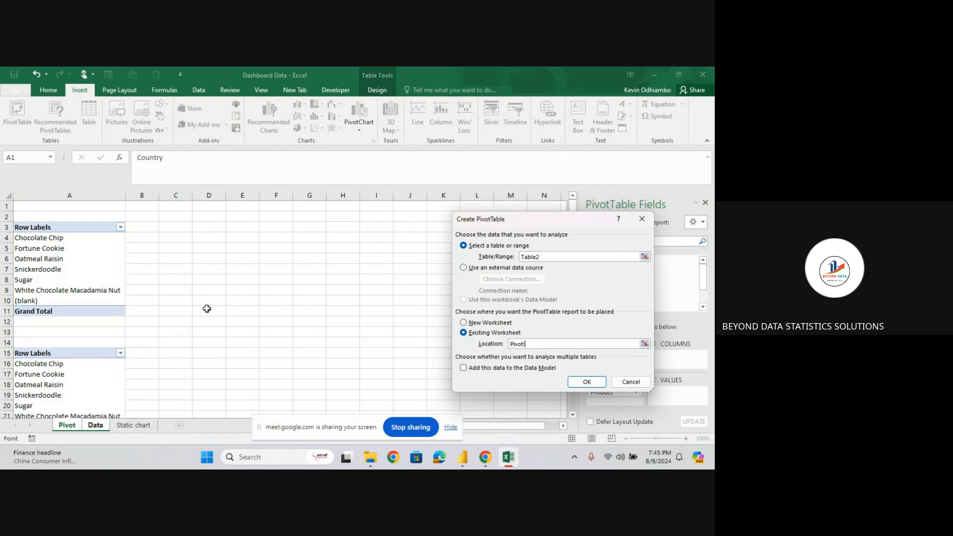
pyautogui.click(239, 229)
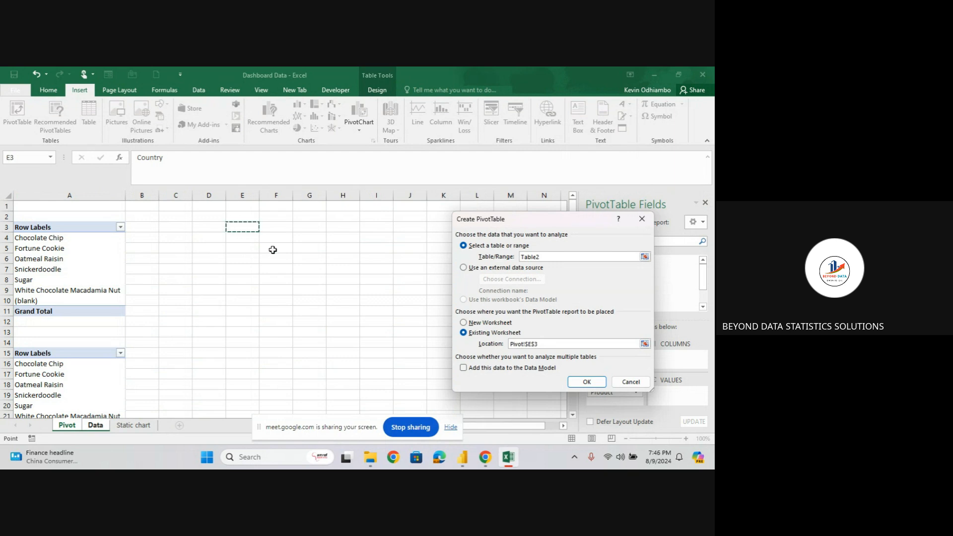
pyautogui.click(586, 382)
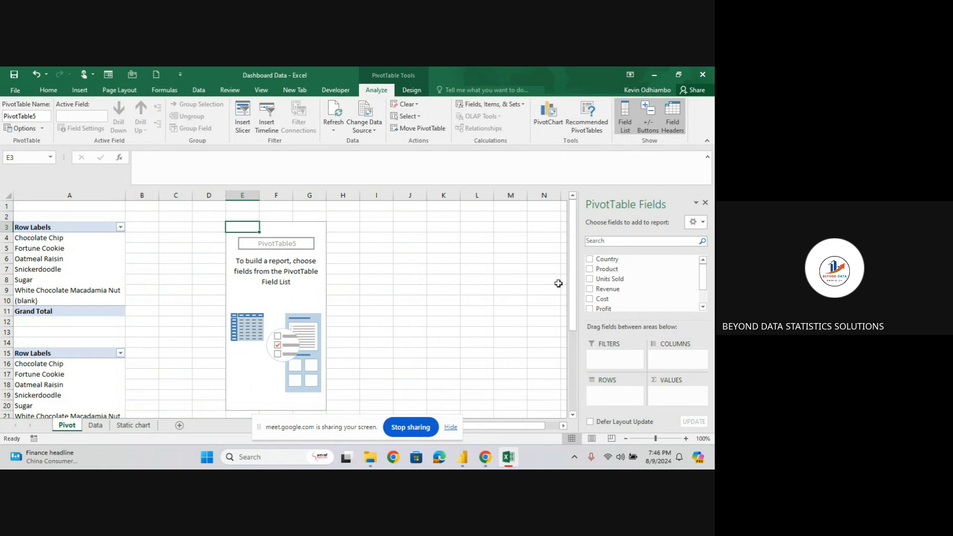
# Build the PivotTable at E3 with Country as rows and Units Sold, Revenue, Cost and Profit as summed values.
pyautogui.click(591, 259)
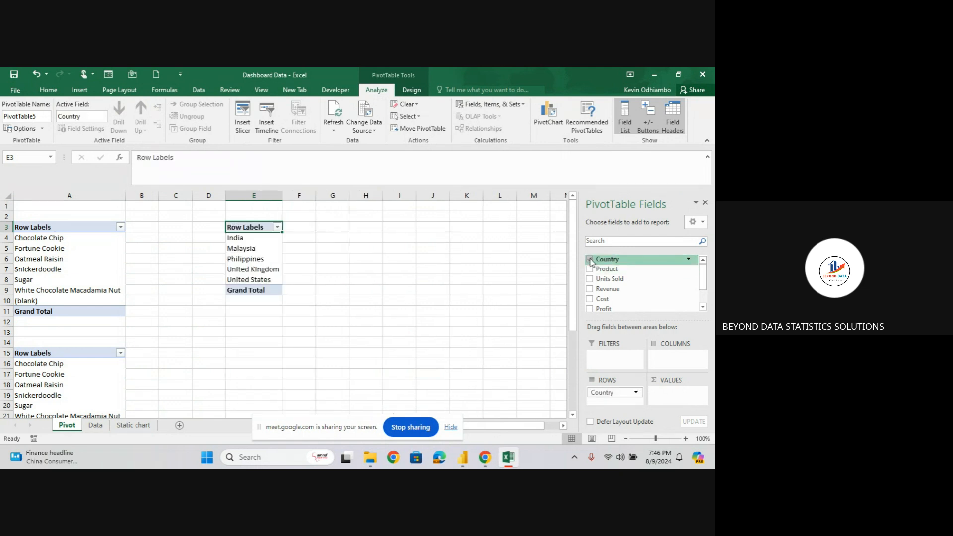
pyautogui.click(590, 279)
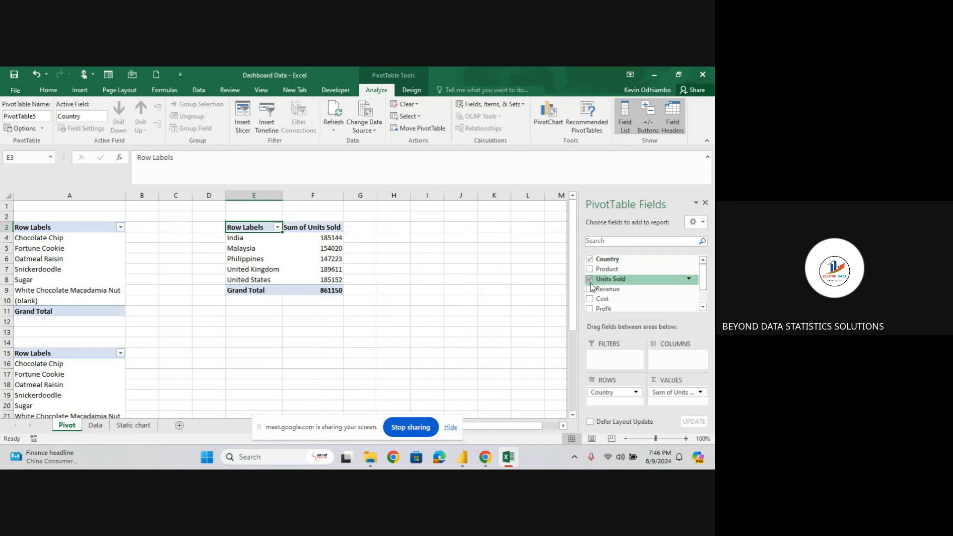
pyautogui.click(590, 290)
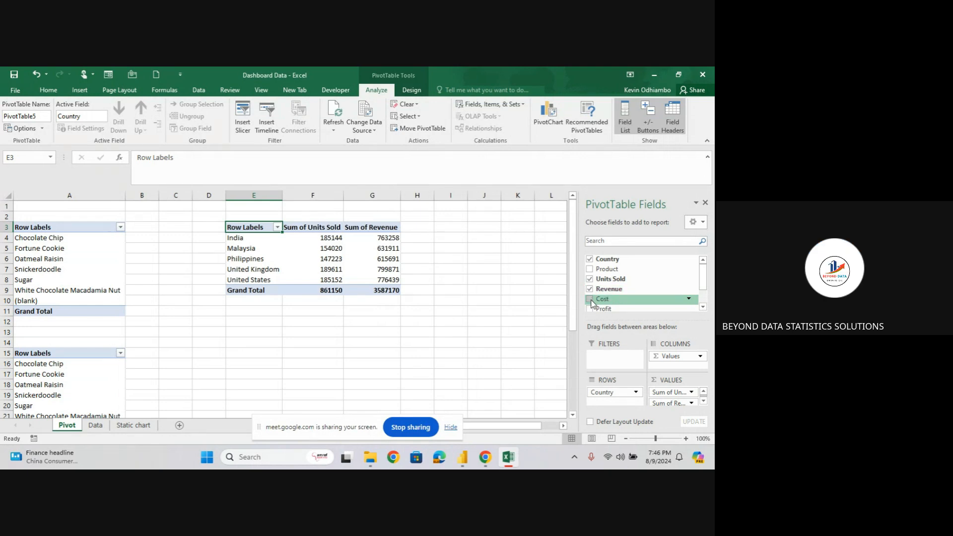
pyautogui.click(590, 300)
pyautogui.click(590, 309)
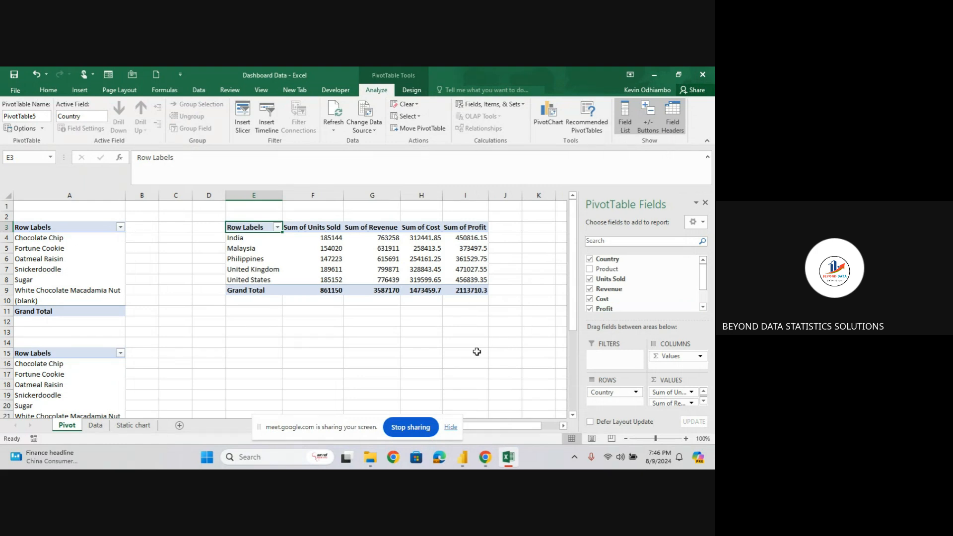
# Rename the Row Labels header in cell E3 as Country.
pyautogui.doubleClick(264, 227)
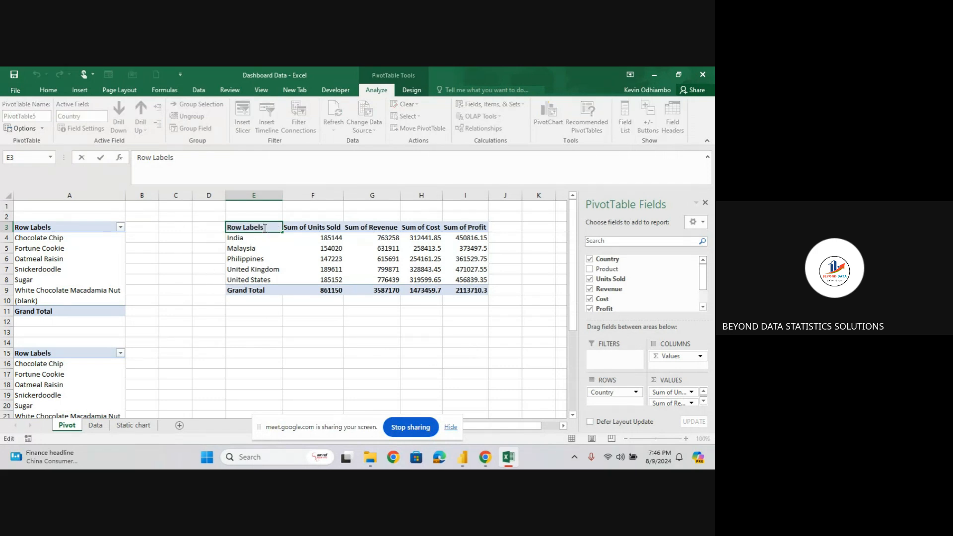
pyautogui.press('BackSpace')
pyautogui.press('BackSpace')
pyautogui.press('BackSpace')
pyautogui.press('BackSpace')
pyautogui.press('BackSpace')
pyautogui.press('BackSpace')
pyautogui.press('BackSpace')
pyautogui.press('BackSpace')
pyautogui.press('BackSpace')
pyautogui.press('BackSpace')
pyautogui.write('Country')
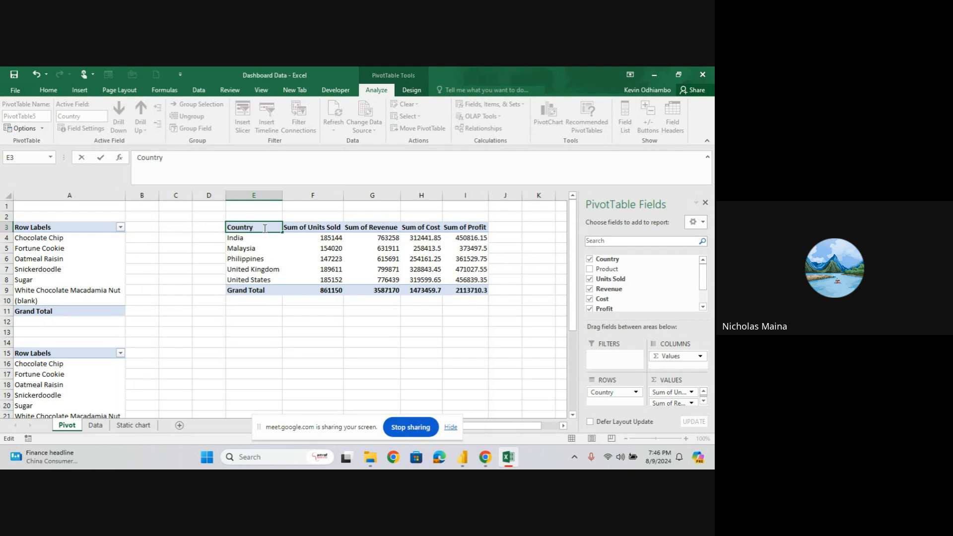
pyautogui.click(268, 351)
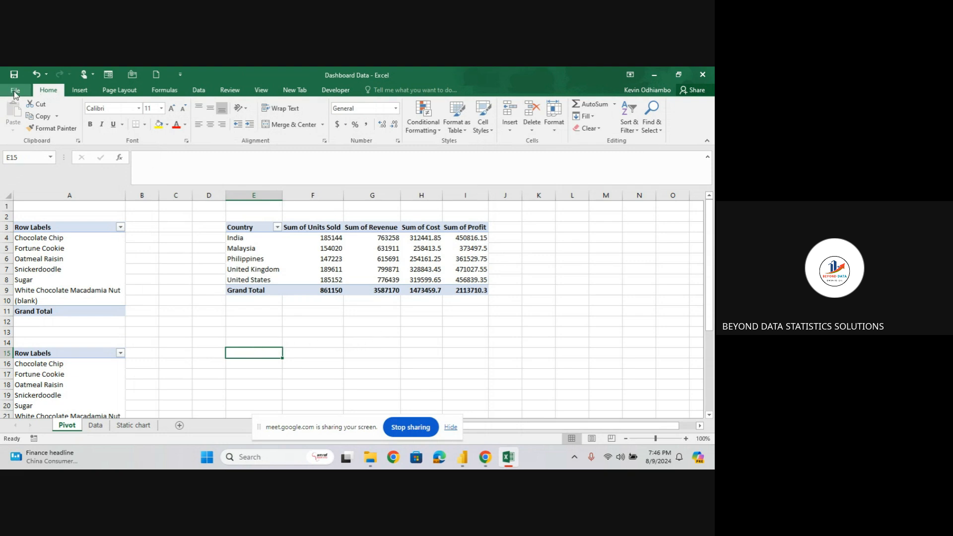
# Create another PivotTable from Table2 on the Data sheet, placing it on the existing Pivot sheet at cell E13.
pyautogui.click(96, 425)
pyautogui.click(30, 193)
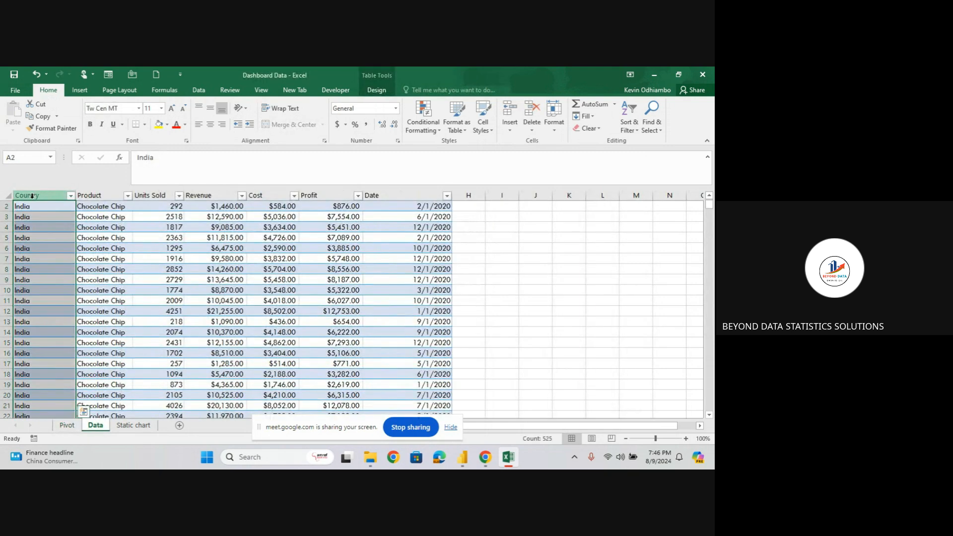
pyautogui.click(34, 194)
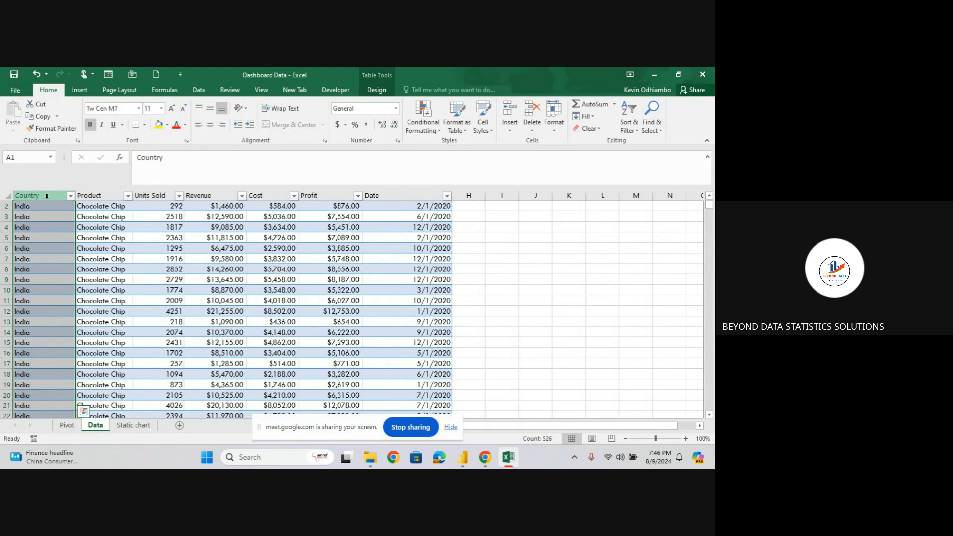
pyautogui.click(496, 291)
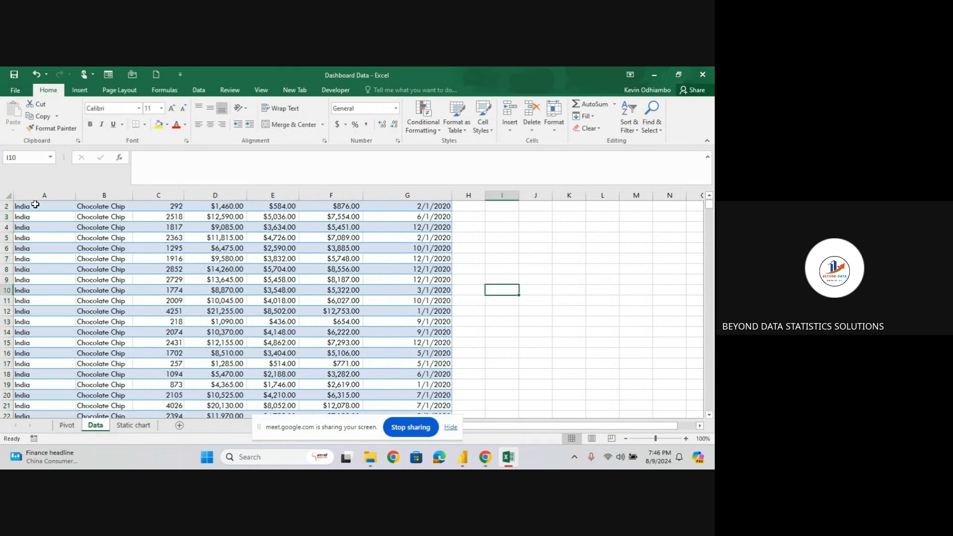
pyautogui.scroll(1, 33, 206)
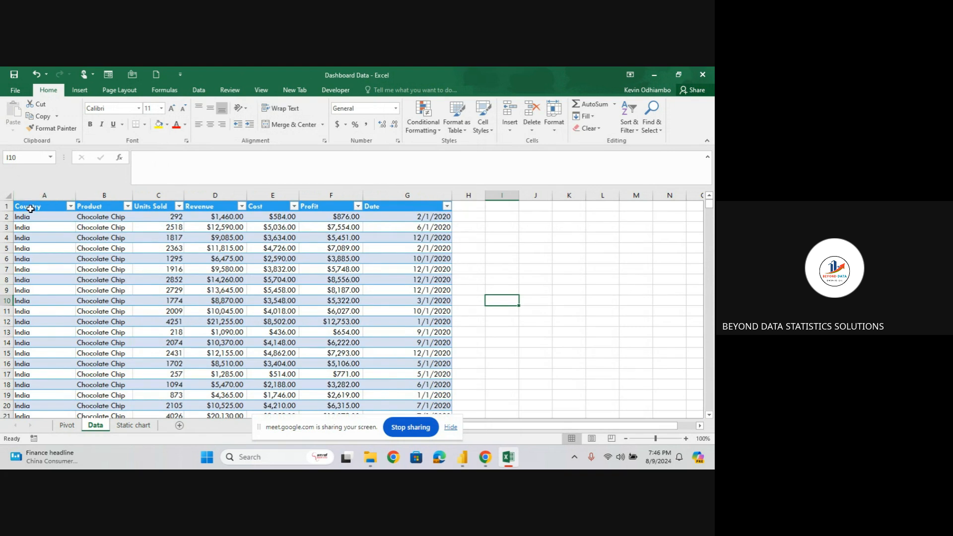
pyautogui.click(30, 209)
pyautogui.click(83, 90)
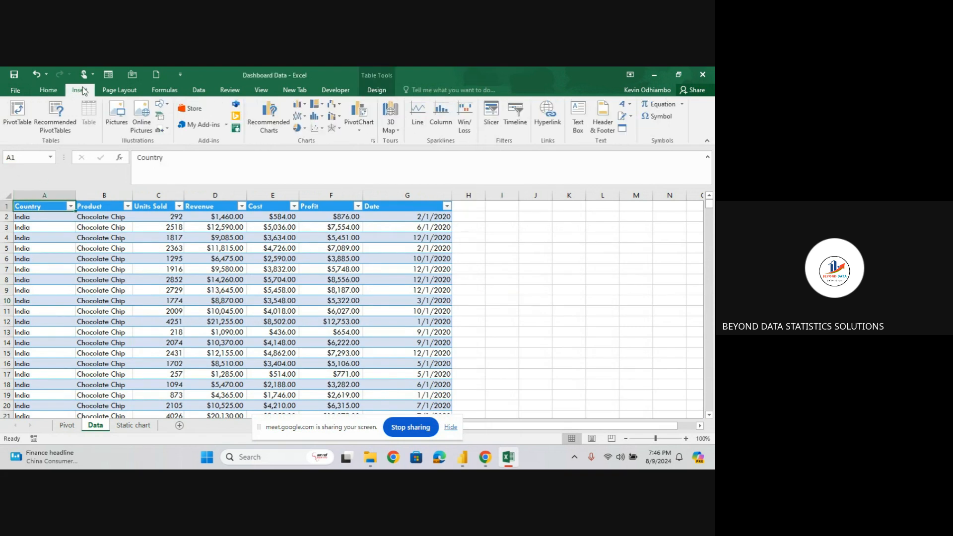
pyautogui.click(14, 120)
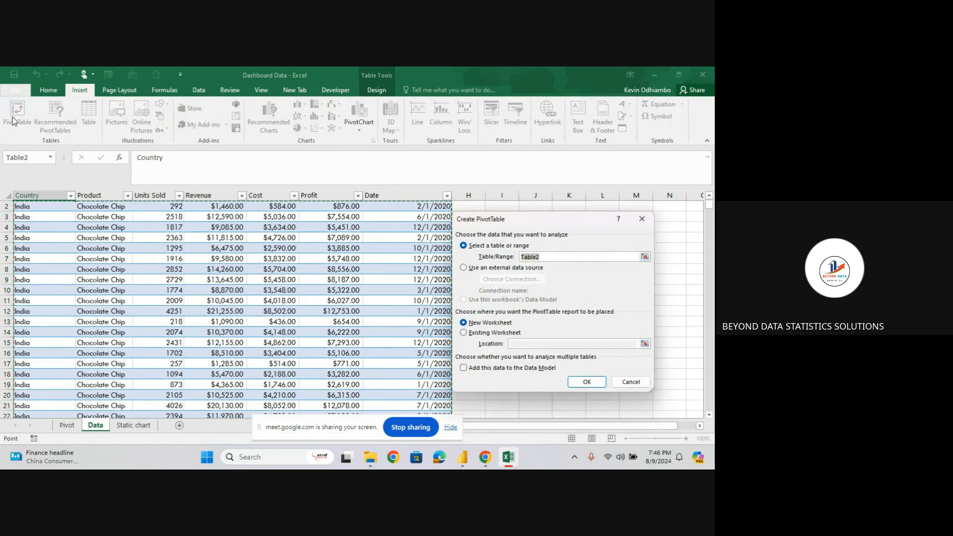
pyautogui.click(466, 333)
pyautogui.click(531, 344)
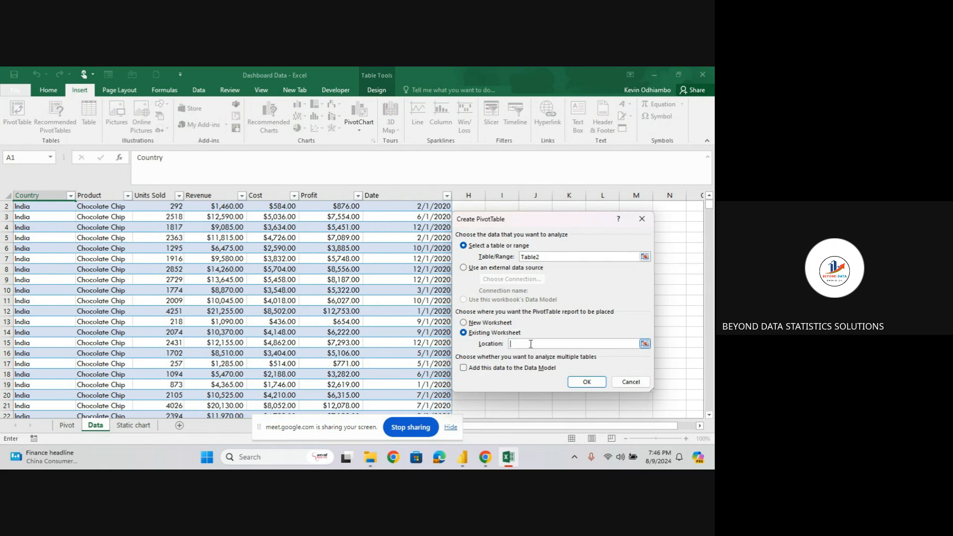
pyautogui.click(67, 426)
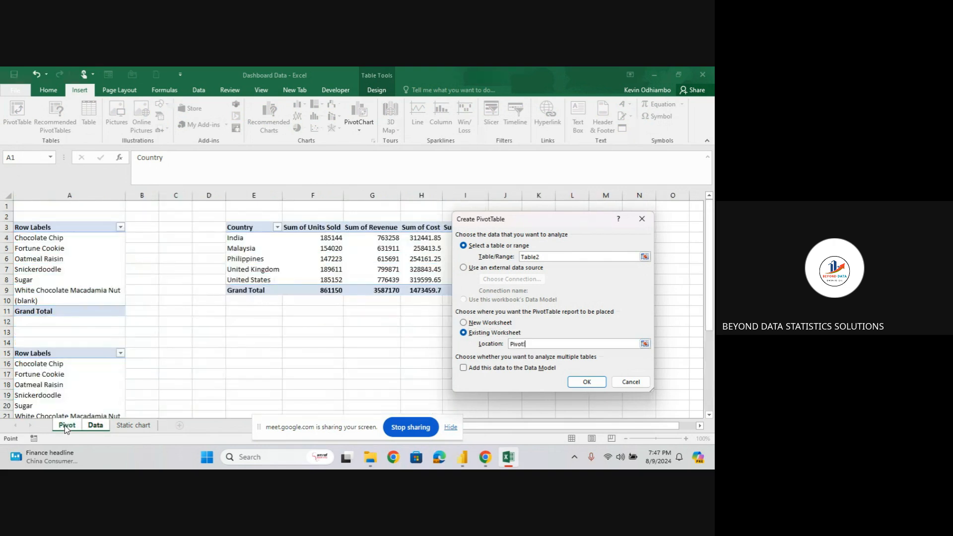
pyautogui.click(245, 333)
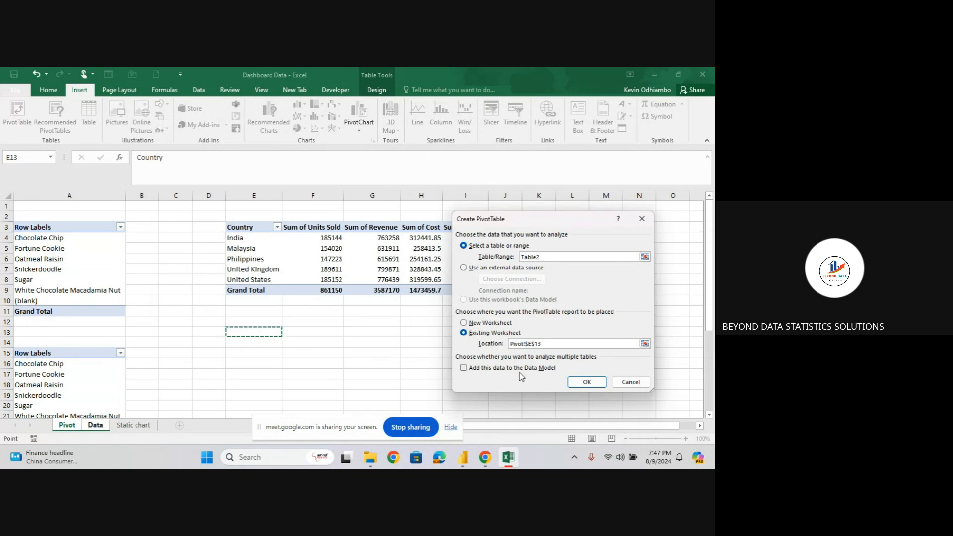
pyautogui.click(584, 383)
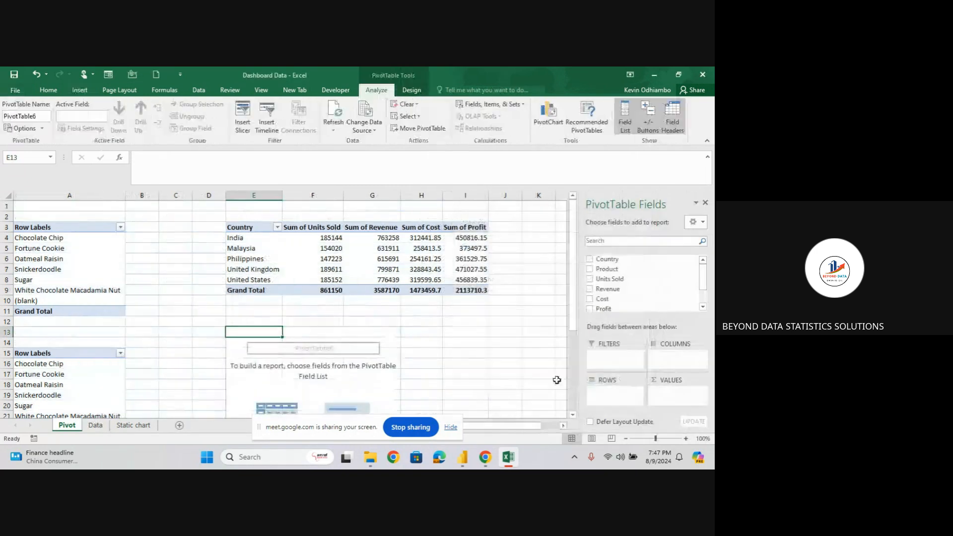
# Build the PivotTable at E13 with Product as rows and Units Sold, Revenue, Cost and Profit as summed values.
pyautogui.click(590, 270)
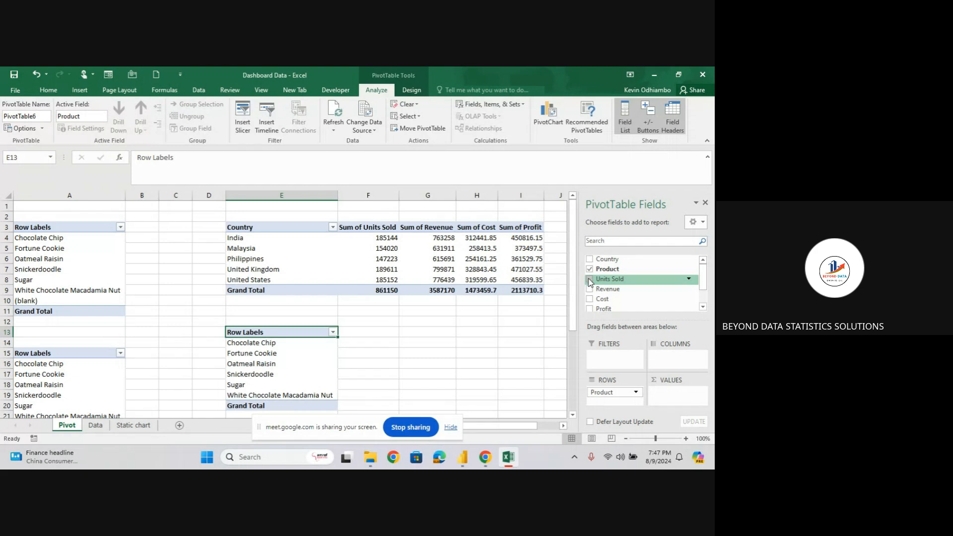
pyautogui.click(590, 281)
pyautogui.click(590, 290)
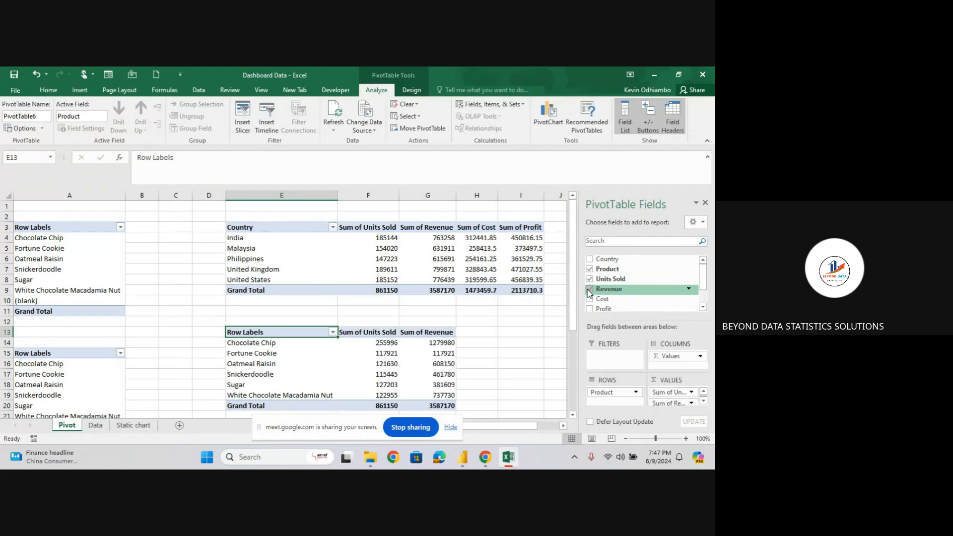
pyautogui.click(590, 300)
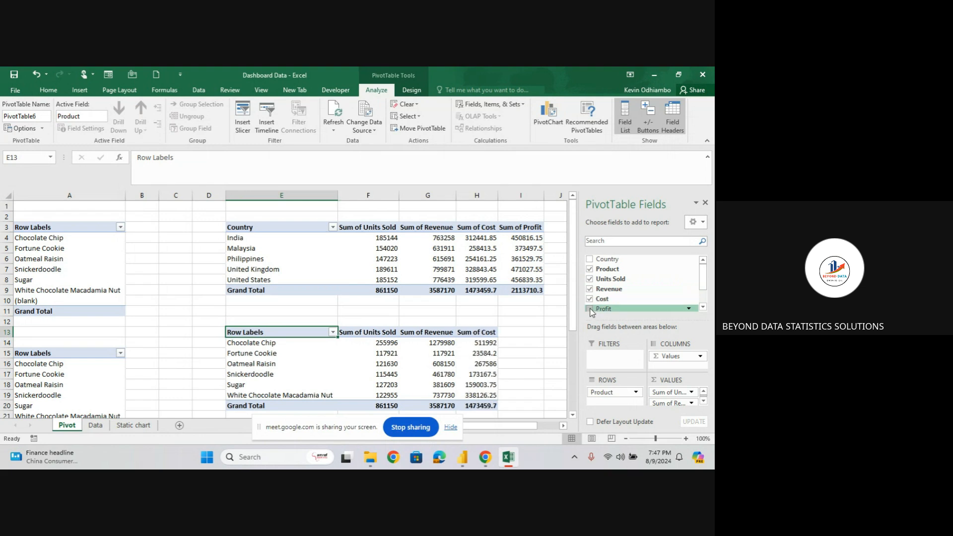
pyautogui.click(590, 309)
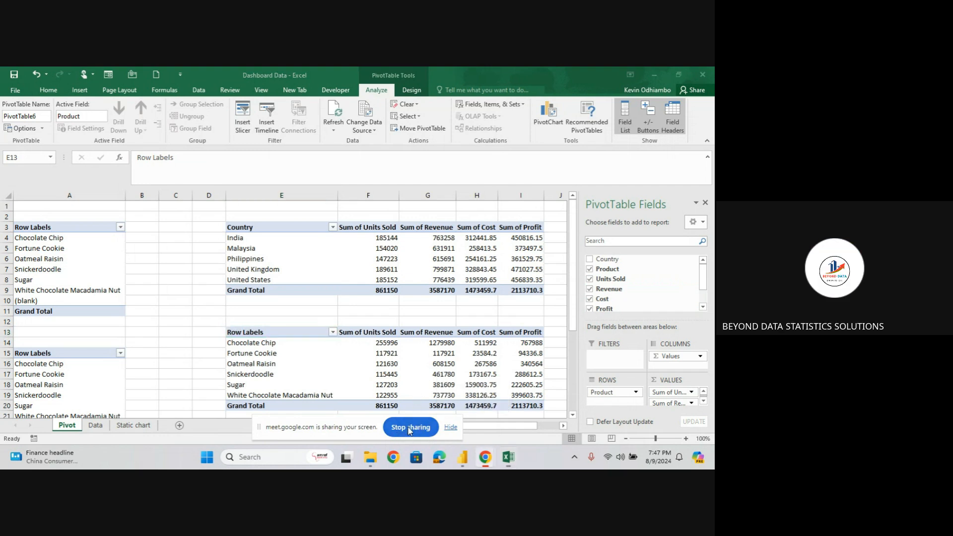
# Stop sharing the screen in the Google Meet call.
pyautogui.click(410, 428)
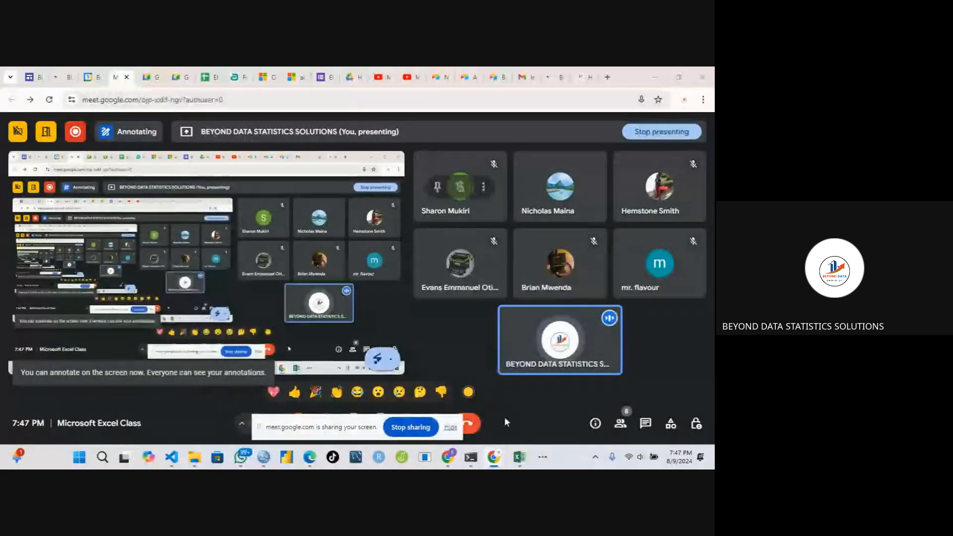
# Switch to the Dashboard Dataset workbook in Excel and display its Data sheet.
pyautogui.click(519, 457)
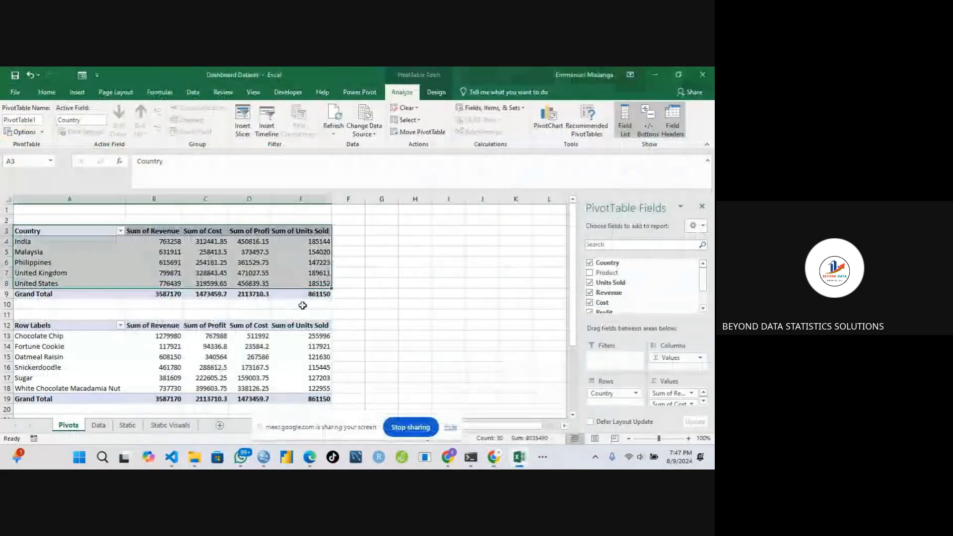
pyautogui.click(375, 304)
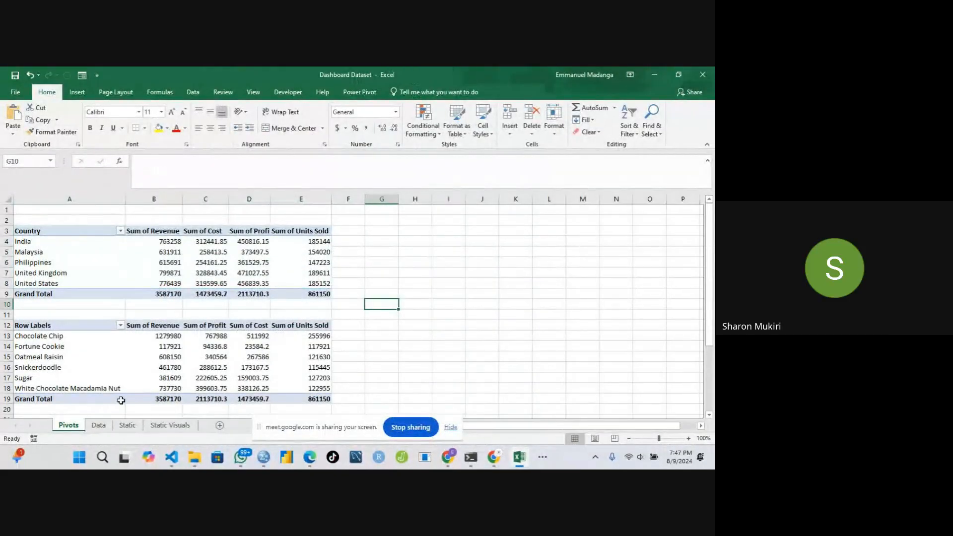
pyautogui.click(99, 426)
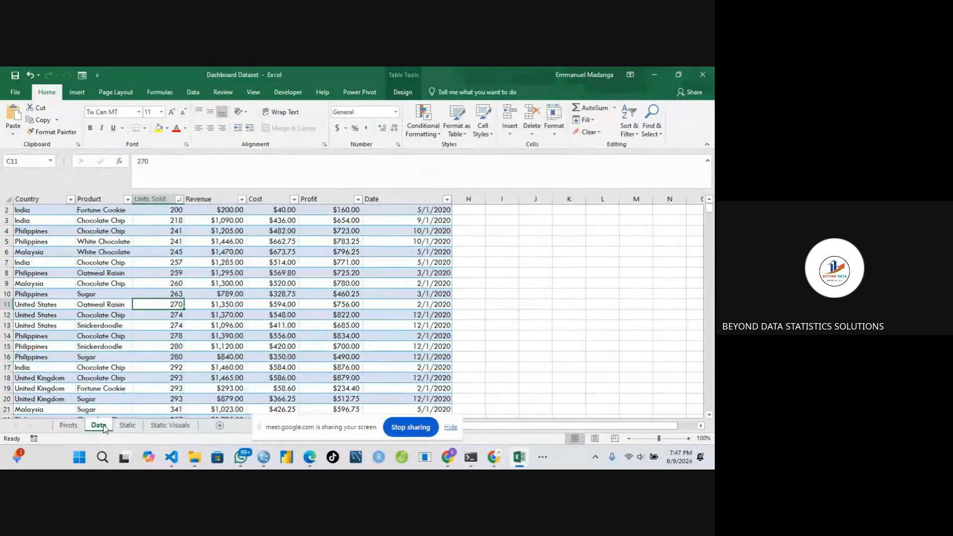
# Examine the records on the Data sheet and the existing country and product PivotTables on the Pivots sheet.
pyautogui.click(224, 271)
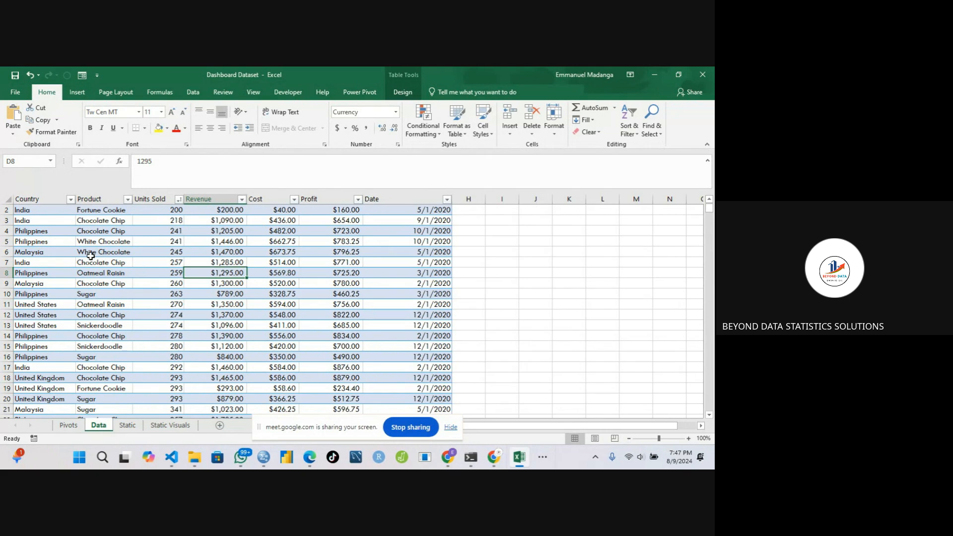
pyautogui.click(137, 253)
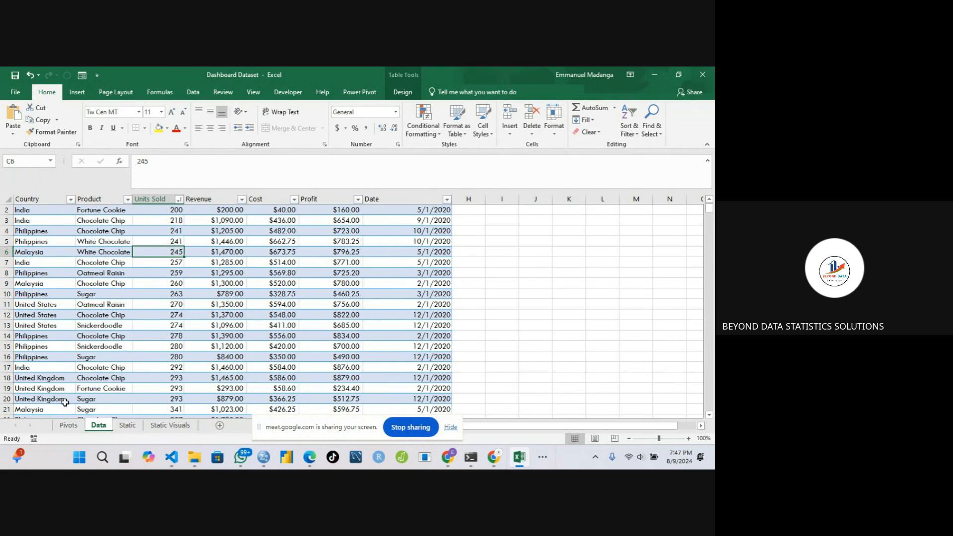
pyautogui.click(69, 426)
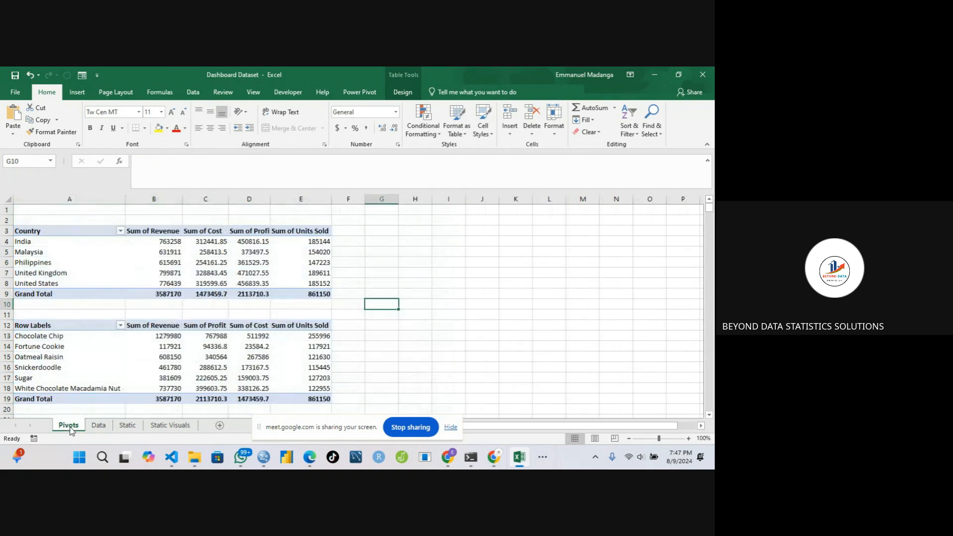
pyautogui.click(102, 269)
pyautogui.click(74, 357)
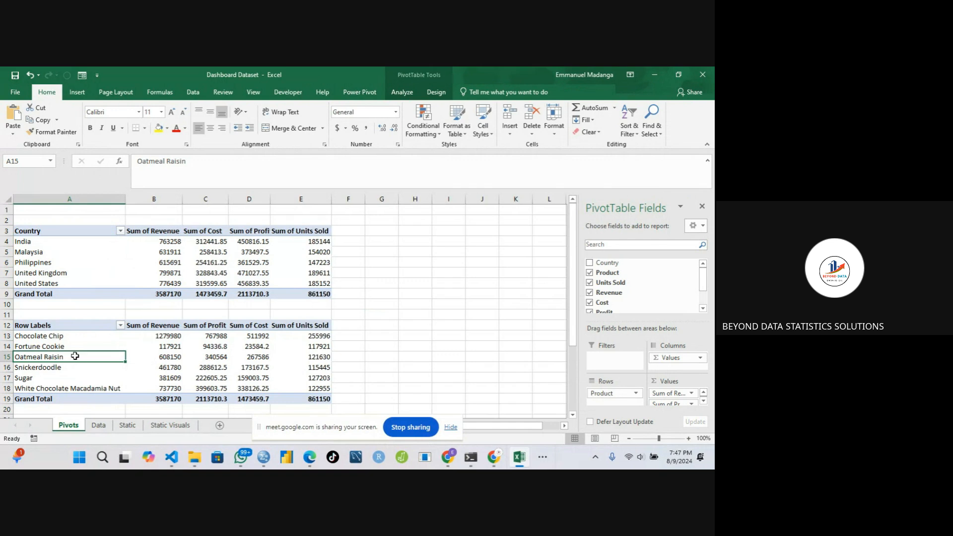
pyautogui.click(84, 272)
pyautogui.click(81, 332)
pyautogui.click(78, 251)
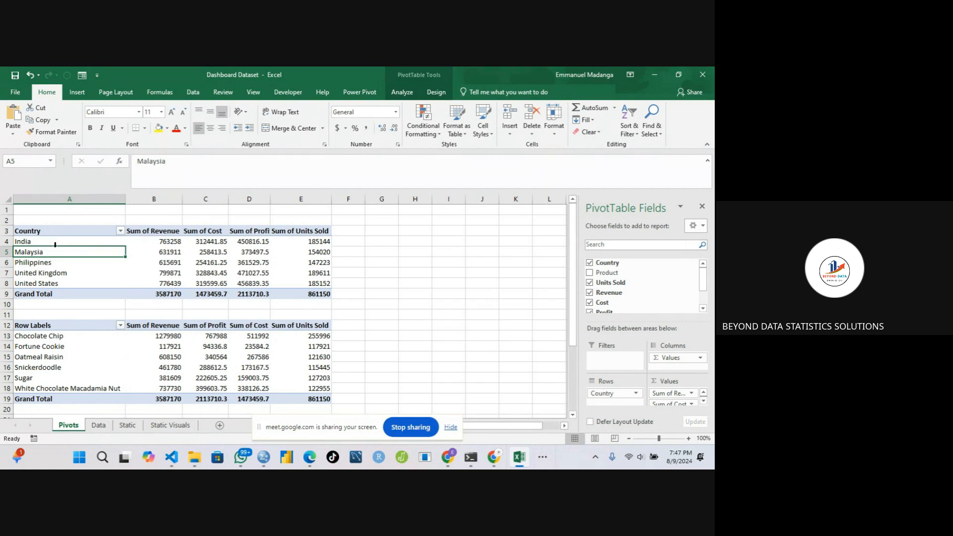
pyautogui.click(55, 243)
pyautogui.click(52, 346)
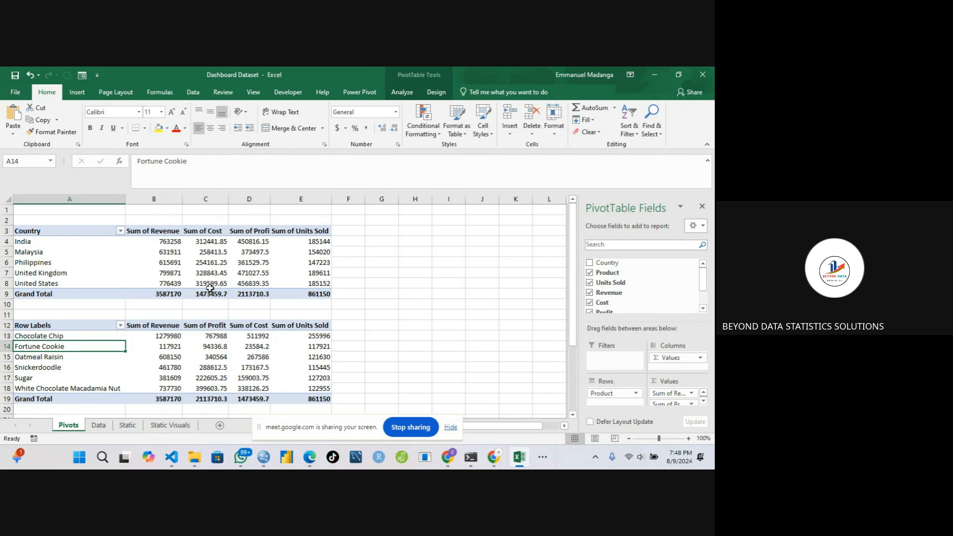
# Create a PivotTable from Table1 on the Data sheet, placing it on the existing Pivots sheet at cell H2.
pyautogui.click(98, 425)
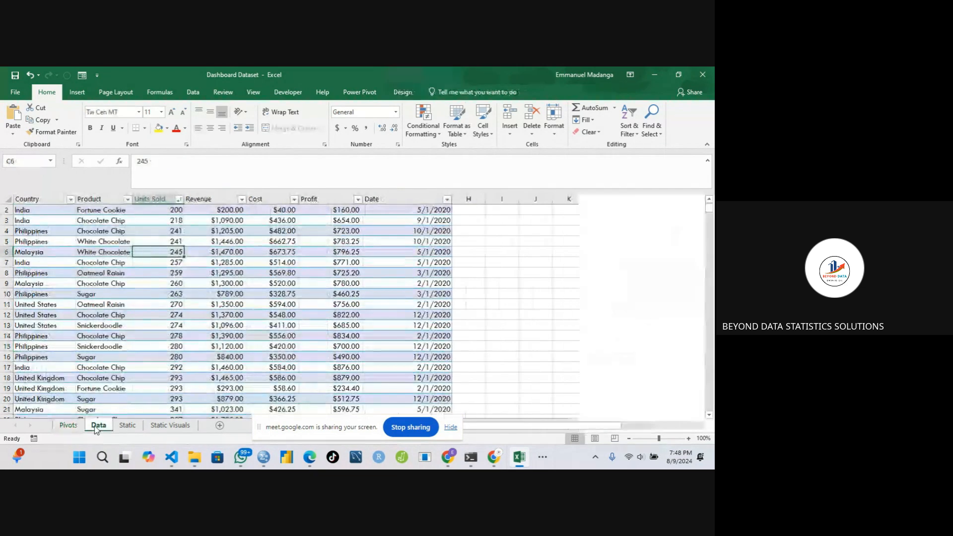
pyautogui.click(94, 317)
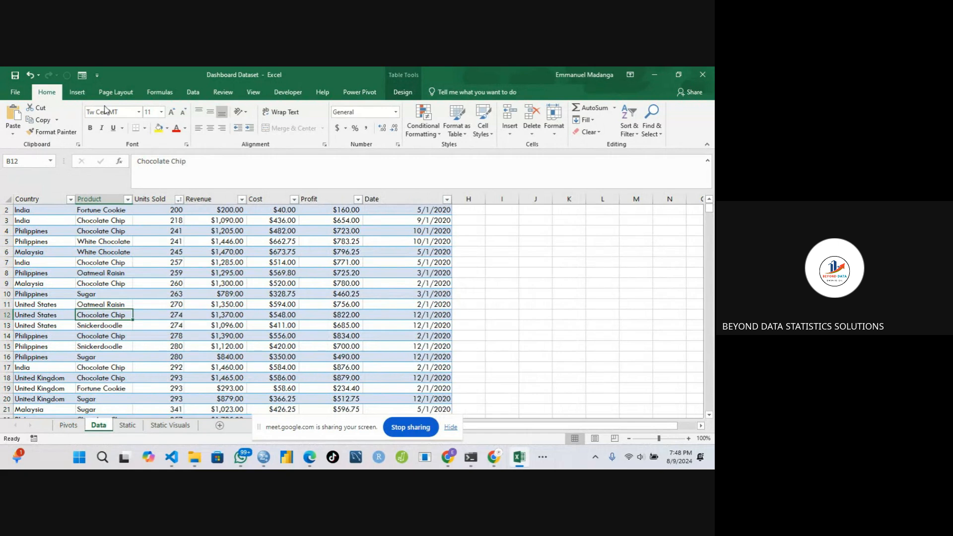
pyautogui.click(76, 93)
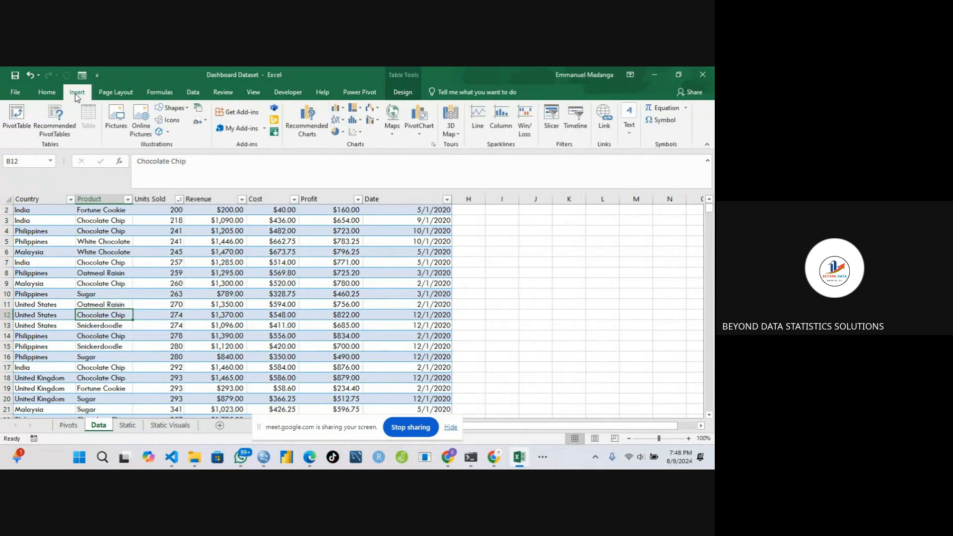
pyautogui.click(26, 122)
pyautogui.click(298, 280)
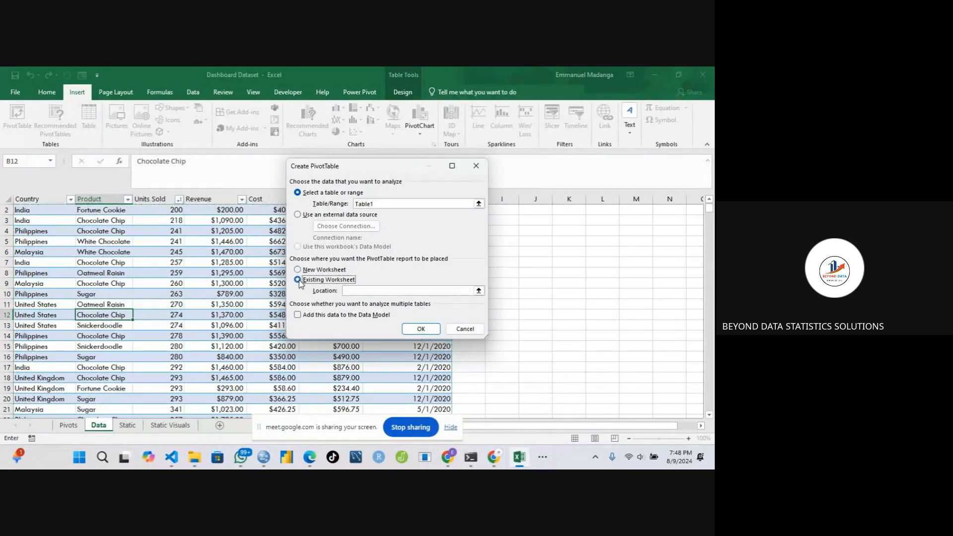
pyautogui.click(356, 292)
pyautogui.click(67, 425)
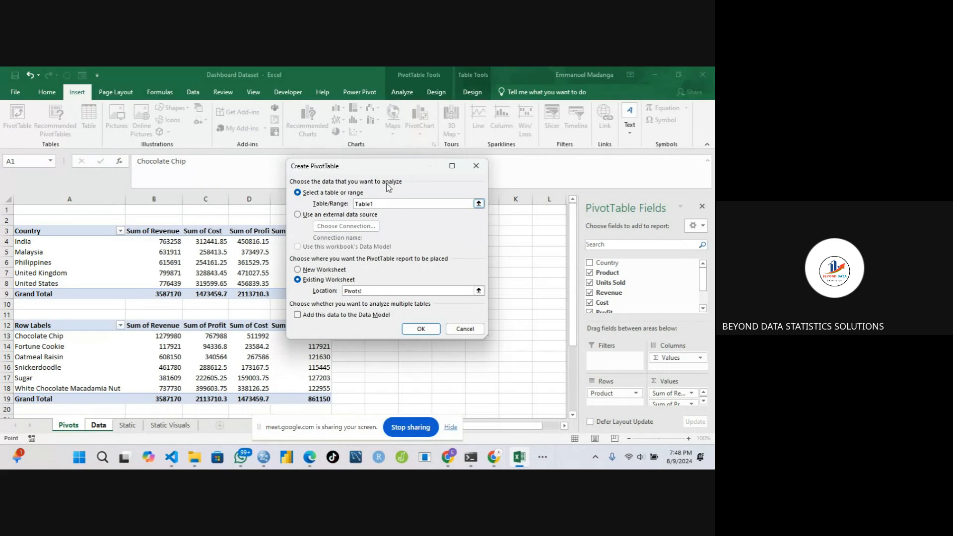
pyautogui.moveTo(401, 171); pyautogui.dragTo(217, 172)
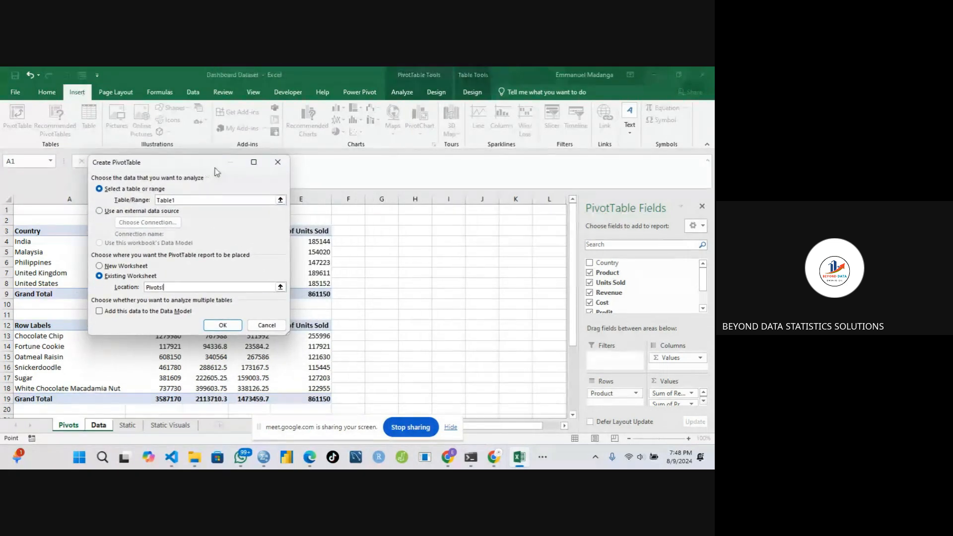
pyautogui.click(410, 223)
pyautogui.click(222, 325)
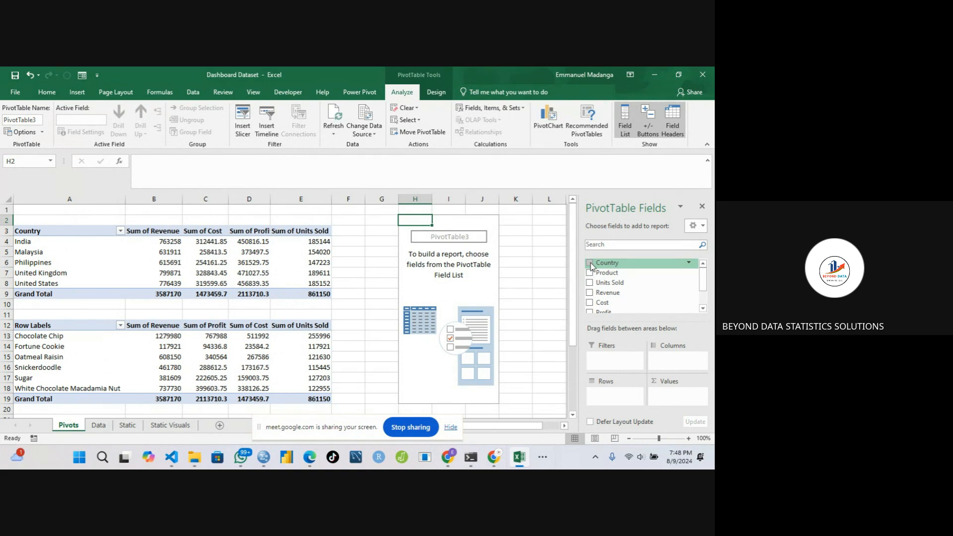
# Build the PivotTable at H2 with Country as rows, Product as columns and Units Sold as the summed value.
pyautogui.moveTo(590, 265); pyautogui.dragTo(605, 398)
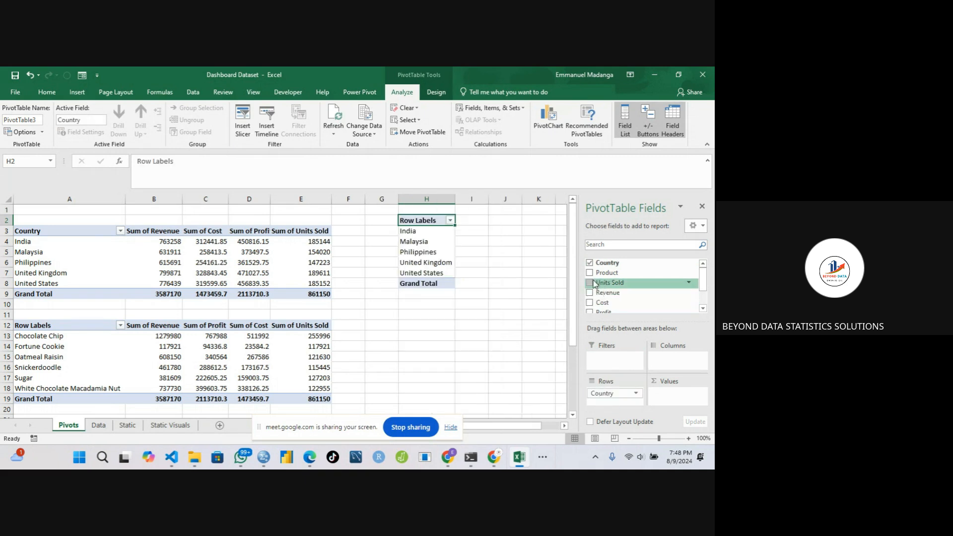
pyautogui.moveTo(590, 276); pyautogui.dragTo(664, 359)
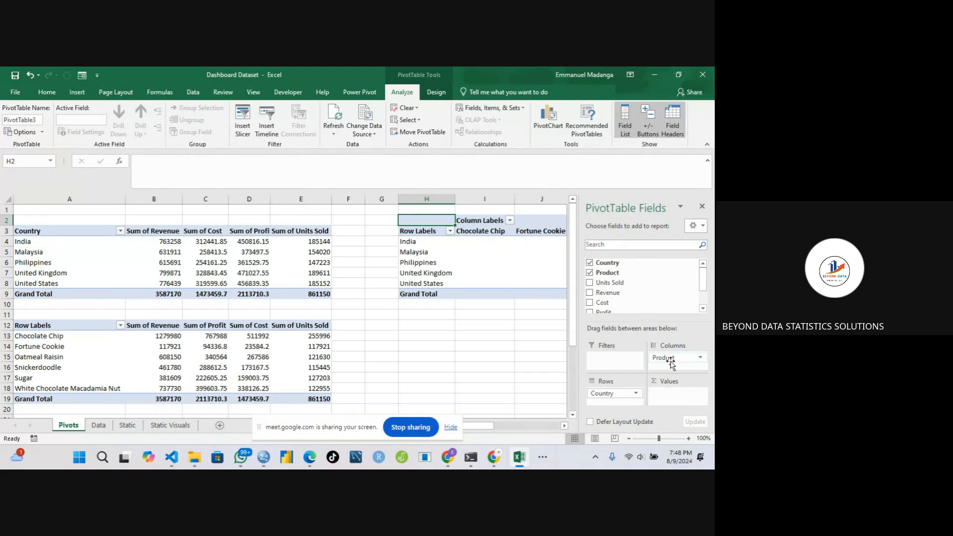
pyautogui.click(590, 283)
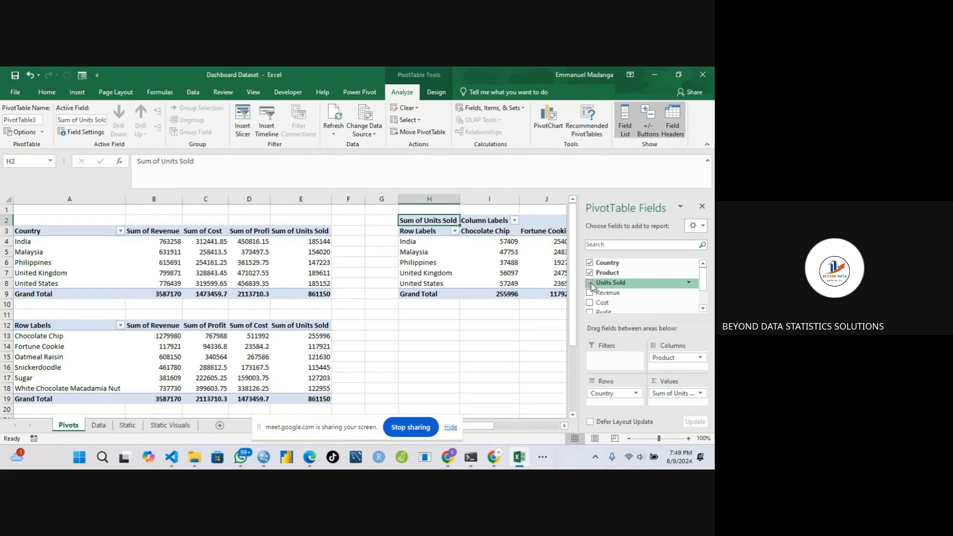
pyautogui.click(474, 304)
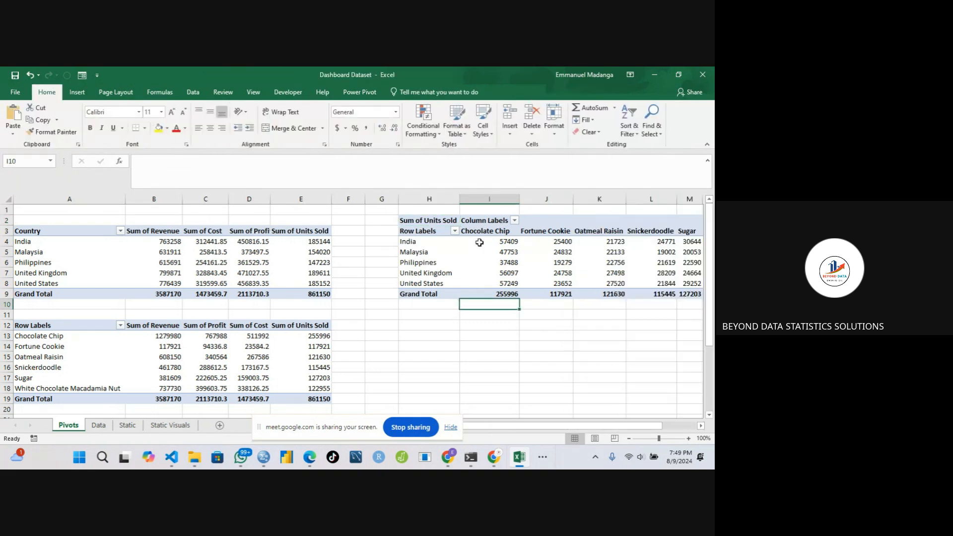
pyautogui.click(480, 242)
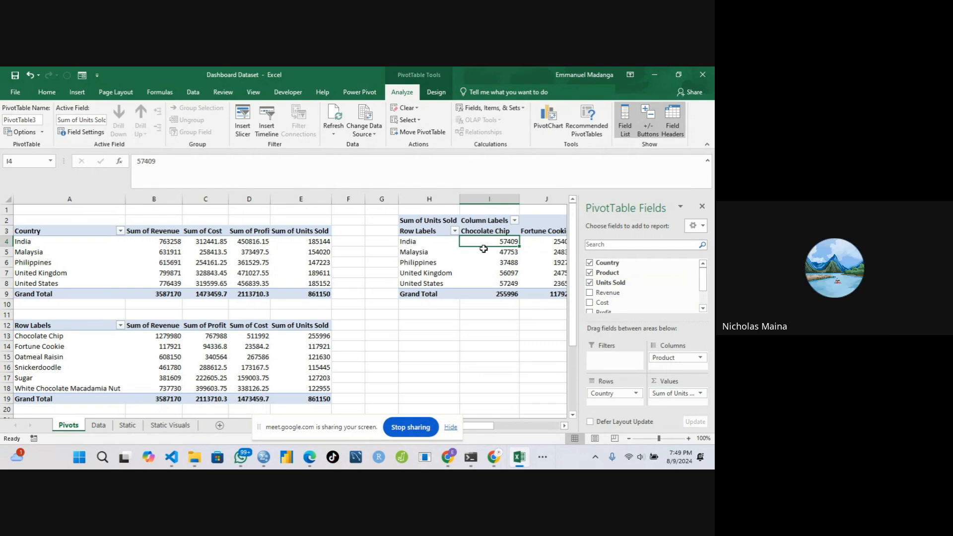
pyautogui.moveTo(486, 244)
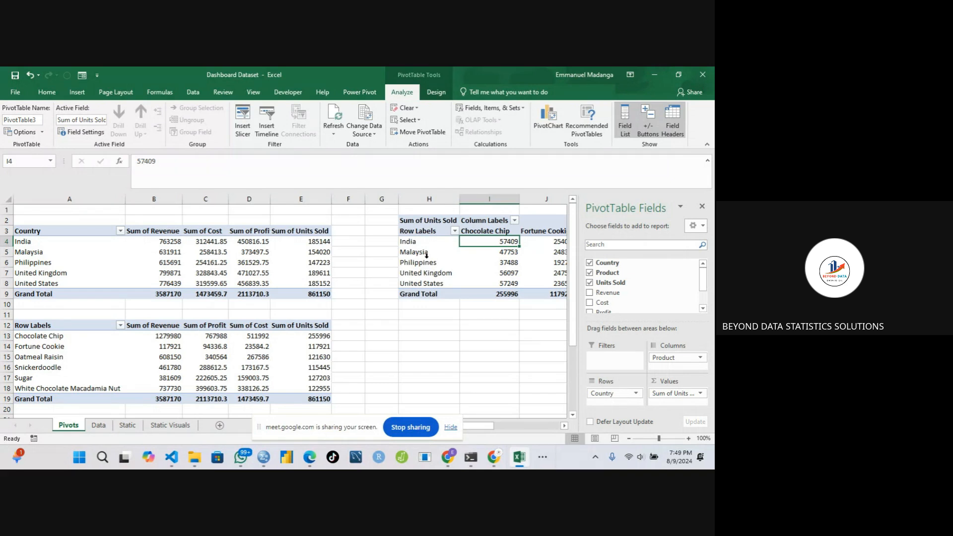
# Close the field list and copy the whole country-by-product PivotTable to cell H13 on the Pivots sheet.
pyautogui.click(702, 206)
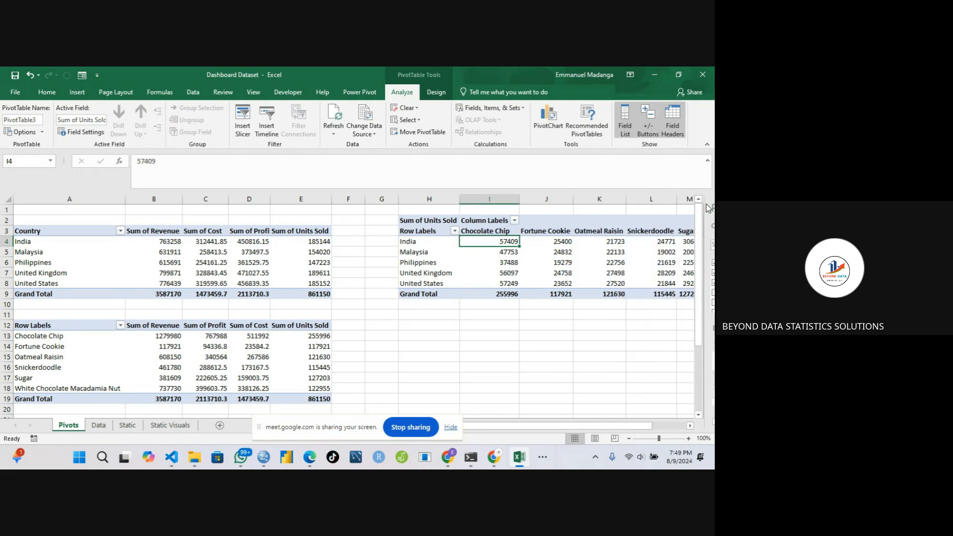
pyautogui.moveTo(501, 426); pyautogui.dragTo(534, 431)
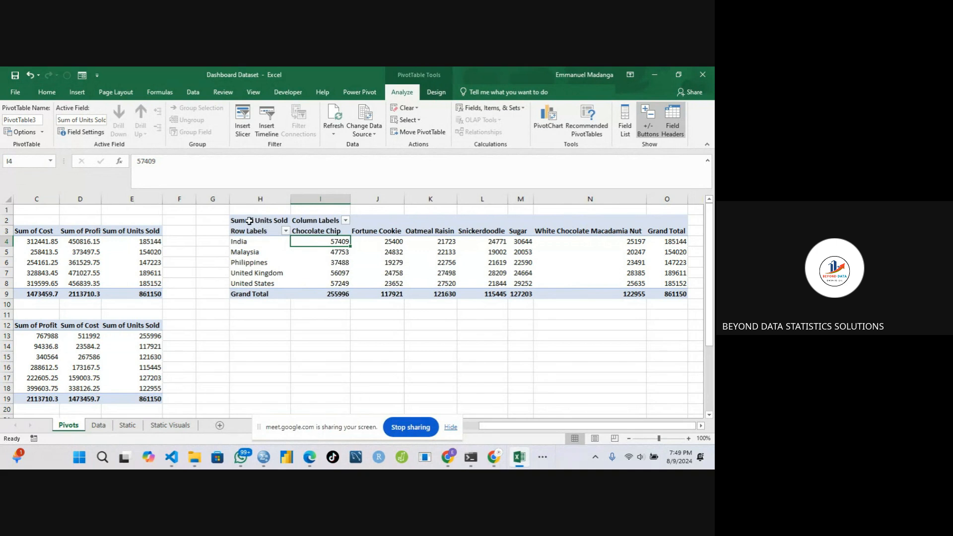
pyautogui.moveTo(253, 222); pyautogui.dragTo(664, 300)
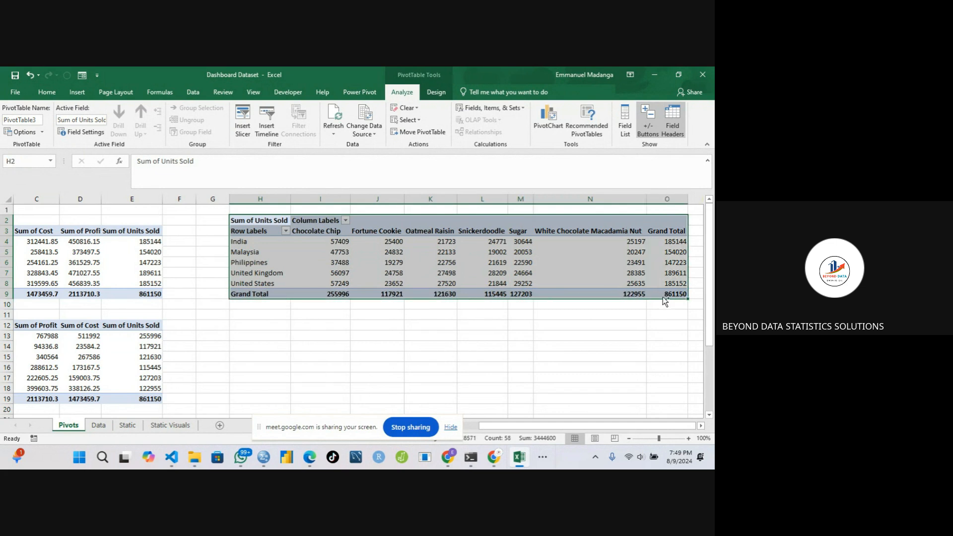
pyautogui.hotkey('ctrl', 'c')
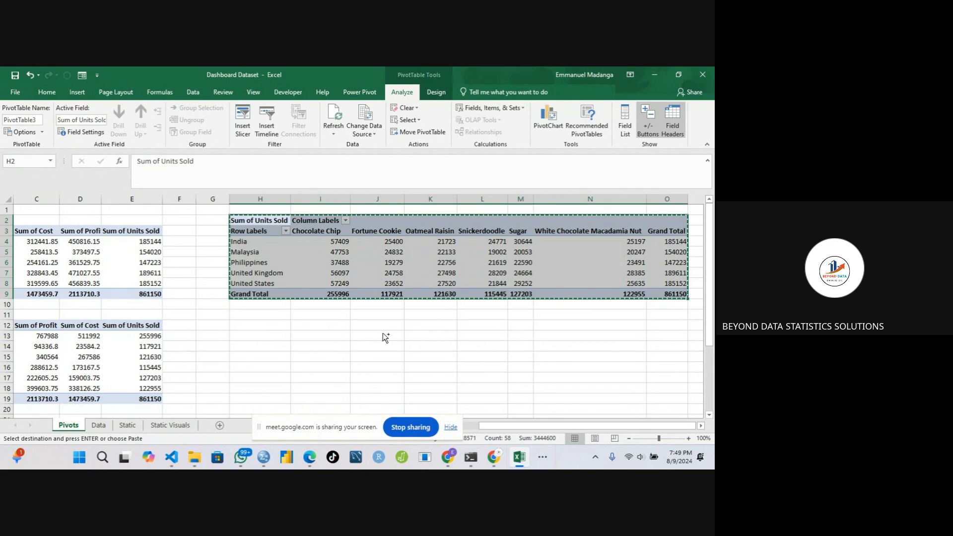
pyautogui.click(246, 336)
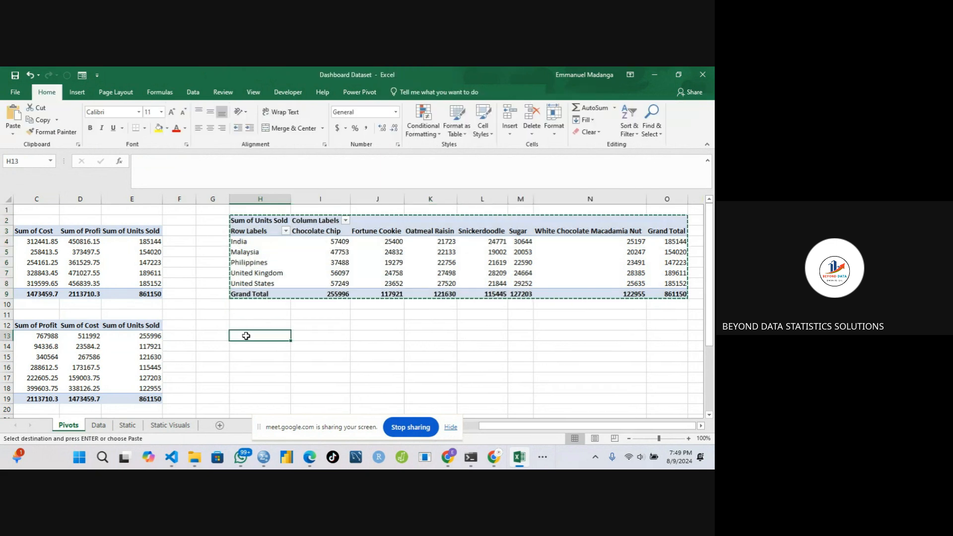
pyautogui.hotkey('ctrl', 'v')
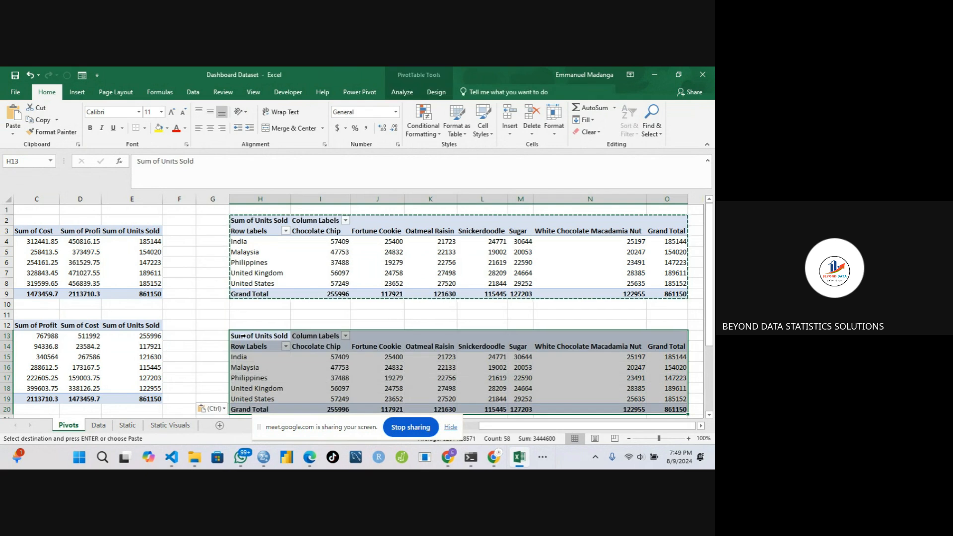
pyautogui.click(317, 358)
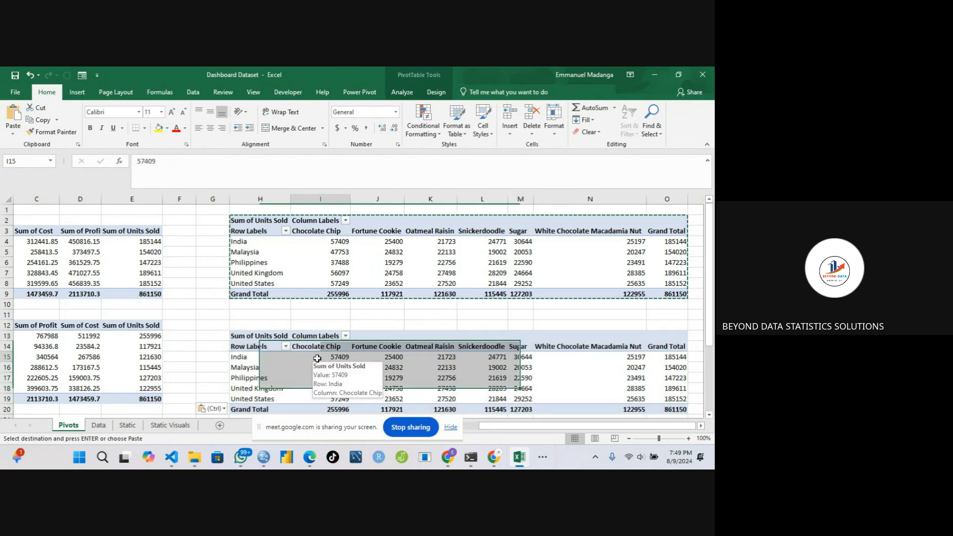
pyautogui.click(379, 356)
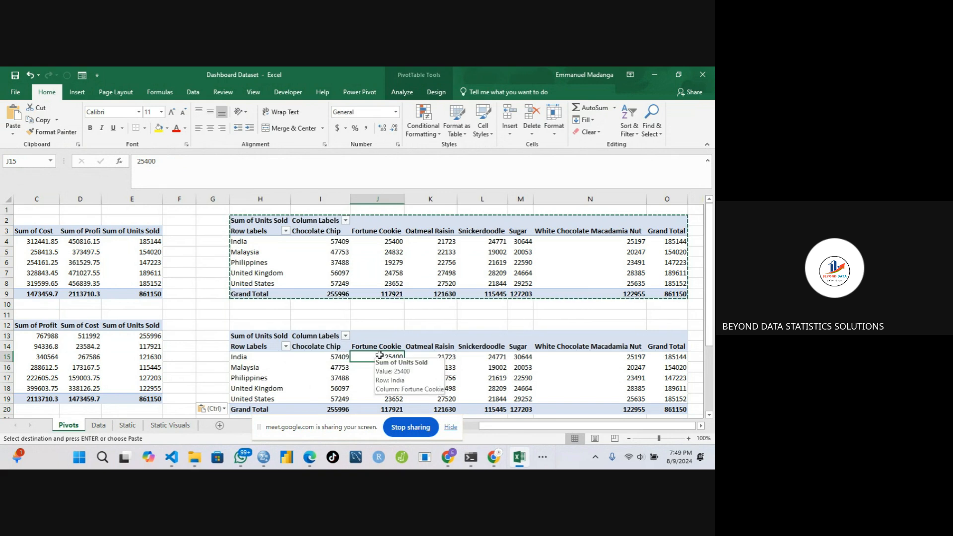
pyautogui.doubleClick(379, 356)
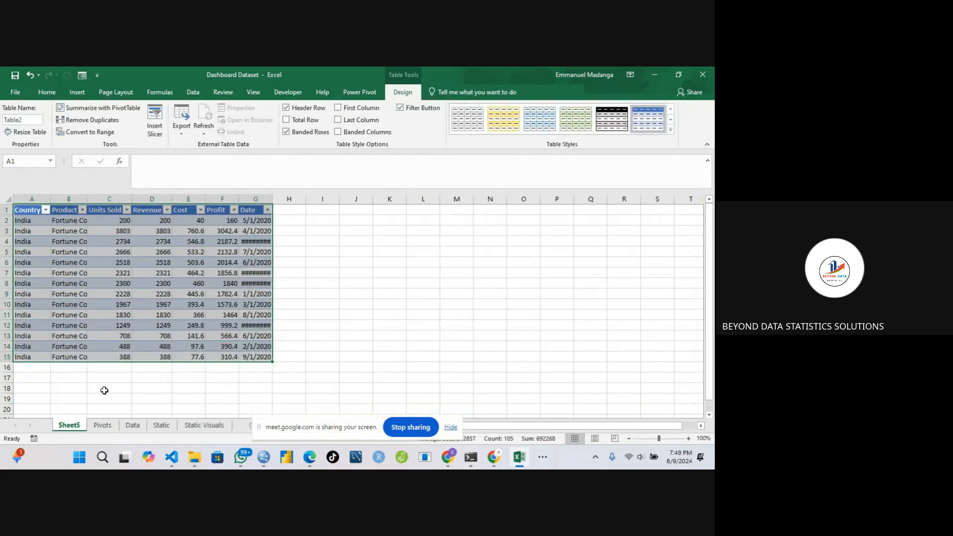
pyautogui.rightClick(75, 428)
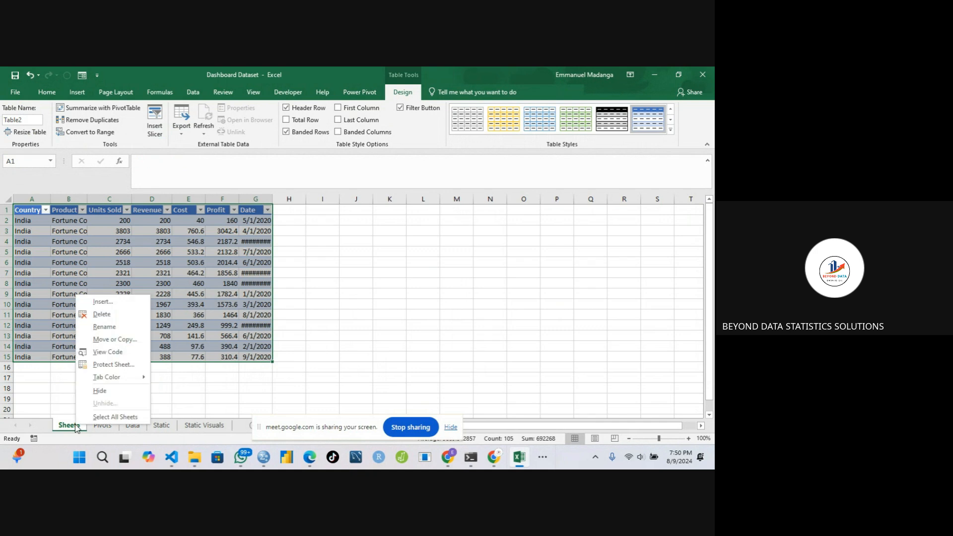
pyautogui.click(102, 319)
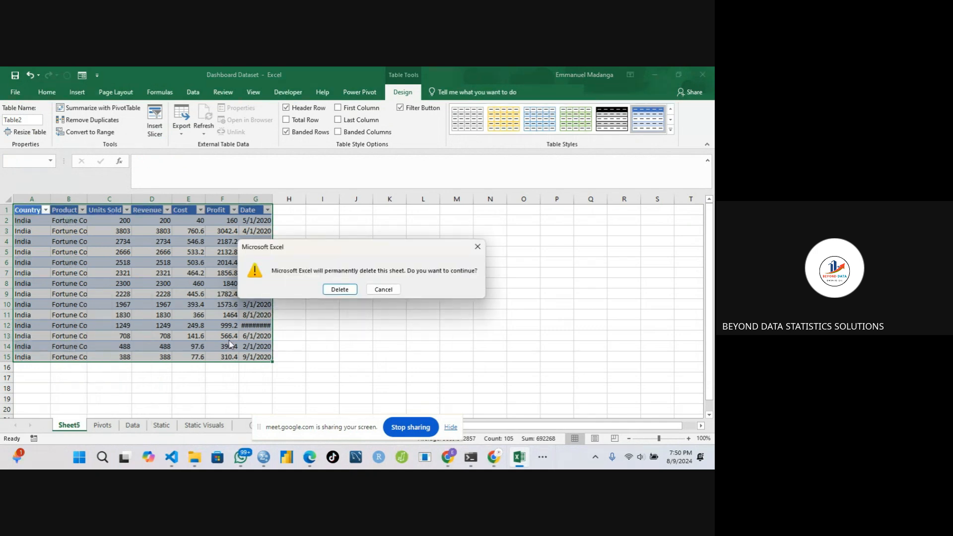
pyautogui.click(340, 290)
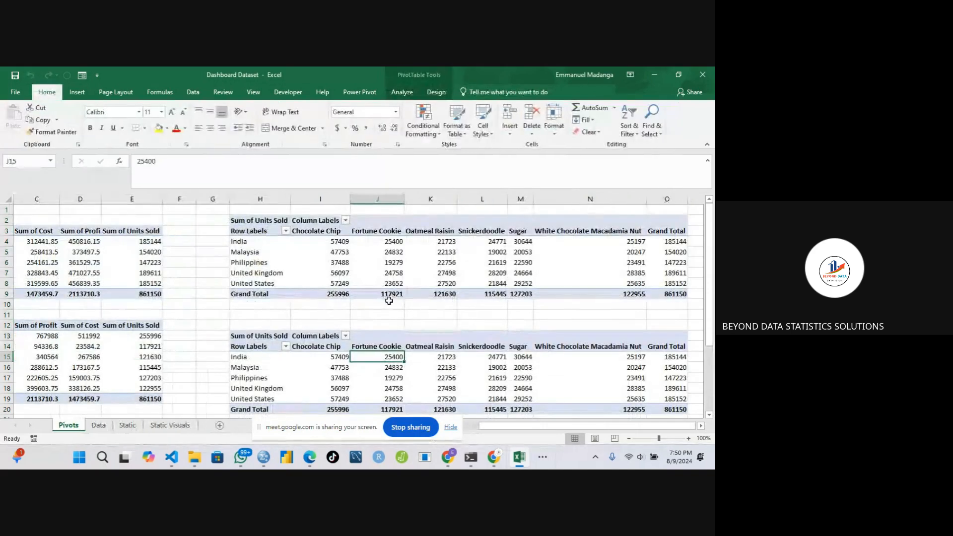
# Replace Units Sold with Revenue as the summed value in the PivotTable at H13 and close the field list.
pyautogui.rightClick(370, 370)
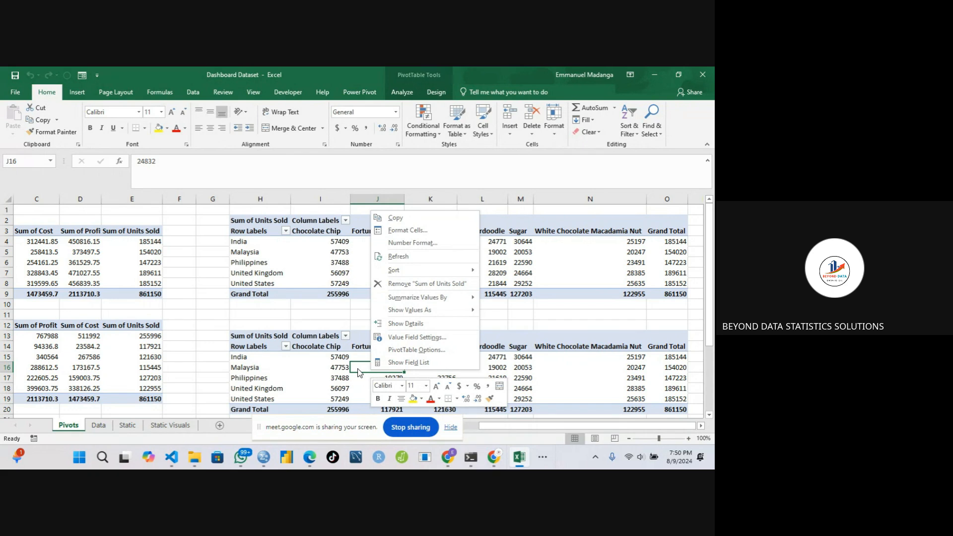
pyautogui.press('Escape')
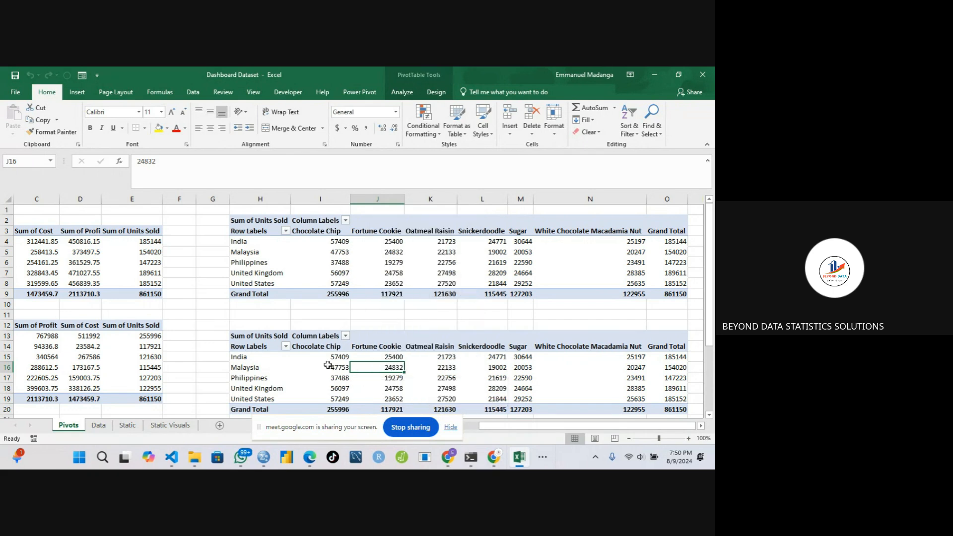
pyautogui.click(316, 360)
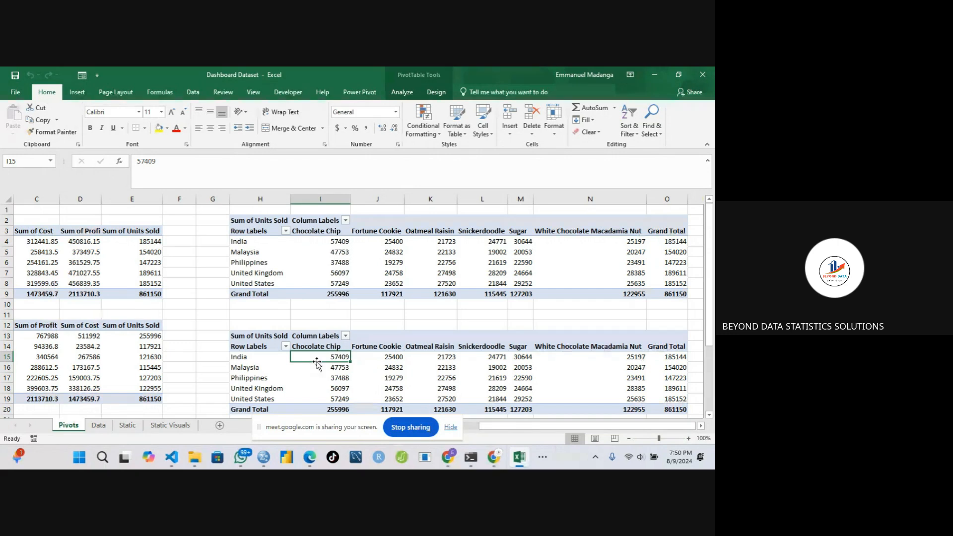
pyautogui.rightClick(322, 358)
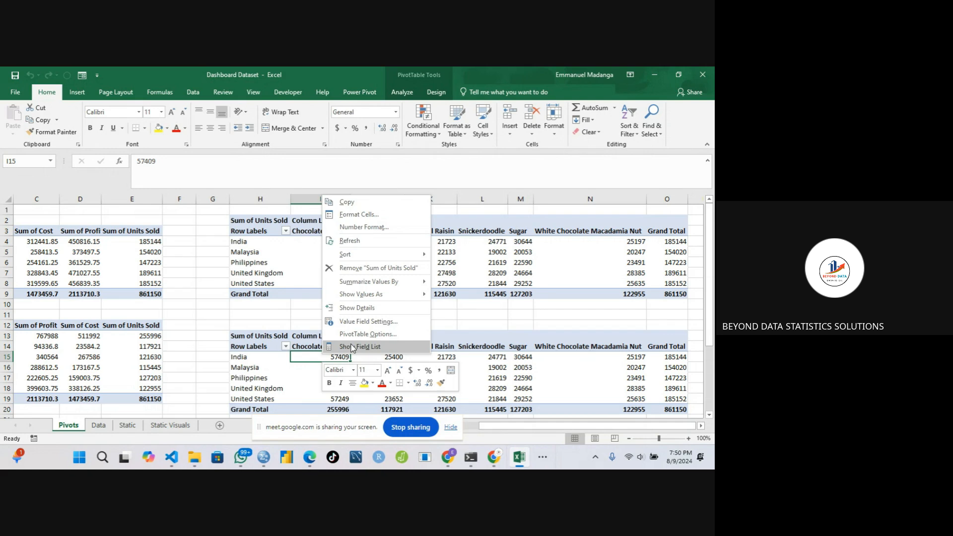
pyautogui.click(352, 347)
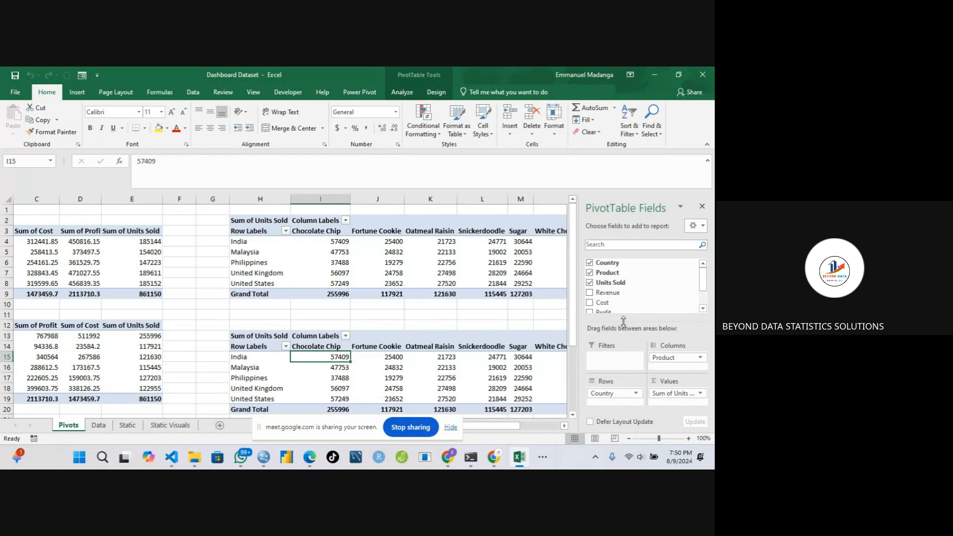
pyautogui.click(590, 283)
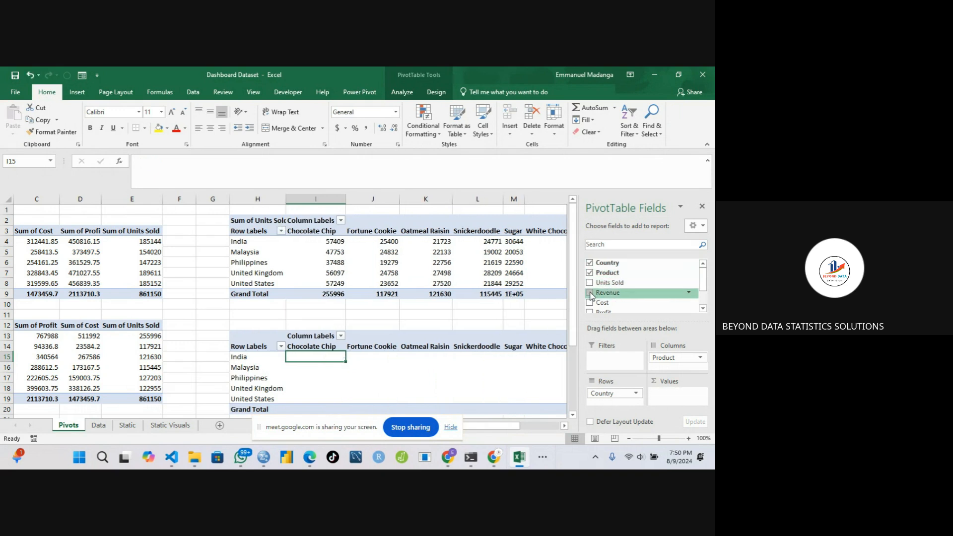
pyautogui.click(590, 293)
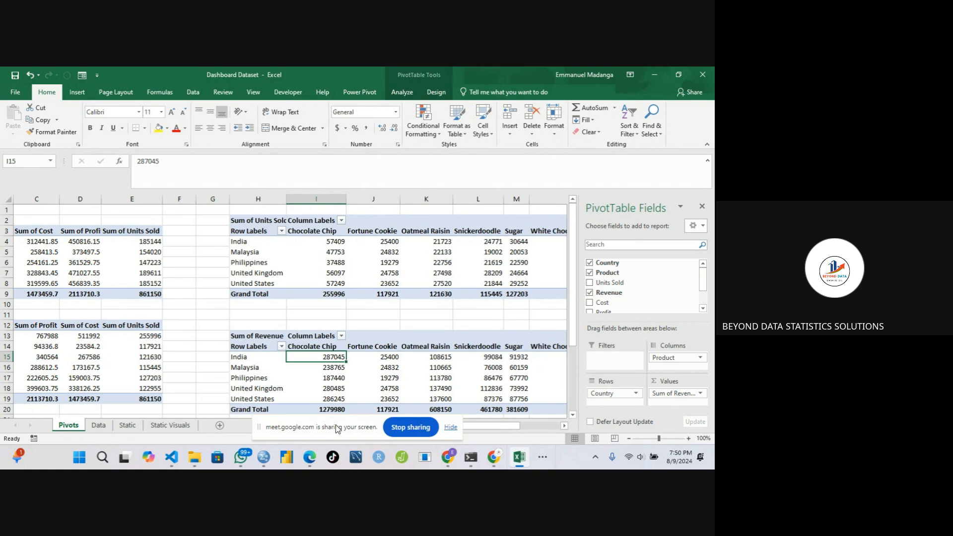
pyautogui.moveTo(337, 429); pyautogui.dragTo(109, 432)
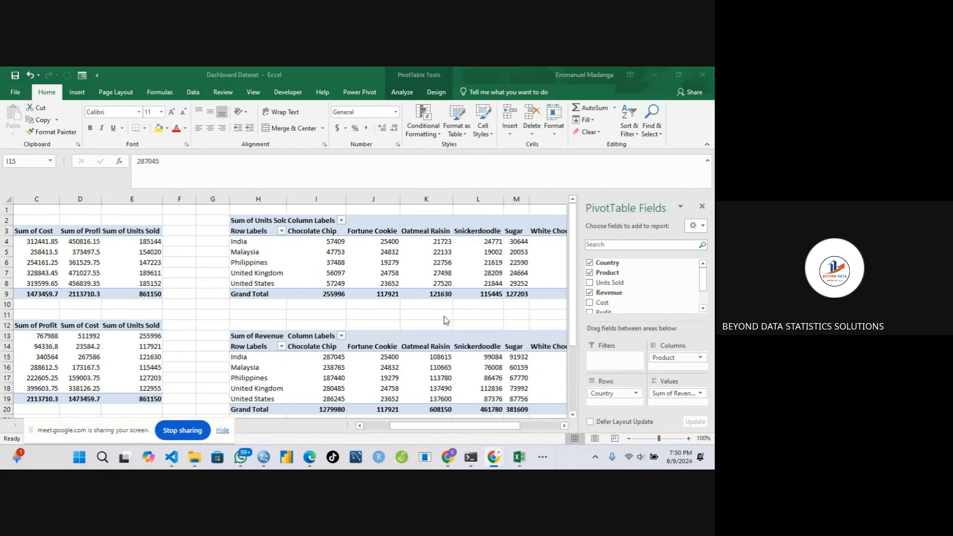
pyautogui.click(706, 206)
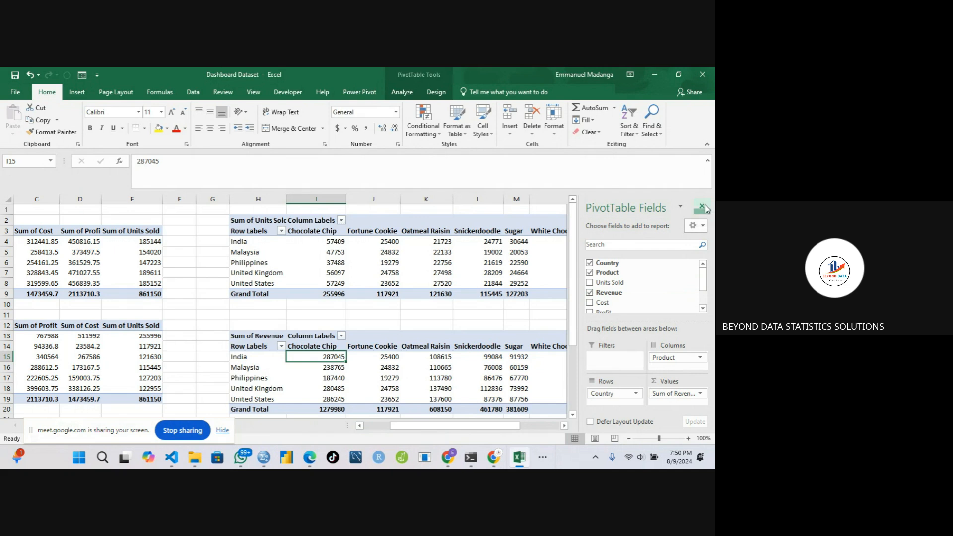
pyautogui.click(706, 205)
# Copy the whole country-by-product revenue PivotTable to cell H23 on the Pivots sheet.
pyautogui.moveTo(710, 242); pyautogui.dragTo(710, 283)
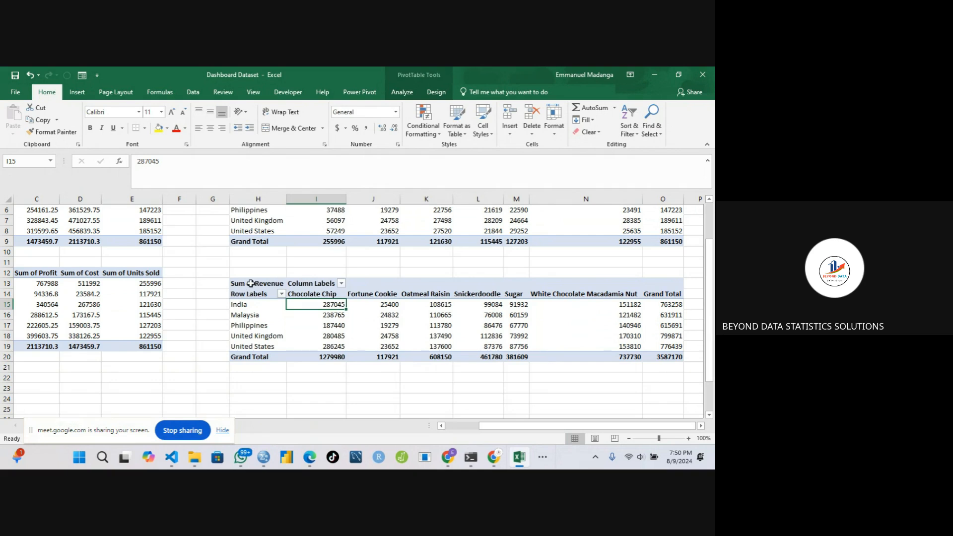
pyautogui.moveTo(250, 284); pyautogui.dragTo(665, 360)
pyautogui.hotkey('ctrl', 'c')
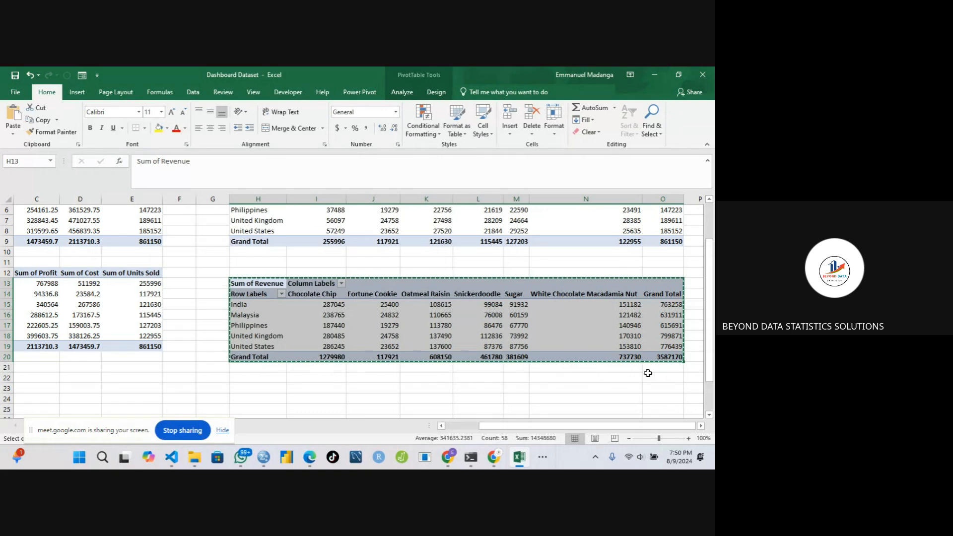
pyautogui.click(246, 389)
pyautogui.hotkey('ctrl', 'v')
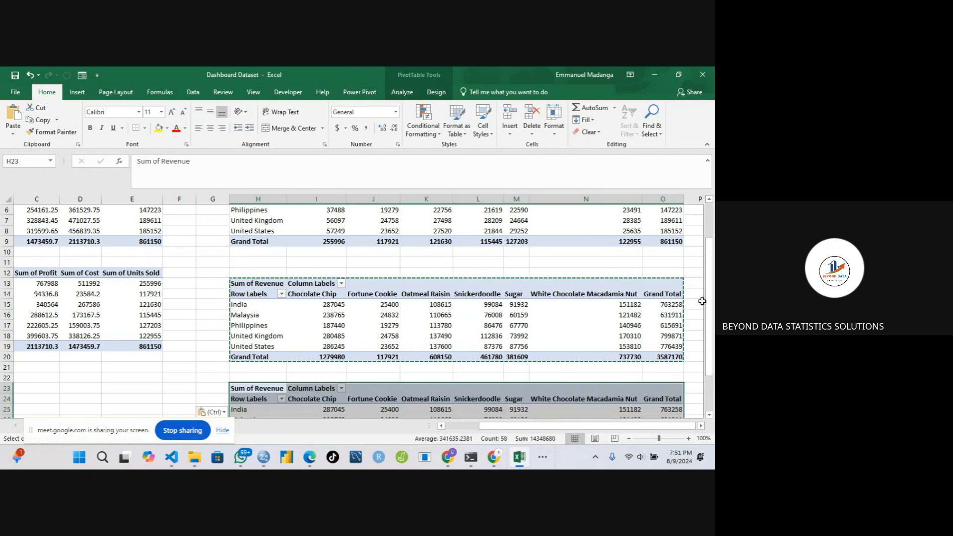
# Replace Revenue with Cost as the summed value in the PivotTable at H23 and close the field list.
pyautogui.moveTo(709, 298); pyautogui.dragTo(713, 365)
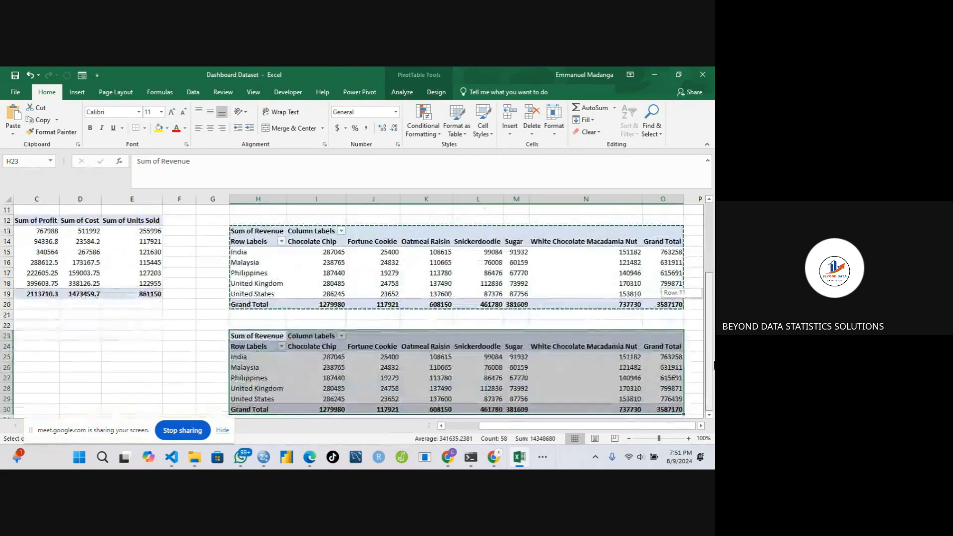
pyautogui.click(274, 362)
pyautogui.rightClick(276, 361)
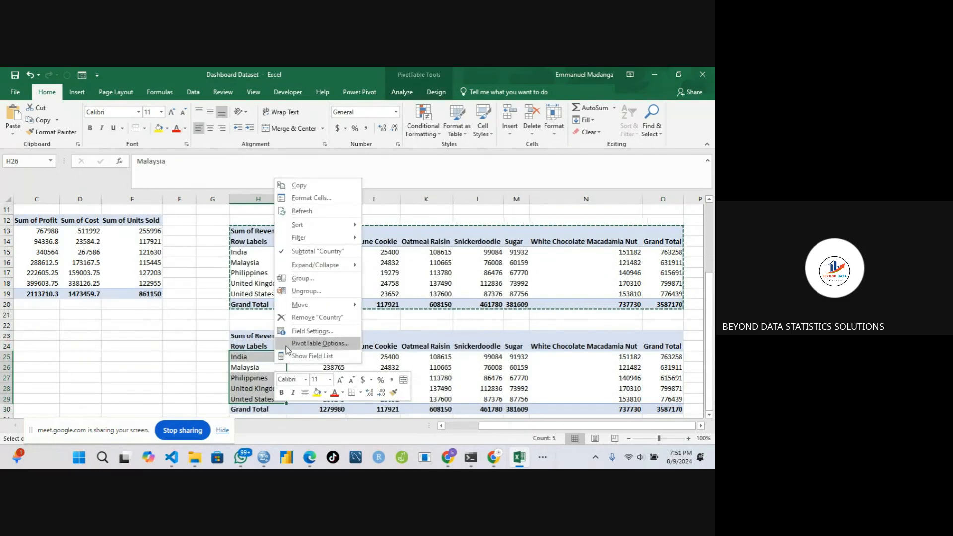
pyautogui.press('Escape')
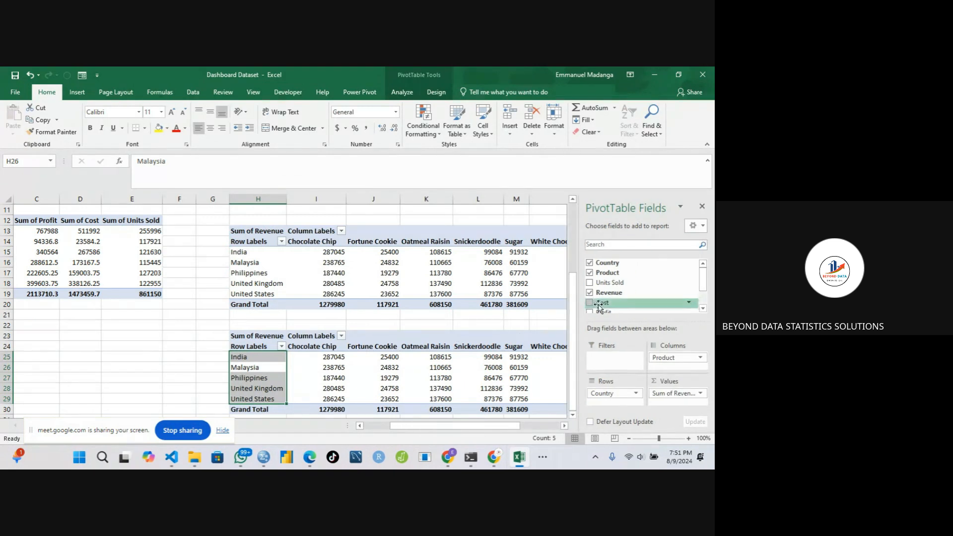
pyautogui.click(589, 292)
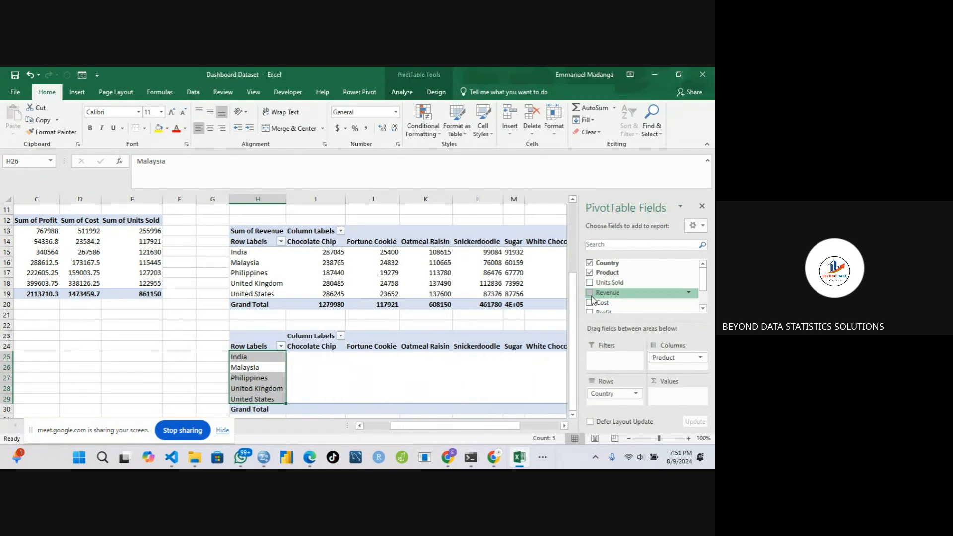
pyautogui.click(590, 302)
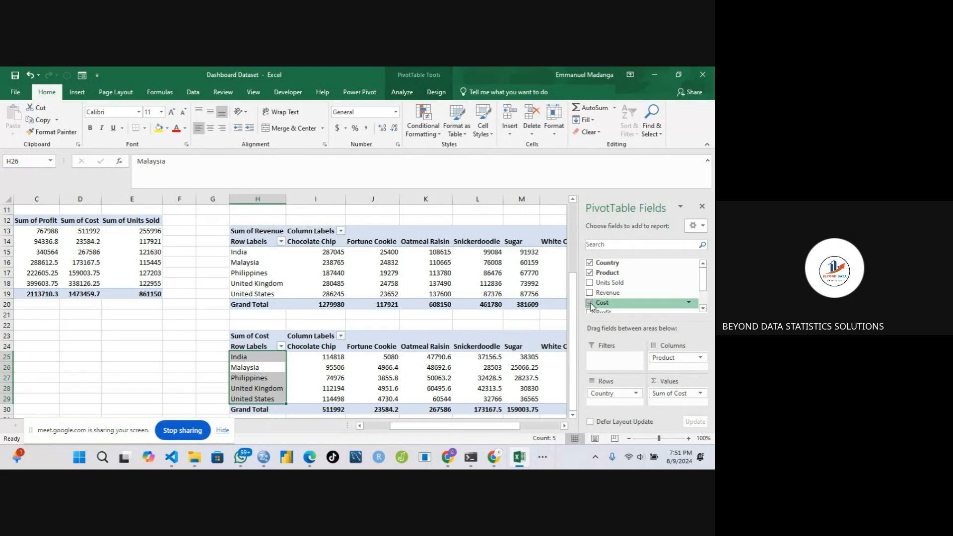
pyautogui.click(702, 206)
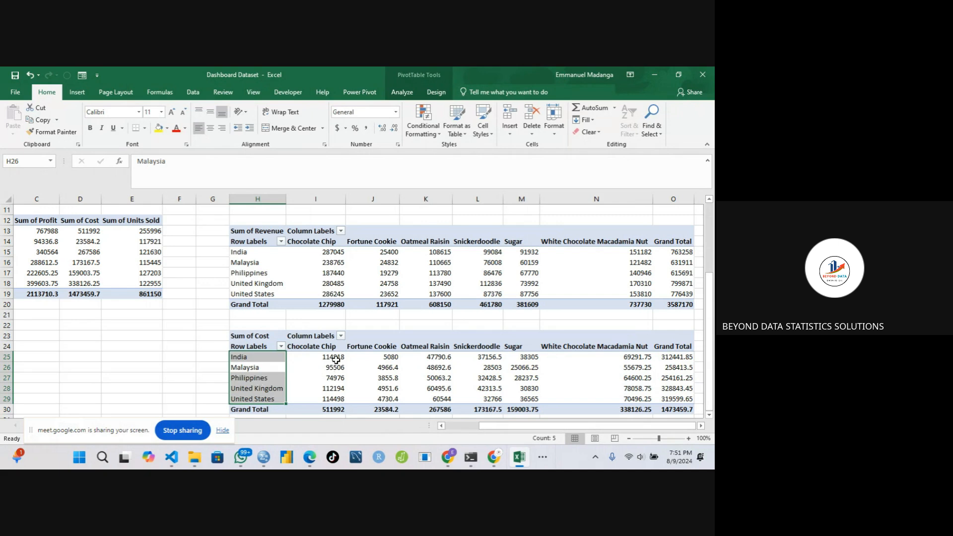
# Copy the whole country-by-product cost PivotTable to cell H33 on the Pivots sheet.
pyautogui.moveTo(713, 318); pyautogui.dragTo(714, 352)
pyautogui.moveTo(263, 337); pyautogui.dragTo(695, 382)
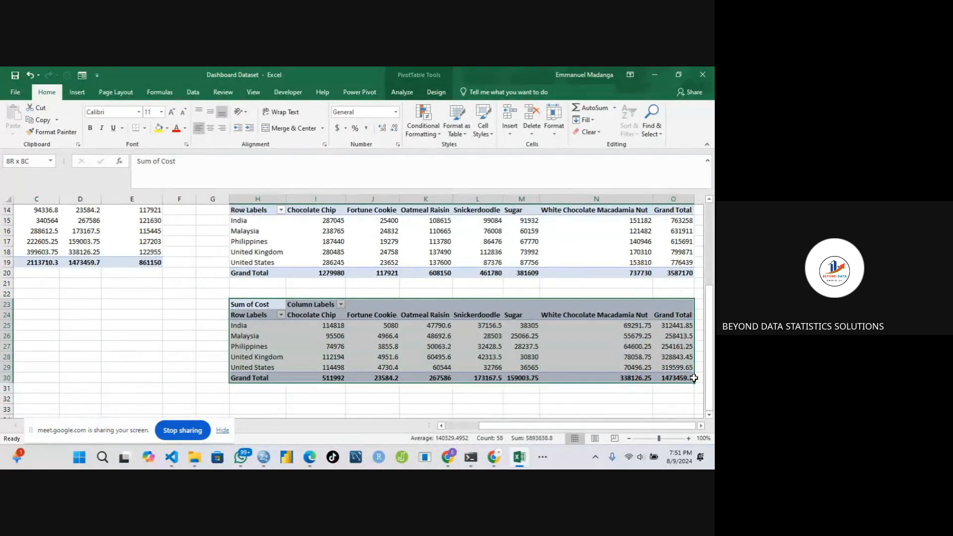
pyautogui.hotkey('ctrl', 'c')
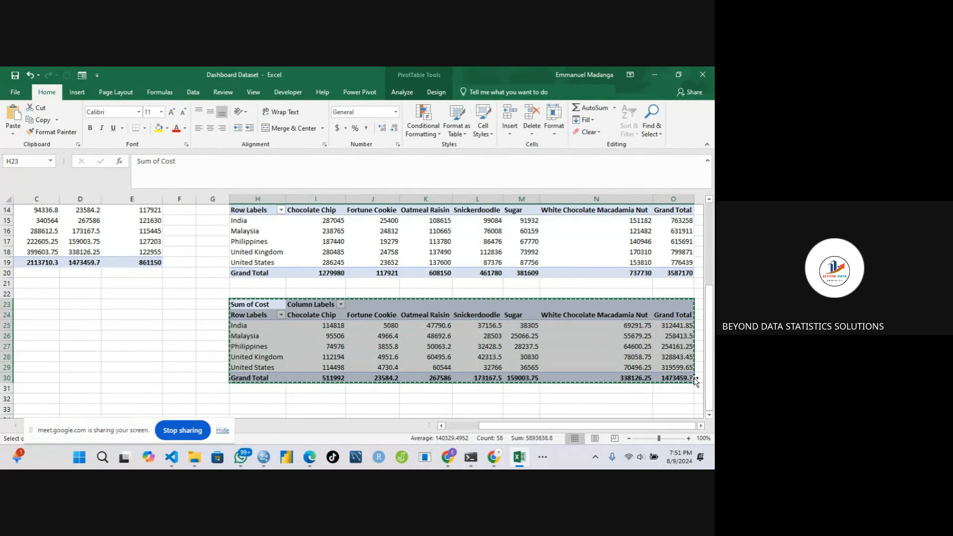
pyautogui.click(256, 407)
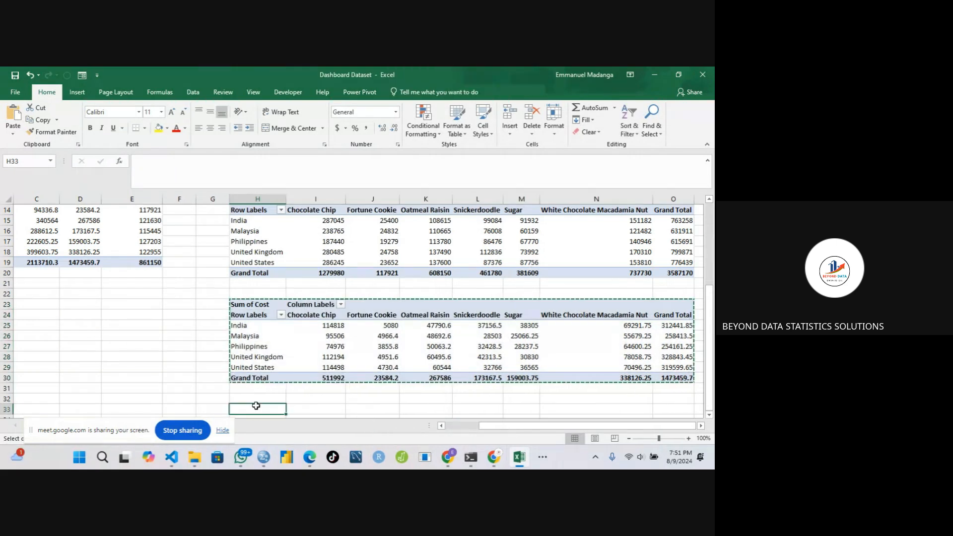
pyautogui.hotkey('ctrl', 'v')
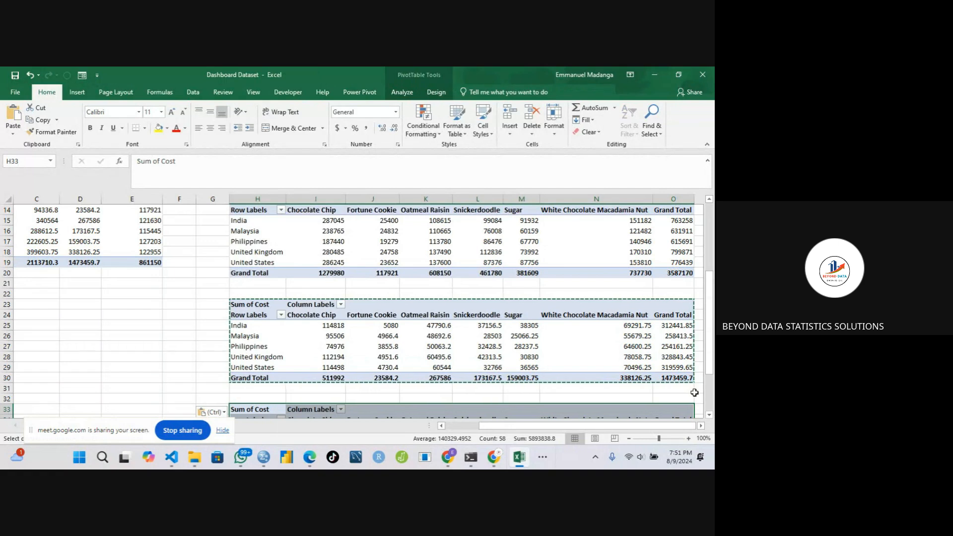
# Replace Cost with Profit as the summed value in the PivotTable at H33, then deselect the table.
pyautogui.scroll(-5, 709, 415)
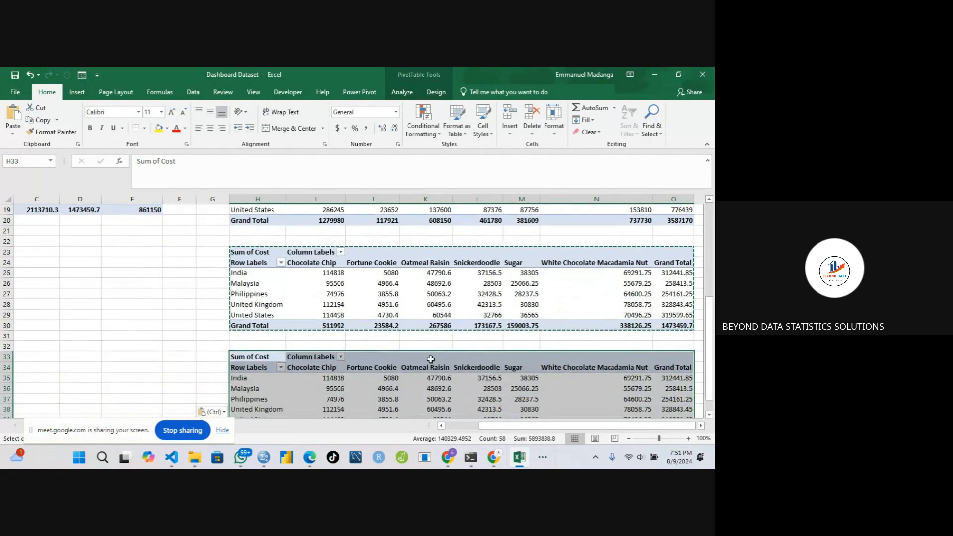
pyautogui.click(358, 385)
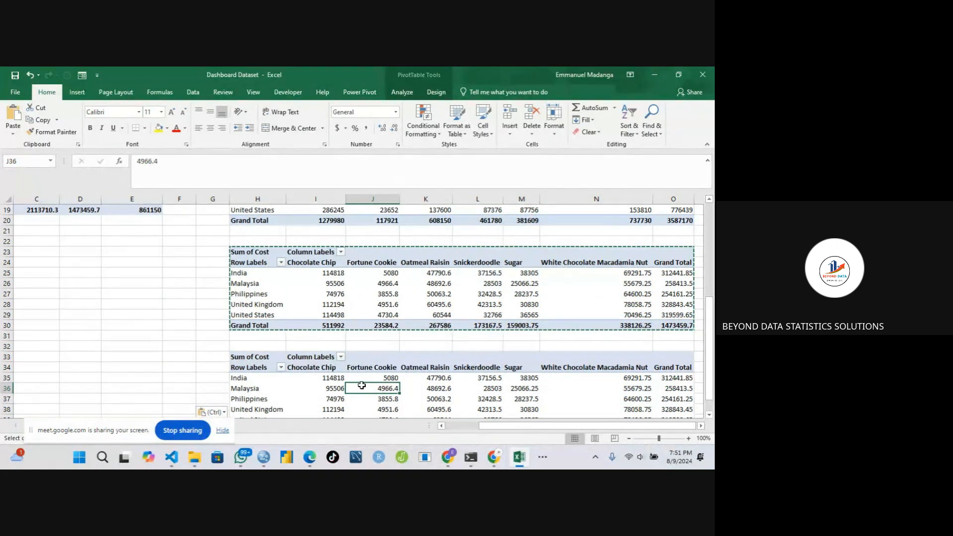
pyautogui.rightClick(362, 386)
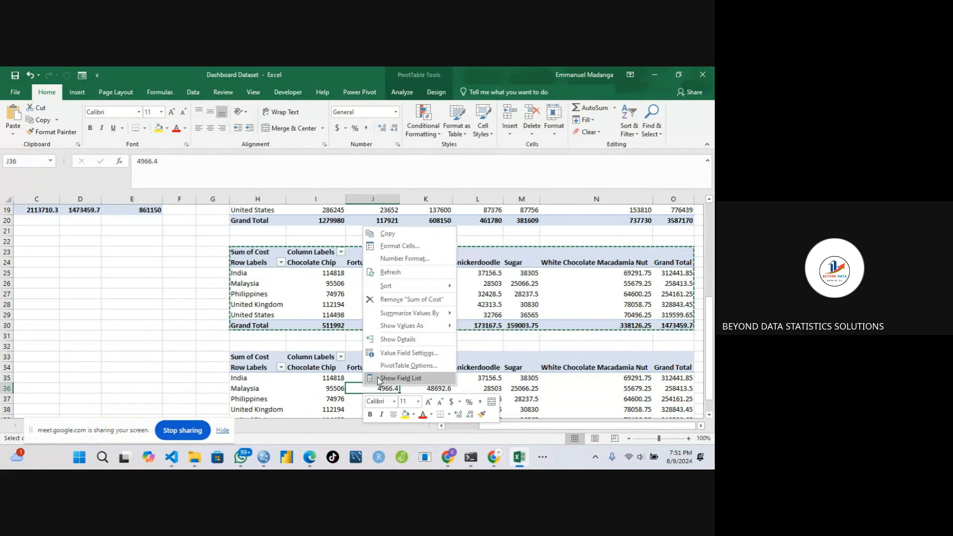
pyautogui.click(379, 380)
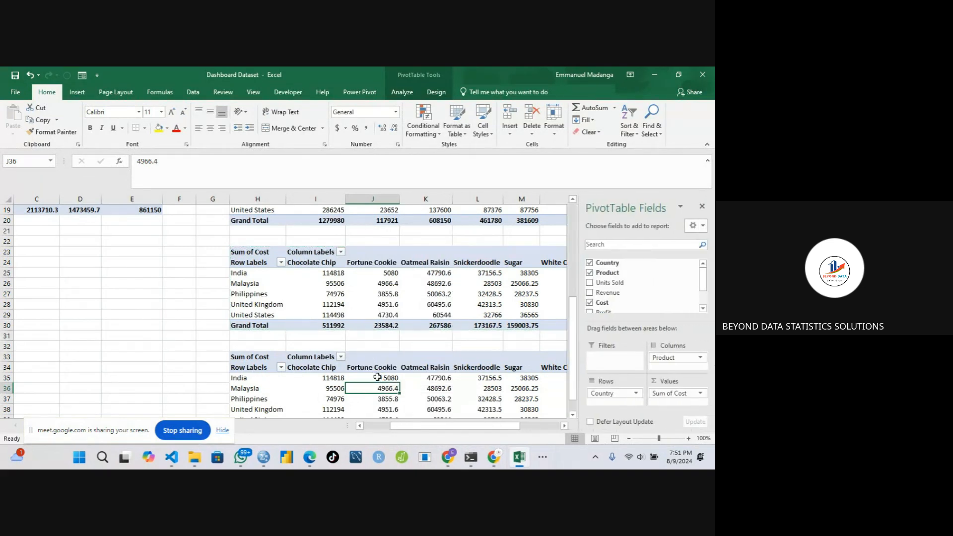
pyautogui.click(596, 304)
pyautogui.moveTo(705, 281); pyautogui.dragTo(707, 297)
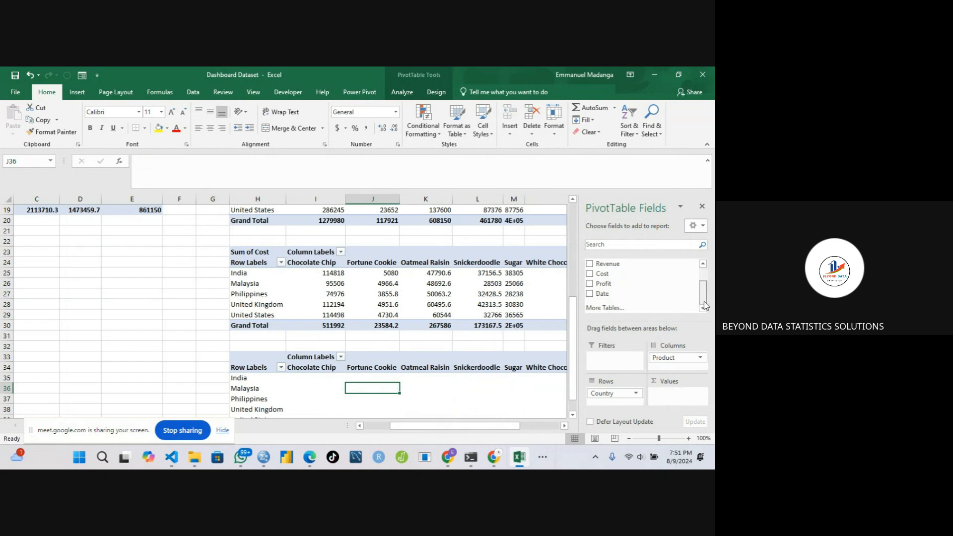
pyautogui.click(590, 284)
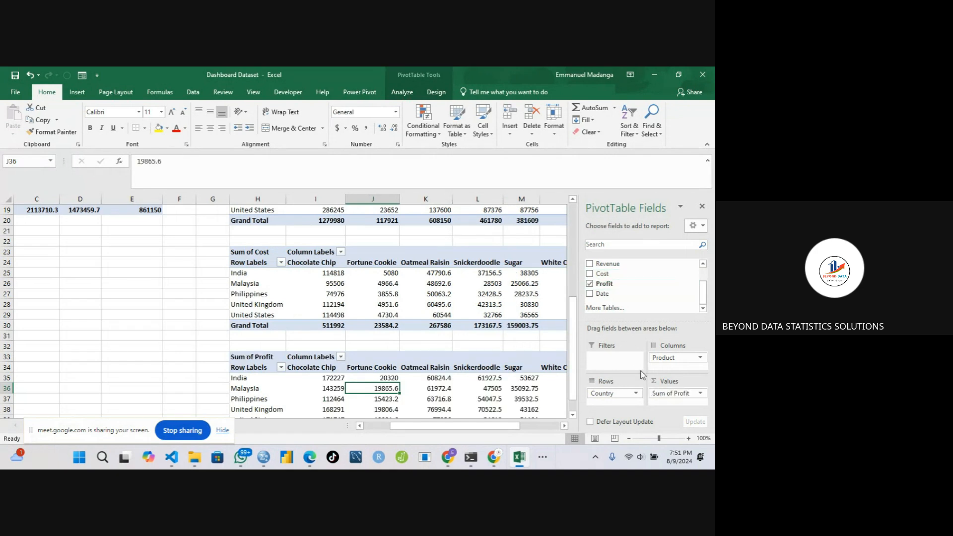
pyautogui.click(301, 385)
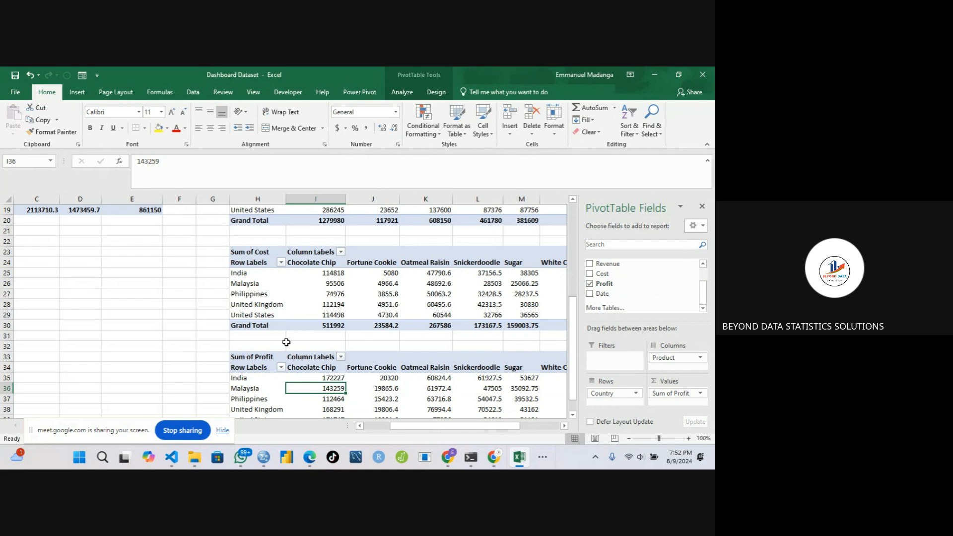
pyautogui.click(219, 344)
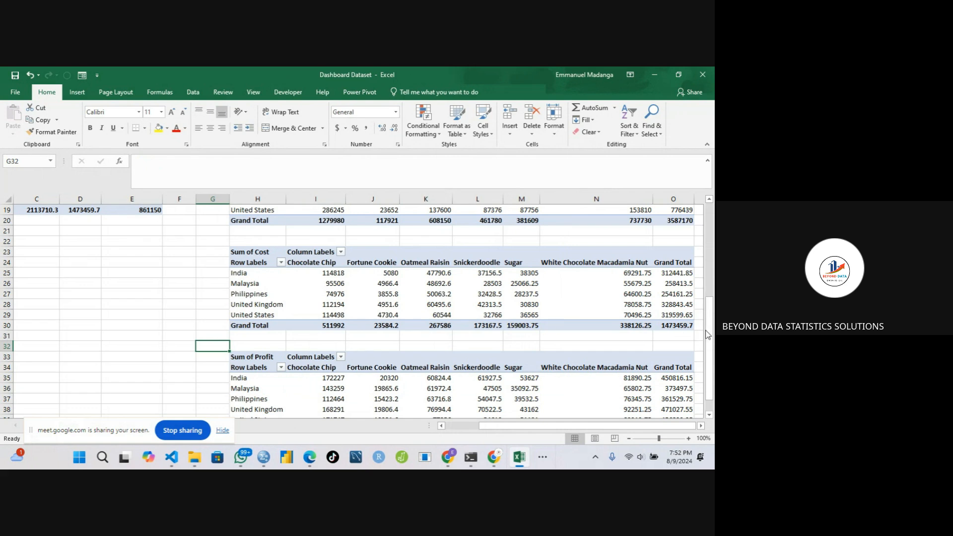
# Examine the country-by-product revenue, cost and profit PivotTables and the empty area below them on the Pivots sheet.
pyautogui.moveTo(708, 335); pyautogui.dragTo(714, 278)
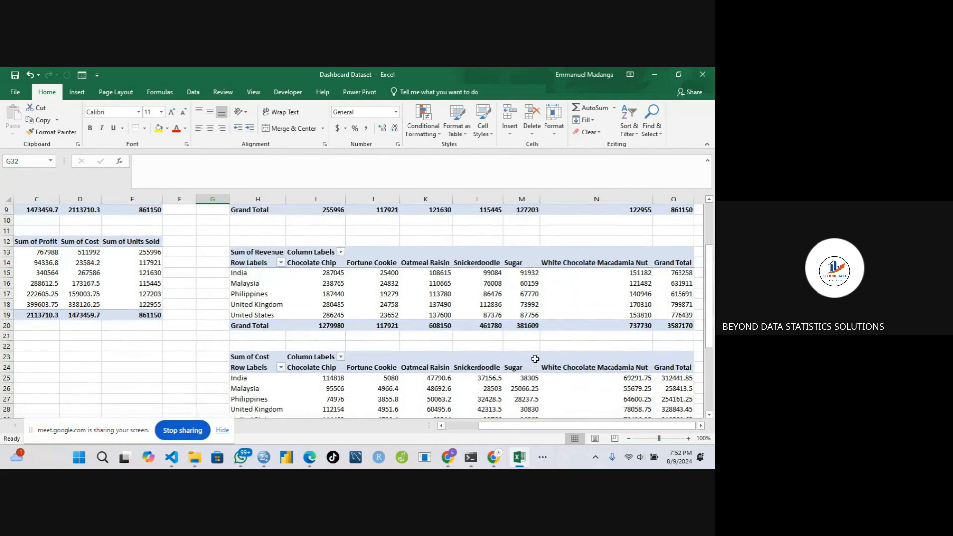
pyautogui.click(189, 347)
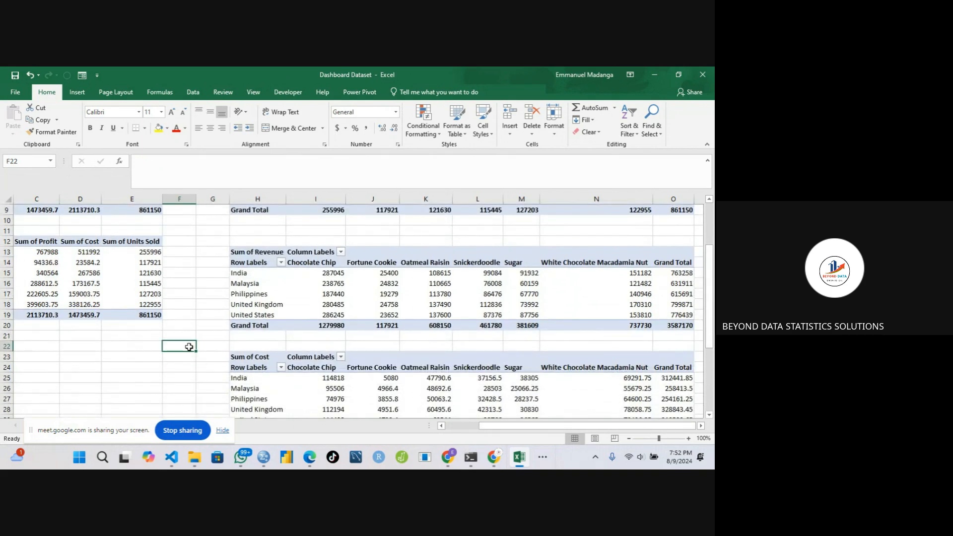
pyautogui.press('Down')
pyautogui.press('Down')
pyautogui.press('Down')
pyautogui.press('Down')
pyautogui.press('Down')
pyautogui.press('Down')
pyautogui.press('Down')
pyautogui.press('Down')
pyautogui.press('Down')
pyautogui.press('Down')
pyautogui.press('Down')
pyautogui.press('Down')
pyautogui.press('Down')
pyautogui.press('Down')
pyautogui.press('Down')
pyautogui.press('Down')
pyautogui.press('Down')
pyautogui.press('Down')
pyautogui.press('Down')
pyautogui.press('Down')
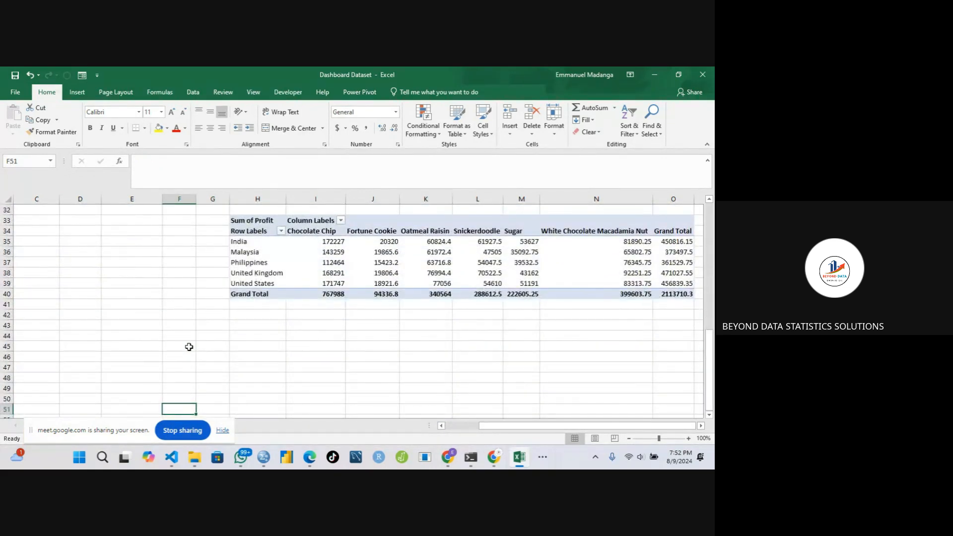
pyautogui.click(242, 324)
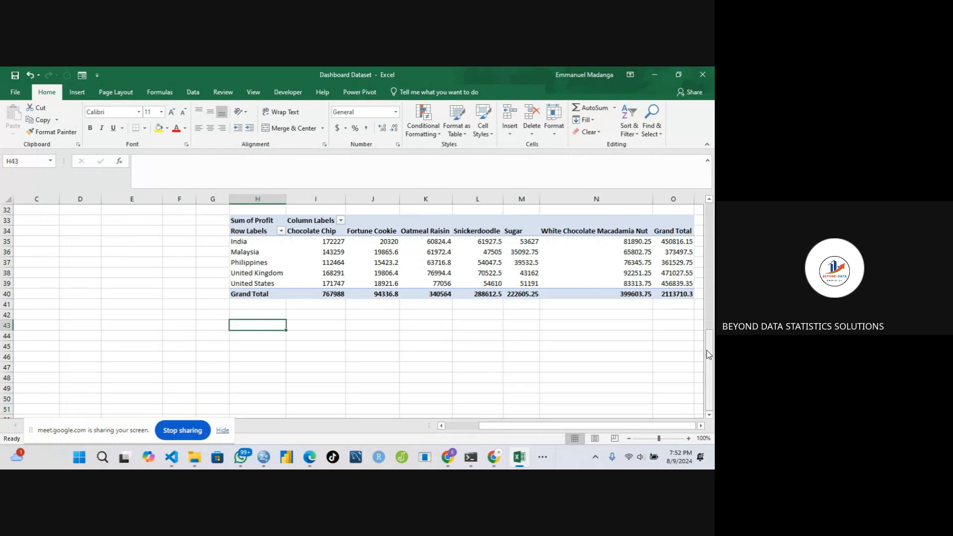
pyautogui.moveTo(709, 365); pyautogui.dragTo(714, 330)
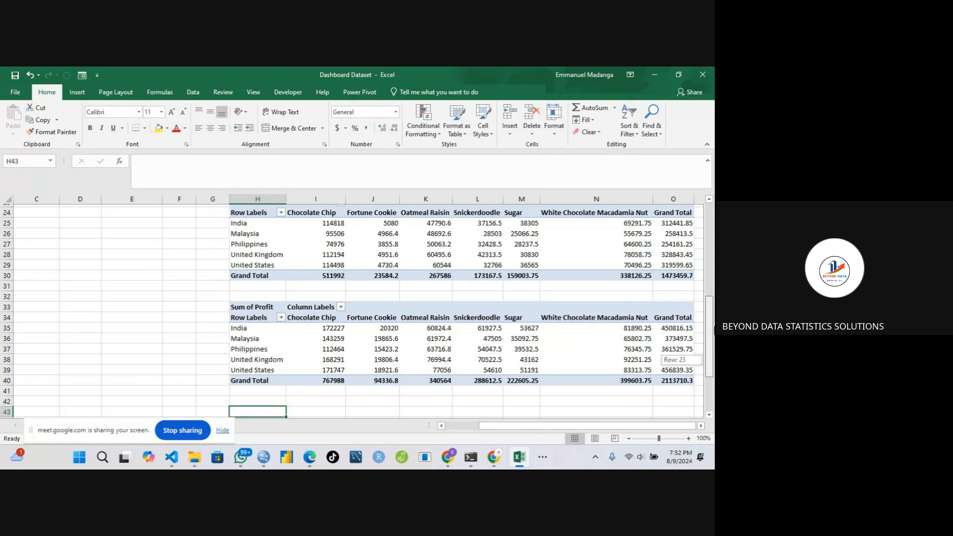
# Copy the whole country-by-product profit PivotTable to cell H43 on the Pivots sheet.
pyautogui.moveTo(715, 330); pyautogui.dragTo(714, 353)
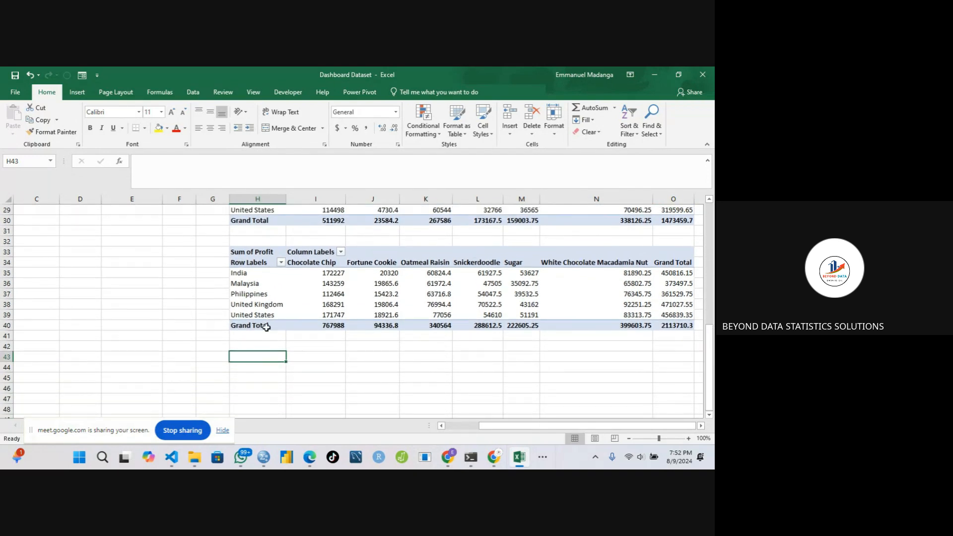
pyautogui.click(252, 253)
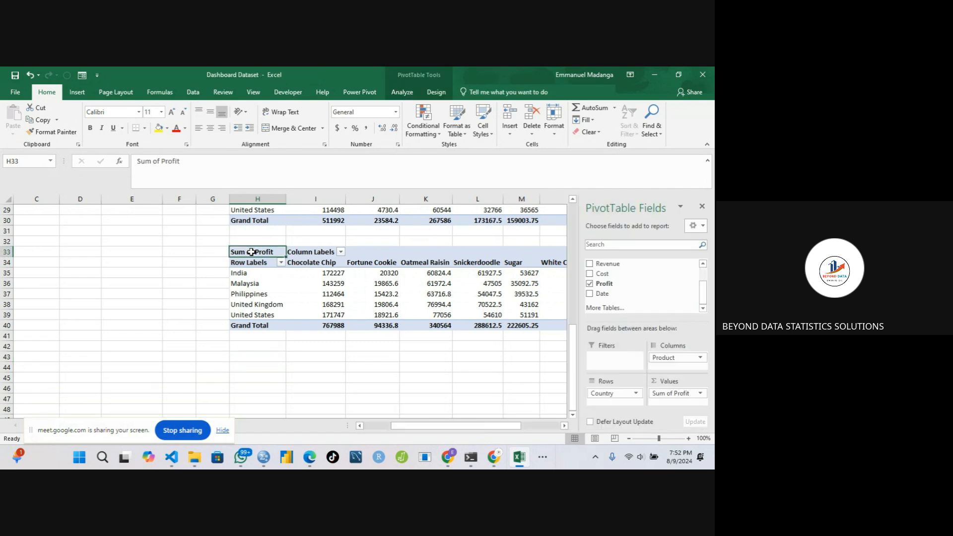
pyautogui.moveTo(255, 254); pyautogui.dragTo(499, 332)
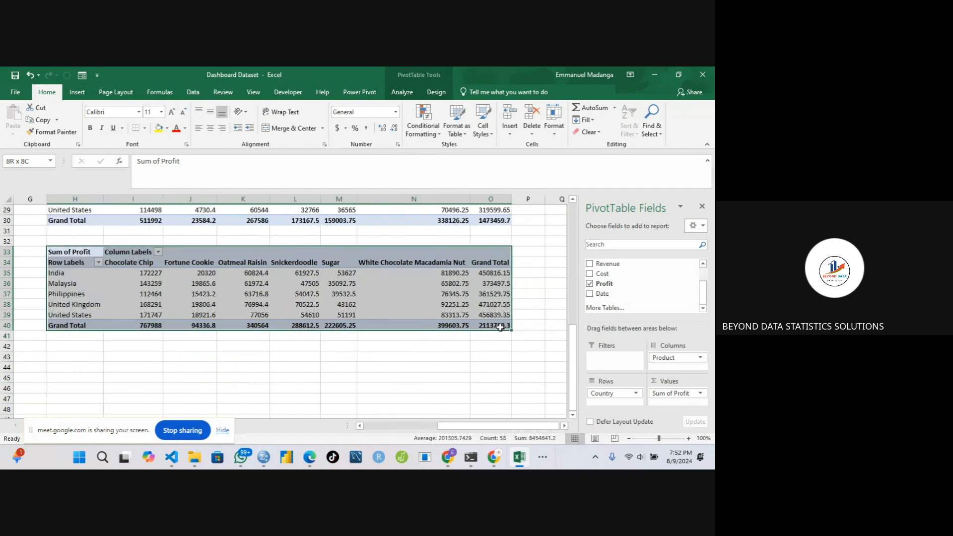
pyautogui.hotkey('ctrl', 'c')
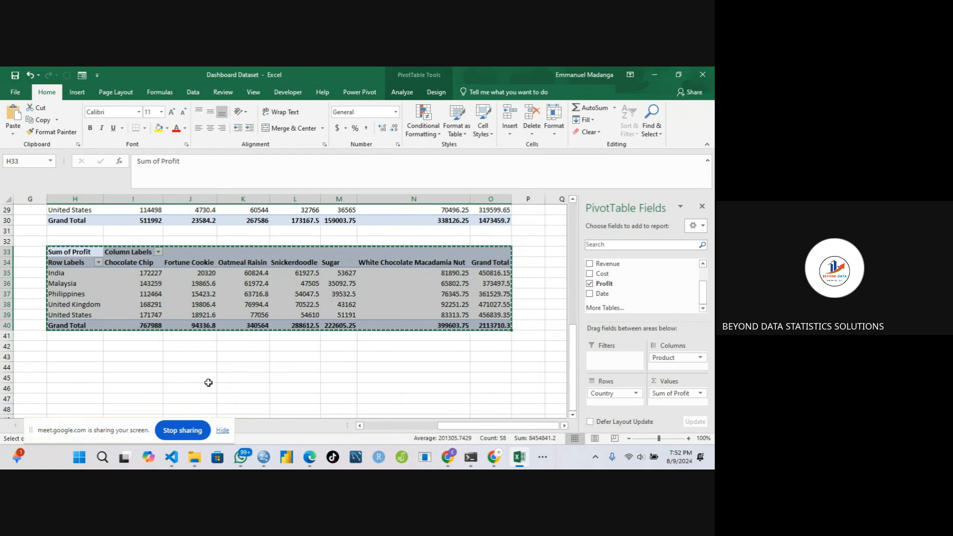
pyautogui.click(69, 359)
pyautogui.hotkey('ctrl', 'v')
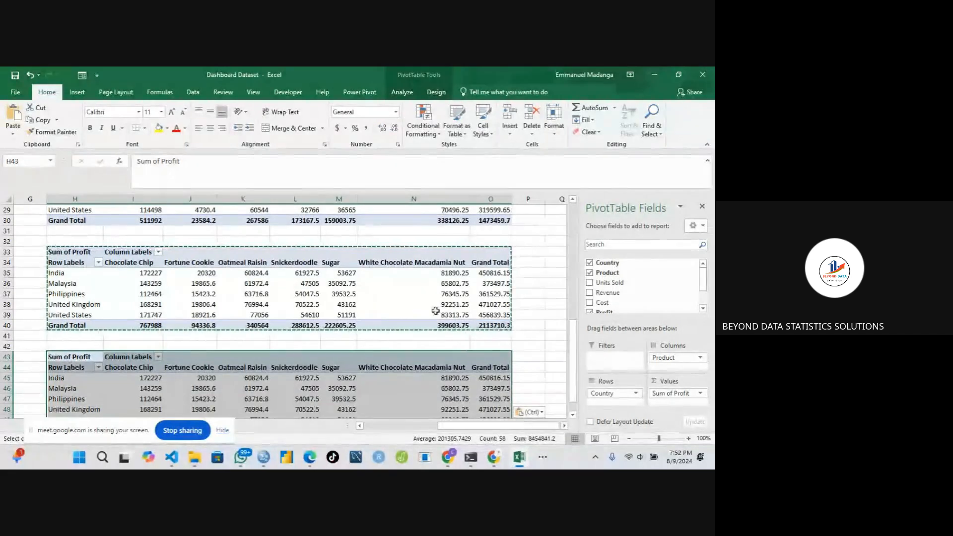
# Remove the Profit, Product and Country fields from the PivotTable copy at H43.
pyautogui.click(590, 313)
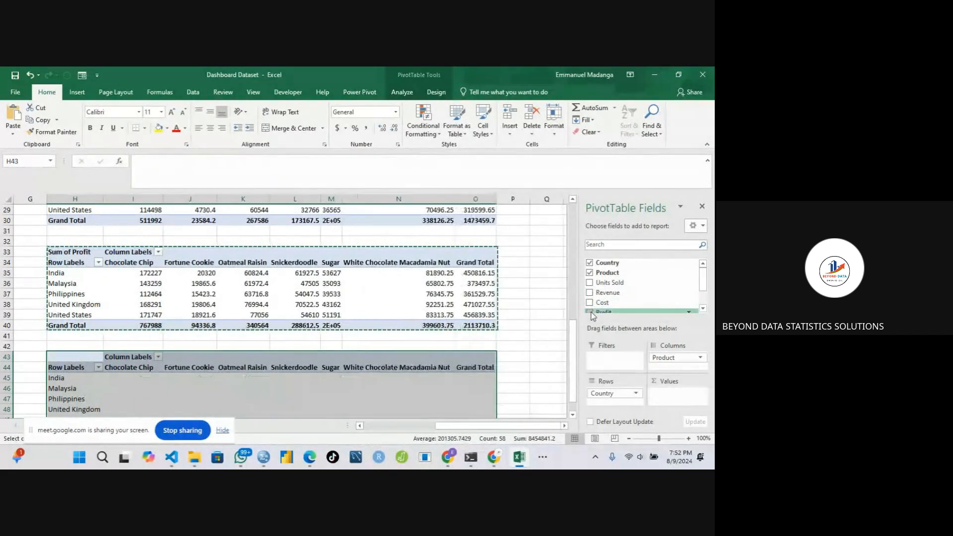
pyautogui.click(591, 273)
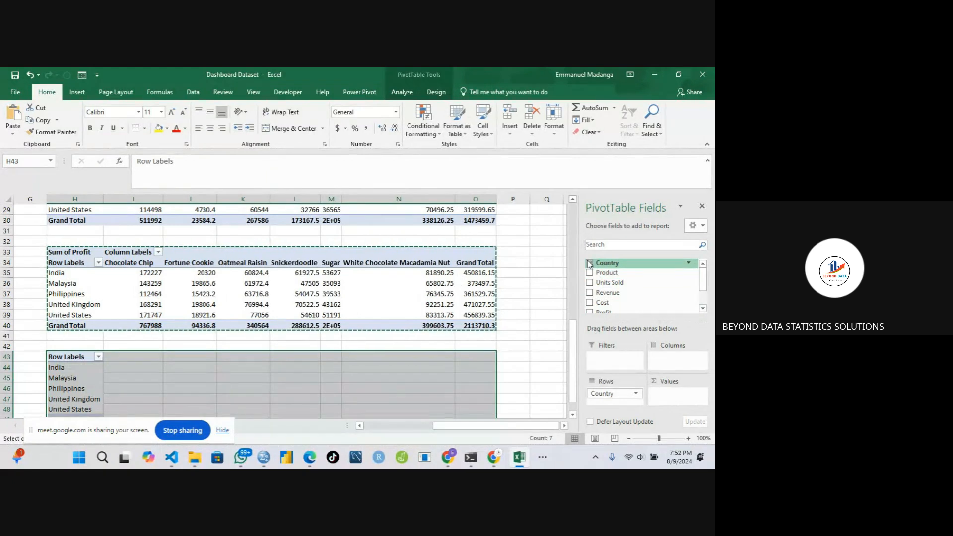
pyautogui.click(590, 263)
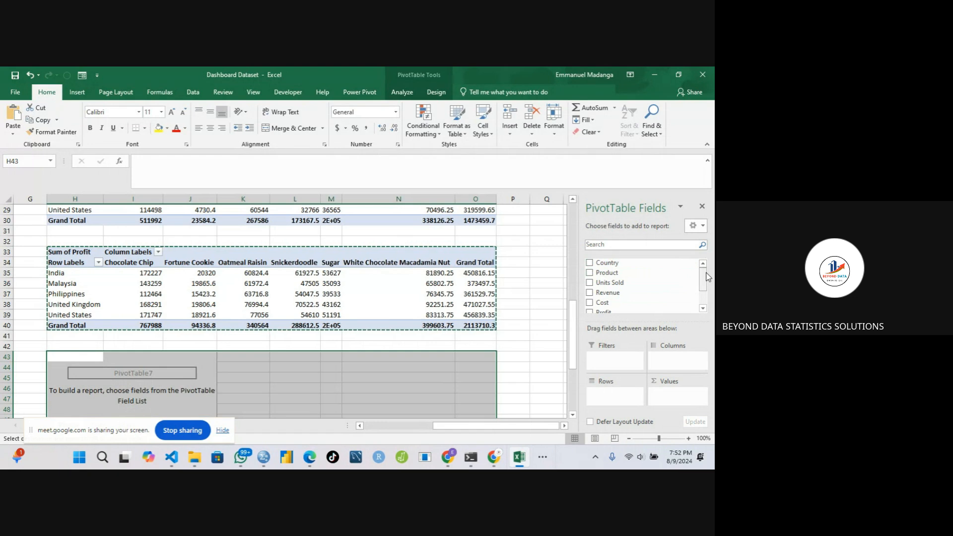
# Add Profit as the summed value and Date grouped by month as rows in the PivotTable at H43, then deselect it.
pyautogui.scroll(-1, 703, 278)
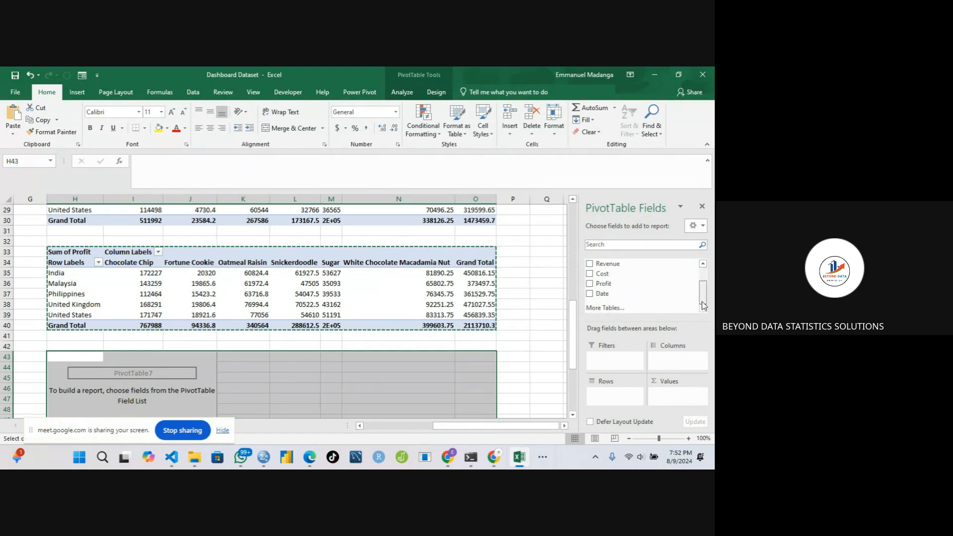
pyautogui.click(590, 283)
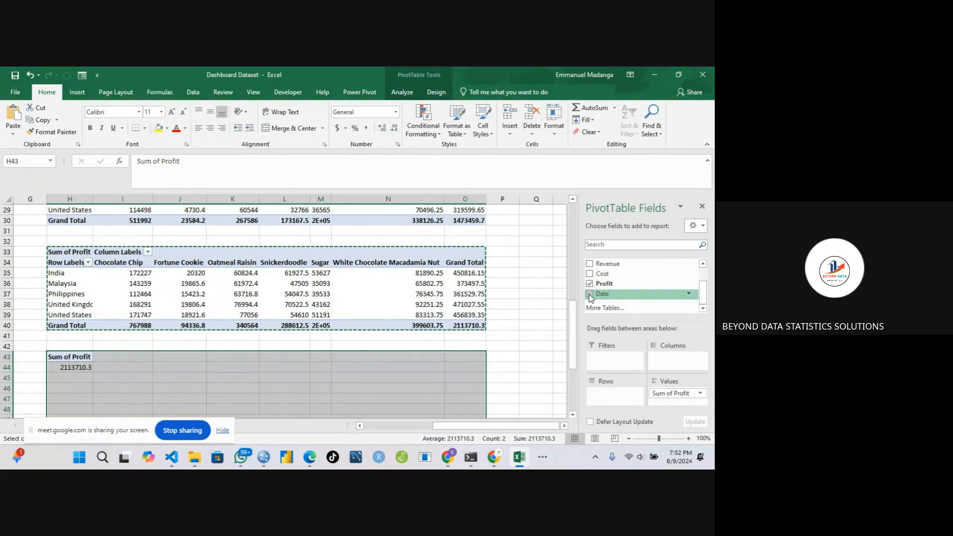
pyautogui.click(590, 294)
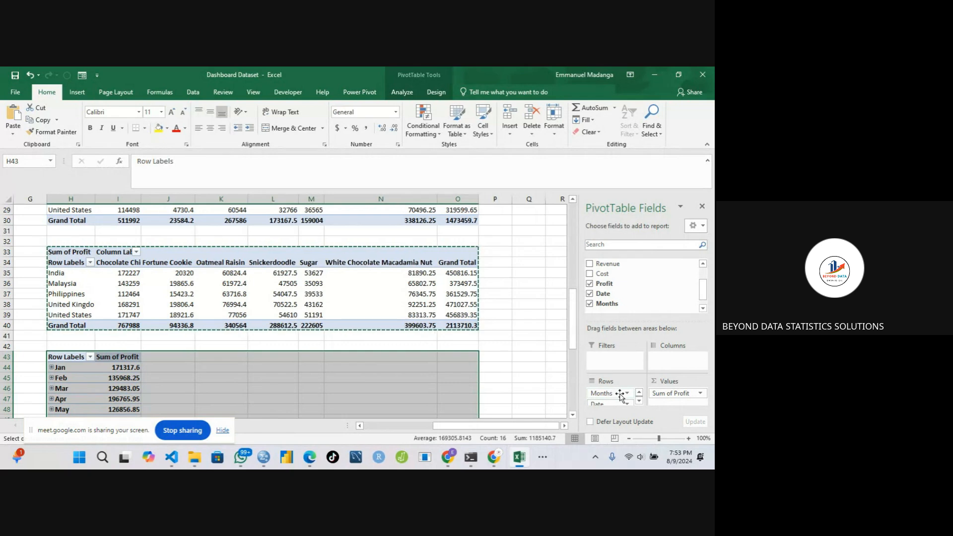
pyautogui.moveTo(575, 337); pyautogui.dragTo(579, 369)
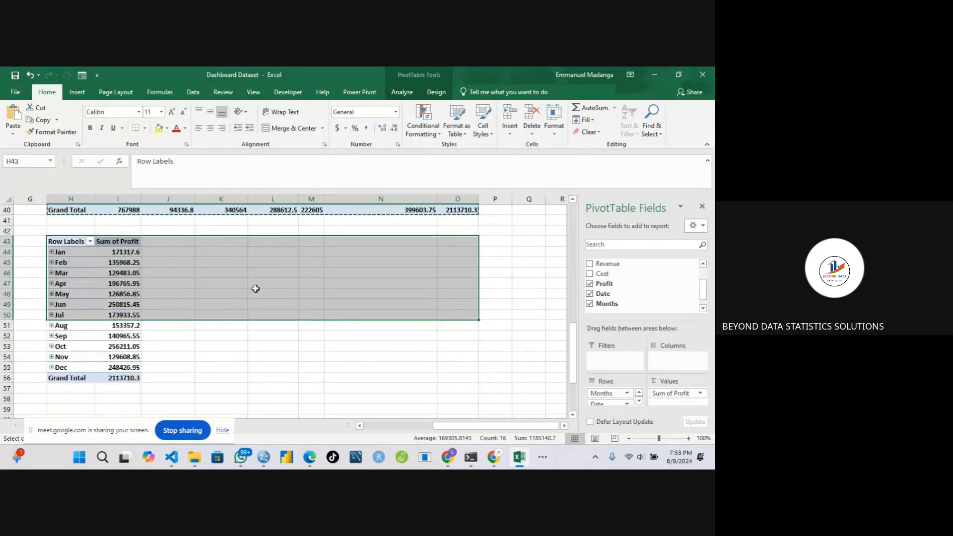
pyautogui.click(245, 371)
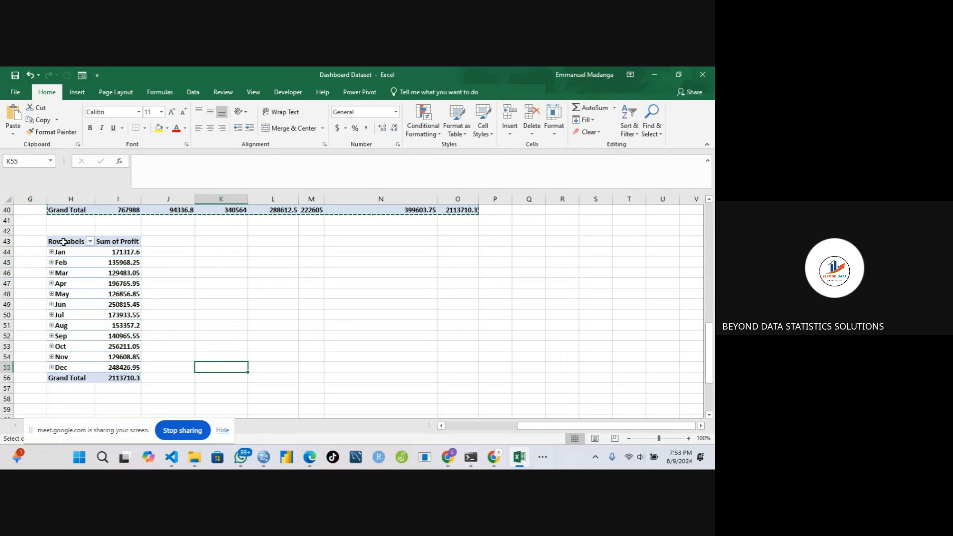
# Add Revenue and Cost as further summed values in the monthly PivotTable at H43.
pyautogui.click(81, 242)
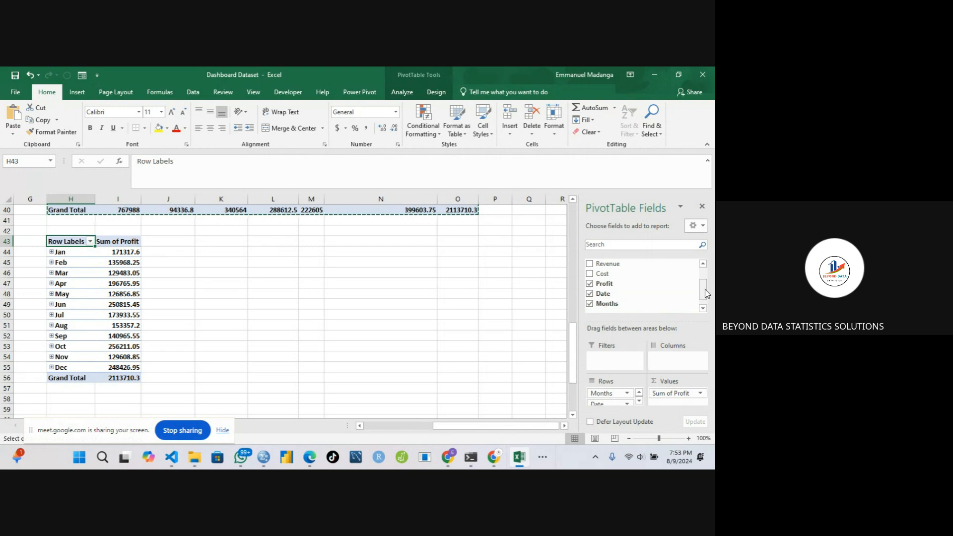
pyautogui.scroll(2, 707, 294)
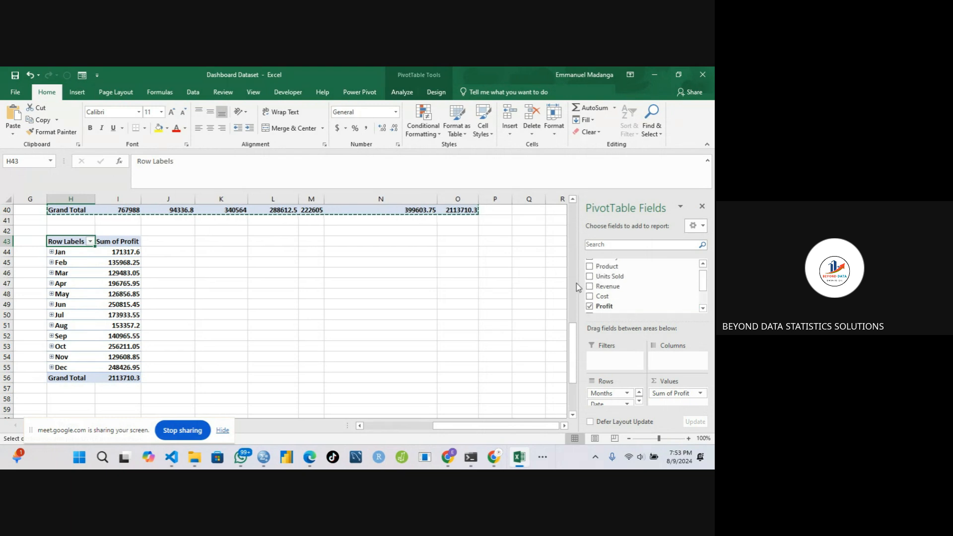
pyautogui.click(590, 286)
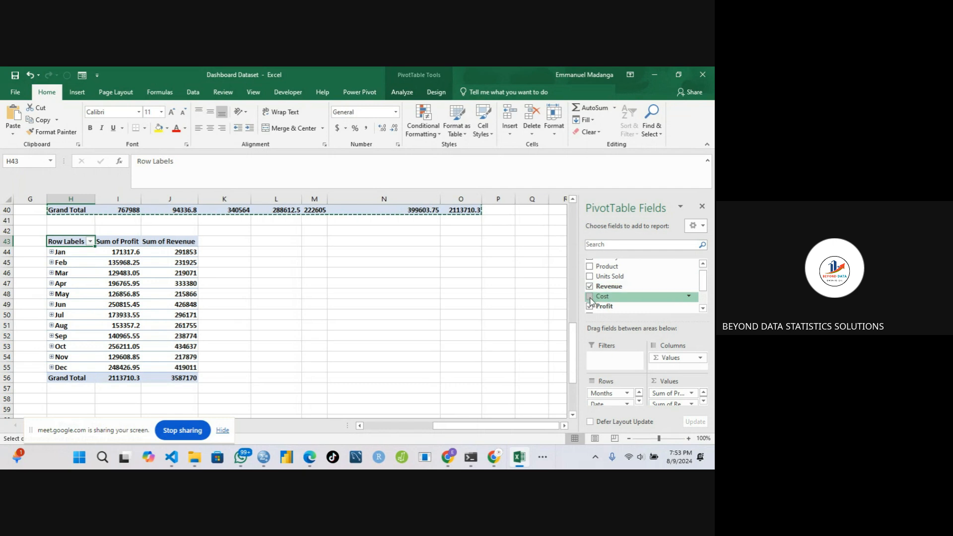
pyautogui.click(590, 296)
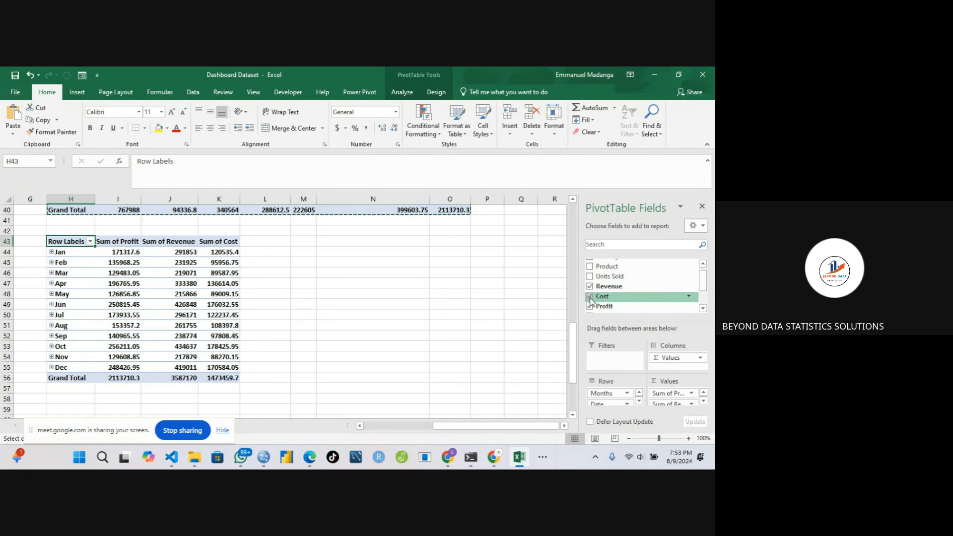
# Review the country-by-product PivotTables and the monthly PivotTable on the Pivots sheet, along with the monthly table's available fields.
pyautogui.moveTo(572, 348); pyautogui.dragTo(600, 313)
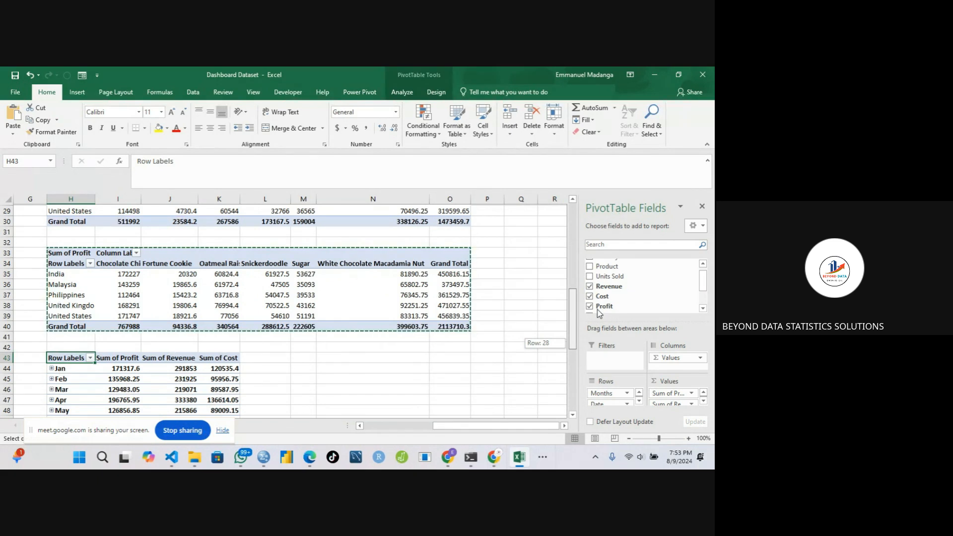
pyautogui.moveTo(598, 309); pyautogui.dragTo(601, 221)
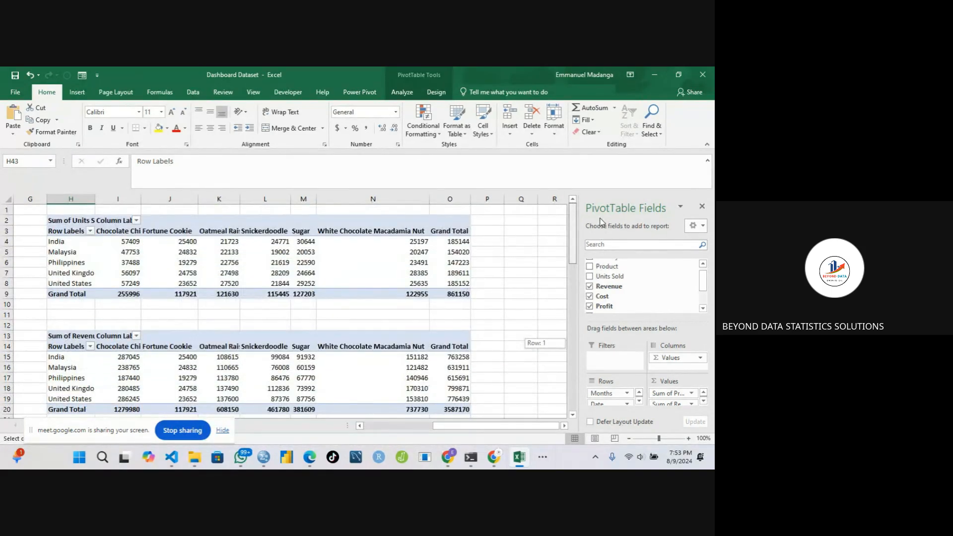
pyautogui.scroll(-3, 600, 222)
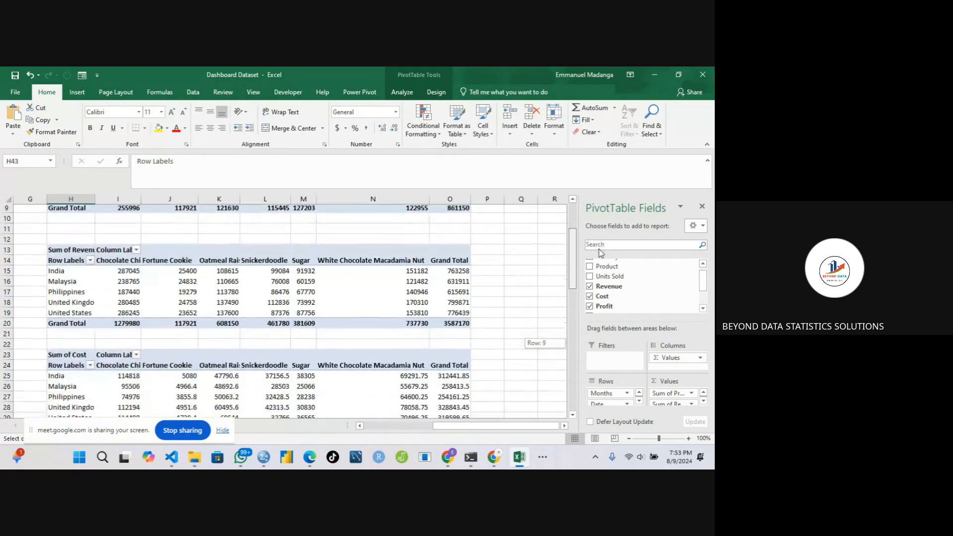
pyautogui.scroll(-5, 601, 253)
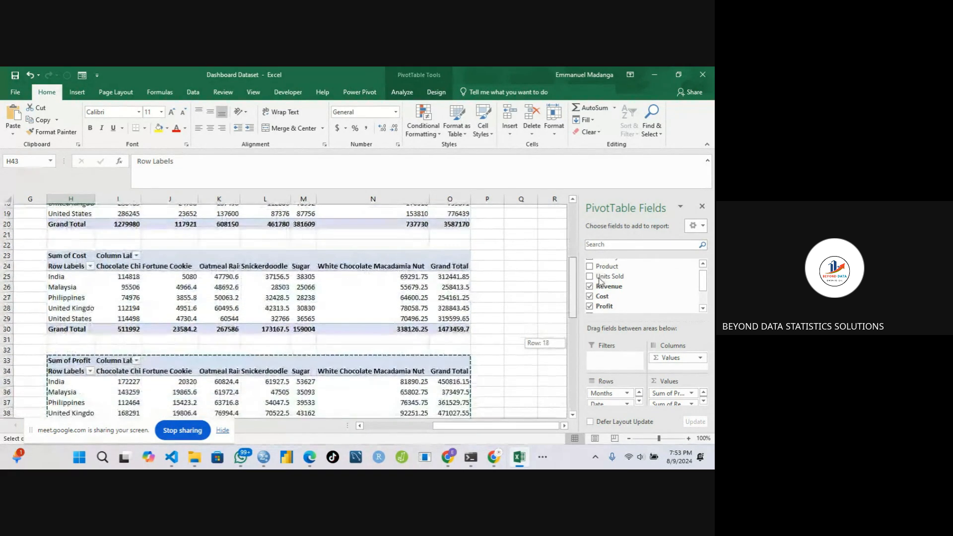
pyautogui.scroll(-5, 601, 289)
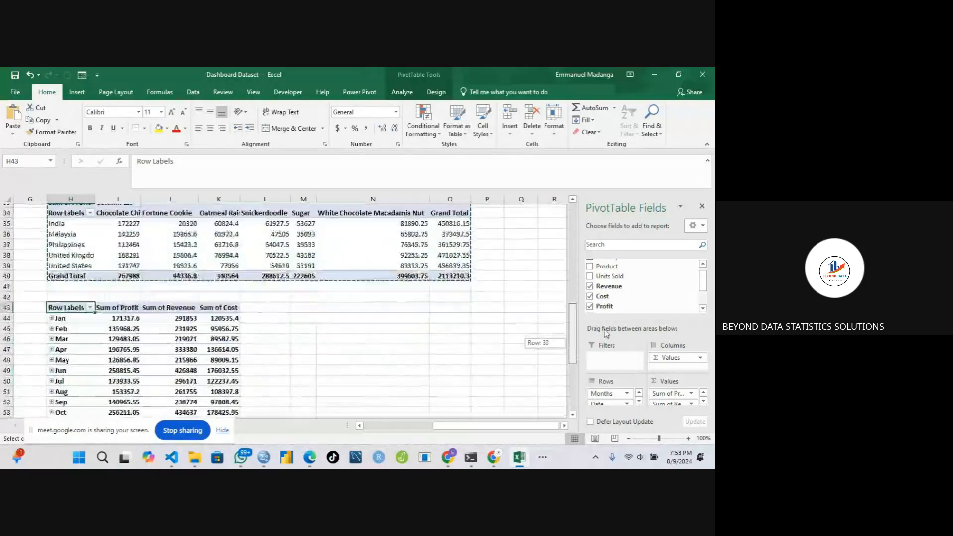
pyautogui.scroll(-1, 605, 341)
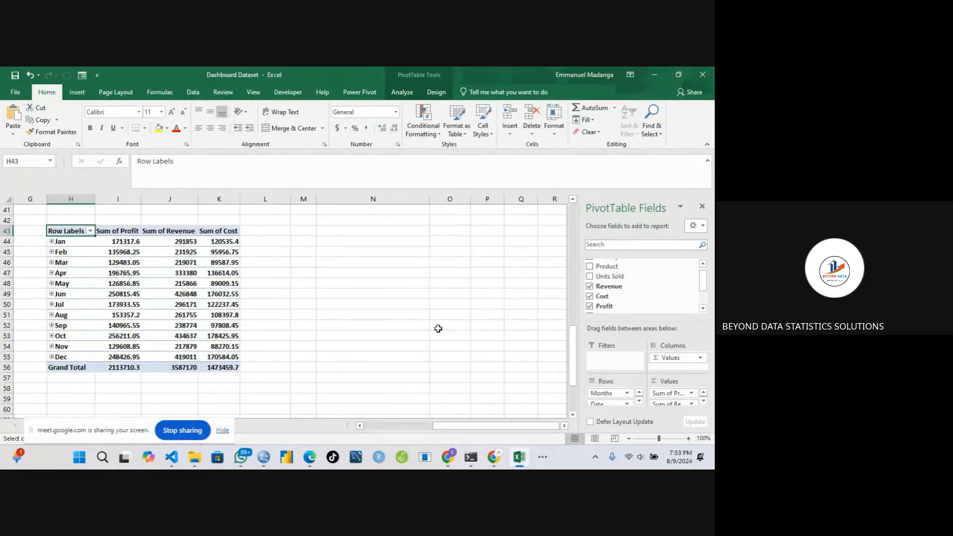
pyautogui.moveTo(705, 287); pyautogui.dragTo(700, 321)
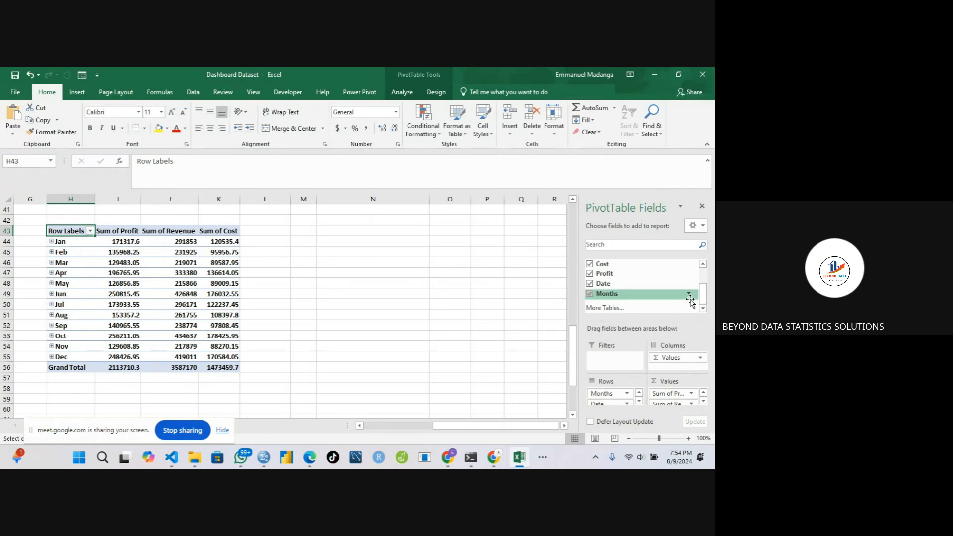
pyautogui.moveTo(708, 299); pyautogui.dragTo(711, 280)
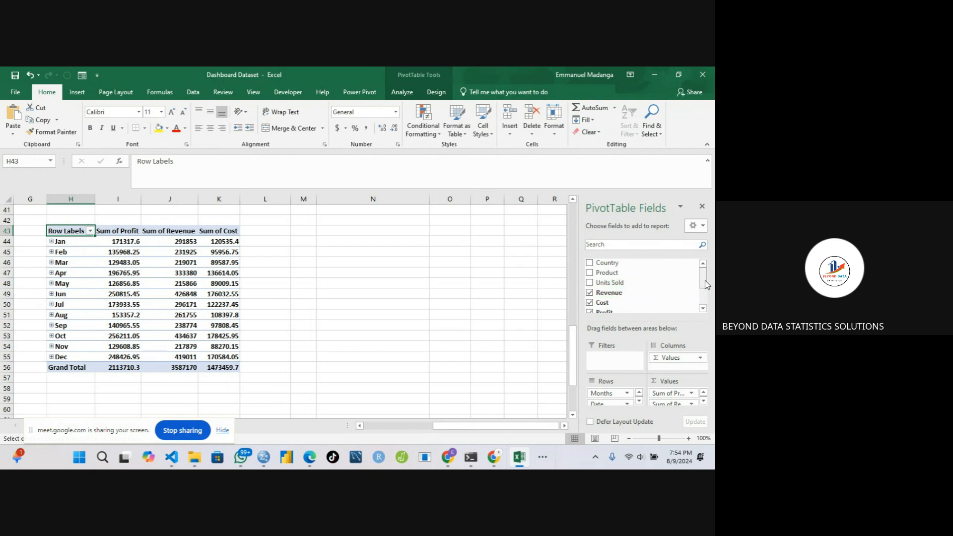
pyautogui.moveTo(705, 283); pyautogui.dragTo(707, 271)
# Stop sharing the screen, then maximize the Dashboard Data workbook and leave editing of cell A8 on Sheet4.
pyautogui.click(196, 431)
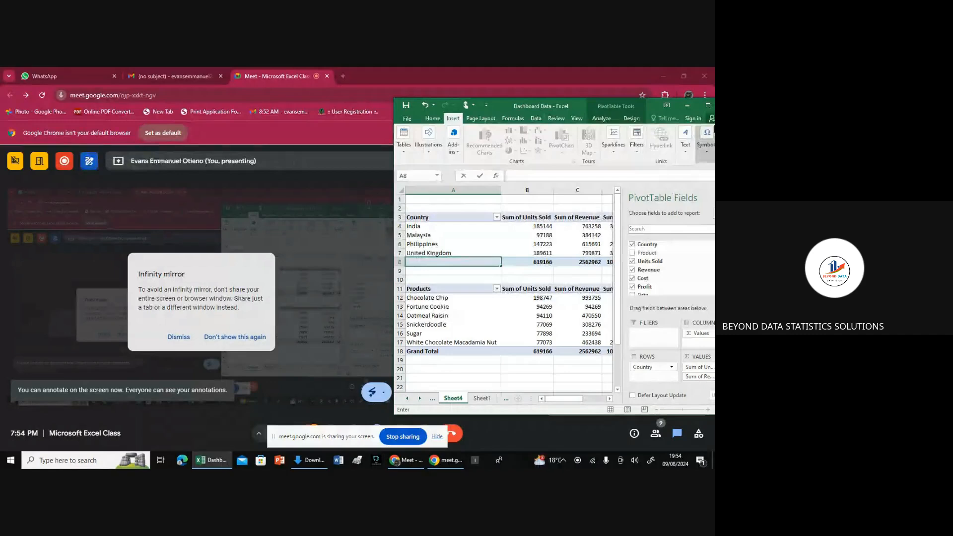
pyautogui.click(708, 106)
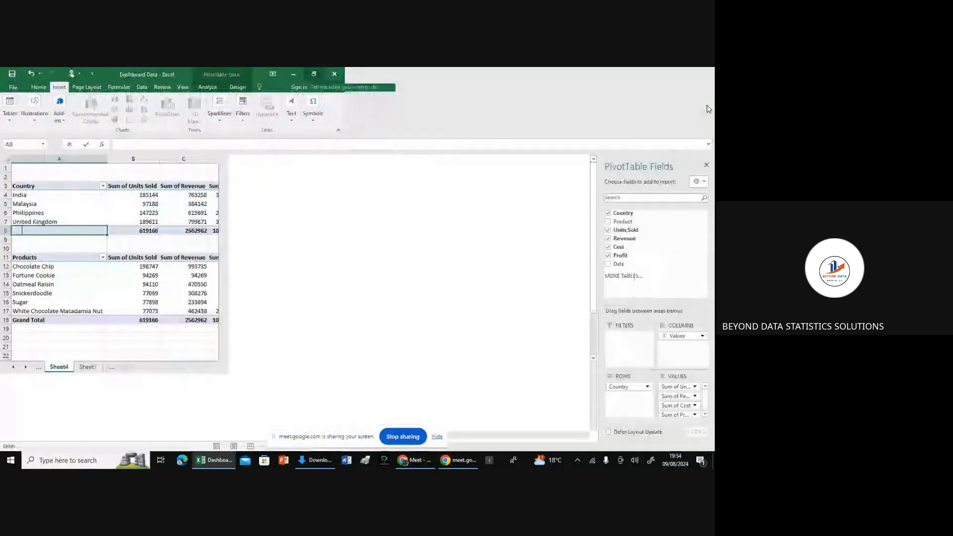
pyautogui.click(313, 195)
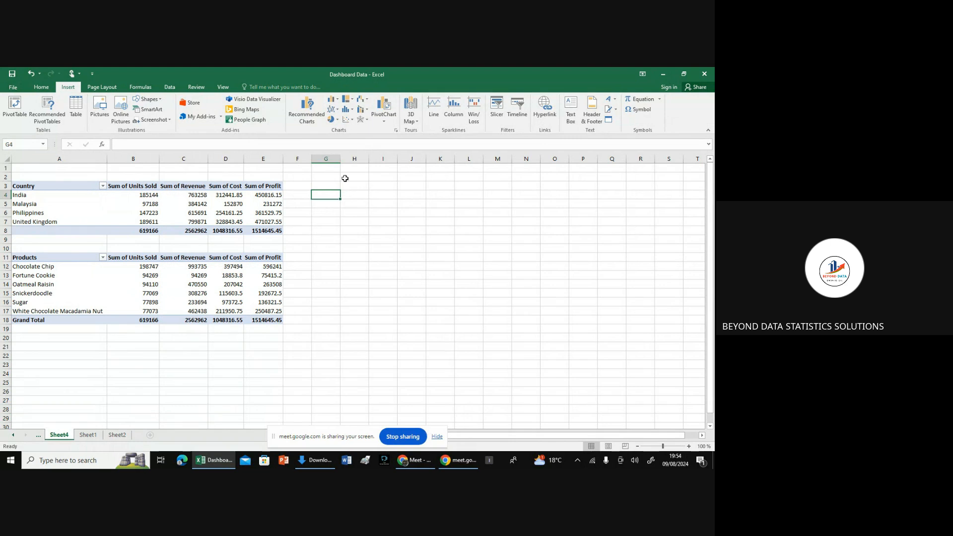
# Copy the whole Country PivotTable in A3:E8 to cell H3 on Sheet4.
pyautogui.click(327, 183)
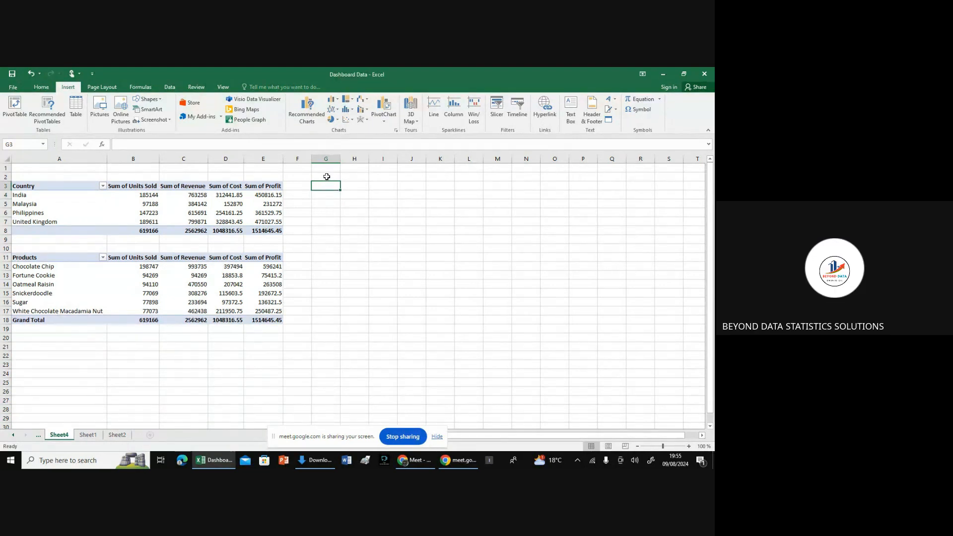
pyautogui.click(347, 189)
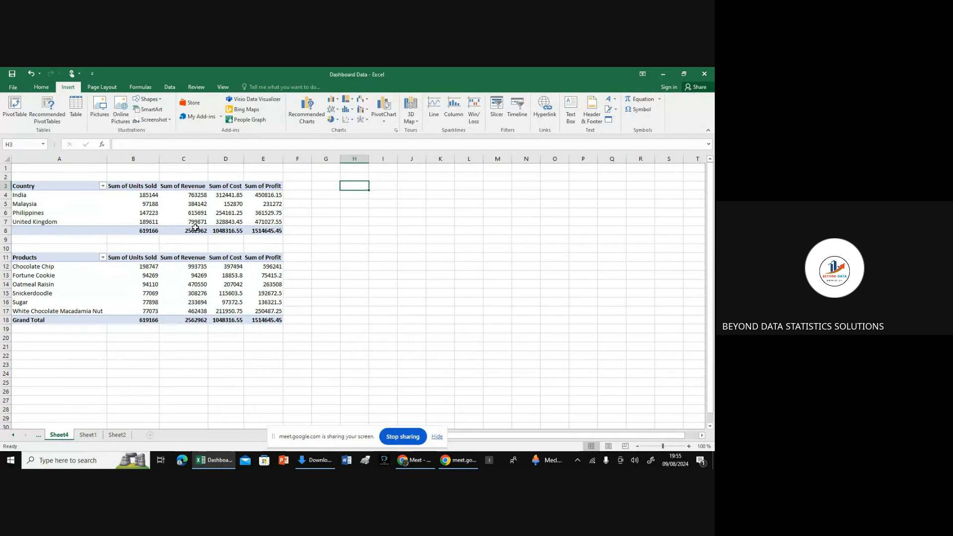
pyautogui.click(33, 185)
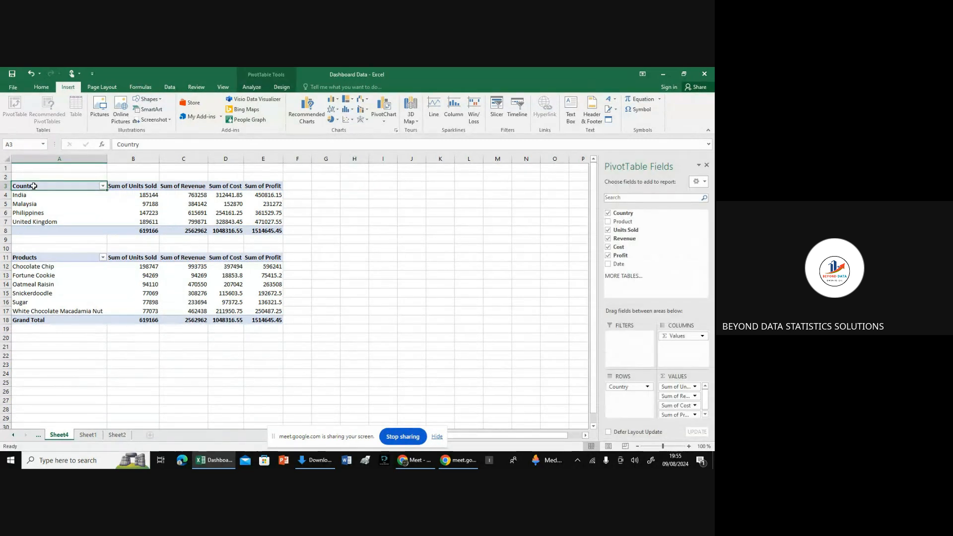
pyautogui.moveTo(35, 187); pyautogui.dragTo(253, 226)
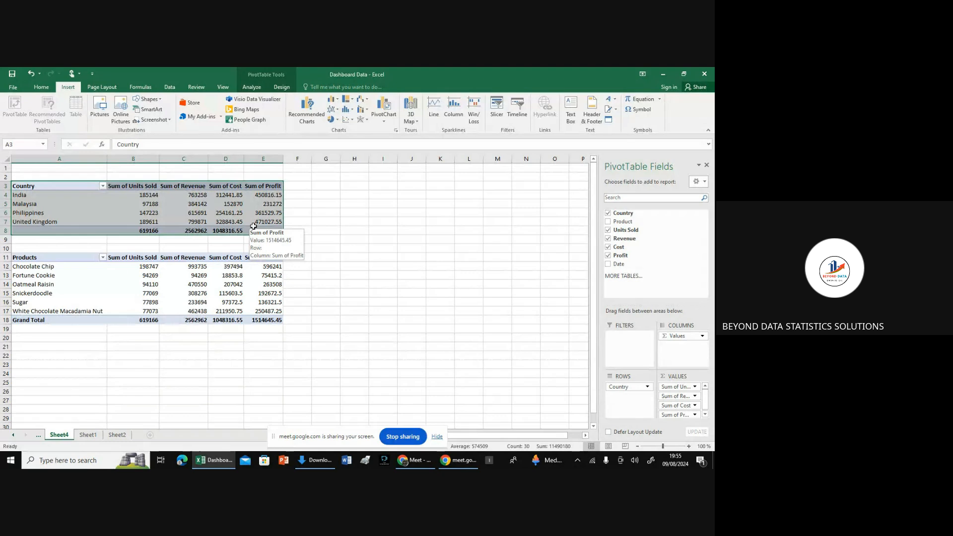
pyautogui.hotkey('ctrl', 'c')
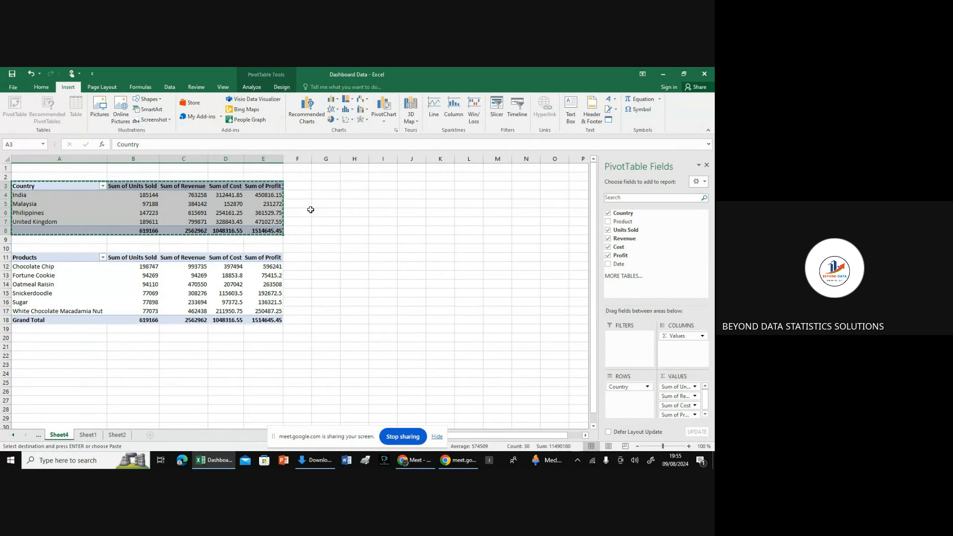
pyautogui.click(357, 186)
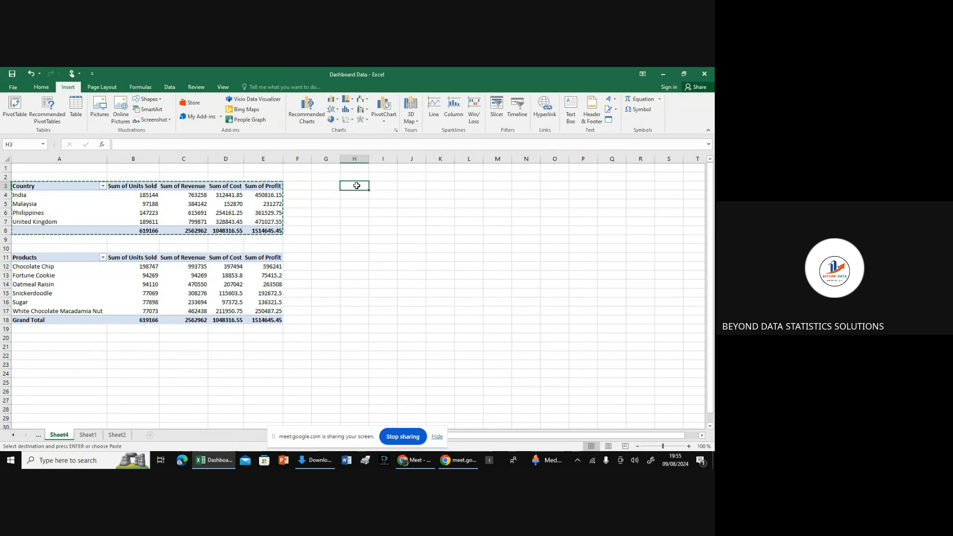
pyautogui.hotkey('ctrl', 'v')
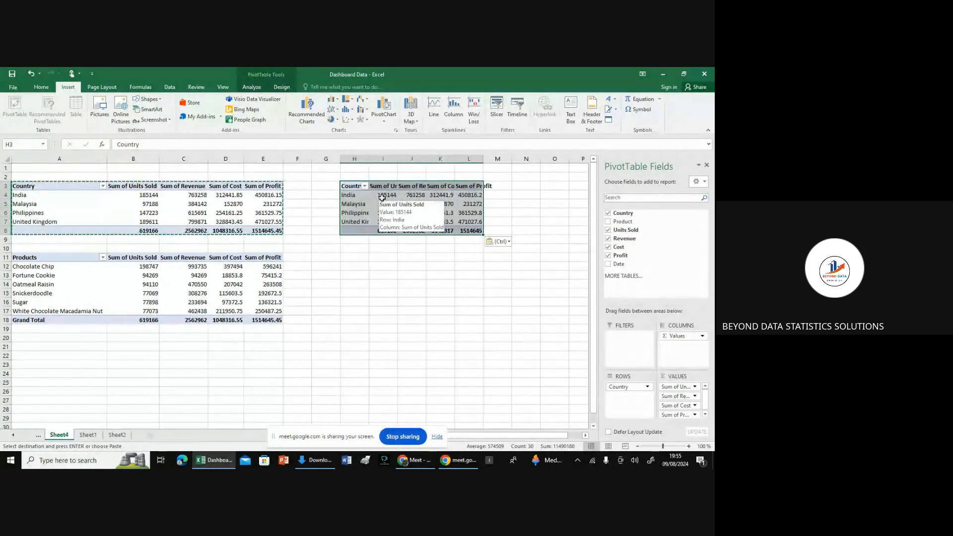
# Remove Country, Units Sold, Revenue, Cost and Profit from the copied PivotTable at H3.
pyautogui.click(608, 214)
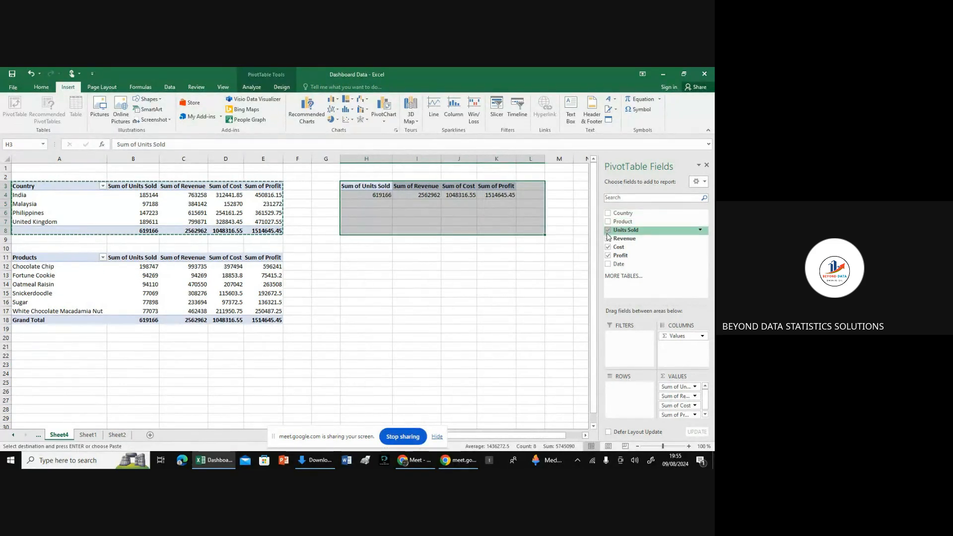
pyautogui.click(608, 231)
pyautogui.click(609, 239)
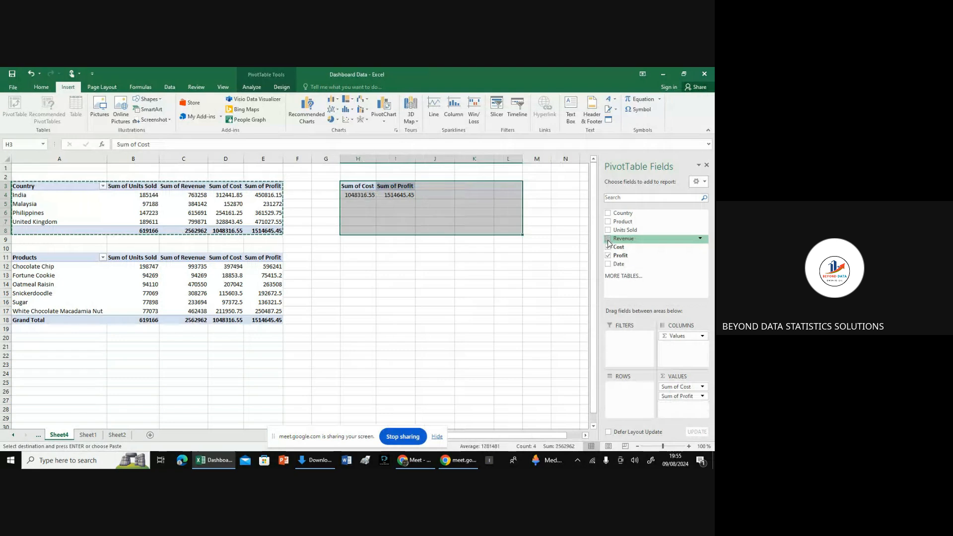
pyautogui.click(608, 247)
pyautogui.click(609, 256)
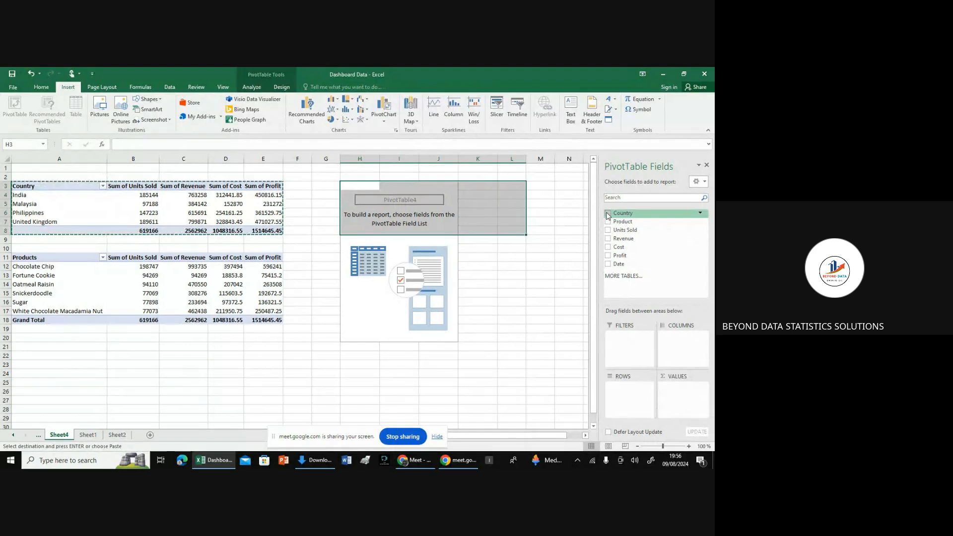
# Lay out the PivotTable at H3 with Country as rows, Product as columns and Units Sold as the summed value.
pyautogui.moveTo(620, 216); pyautogui.dragTo(624, 398)
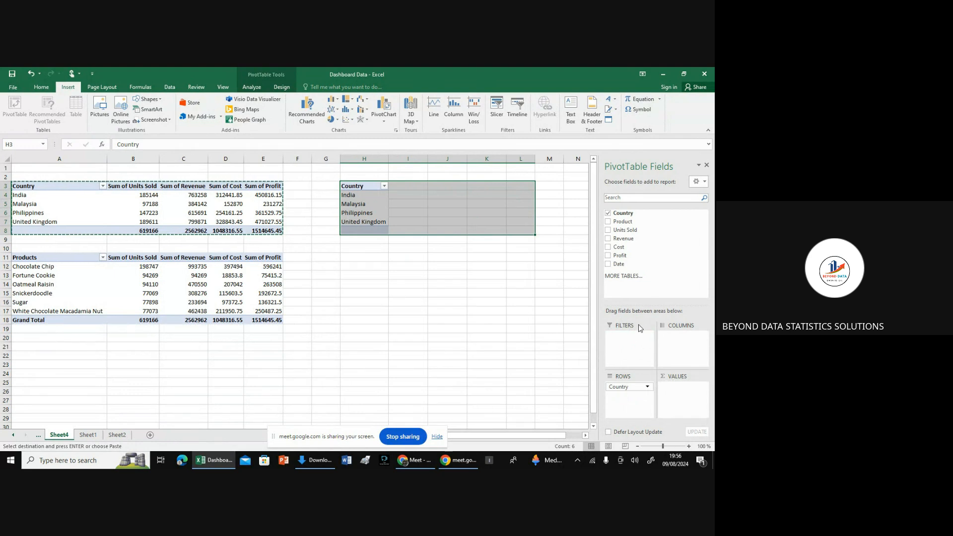
pyautogui.moveTo(623, 224); pyautogui.dragTo(679, 349)
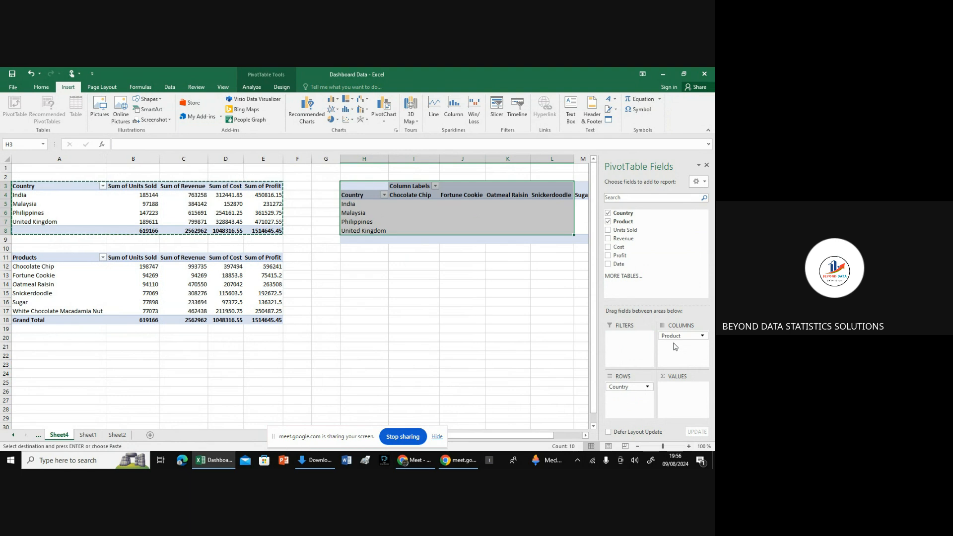
pyautogui.moveTo(624, 234); pyautogui.dragTo(678, 399)
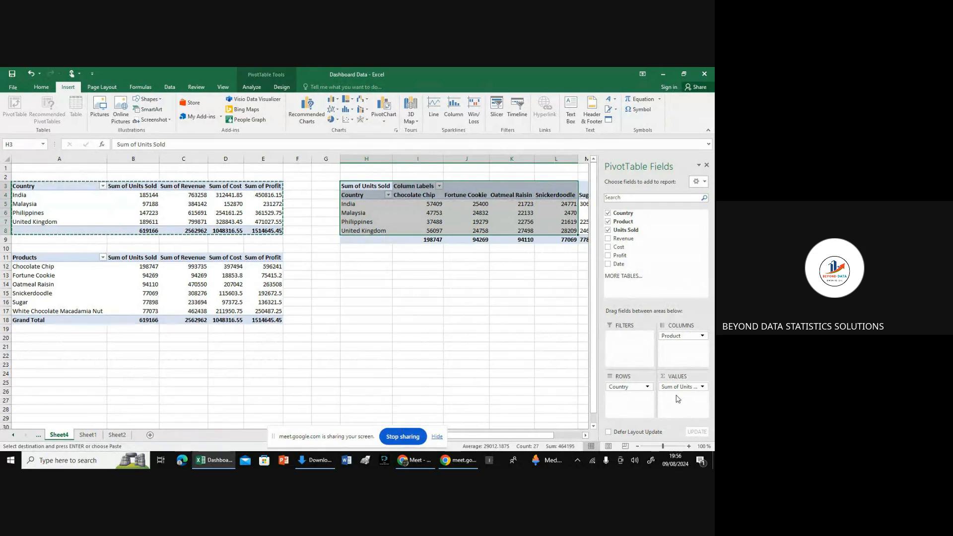
# Copy the whole country-by-product units sold PivotTable in H3:O9 to cell H12.
pyautogui.moveTo(535, 437); pyautogui.dragTo(566, 437)
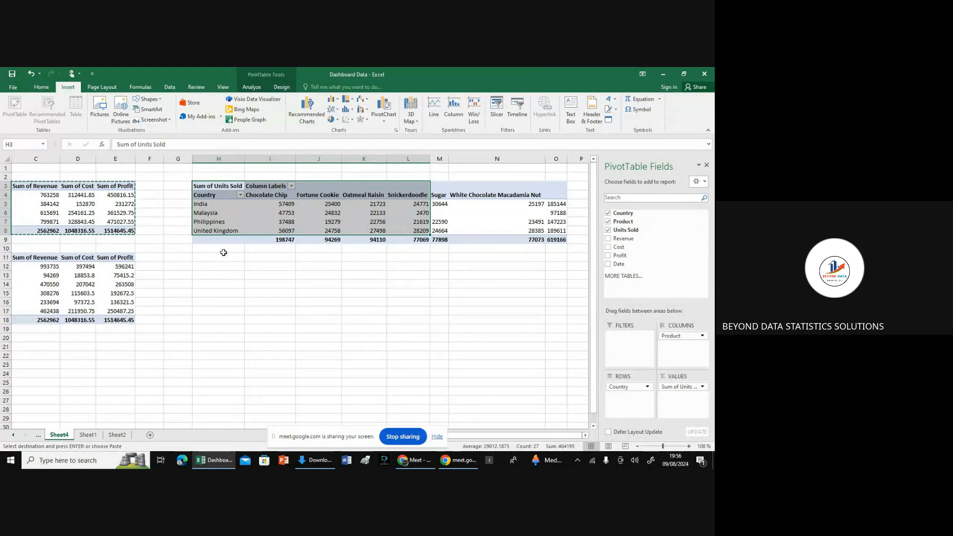
pyautogui.click(207, 257)
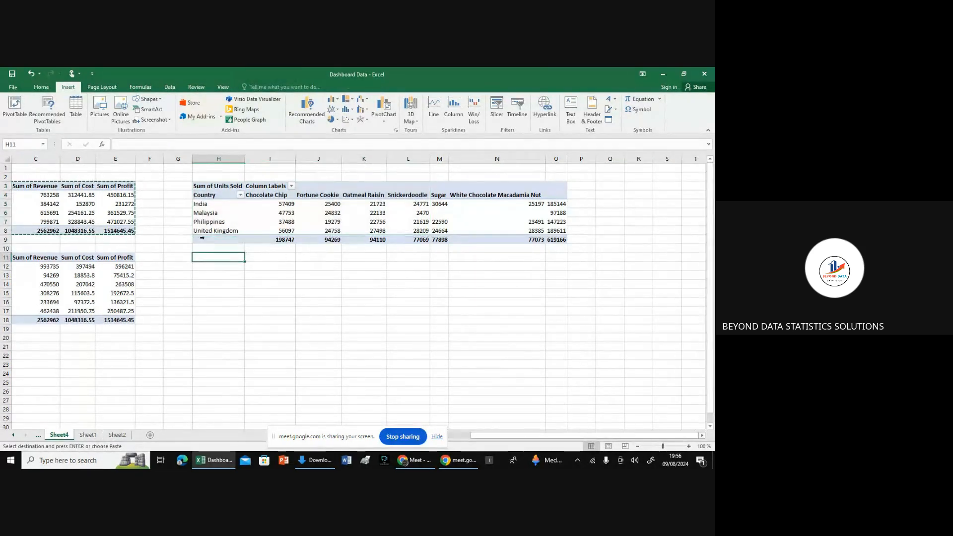
pyautogui.click(201, 188)
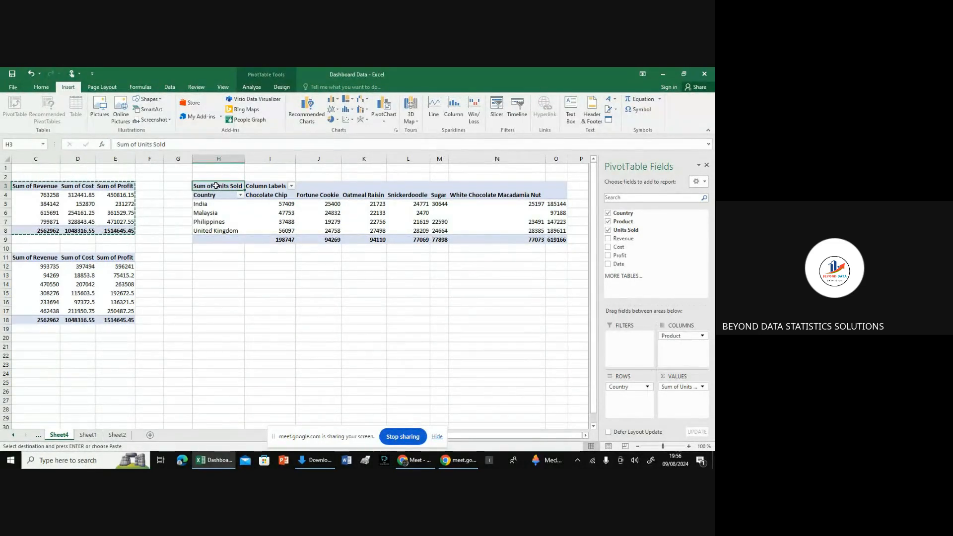
pyautogui.click(190, 184)
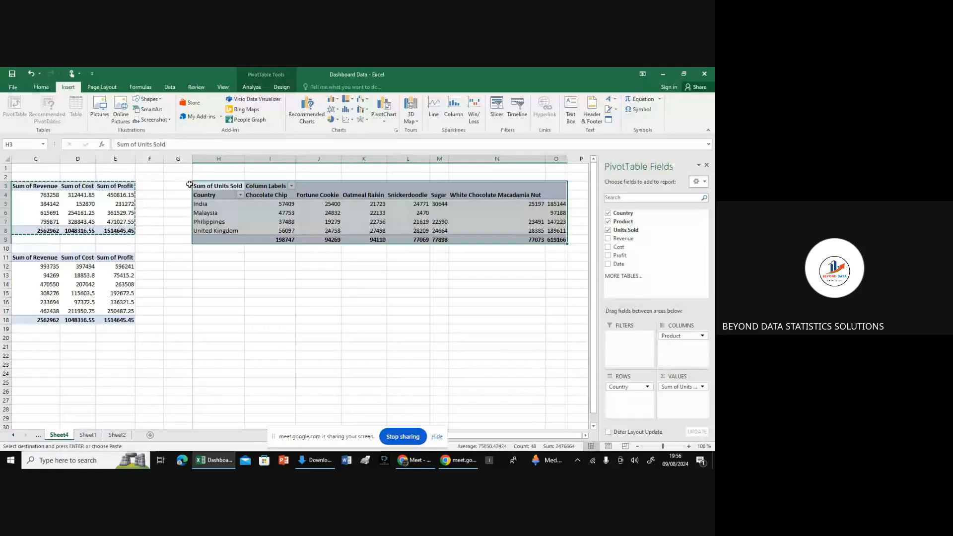
pyautogui.click(189, 185)
pyautogui.click(200, 186)
pyautogui.hotkey('ctrl', 'c')
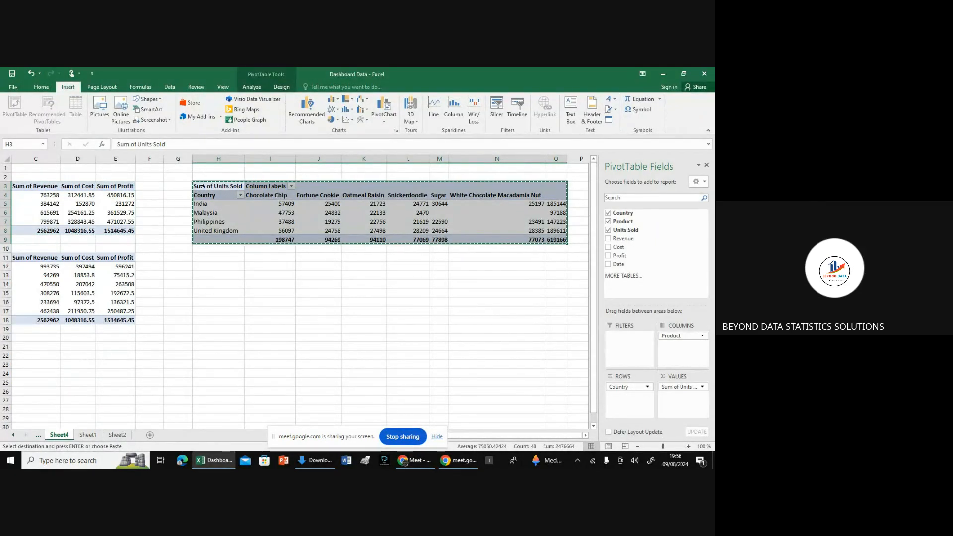
pyautogui.click(208, 268)
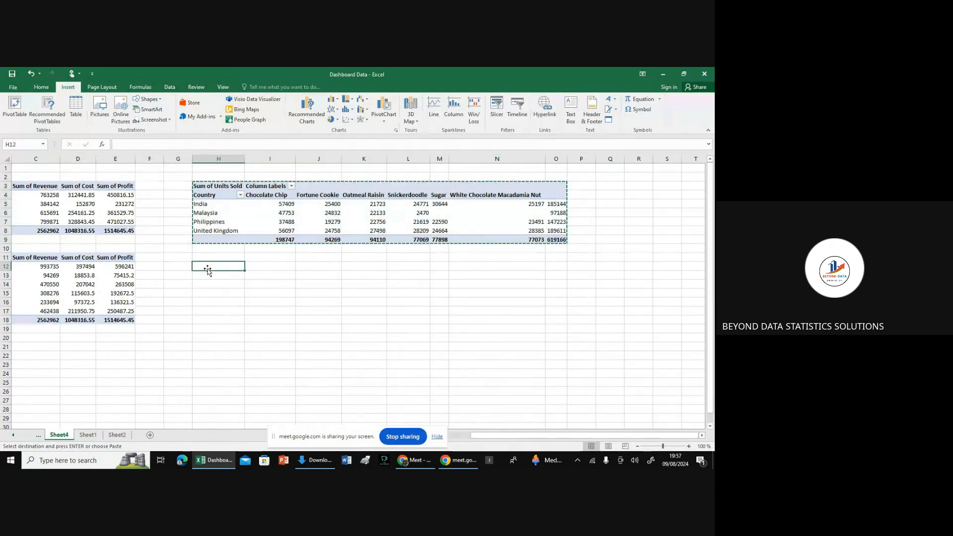
pyautogui.hotkey('ctrl', 'v')
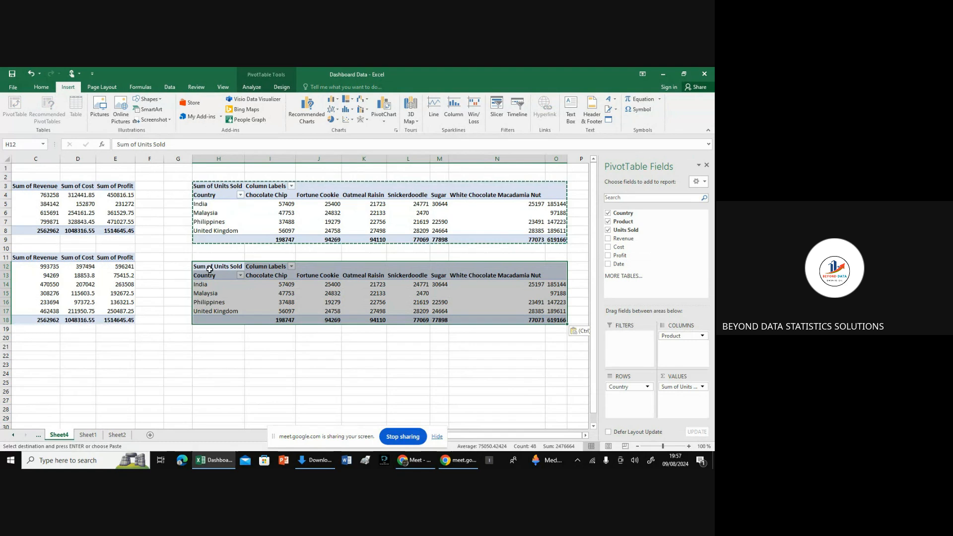
# Replace Units Sold with Revenue as the summed value in the PivotTable at H12.
pyautogui.click(608, 231)
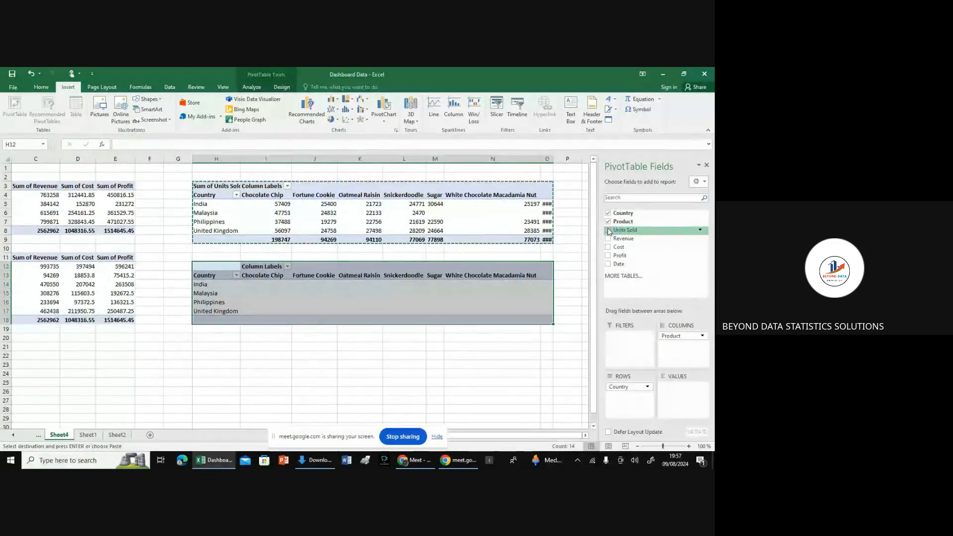
pyautogui.click(608, 238)
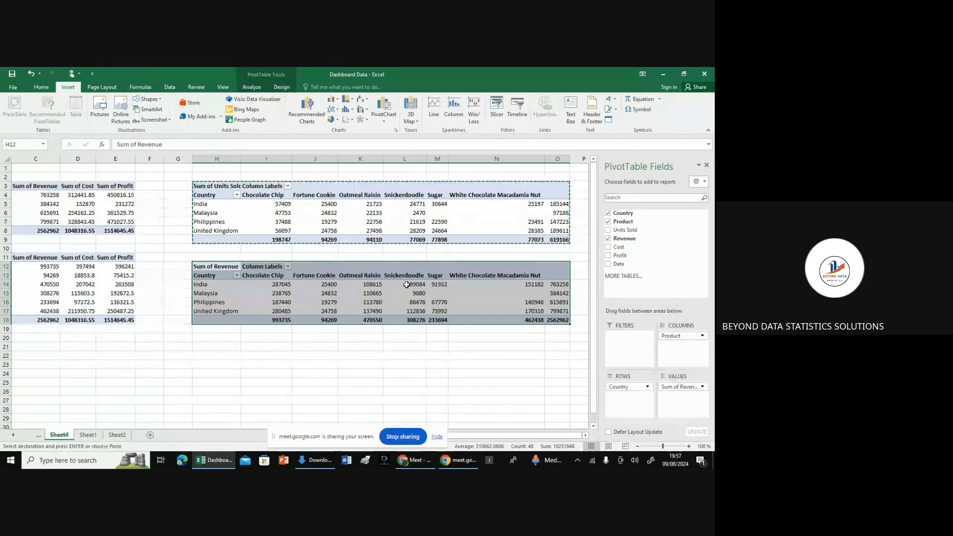
pyautogui.click(375, 275)
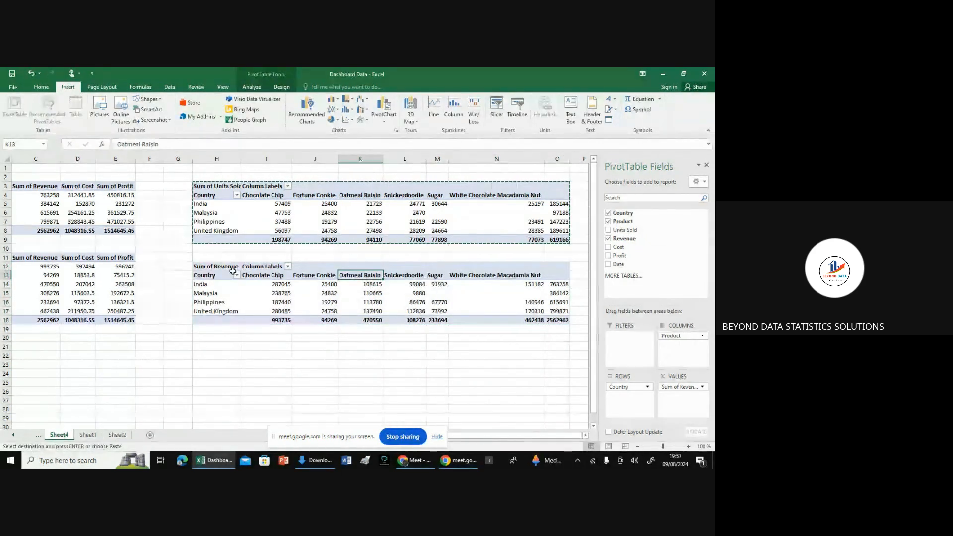
# Copy the revenue PivotTable in H12:O18 to cell H21 and make Cost the copy's summed value instead of Revenue.
pyautogui.click(216, 268)
pyautogui.moveTo(215, 267); pyautogui.dragTo(556, 319)
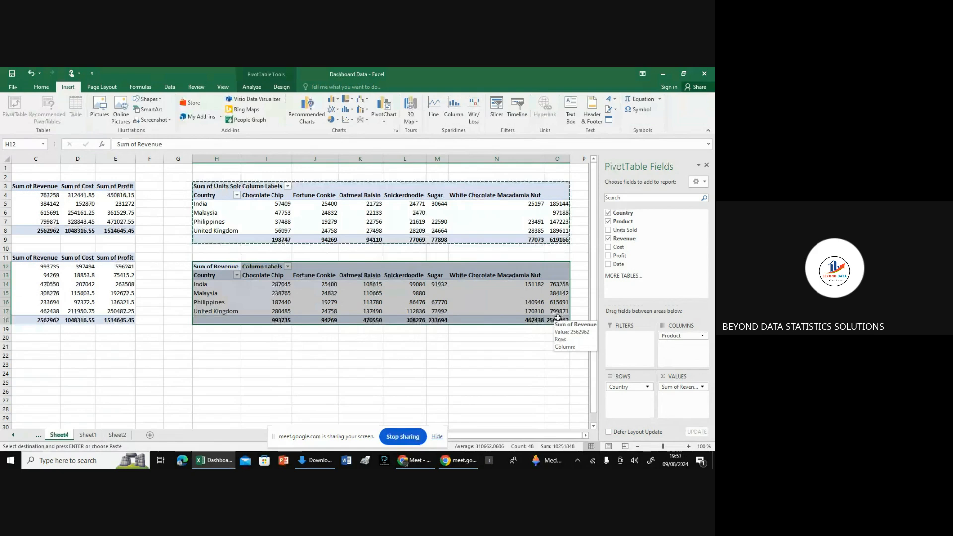
pyautogui.hotkey('ctrl', 'c')
pyautogui.click(212, 349)
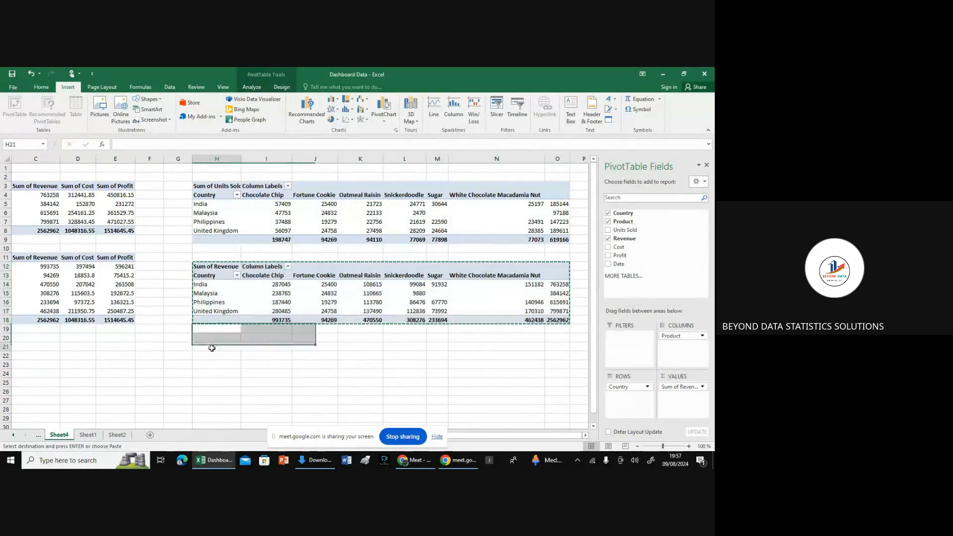
pyautogui.hotkey('ctrl', 'v')
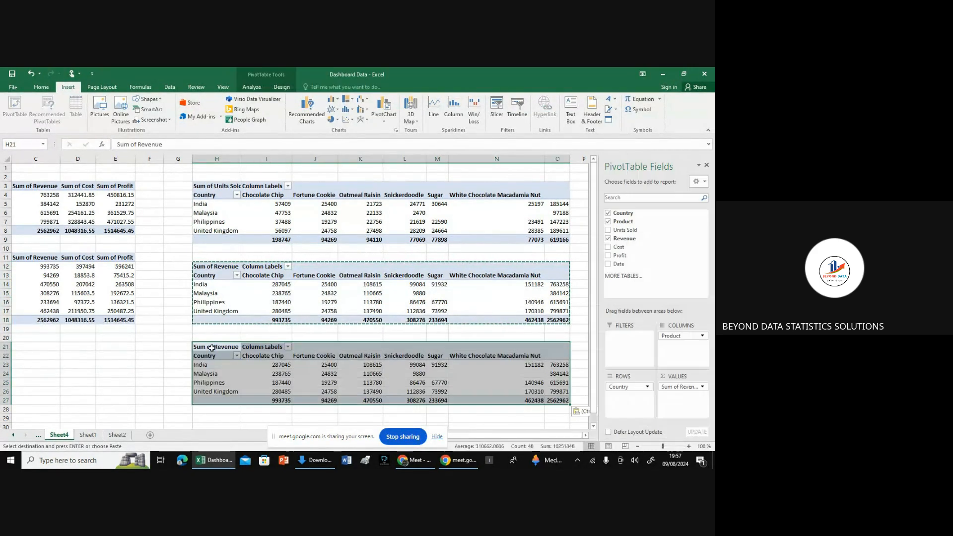
pyautogui.click(610, 240)
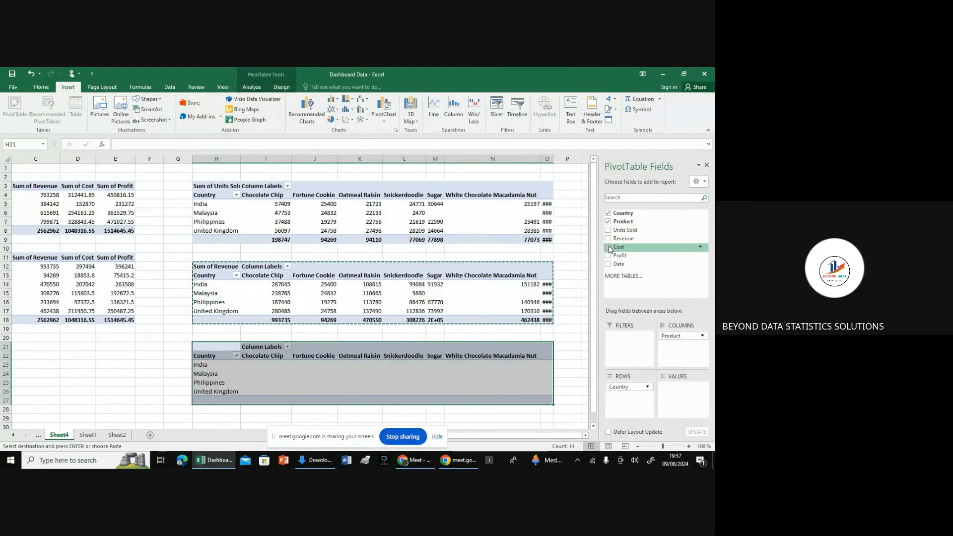
pyautogui.click(609, 247)
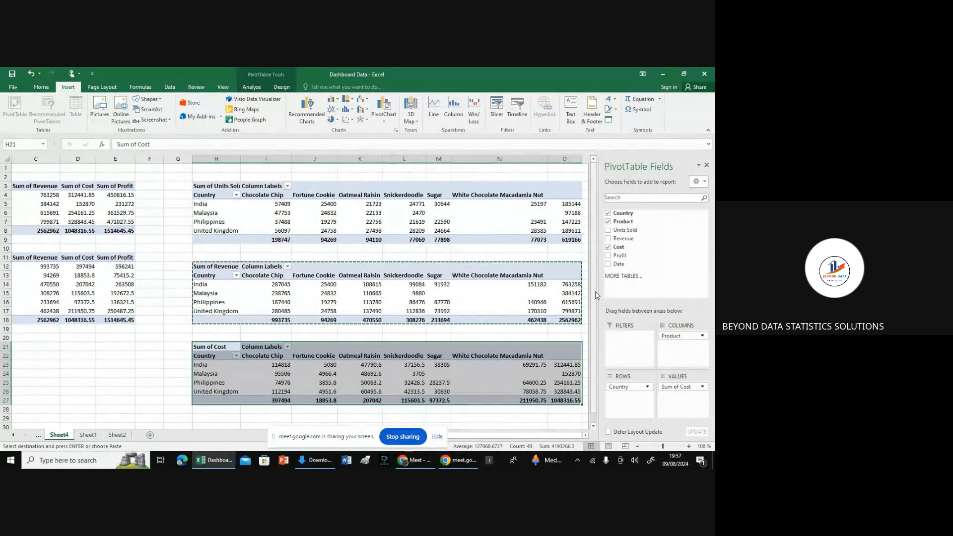
# Copy the cost PivotTable in H21:O27 to cell H30 and make Profit the copy's summed value instead of Cost.
pyautogui.moveTo(595, 324); pyautogui.dragTo(595, 330)
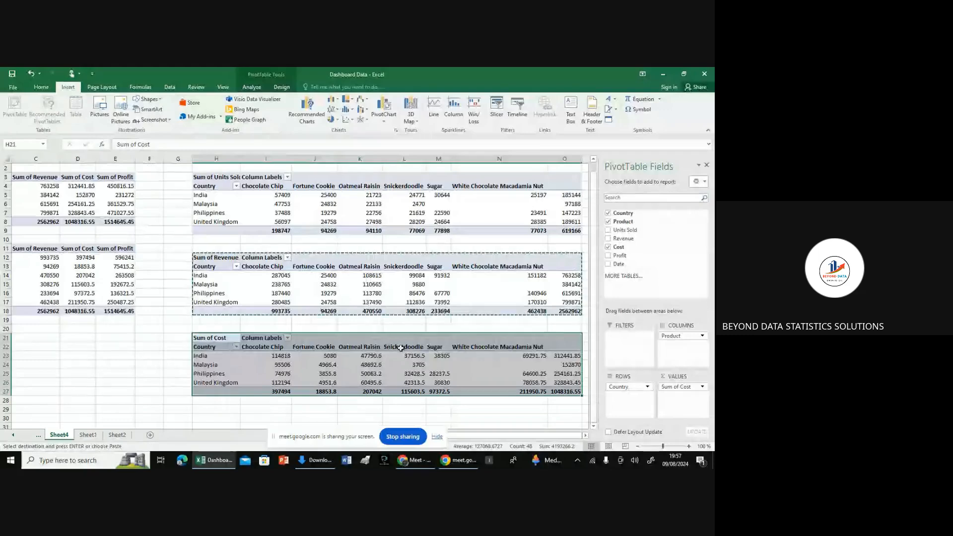
pyautogui.click(220, 338)
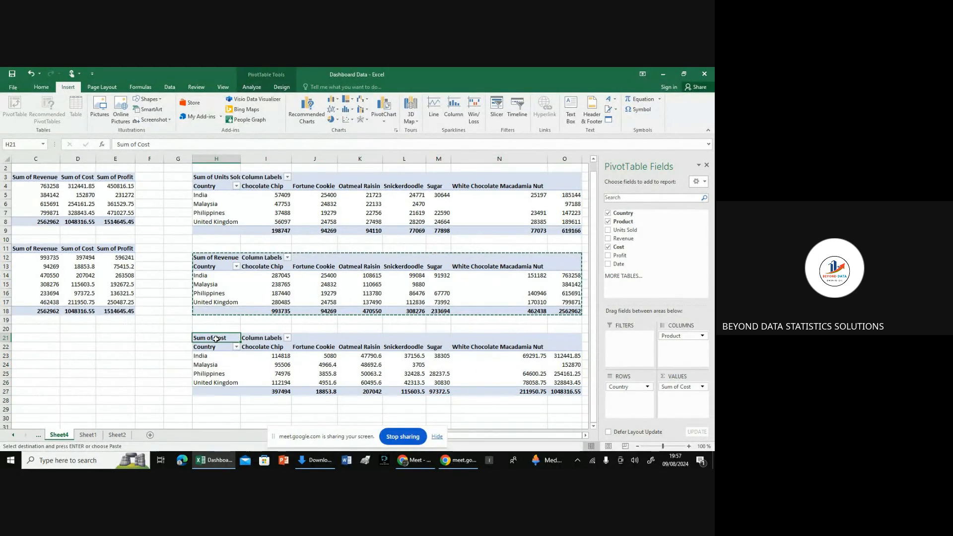
pyautogui.moveTo(215, 338); pyautogui.dragTo(557, 392)
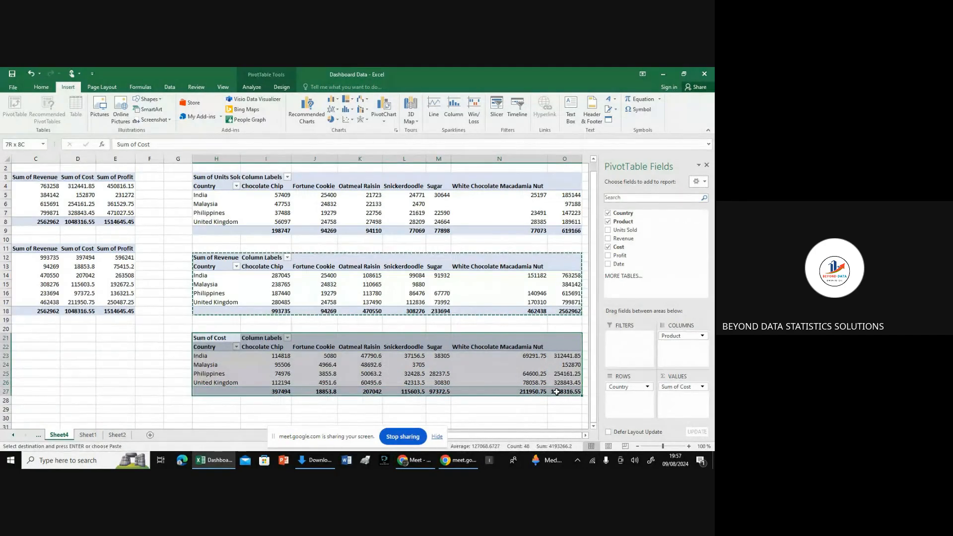
pyautogui.hotkey('ctrl', 'c')
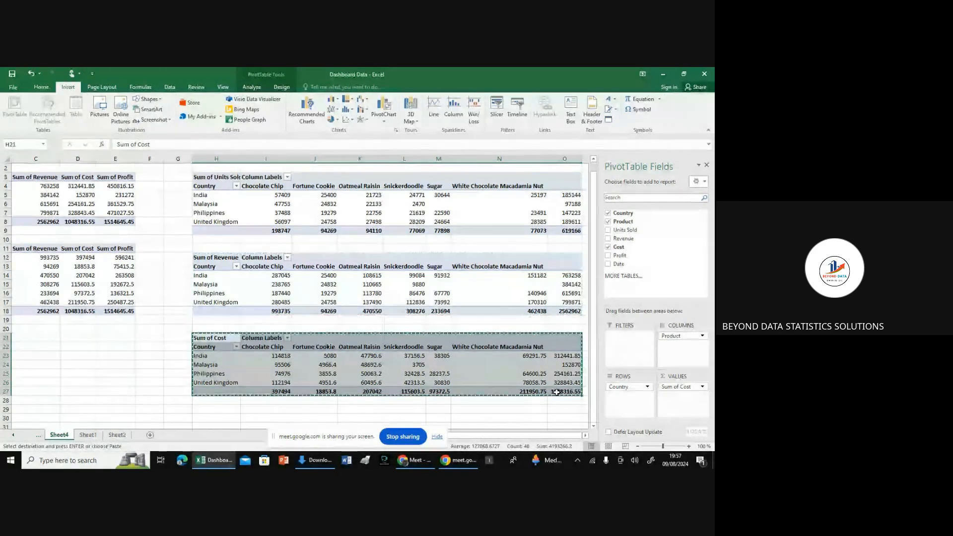
pyautogui.click(216, 421)
pyautogui.hotkey('ctrl', 'v')
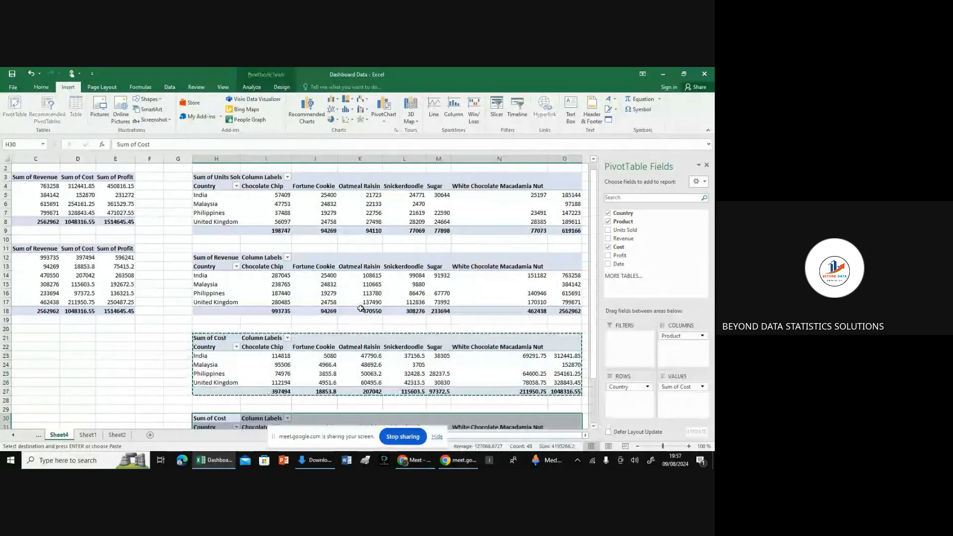
pyautogui.click(609, 247)
pyautogui.click(609, 256)
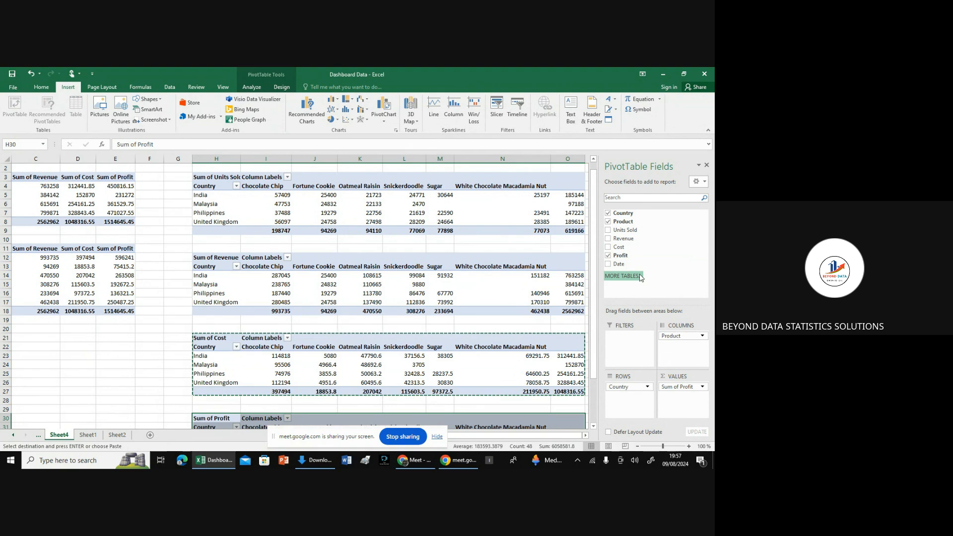
pyautogui.moveTo(594, 331); pyautogui.dragTo(599, 350)
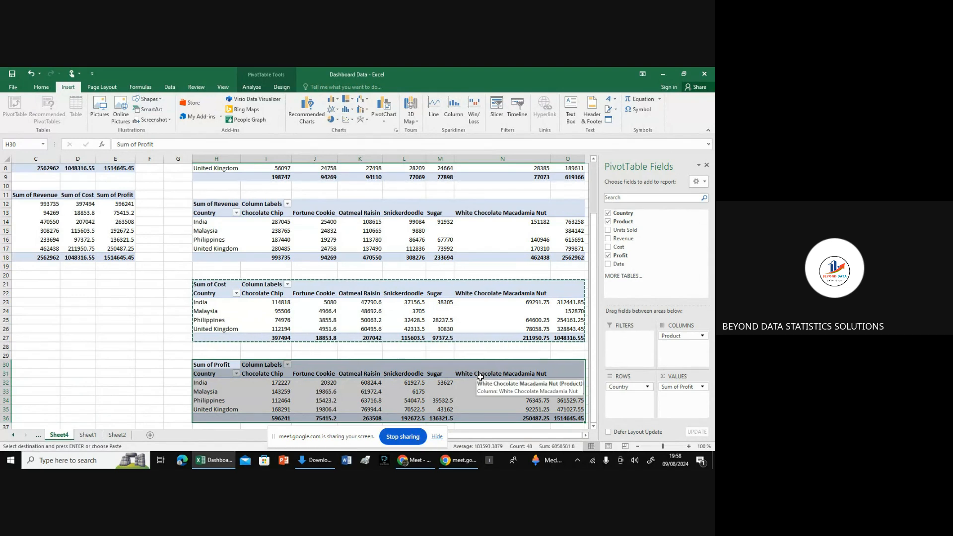
# Copy the profit PivotTable in H30:O36 to cell H39.
pyautogui.click(398, 375)
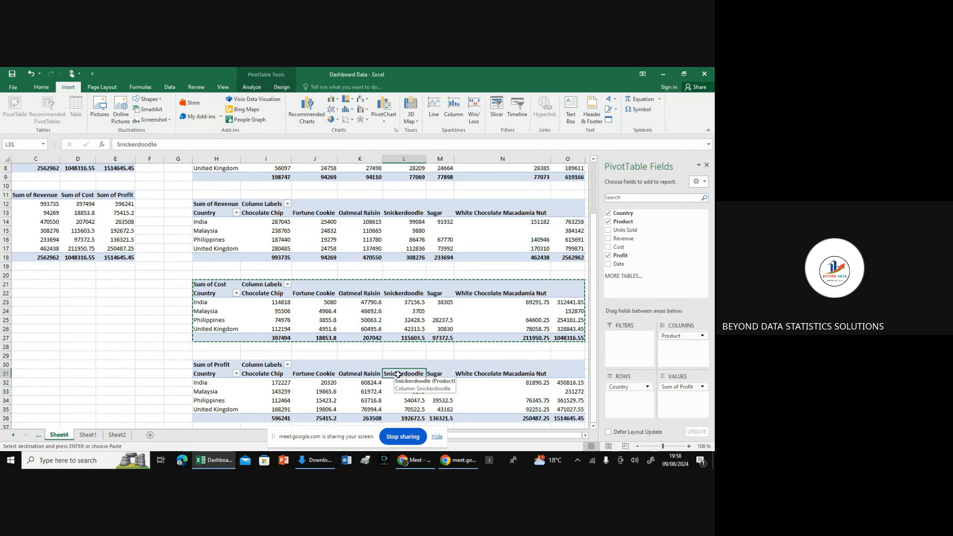
pyautogui.click(208, 373)
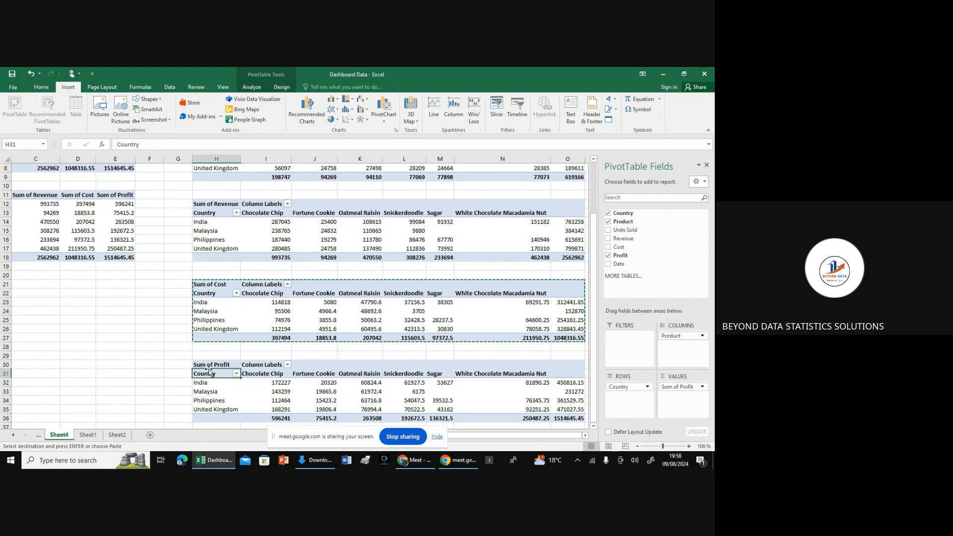
pyautogui.click(209, 367)
pyautogui.moveTo(222, 366); pyautogui.dragTo(497, 418)
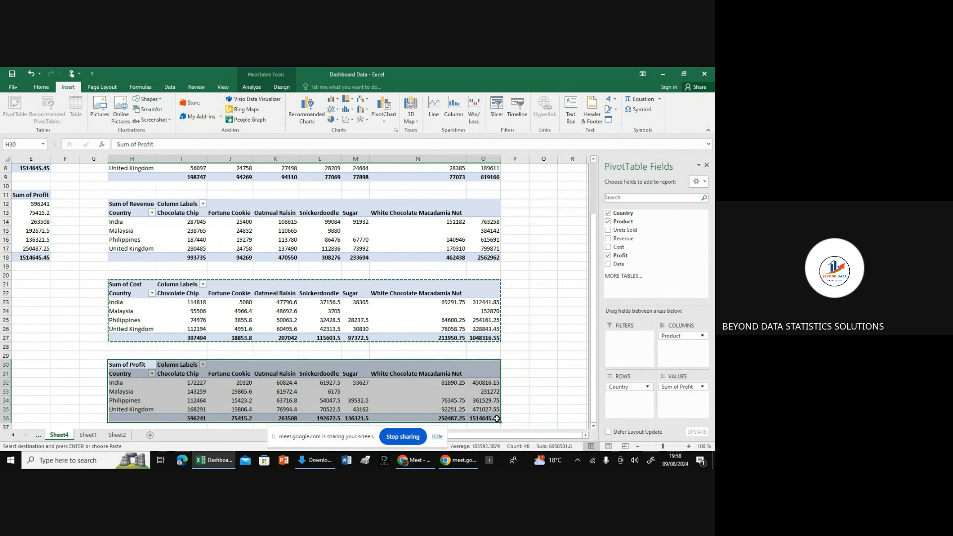
pyautogui.hotkey('ctrl', 'c')
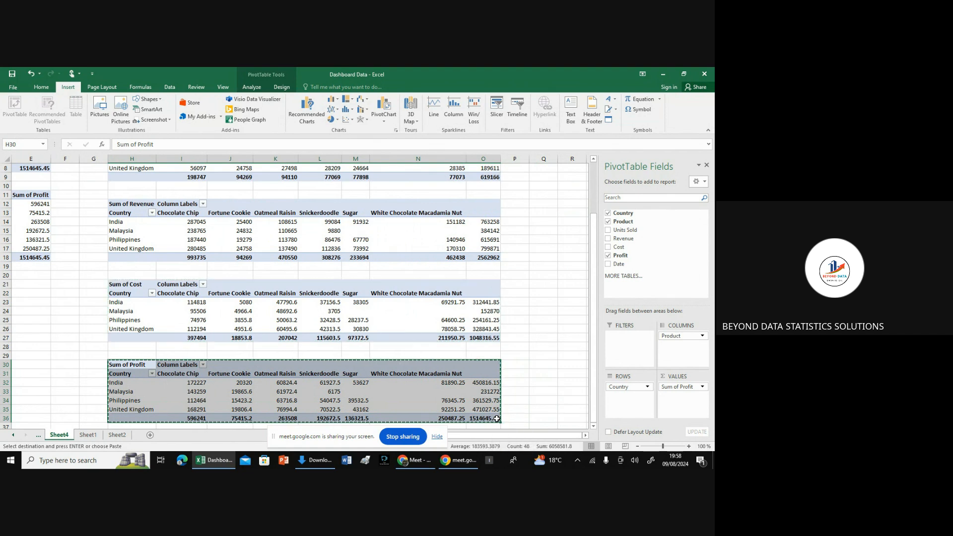
pyautogui.click(595, 384)
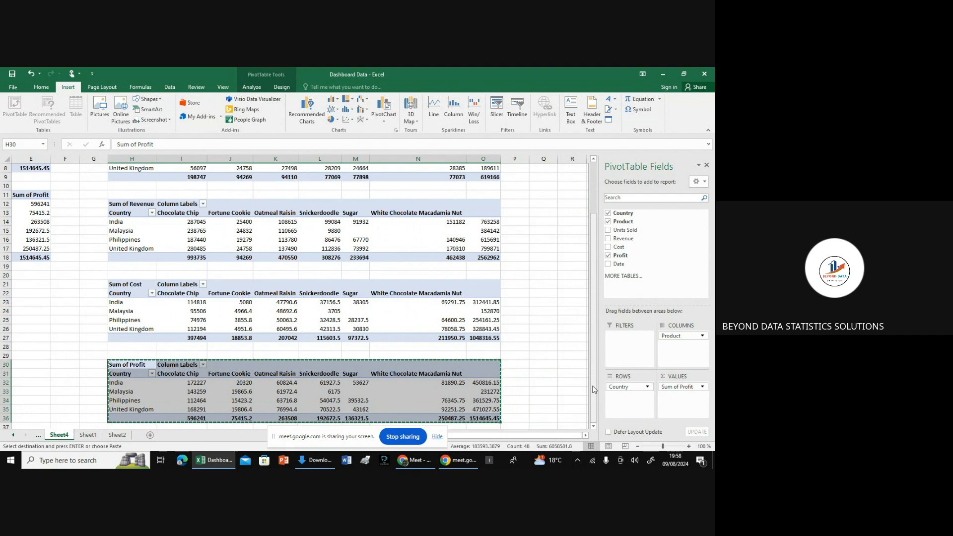
pyautogui.click(593, 392)
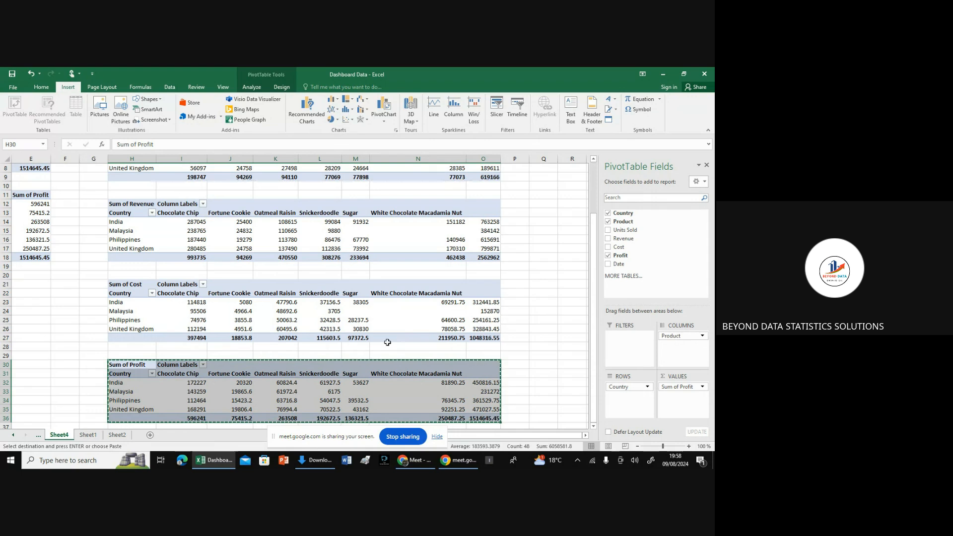
pyautogui.click(105, 426)
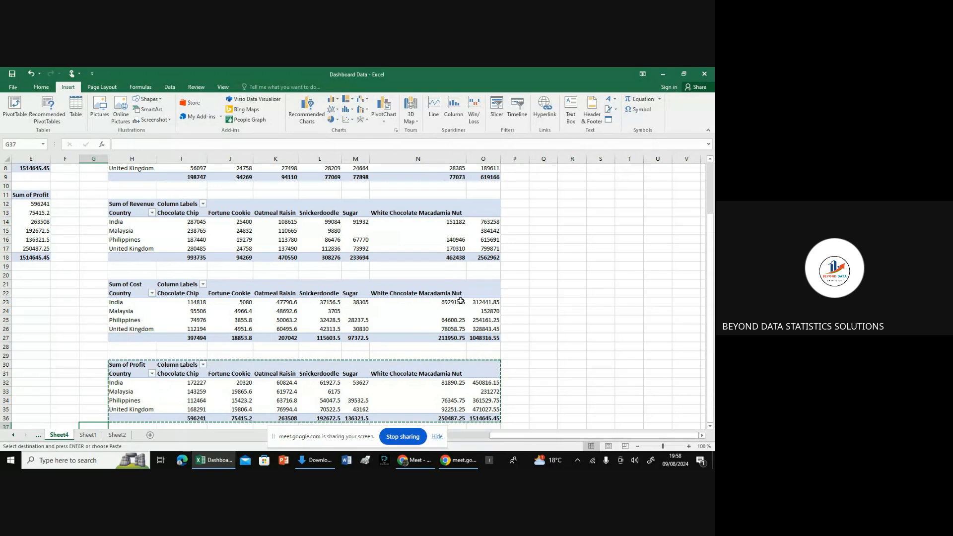
pyautogui.press('Down')
pyautogui.press('Down')
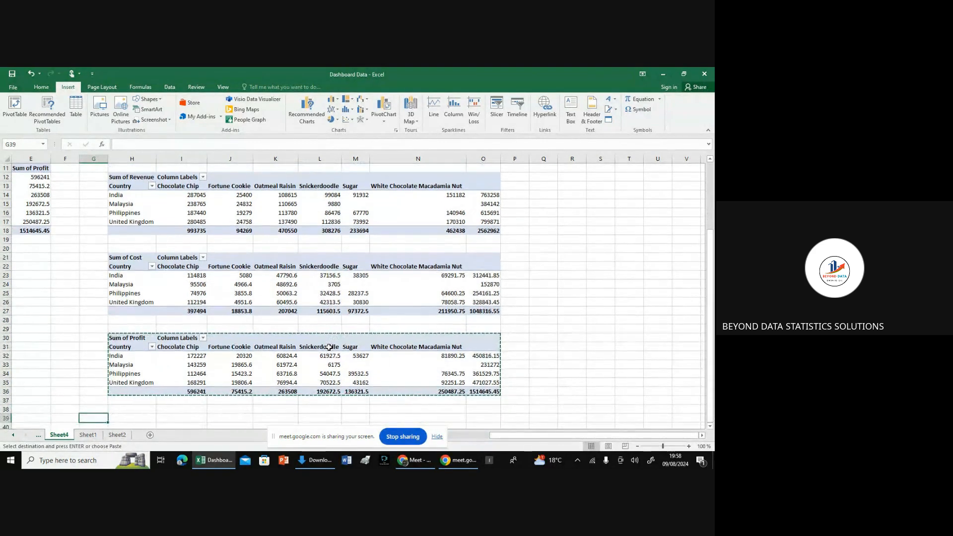
pyautogui.press('Right')
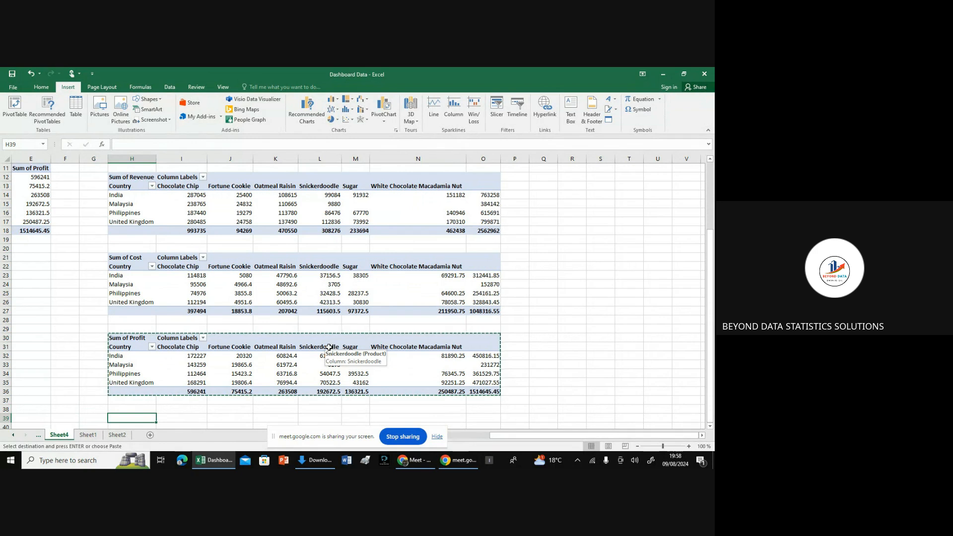
pyautogui.hotkey('ctrl', 'v')
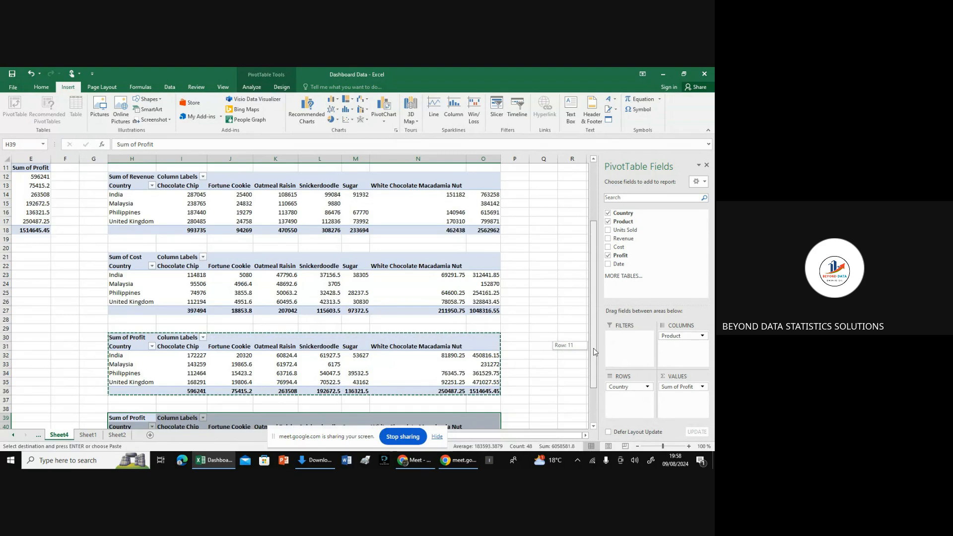
# Remove Country and Product from the PivotTable at H39 and place Date in its rows to summarise by month.
pyautogui.scroll(-2, 593, 348)
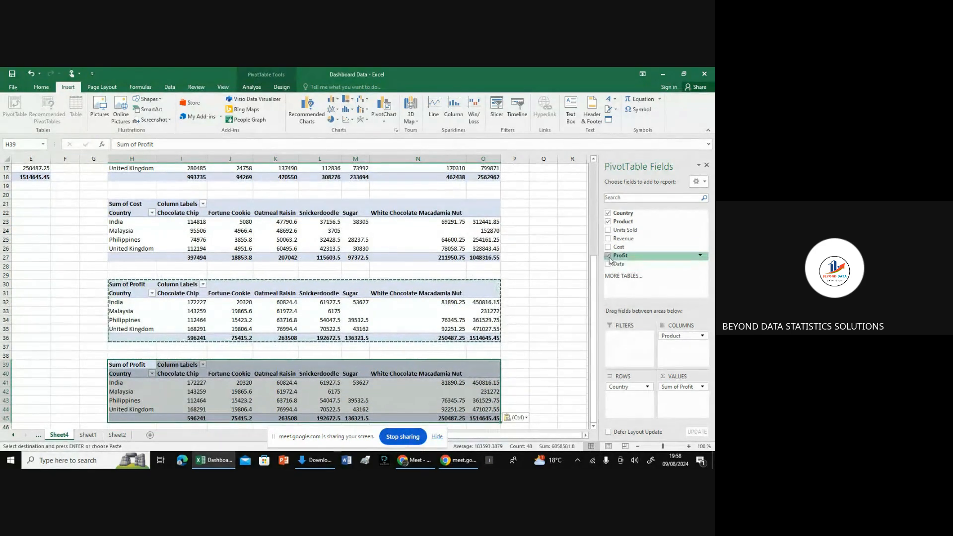
pyautogui.click(609, 214)
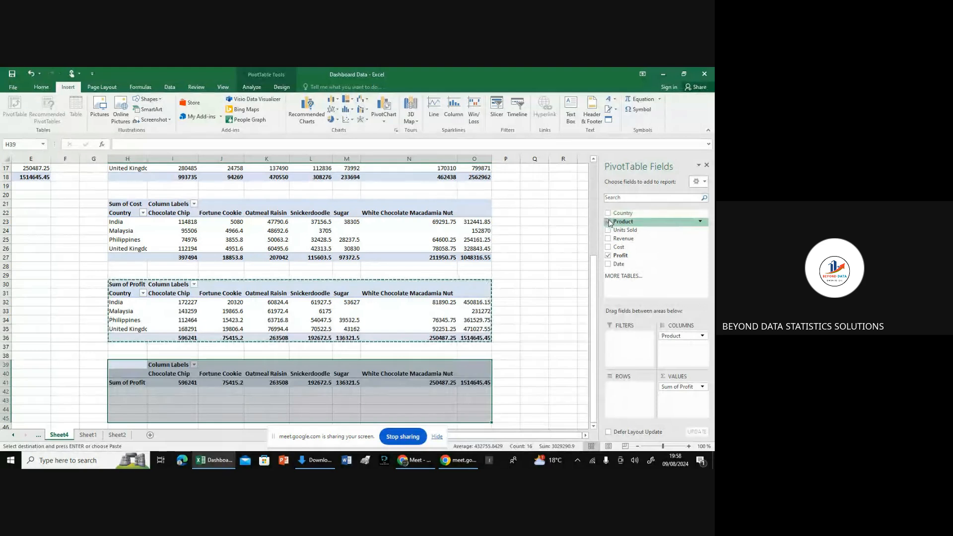
pyautogui.click(609, 222)
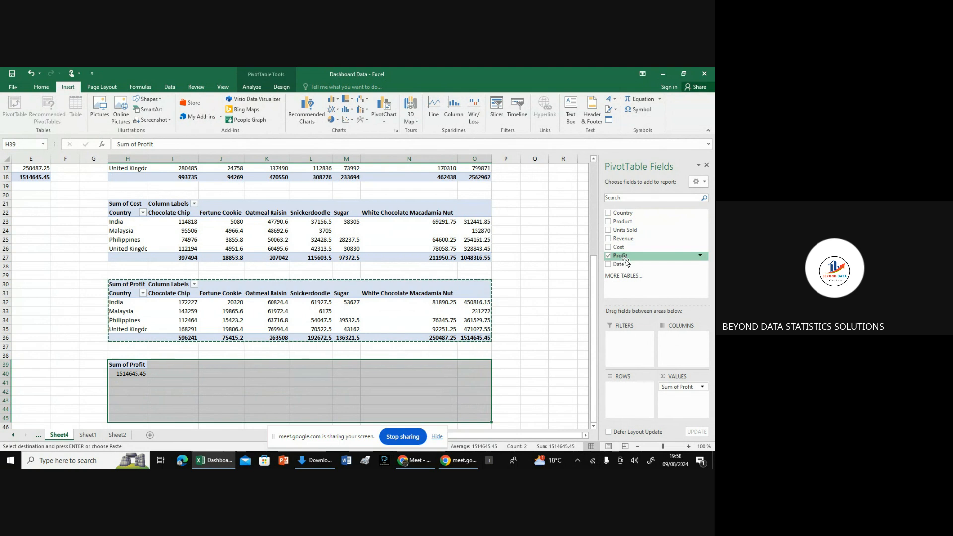
pyautogui.moveTo(624, 265); pyautogui.dragTo(621, 398)
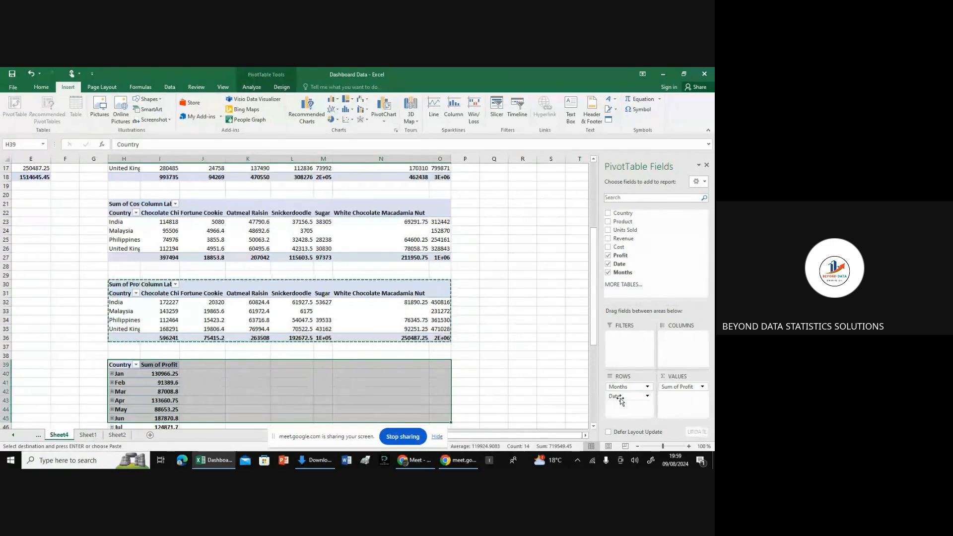
# Add Cost, Revenue and Units Sold as summed values in the monthly PivotTable.
pyautogui.click(609, 247)
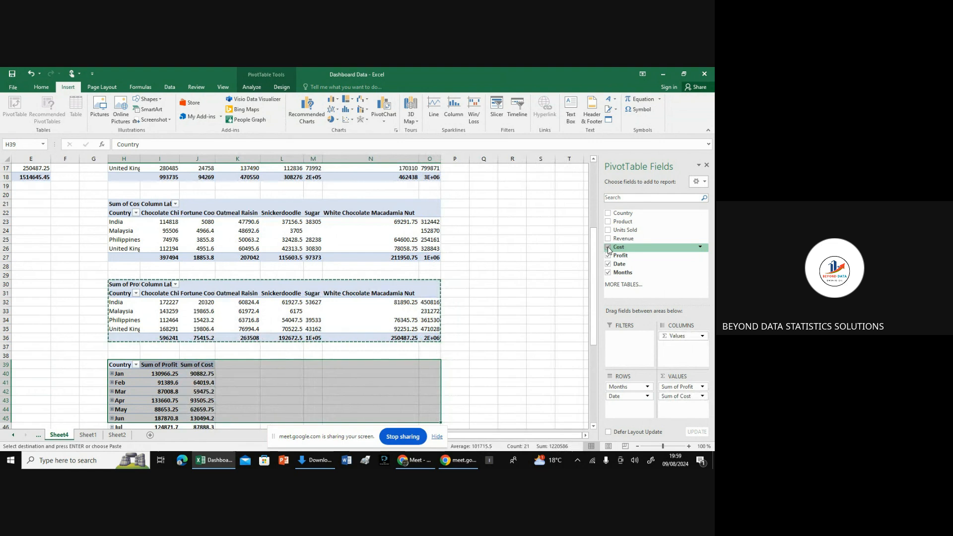
pyautogui.click(608, 238)
pyautogui.click(608, 230)
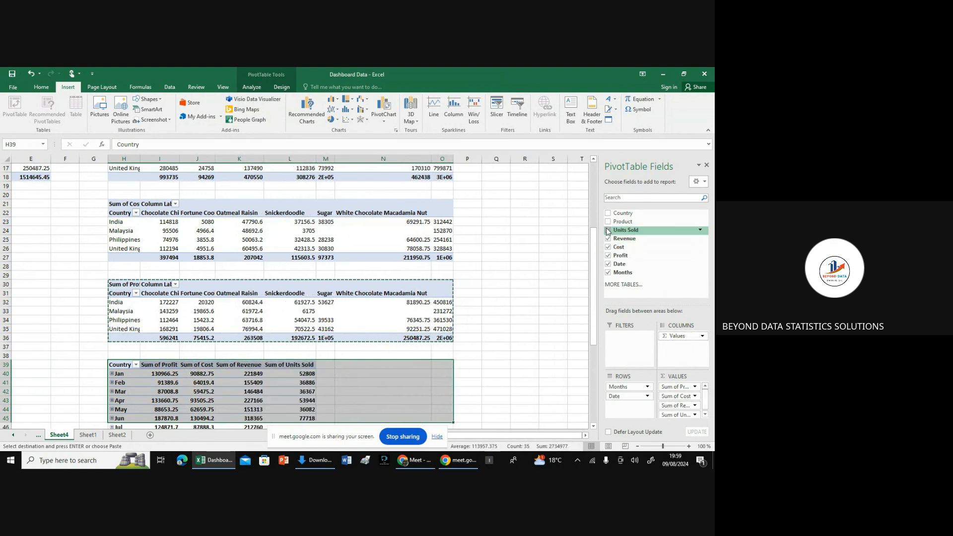
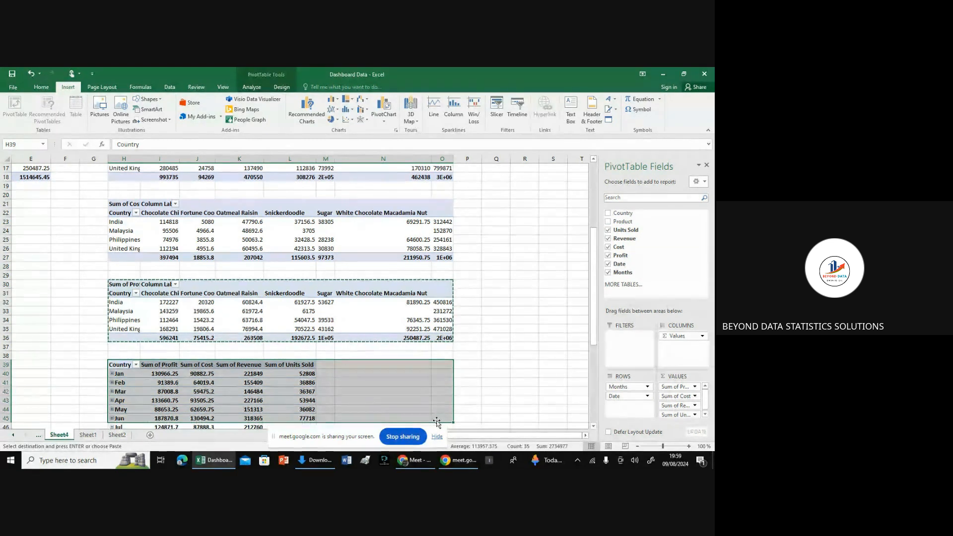
# Switch to the Dashboard Dataset workbook and look over the country, product and country-by-product PivotTables on the Pivots sheet.
pyautogui.click(403, 438)
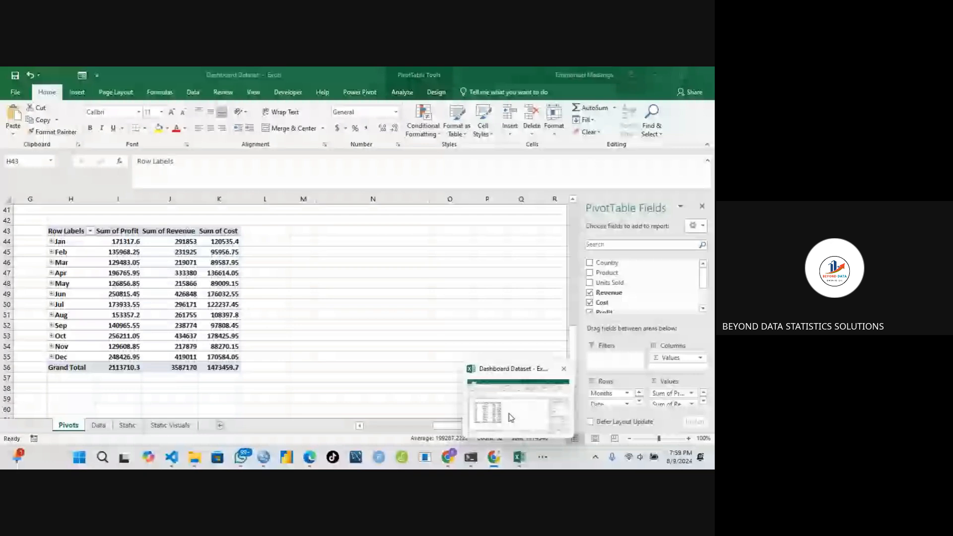
pyautogui.click(510, 415)
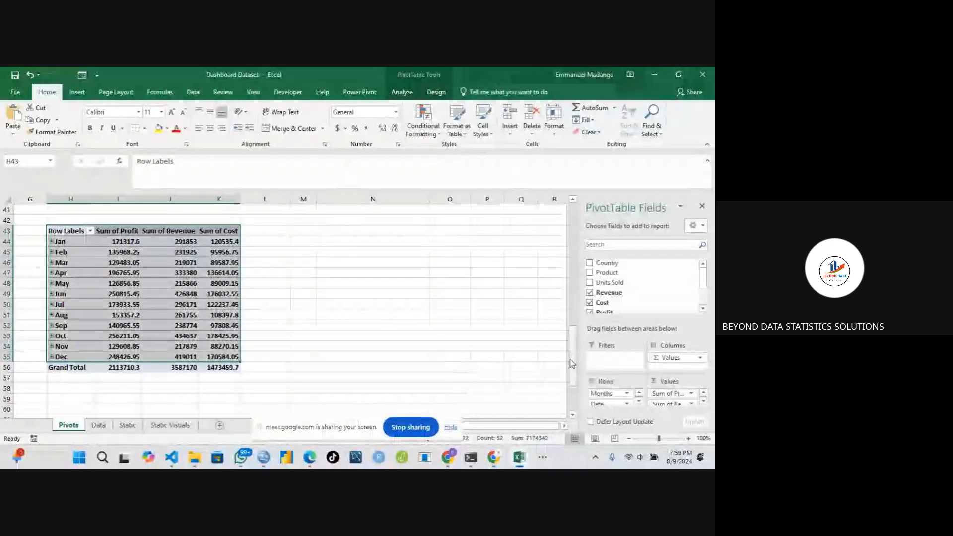
pyautogui.moveTo(572, 364); pyautogui.dragTo(570, 197)
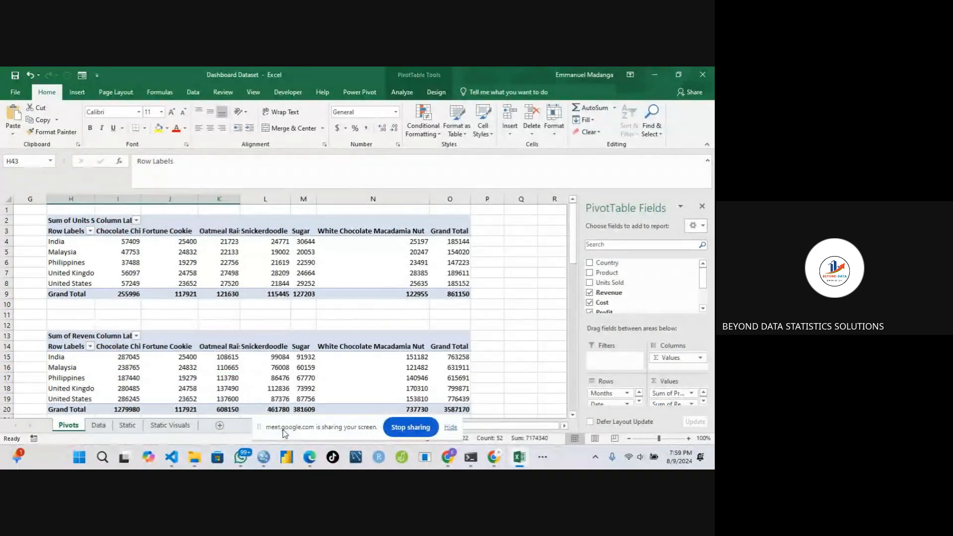
pyautogui.moveTo(285, 433); pyautogui.dragTo(83, 427)
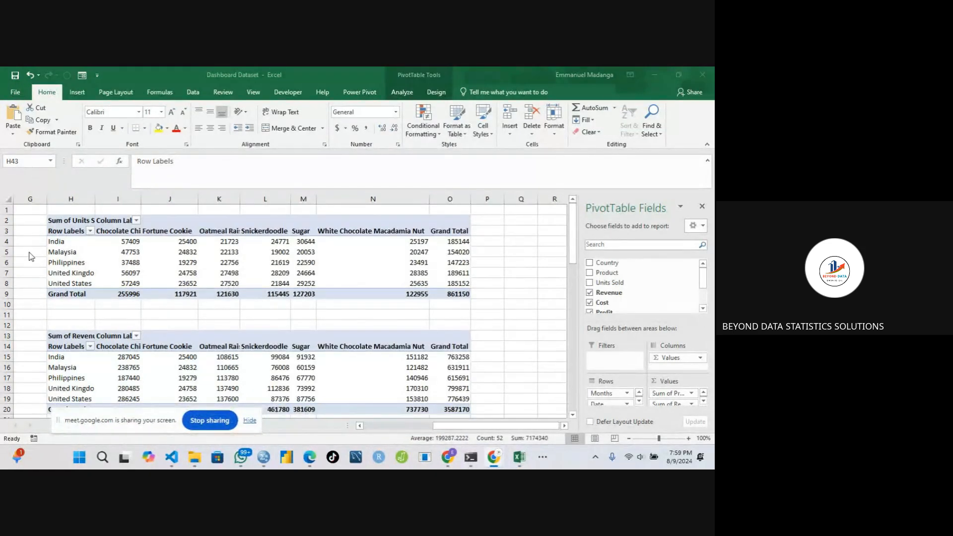
pyautogui.click(451, 425)
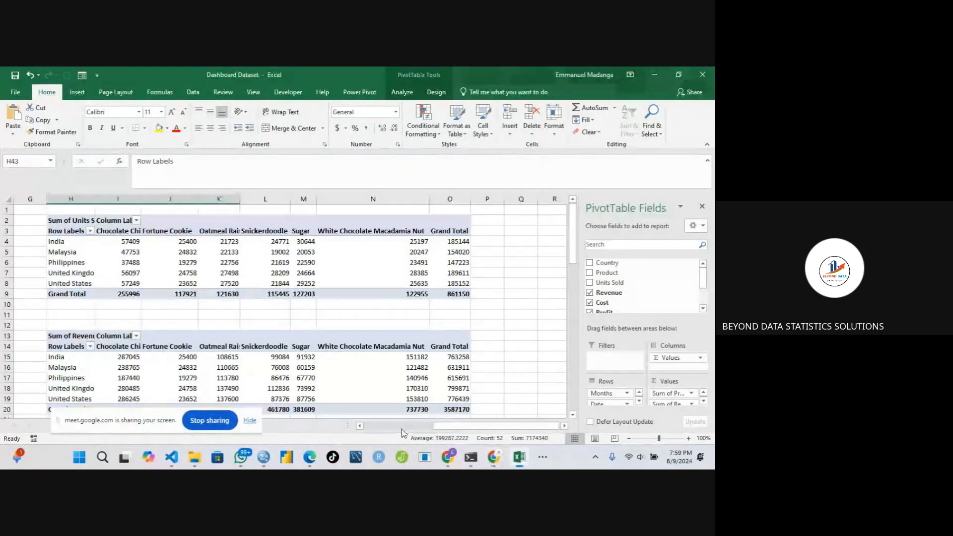
pyautogui.moveTo(417, 428); pyautogui.dragTo(365, 428)
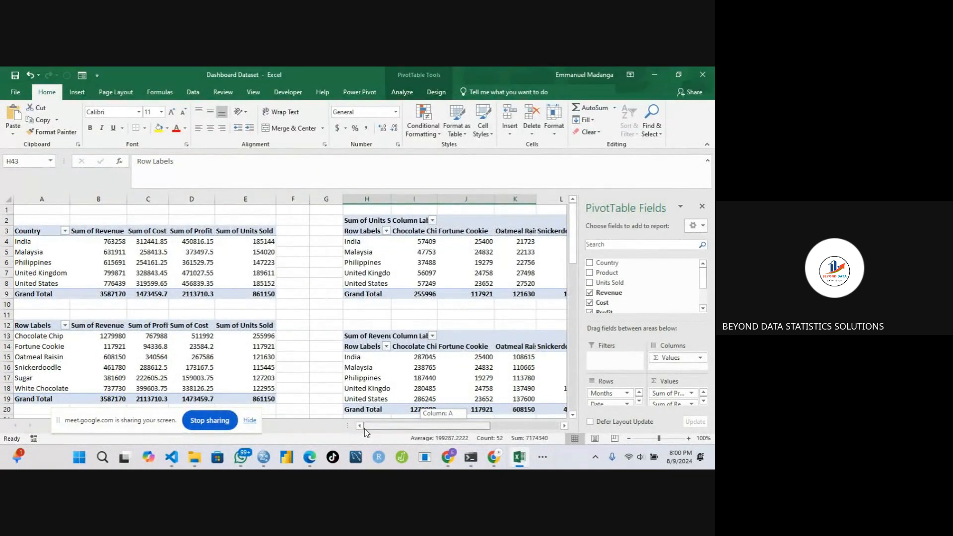
pyautogui.moveTo(364, 427); pyautogui.dragTo(433, 417)
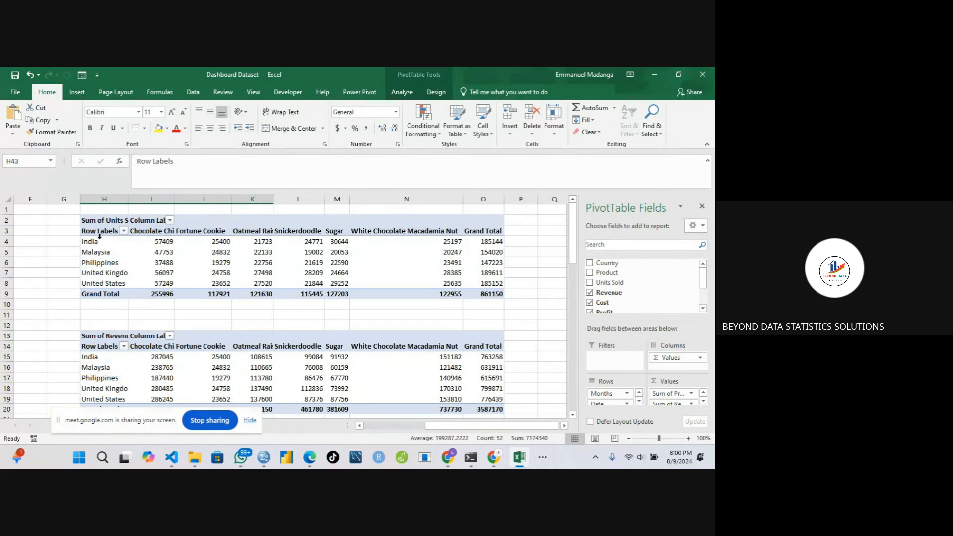
# Insert a Stacked Column PivotChart from the country-by-product units sold PivotTable and enlarge it to about 3.02" by 5.29".
pyautogui.moveTo(94, 231); pyautogui.dragTo(490, 284)
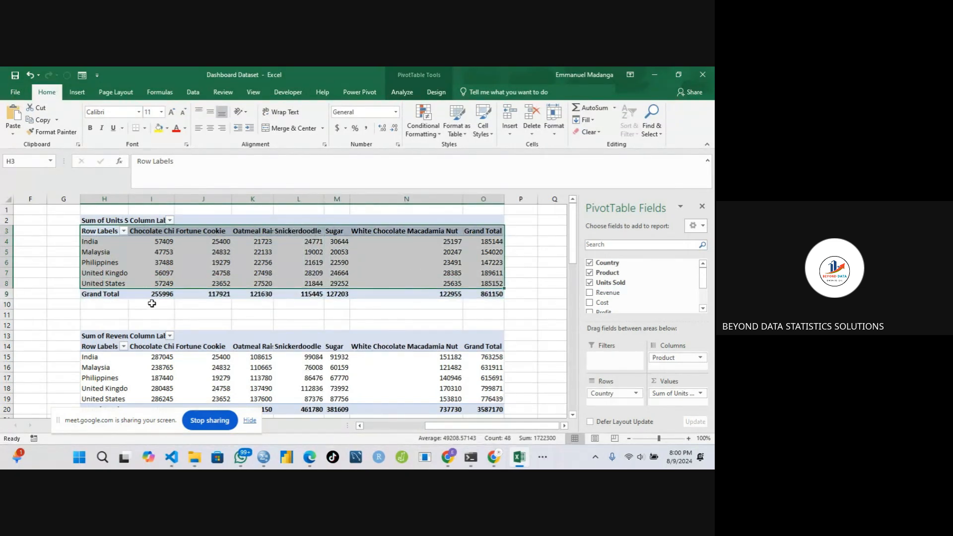
pyautogui.click(150, 252)
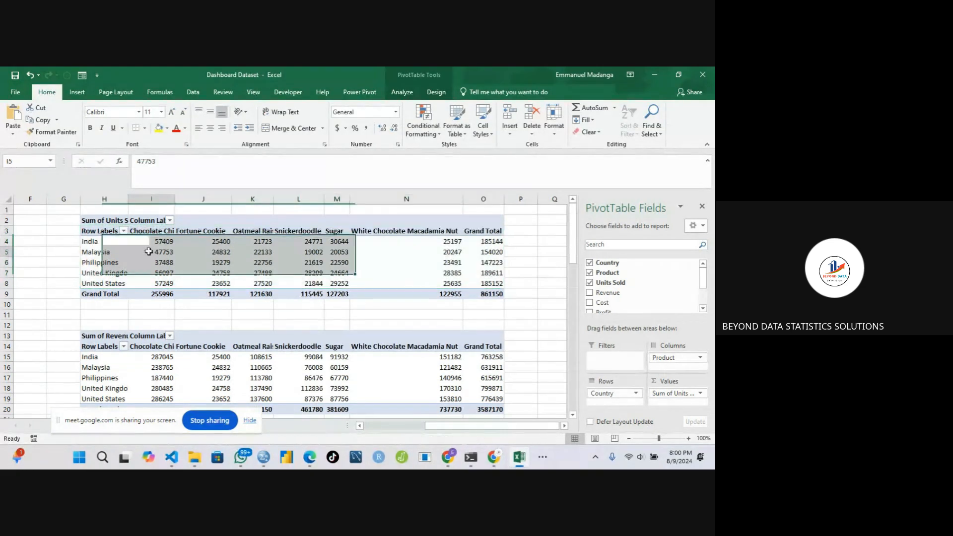
pyautogui.moveTo(100, 232); pyautogui.dragTo(440, 280)
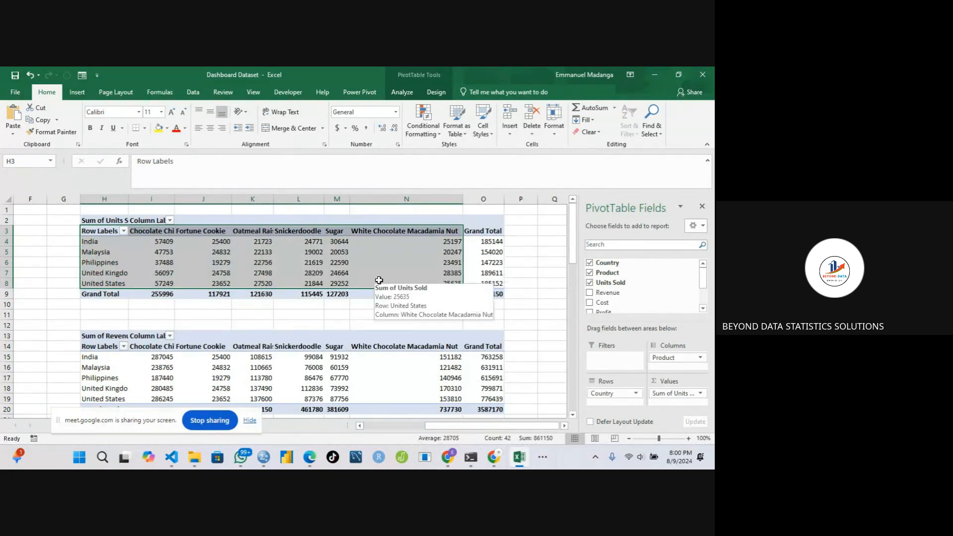
pyautogui.click(406, 96)
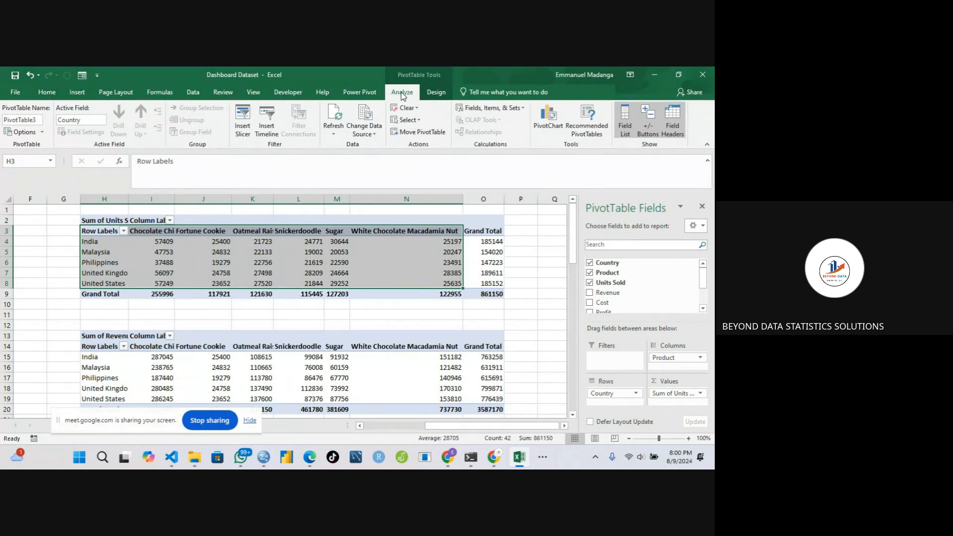
pyautogui.click(547, 121)
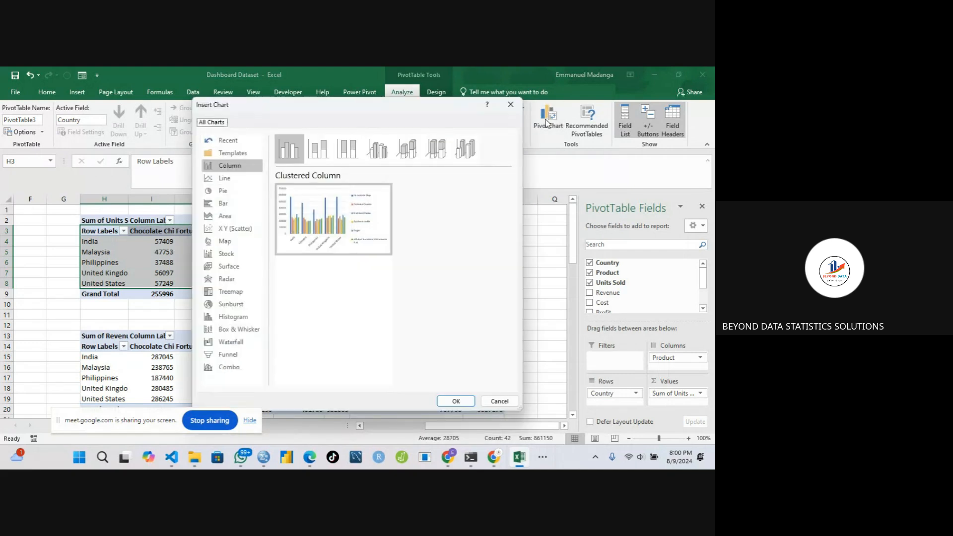
pyautogui.moveTo(363, 224)
pyautogui.moveTo(323, 246)
pyautogui.click(319, 153)
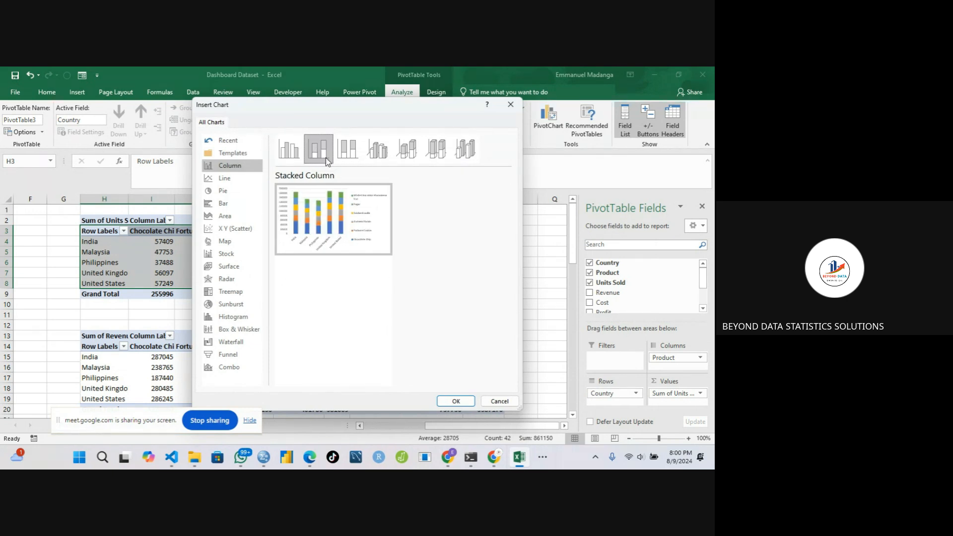
pyautogui.moveTo(349, 253)
pyautogui.click(455, 401)
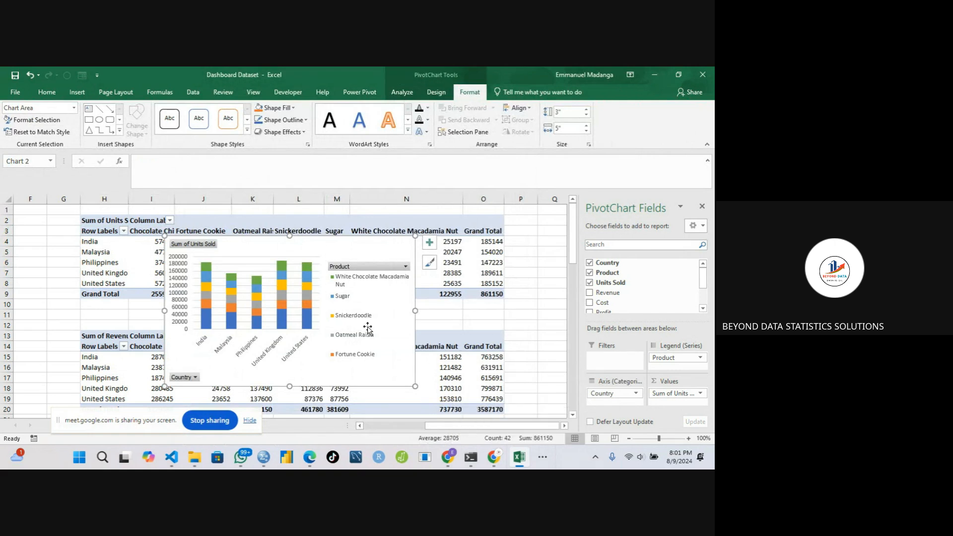
pyautogui.moveTo(416, 386); pyautogui.dragTo(430, 388)
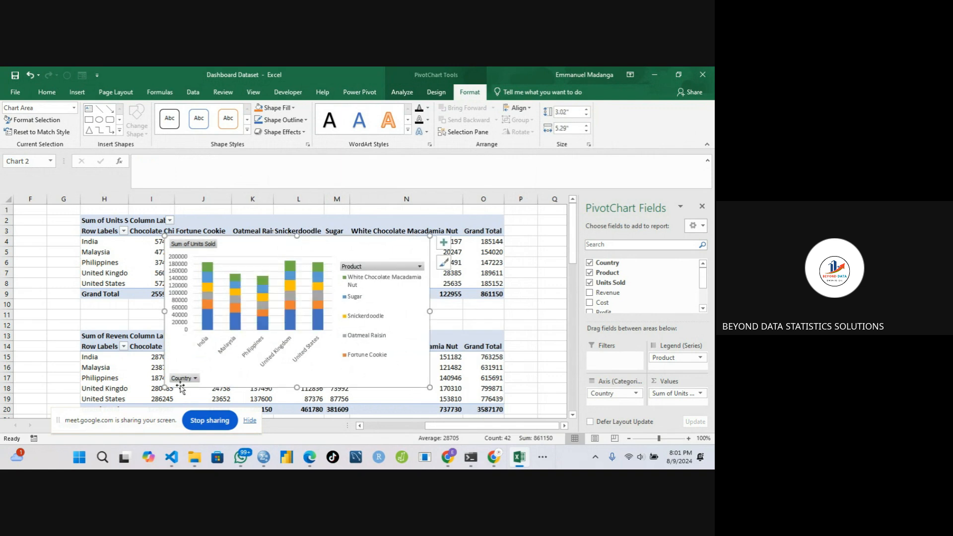
# Add a new blank worksheet after the Pivots sheet.
pyautogui.moveTo(156, 421); pyautogui.dragTo(468, 413)
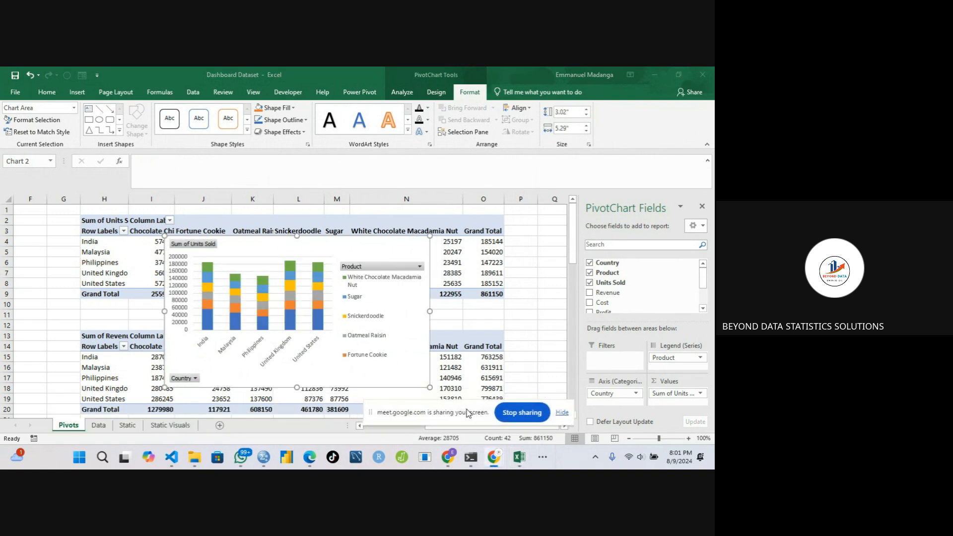
pyautogui.click(222, 430)
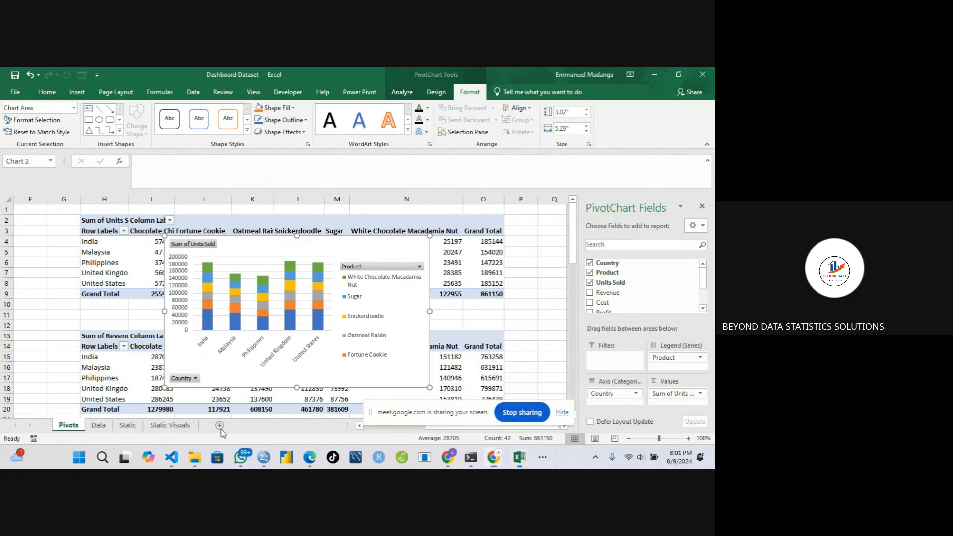
pyautogui.click(220, 426)
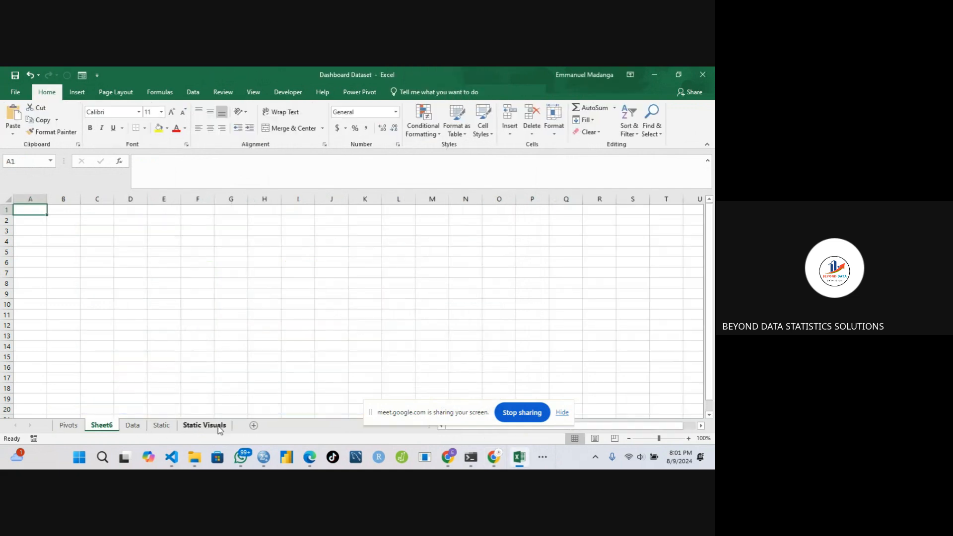
# Rename the new blank worksheet as Dashboard.
pyautogui.rightClick(104, 430)
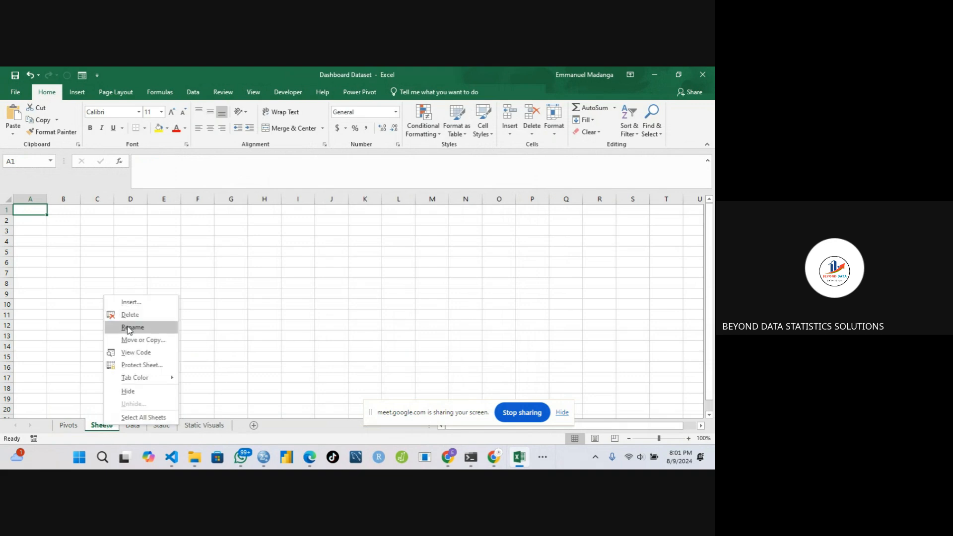
pyautogui.click(130, 328)
pyautogui.write('Dash')
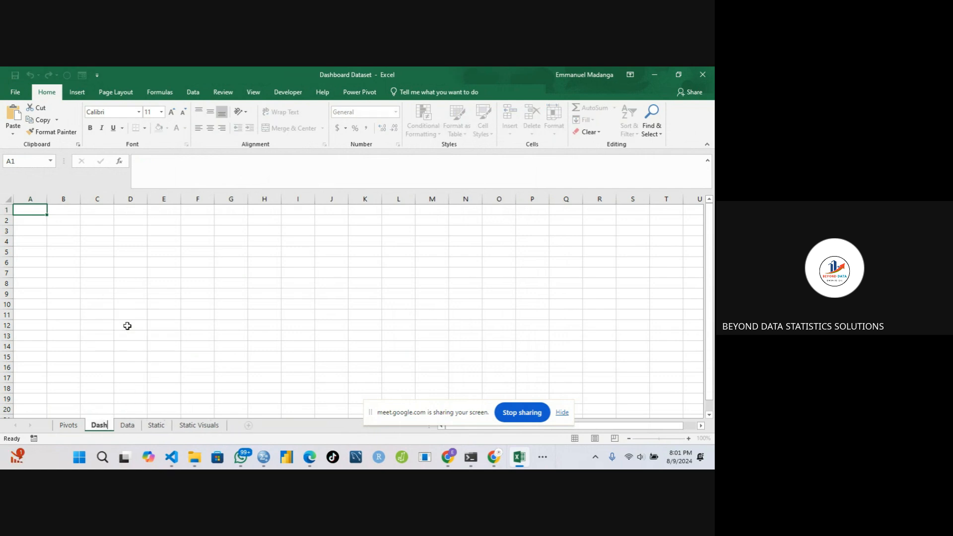
pyautogui.write('board')
pyautogui.press('Return')
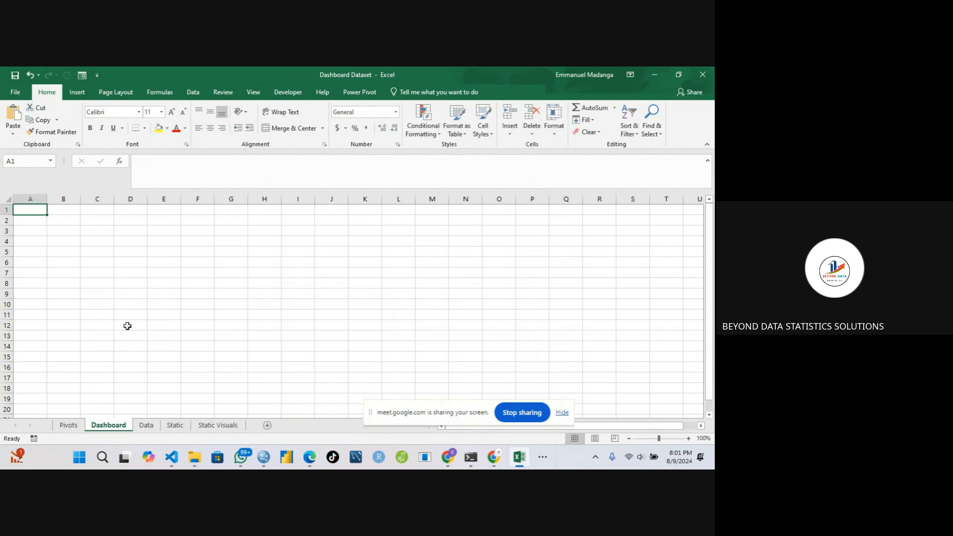
pyautogui.click(69, 425)
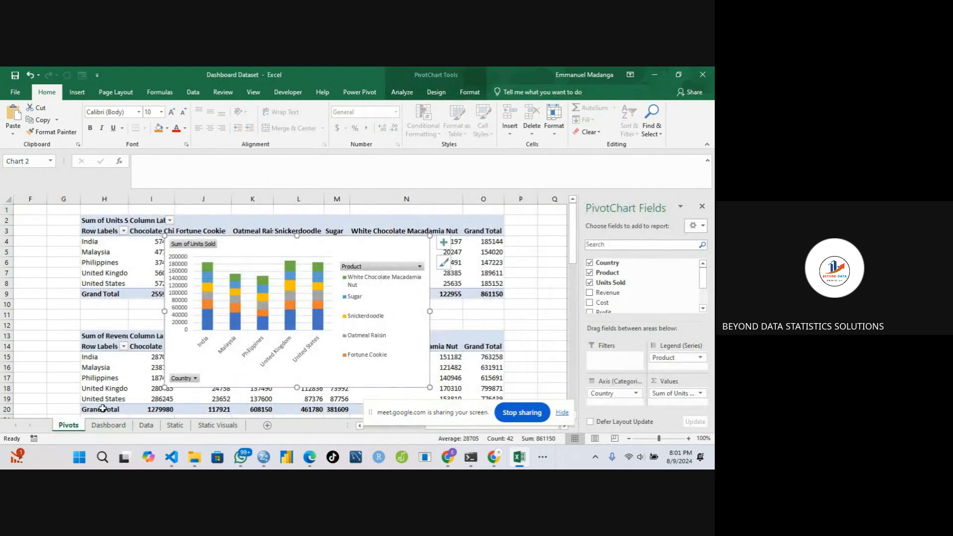
pyautogui.click(108, 425)
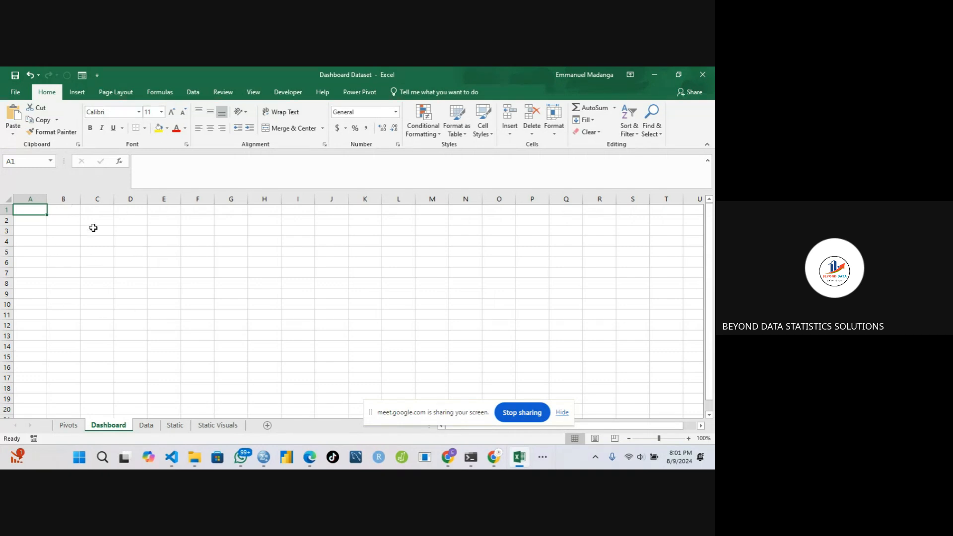
# Select the whole Dashboard sheet and hide its formula bar, headings and gridlines.
pyautogui.click(7, 199)
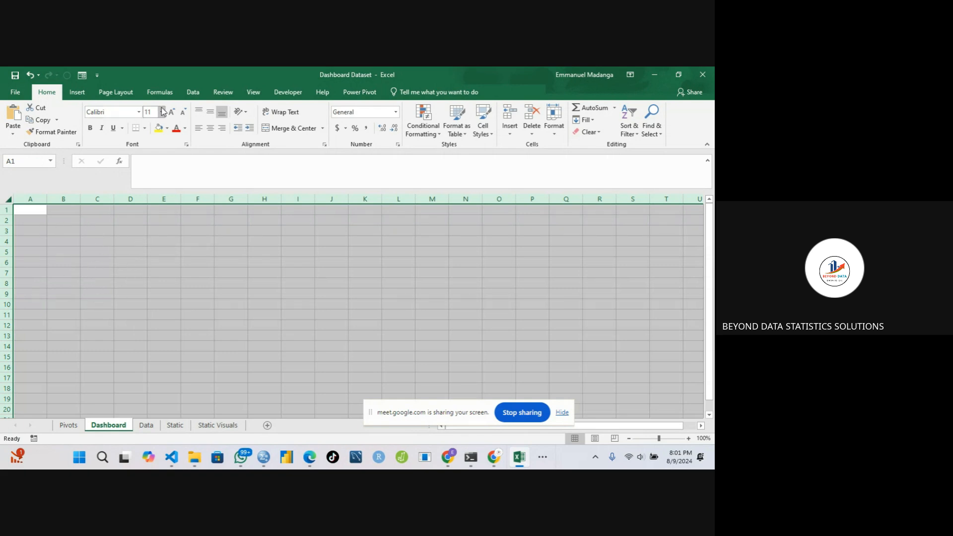
pyautogui.click(253, 93)
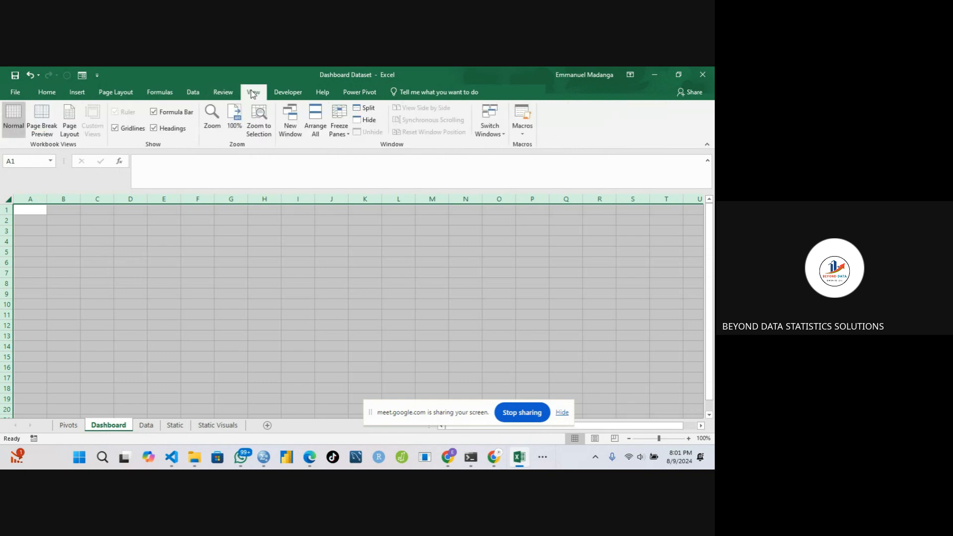
pyautogui.click(151, 114)
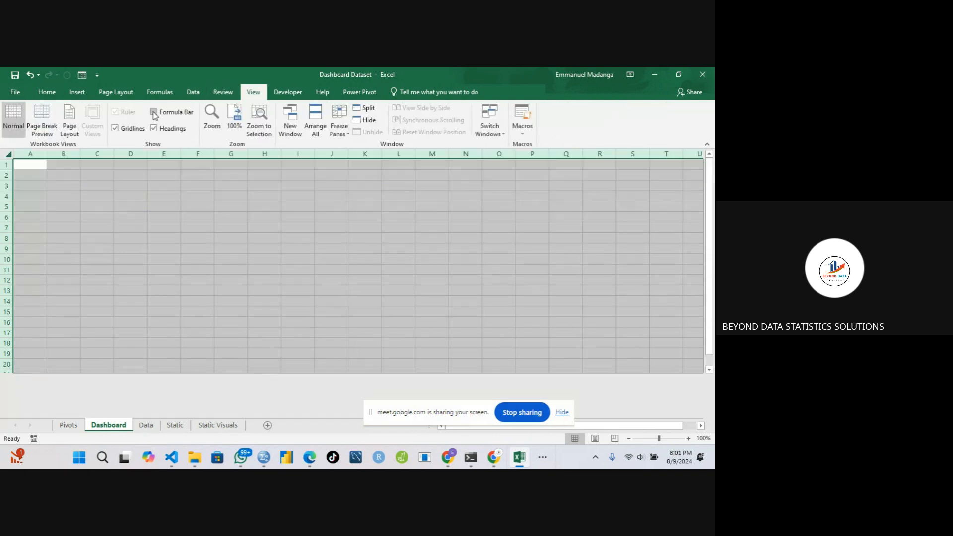
pyautogui.click(153, 129)
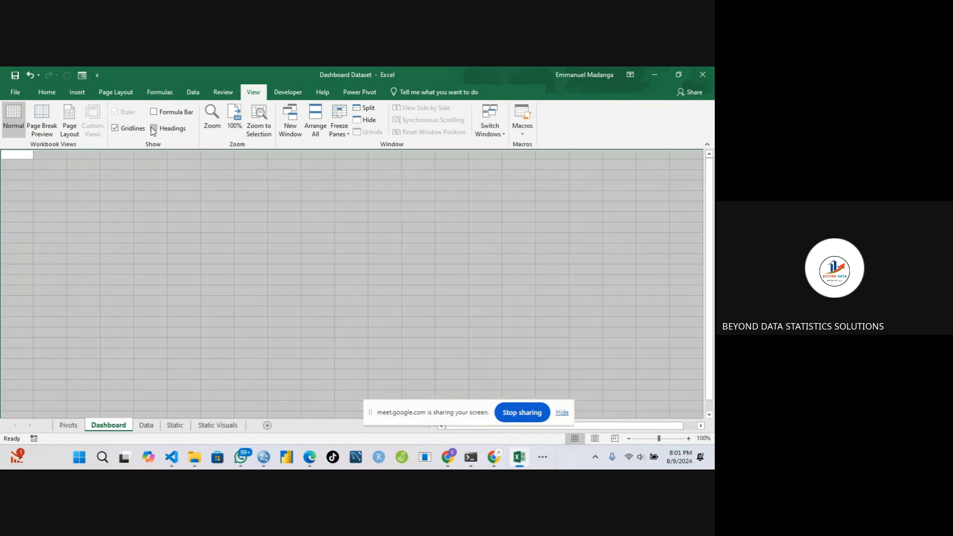
pyautogui.click(116, 129)
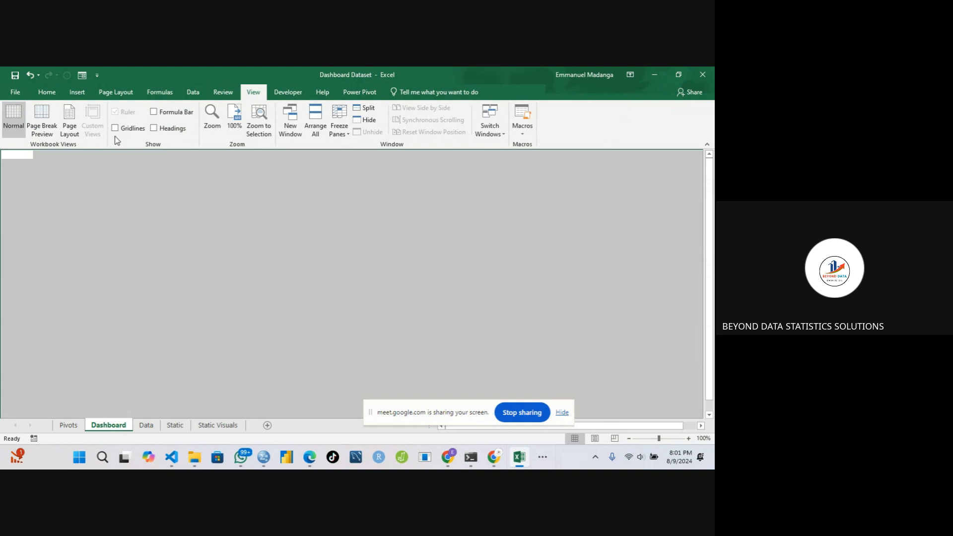
# Fill every cell of the Dashboard sheet with black and check that no gridlines show across it.
pyautogui.click(44, 94)
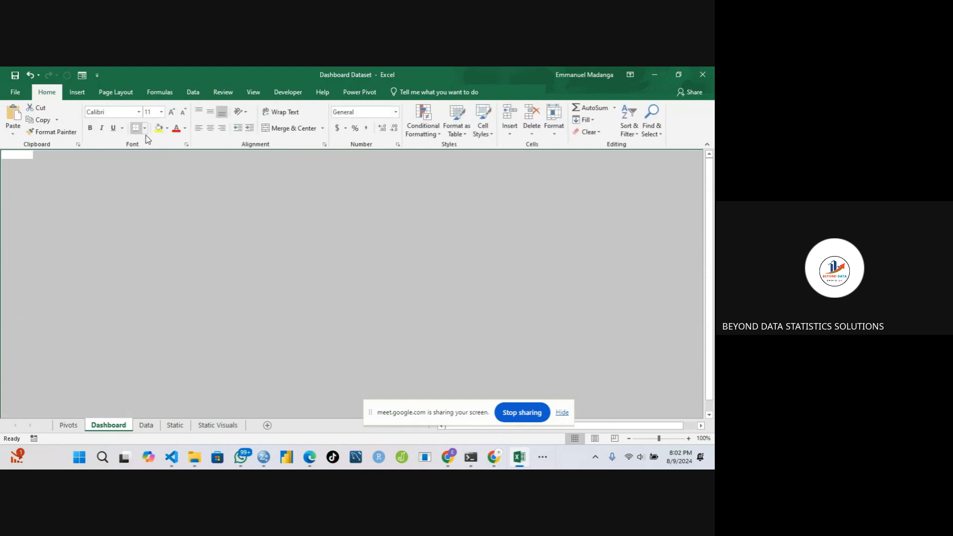
pyautogui.click(167, 128)
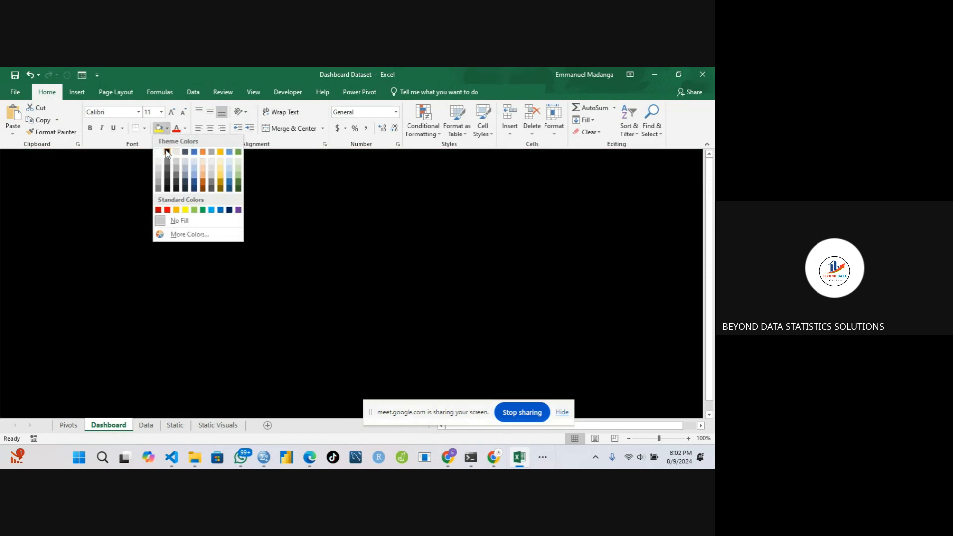
pyautogui.click(167, 153)
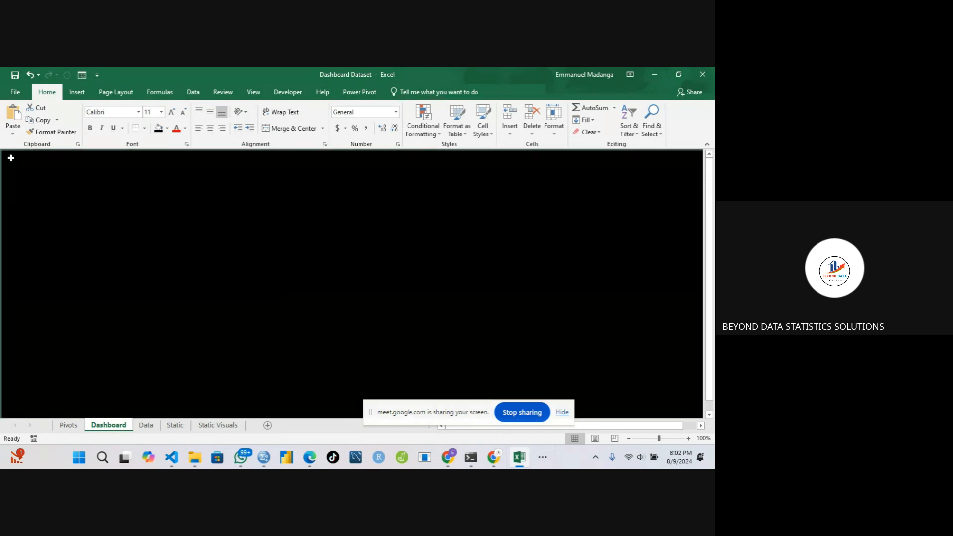
pyautogui.click(58, 186)
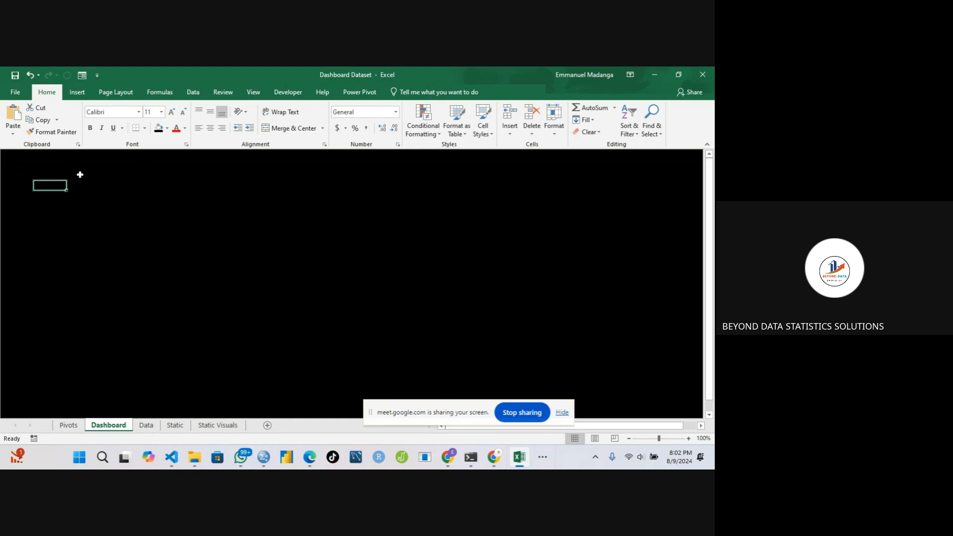
pyautogui.click(244, 90)
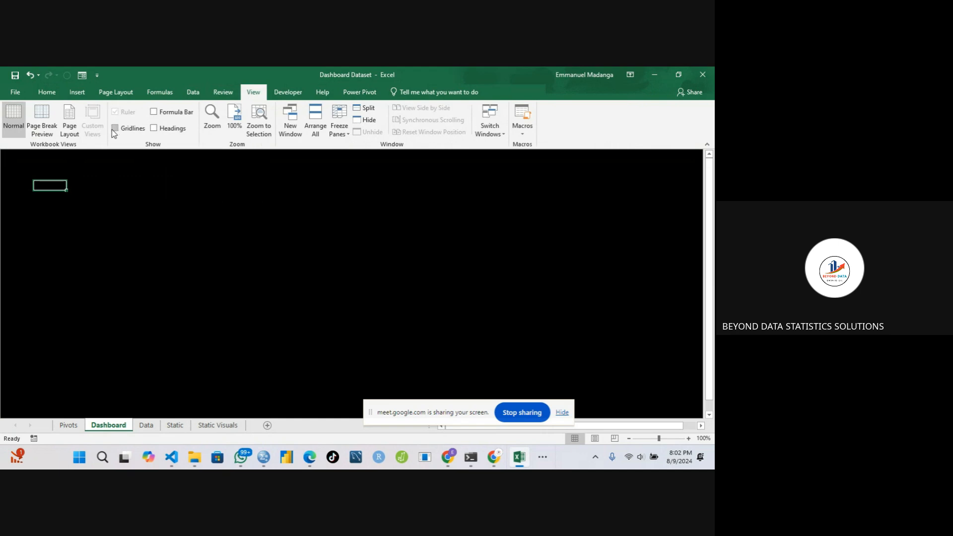
pyautogui.click(56, 217)
pyautogui.click(196, 215)
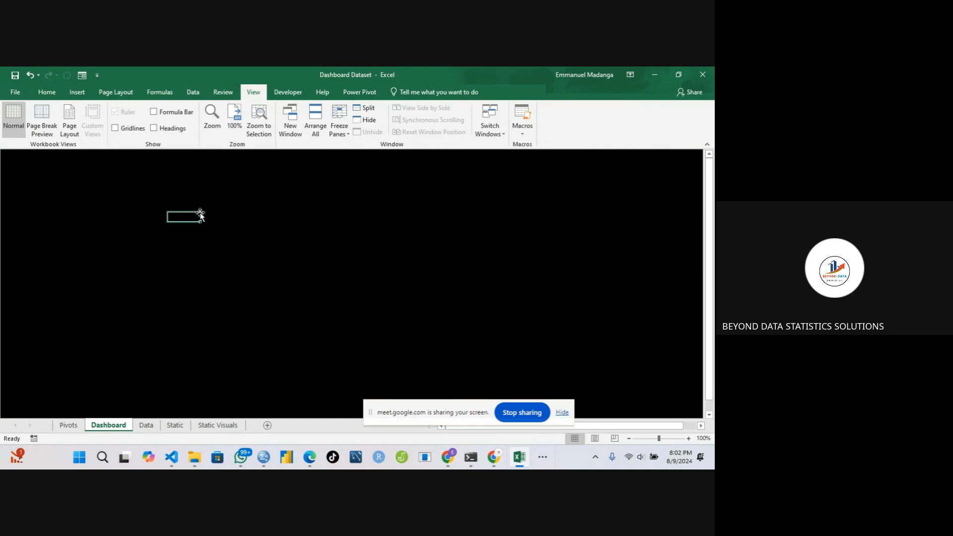
pyautogui.click(94, 283)
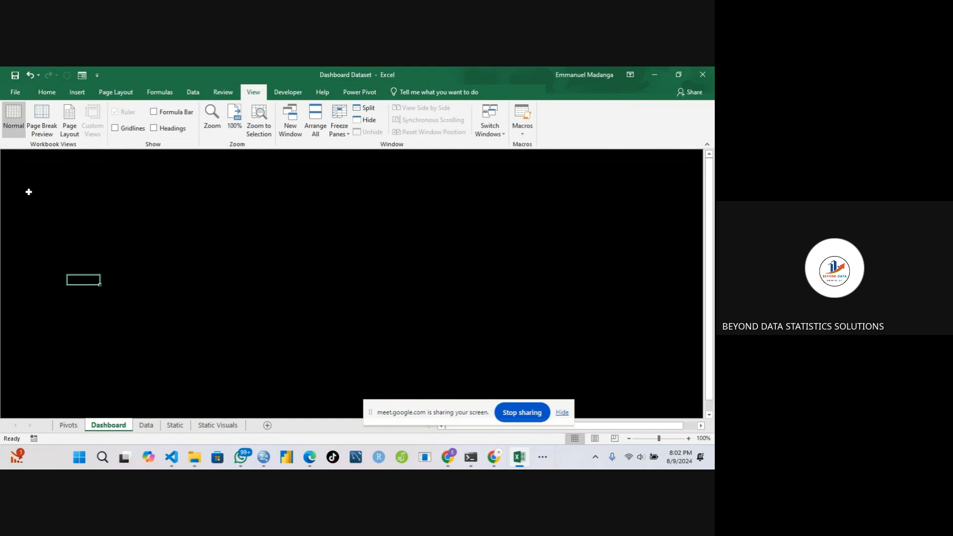
# Undo the Dashboard sheet's black fill and the last resize of the PivotChart on the Pivots sheet.
pyautogui.hotkey('ctrl', 'z')
pyautogui.hotkey('ctrl', 'z')
pyautogui.hotkey('ctrl', 'z')
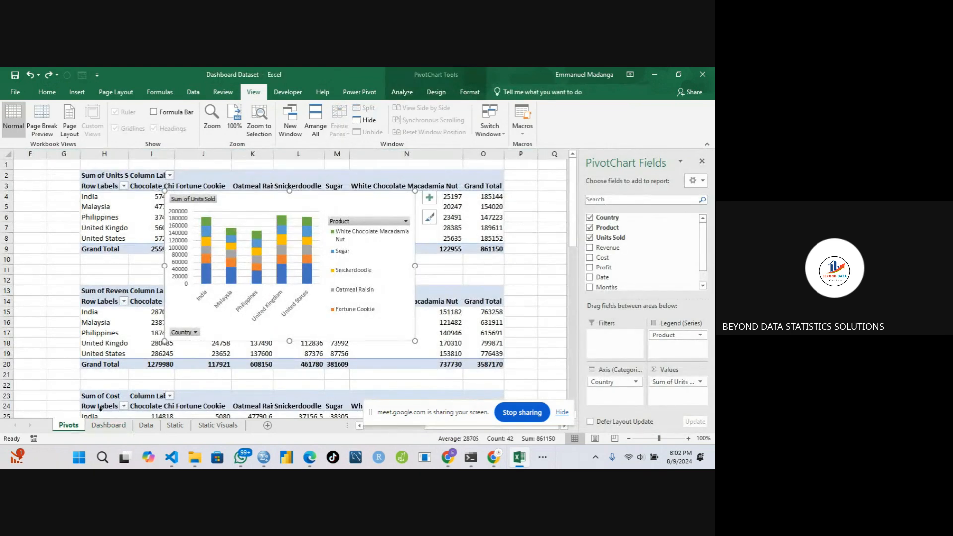
# Return to the Dashboard sheet and reapply the black fill to all its cells, keeping the headings hidden.
pyautogui.click(109, 425)
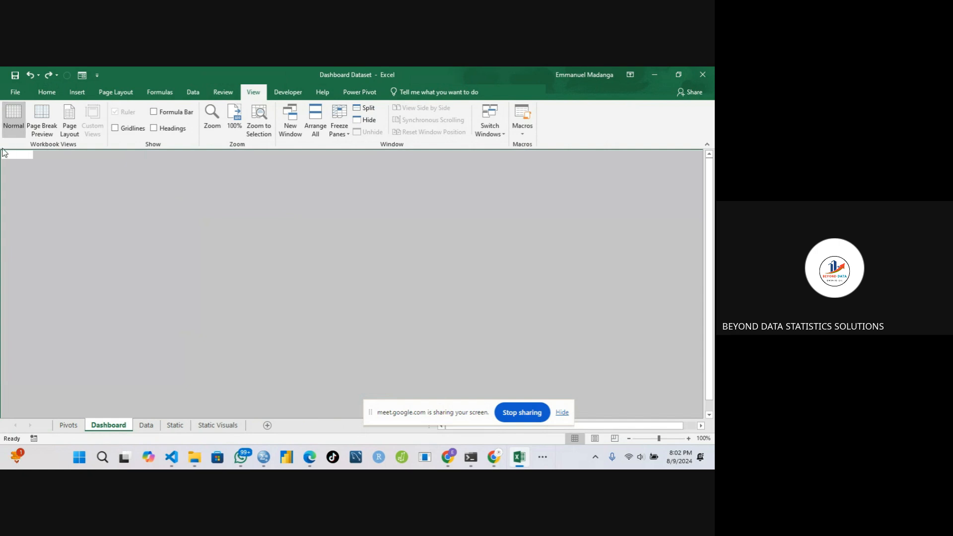
pyautogui.click(154, 129)
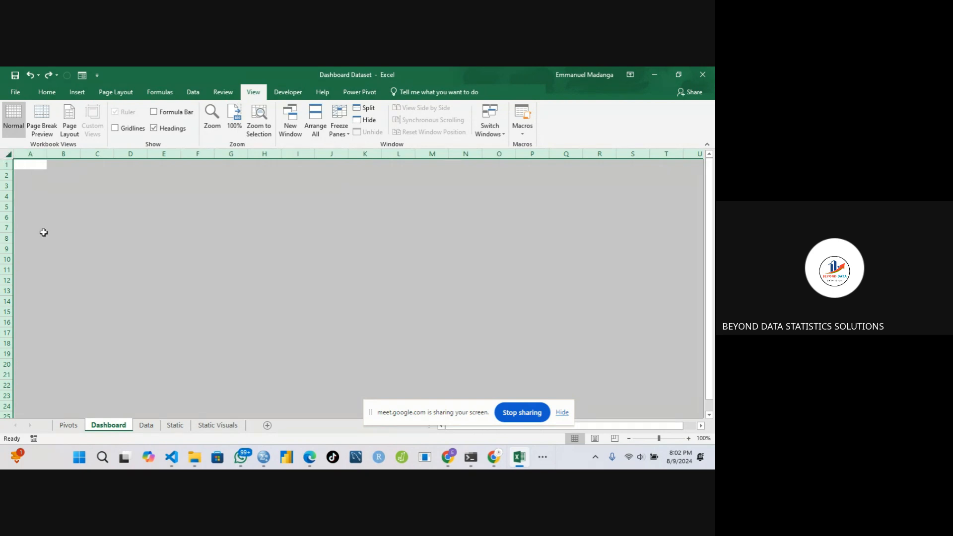
pyautogui.click(154, 129)
pyautogui.click(50, 89)
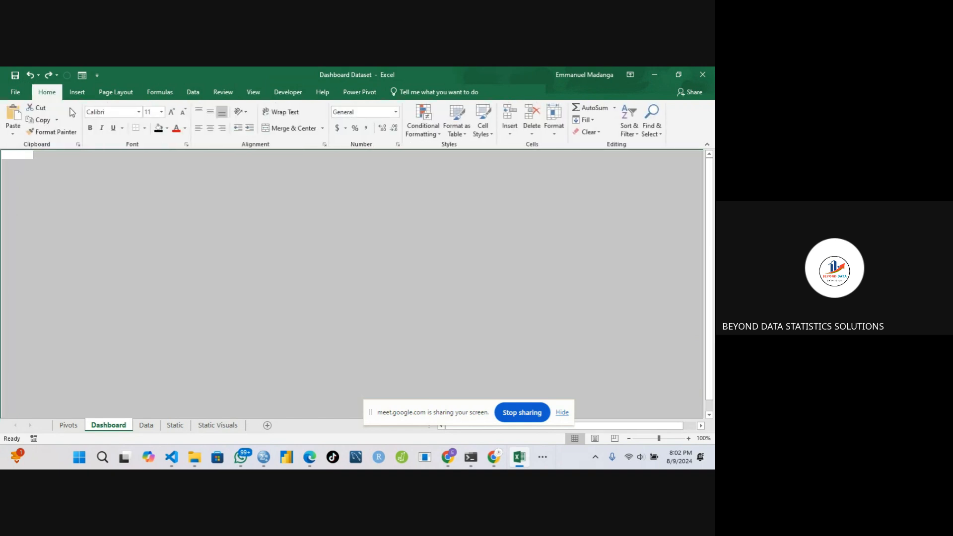
pyautogui.click(159, 128)
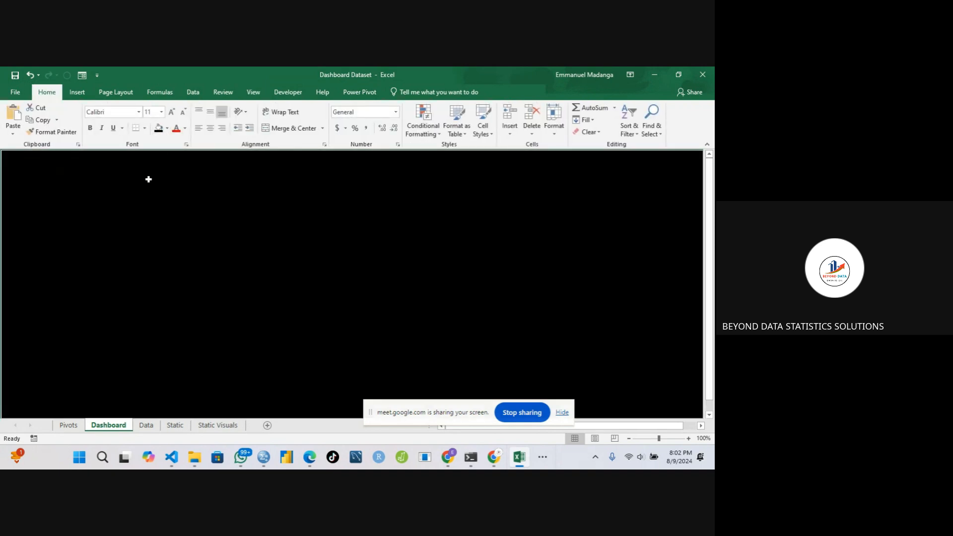
pyautogui.click(120, 205)
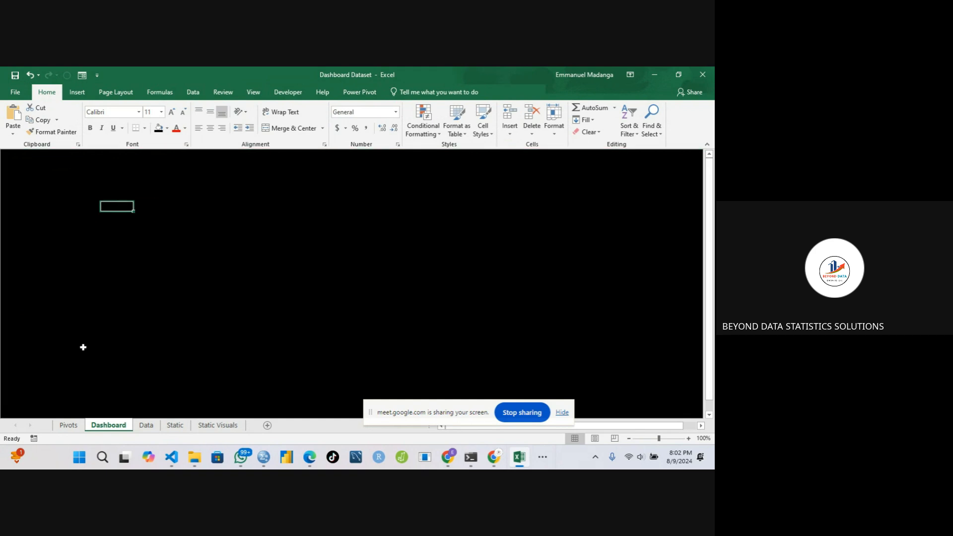
# Move the units sold PivotChart from the Pivots sheet to the right half of the Dashboard sheet and close the PivotChart field list.
pyautogui.click(69, 425)
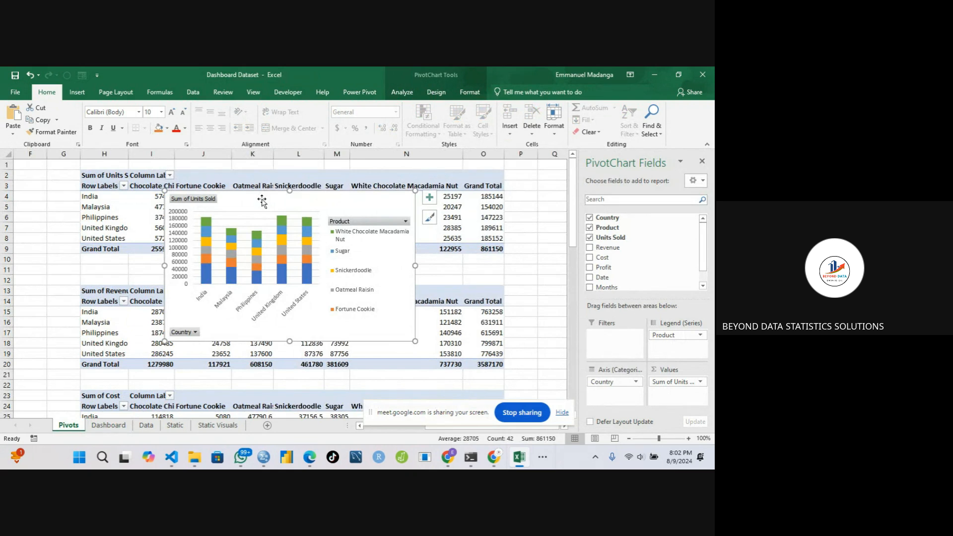
pyautogui.hotkey('ctrl', 'x')
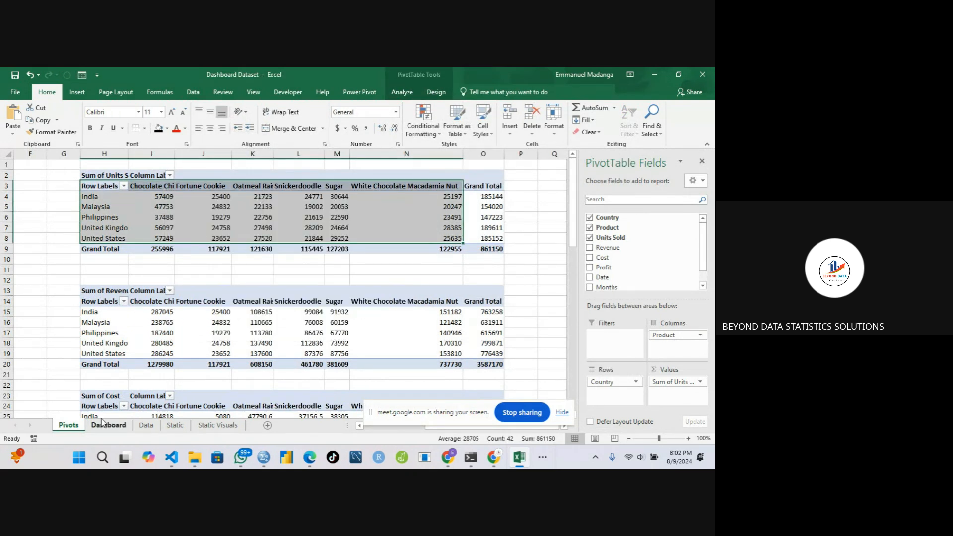
pyautogui.click(101, 426)
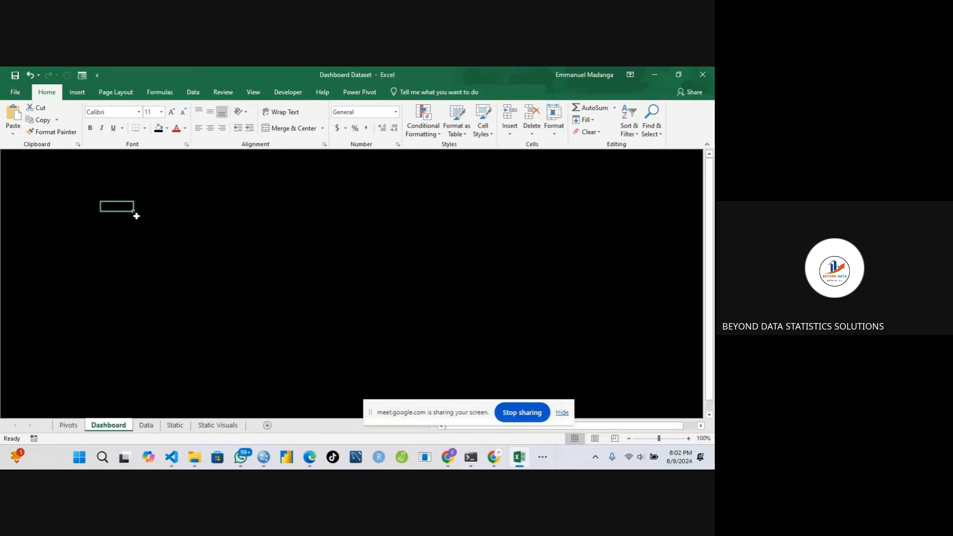
pyautogui.hotkey('ctrl', 'v')
pyautogui.moveTo(164, 215); pyautogui.dragTo(351, 194)
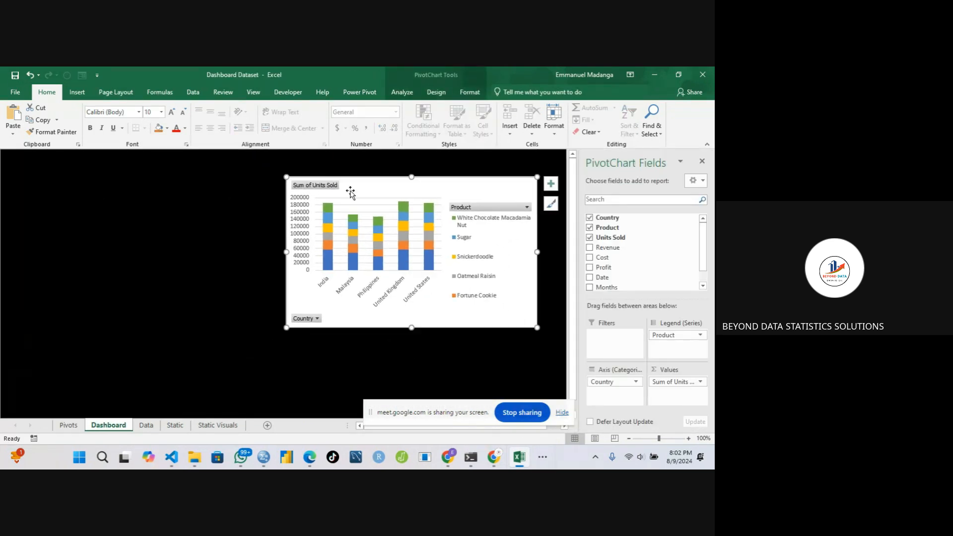
pyautogui.click(702, 162)
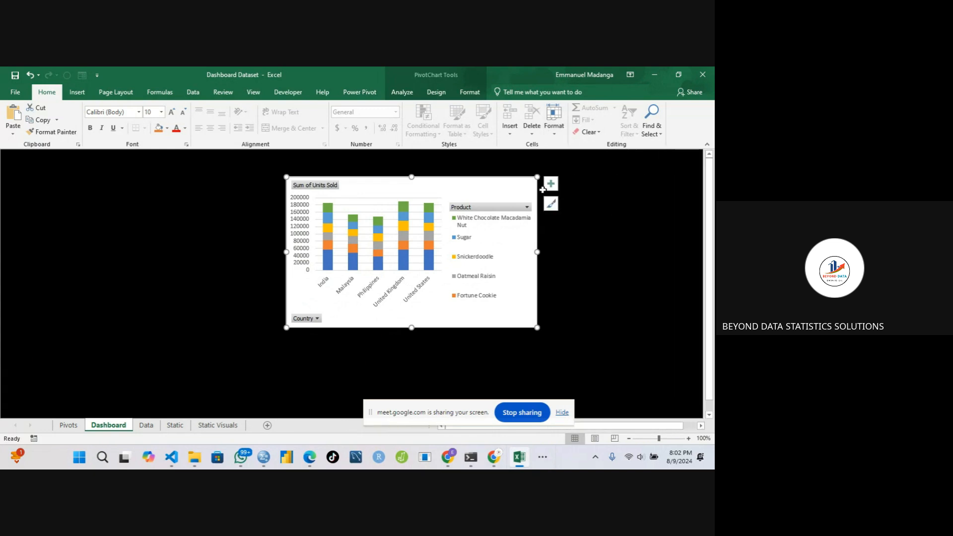
pyautogui.moveTo(473, 184); pyautogui.dragTo(541, 203)
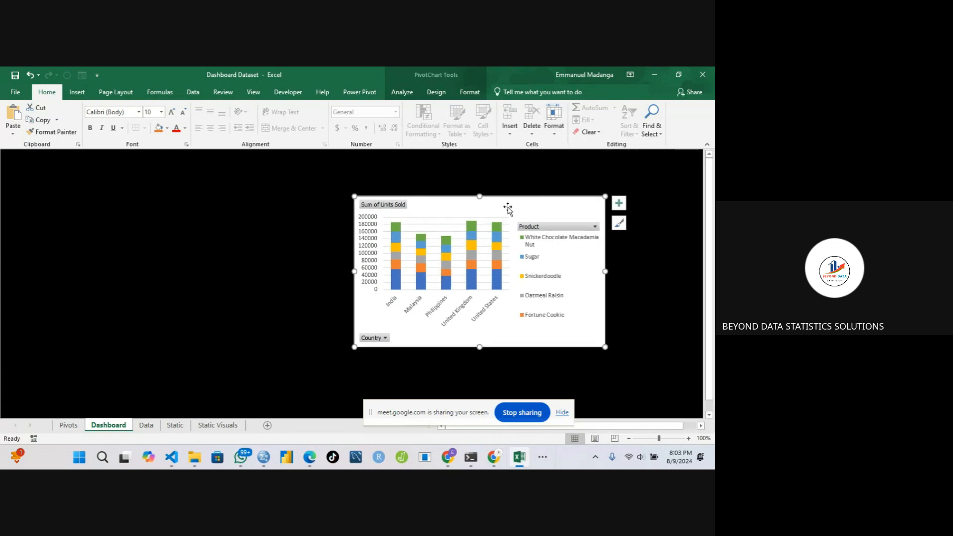
# Hide all field buttons on the units sold PivotChart.
pyautogui.rightClick(521, 206)
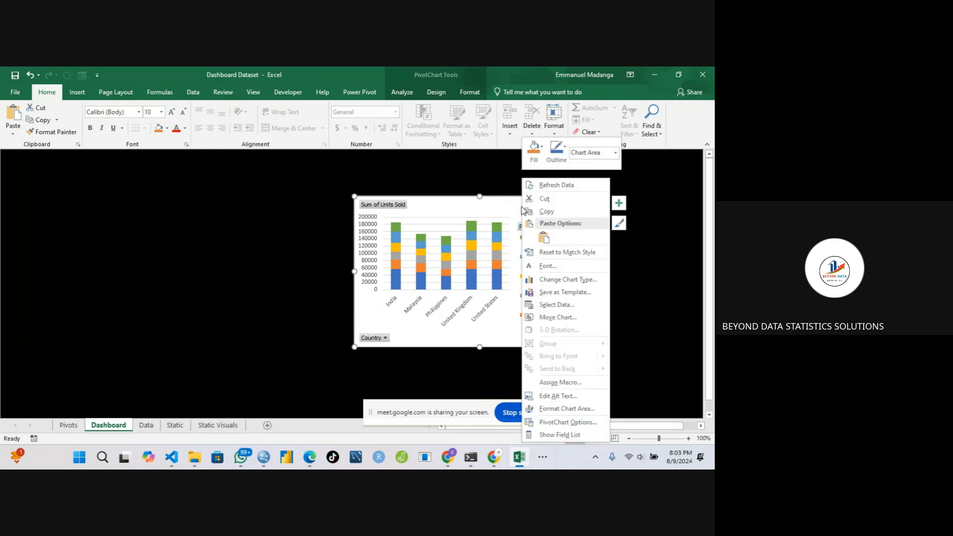
pyautogui.click(390, 205)
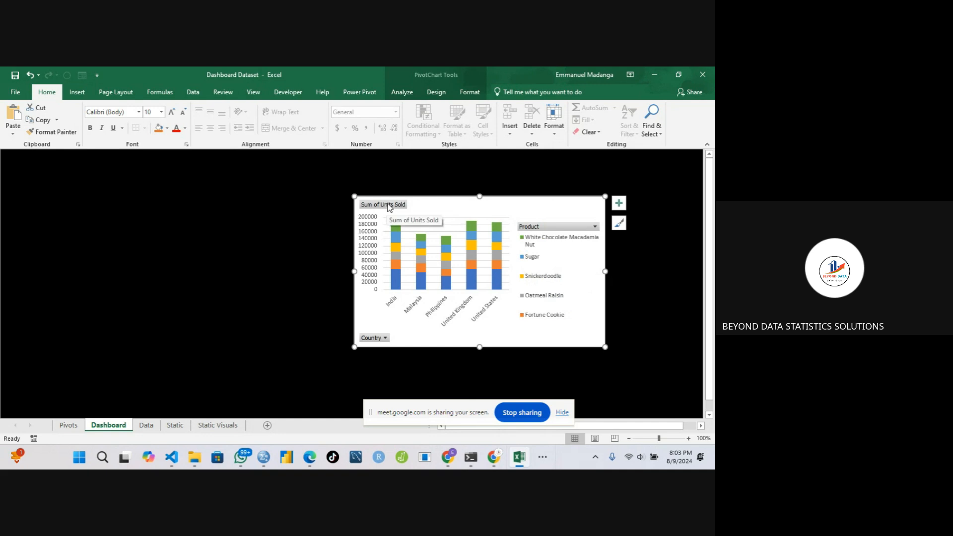
pyautogui.click(389, 208)
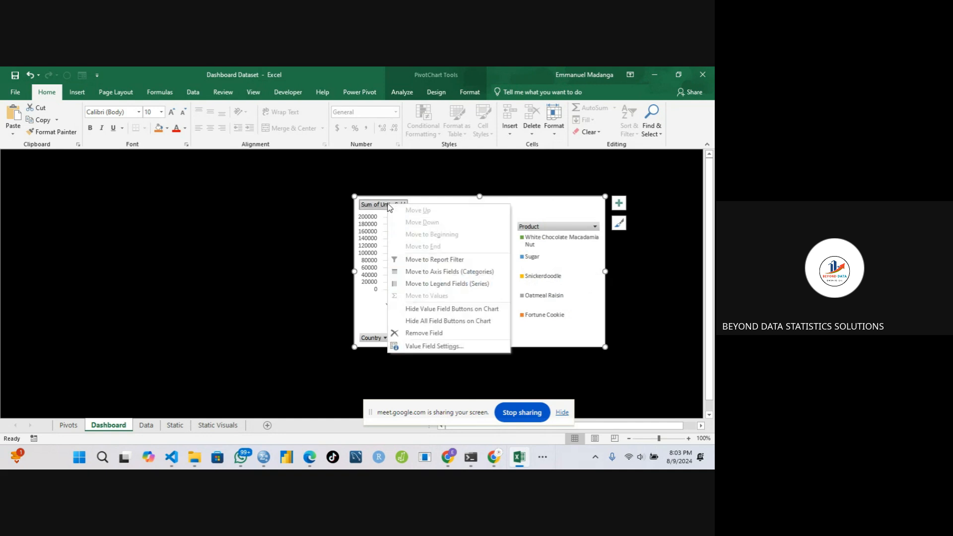
pyautogui.click(434, 322)
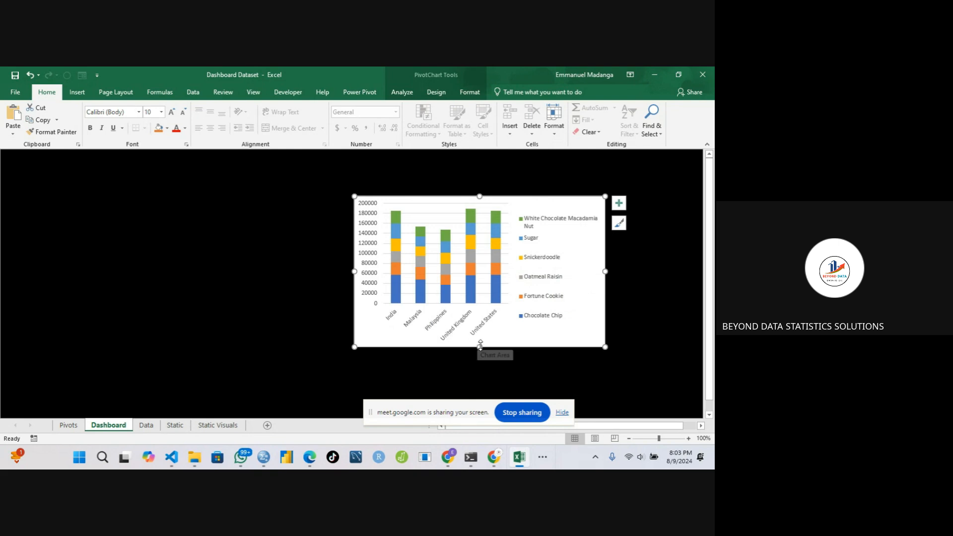
# Extend the units sold chart downwards to make it taller and add a chart title above its plot area.
pyautogui.moveTo(479, 346); pyautogui.dragTo(479, 390)
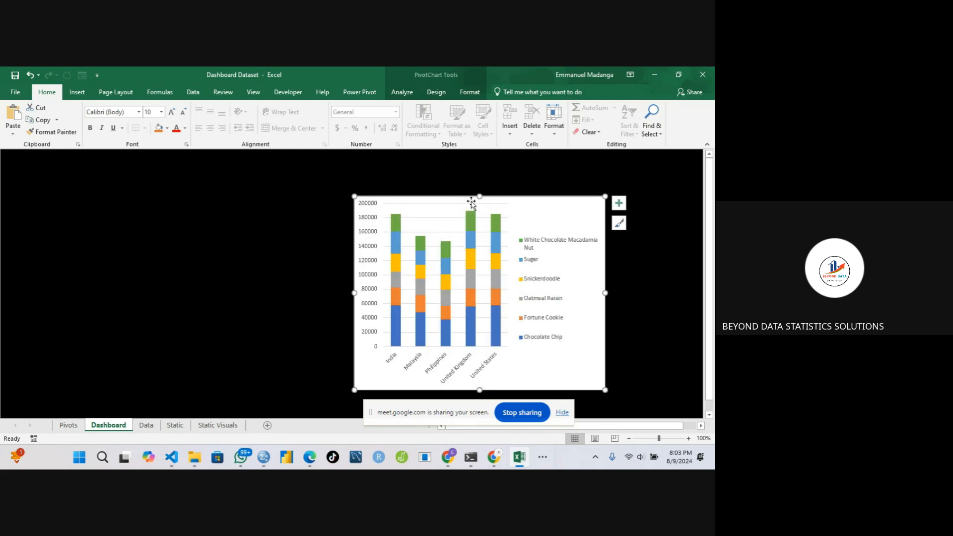
pyautogui.click(620, 203)
pyautogui.click(644, 238)
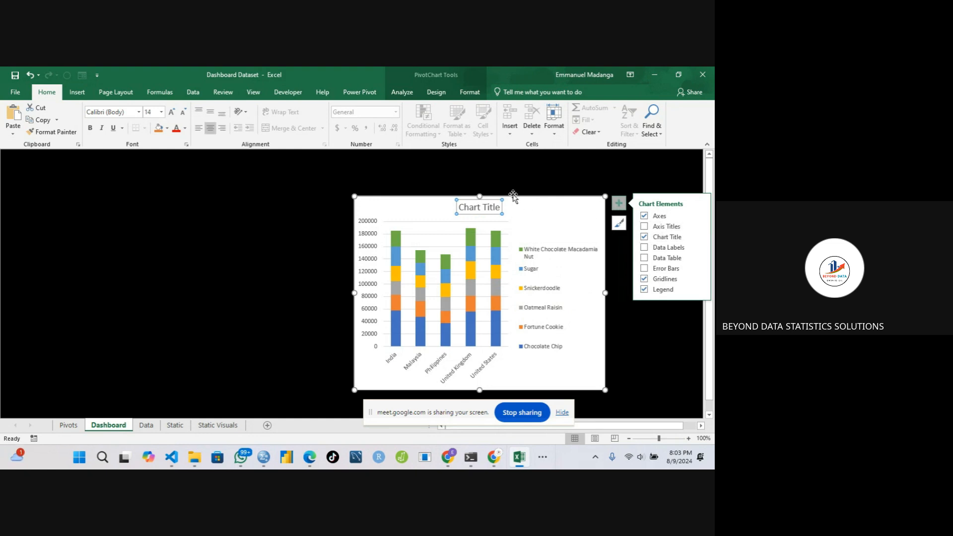
# Title the units sold chart "Sum of units sold per product by country" and move the chart further up and right on the sheet.
pyautogui.click(486, 207)
pyautogui.tripleClick(486, 207)
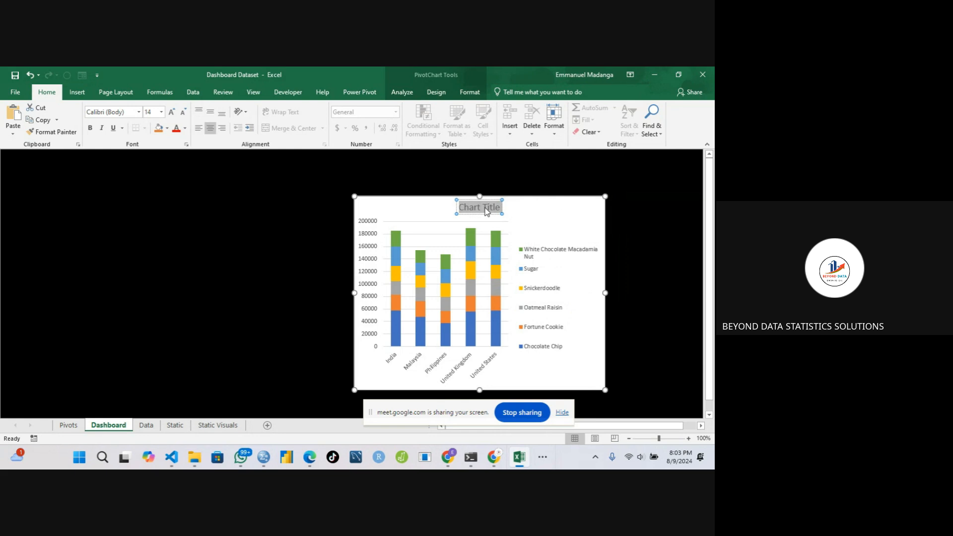
pyautogui.press('BackSpace')
pyautogui.write('Sum of units sold by')
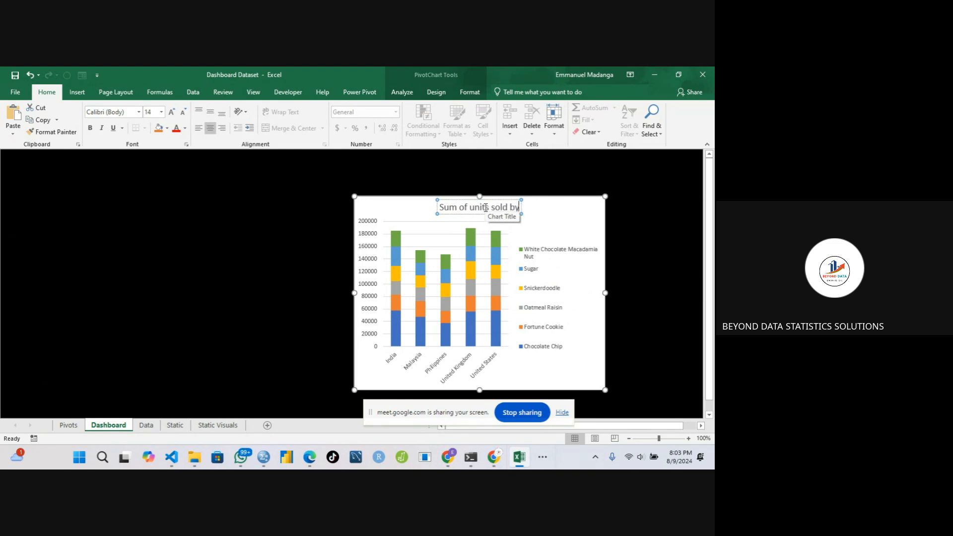
pyautogui.press('BackSpace')
pyautogui.press('BackSpace')
pyautogui.write('per')
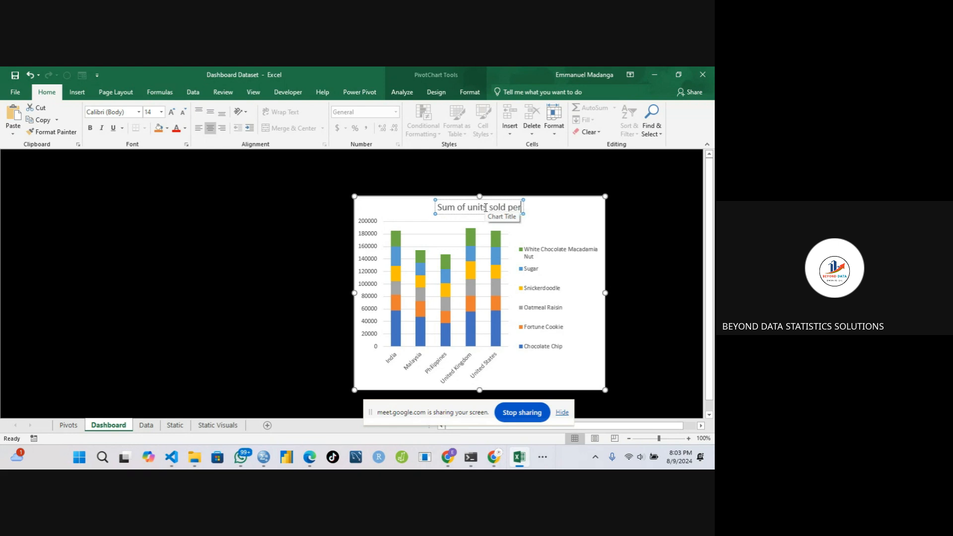
pyautogui.press('BackSpace')
pyautogui.press('BackSpace')
pyautogui.write('e')
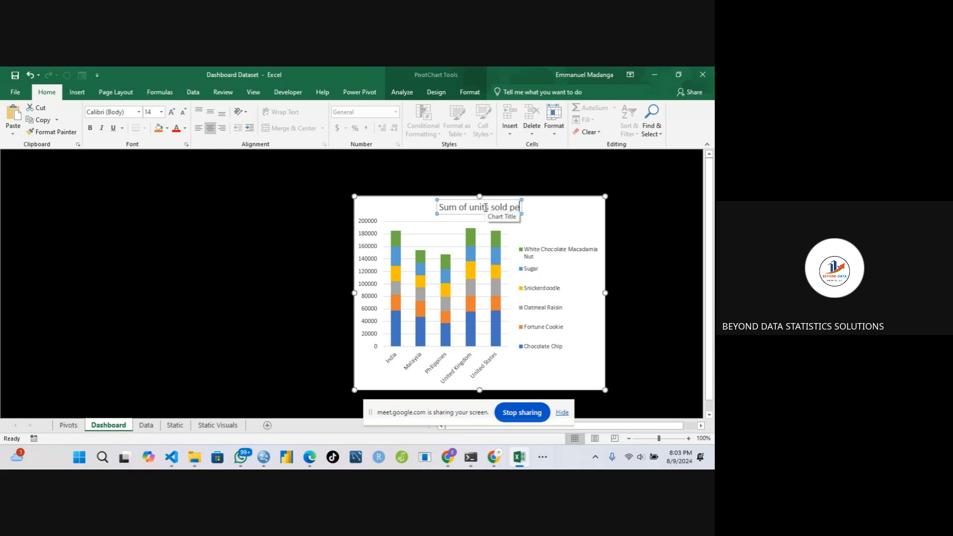
pyautogui.write('r pro')
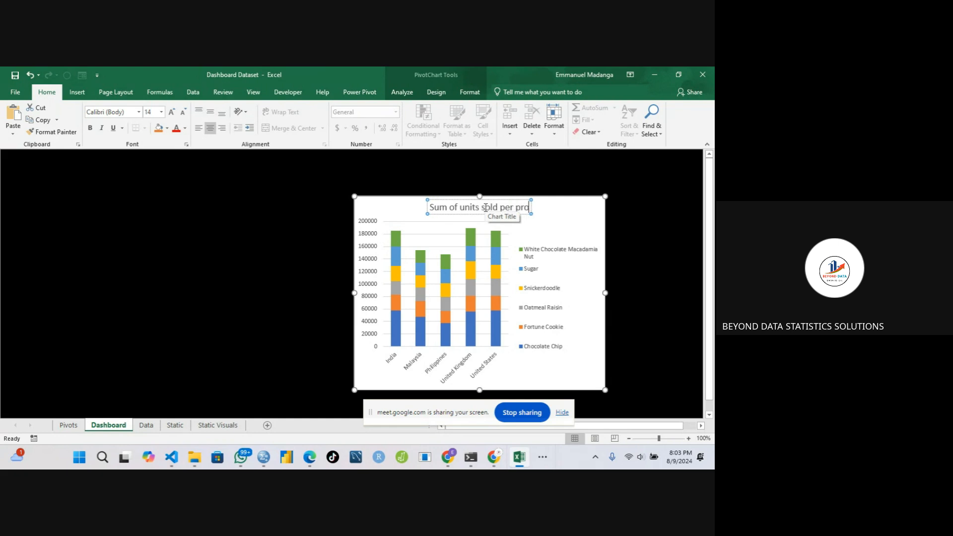
pyautogui.write('duct')
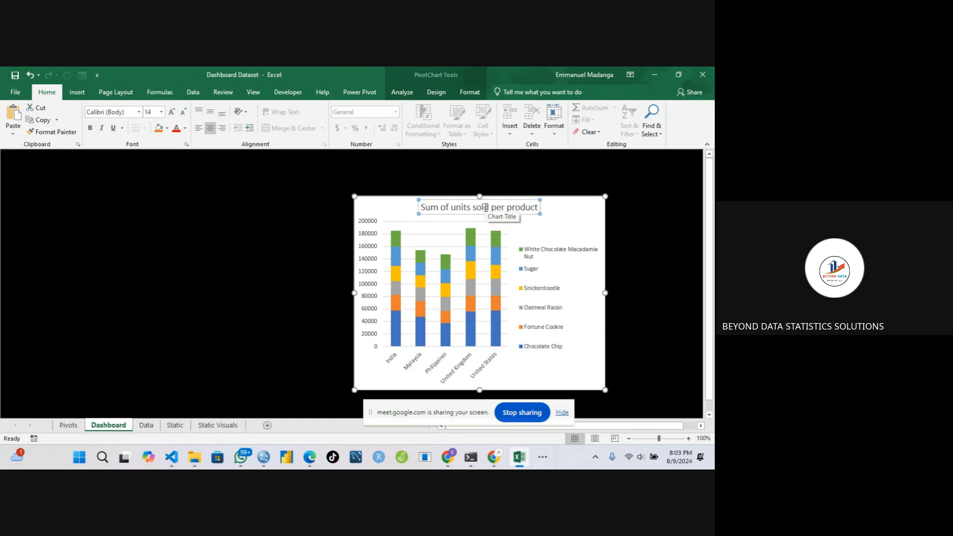
pyautogui.write(' by country')
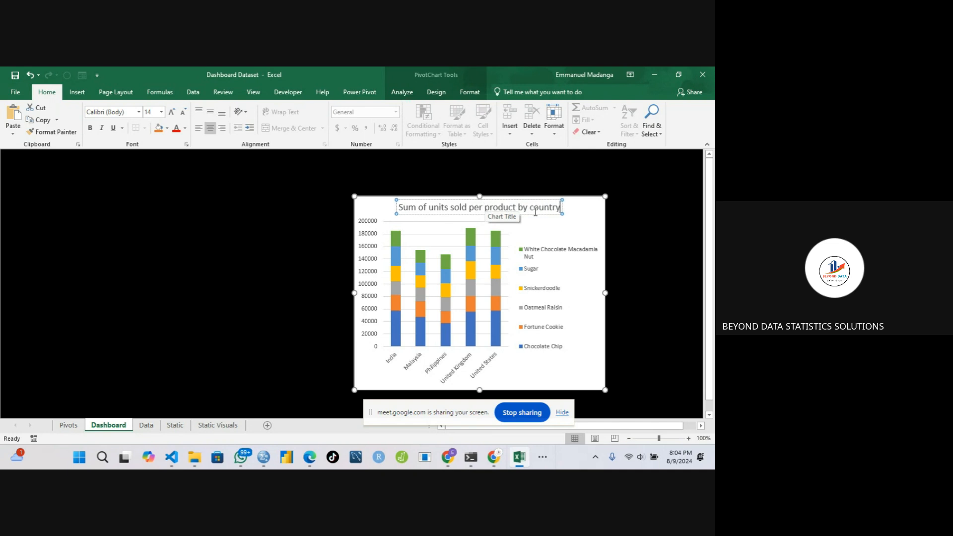
pyautogui.click(590, 210)
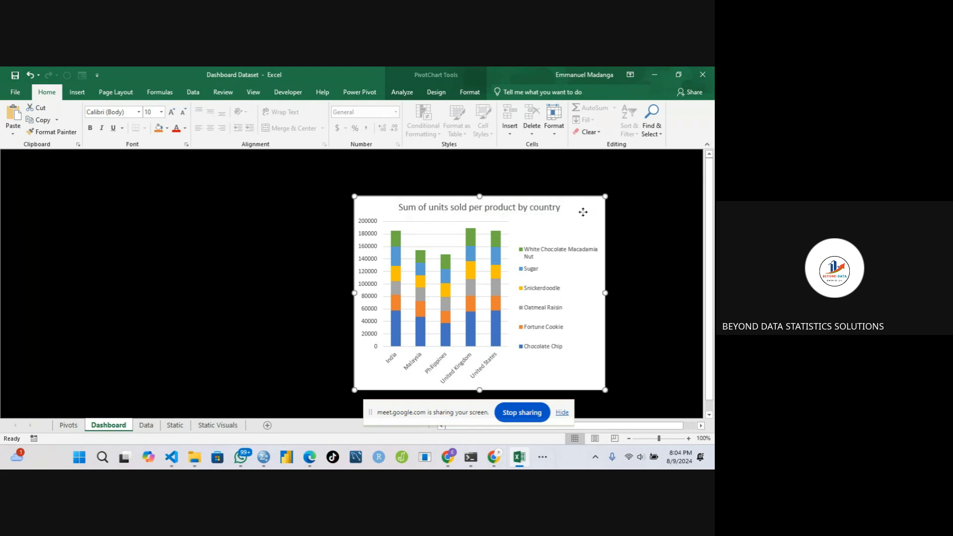
pyautogui.moveTo(583, 213); pyautogui.dragTo(610, 186)
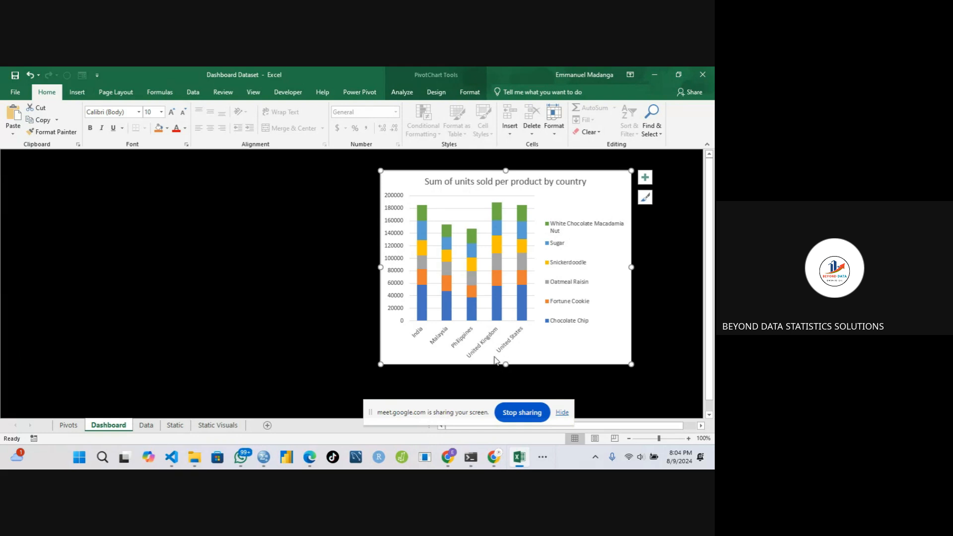
# Set the units sold chart's text colour to black and extend the chart slightly downwards.
pyautogui.click(184, 129)
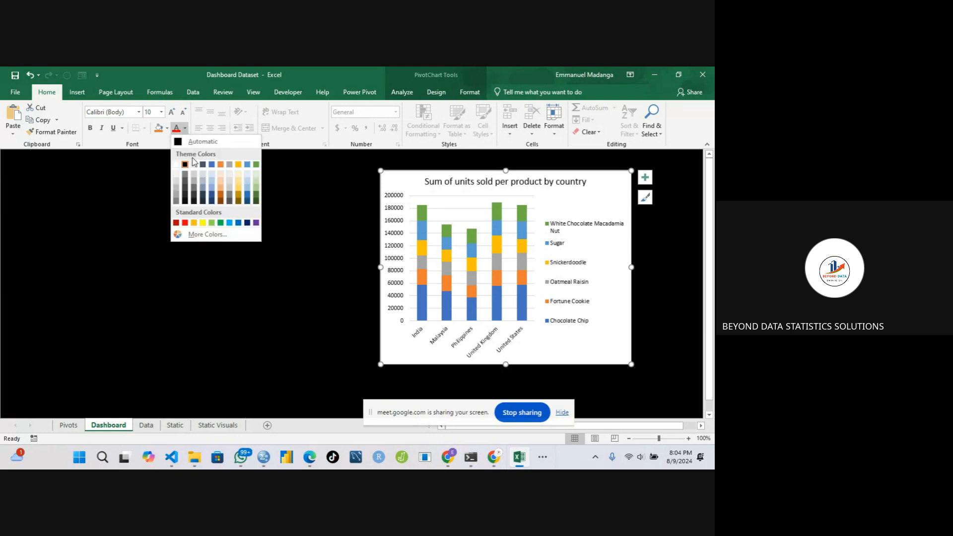
pyautogui.click(184, 166)
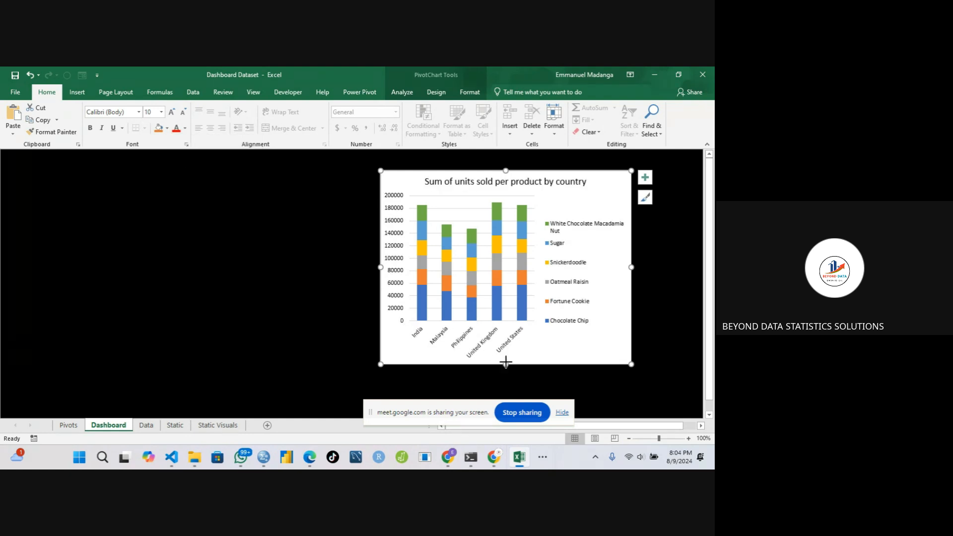
pyautogui.moveTo(506, 364); pyautogui.dragTo(506, 368)
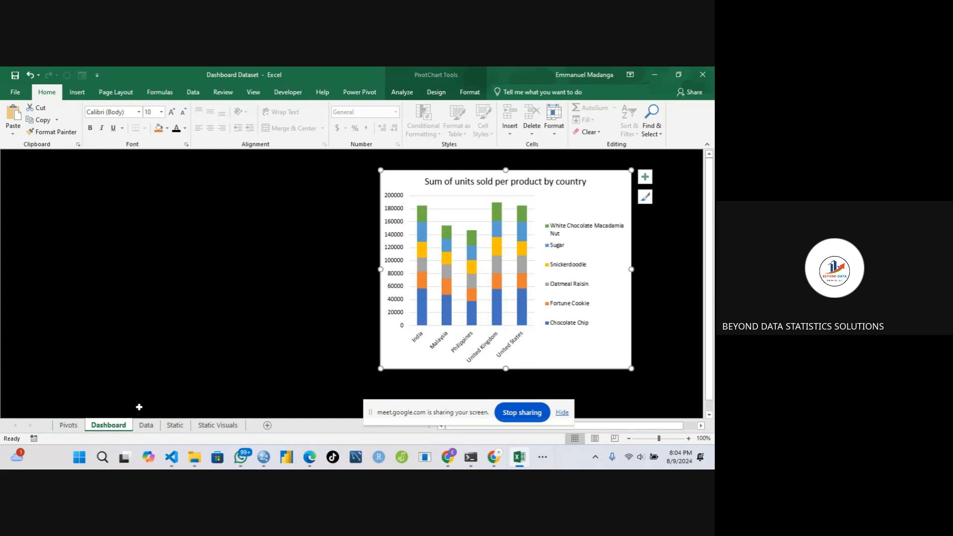
# Insert a Stacked Bar PivotChart from the Sum of Revenue PivotTable on the Pivots sheet.
pyautogui.click(68, 425)
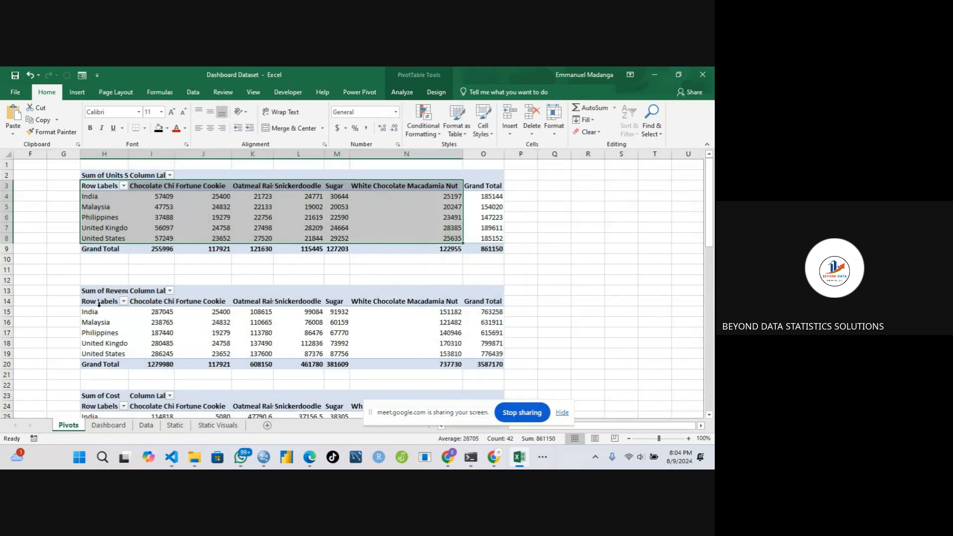
pyautogui.moveTo(99, 315); pyautogui.dragTo(374, 355)
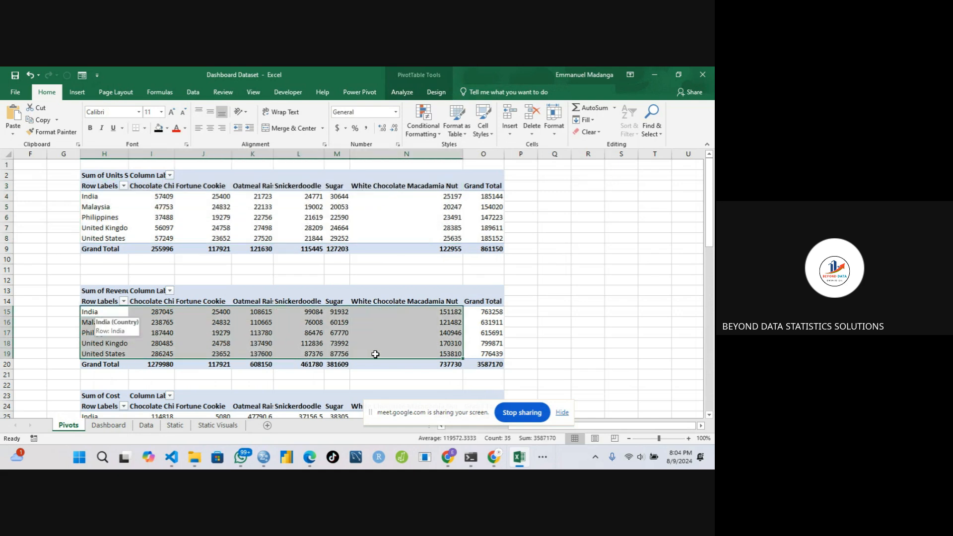
pyautogui.click(98, 299)
pyautogui.moveTo(98, 299); pyautogui.dragTo(411, 356)
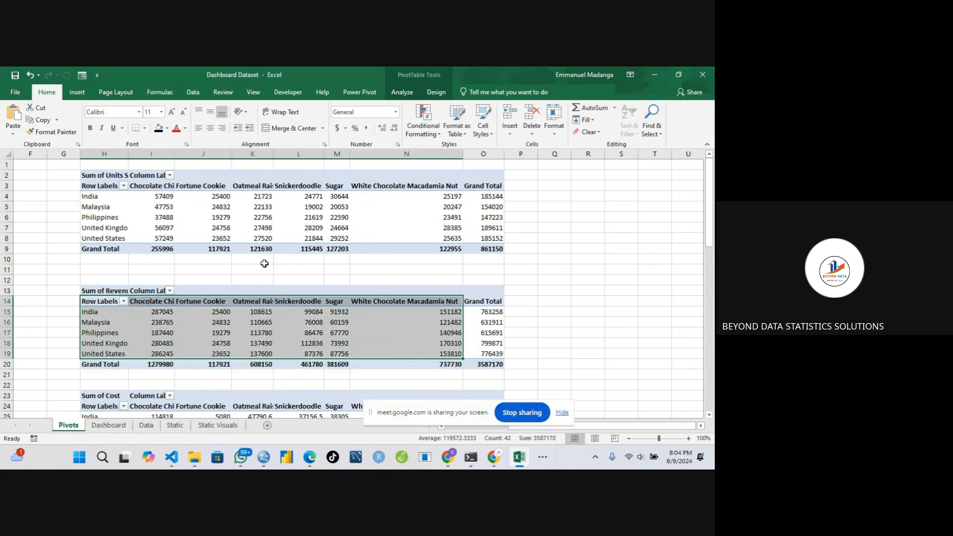
pyautogui.click(403, 92)
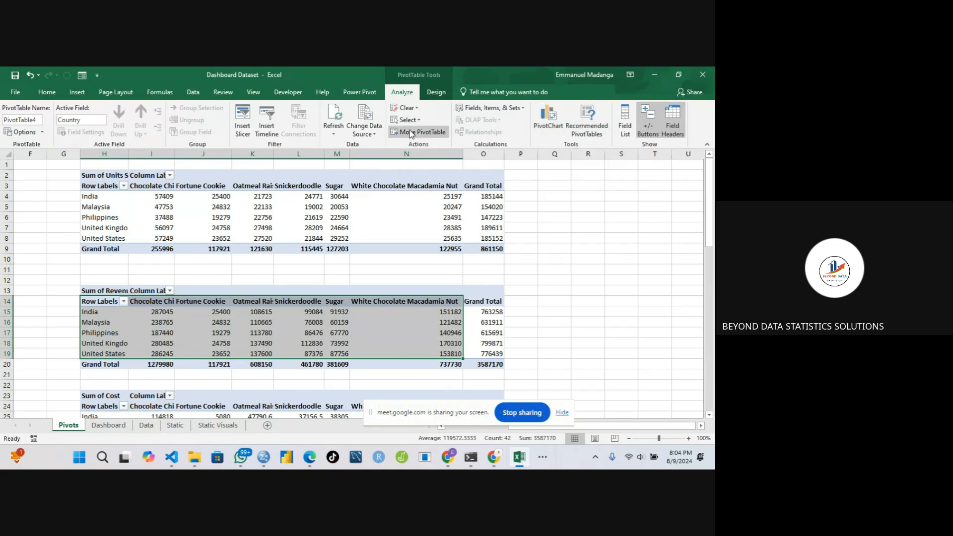
pyautogui.click(548, 123)
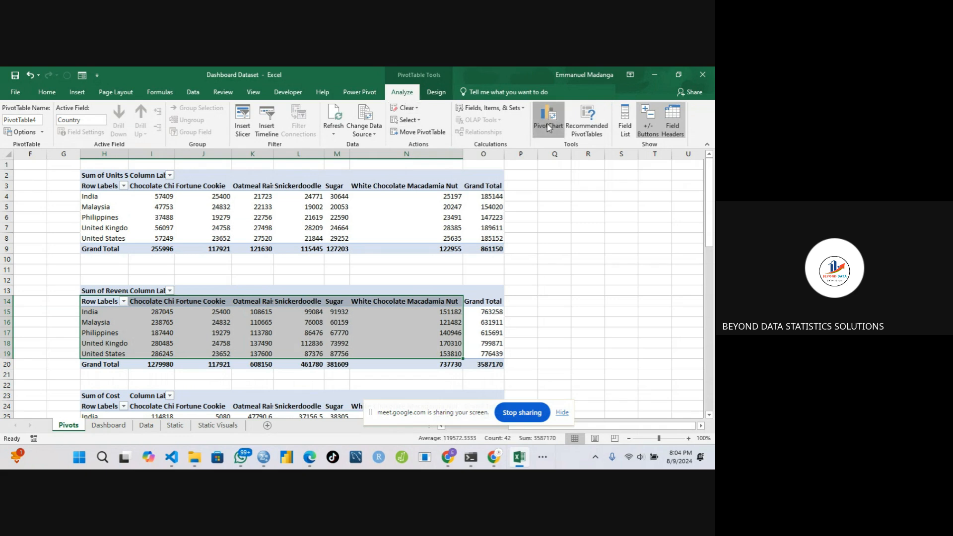
pyautogui.moveTo(354, 223)
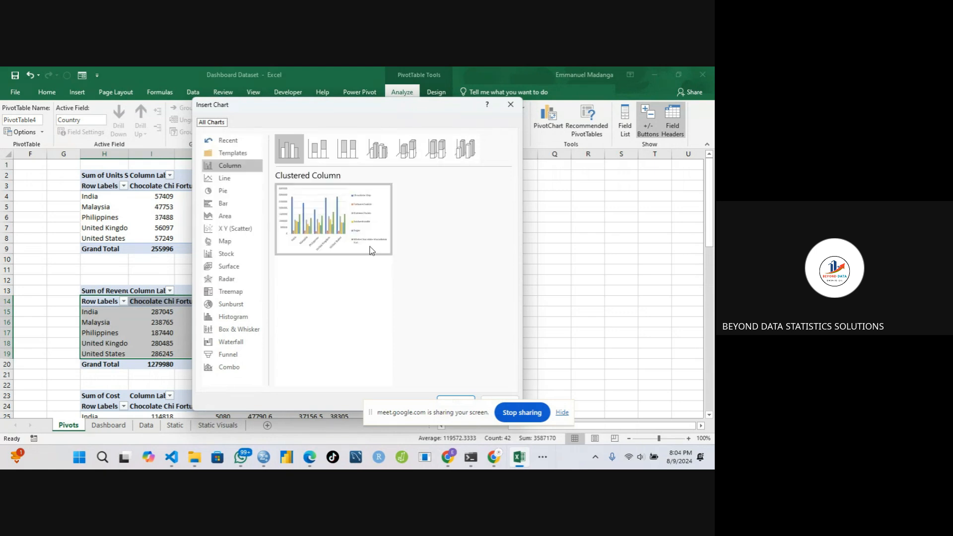
pyautogui.click(233, 216)
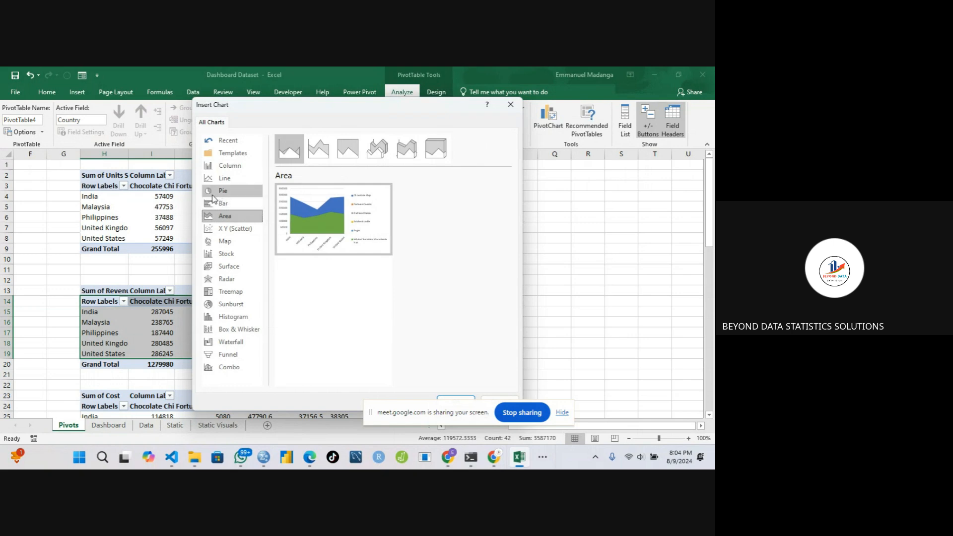
pyautogui.click(222, 180)
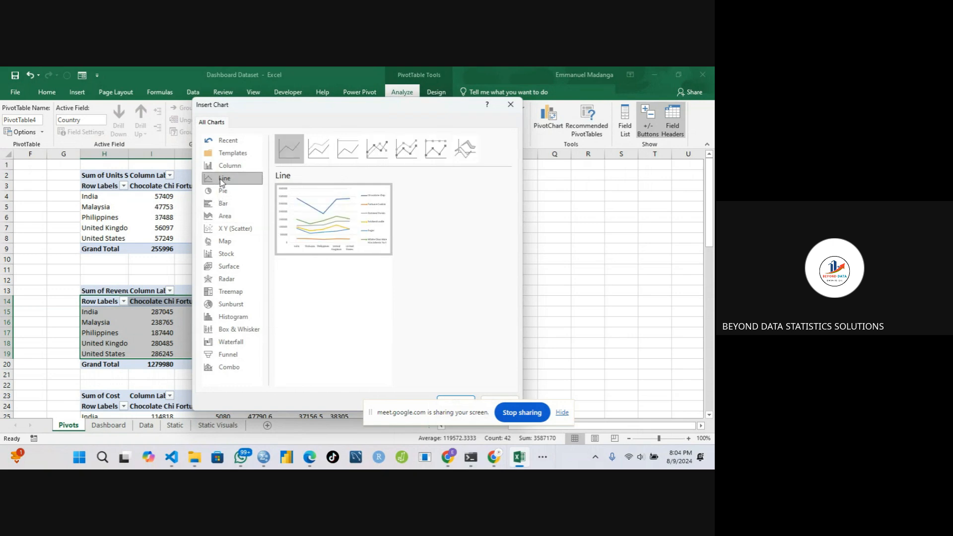
pyautogui.moveTo(333, 230)
pyautogui.moveTo(340, 247)
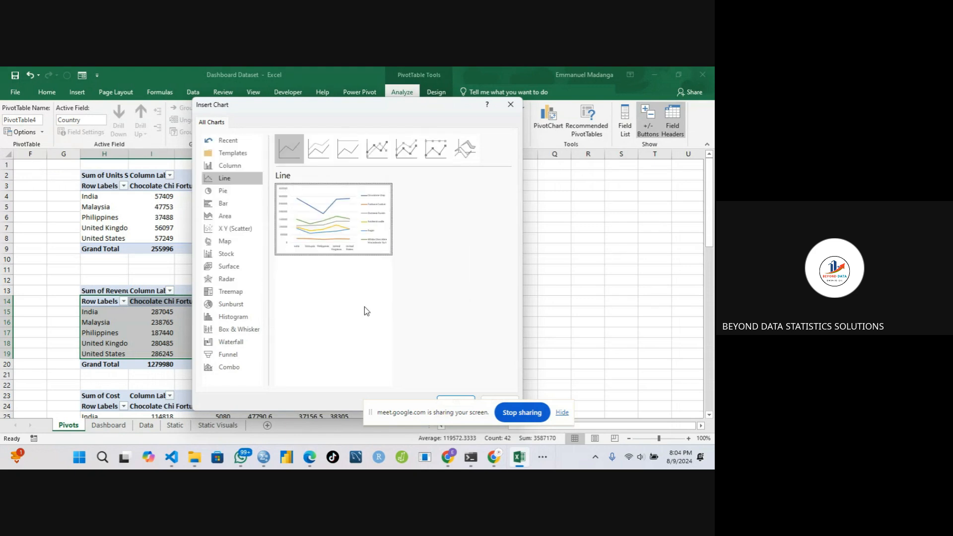
pyautogui.click(221, 206)
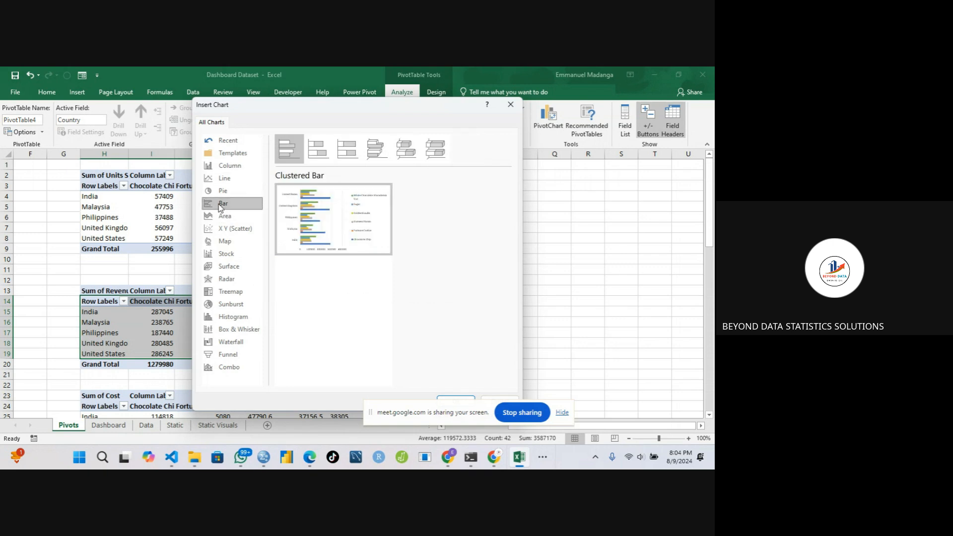
pyautogui.click(320, 158)
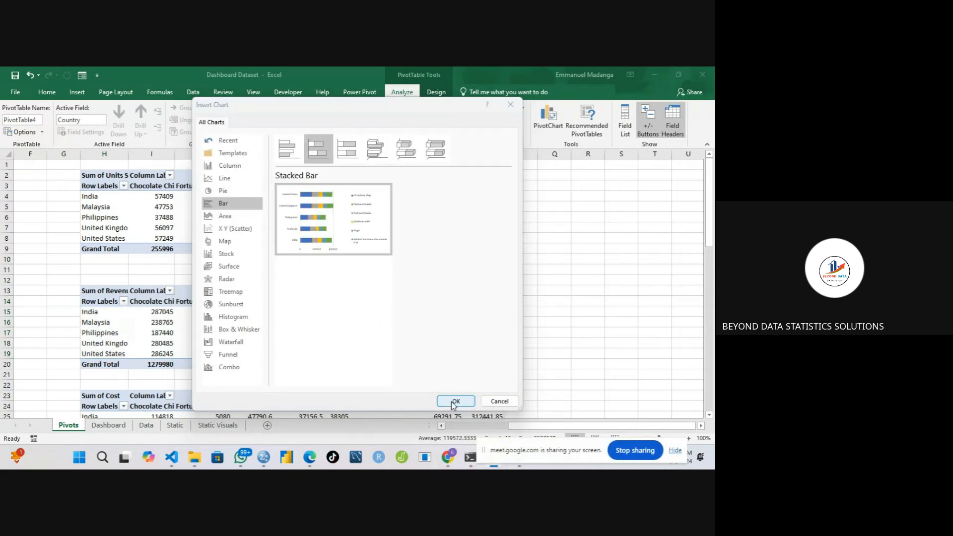
pyautogui.click(452, 398)
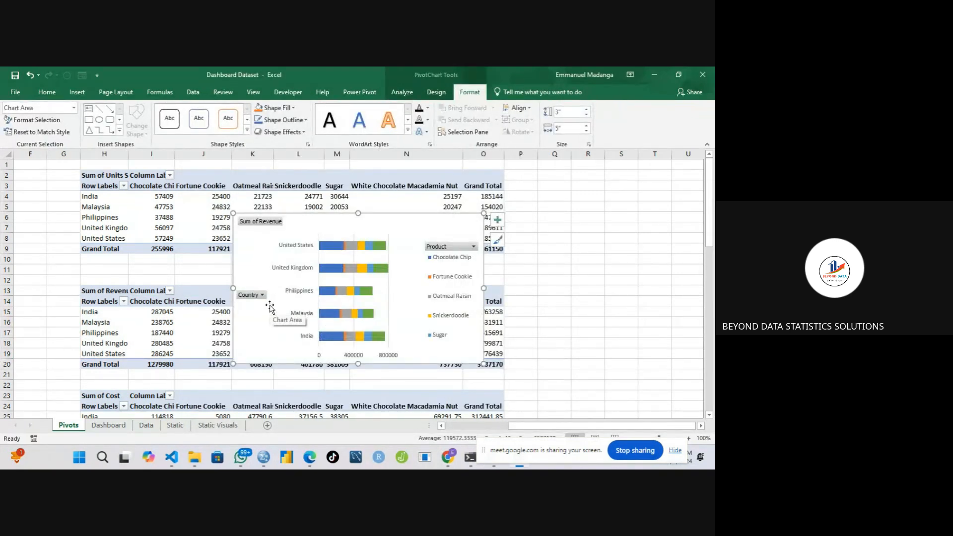
# Move the revenue PivotChart to the Dashboard sheet, placing it directly left of the units sold chart with their upper edges aligned.
pyautogui.press('Delete')
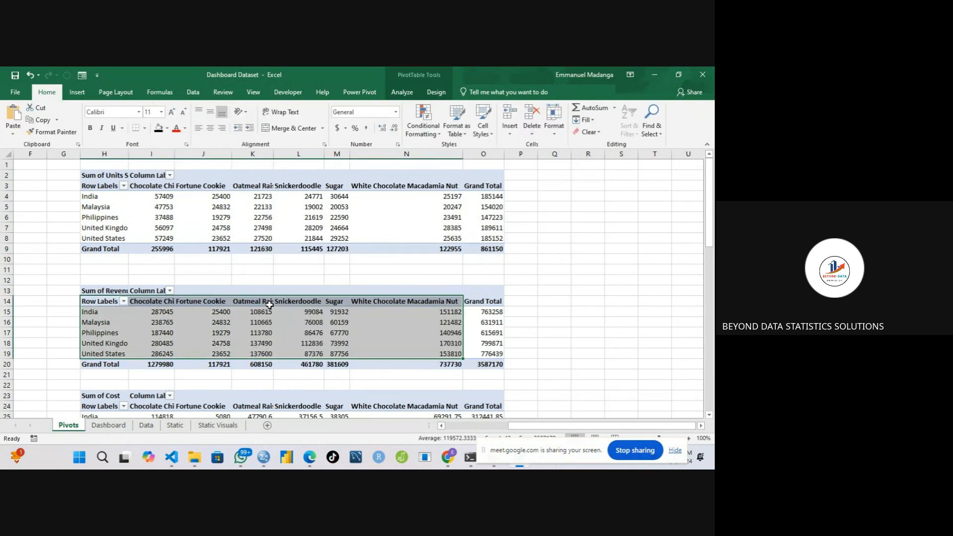
pyautogui.click(110, 427)
pyautogui.click(240, 295)
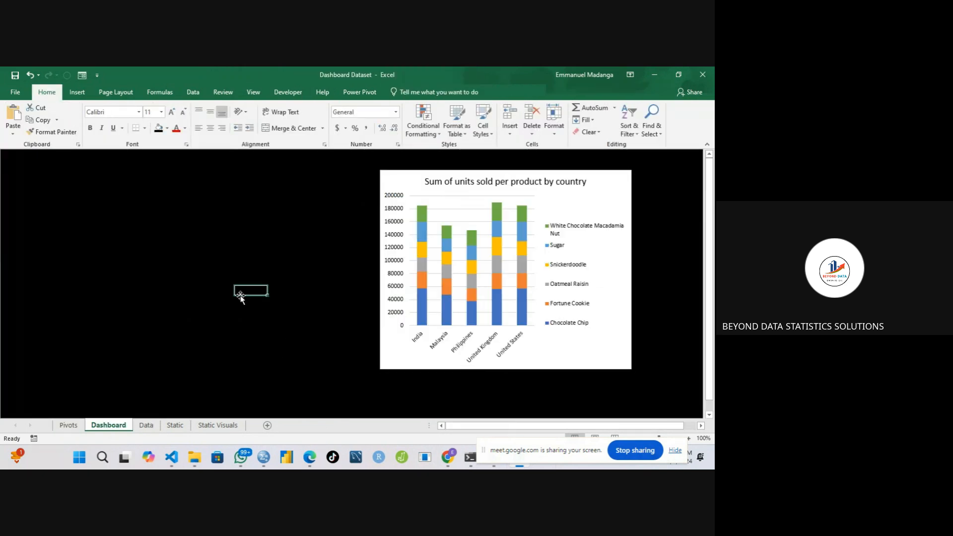
pyautogui.hotkey('ctrl', 'v')
pyautogui.moveTo(268, 319); pyautogui.dragTo(164, 198)
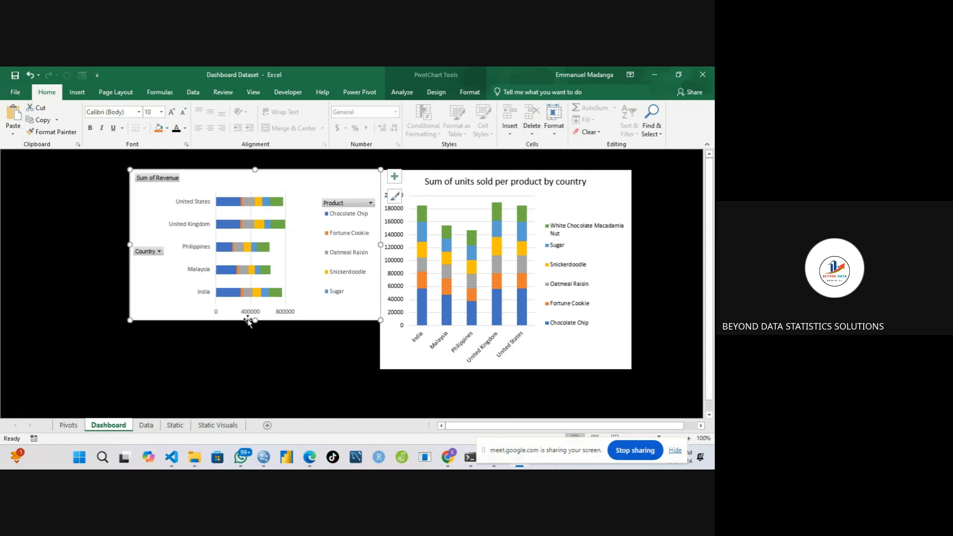
# Enlarge the revenue chart downwards to the units sold chart's height and out to the left, and hide all its field buttons.
pyautogui.moveTo(255, 320); pyautogui.dragTo(266, 368)
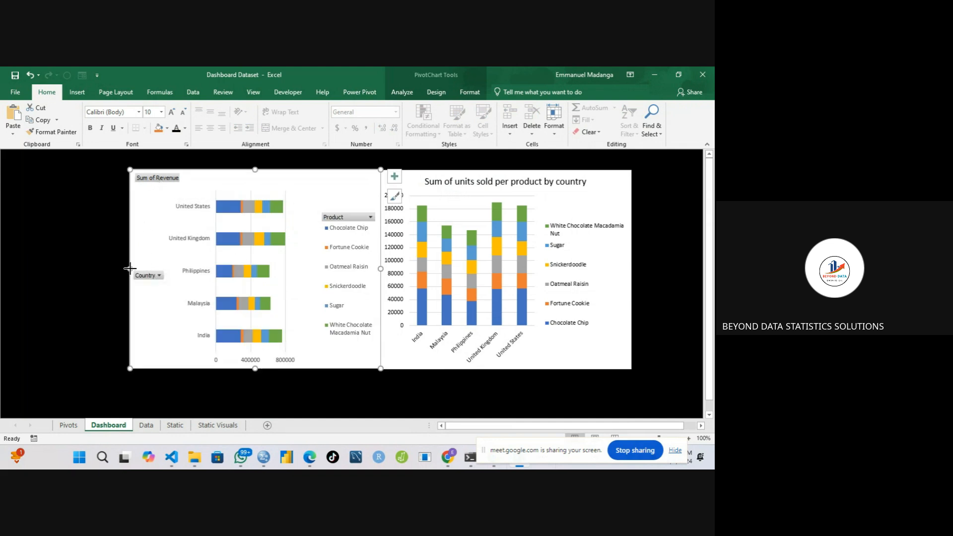
pyautogui.moveTo(129, 268); pyautogui.dragTo(73, 268)
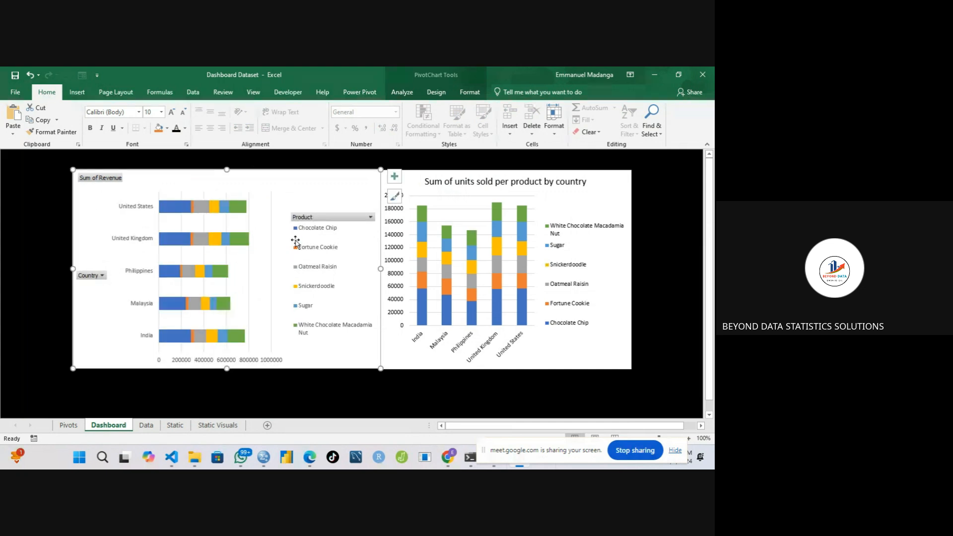
pyautogui.rightClick(302, 218)
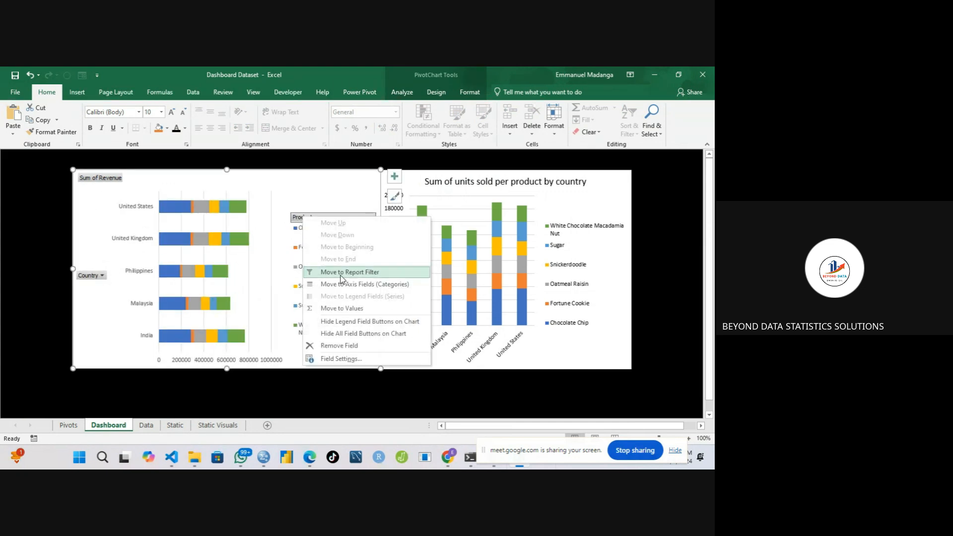
pyautogui.click(350, 333)
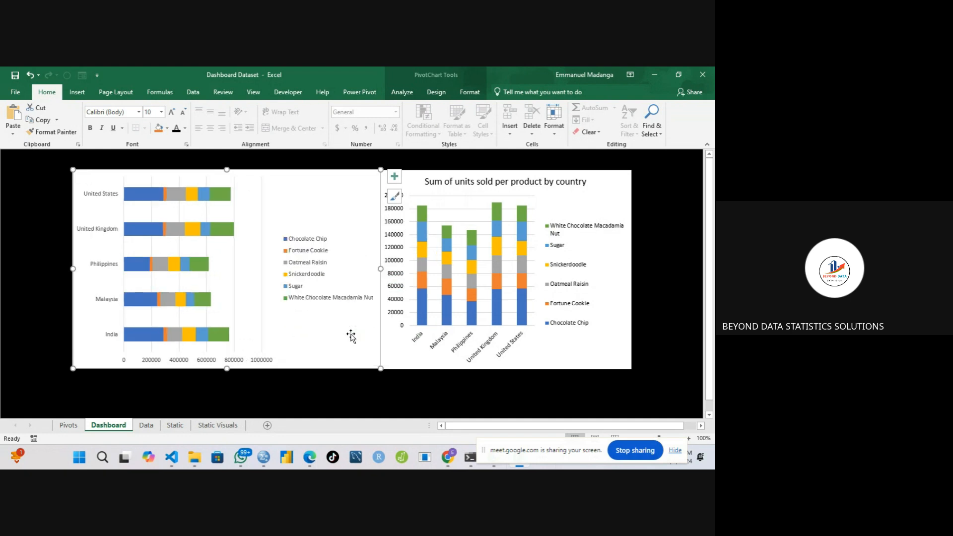
# Add a title to the revenue chart reading "Sum of revenue per product by country".
pyautogui.click(395, 179)
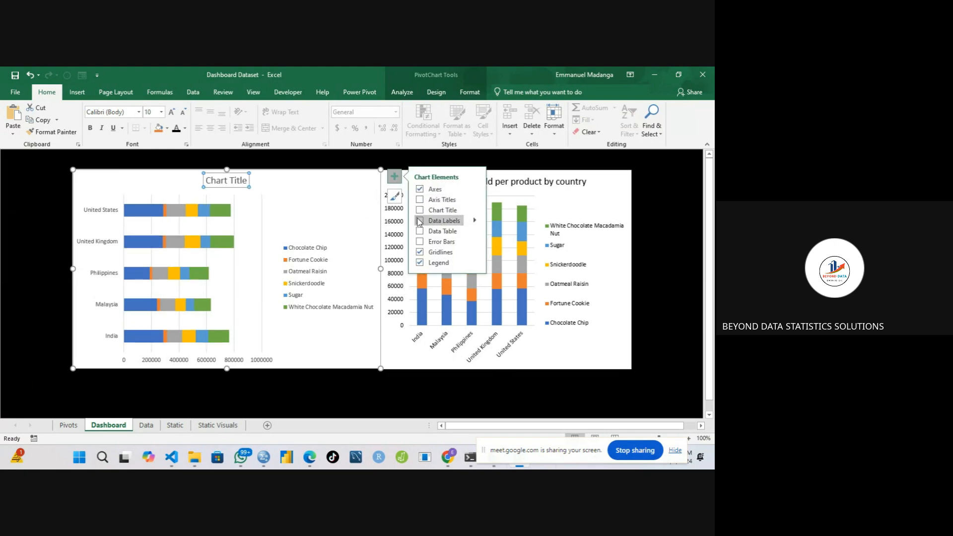
pyautogui.click(420, 210)
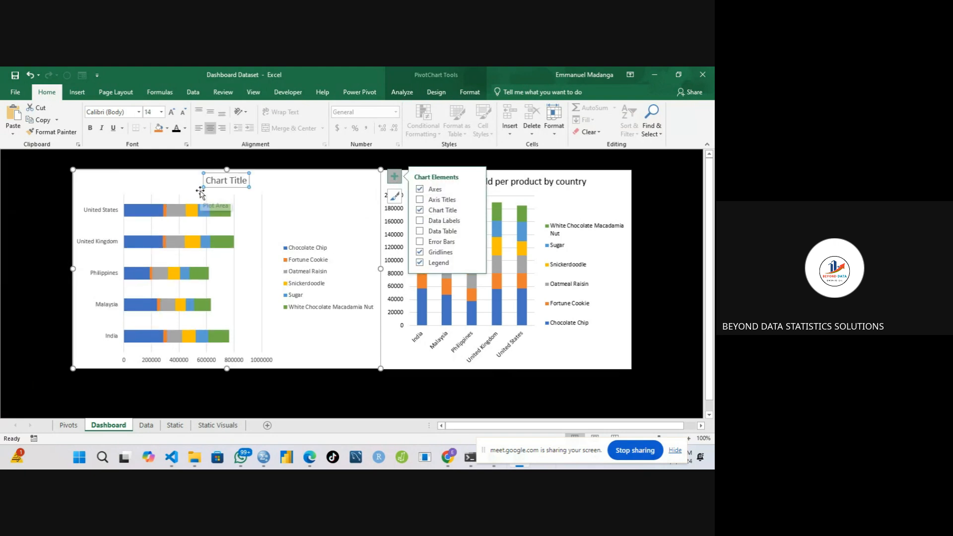
pyautogui.click(224, 182)
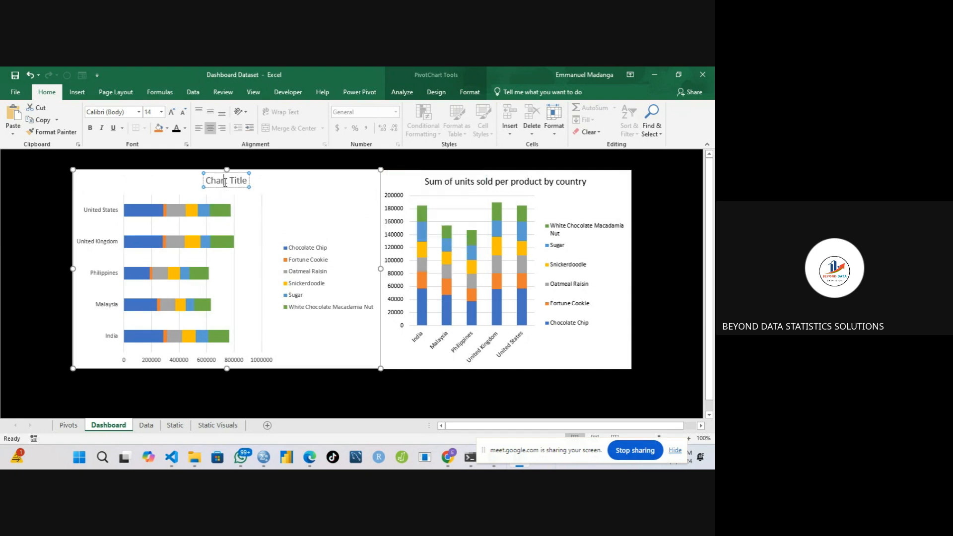
pyautogui.tripleClick(225, 182)
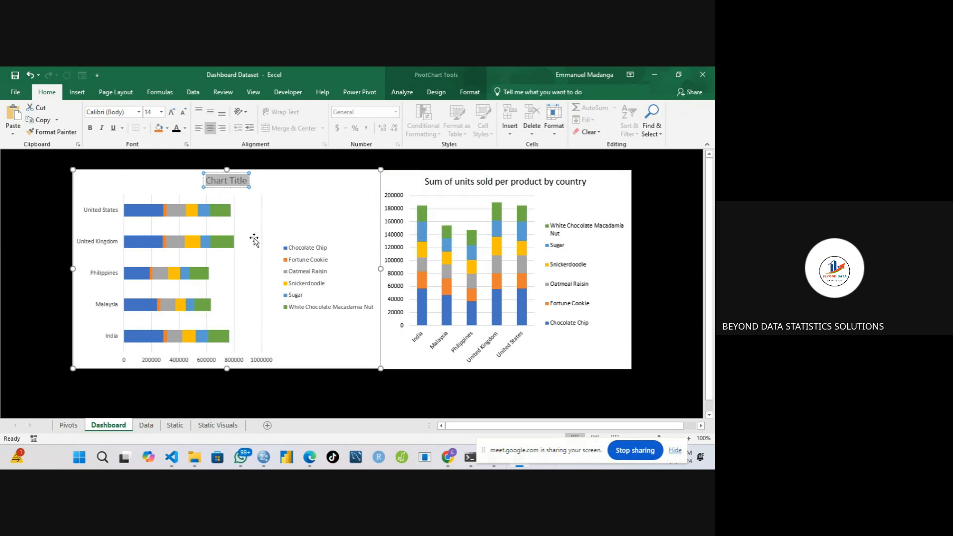
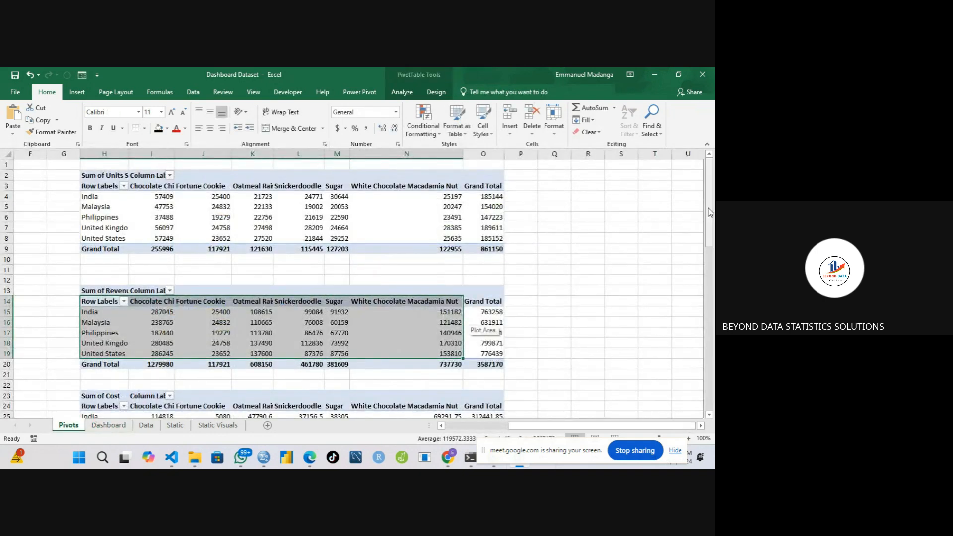
# Insert a Line PivotChart from the monthly profit, revenue and cost PivotTable on the Pivots sheet, leaving out its Grand Total row from the selection.
pyautogui.moveTo(711, 210); pyautogui.dragTo(713, 354)
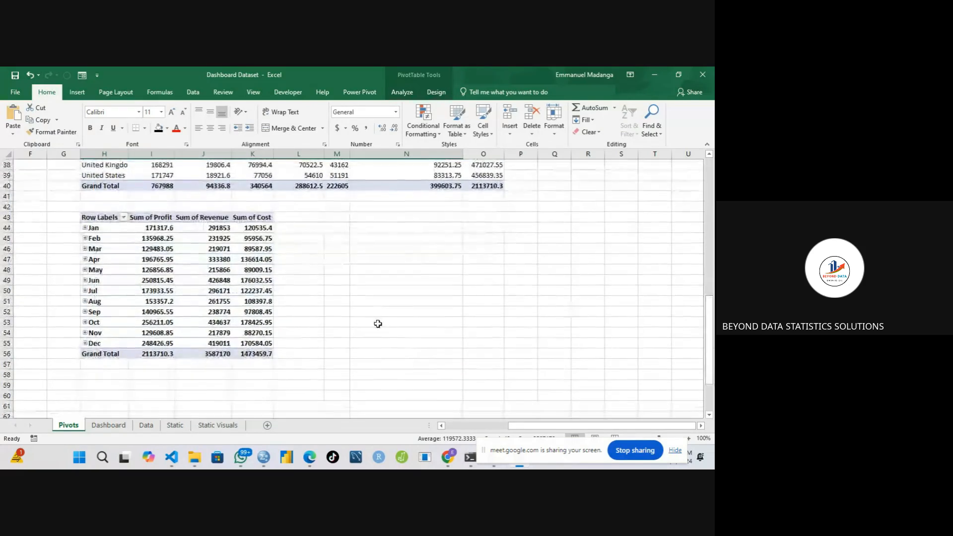
pyautogui.click(99, 219)
pyautogui.moveTo(100, 218); pyautogui.dragTo(241, 342)
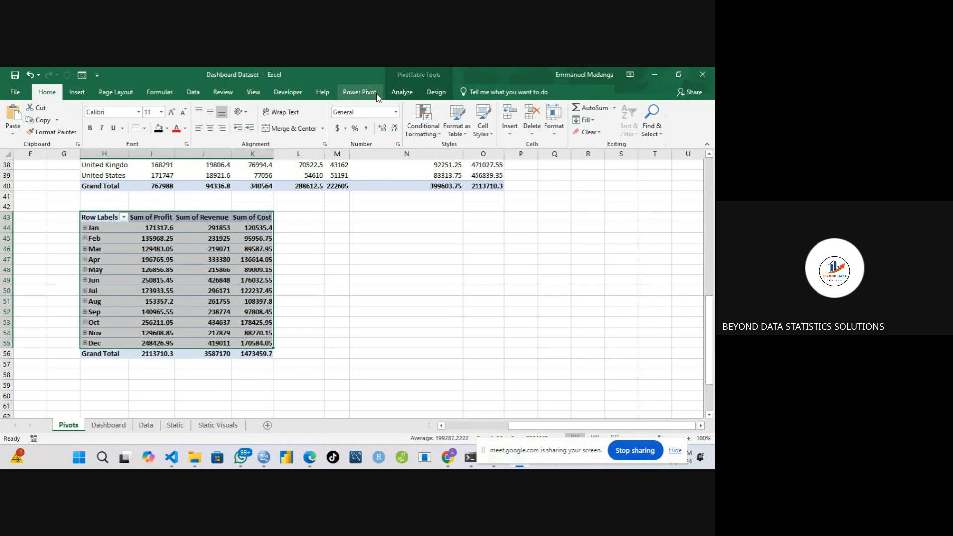
pyautogui.click(397, 93)
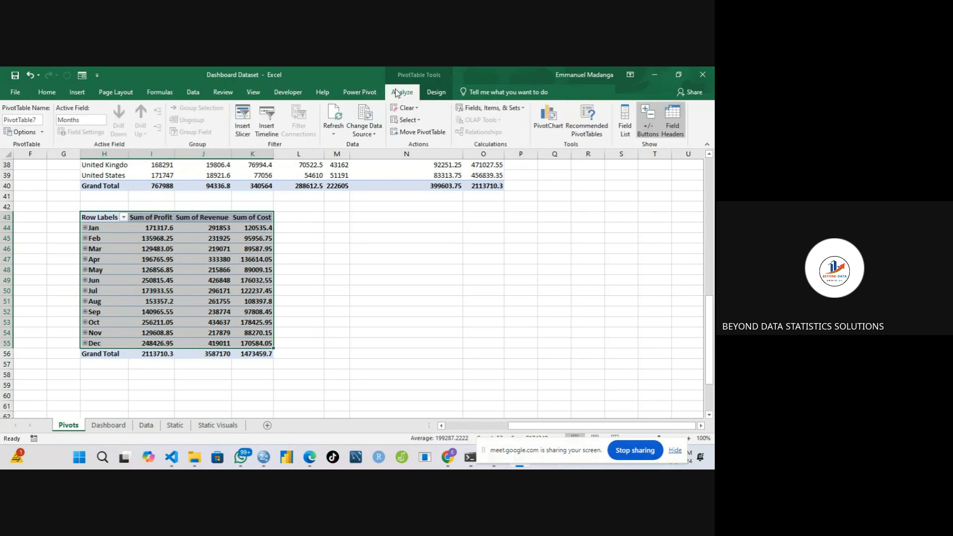
pyautogui.click(549, 121)
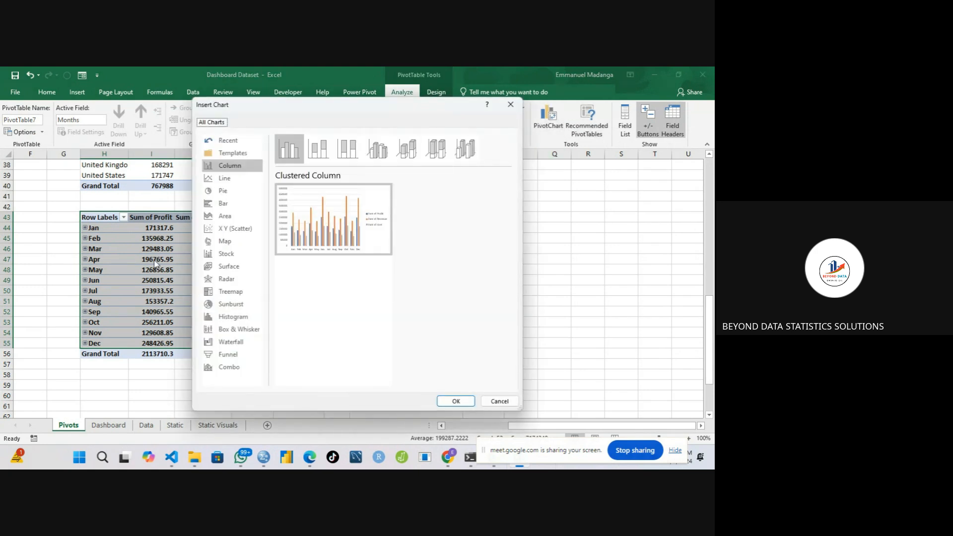
pyautogui.click(216, 179)
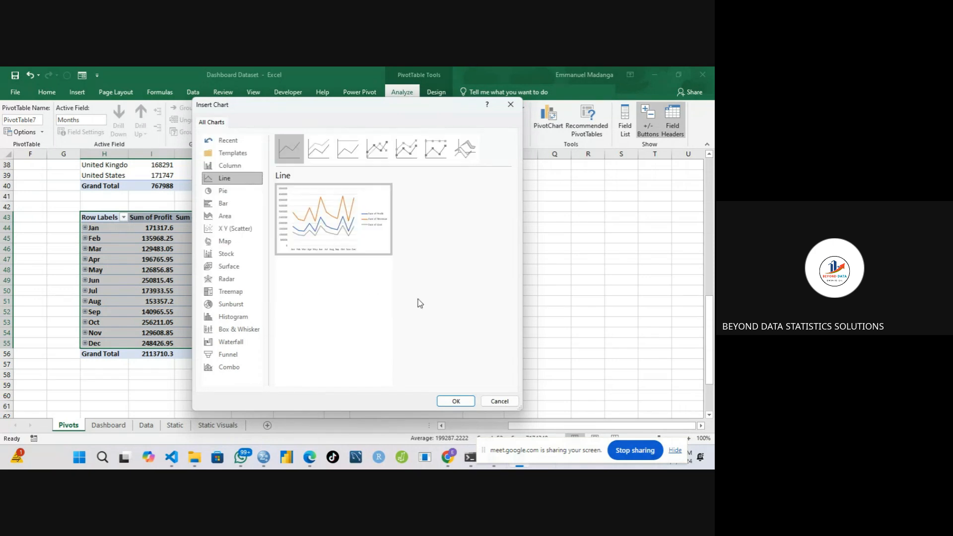
pyautogui.click(314, 146)
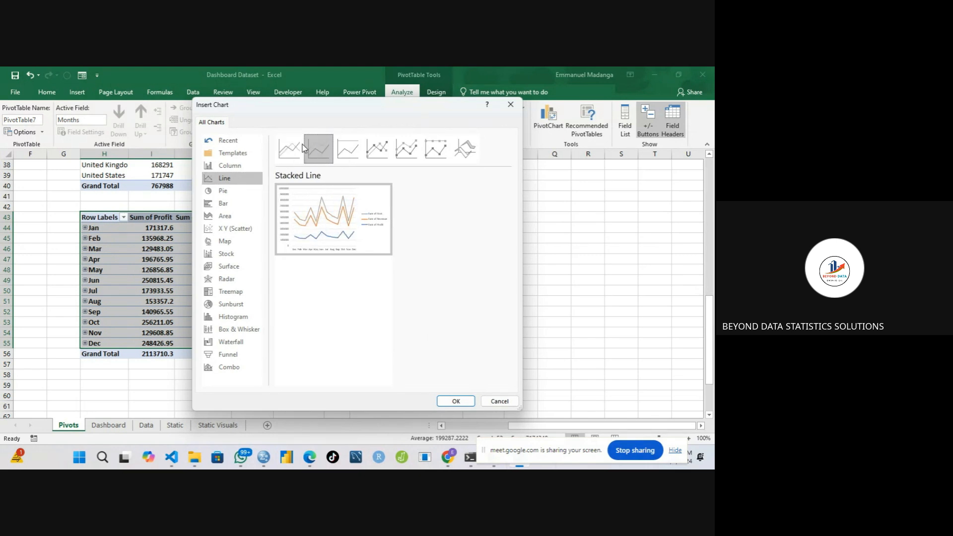
pyautogui.click(293, 147)
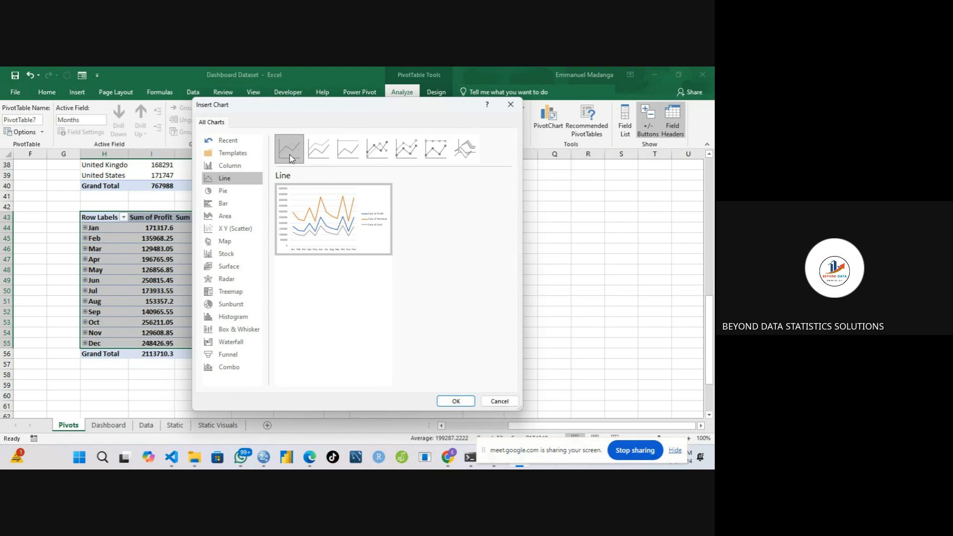
pyautogui.click(456, 401)
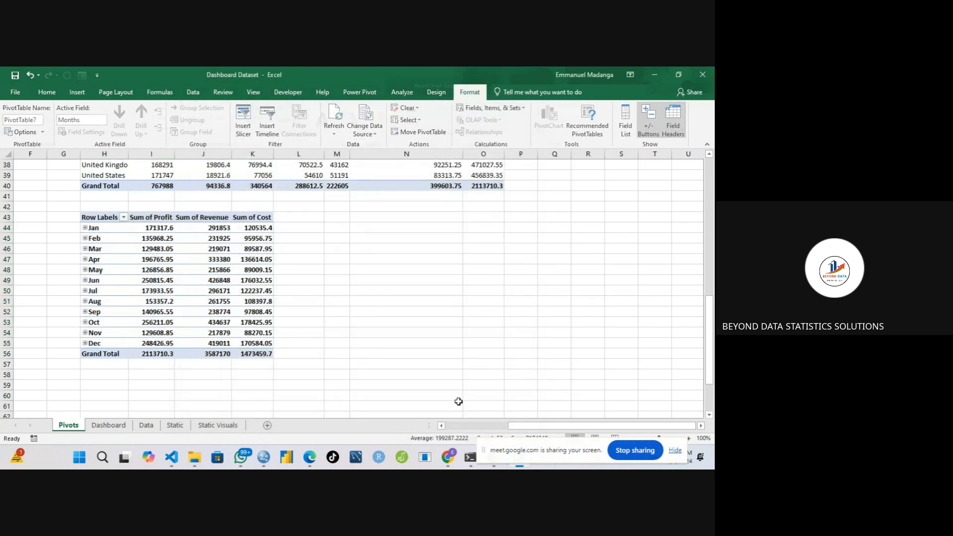
# Enlarge the line chart to about 6.72" wide and 3.38" high, and hide all its field buttons.
pyautogui.moveTo(484, 287); pyautogui.dragTo(570, 287)
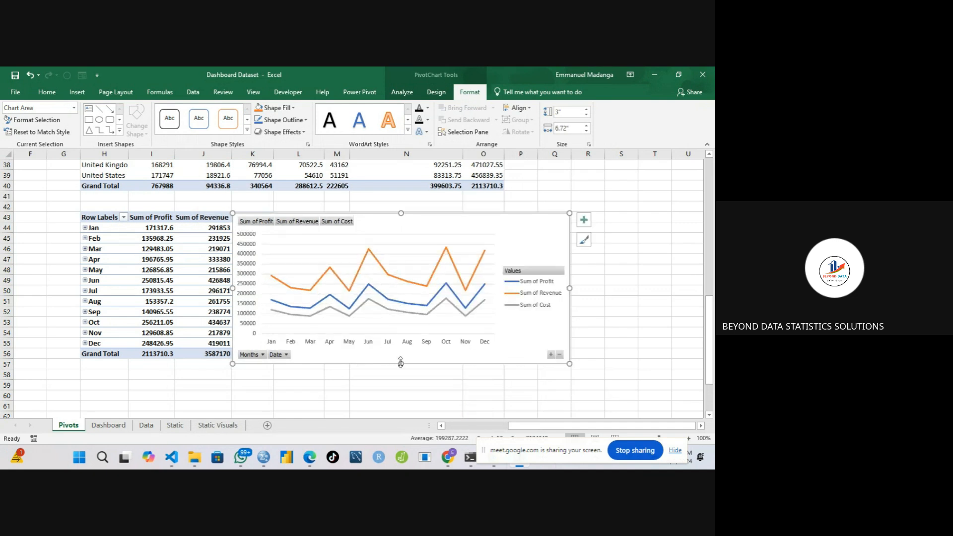
pyautogui.moveTo(403, 363); pyautogui.dragTo(401, 382)
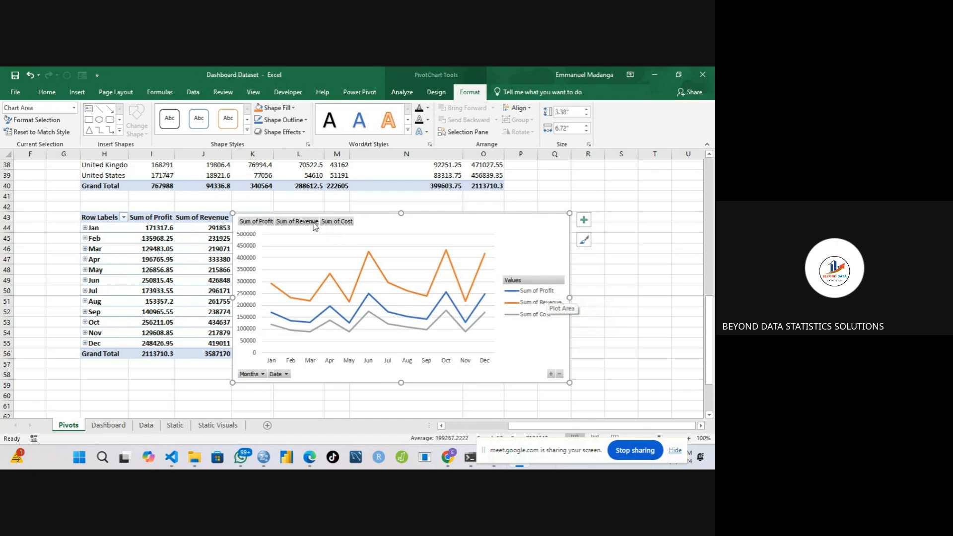
pyautogui.rightClick(519, 281)
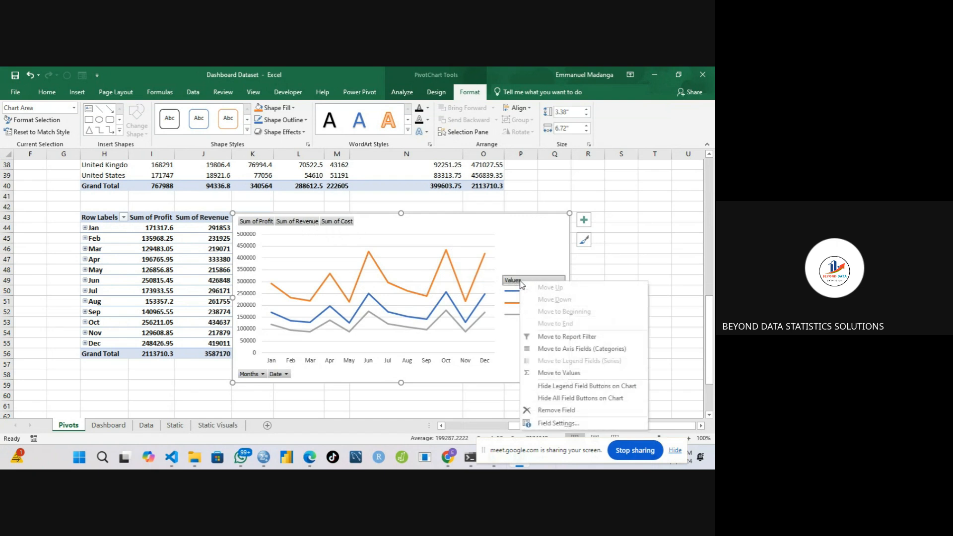
pyautogui.click(553, 398)
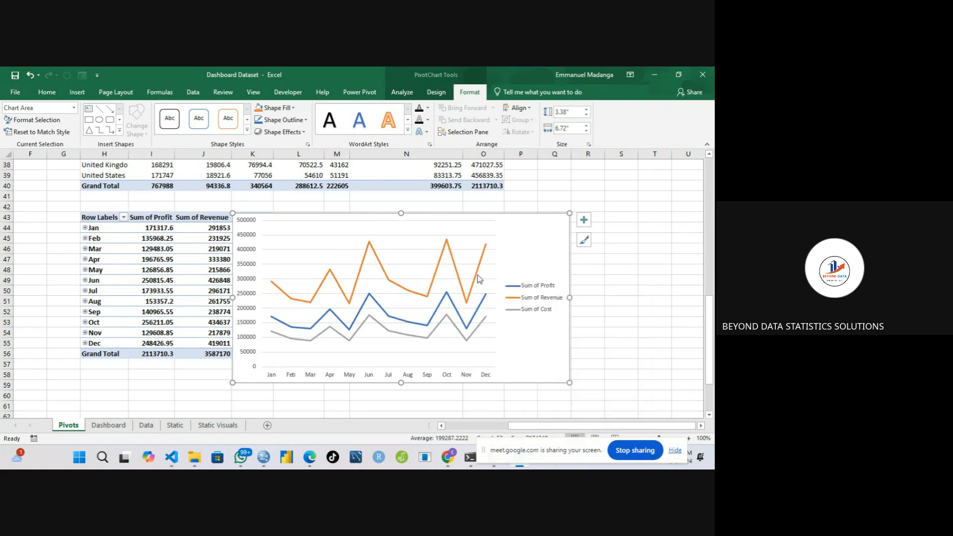
# Add a title to the line chart reading "Sum of profit, Revenue and Cost over time".
pyautogui.click(586, 221)
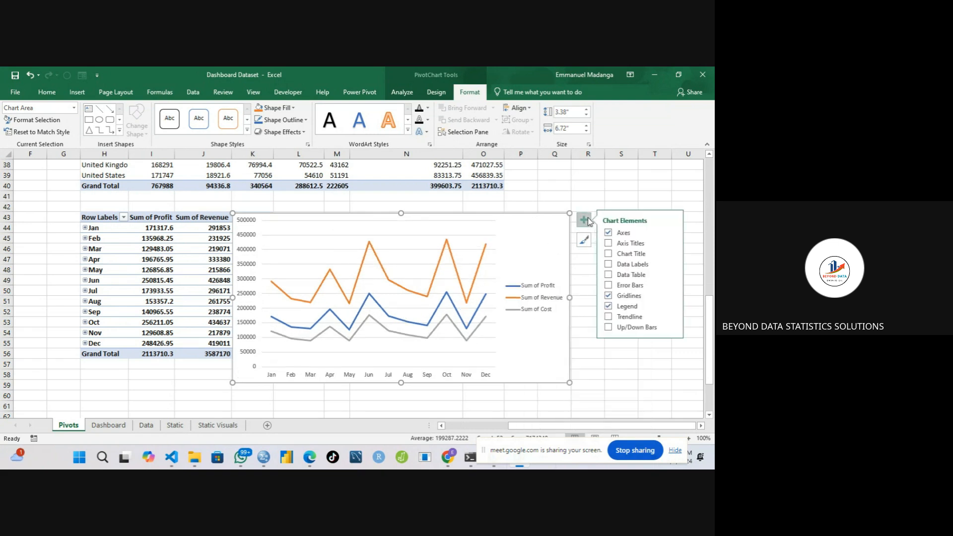
pyautogui.click(609, 254)
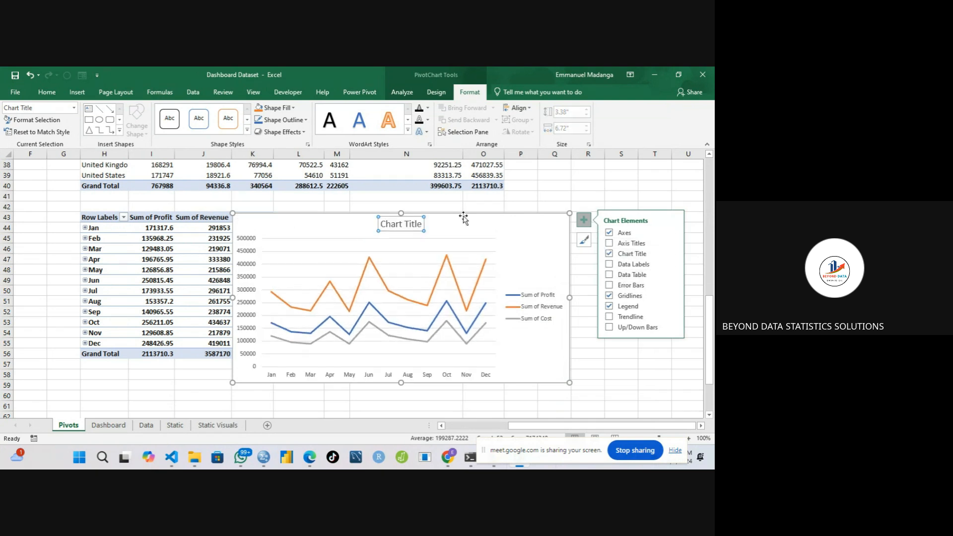
pyautogui.click(399, 225)
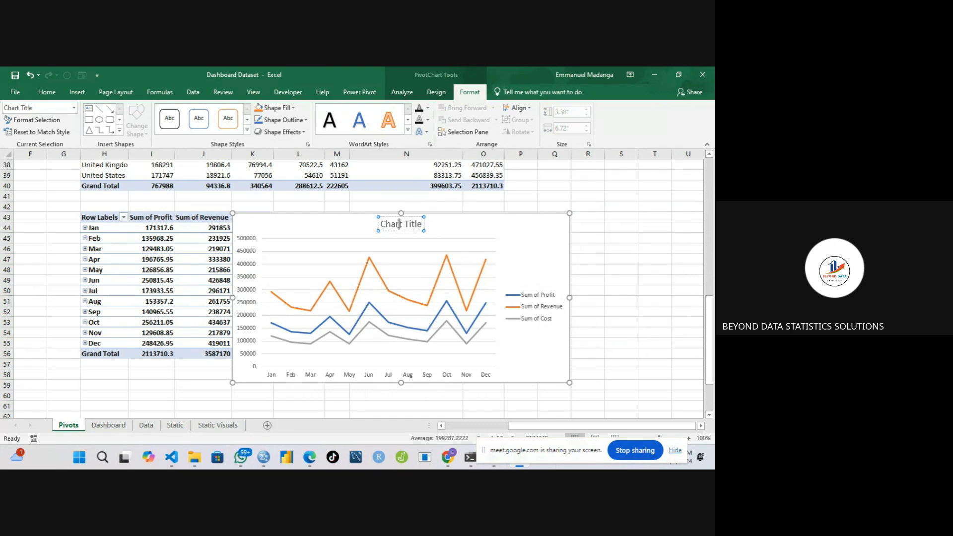
pyautogui.tripleClick(400, 225)
pyautogui.write('Sum of proit')
pyautogui.press('BackSpace')
pyautogui.press('BackSpace')
pyautogui.press('BackSpace')
pyautogui.write('fit, Revenue an')
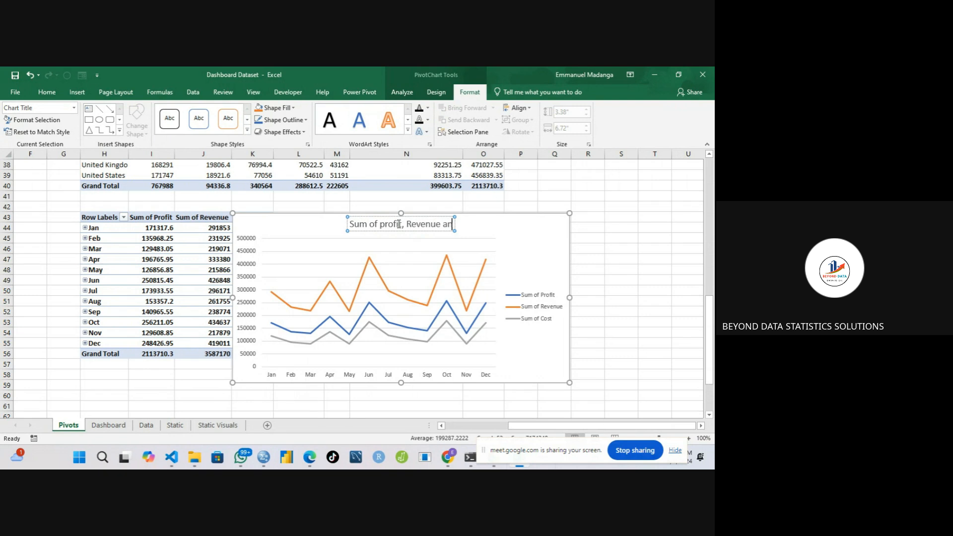
pyautogui.write('d Cost over time')
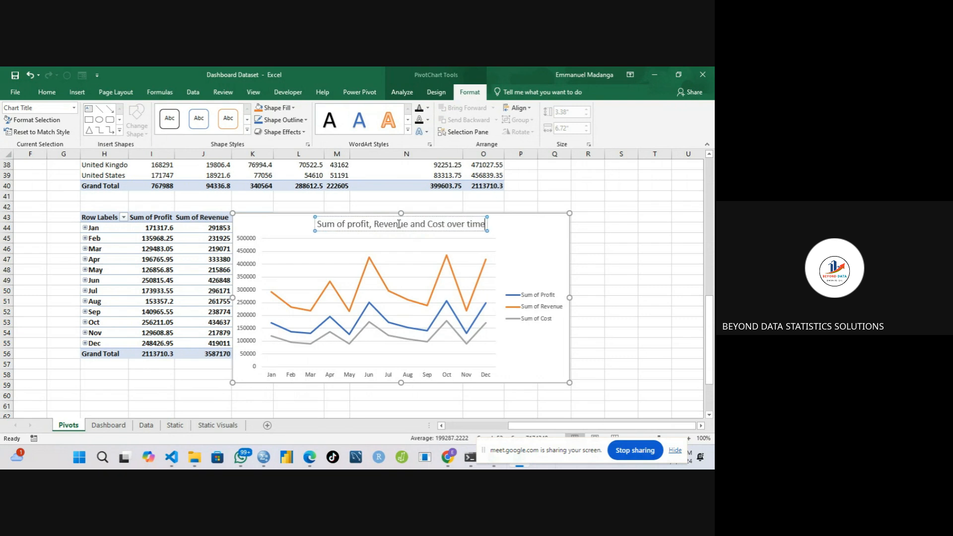
pyautogui.click(523, 233)
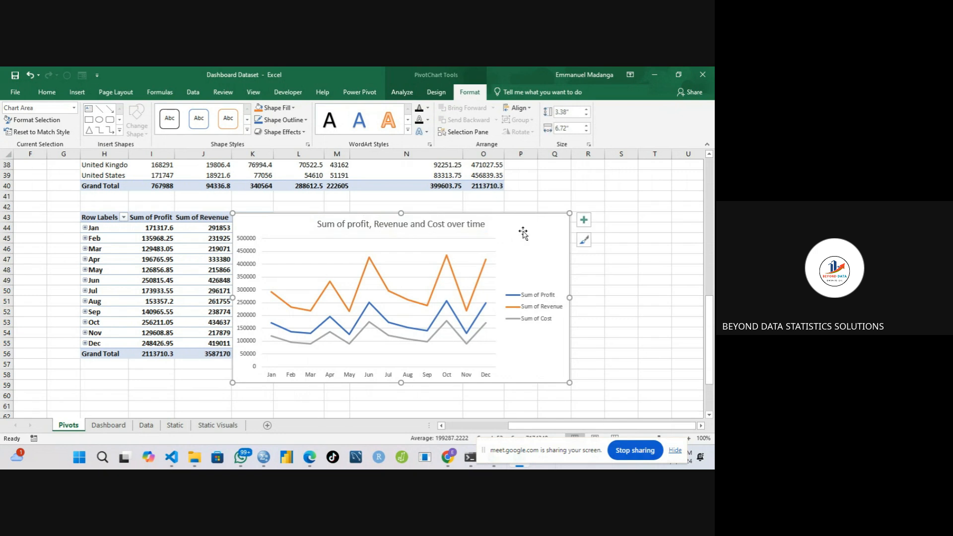
# Move the line chart from the Pivots sheet to the Dashboard sheet, placing it below the revenue and units sold charts.
pyautogui.press('Delete')
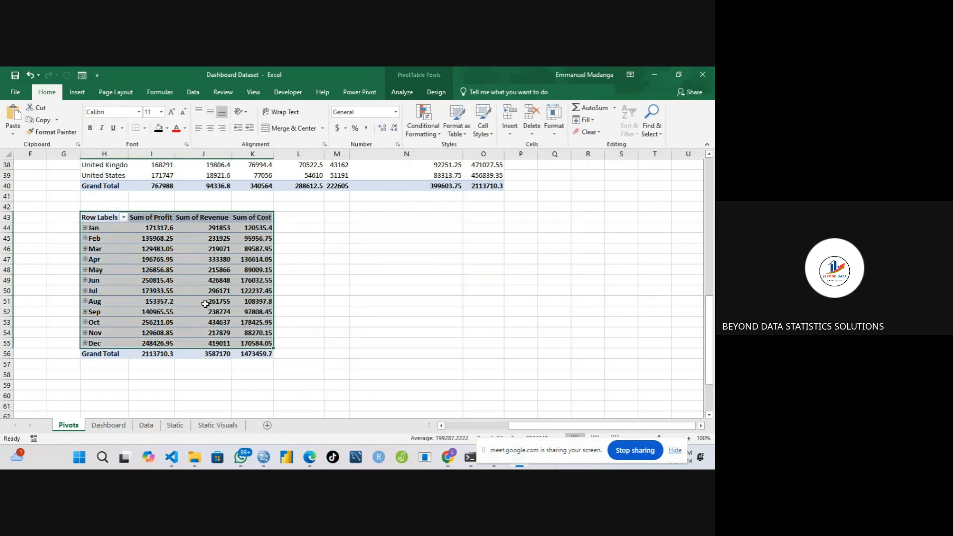
pyautogui.click(108, 425)
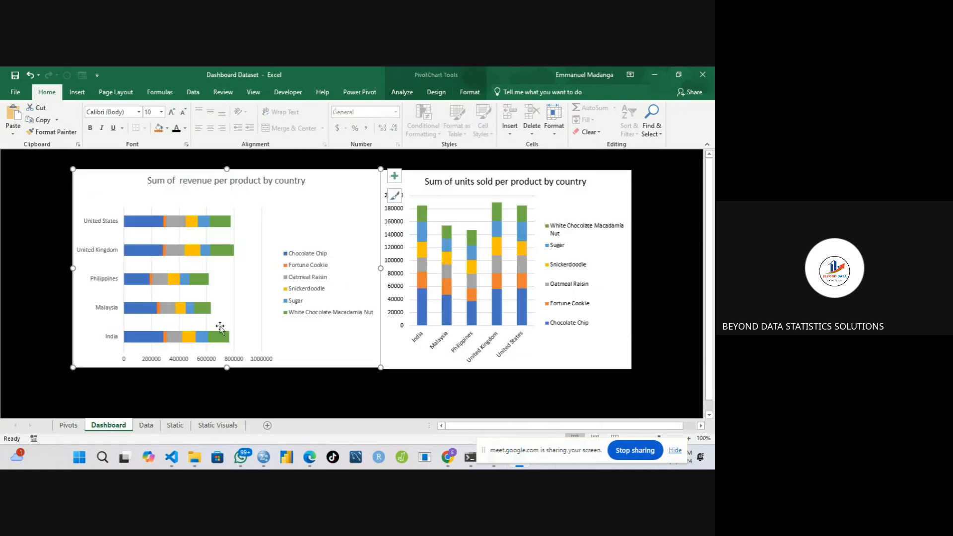
pyautogui.click(369, 378)
pyautogui.press('Down')
pyautogui.press('Down')
pyautogui.press('Down')
pyautogui.press('Down')
pyautogui.press('Down')
pyautogui.press('Down')
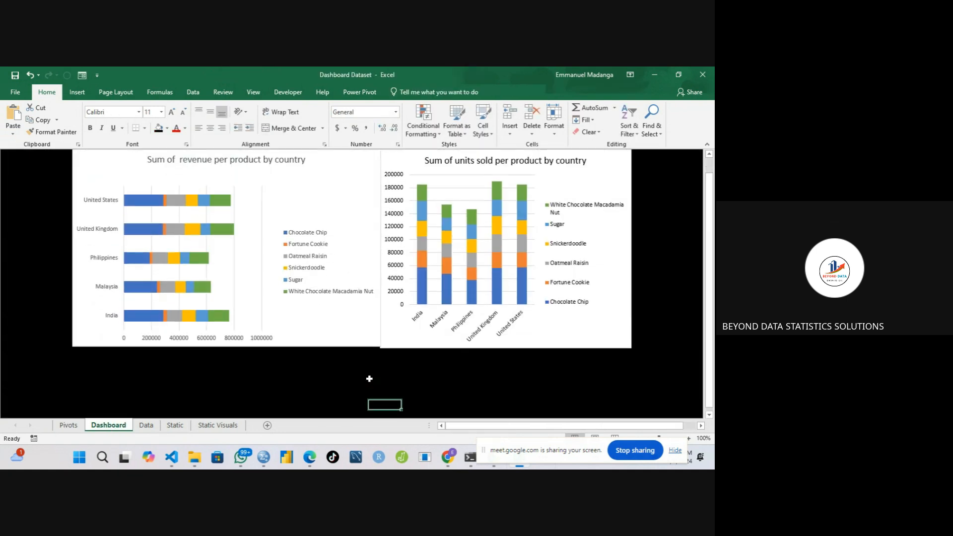
pyautogui.click(169, 352)
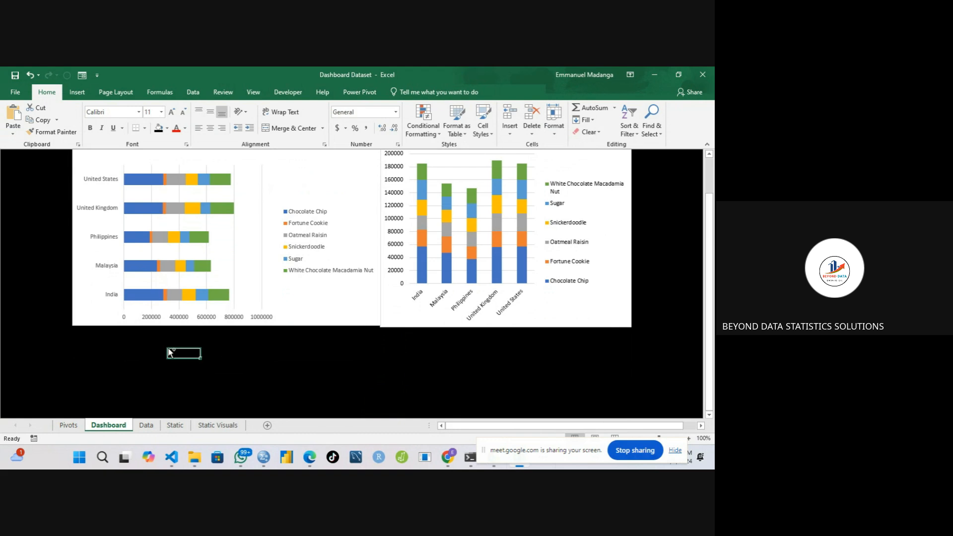
pyautogui.hotkey('ctrl', 'v')
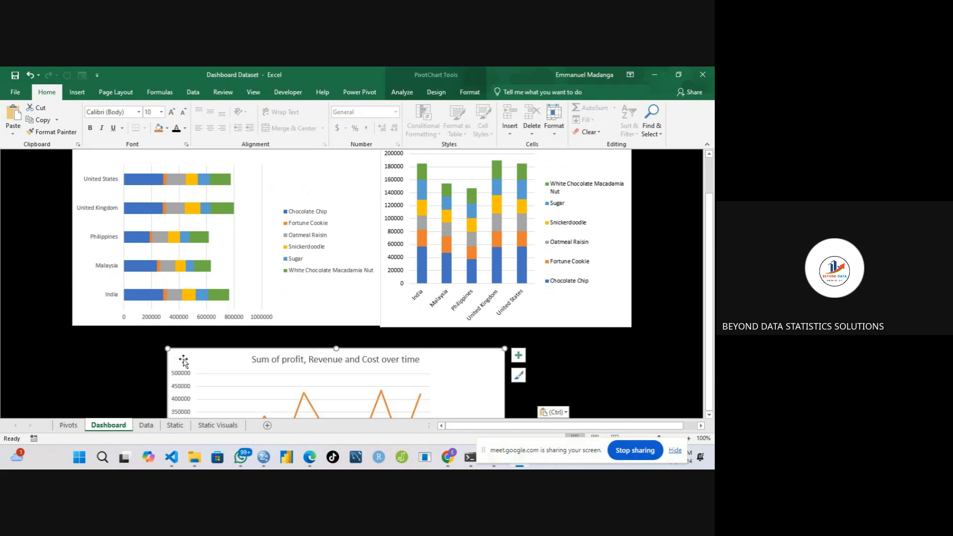
pyautogui.doubleClick(183, 360)
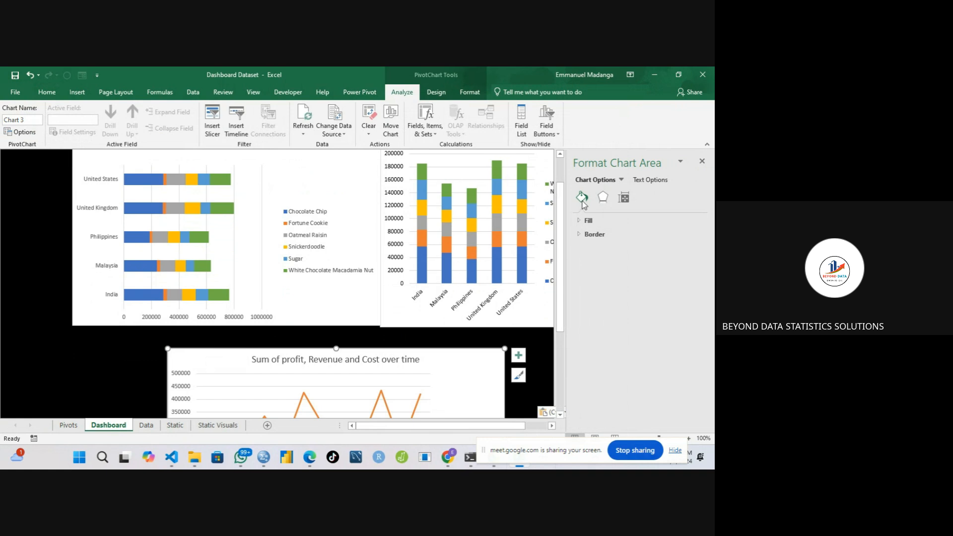
pyautogui.click(702, 161)
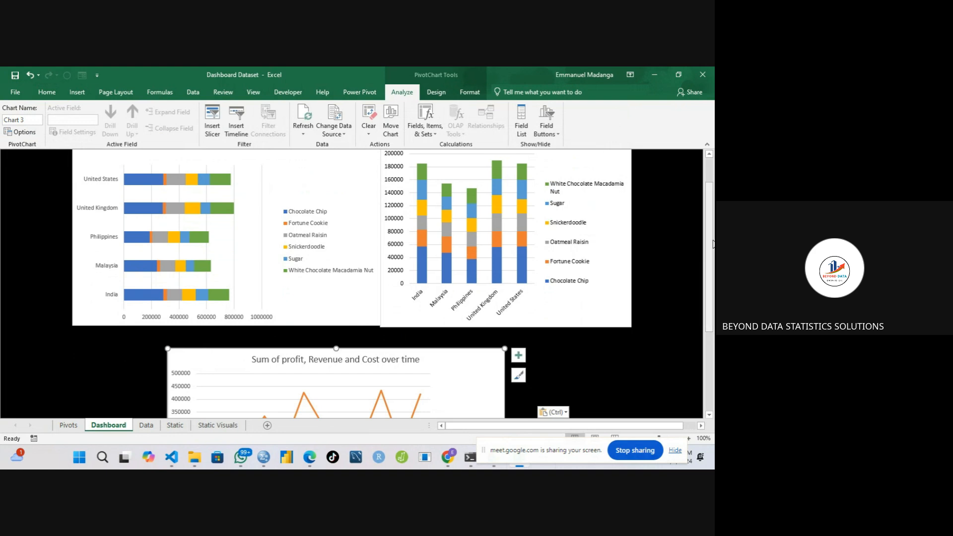
# Stretch the line chart across the combined width of the two upper charts and up to their lower edges, and set its text colour to black.
pyautogui.moveTo(713, 245); pyautogui.dragTo(714, 273)
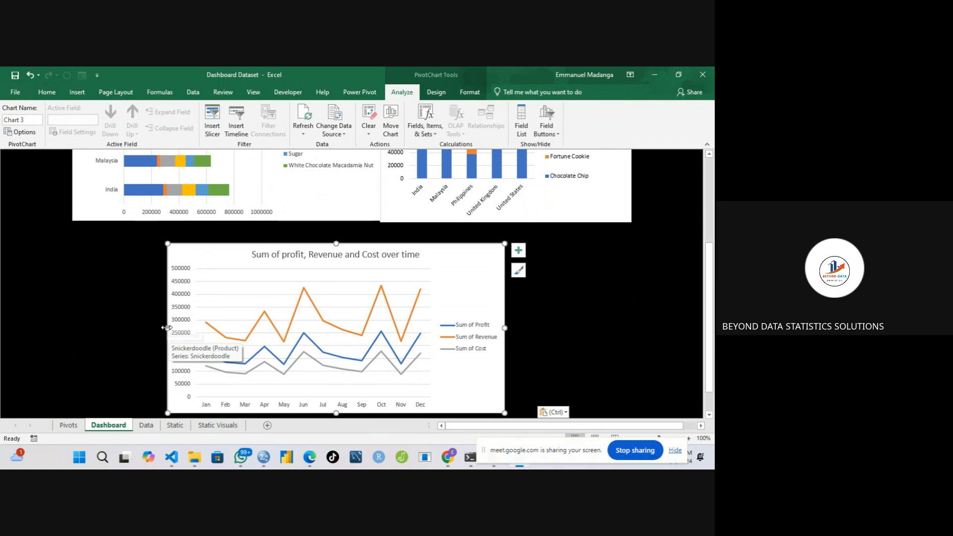
pyautogui.moveTo(168, 328); pyautogui.dragTo(76, 305)
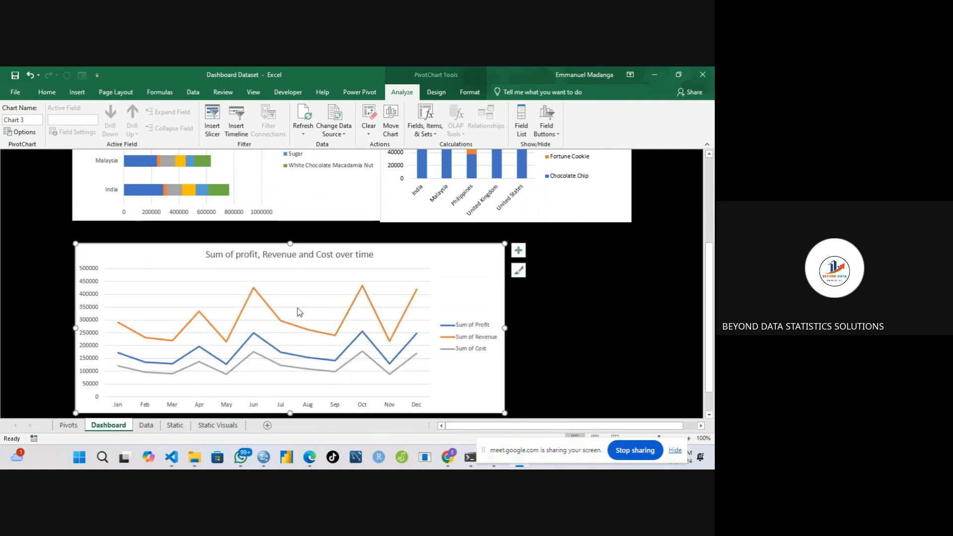
pyautogui.moveTo(505, 328); pyautogui.dragTo(633, 312)
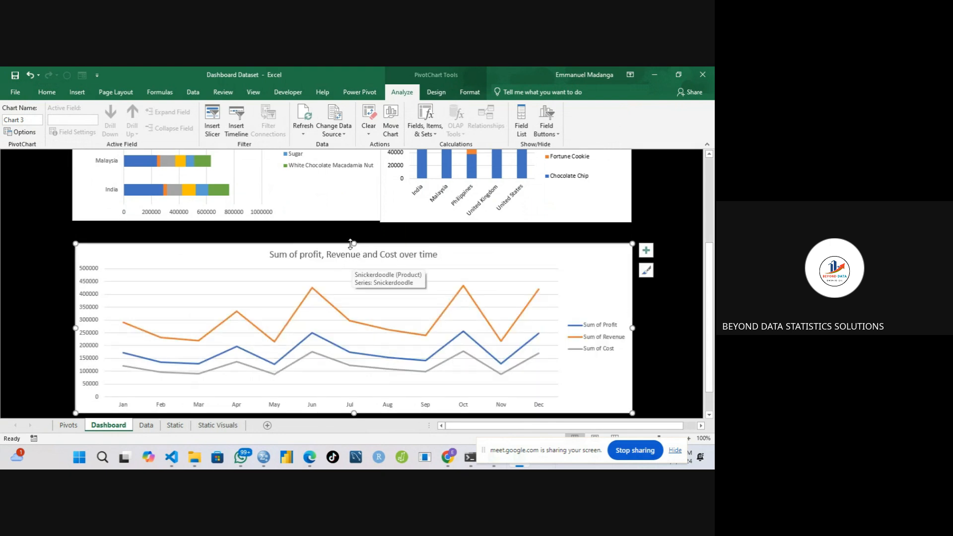
pyautogui.moveTo(352, 243); pyautogui.dragTo(354, 225)
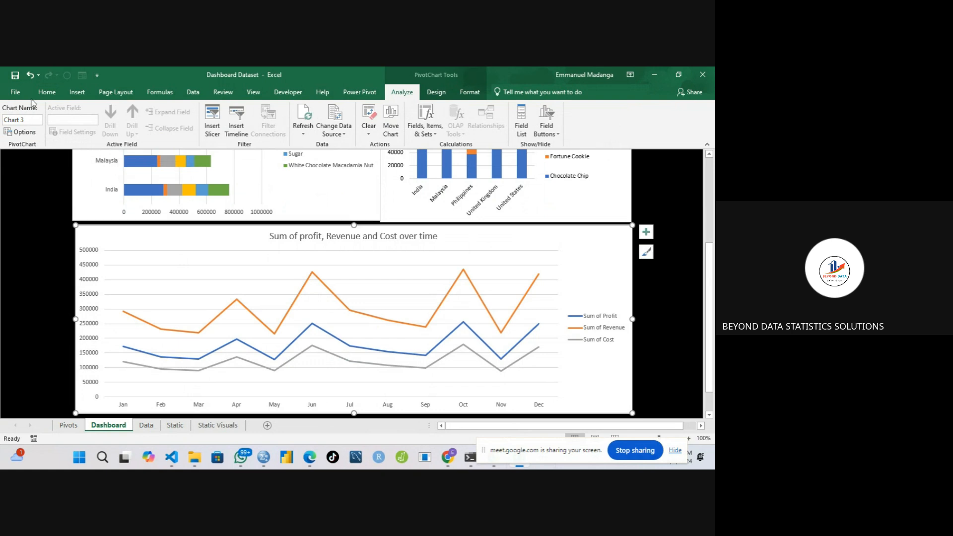
pyautogui.click(51, 94)
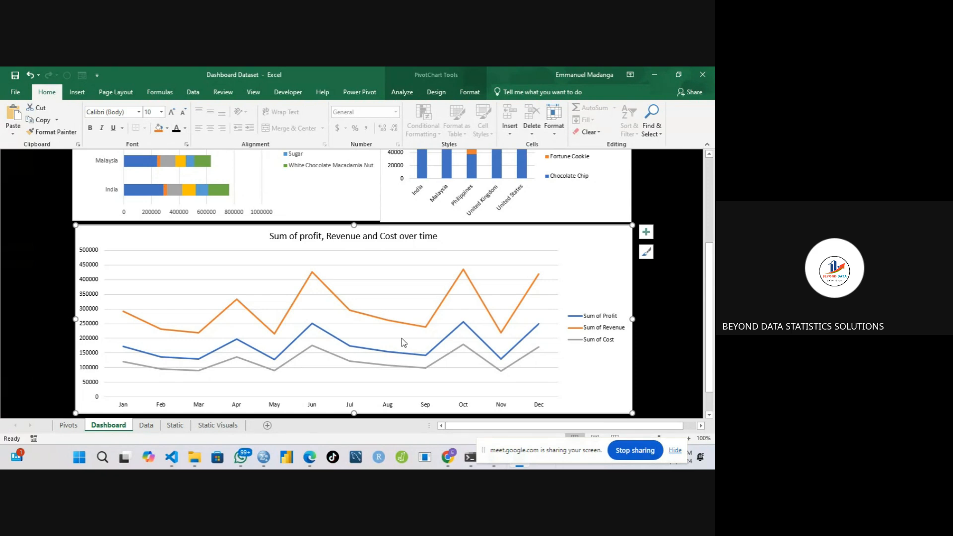
# Extend the line chart's upper edge to meet the lower edges of the revenue and units sold charts.
pyautogui.moveTo(710, 323); pyautogui.dragTo(713, 236)
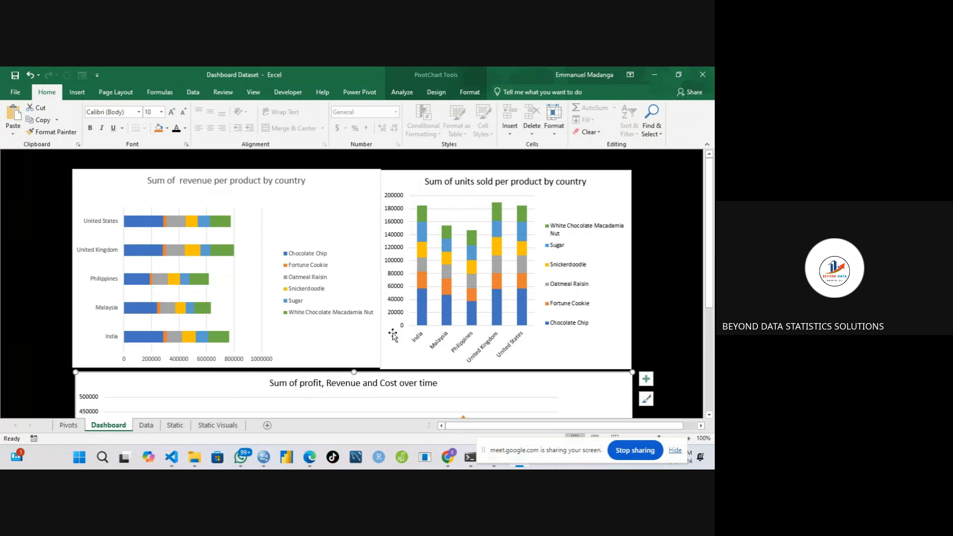
pyautogui.moveTo(353, 372); pyautogui.dragTo(352, 368)
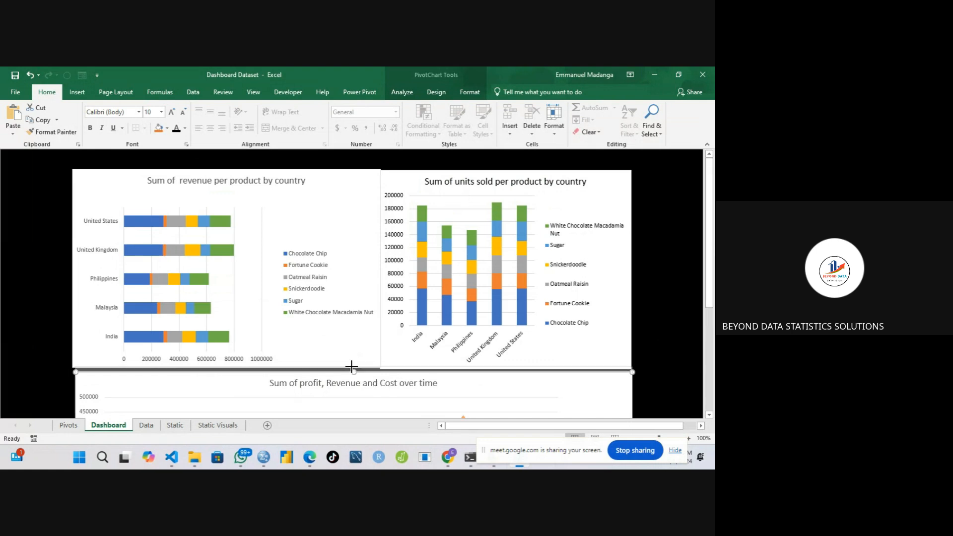
pyautogui.click(34, 231)
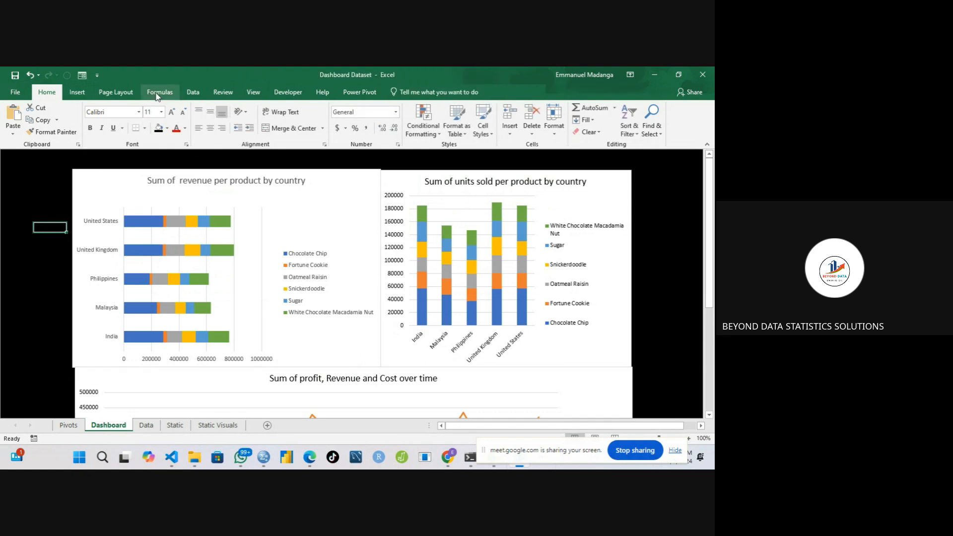
# Draw a rounded rectangle banner about 11.04" wide and 0.39" high above the two upper charts, starting at the revenue chart's outer edge.
pyautogui.click(78, 93)
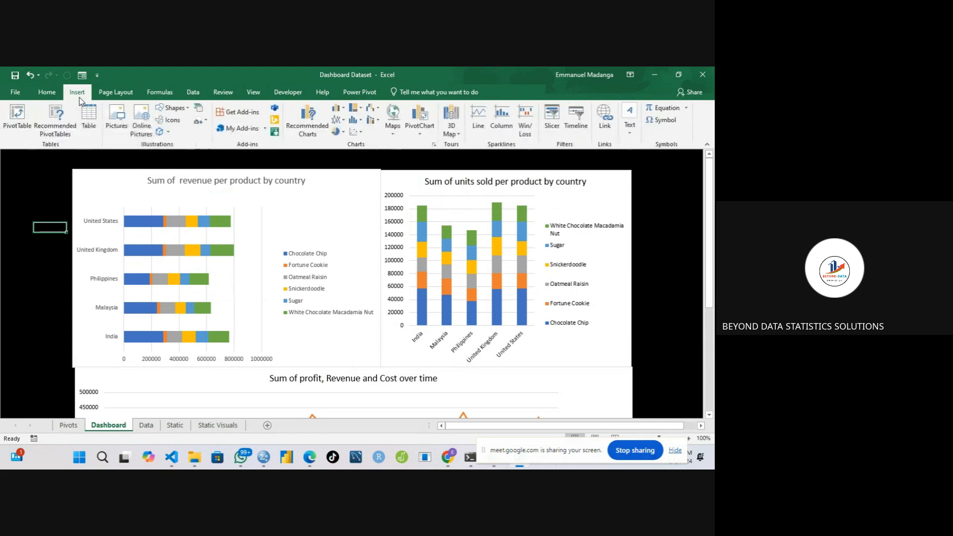
pyautogui.click(188, 109)
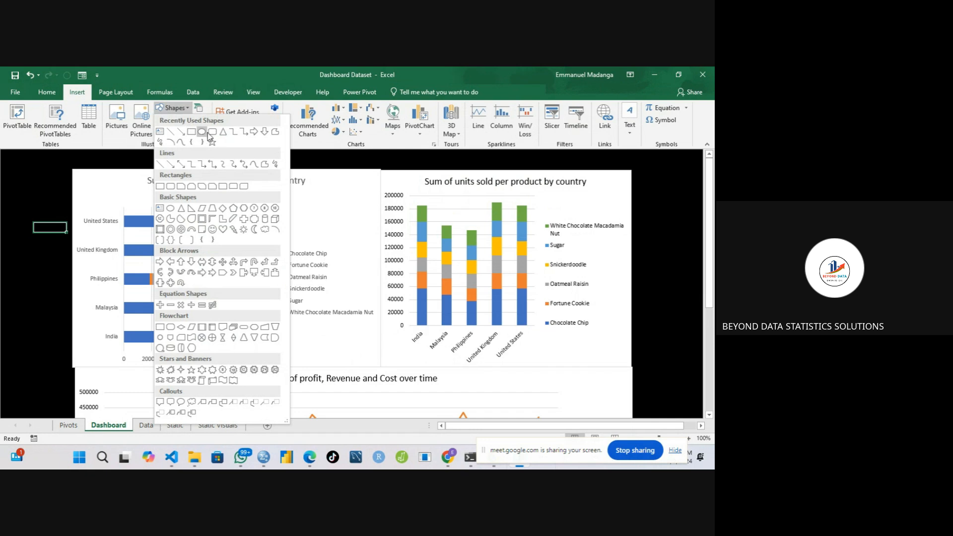
pyautogui.click(209, 132)
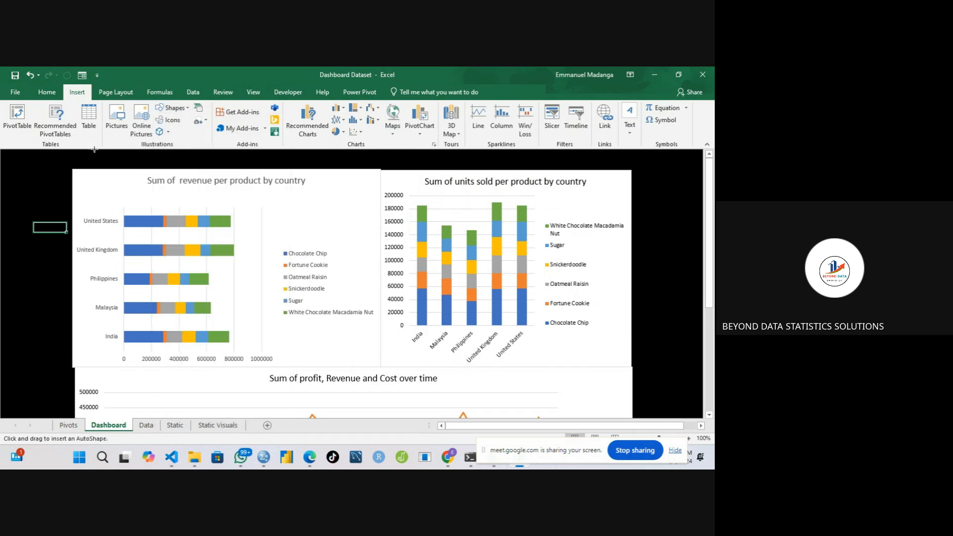
pyautogui.moveTo(92, 149)
pyautogui.mouseDown()
pyautogui.moveTo(364, 171)
pyautogui.moveTo(447, 161)
pyautogui.moveTo(579, 178)
pyautogui.moveTo(626, 169)
pyautogui.mouseUp()
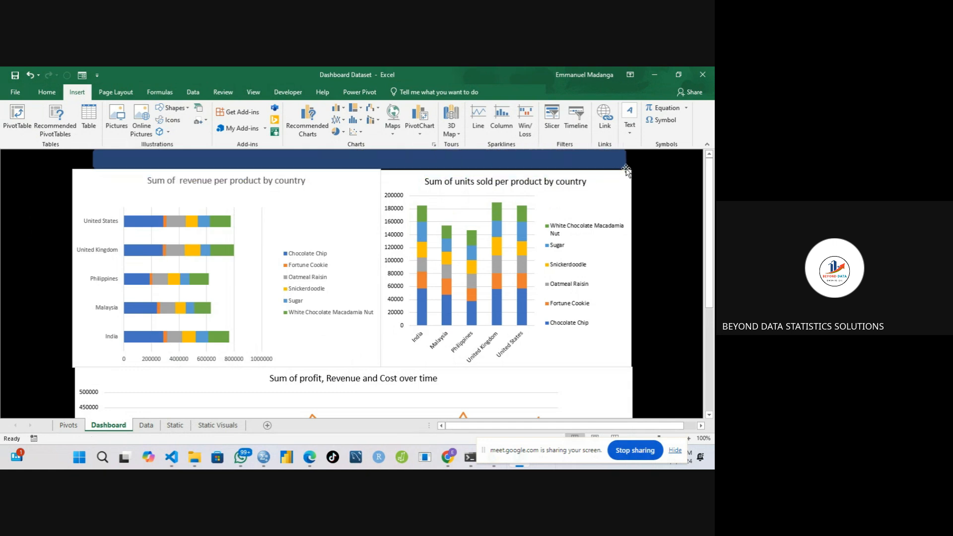
pyautogui.moveTo(92, 158); pyautogui.dragTo(71, 157)
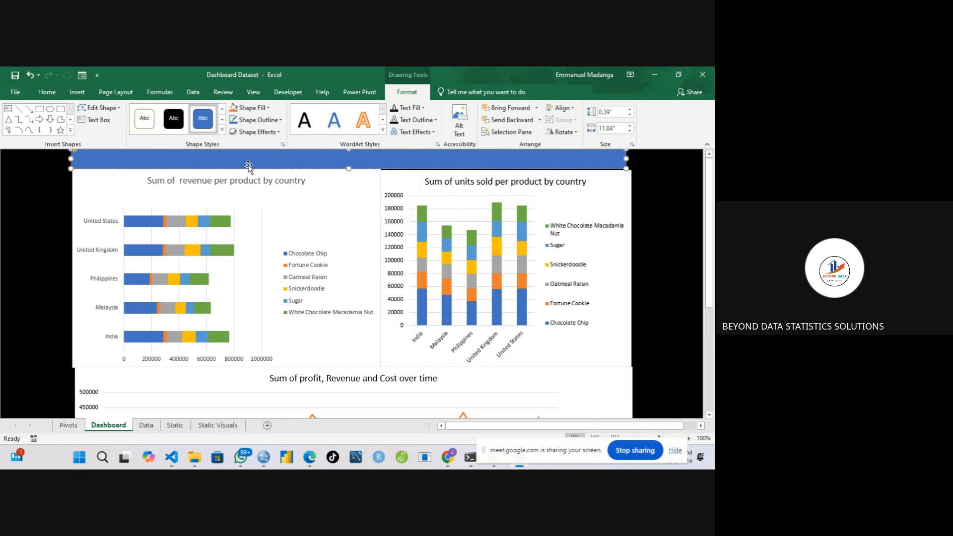
pyautogui.click(48, 197)
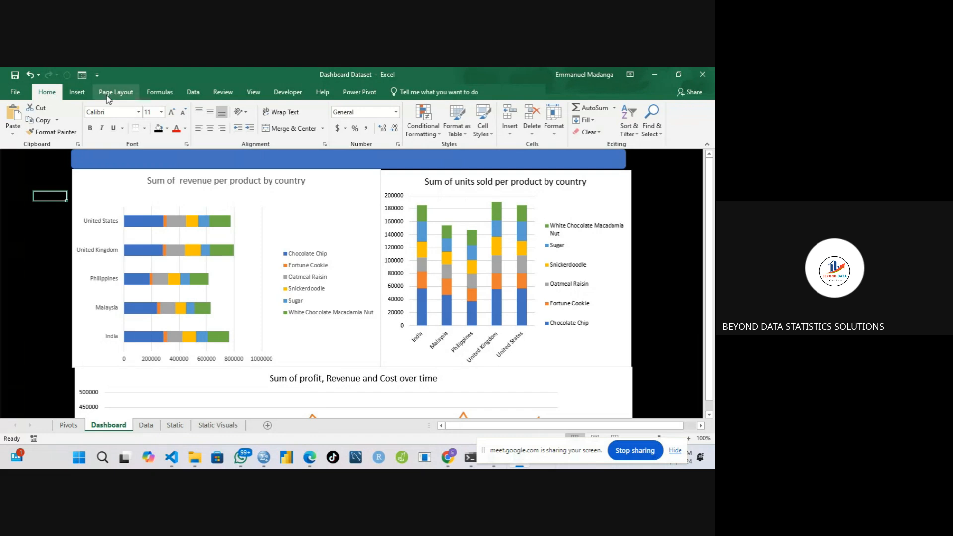
# Insert a text box across the blue banner with the text "My Hotel Dashboard".
pyautogui.click(74, 94)
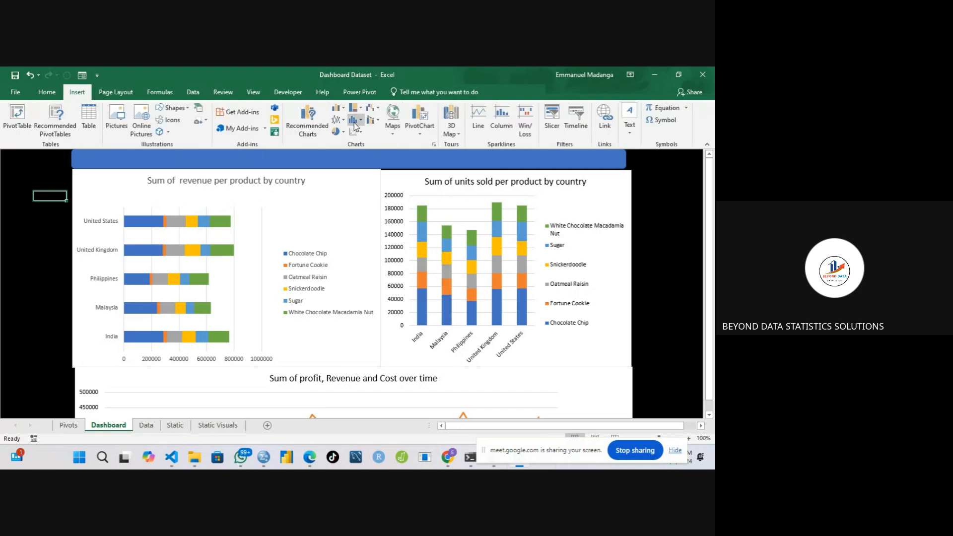
pyautogui.click(630, 121)
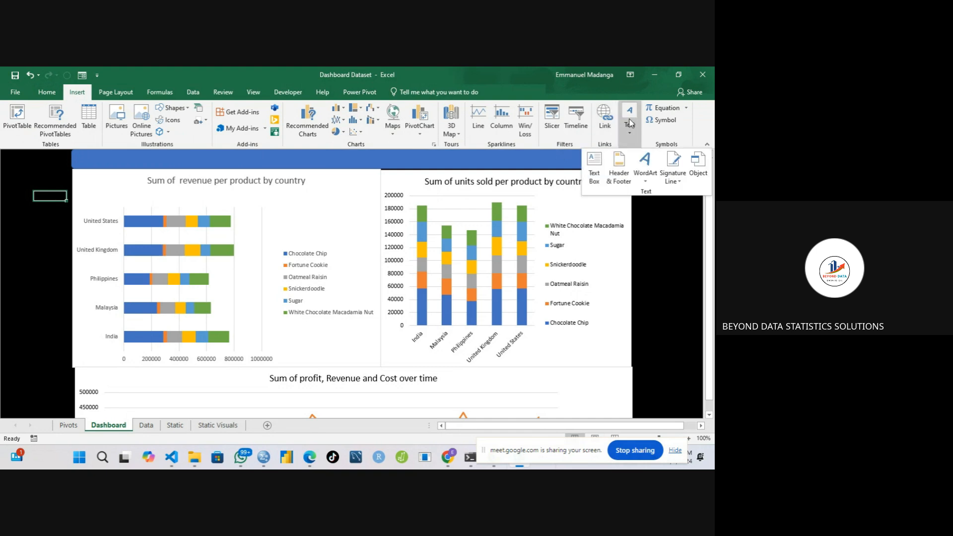
pyautogui.click(594, 169)
pyautogui.moveTo(77, 151); pyautogui.dragTo(613, 163)
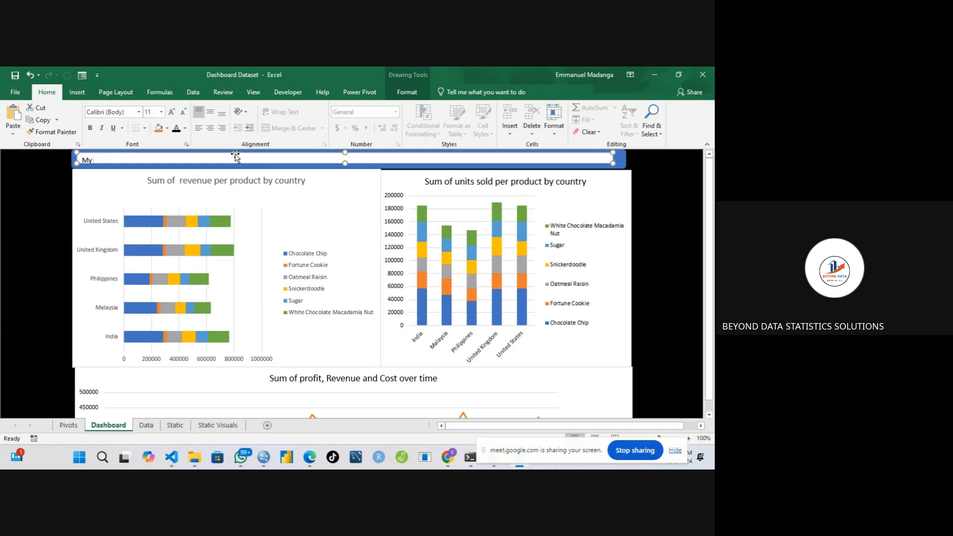
pyautogui.write('otel Dashboard')
# Centre the dashboard title horizontally in its text box and enlarge its font size to 24.
pyautogui.hotkey('ctrl', 'a')
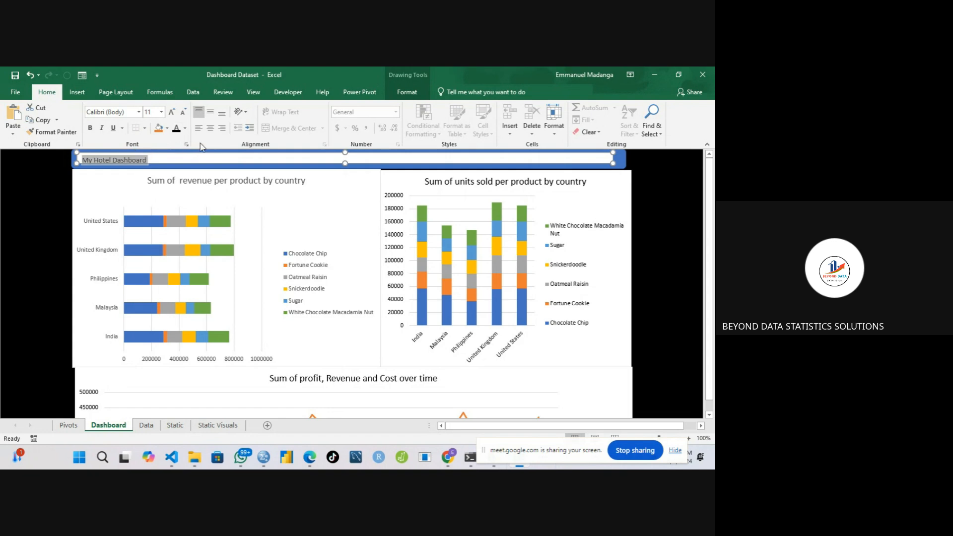
pyautogui.click(210, 128)
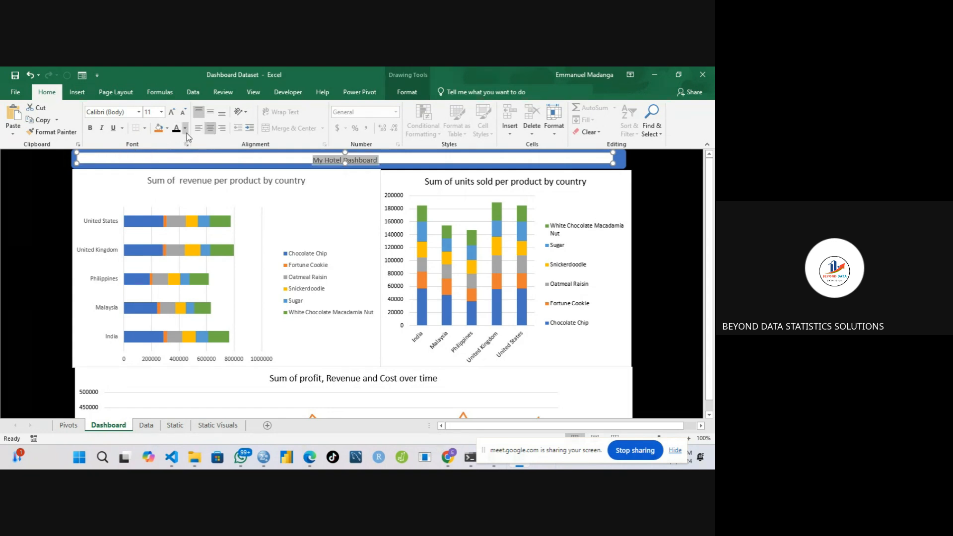
pyautogui.click(171, 113)
pyautogui.click(172, 113)
pyautogui.click(172, 113)
pyautogui.click(172, 114)
pyautogui.click(171, 114)
pyautogui.click(171, 114)
pyautogui.click(172, 113)
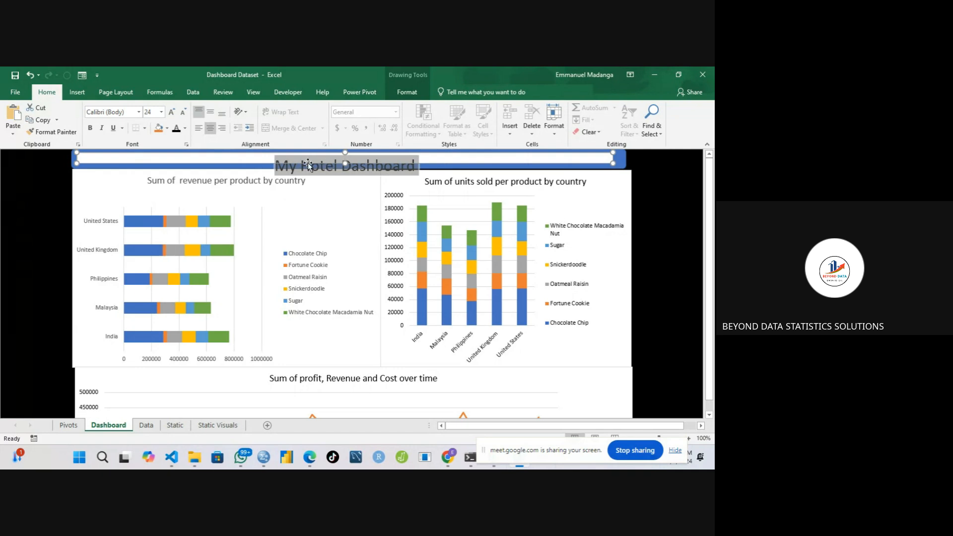
# Middle-align the dashboard title vertically and extend its text box down to the banner's lower edge.
pyautogui.click(212, 115)
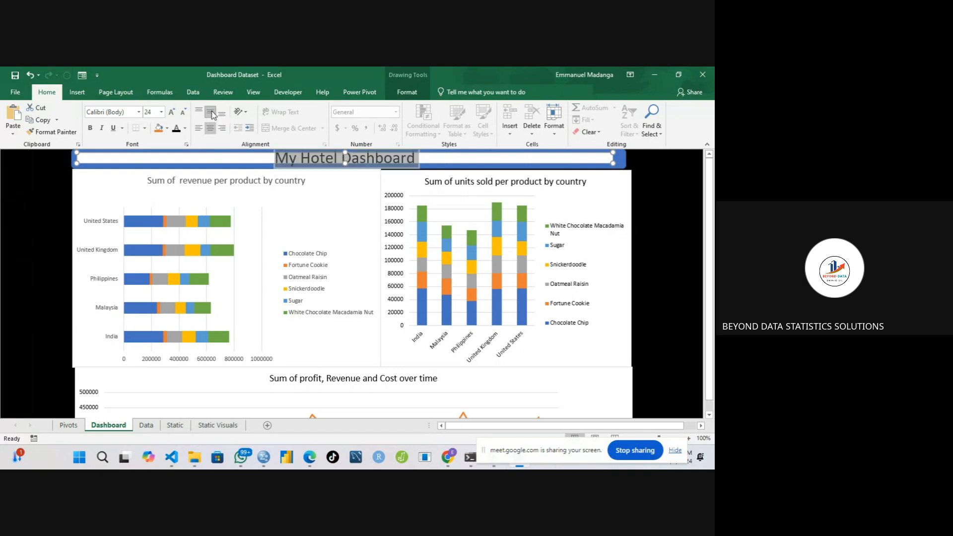
pyautogui.click(39, 216)
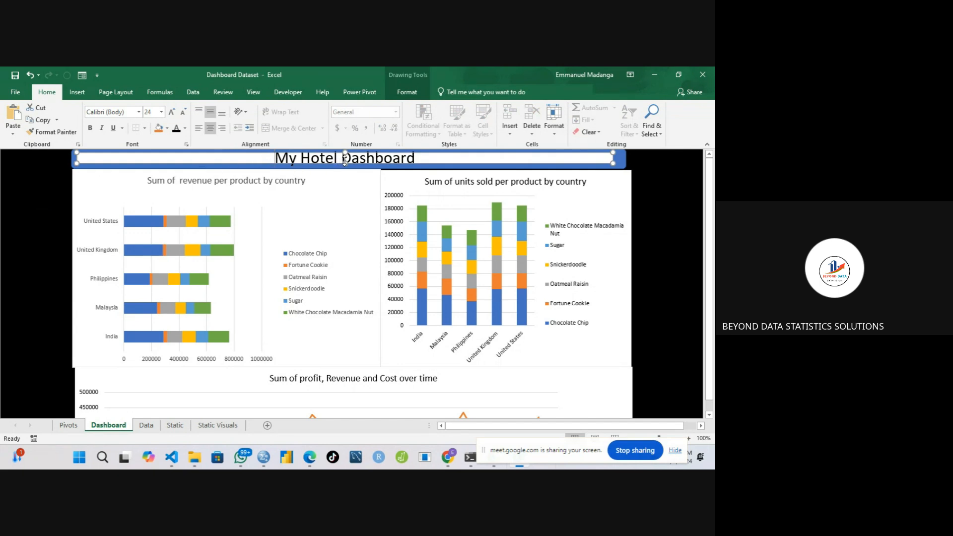
pyautogui.moveTo(344, 160); pyautogui.dragTo(342, 170)
pyautogui.click(42, 183)
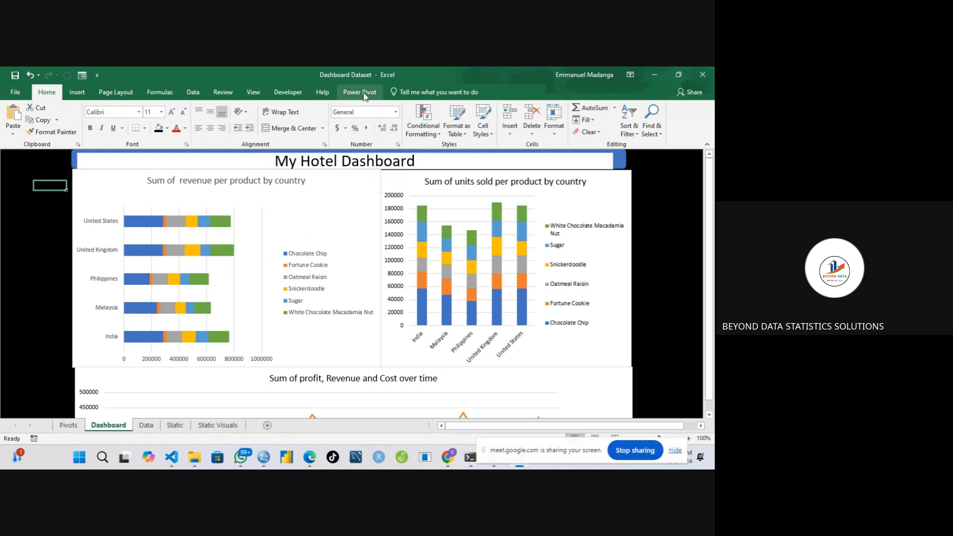
# Insert slicers for Country and Product from the revenue chart.
pyautogui.click(303, 179)
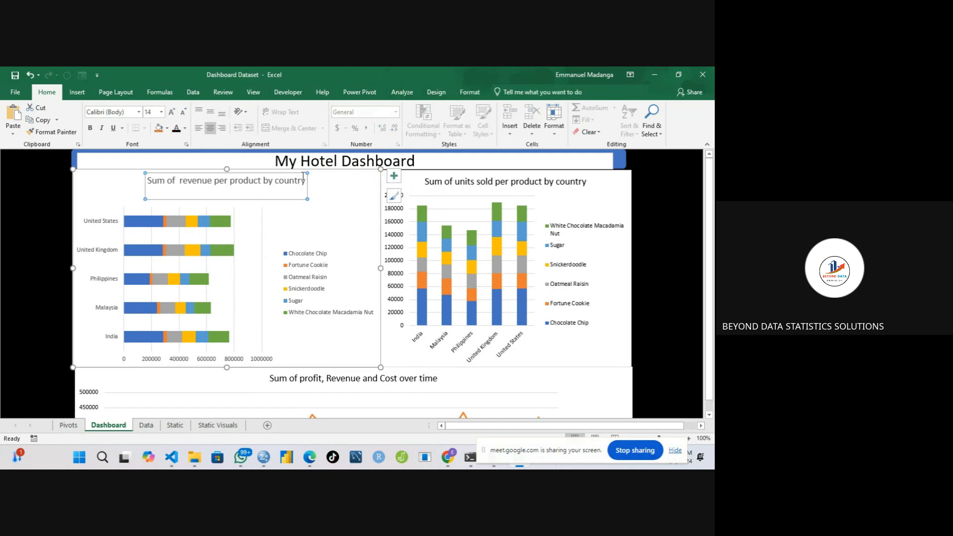
pyautogui.click(393, 92)
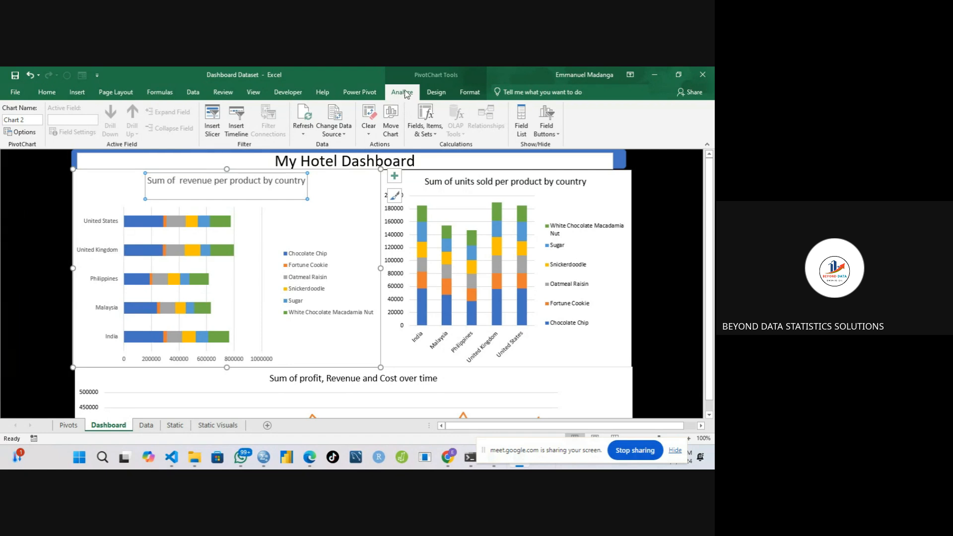
pyautogui.click(218, 128)
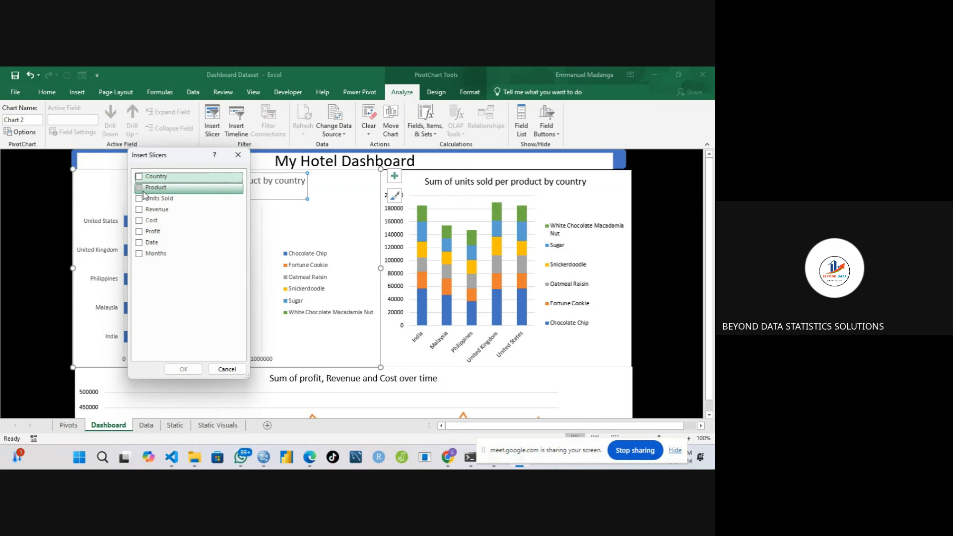
pyautogui.click(139, 177)
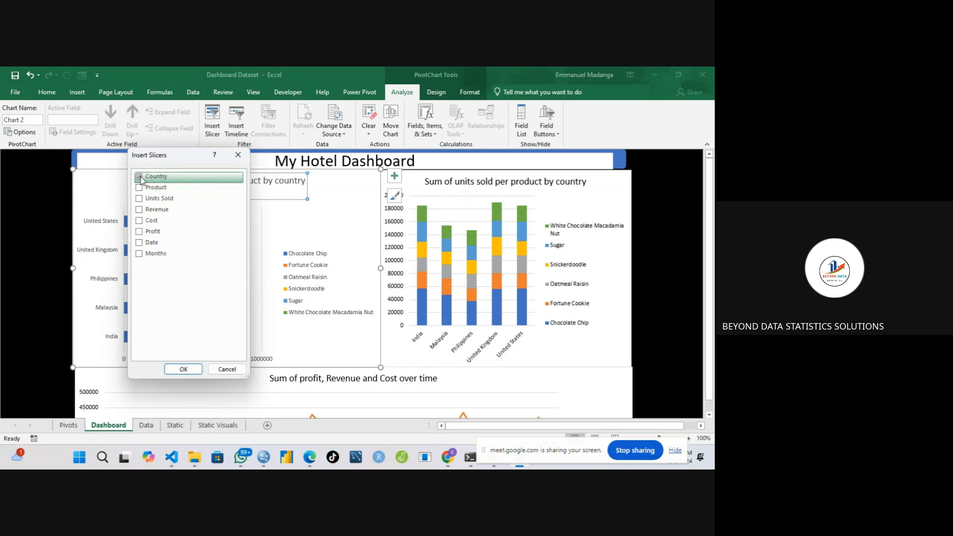
pyautogui.click(140, 189)
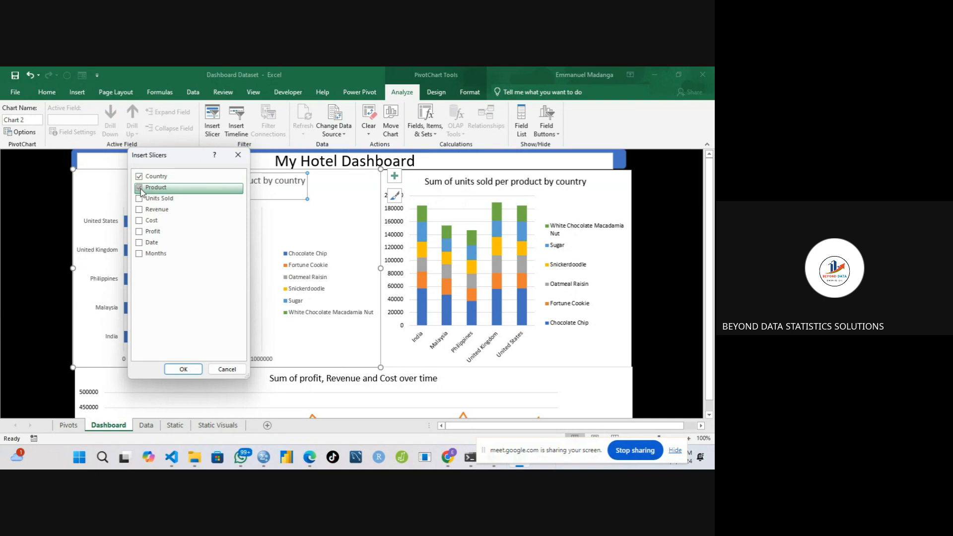
pyautogui.click(183, 369)
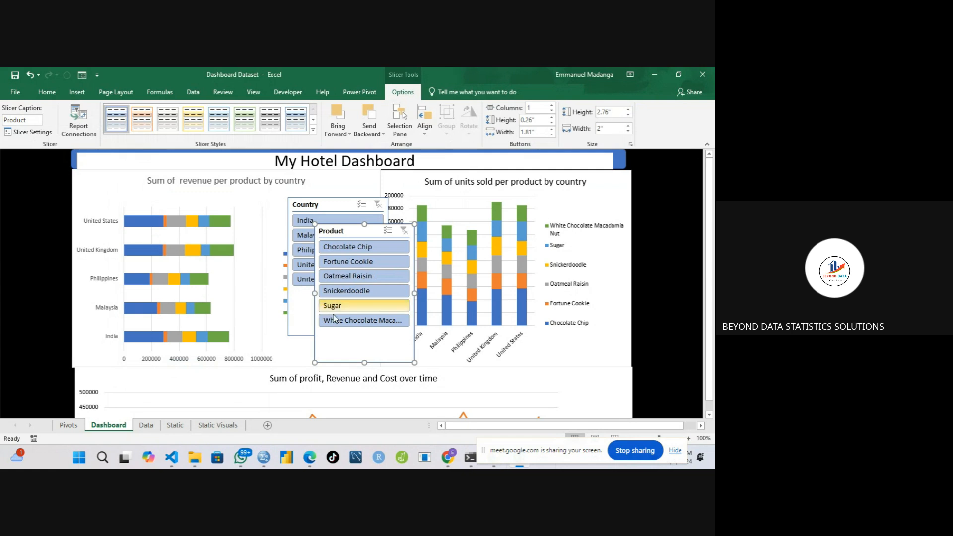
# Place the Product slicer beside the revenue chart, about 1.34" wide, and the Country slicer beneath it, about 1.42" wide and 2.14" high.
pyautogui.moveTo(338, 336); pyautogui.dragTo(7, 268)
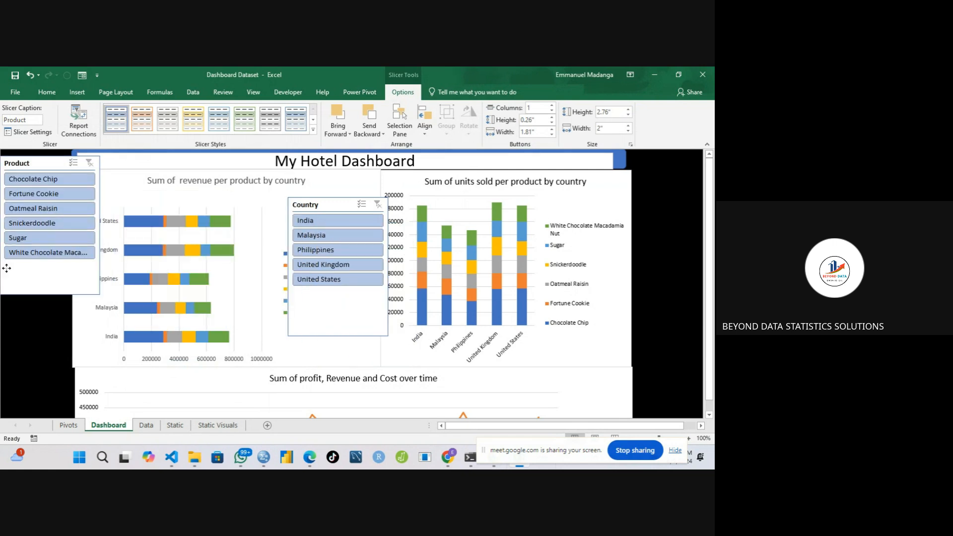
pyautogui.moveTo(100, 225); pyautogui.dragTo(68, 224)
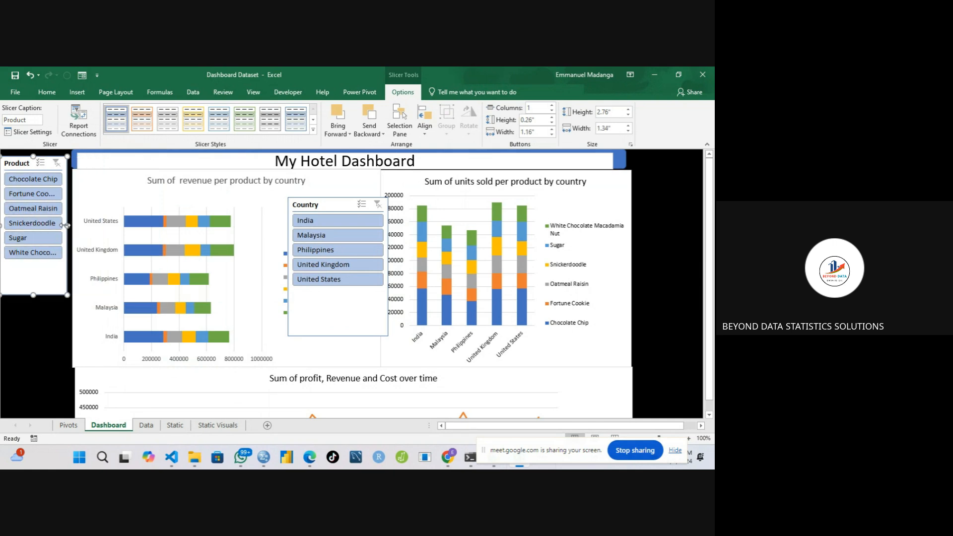
pyautogui.moveTo(314, 313); pyautogui.dragTo(58, 366)
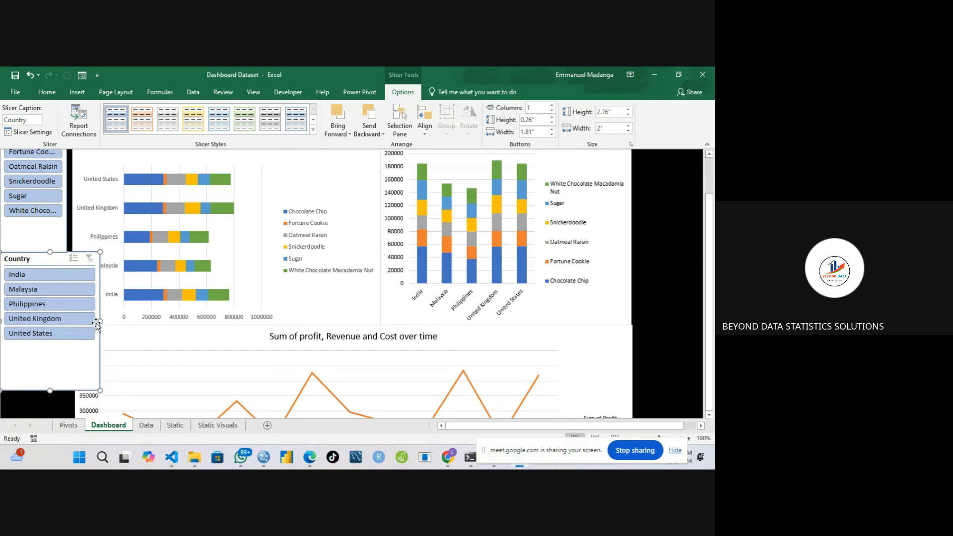
pyautogui.moveTo(98, 323); pyautogui.dragTo(71, 322)
pyautogui.moveTo(37, 389); pyautogui.dragTo(35, 358)
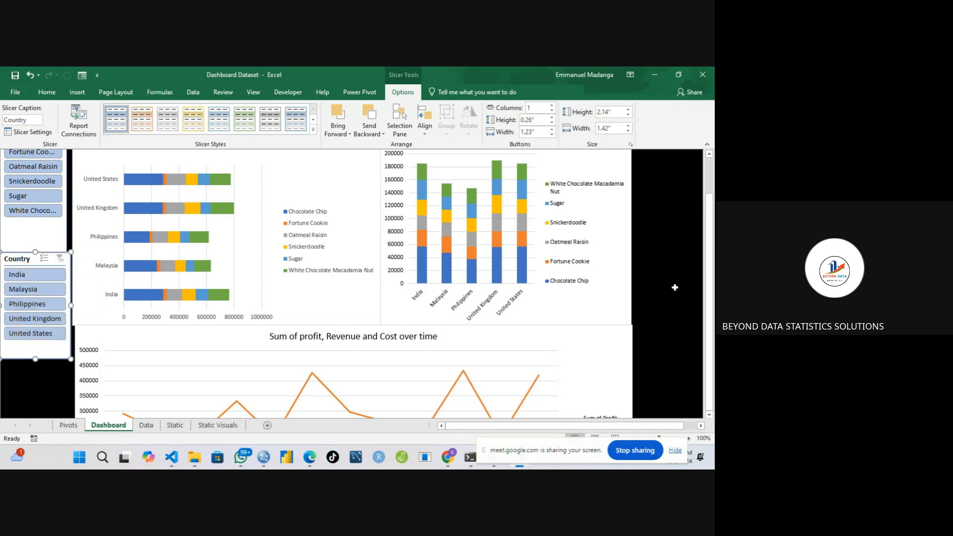
# Insert a Date timeline from the revenue chart.
pyautogui.moveTo(710, 224); pyautogui.dragTo(711, 188)
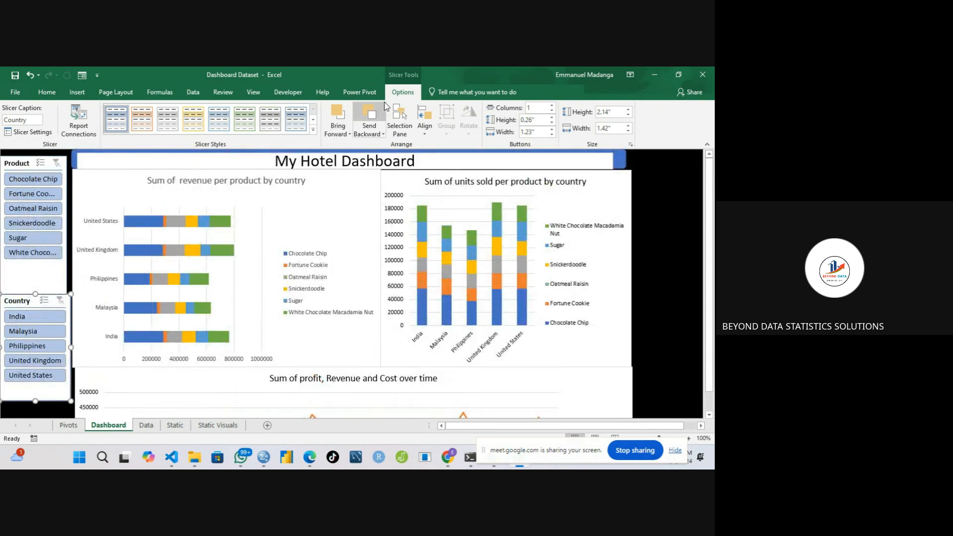
pyautogui.click(275, 216)
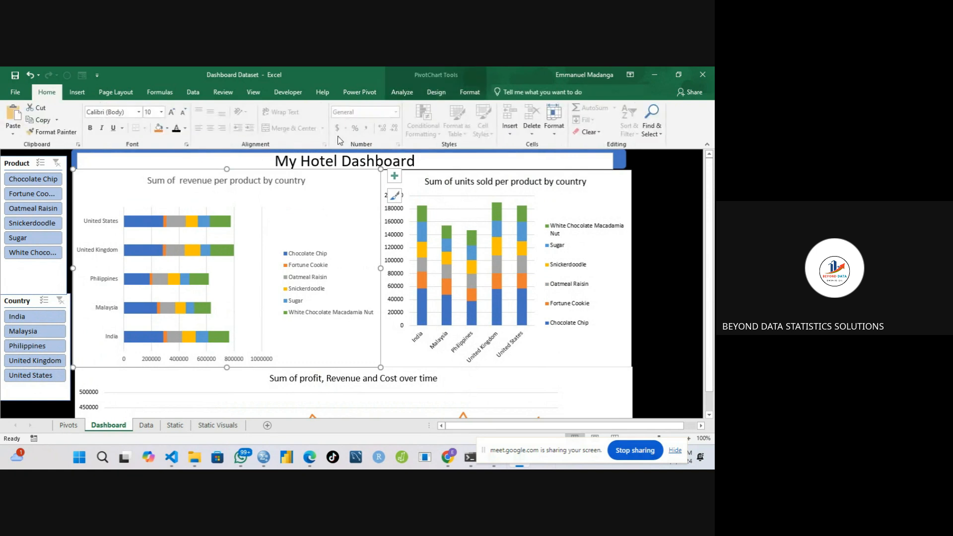
pyautogui.click(403, 93)
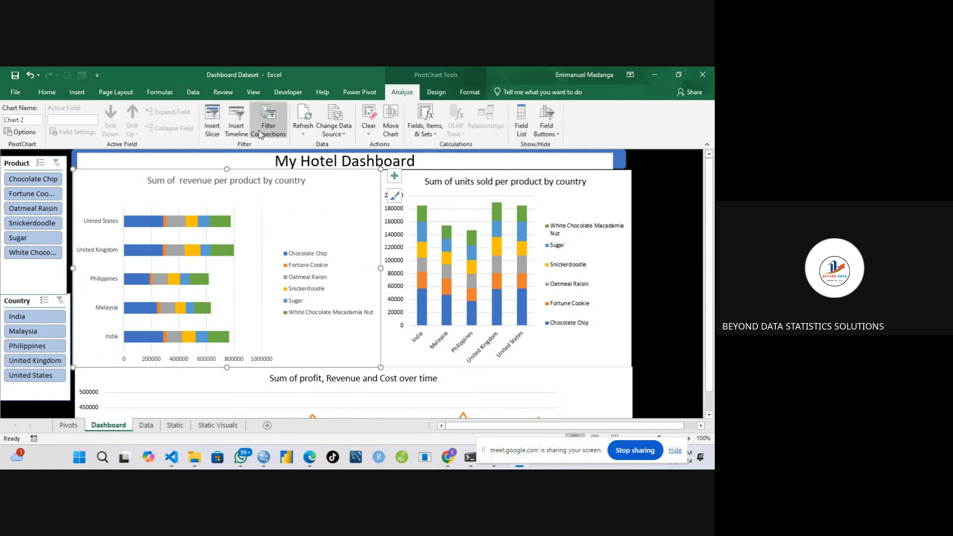
pyautogui.click(238, 130)
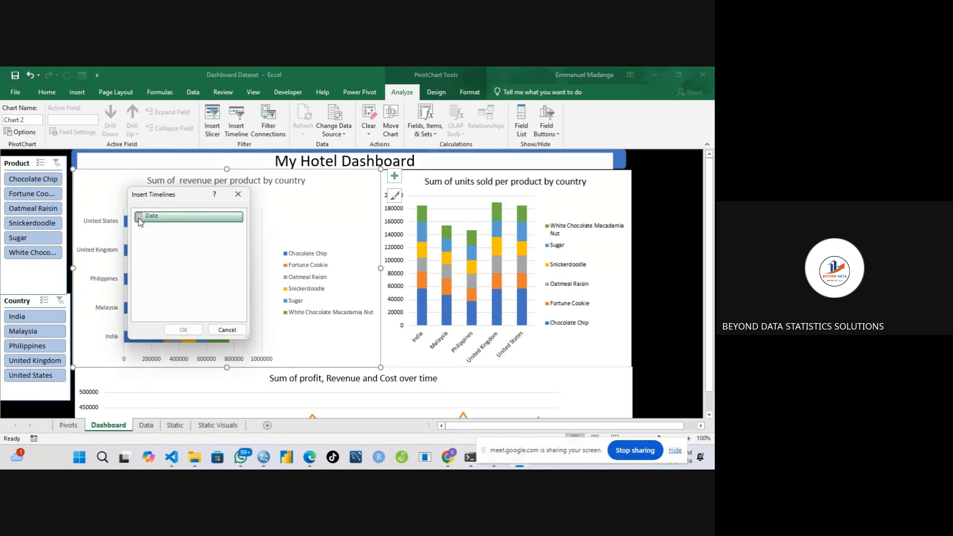
pyautogui.click(140, 217)
pyautogui.click(183, 330)
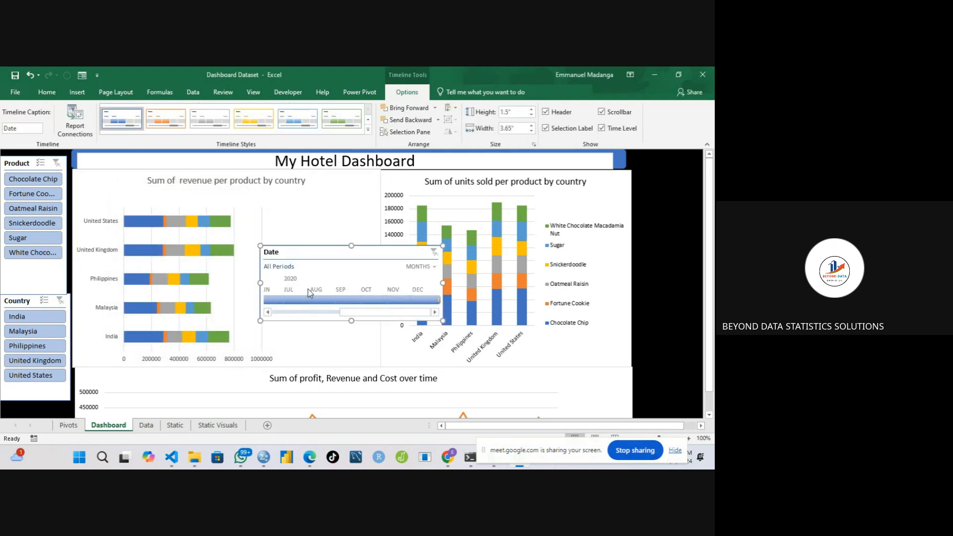
# Move the Date timeline over the outer upper corner of the units sold chart, overlapping the end of the title banner.
pyautogui.moveTo(402, 254); pyautogui.dragTo(508, 279)
pyautogui.moveTo(710, 276); pyautogui.dragTo(713, 287)
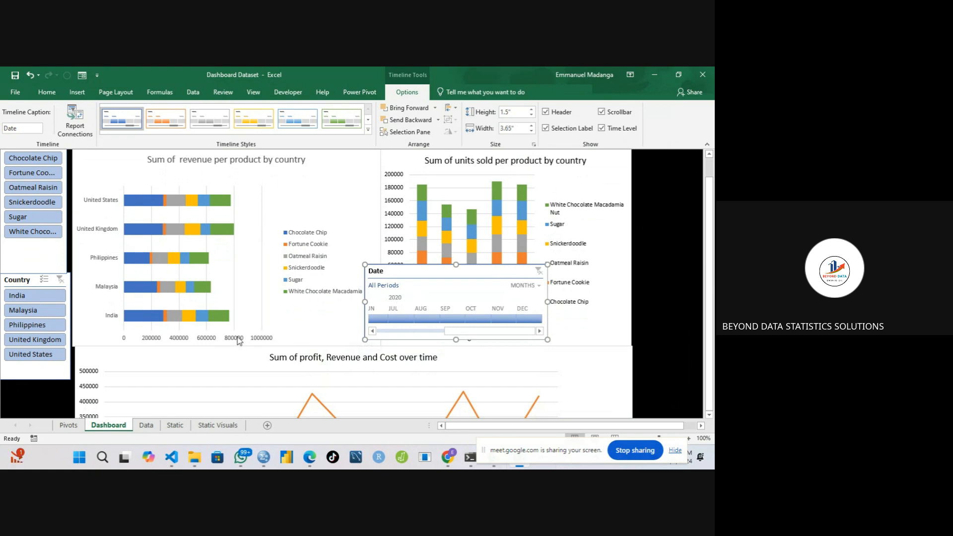
pyautogui.moveTo(706, 244); pyautogui.dragTo(707, 224)
pyautogui.moveTo(432, 292); pyautogui.dragTo(586, 154)
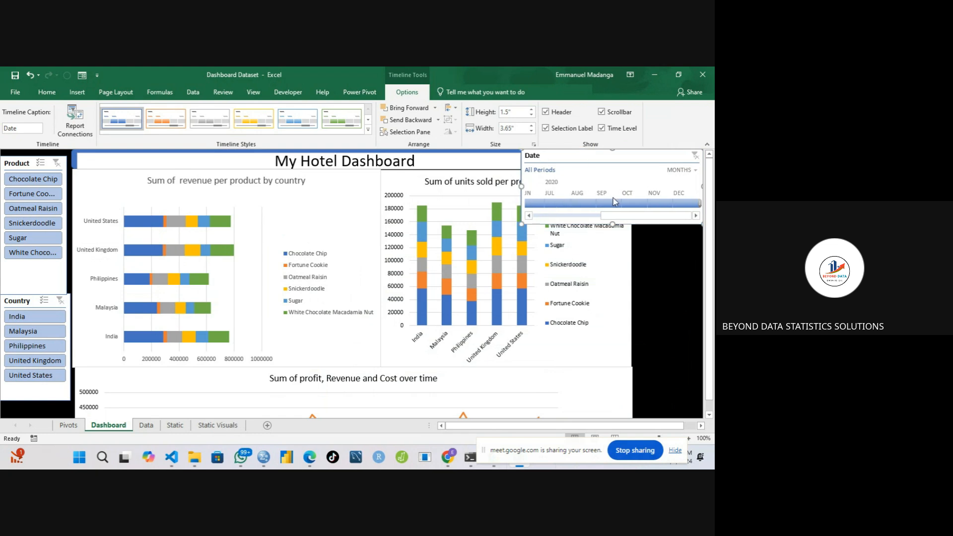
# Test the Date timeline by filtering to July, August, September and October 2020, one month at a time.
pyautogui.rightClick(633, 169)
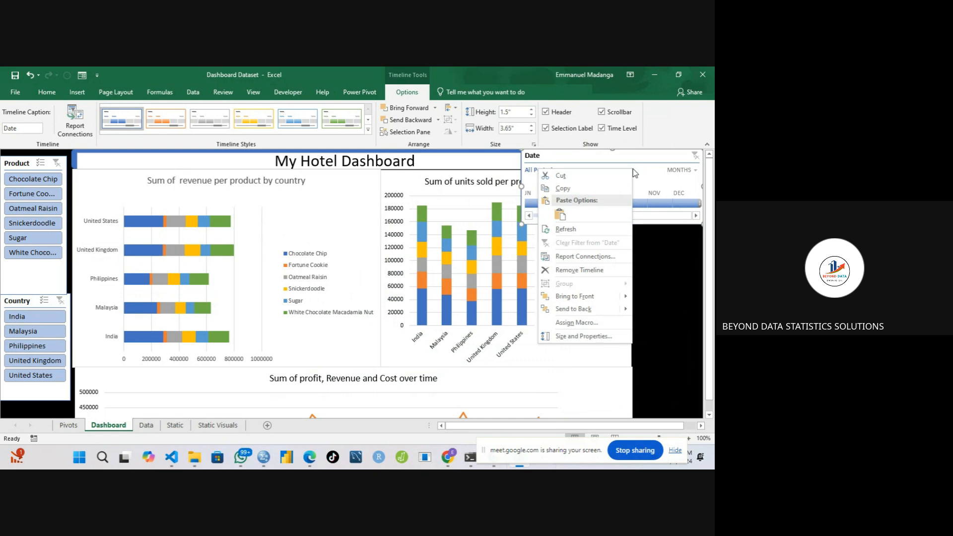
pyautogui.click(689, 261)
pyautogui.click(571, 207)
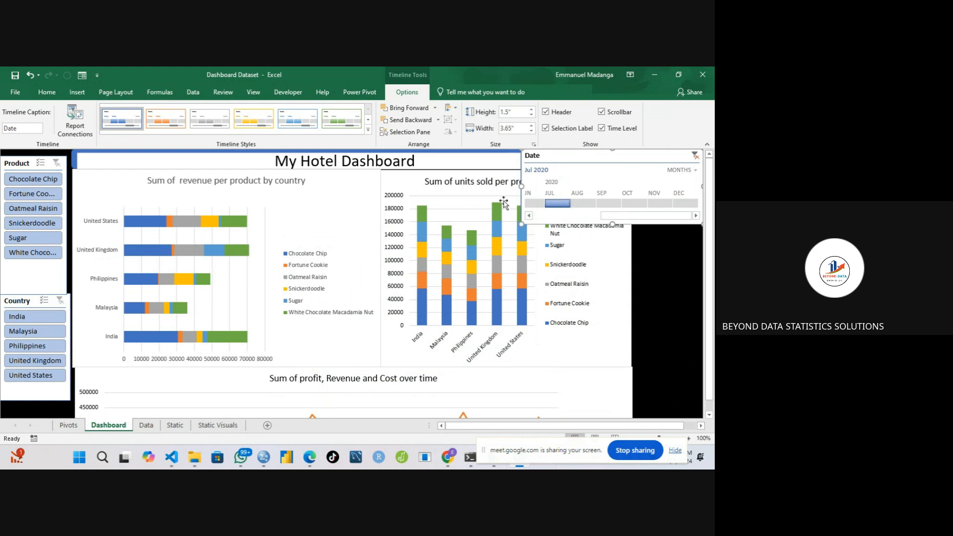
pyautogui.click(577, 203)
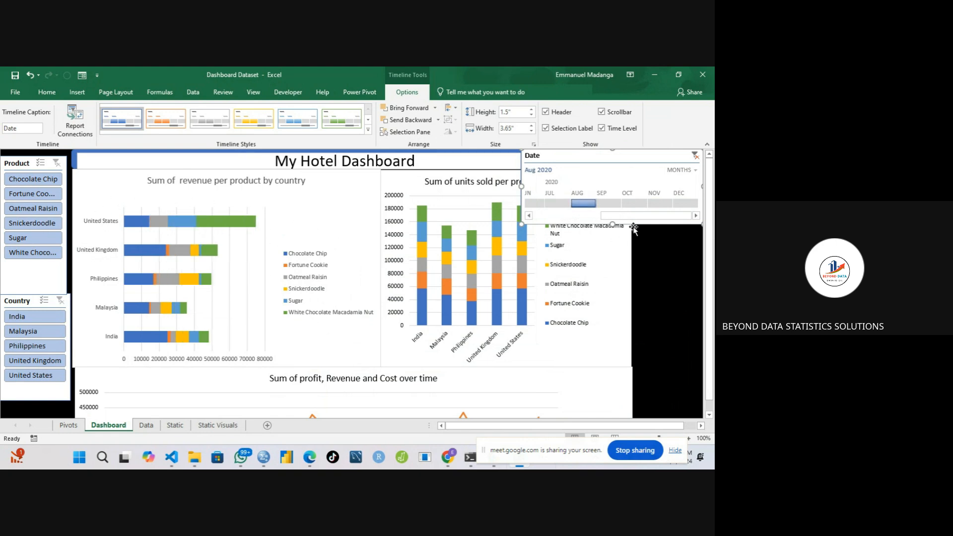
pyautogui.click(609, 202)
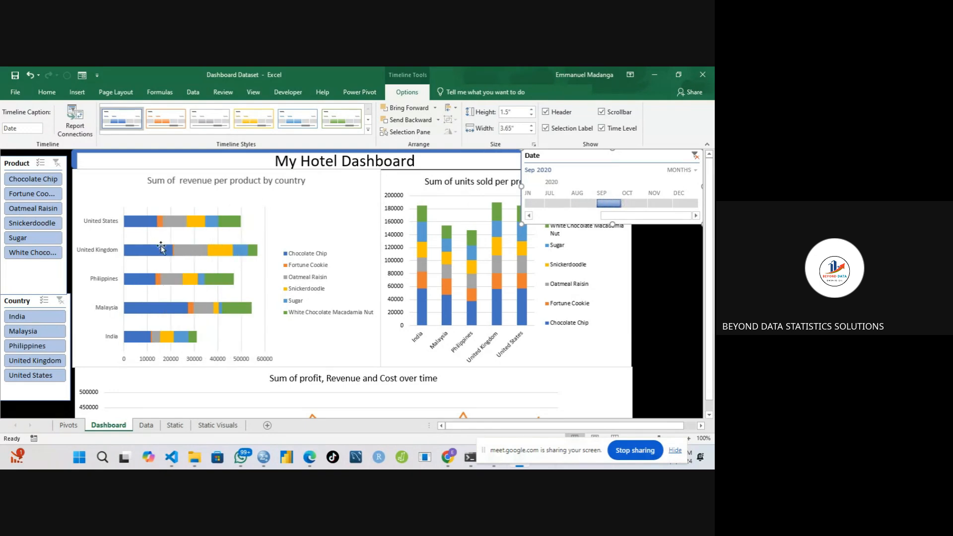
pyautogui.click(644, 201)
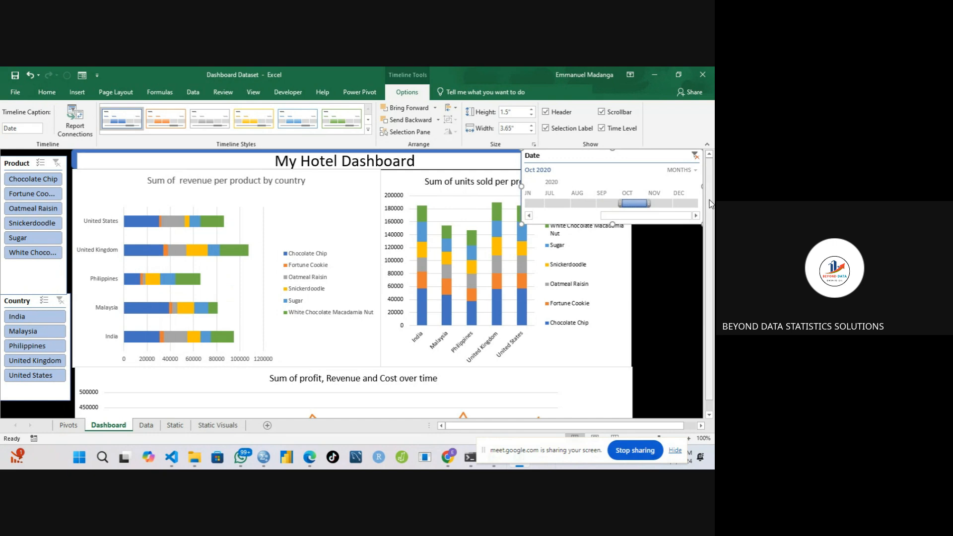
# Examine the profit, revenue and cost line chart at the foot of the dashboard against the October 2020 timeline filter.
pyautogui.scroll(-1, 352, 283)
pyautogui.click(646, 335)
pyautogui.press('Down')
pyautogui.press('Down')
pyautogui.press('Down')
pyautogui.press('Down')
pyautogui.press('Down')
pyautogui.press('Down')
pyautogui.press('Down')
pyautogui.press('Down')
pyautogui.press('Down')
pyautogui.press('Down')
pyautogui.press('Down')
pyautogui.press('Down')
pyautogui.press('Down')
pyautogui.press('Down')
pyautogui.press('Down')
pyautogui.press('Down')
pyautogui.press('Down')
pyautogui.press('Down')
pyautogui.press('Down')
pyautogui.press('Down')
pyautogui.press('Down')
pyautogui.press('Down')
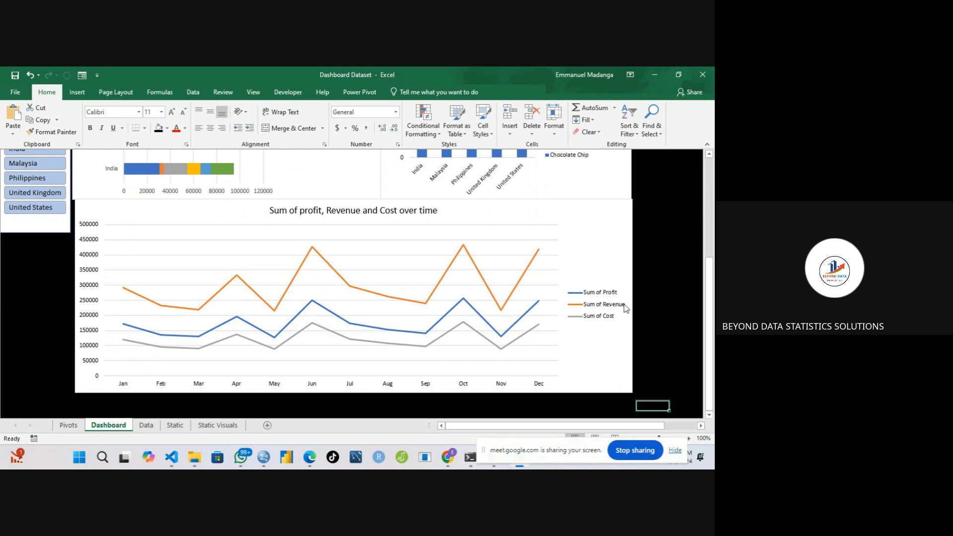
pyautogui.moveTo(711, 288); pyautogui.dragTo(714, 182)
# Filter the revenue chart to Chocolate Chip with the Product slicer.
pyautogui.click(561, 158)
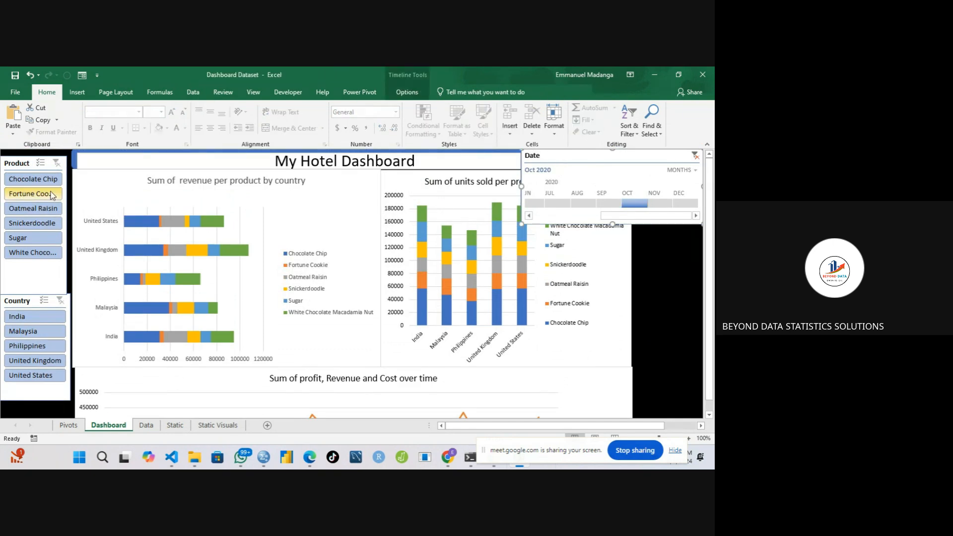
pyautogui.click(24, 181)
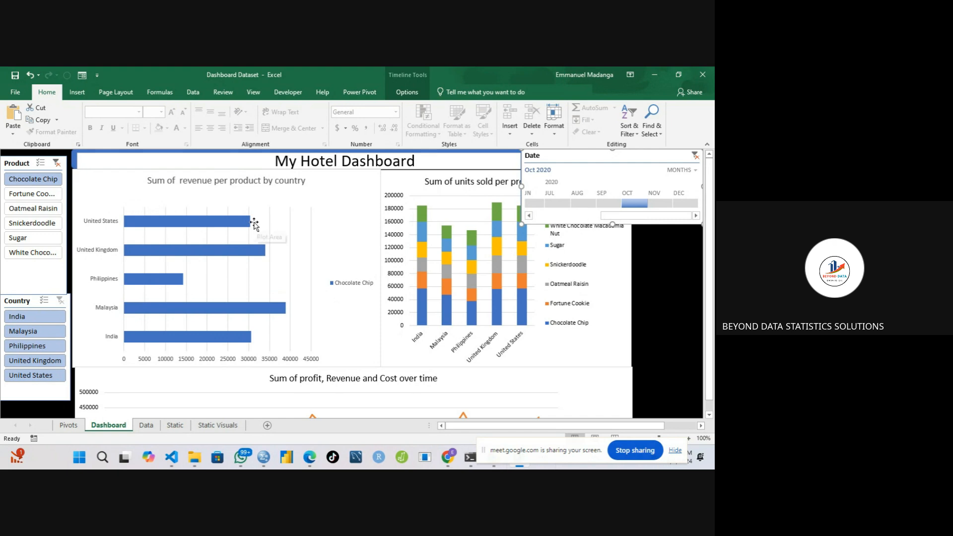
# Connect the Date timeline to all the reports on the Pivots sheet, PivotTable1 through PivotTable7.
pyautogui.rightClick(557, 156)
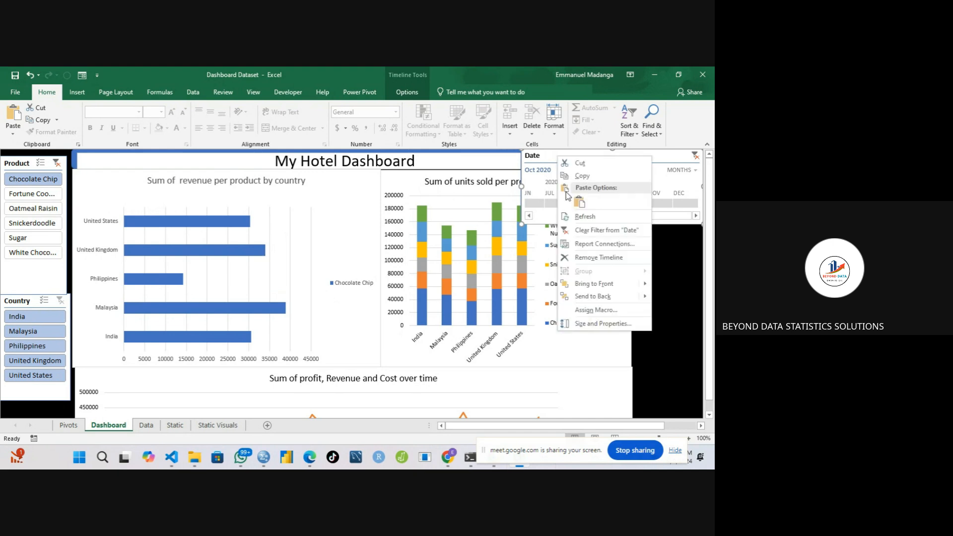
pyautogui.click(589, 244)
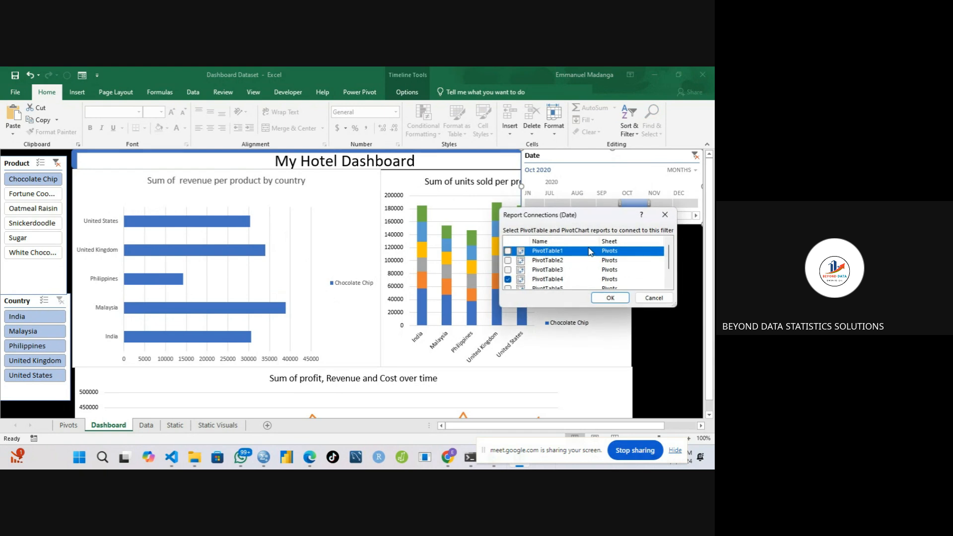
pyautogui.click(507, 261)
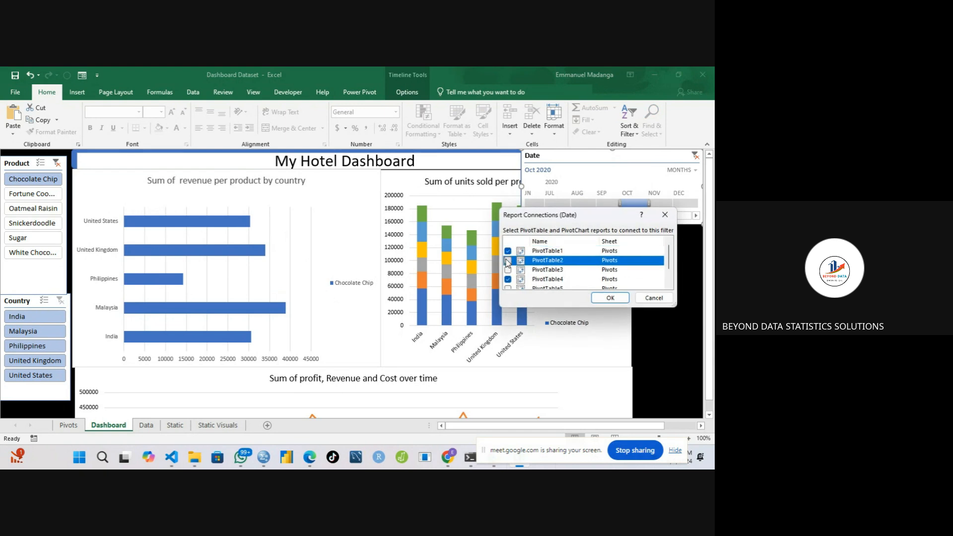
pyautogui.click(507, 271)
pyautogui.moveTo(668, 266); pyautogui.dragTo(666, 289)
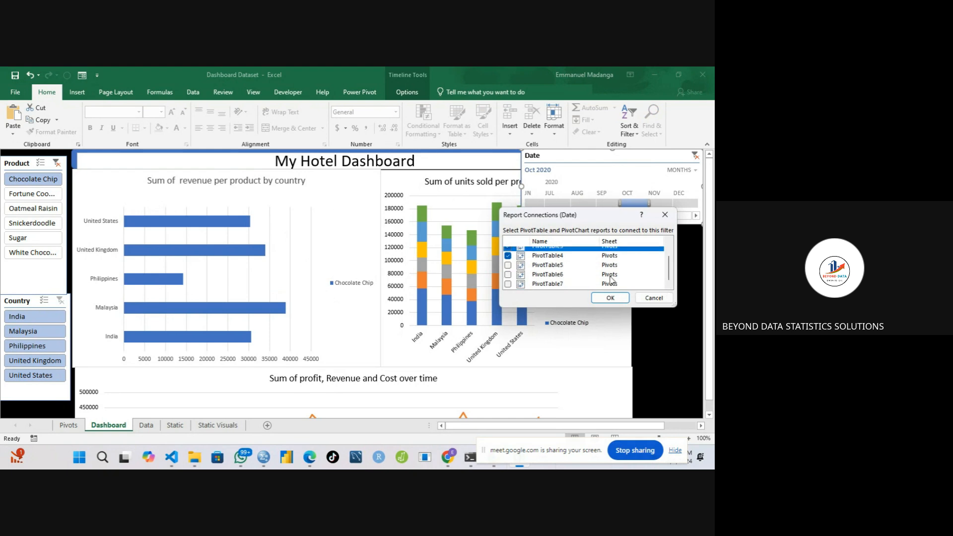
pyautogui.click(508, 265)
pyautogui.click(508, 275)
pyautogui.click(508, 285)
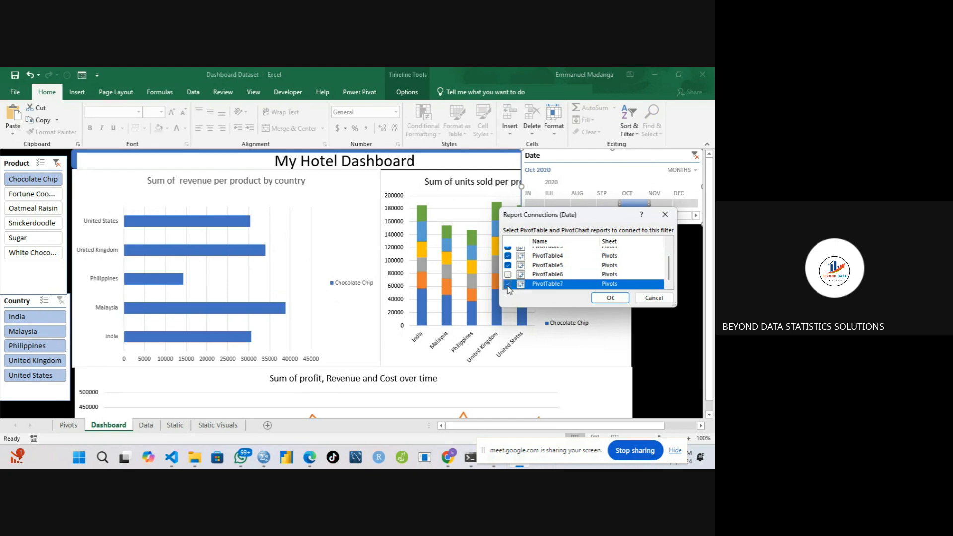
pyautogui.click(508, 275)
pyautogui.click(610, 298)
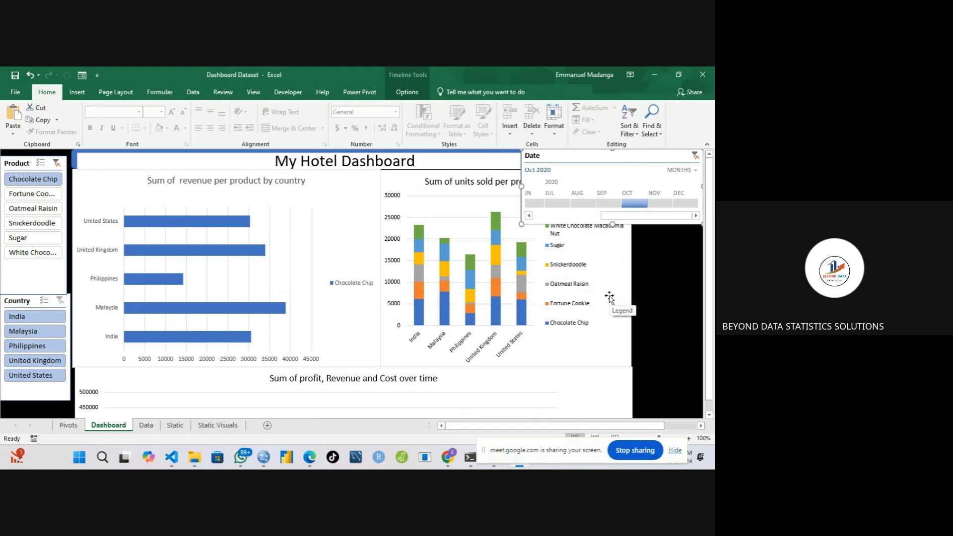
# Try August 2020 on the Date timeline, set it to September 2020, and clear the Product slicer's filter.
pyautogui.click(584, 204)
pyautogui.click(540, 204)
pyautogui.click(581, 203)
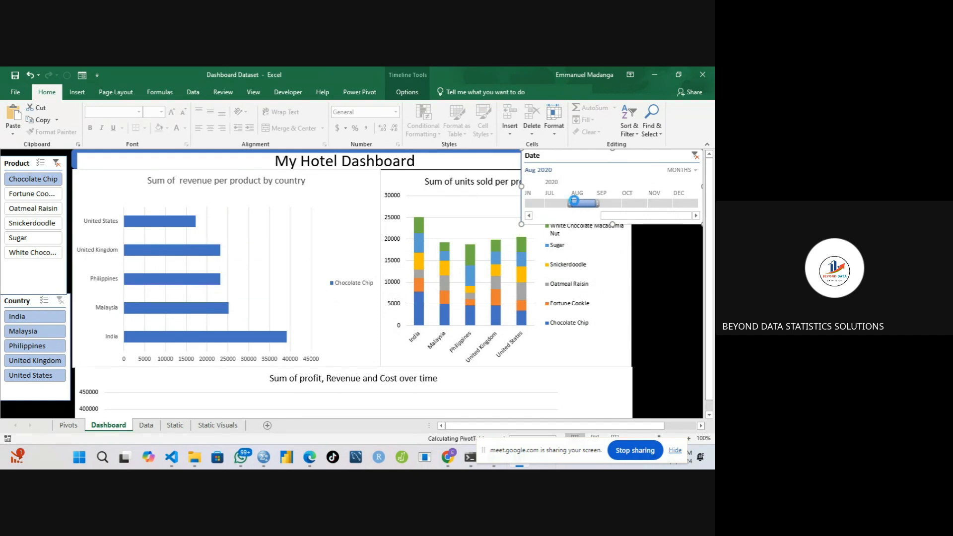
pyautogui.click(611, 204)
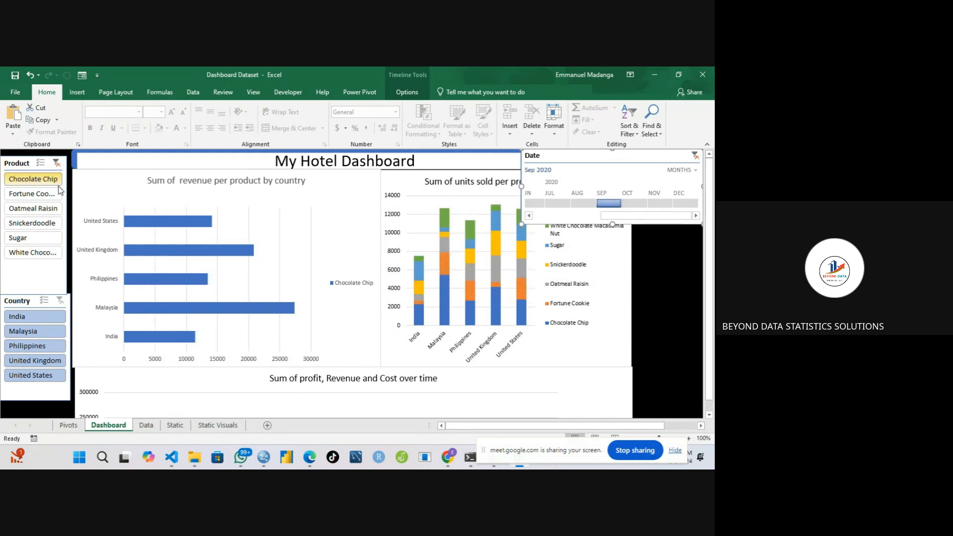
pyautogui.click(57, 163)
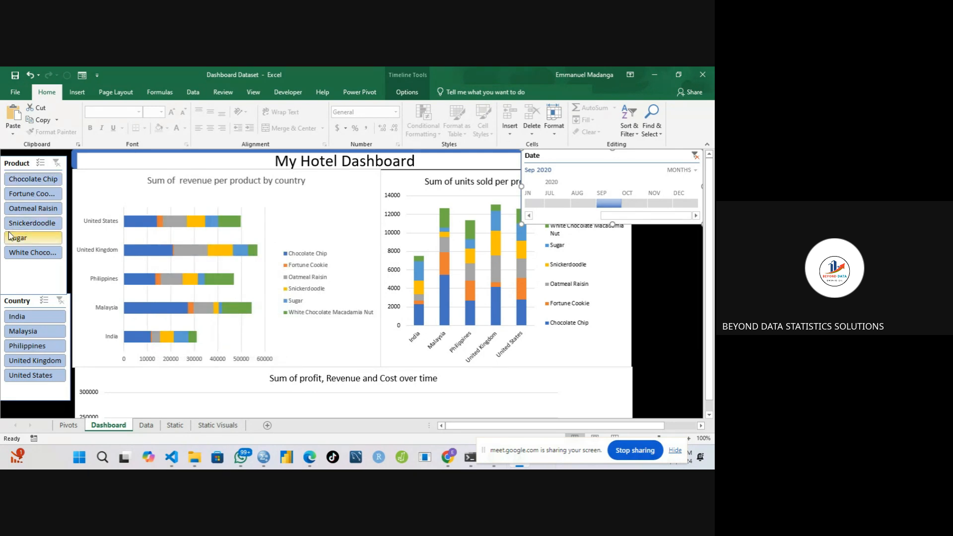
# Connect the Product slicer to all the reports on the Pivots sheet, PivotTable1 through PivotTable7.
pyautogui.rightClick(34, 275)
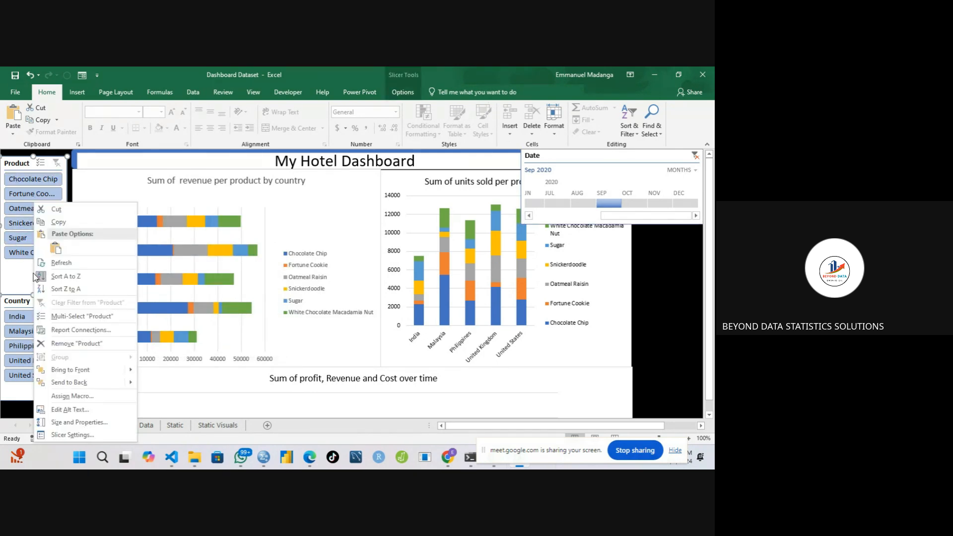
pyautogui.click(81, 330)
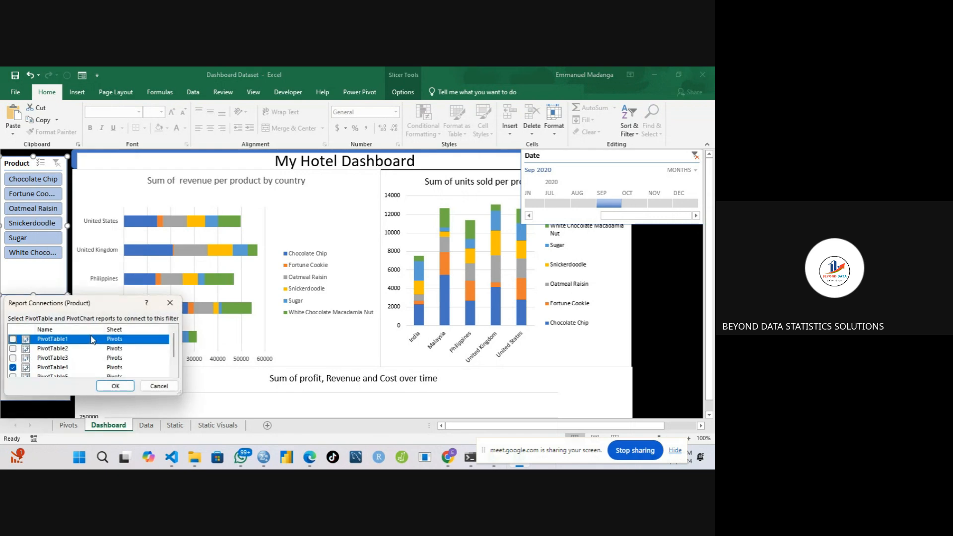
pyautogui.click(13, 349)
pyautogui.click(12, 358)
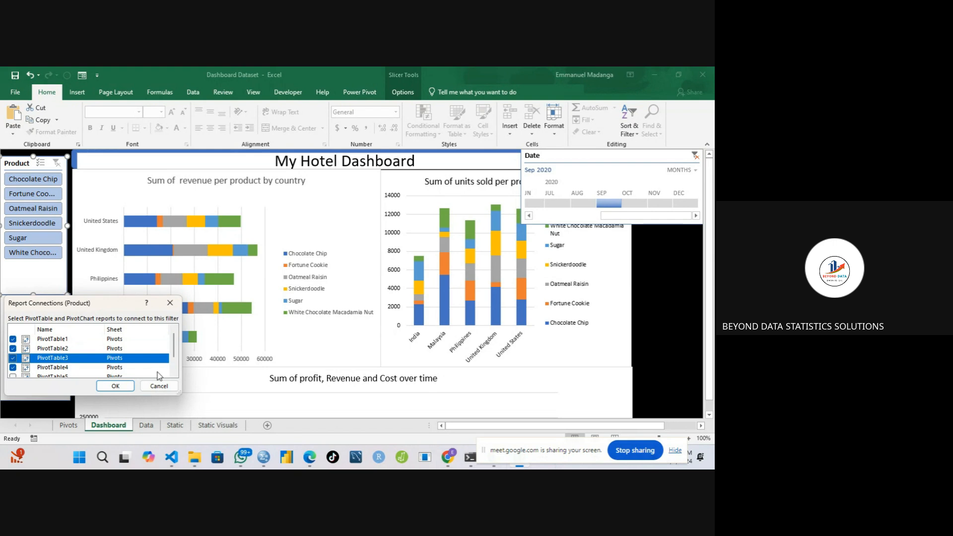
pyautogui.scroll(-1, 174, 355)
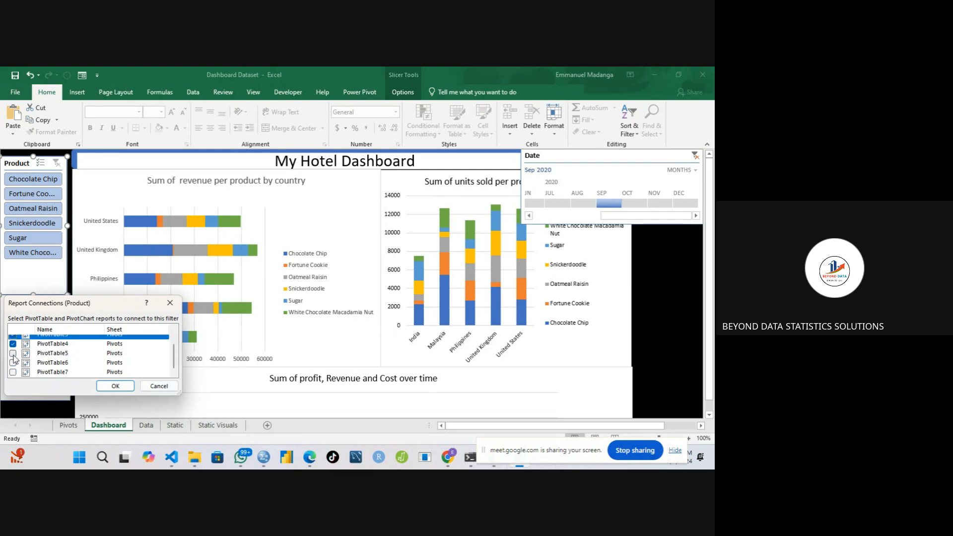
pyautogui.click(13, 353)
pyautogui.click(13, 363)
pyautogui.click(13, 372)
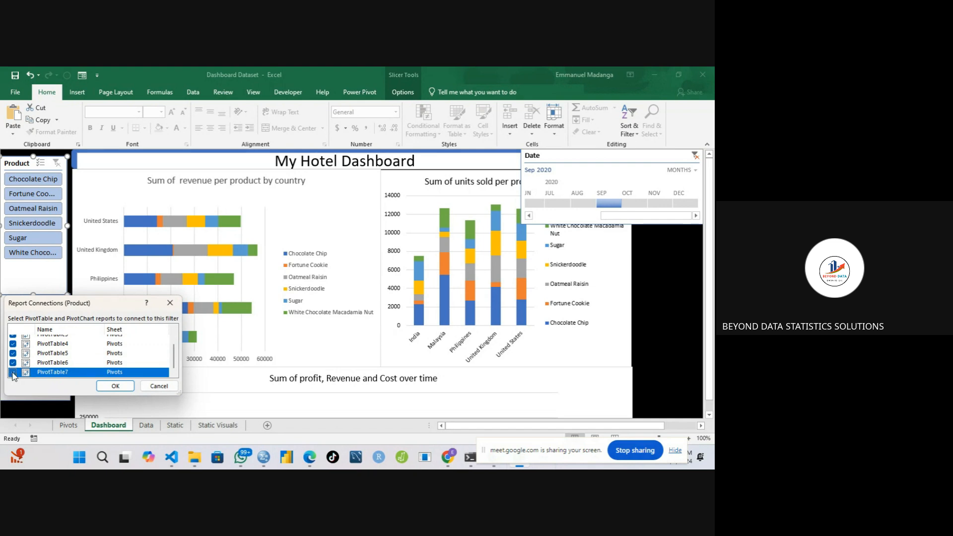
pyautogui.click(114, 387)
pyautogui.click(31, 252)
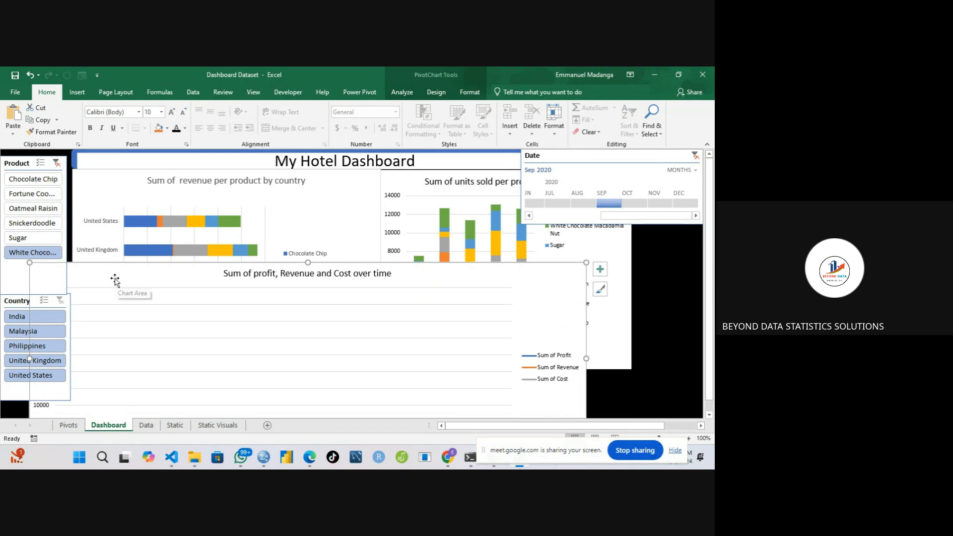
pyautogui.hotkey('ctrl', 'z')
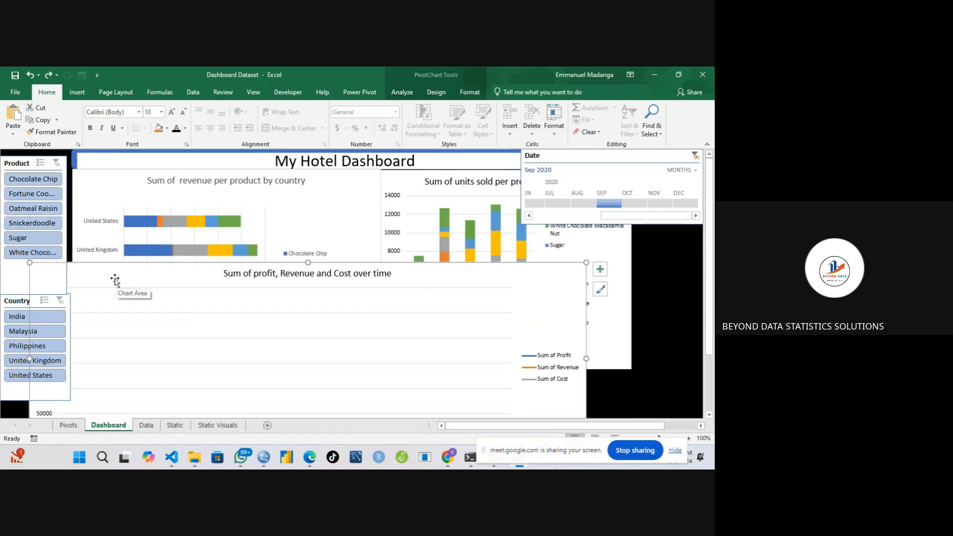
pyautogui.hotkey('ctrl', 'z')
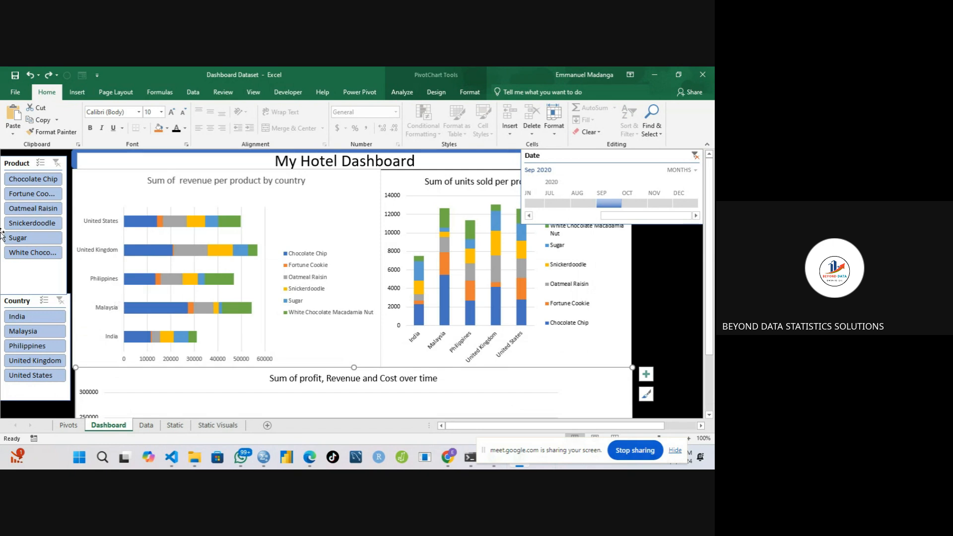
# Filter the dashboard by Sugar and switch the Product slicer to Oatmeal Raisin.
pyautogui.click(35, 237)
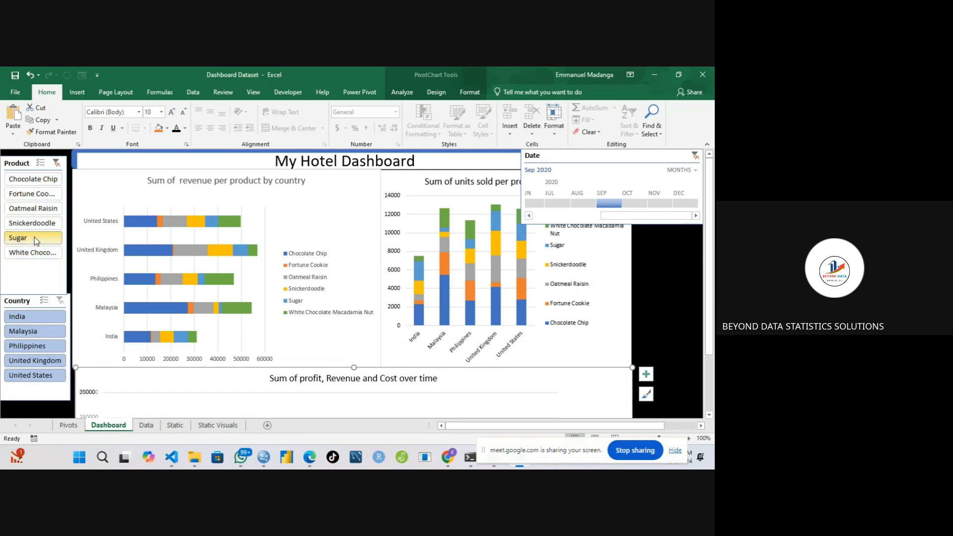
pyautogui.click(22, 238)
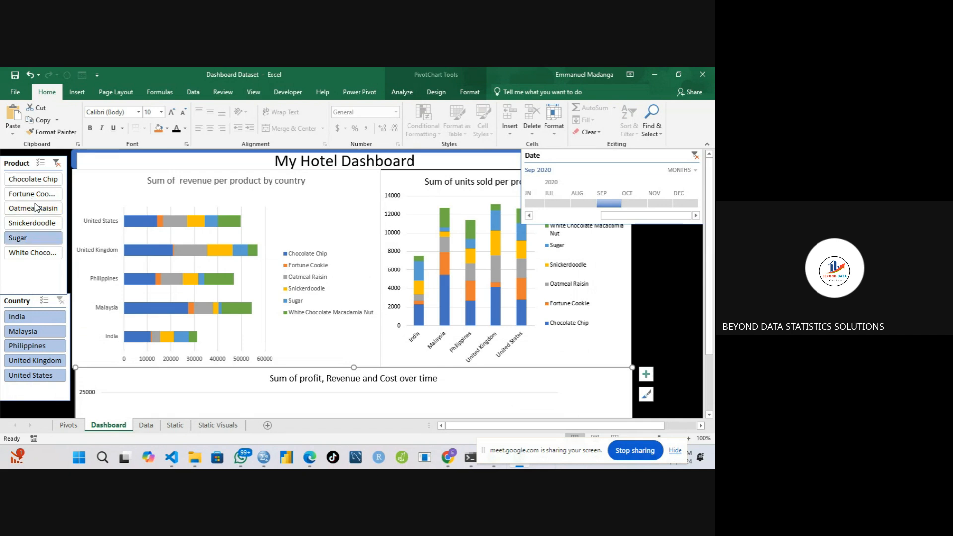
pyautogui.click(35, 208)
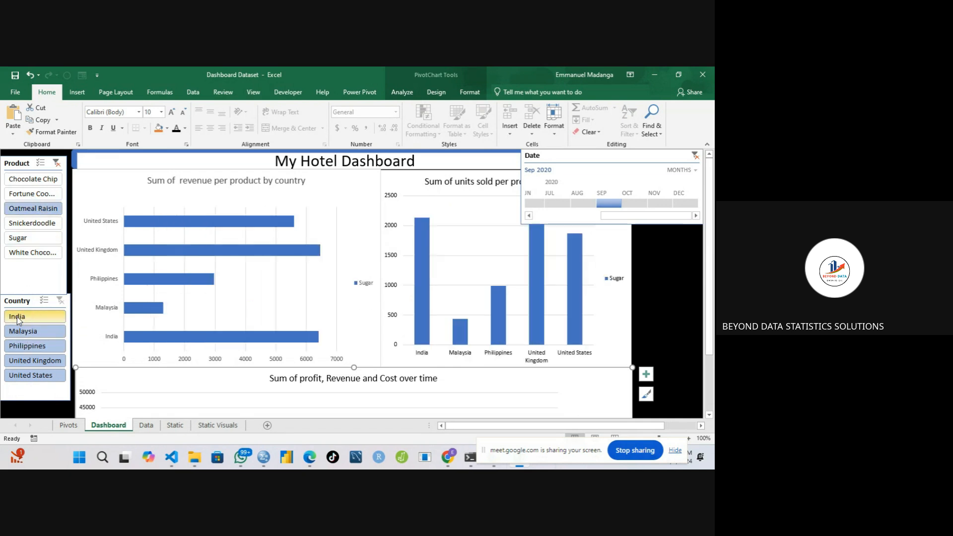
# Connect the Country slicer to all the reports on the Pivots sheet, PivotTable1 through PivotTable7.
pyautogui.click(32, 391)
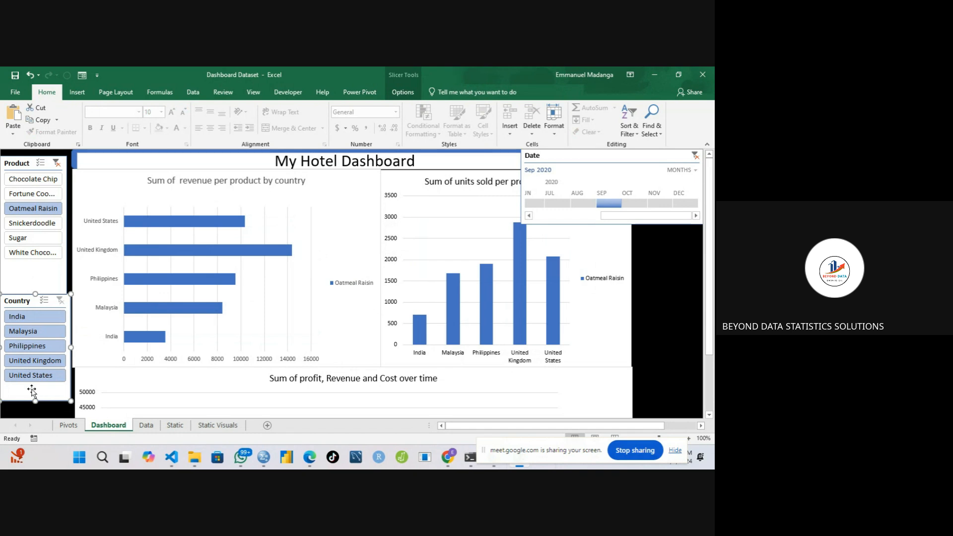
pyautogui.rightClick(31, 392)
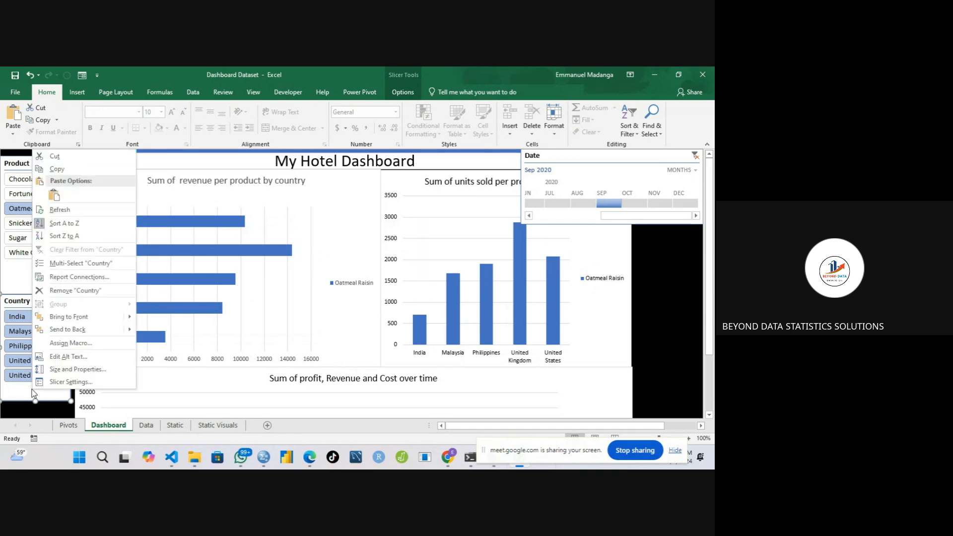
pyautogui.click(73, 277)
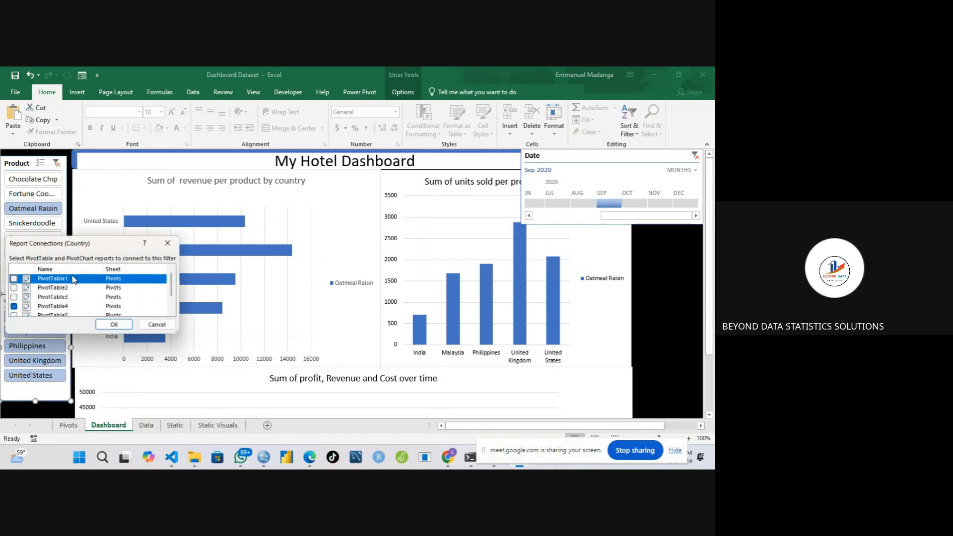
pyautogui.click(13, 279)
pyautogui.click(13, 288)
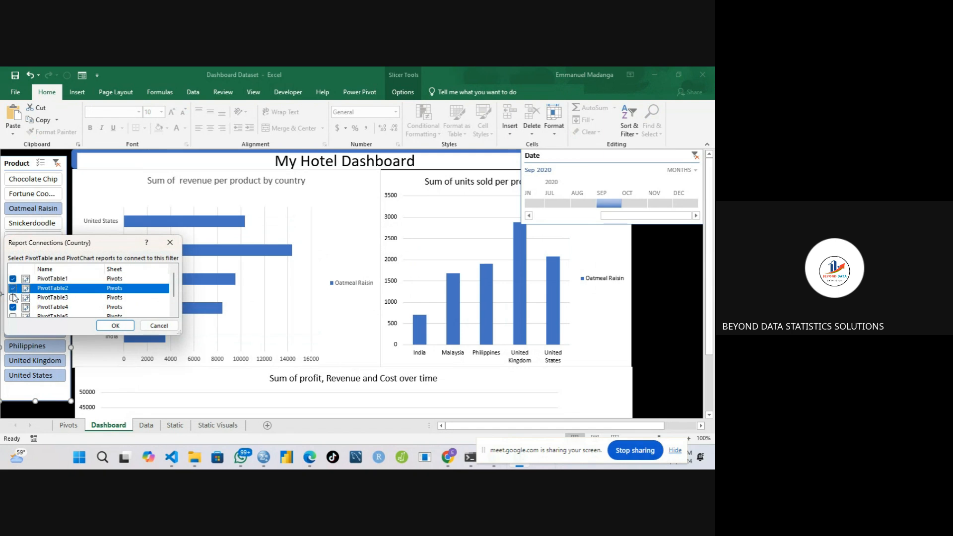
pyautogui.click(13, 298)
pyautogui.moveTo(174, 299); pyautogui.dragTo(174, 311)
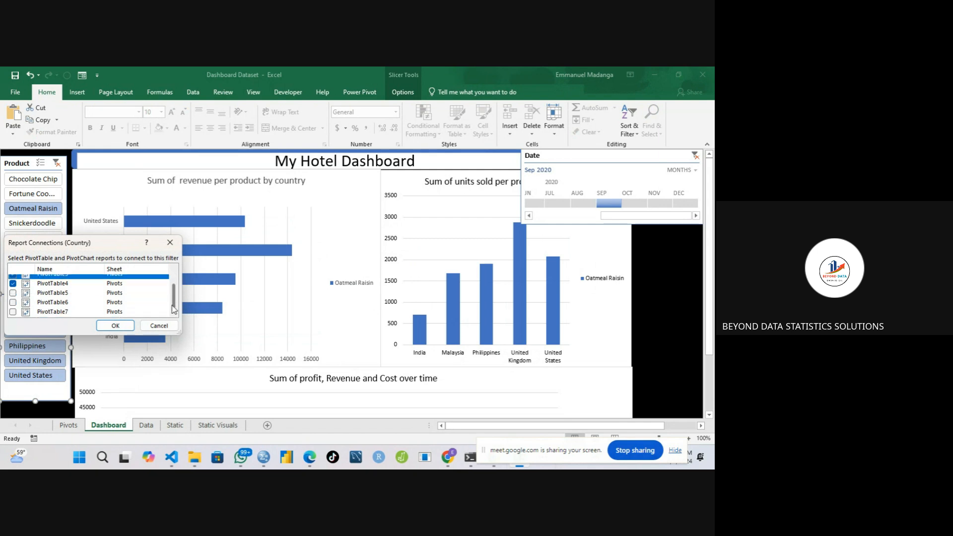
pyautogui.click(13, 293)
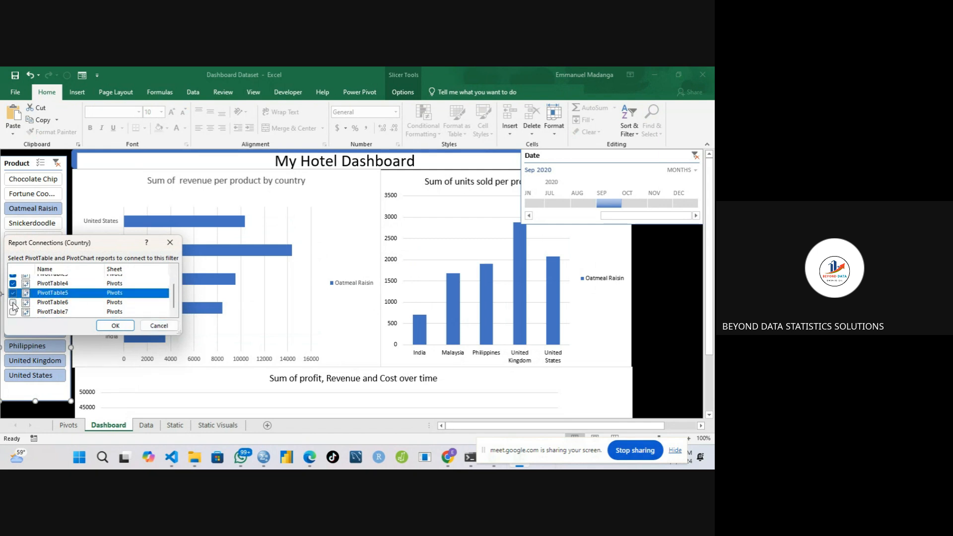
pyautogui.click(12, 303)
pyautogui.click(13, 311)
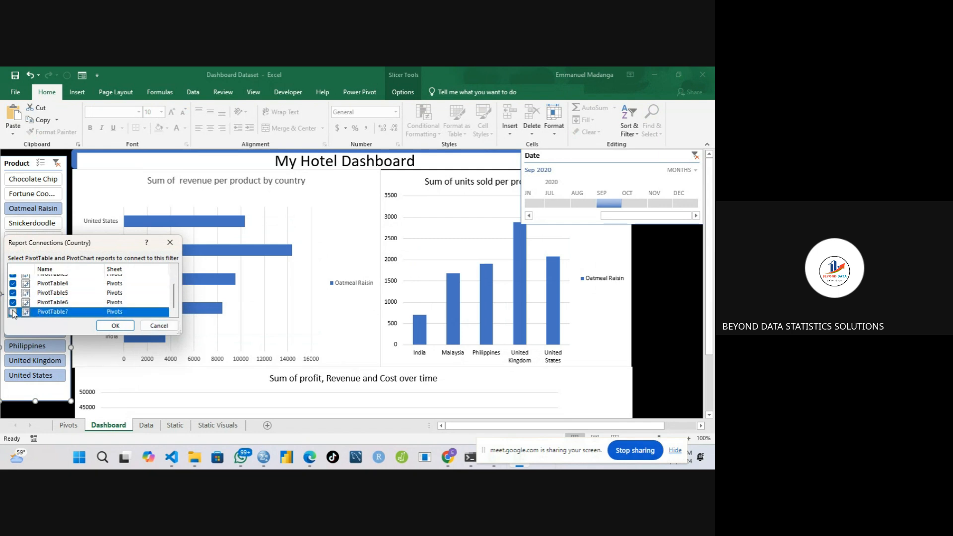
pyautogui.click(115, 326)
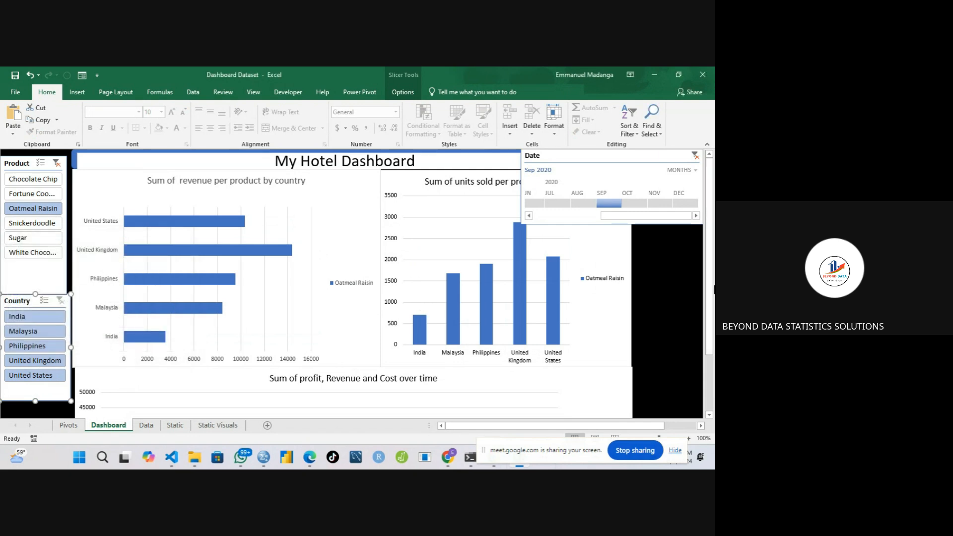
# Examine the dashboard's charts down to the profit, revenue and cost line chart under the Oatmeal Raisin filter.
pyautogui.moveTo(713, 361); pyautogui.dragTo(713, 397)
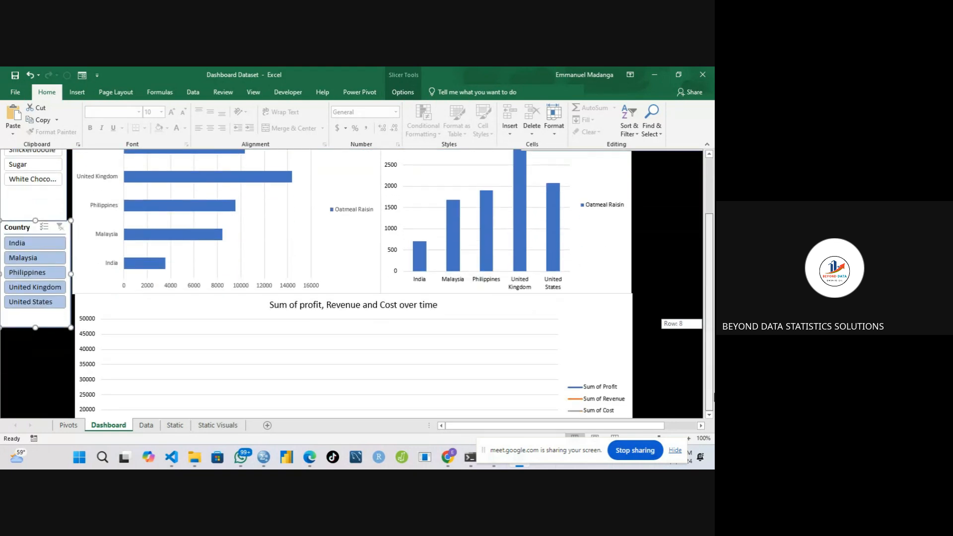
pyautogui.click(653, 344)
pyautogui.press('Down')
pyautogui.press('Down')
pyautogui.press('Down')
pyautogui.press('Down')
pyautogui.press('Down')
pyautogui.press('Down')
pyautogui.press('Down')
pyautogui.press('Down')
pyautogui.press('Down')
pyautogui.press('Down')
pyautogui.press('Down')
pyautogui.press('Down')
pyautogui.press('Down')
pyautogui.press('Down')
pyautogui.press('Down')
pyautogui.press('Down')
pyautogui.press('Down')
pyautogui.press('Up')
pyautogui.press('Up')
pyautogui.press('Up')
pyautogui.press('Up')
pyautogui.press('Up')
pyautogui.press('Up')
pyautogui.press('Up')
pyautogui.press('Up')
pyautogui.press('Up')
pyautogui.press('Up')
pyautogui.press('Up')
pyautogui.press('Up')
pyautogui.press('Up')
pyautogui.press('Up')
pyautogui.press('Up')
pyautogui.press('Up')
pyautogui.press('Up')
pyautogui.press('Up')
pyautogui.press('Up')
pyautogui.press('Up')
pyautogui.press('Up')
pyautogui.press('Up')
pyautogui.press('Up')
pyautogui.press('Up')
pyautogui.press('Up')
pyautogui.press('Up')
pyautogui.press('Up')
pyautogui.press('Up')
pyautogui.press('Up')
pyautogui.press('Up')
pyautogui.press('Up')
pyautogui.press('Up')
pyautogui.press('Up')
pyautogui.press('Up')
pyautogui.press('Up')
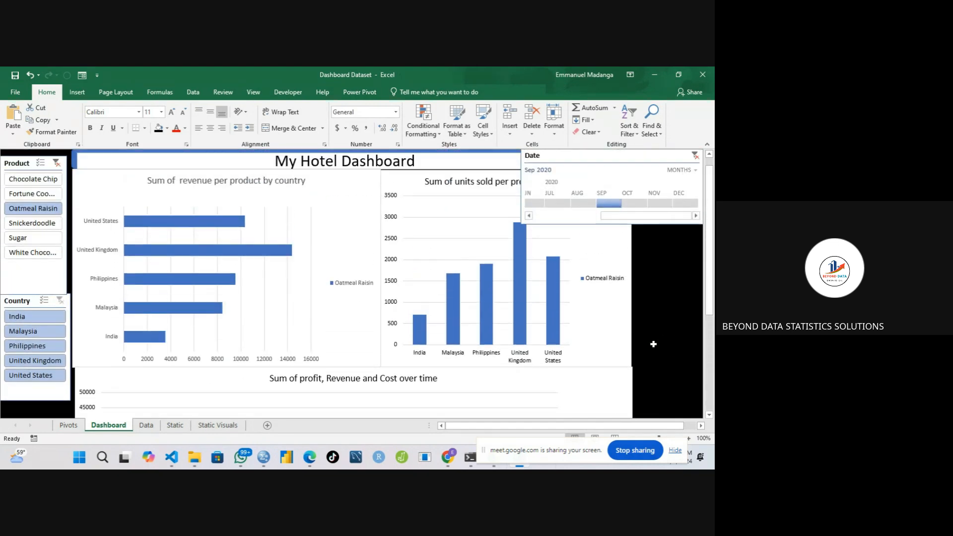
# Filter the dashboard by Fortune Cookie in the Product slicer and check the charts down to the line chart.
pyautogui.click(40, 195)
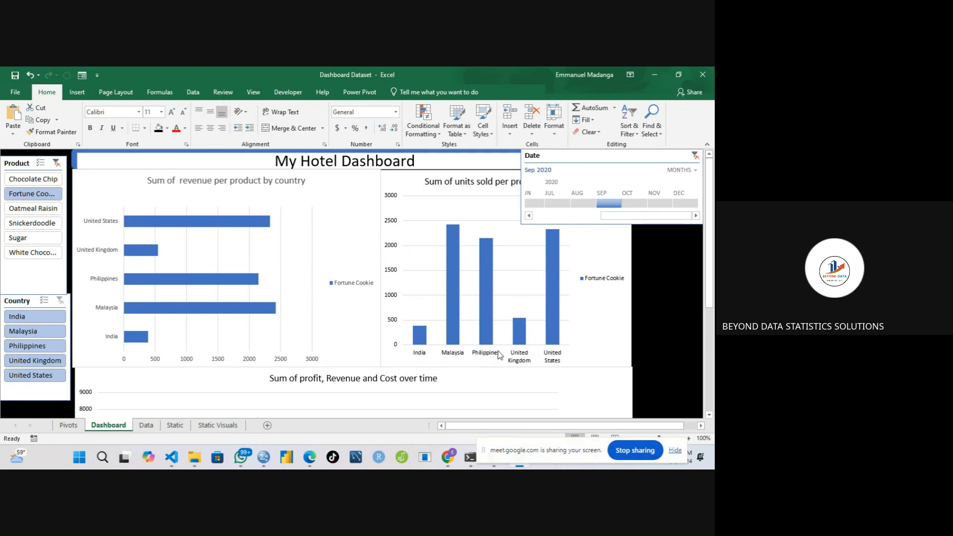
pyautogui.click(676, 352)
pyautogui.press('Down')
pyautogui.press('Down')
pyautogui.press('Down')
pyautogui.press('Down')
pyautogui.press('Down')
pyautogui.press('Down')
pyautogui.press('Down')
pyautogui.press('Down')
pyautogui.press('Down')
pyautogui.press('Down')
pyautogui.press('Down')
pyautogui.press('Down')
pyautogui.press('Down')
pyautogui.press('Down')
pyautogui.press('Down')
pyautogui.press('Down')
pyautogui.press('Down')
pyautogui.press('Down')
pyautogui.press('Down')
pyautogui.press('Down')
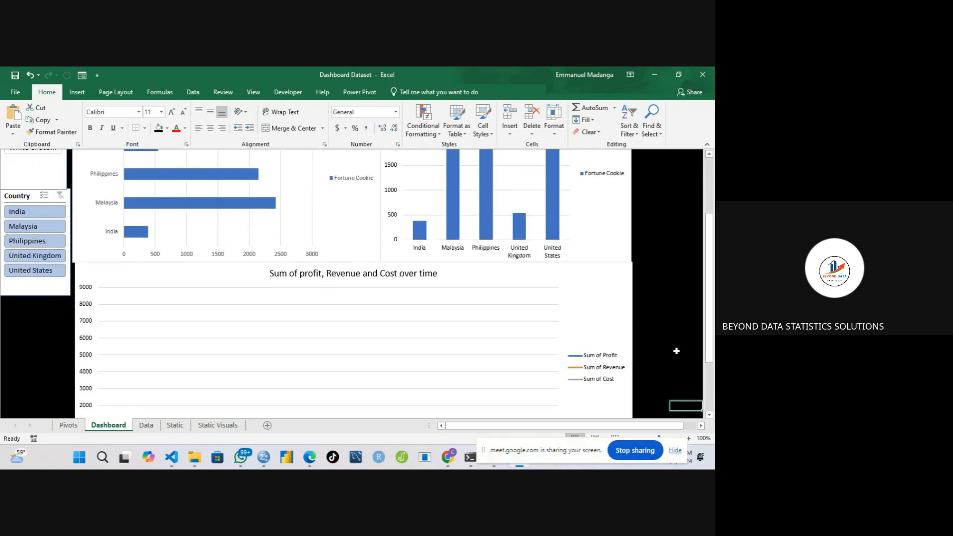
pyautogui.press('Up')
pyautogui.press('Up')
pyautogui.press('Up')
pyautogui.press('Up')
pyautogui.press('Up')
pyautogui.press('Up')
pyautogui.press('Up')
pyautogui.press('Up')
pyautogui.press('Up')
pyautogui.press('Up')
pyautogui.press('Up')
pyautogui.press('Up')
pyautogui.press('Up')
pyautogui.press('Up')
pyautogui.press('Up')
pyautogui.press('Up')
pyautogui.press('Up')
pyautogui.press('Up')
pyautogui.press('Up')
pyautogui.press('Up')
pyautogui.press('Up')
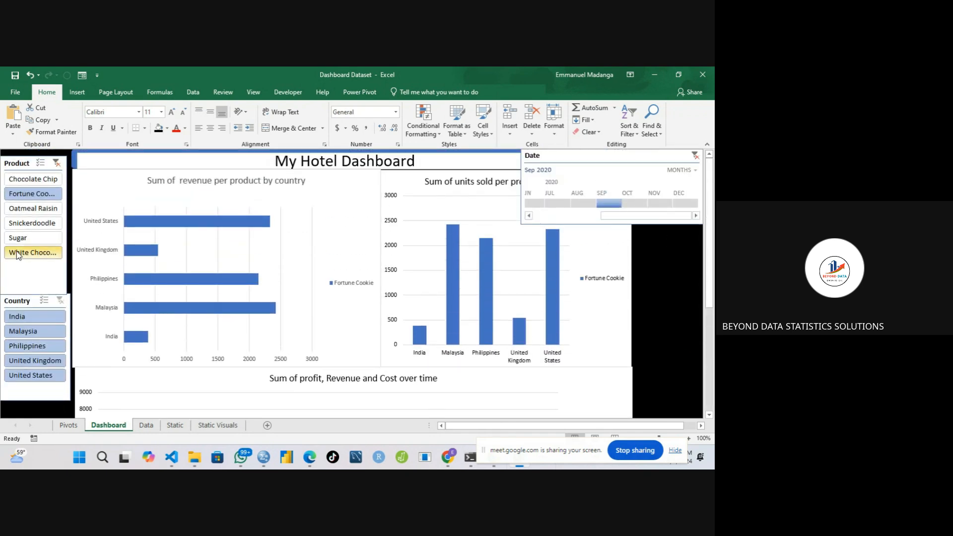
# Switch the Product slicer to Chocolate Chip, check the charts, and clear the Date timeline's filter.
pyautogui.click(31, 180)
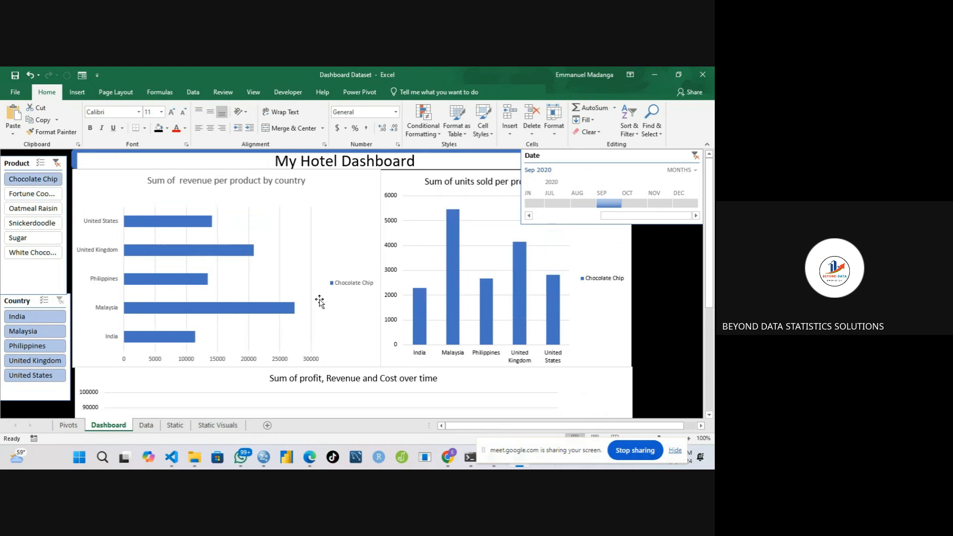
pyautogui.press('Down')
pyautogui.press('Down')
pyautogui.press('Down')
pyautogui.press('Down')
pyautogui.press('Down')
pyautogui.press('Down')
pyautogui.press('Down')
pyautogui.press('Down')
pyautogui.press('Down')
pyautogui.press('Down')
pyautogui.press('Down')
pyautogui.press('Down')
pyautogui.press('Down')
pyautogui.press('Down')
pyautogui.press('Down')
pyautogui.press('Down')
pyautogui.press('Down')
pyautogui.press('Down')
pyautogui.press('Down')
pyautogui.press('Down')
pyautogui.press('Up')
pyautogui.press('Up')
pyautogui.press('Up')
pyautogui.press('Up')
pyautogui.press('Up')
pyautogui.press('Up')
pyautogui.press('Up')
pyautogui.press('Up')
pyautogui.press('Up')
pyautogui.press('Up')
pyautogui.press('Up')
pyautogui.press('Up')
pyautogui.press('Up')
pyautogui.press('Up')
pyautogui.press('Up')
pyautogui.press('Up')
pyautogui.press('Up')
pyautogui.press('Up')
pyautogui.press('Up')
pyautogui.press('Up')
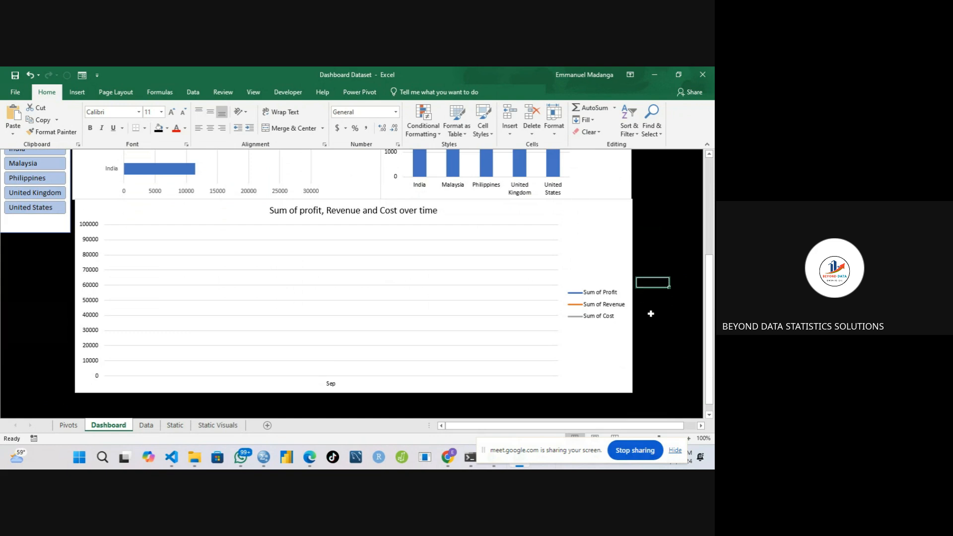
pyautogui.scroll(1, 650, 314)
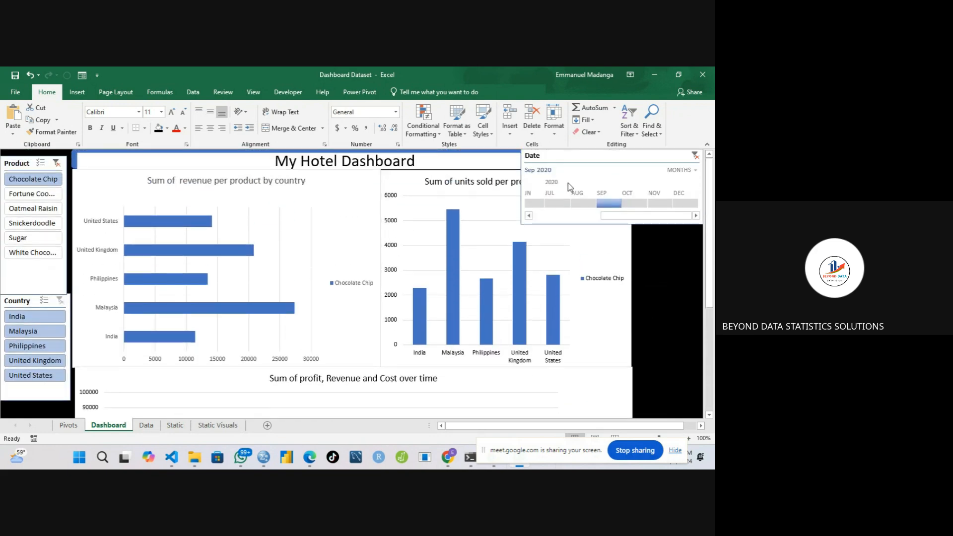
pyautogui.click(695, 156)
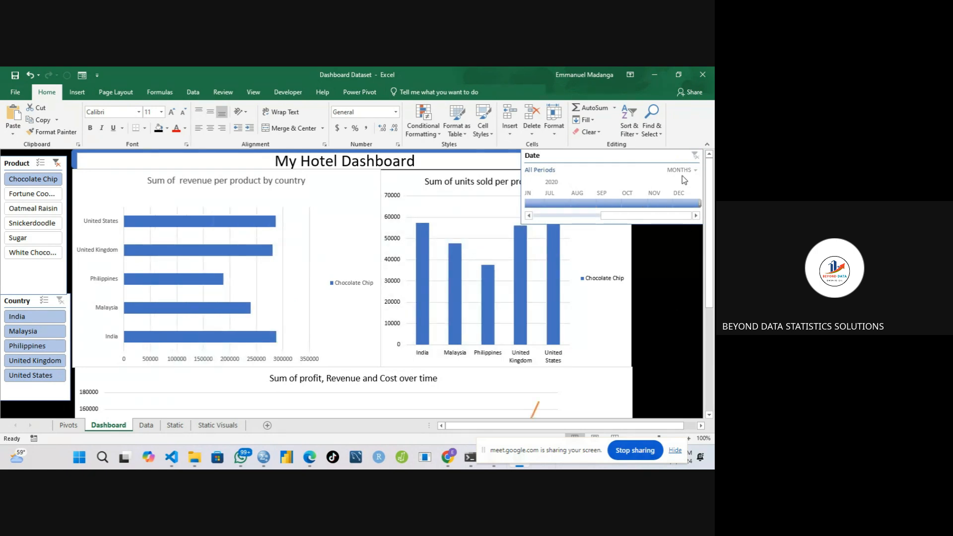
# Examine the Chocolate Chip results from the revenue and units charts down to the profit, revenue and cost chart and back.
pyautogui.click(661, 289)
pyautogui.press('Down')
pyautogui.press('Down')
pyautogui.press('Down')
pyautogui.press('Down')
pyautogui.press('Down')
pyautogui.press('Down')
pyautogui.press('Down')
pyautogui.press('Down')
pyautogui.press('Down')
pyautogui.press('Down')
pyautogui.press('Down')
pyautogui.press('Down')
pyautogui.press('Down')
pyautogui.press('Down')
pyautogui.press('Down')
pyautogui.press('Down')
pyautogui.press('Down')
pyautogui.press('Down')
pyautogui.press('Down')
pyautogui.press('Down')
pyautogui.press('Up')
pyautogui.press('Up')
pyautogui.press('Up')
pyautogui.press('Up')
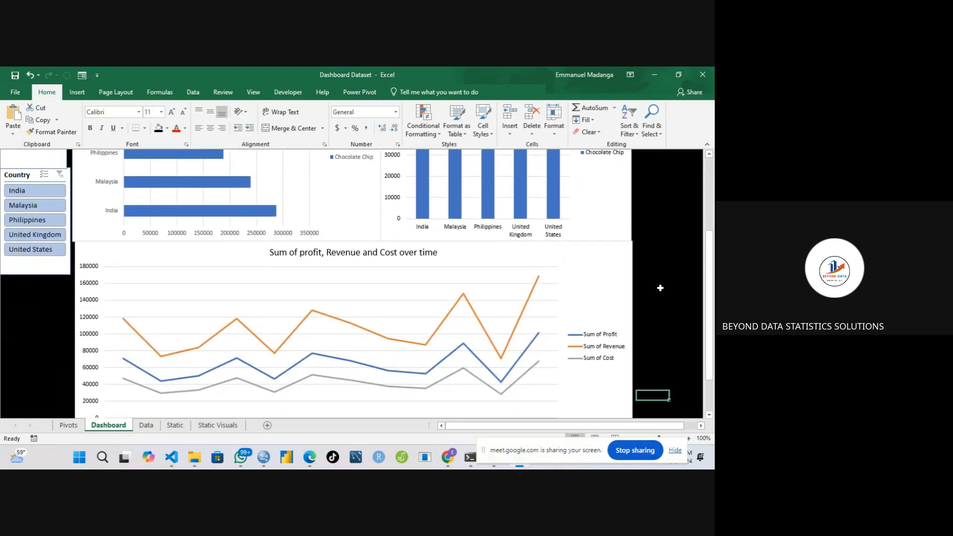
pyautogui.press('Up')
pyautogui.press('Up')
pyautogui.press('Up')
pyautogui.press('Up')
pyautogui.press('Up')
pyautogui.press('Up')
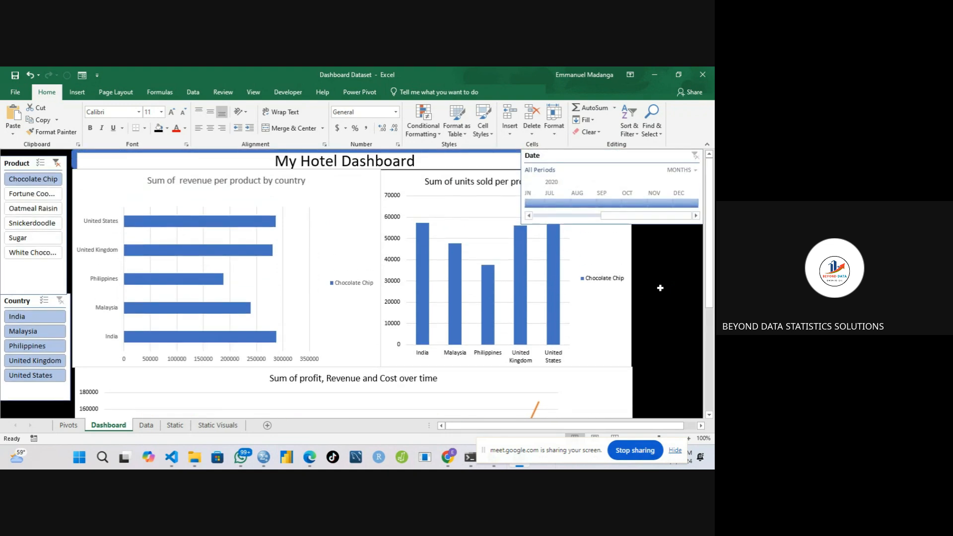
# Review the full January to December profit, revenue and cost line chart for Chocolate Chip and return to the dashboard title.
pyautogui.press('Down')
pyautogui.press('Down')
pyautogui.press('Down')
pyautogui.press('Down')
pyautogui.press('Down')
pyautogui.press('Down')
pyautogui.press('Down')
pyautogui.press('Down')
pyautogui.press('Down')
pyautogui.press('Down')
pyautogui.press('Down')
pyautogui.press('Down')
pyautogui.press('Down')
pyautogui.press('Down')
pyautogui.press('Down')
pyautogui.press('Down')
pyautogui.press('Down')
pyautogui.press('Down')
pyautogui.press('Down')
pyautogui.press('Down')
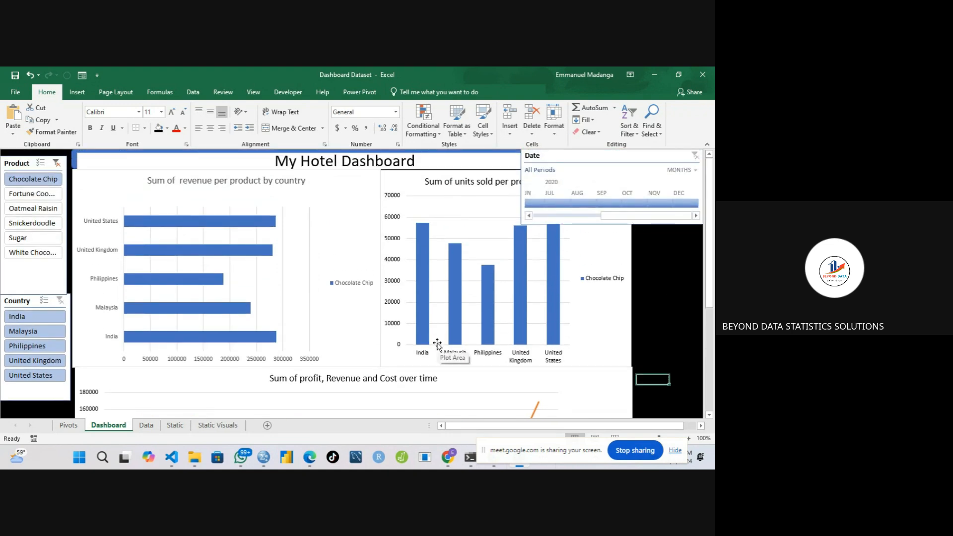
pyautogui.press('Down')
pyautogui.press('Down')
pyautogui.press('Down')
pyautogui.press('Down')
pyautogui.press('Down')
pyautogui.press('Down')
pyautogui.press('Down')
pyautogui.press('Down')
pyautogui.press('Down')
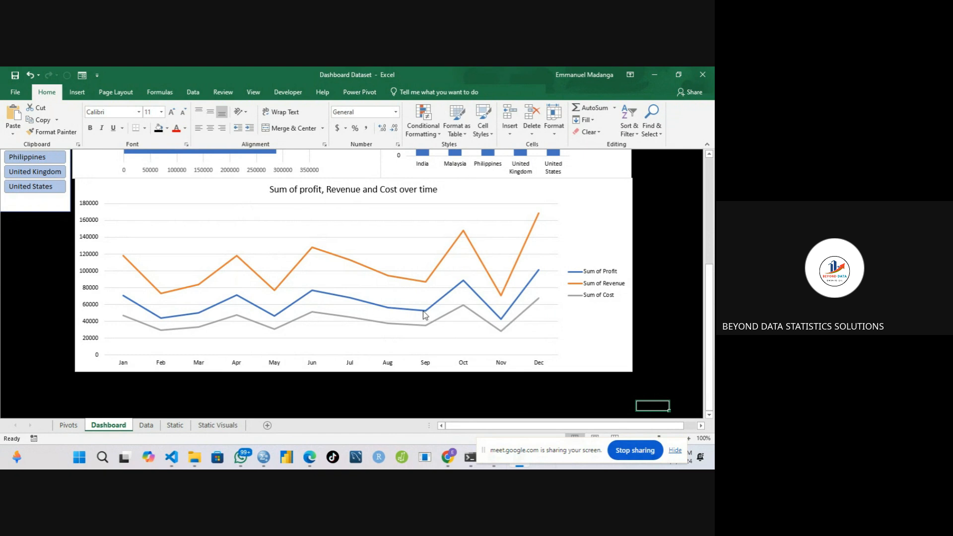
pyautogui.click(666, 246)
pyautogui.press('Up')
pyautogui.press('Up')
pyautogui.press('Up')
pyautogui.press('Up')
pyautogui.press('Up')
pyautogui.press('Up')
pyautogui.press('Up')
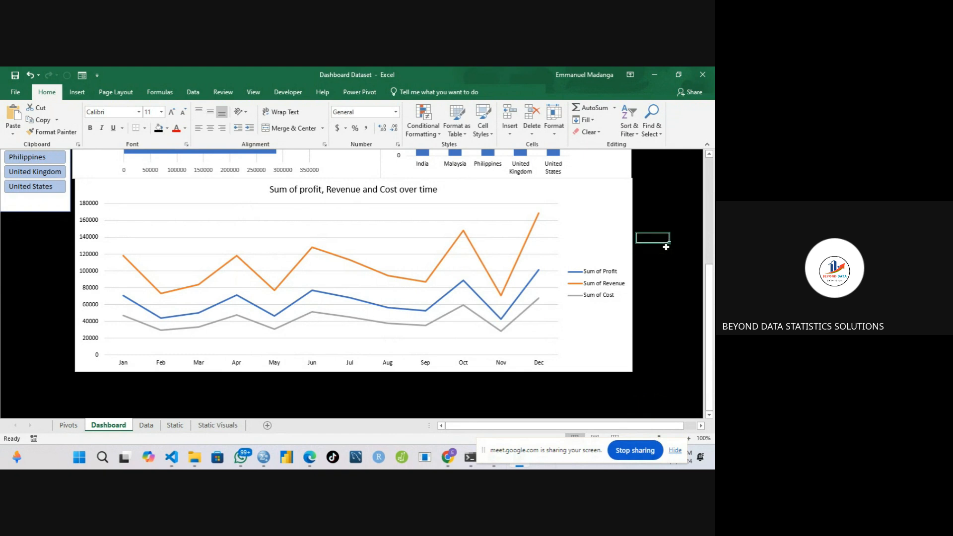
pyautogui.scroll(6, 666, 247)
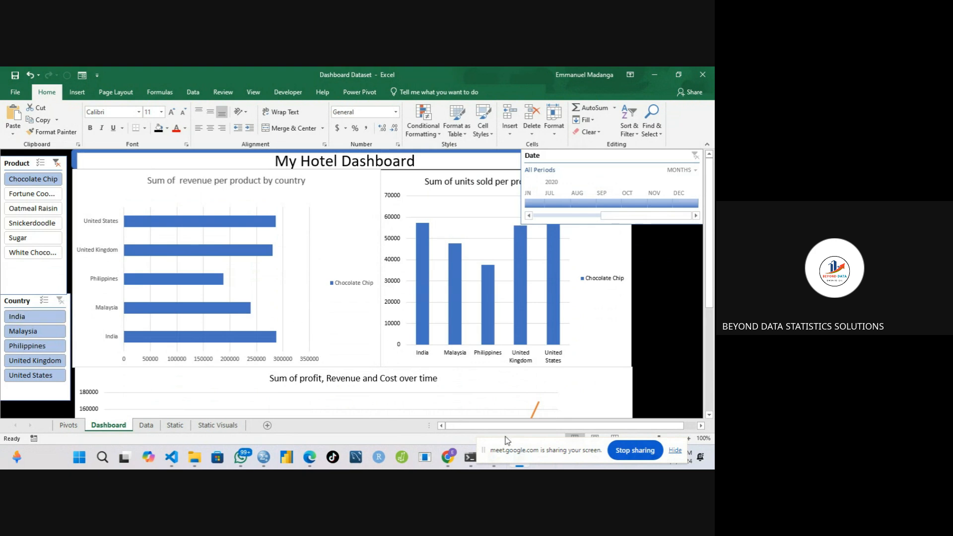
# Filter the dashboard by Sugar in the Product slicer and clear that slicer's filter to include all products.
pyautogui.moveTo(512, 441)
pyautogui.mouseDown()
pyautogui.moveTo(468, 451)
pyautogui.moveTo(511, 449)
pyautogui.mouseUp()
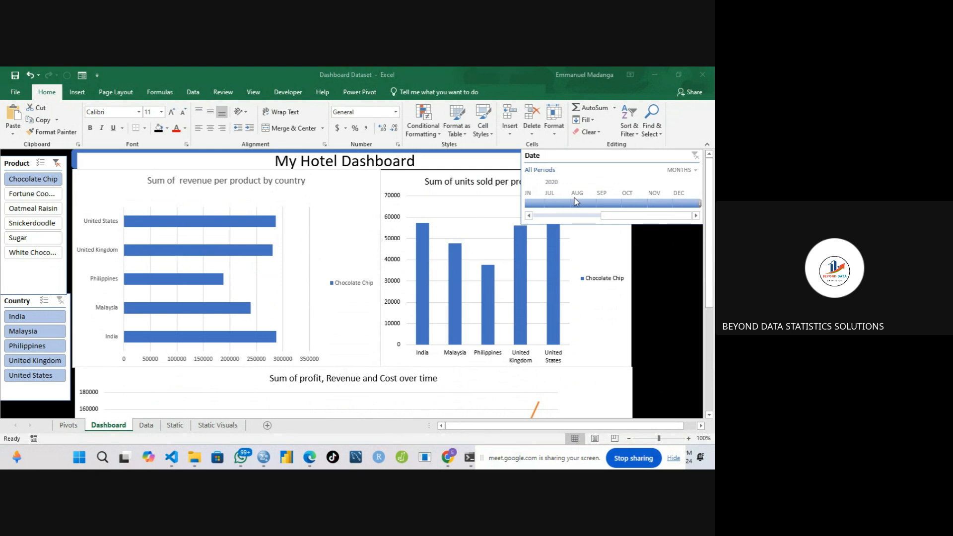
pyautogui.click(17, 237)
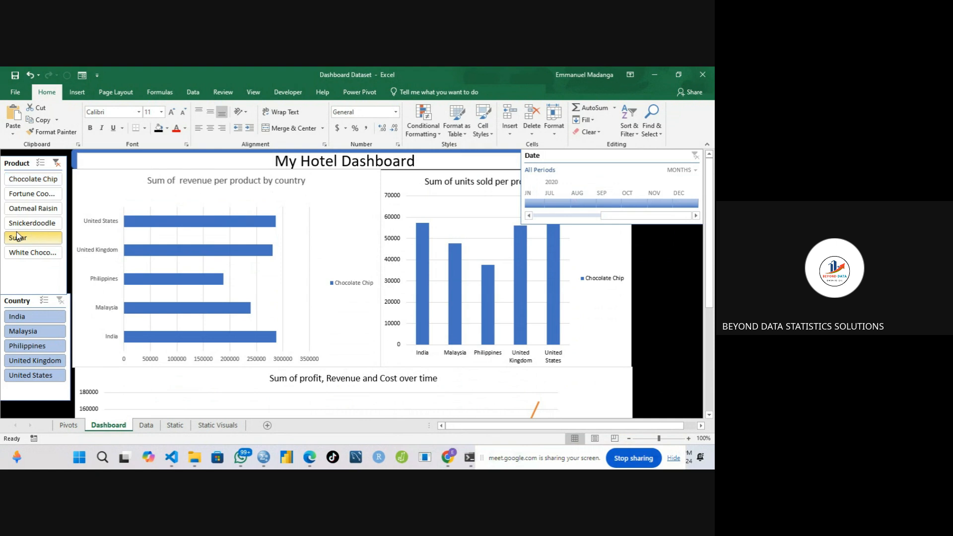
pyautogui.click(56, 162)
# Test the Country slicer with India, Malaysia, Philippines and United Kingdom, finishing with the dashboard filtered to Malaysia.
pyautogui.click(41, 304)
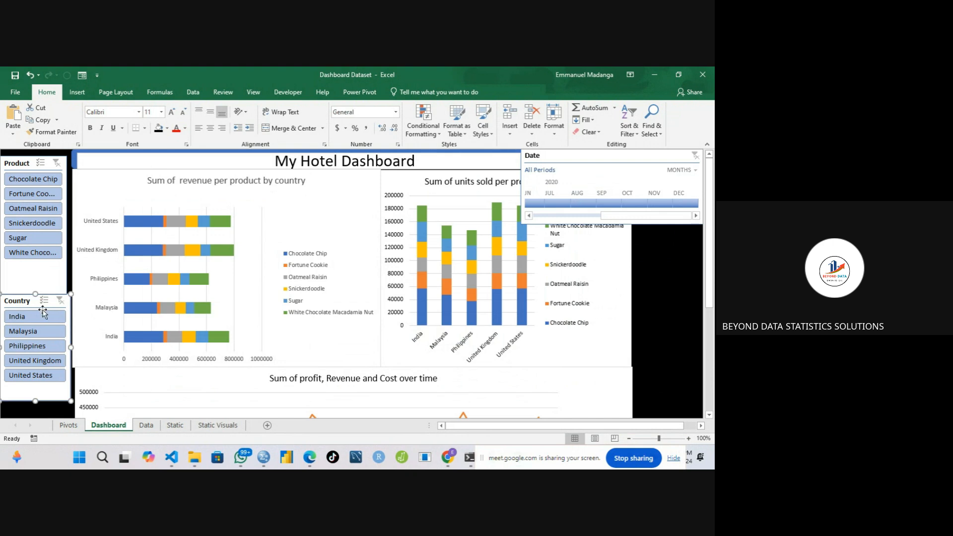
pyautogui.click(40, 321)
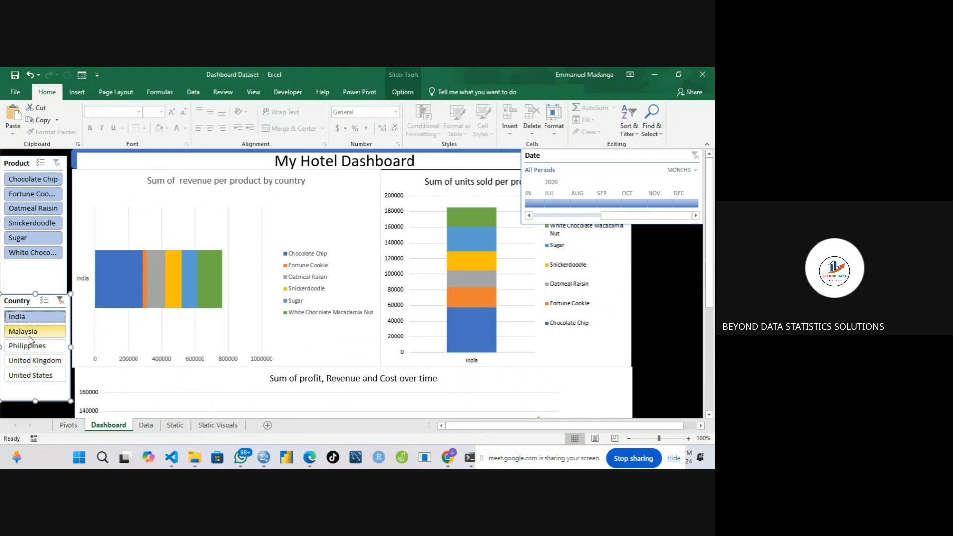
pyautogui.click(27, 333)
pyautogui.click(27, 346)
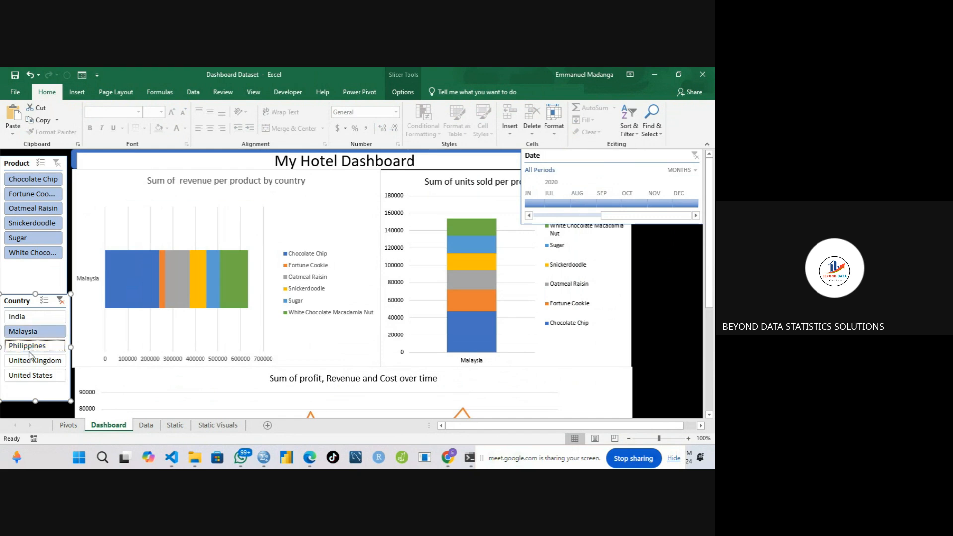
pyautogui.click(27, 364)
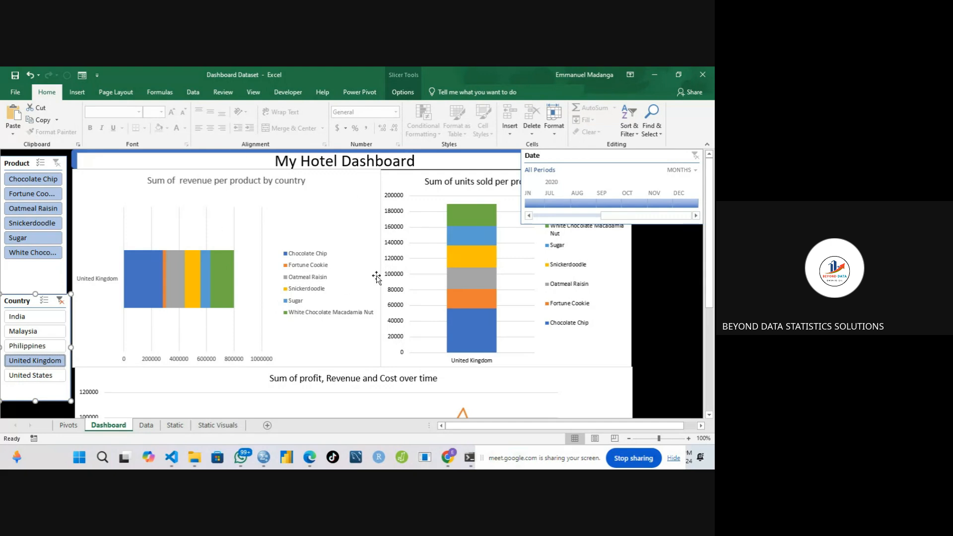
pyautogui.moveTo(713, 255)
pyautogui.mouseDown()
pyautogui.moveTo(714, 372)
pyautogui.moveTo(714, 246)
pyautogui.mouseUp()
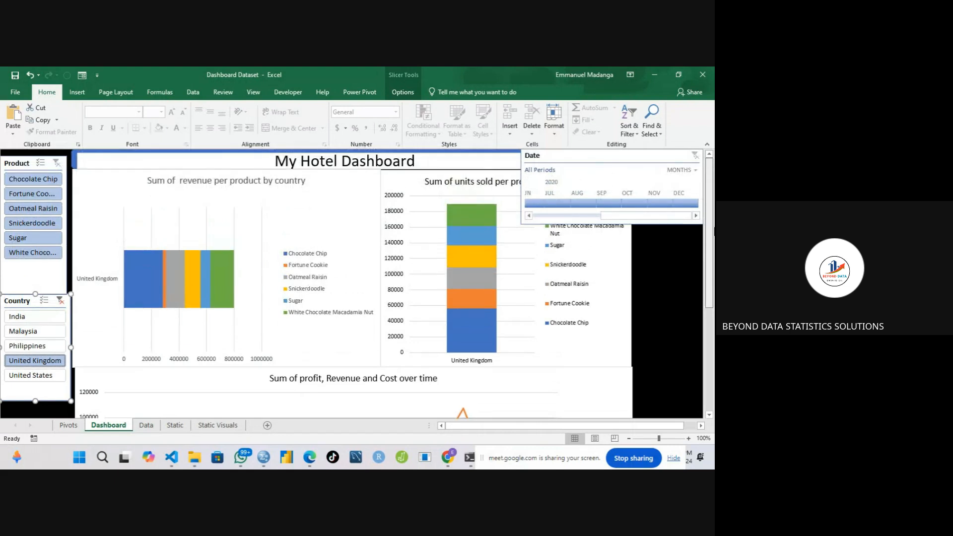
pyautogui.click(47, 330)
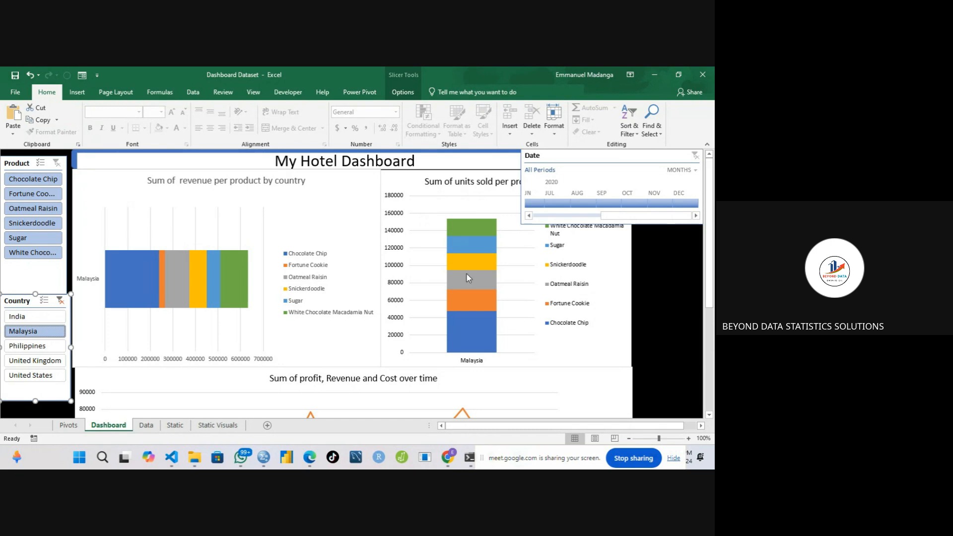
pyautogui.moveTo(467, 277)
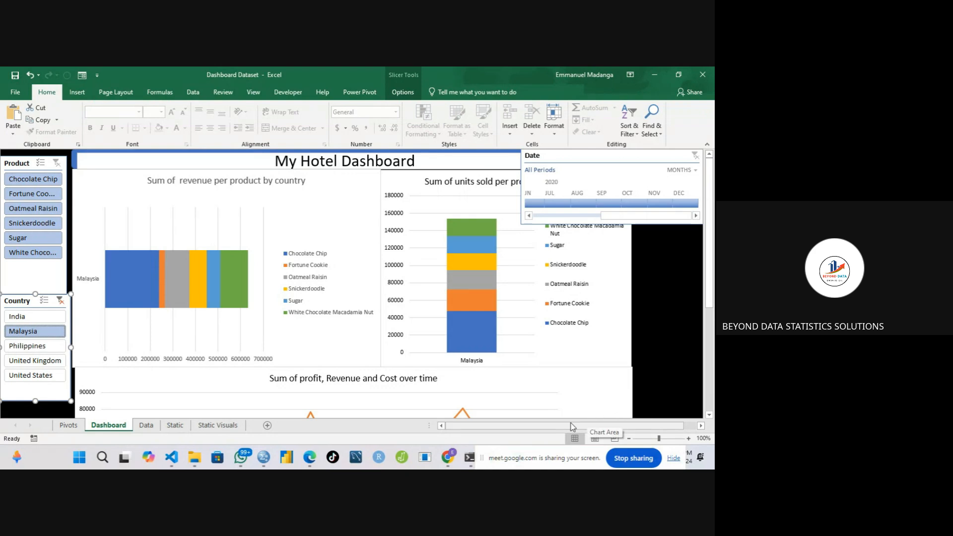
# Stop sharing the screen in the Google Meet call.
pyautogui.click(633, 457)
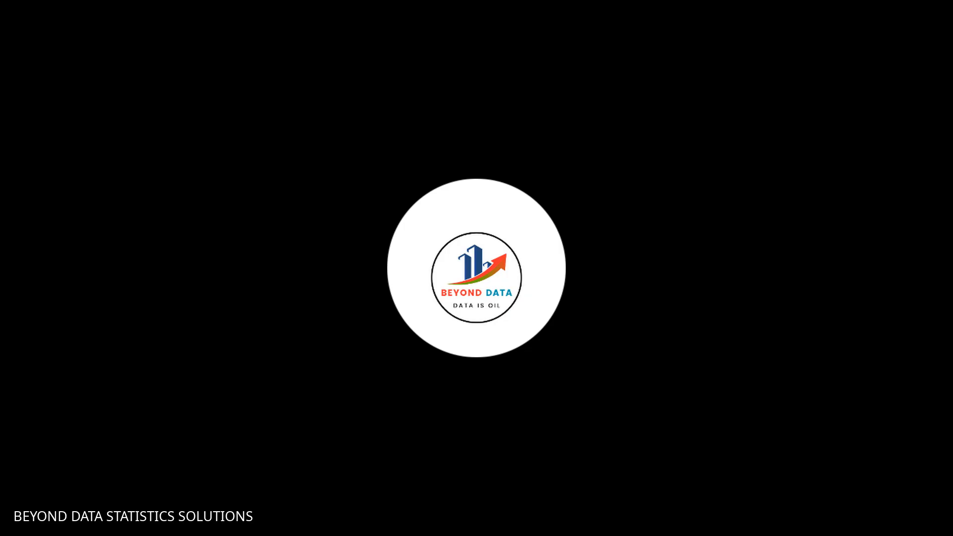